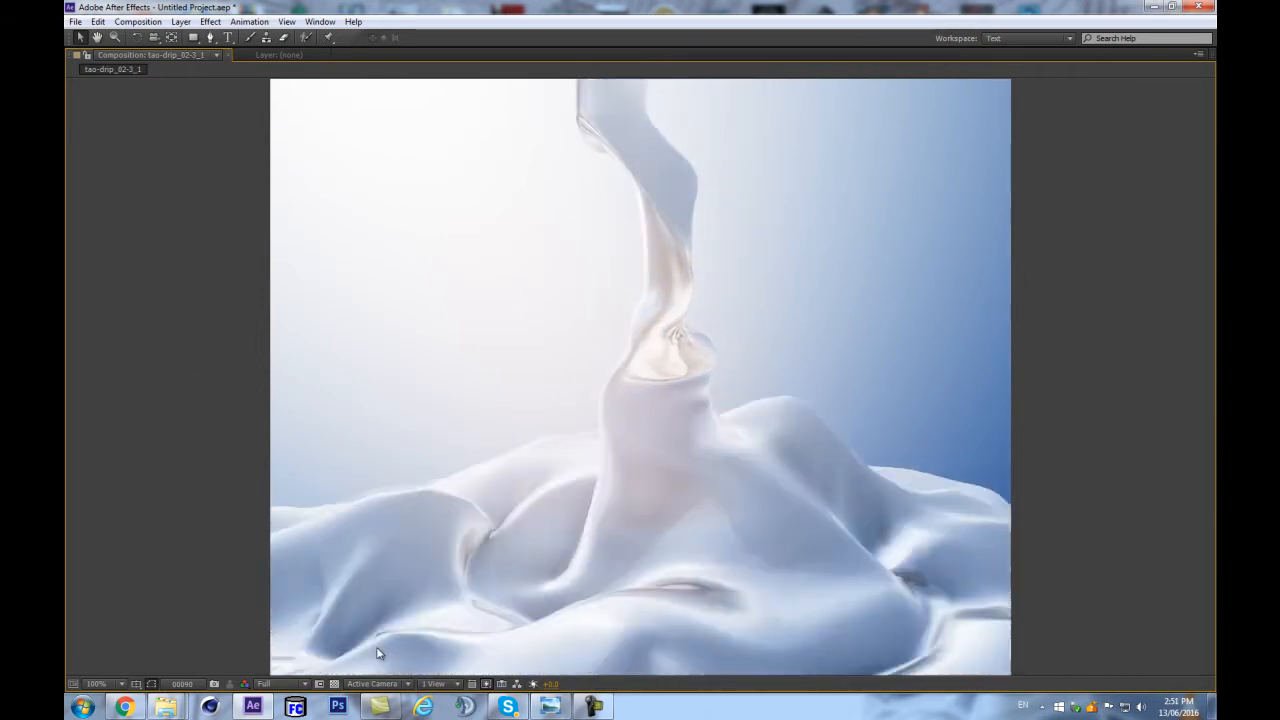
Step: Restore the full workspace and delete the tao-drip_02-3_1 composition and the tao-drip_02-3_1.mp4 footage from the project
click(562, 54)
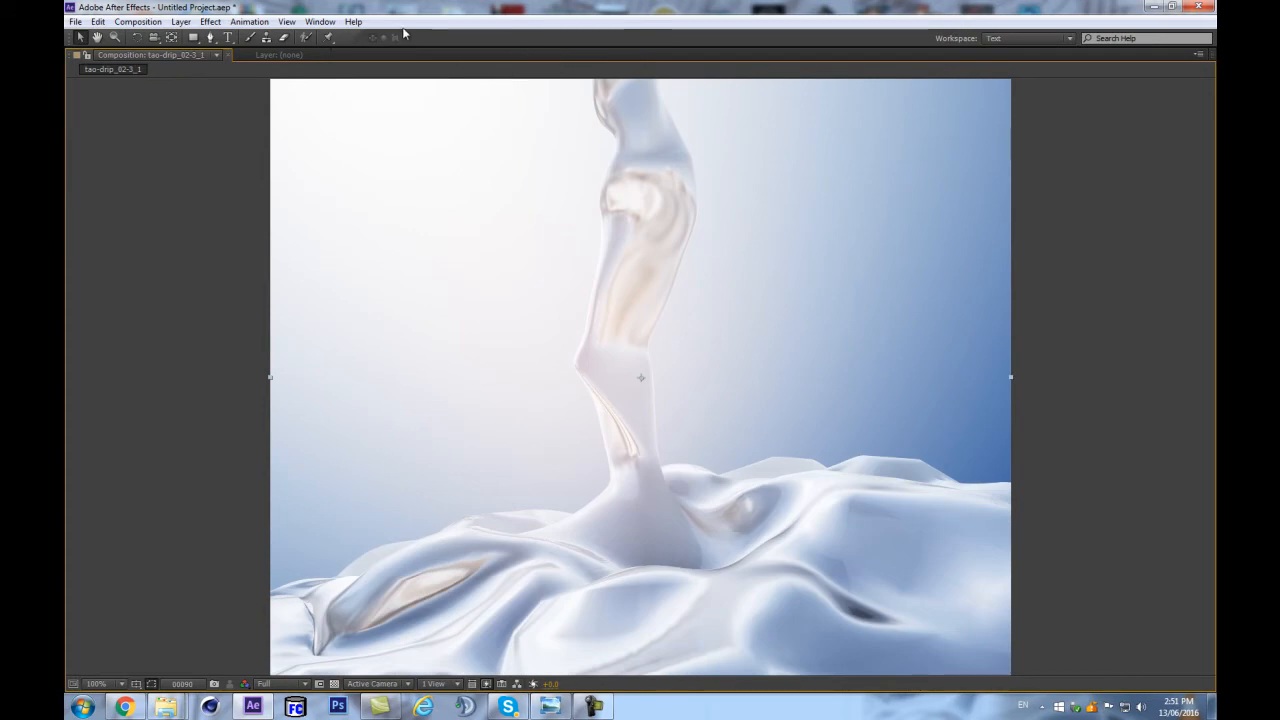
key(grave)
click(156, 262)
click(111, 180)
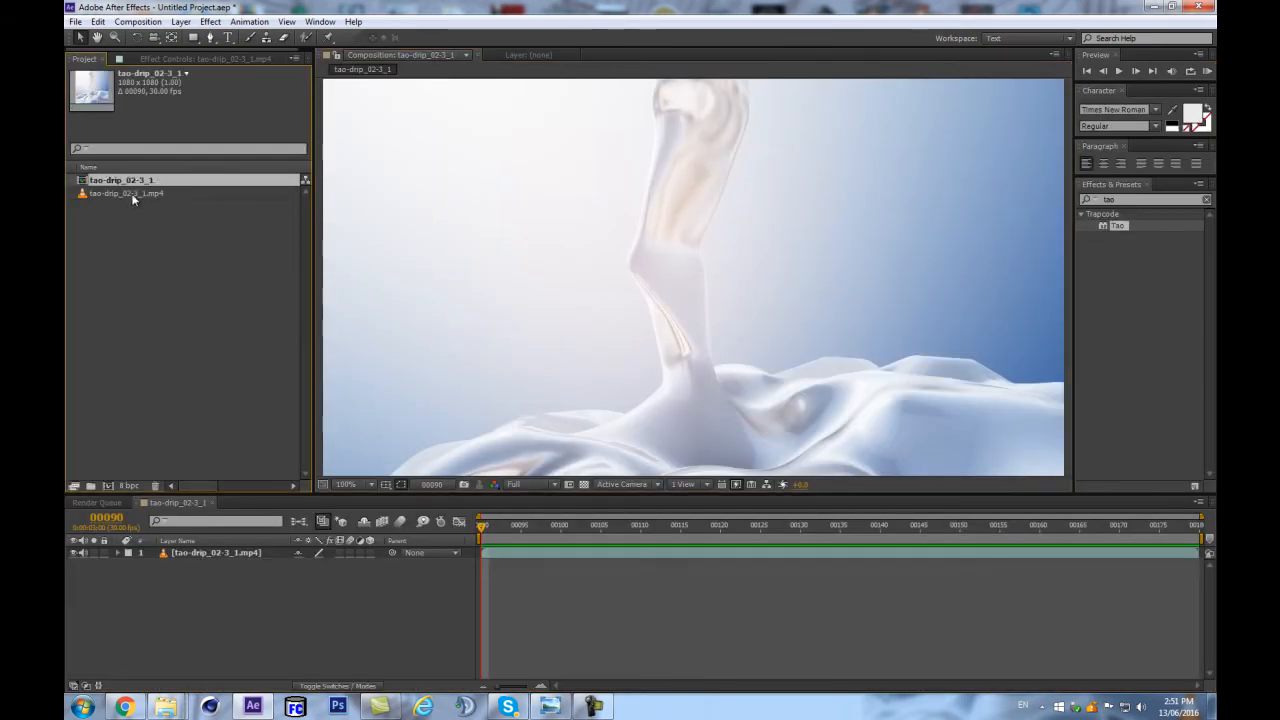
shift+click(132, 196)
key(Delete)
click(710, 370)
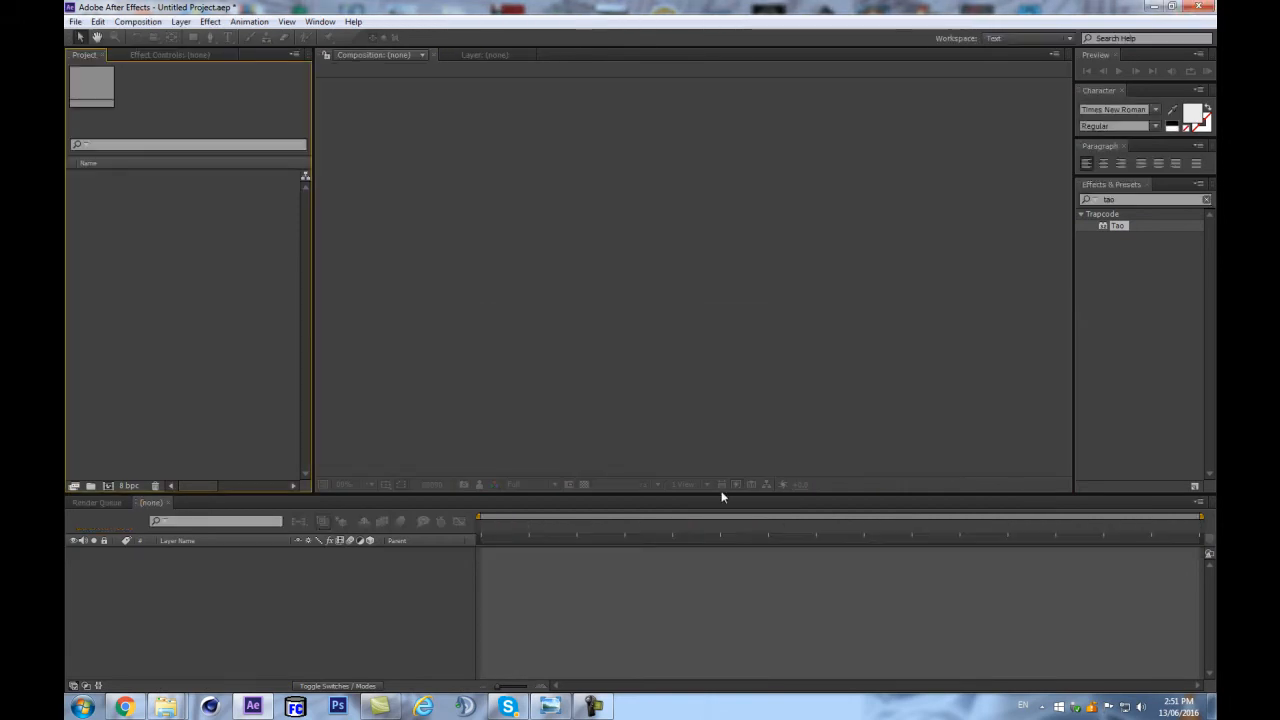
Step: Enlarge the composition viewing area and create a new composition named Tao-Dripple
drag(720, 493, 720, 527)
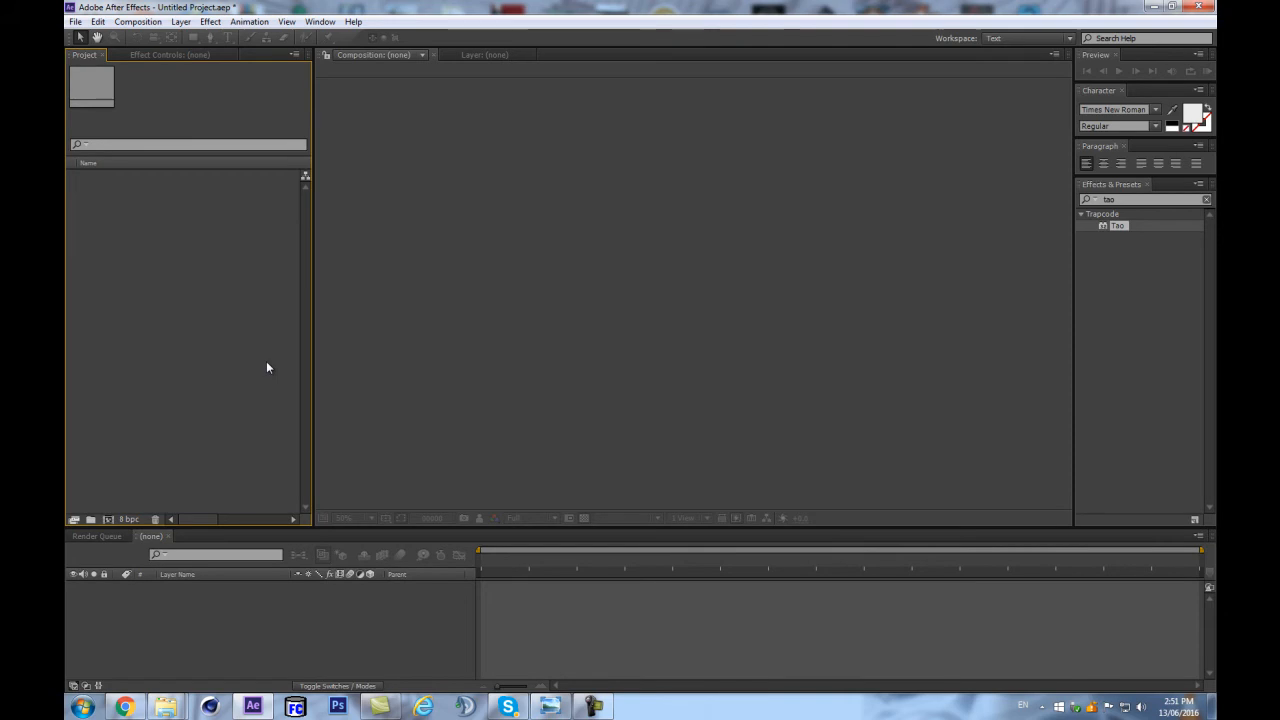
key(ctrl+n)
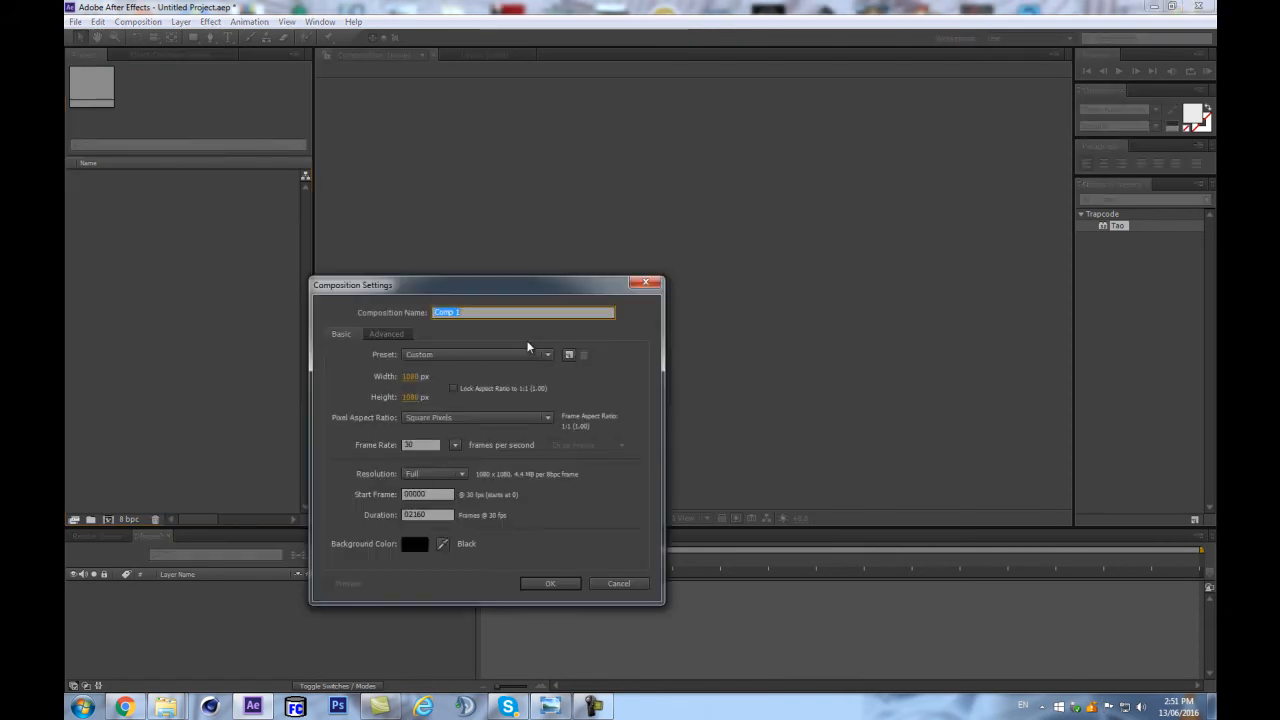
text(Tao-Dripple)
key(Return)
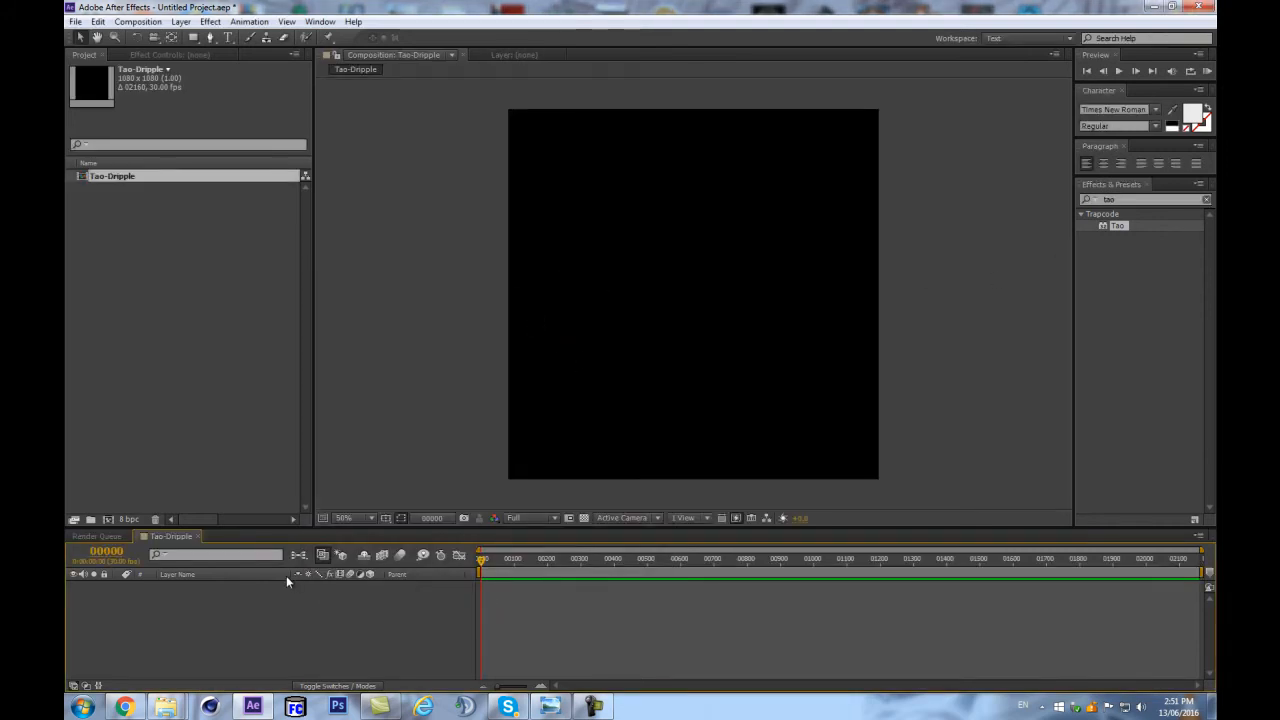
Step: Create a solid named TAO and apply the Trapcode Tao effect to it
key(ctrl+y)
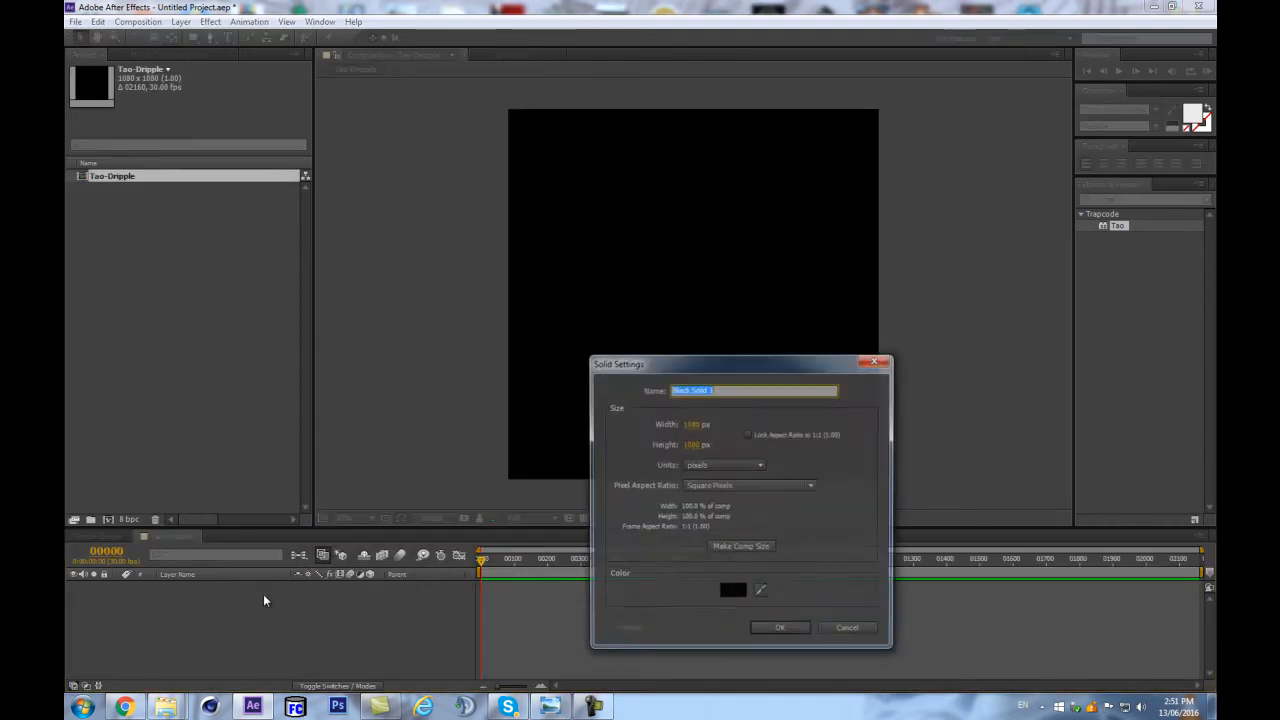
text(TAO)
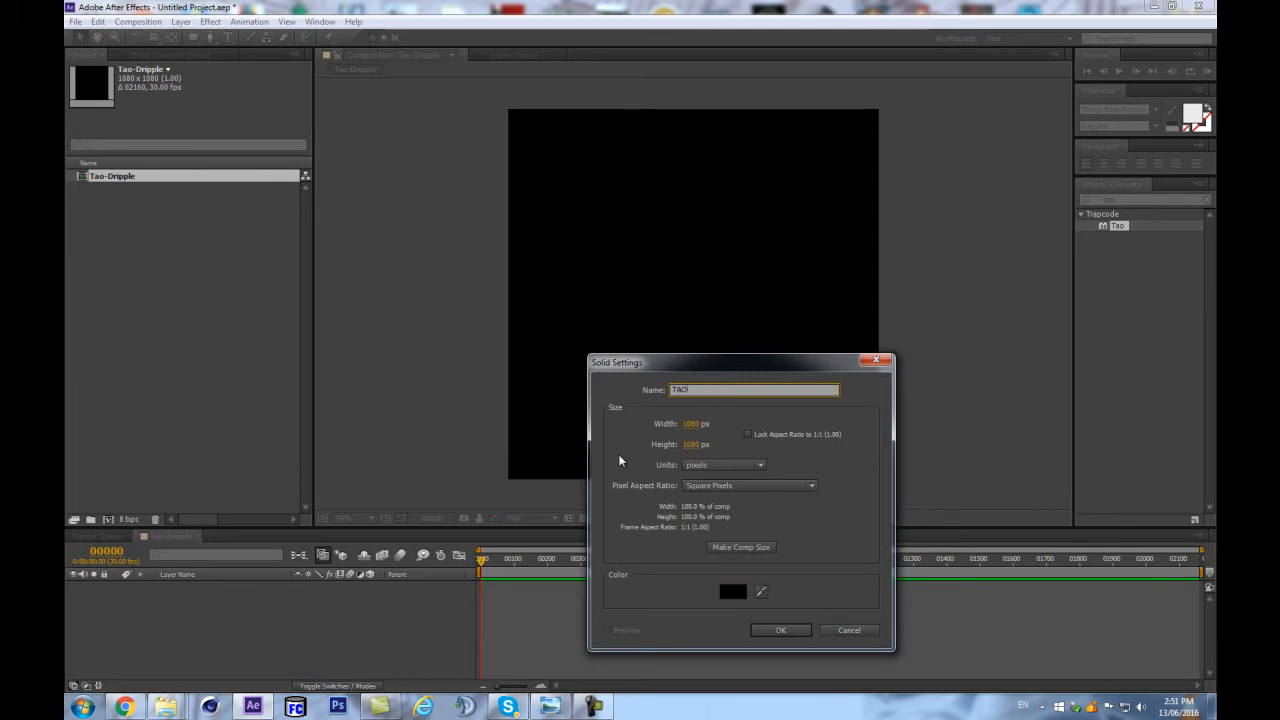
key(Return)
drag(1117, 226, 207, 584)
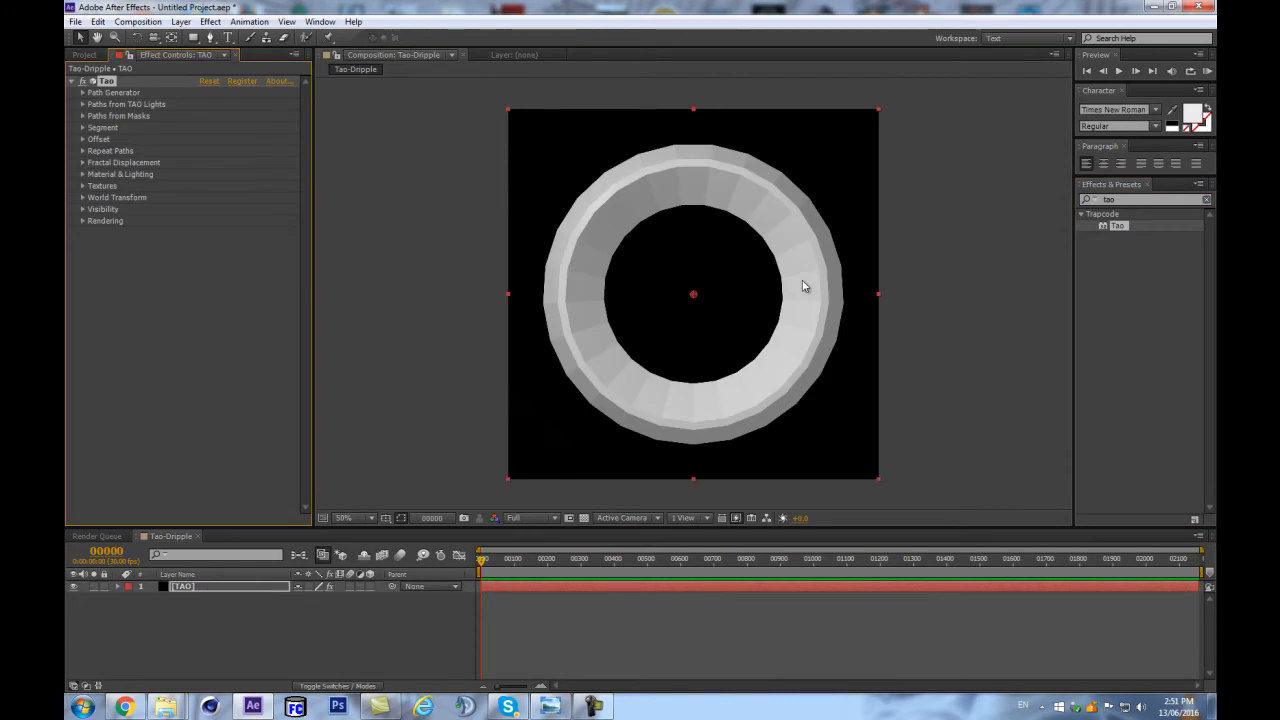
Step: Turn off Generate Path in the Tao effect's Path Generator settings
click(83, 93)
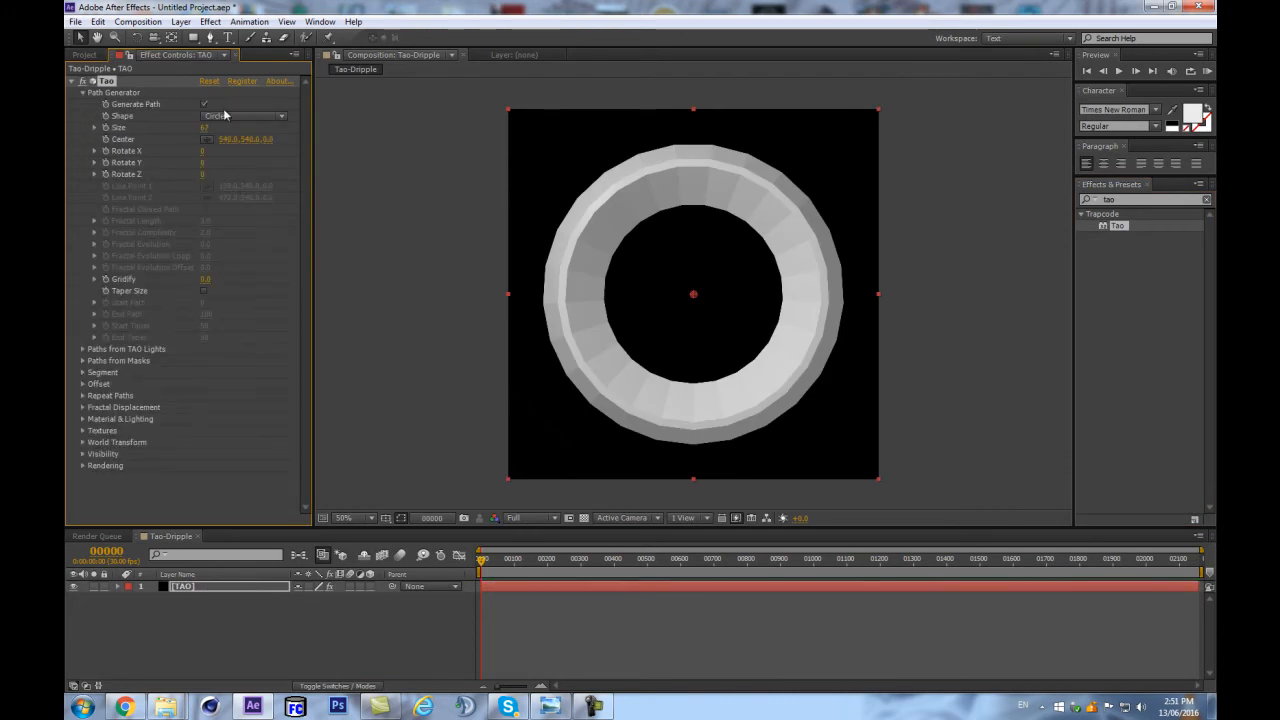
click(205, 104)
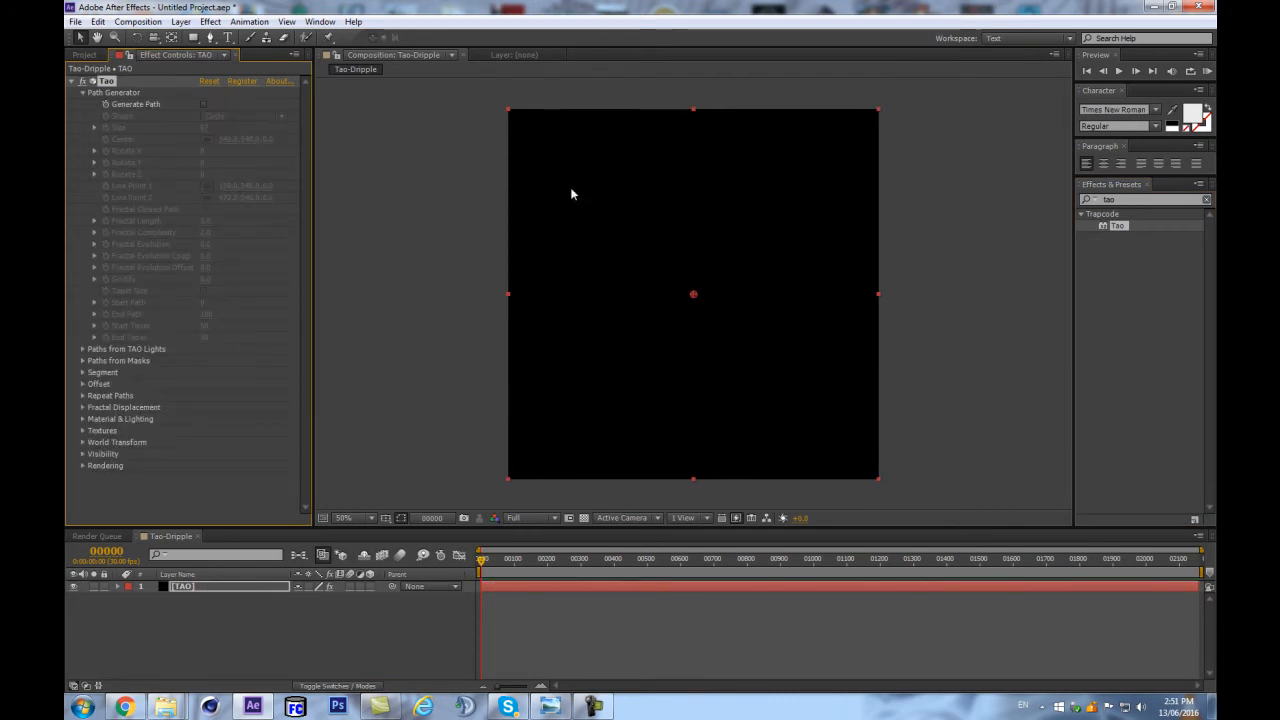
click(83, 93)
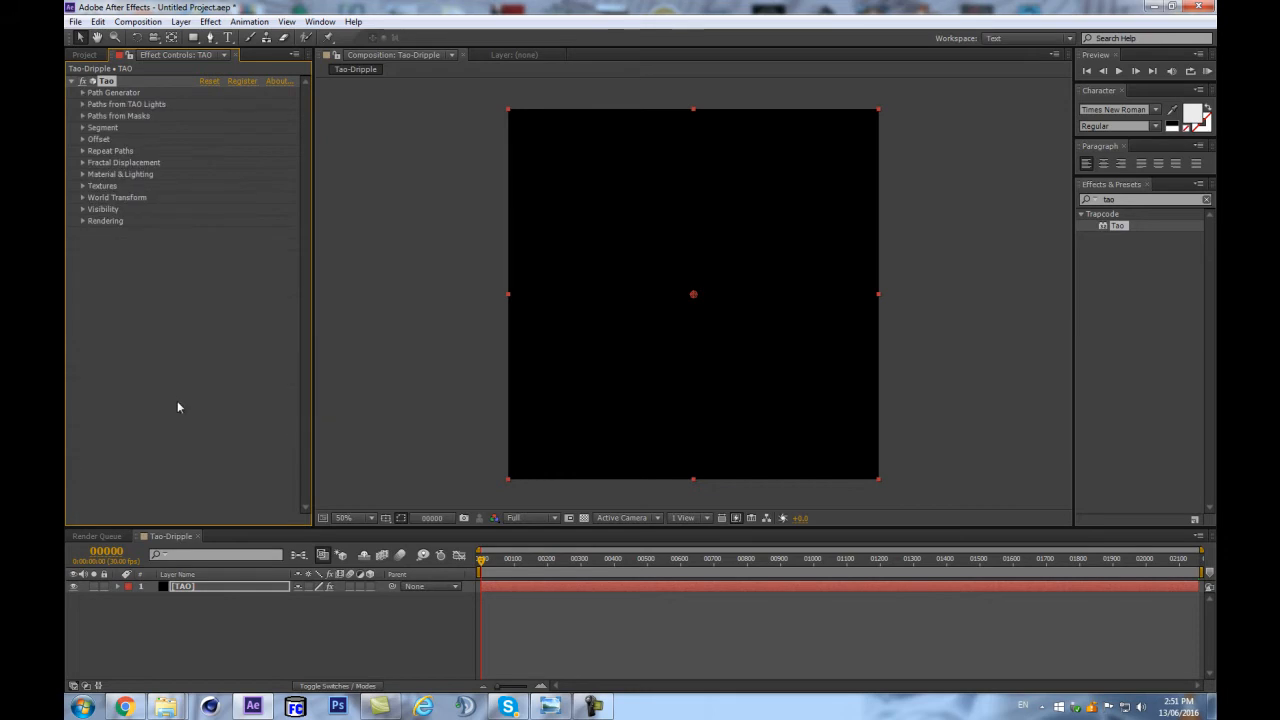
Step: Add a spot light named TAO with a falloff radius of 100
click(210, 640)
click(217, 588)
click(240, 630)
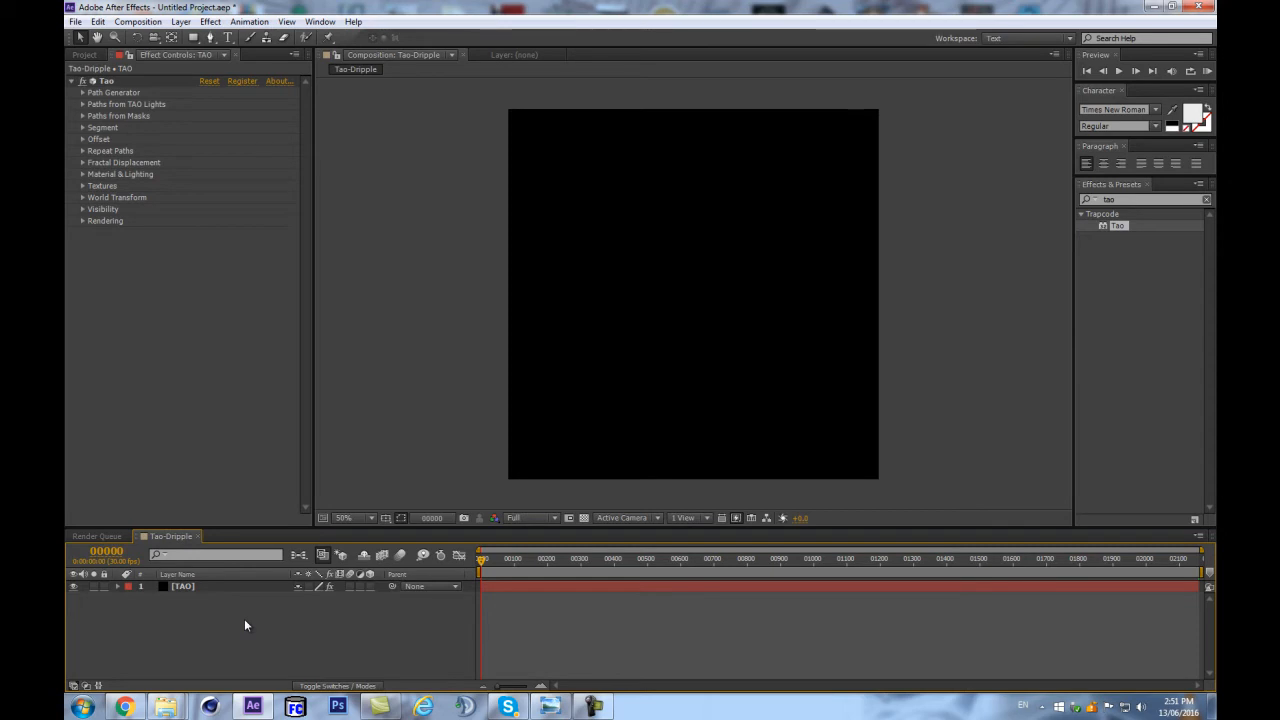
key(ctrl+alt+shift+l)
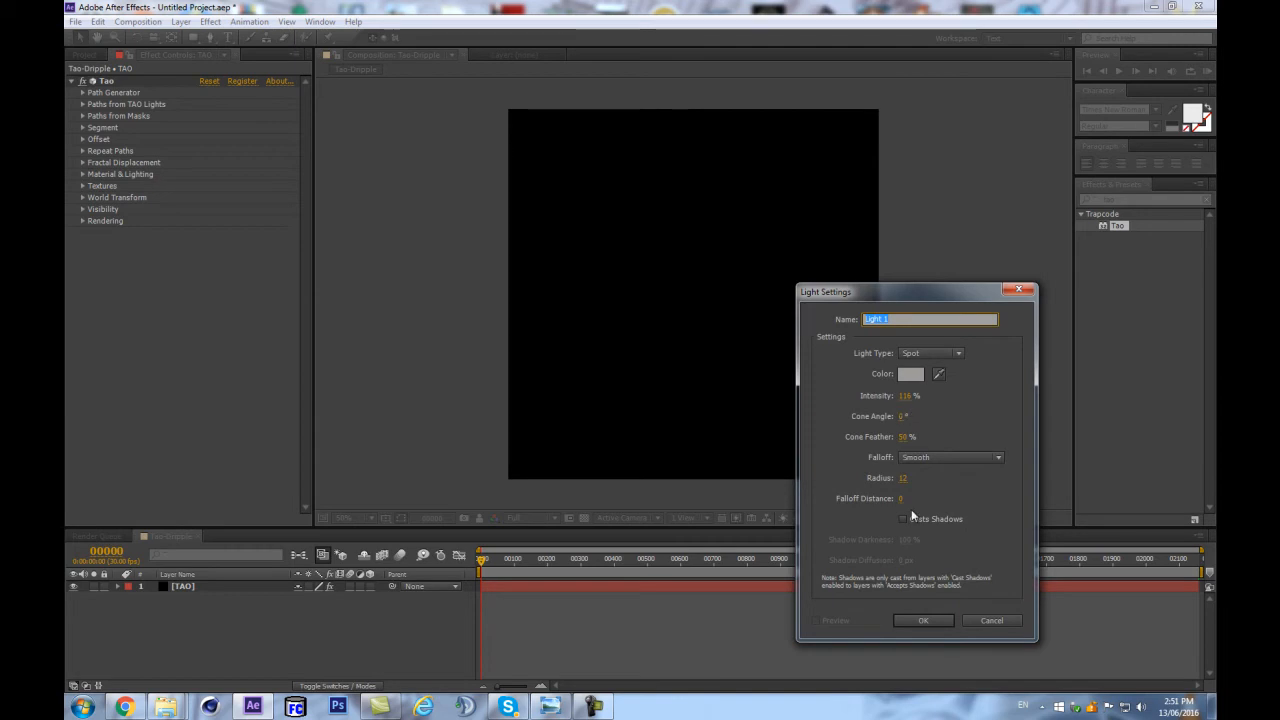
click(905, 479)
text(100)
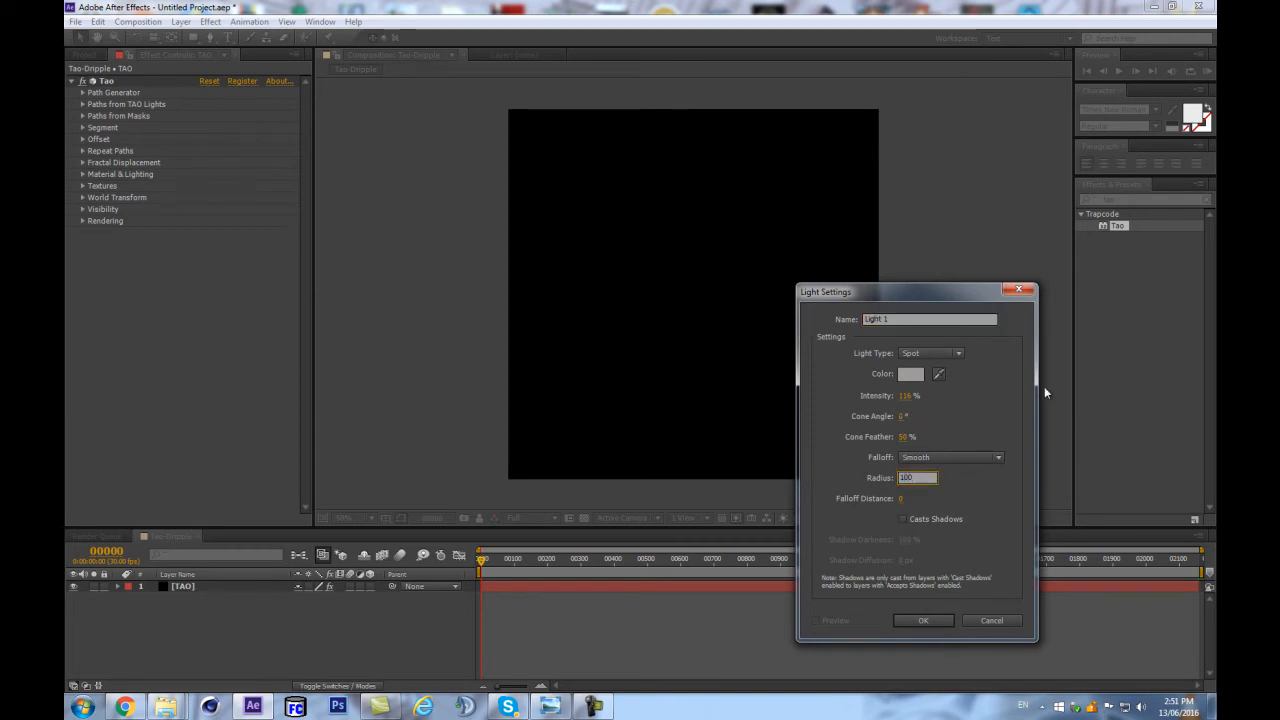
key(Return)
text(TAO)
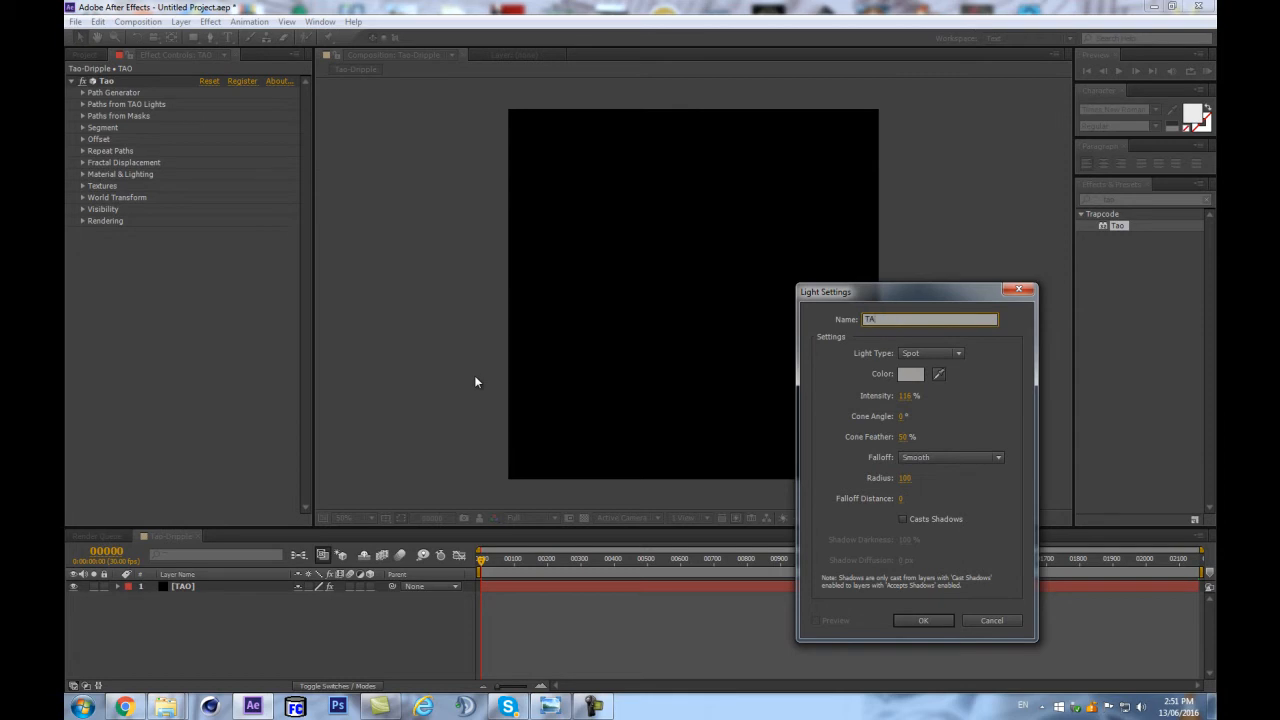
click(924, 621)
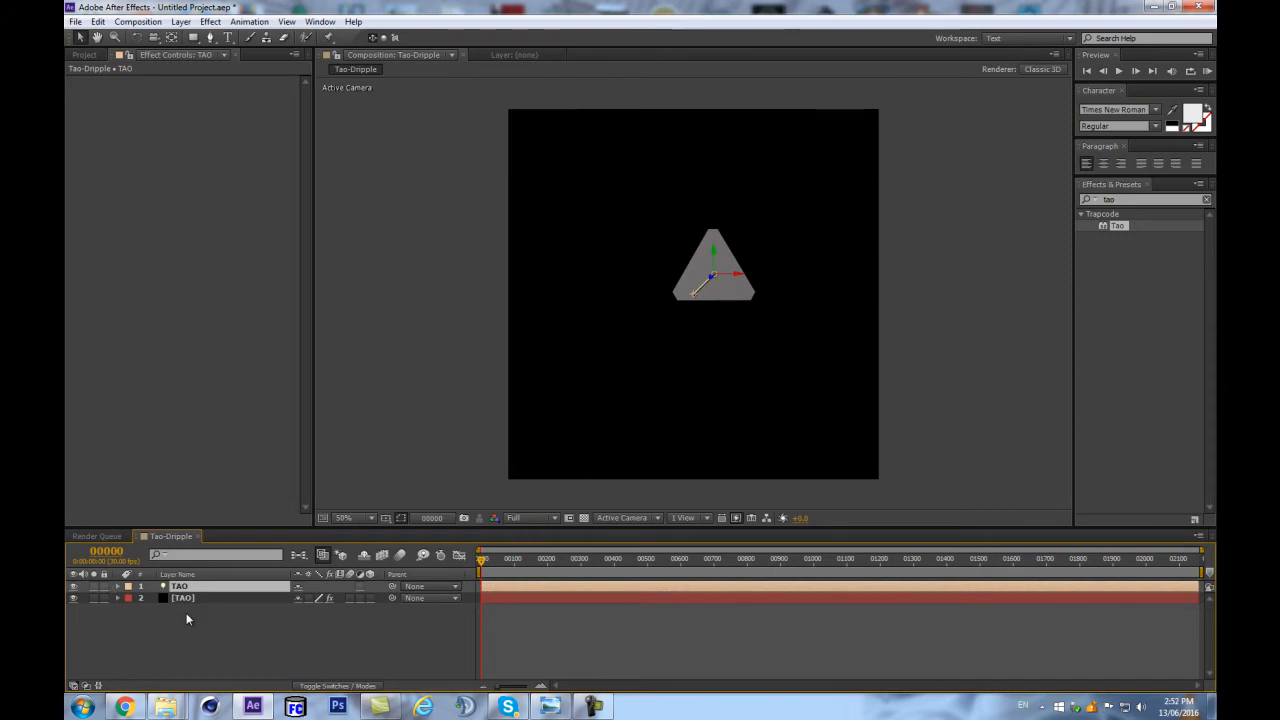
Step: Add a null object above the TAO light and make it a 3D layer
key(ctrl+alt+shift+y)
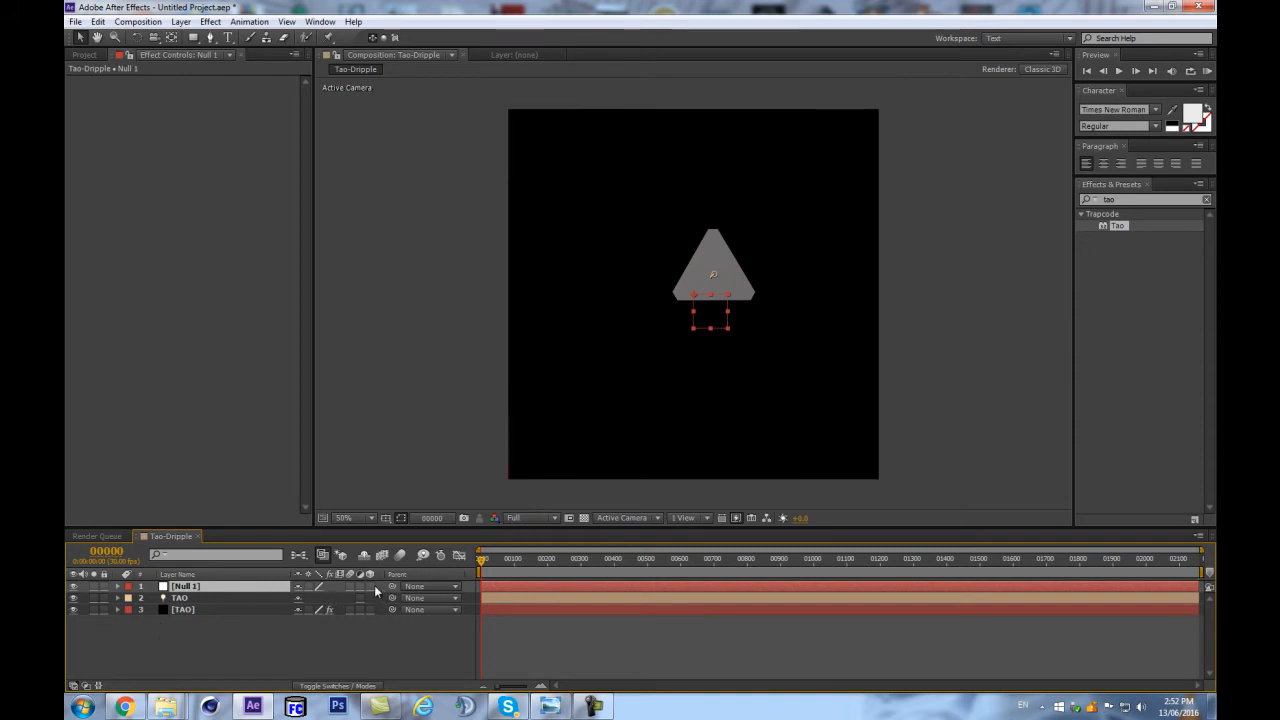
key(F4)
key(F4)
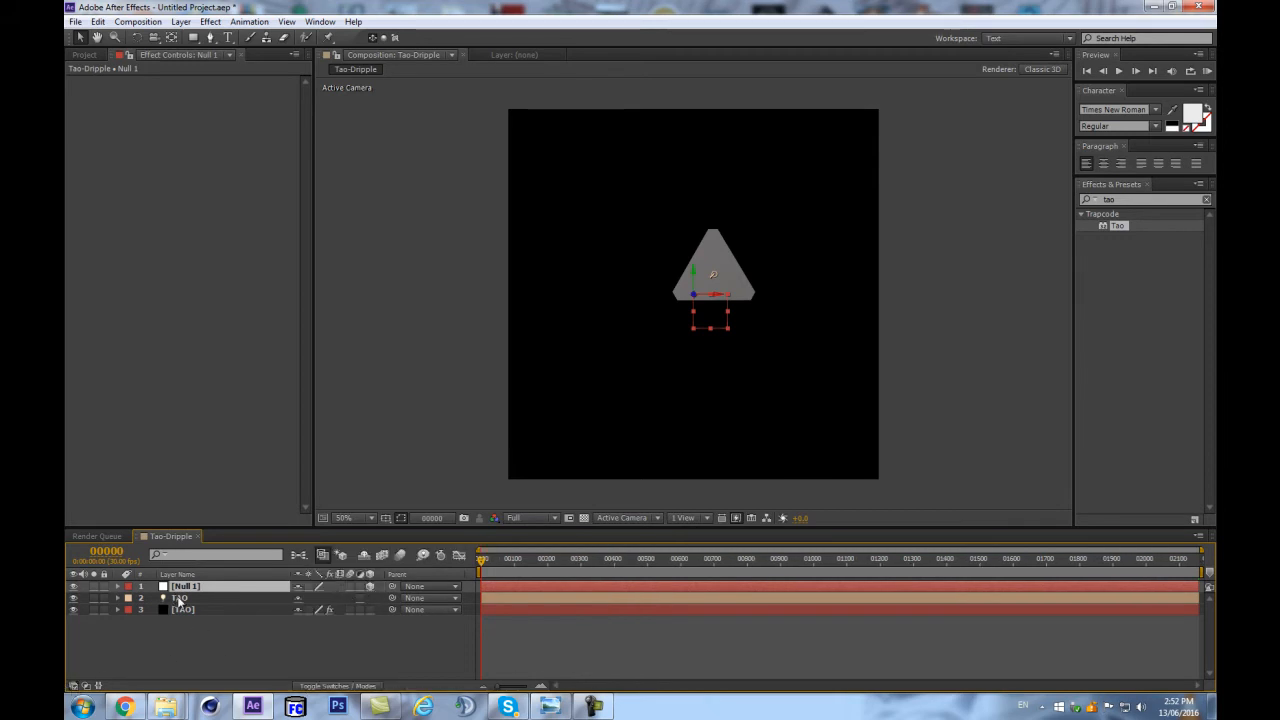
Step: Match the TAO light's position to the null's 540, 540, 0 and parent the light to the null
key(p)
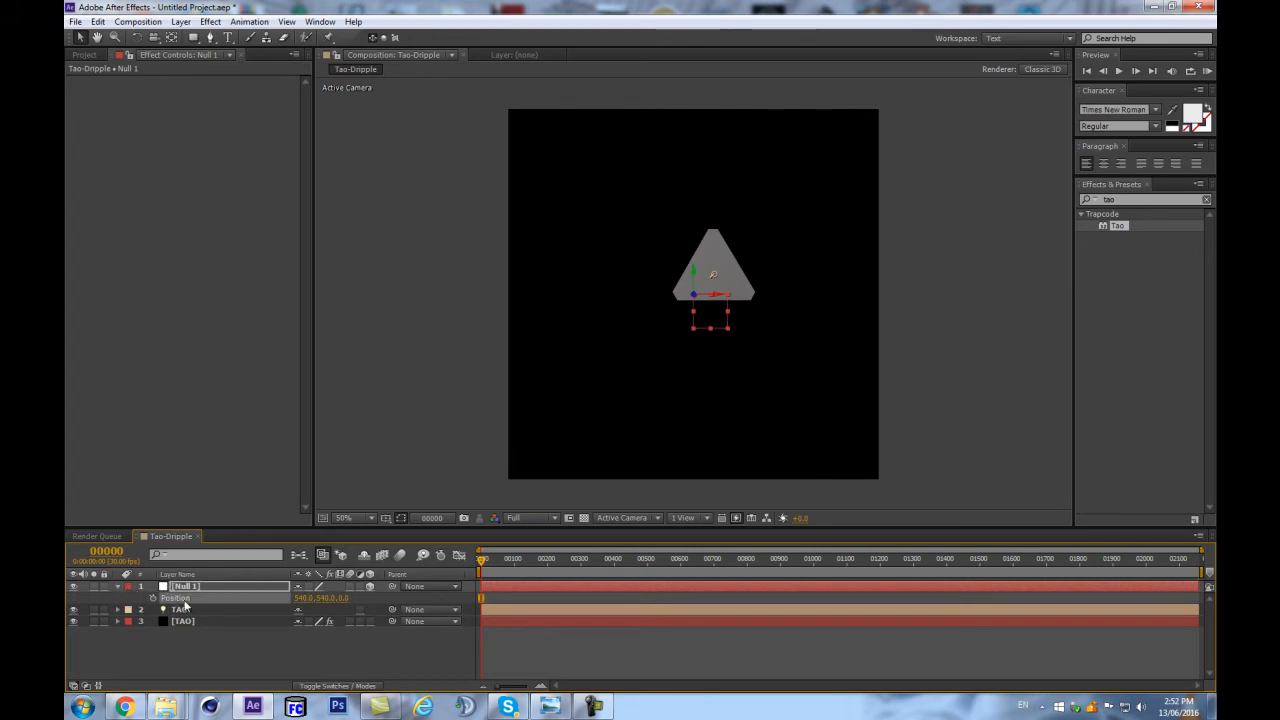
click(182, 610)
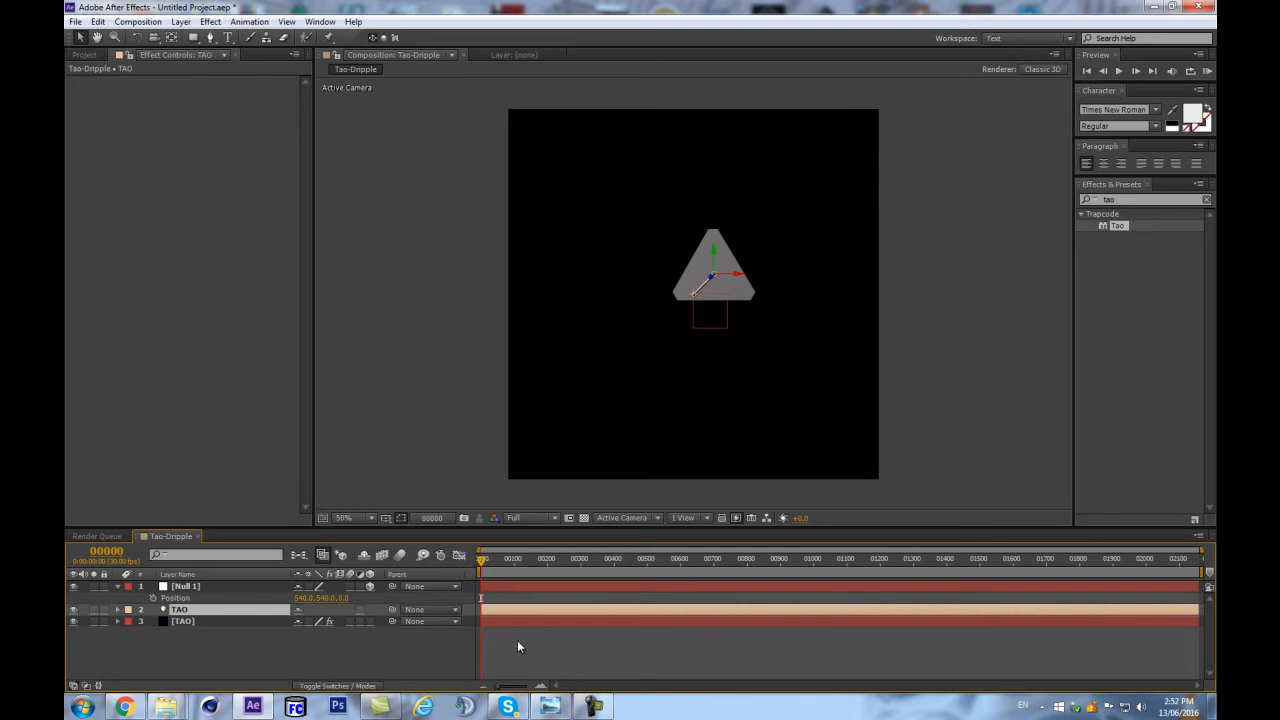
key(p)
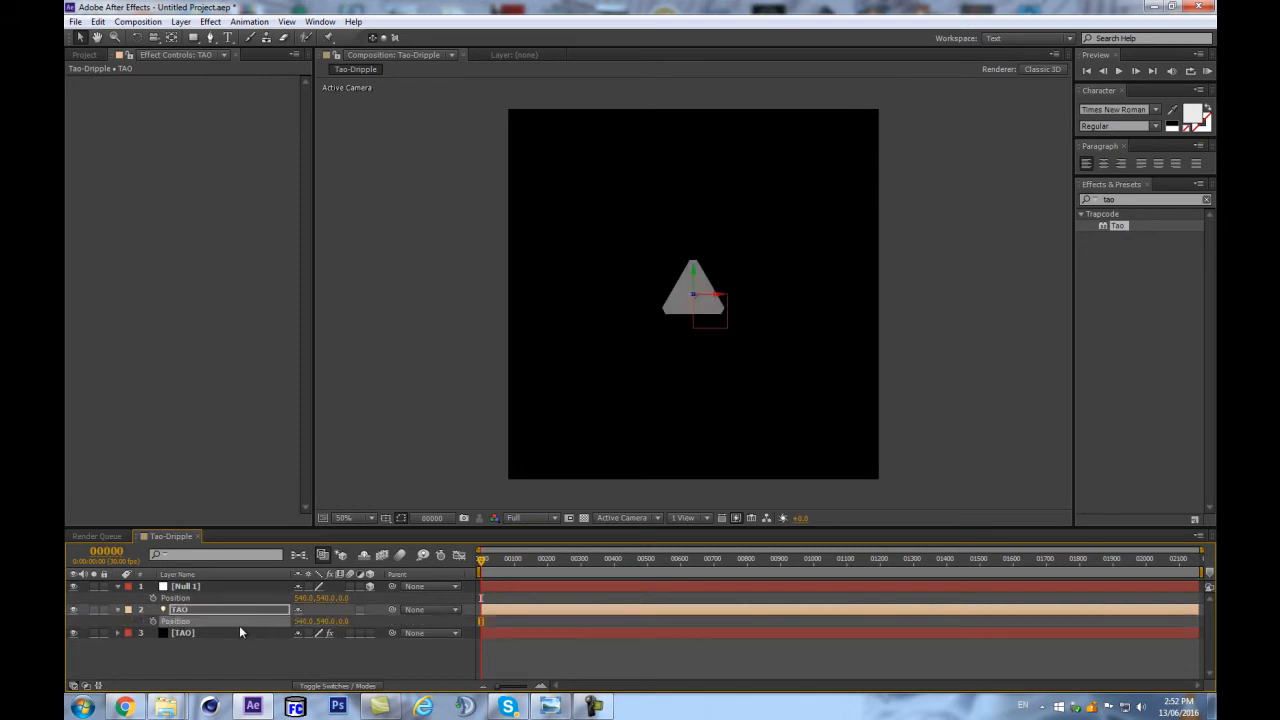
key(ctrl+z)
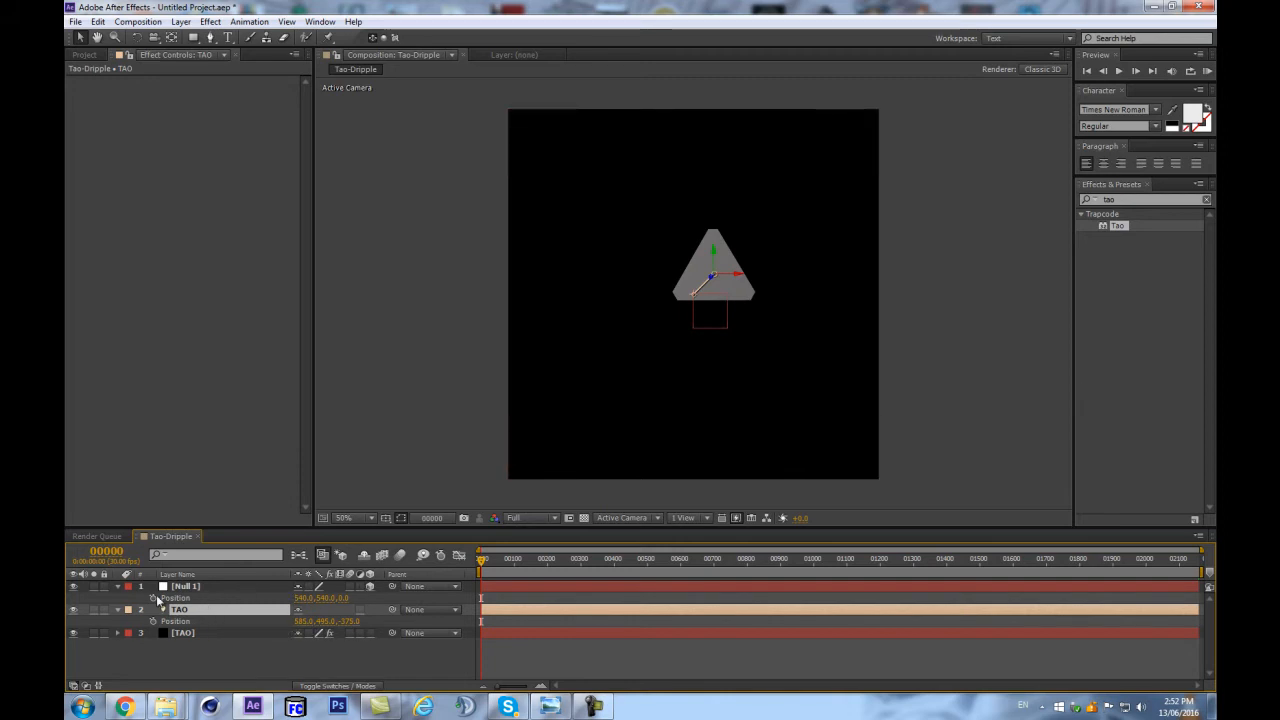
key(ctrl+shift+z)
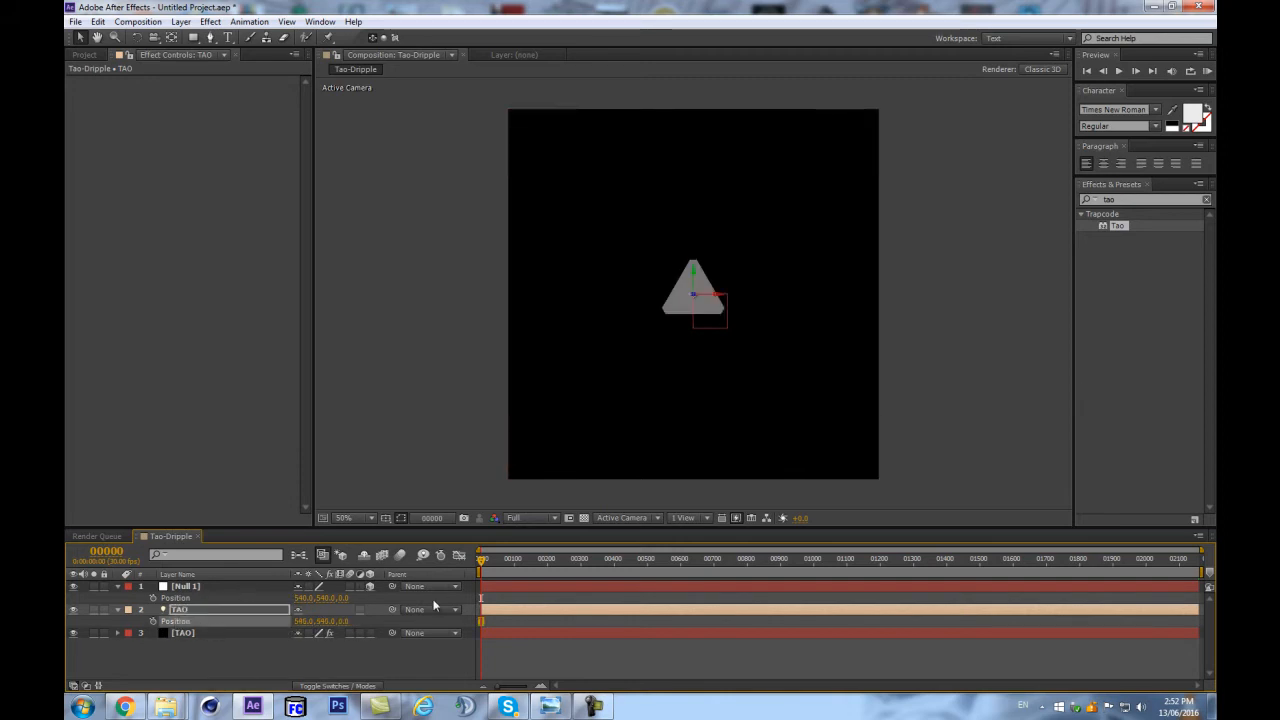
click(175, 610)
drag(394, 607, 190, 590)
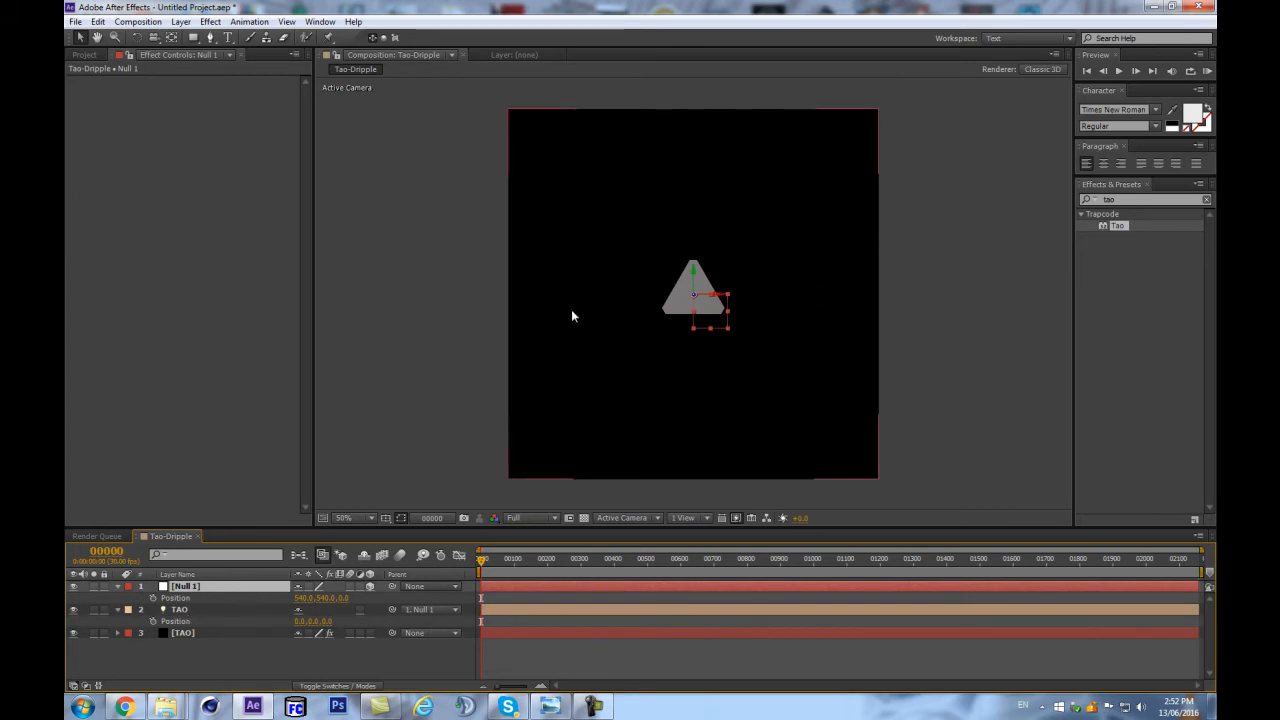
Step: Rename the null layer as settings and give it and the TAO light a Purple label, collapsing their properties
key(Return)
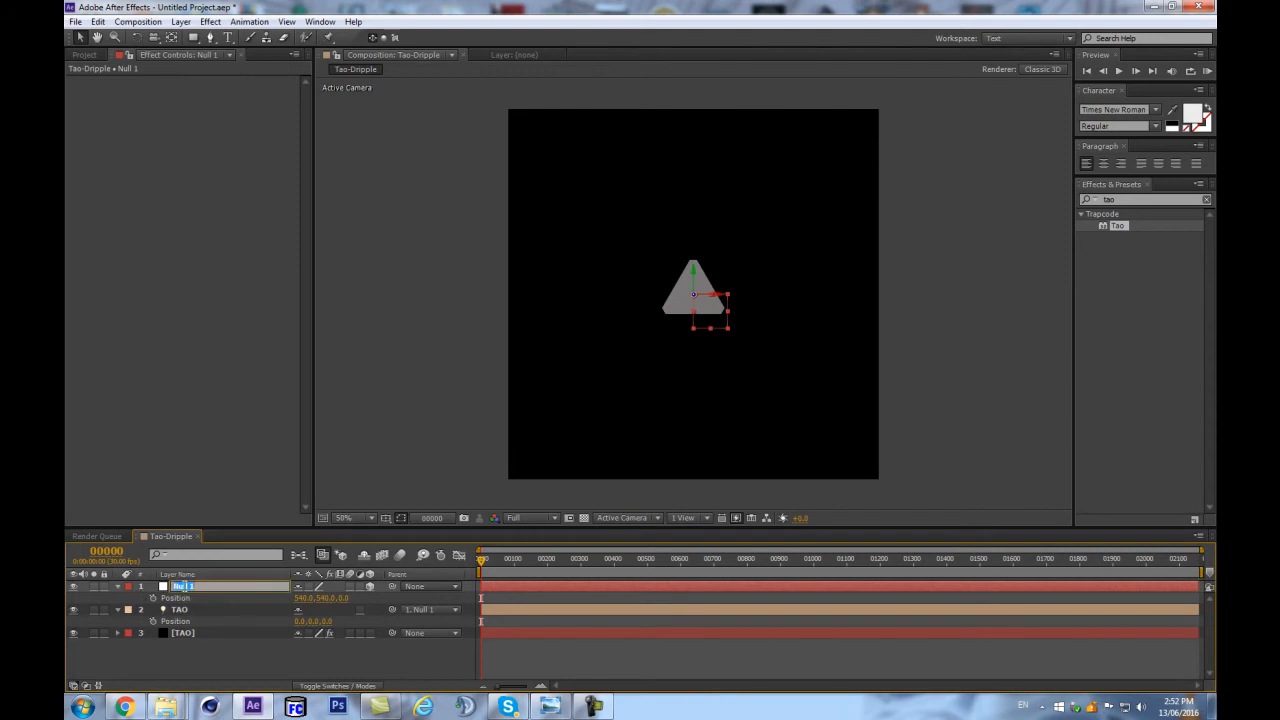
key(Return)
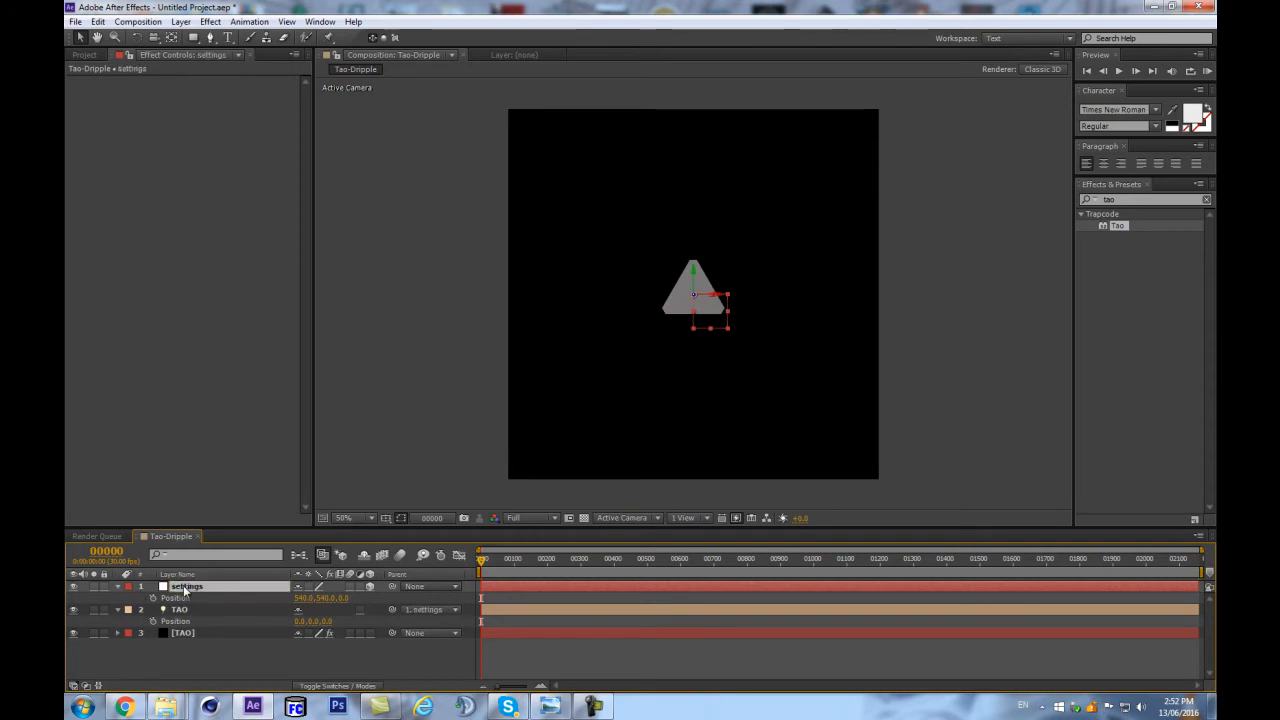
click(223, 612)
click(127, 611)
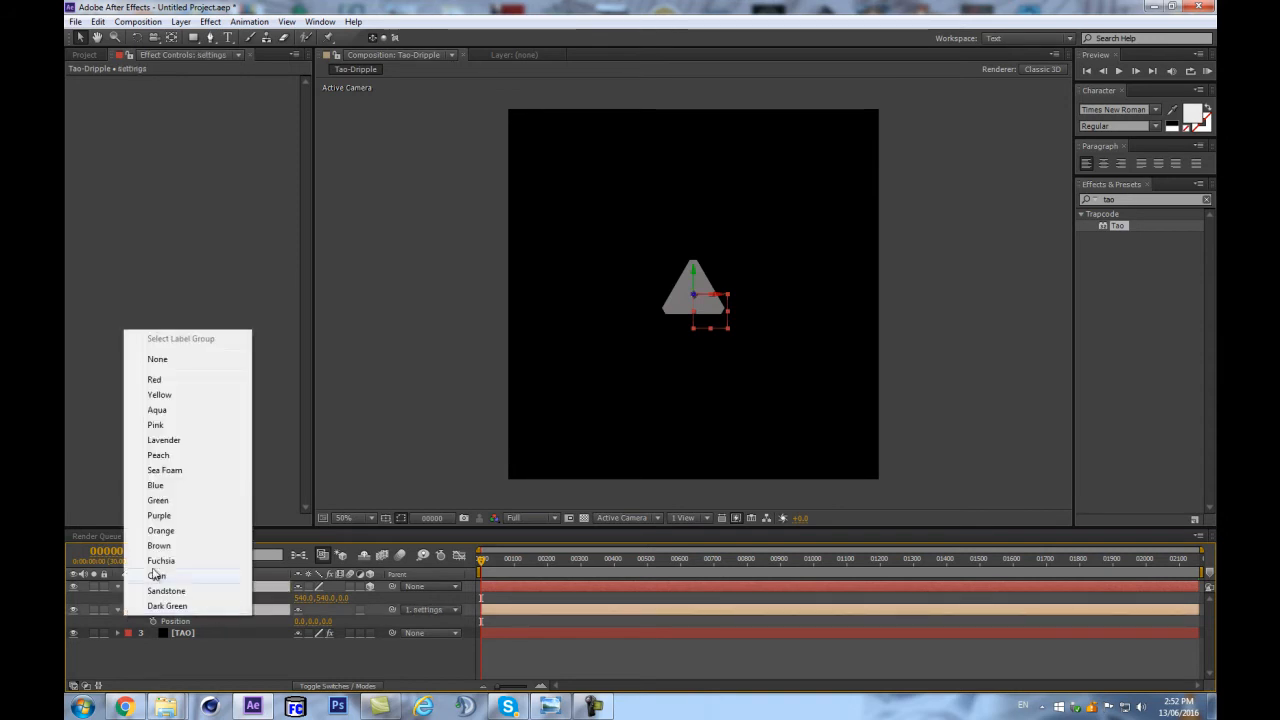
click(168, 518)
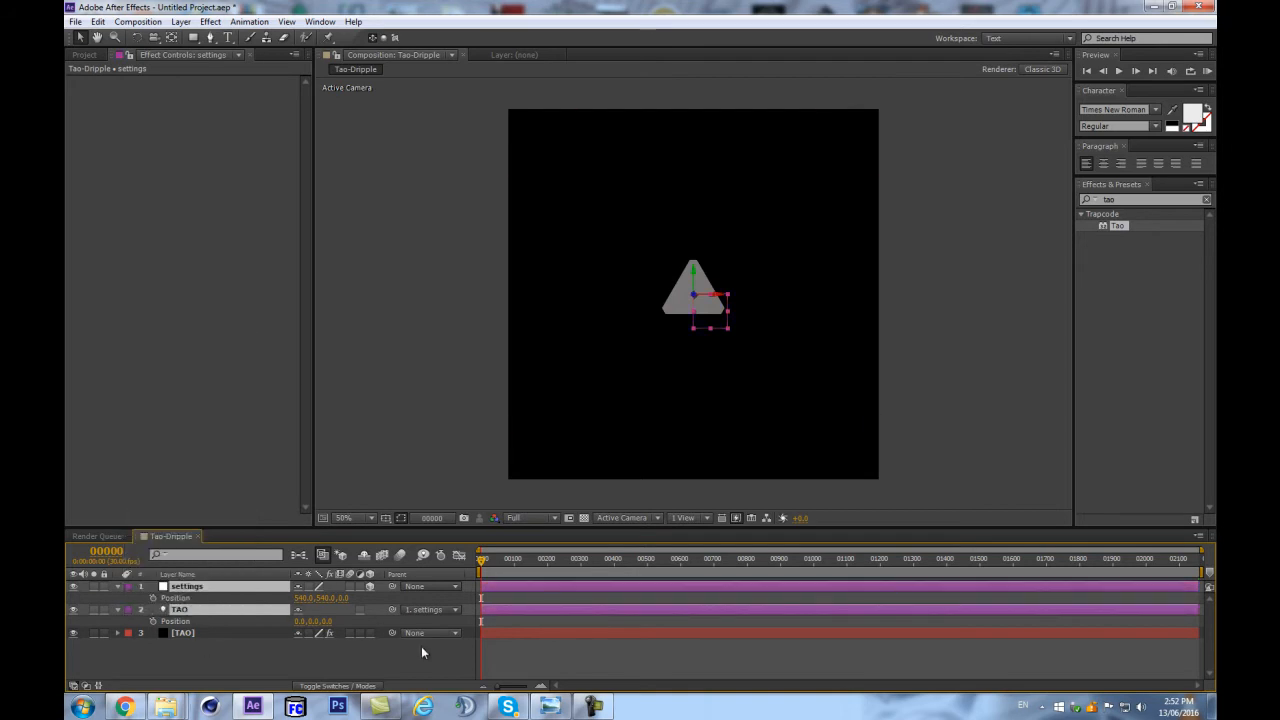
click(263, 650)
click(118, 586)
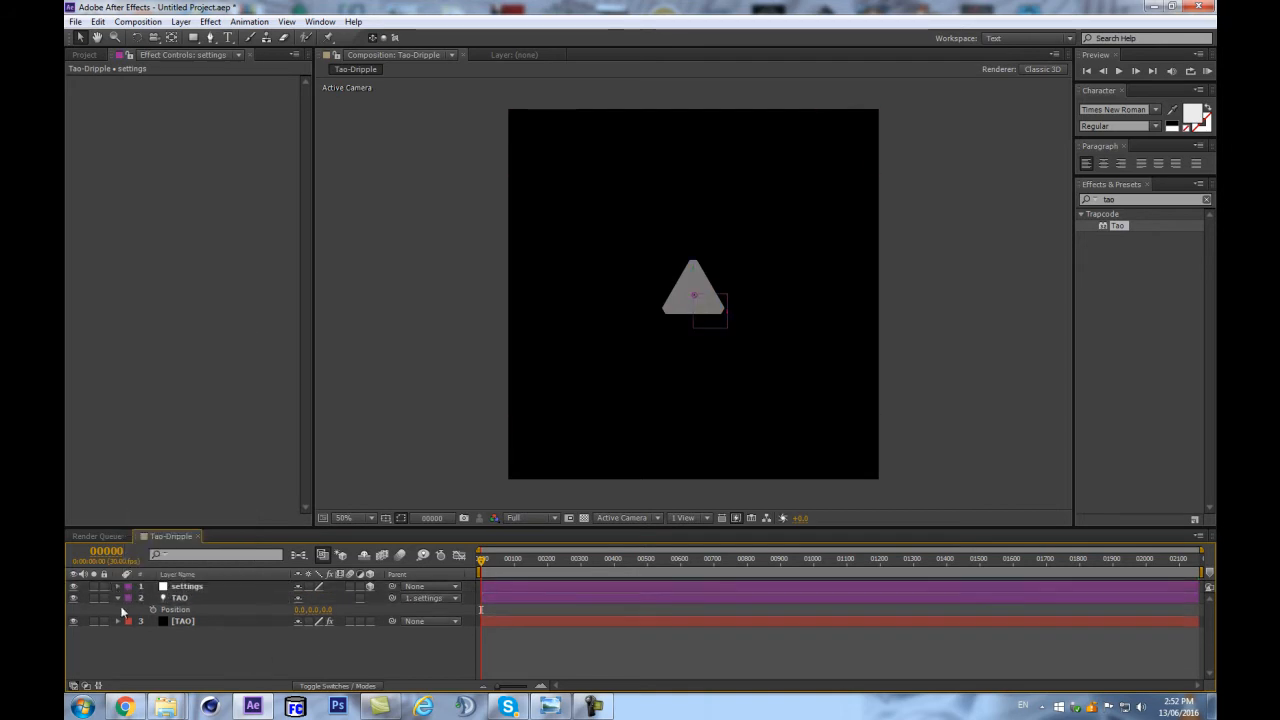
click(118, 598)
click(199, 609)
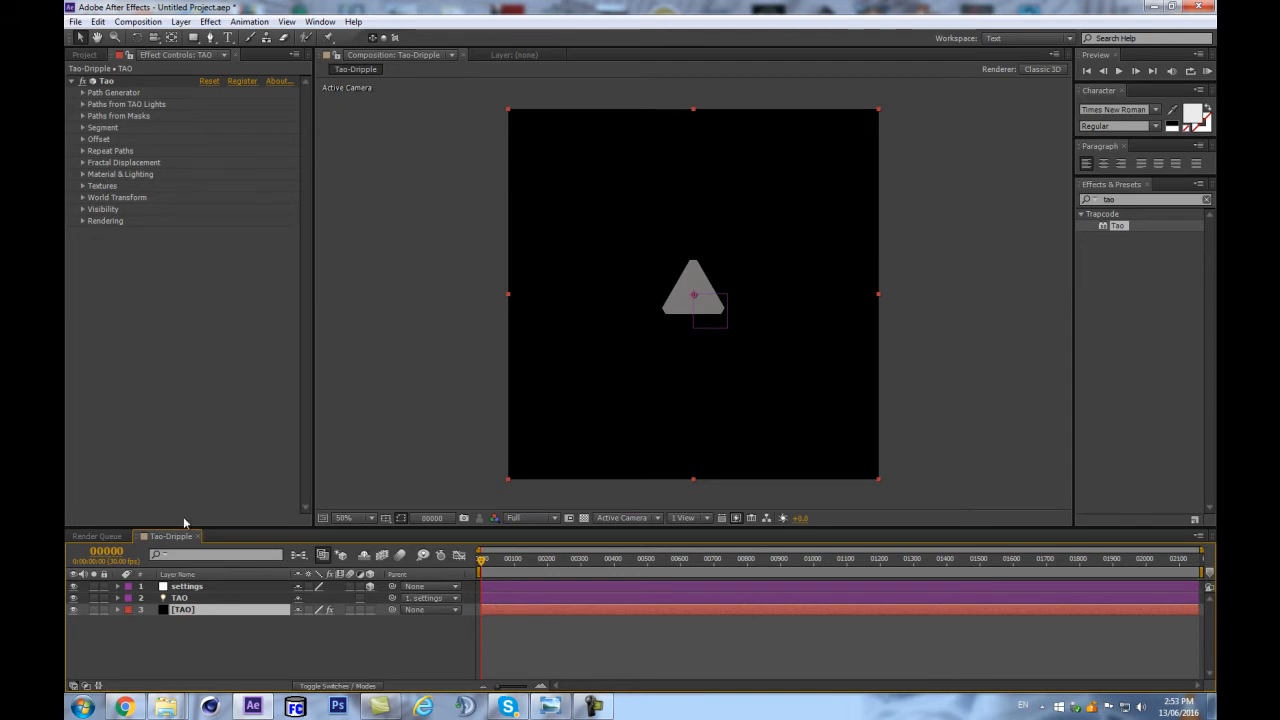
Step: Switch to Chrome and read through the MotionScript looping wiggle page, examining its copy-and-paste code and the analysis of each variable
click(128, 708)
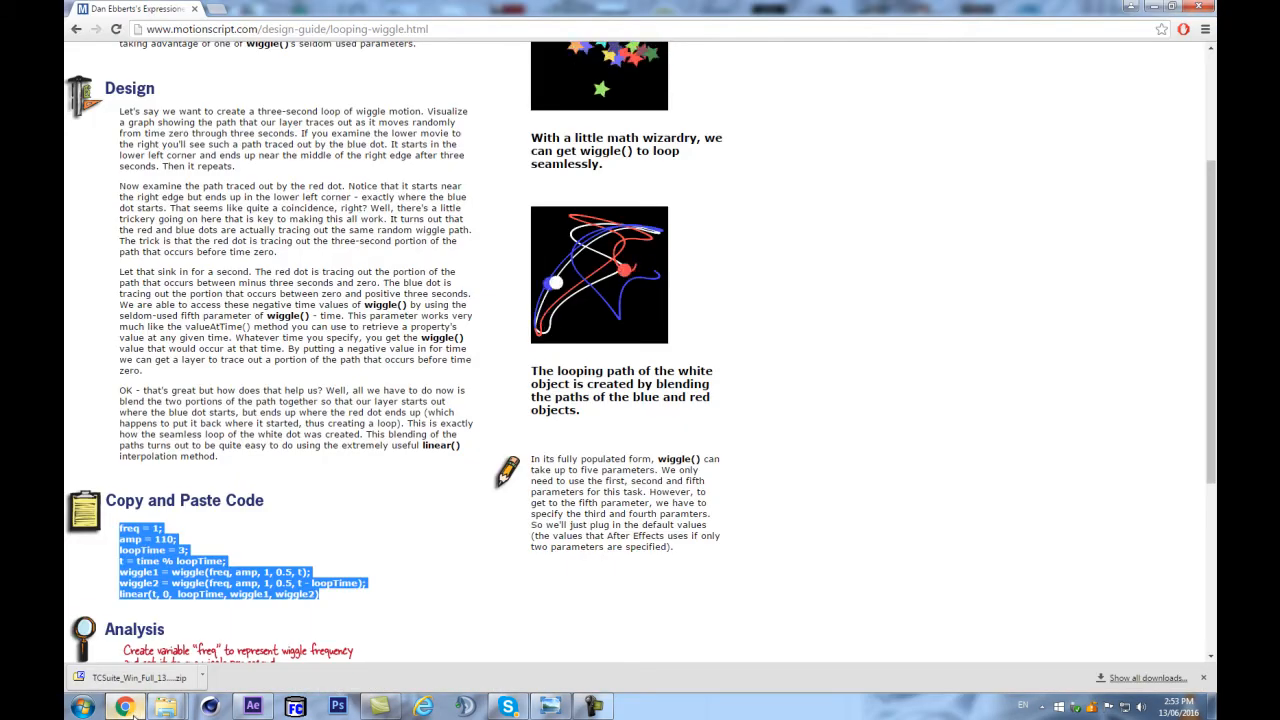
scroll(325, 120, up, 4)
scroll(325, 140, down, 5)
scroll(327, 143, up, 3)
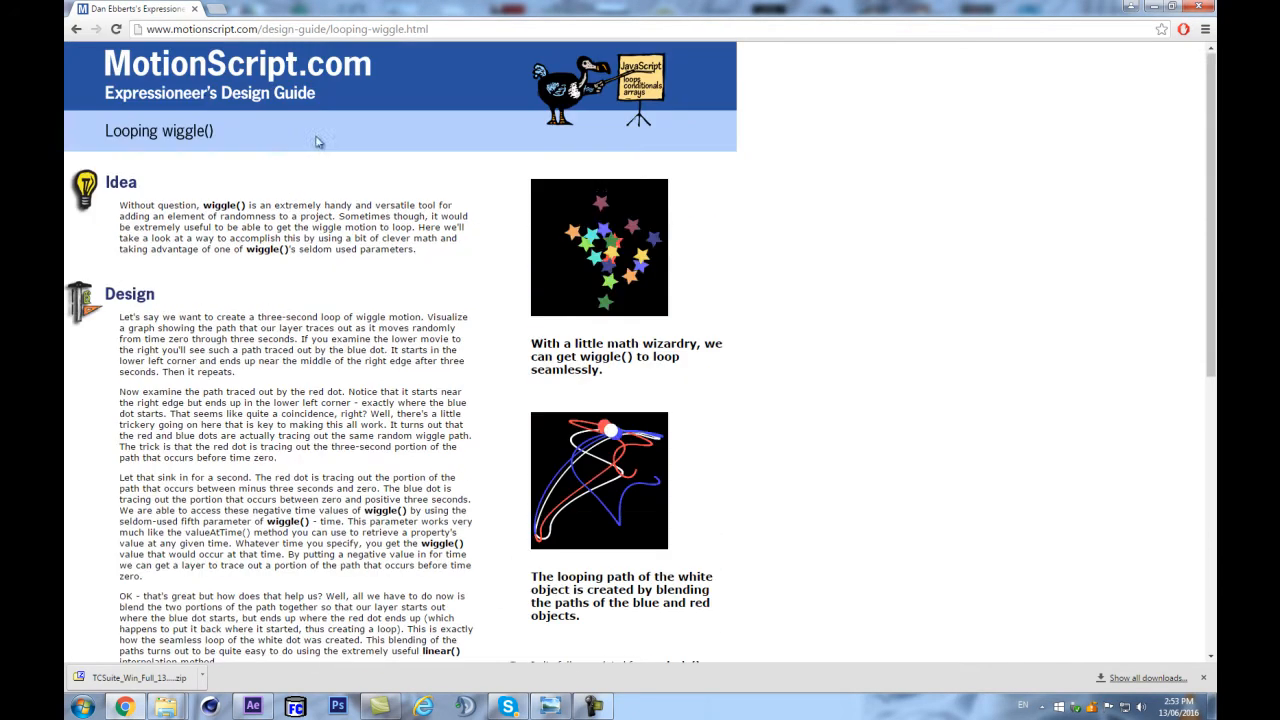
scroll(287, 243, down, 5)
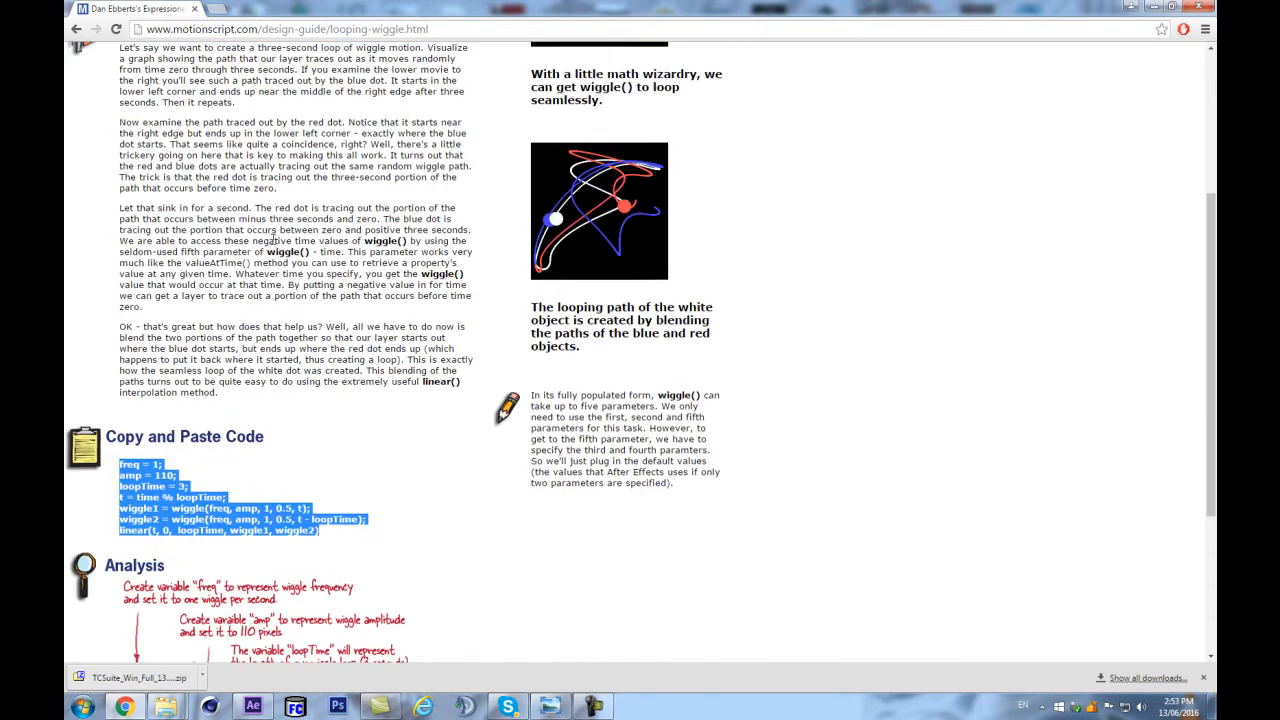
scroll(260, 492, down, 1)
drag(325, 459, 165, 387)
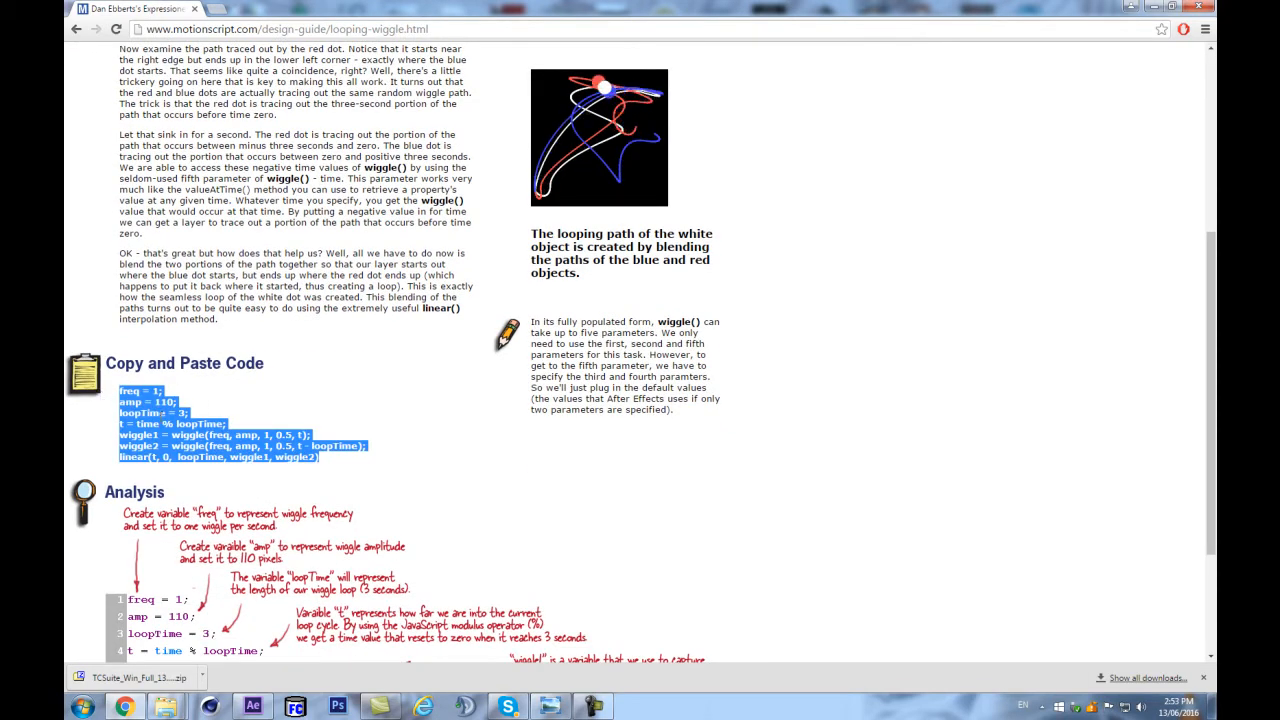
scroll(211, 240, down, 2)
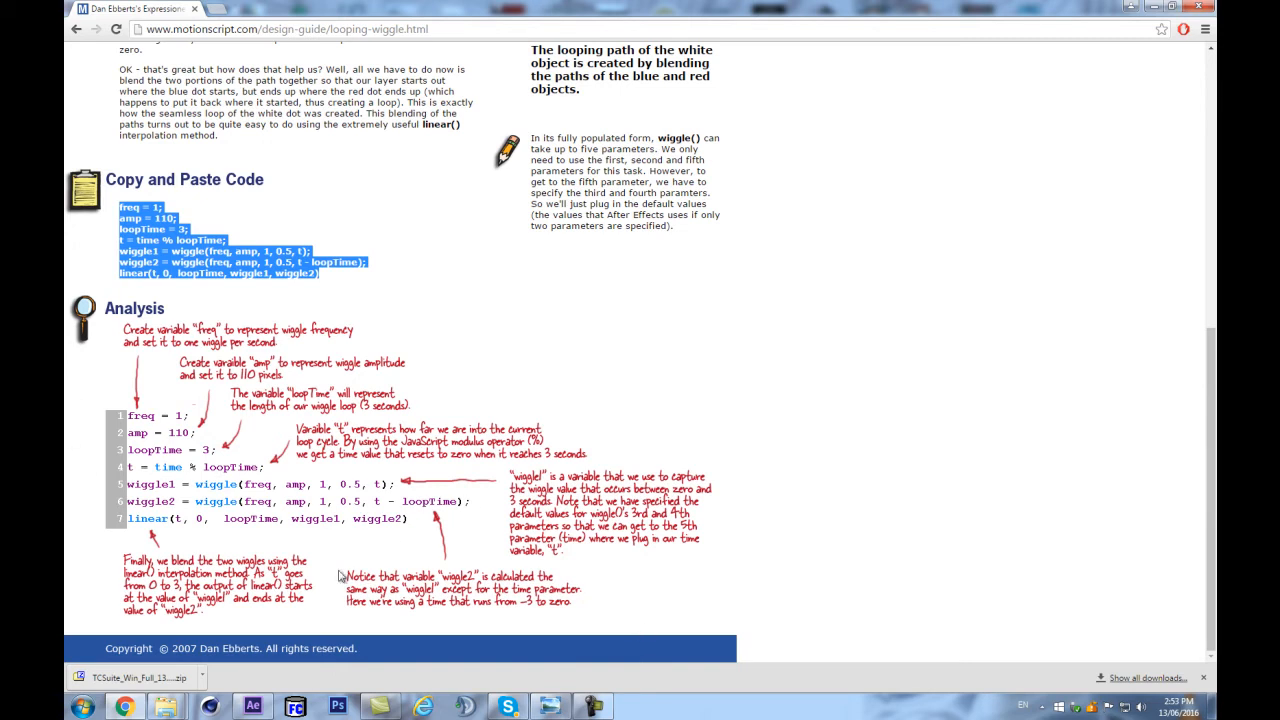
Step: Switch back to After Effects and enable an expression on the TAO light's Position property
click(253, 706)
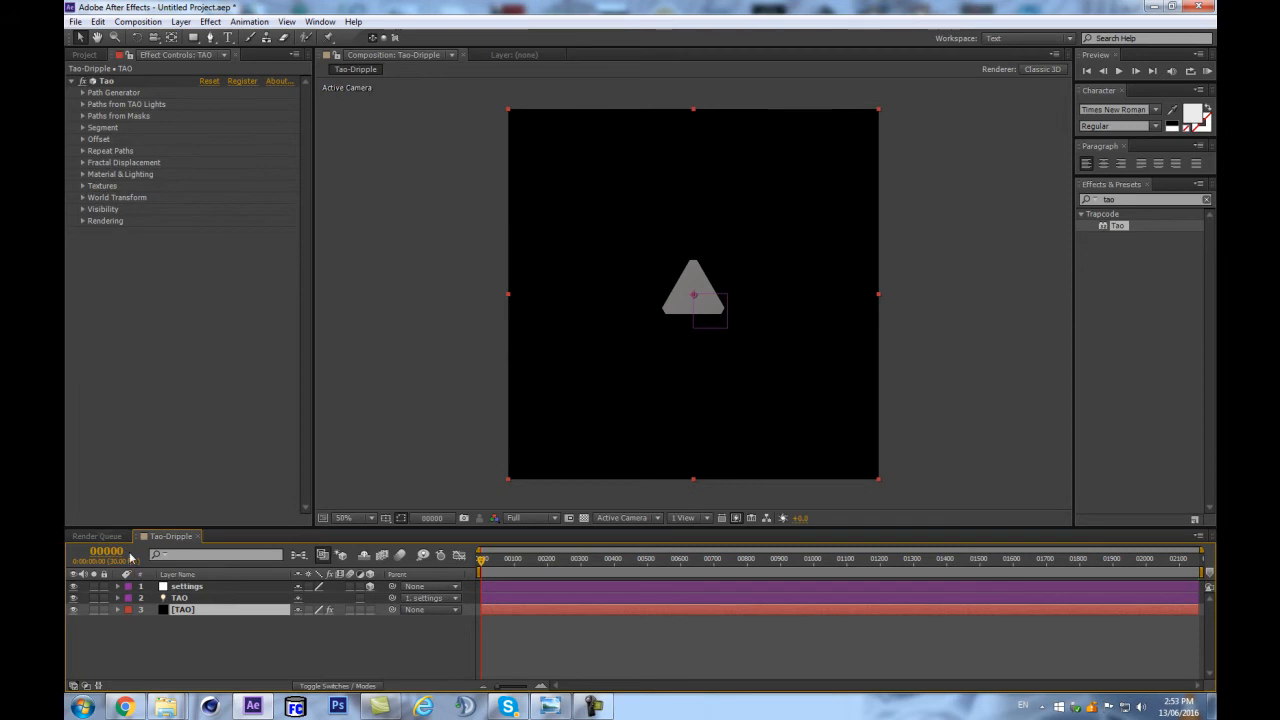
click(192, 599)
key(p)
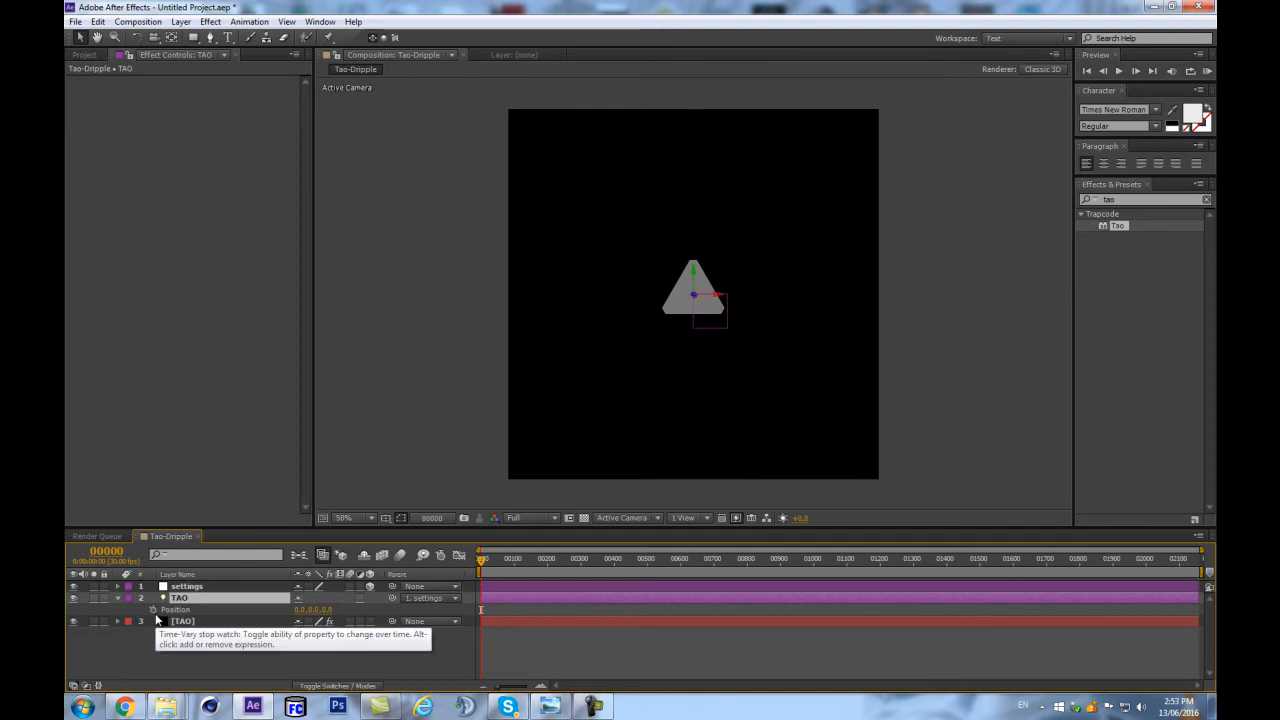
alt+click(153, 610)
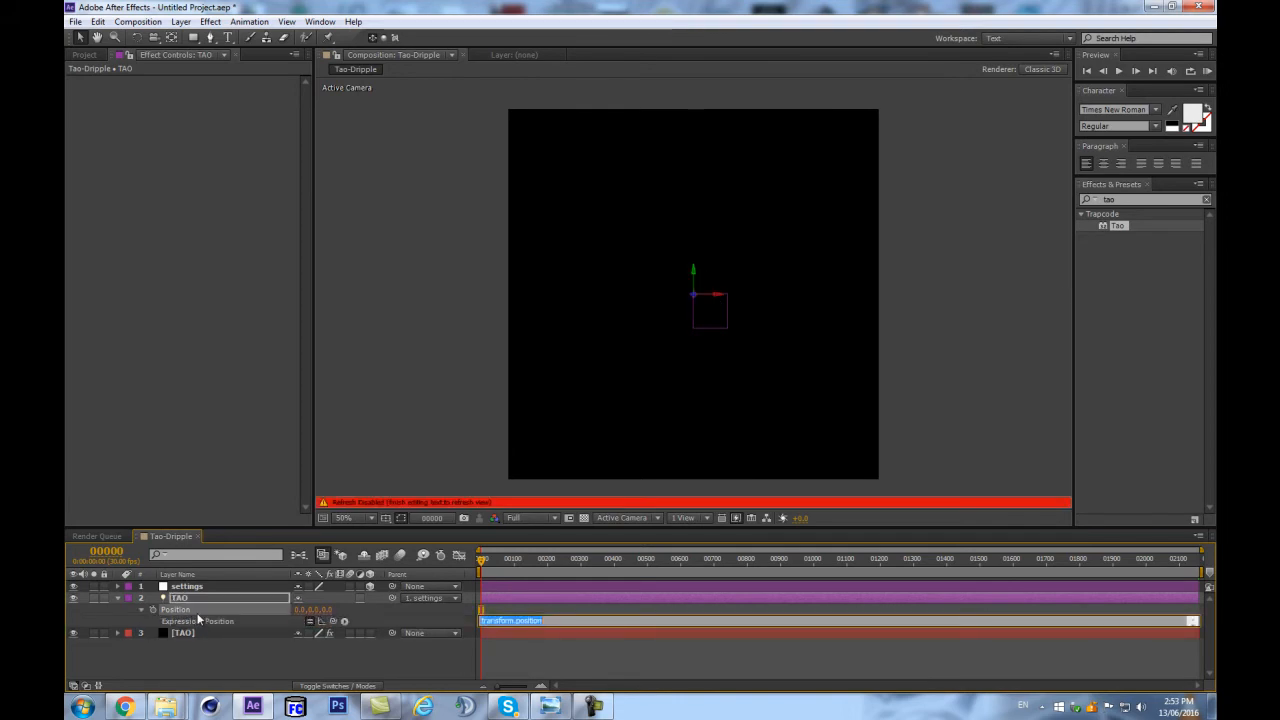
text(Adobe After Effects 8.0 Keyframe Data)
click(533, 640)
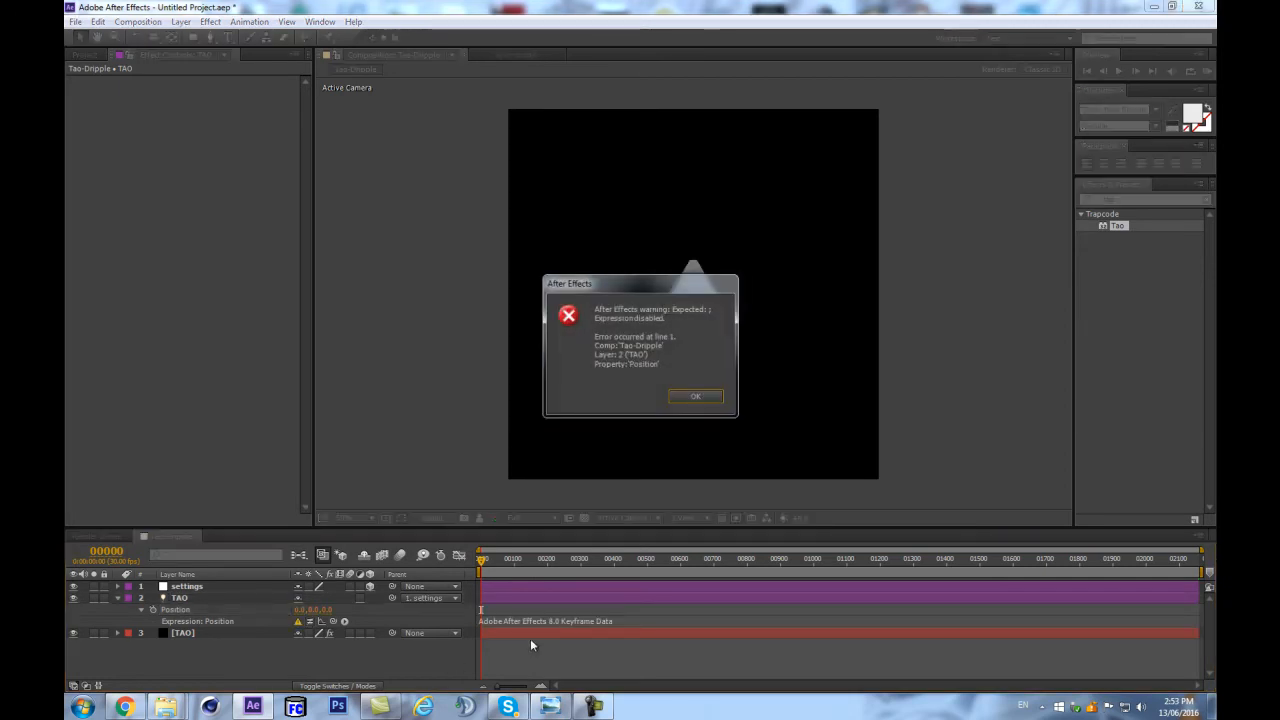
click(692, 393)
Step: Switch to Chrome and copy the full looping wiggle code, from the freq line through the linear line
click(124, 707)
click(277, 286)
drag(310, 277, 113, 211)
key(ctrl+c)
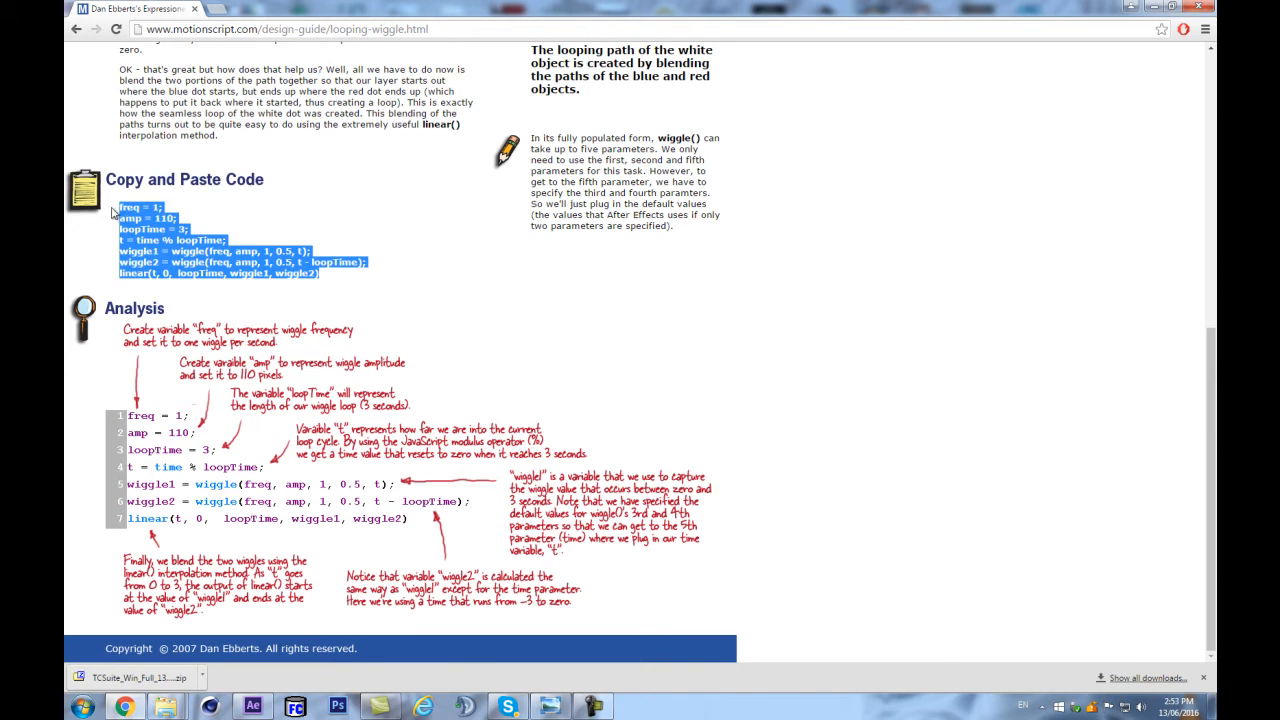
Step: Back in After Effects, replace the TAO light's Position expression with the copied code and enlarge the timeline to show all its lines
click(252, 706)
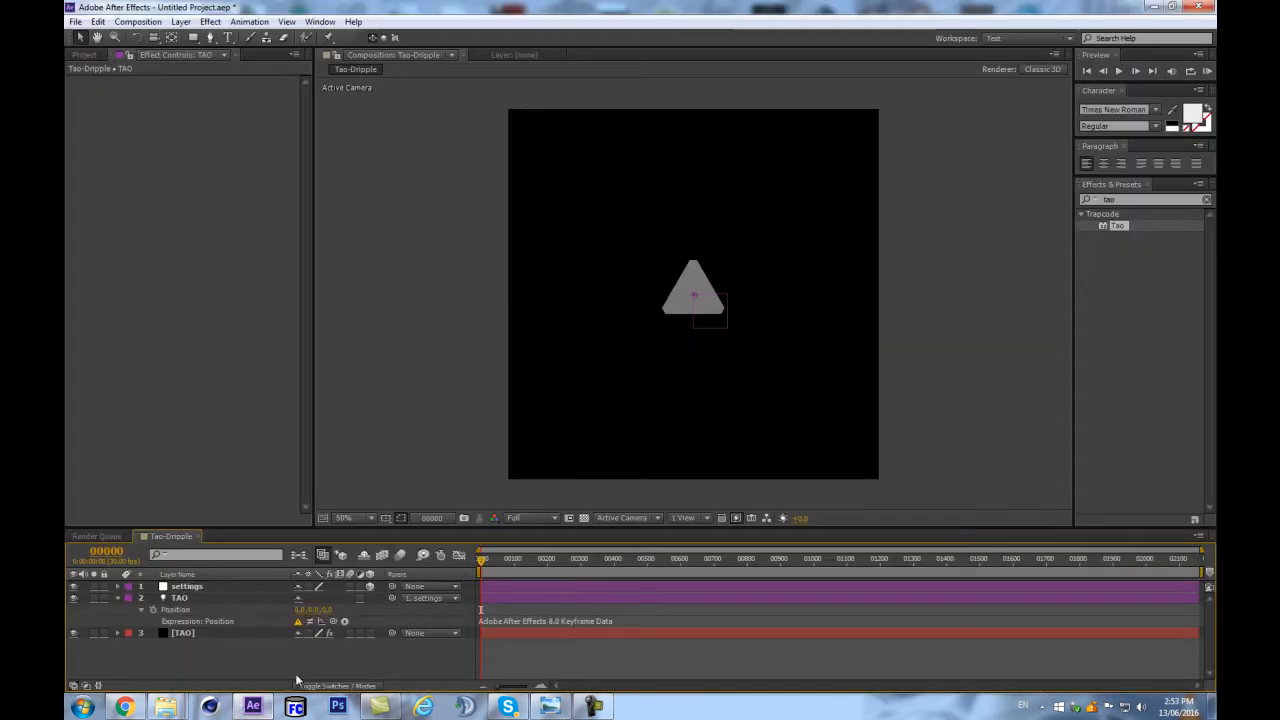
click(480, 634)
key(ctrl+v)
click(370, 651)
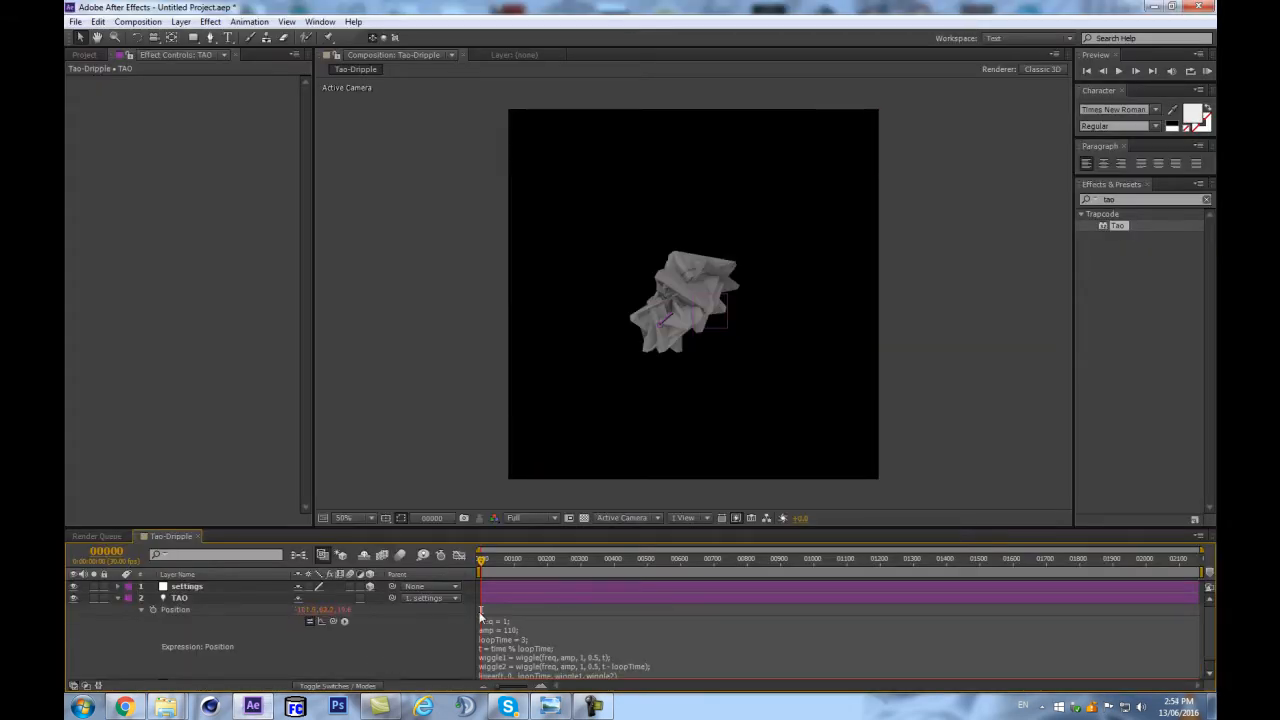
drag(627, 528, 627, 424)
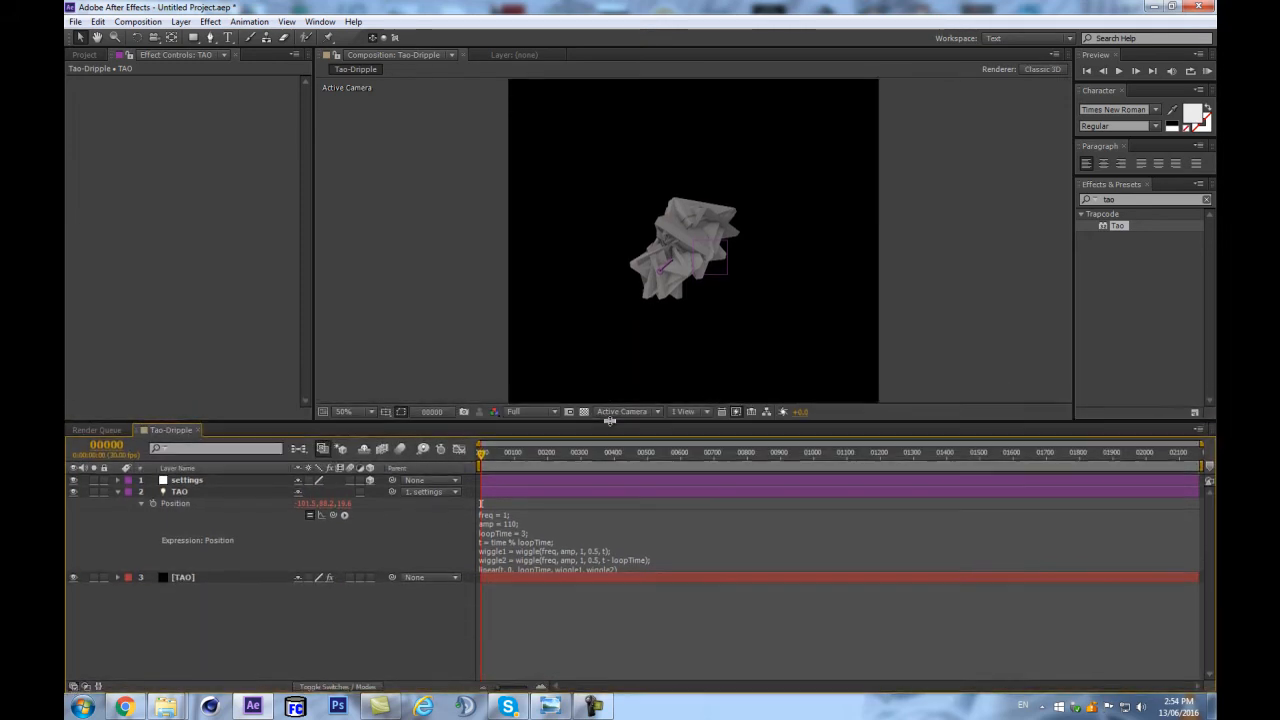
drag(593, 574, 593, 626)
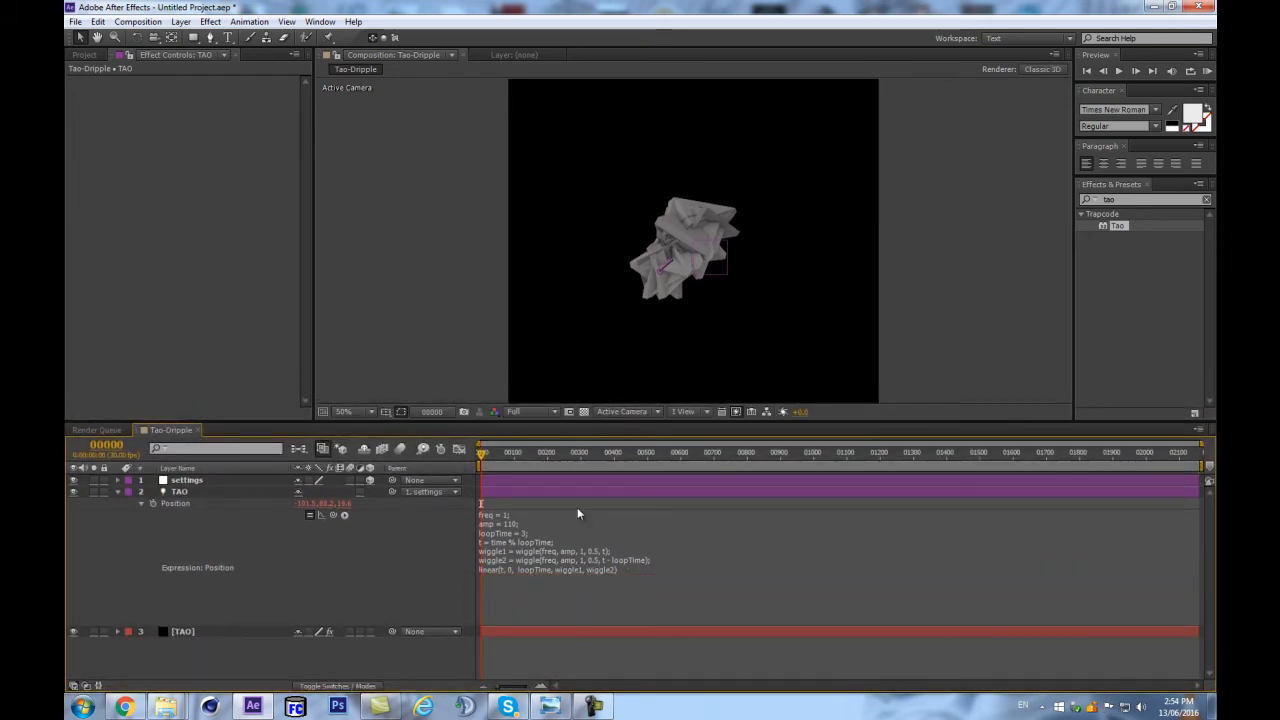
Step: Preview the start of the animation and examine the wiggling Tao shape close up
mouse_move(488, 455)
mouse_down()
mouse_move(545, 452)
mouse_move(476, 451)
mouse_move(548, 456)
mouse_move(482, 473)
mouse_up()
scroll(900, 263, up, 1)
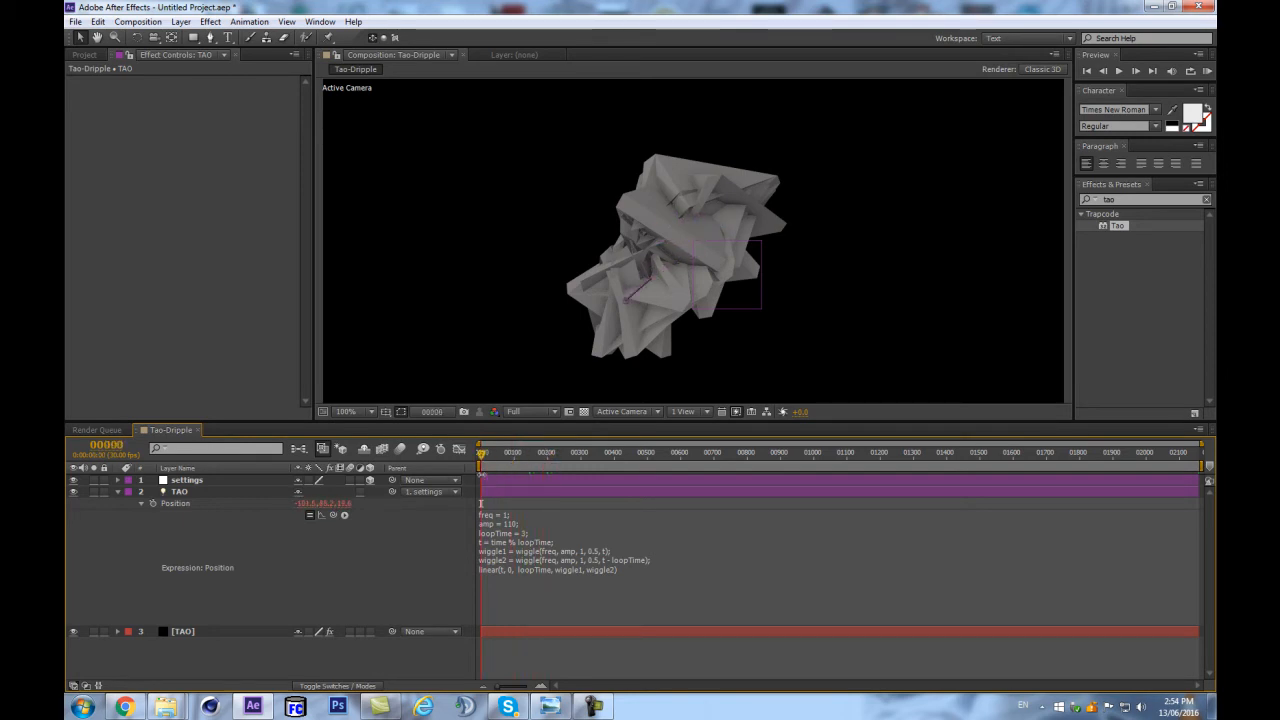
scroll(790, 236, down, 3)
scroll(786, 236, up, 4)
scroll(785, 236, down, 1)
Step: Set the TAO light's Auto-Orientation to Off
click(183, 494)
right_click(184, 494)
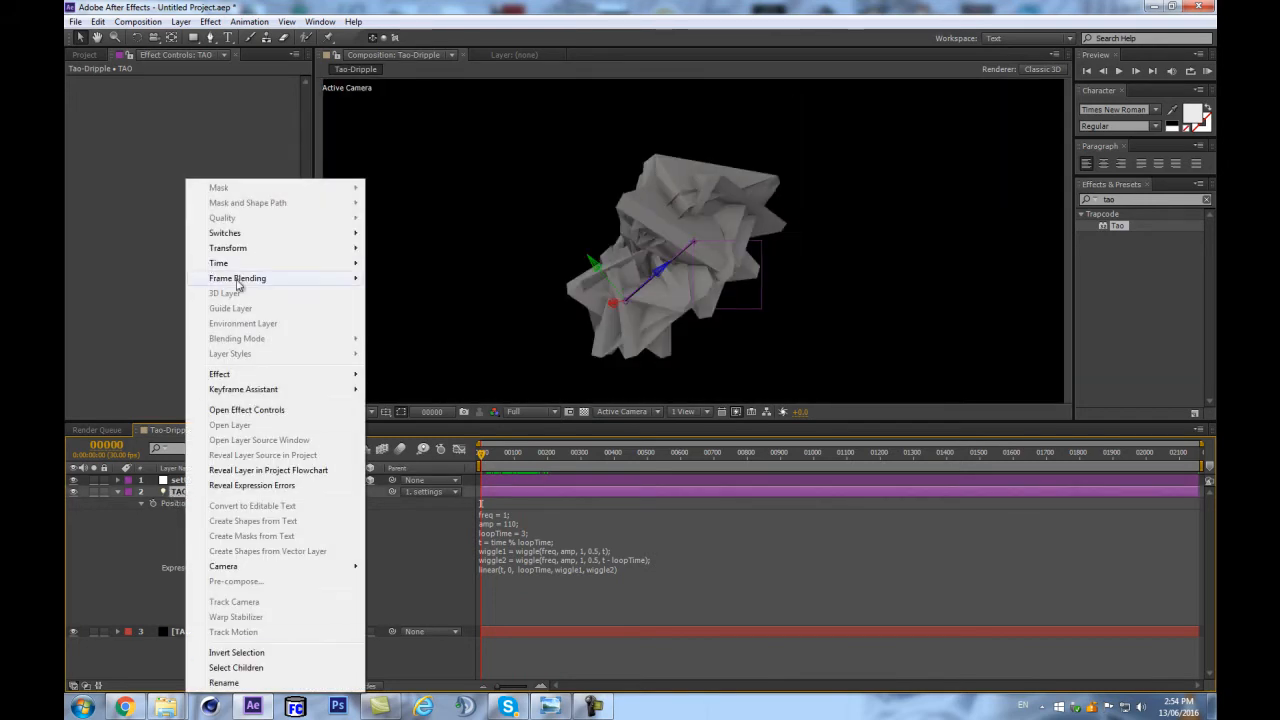
mouse_move(236, 256)
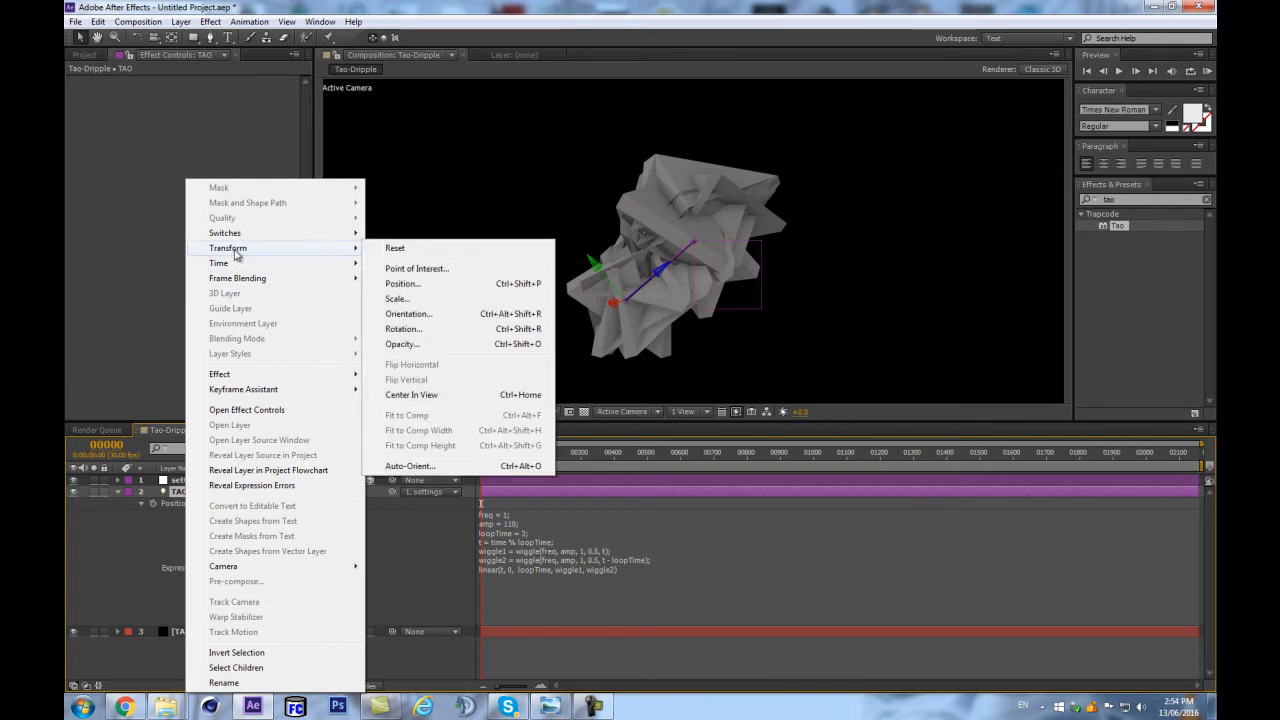
click(425, 466)
click(357, 272)
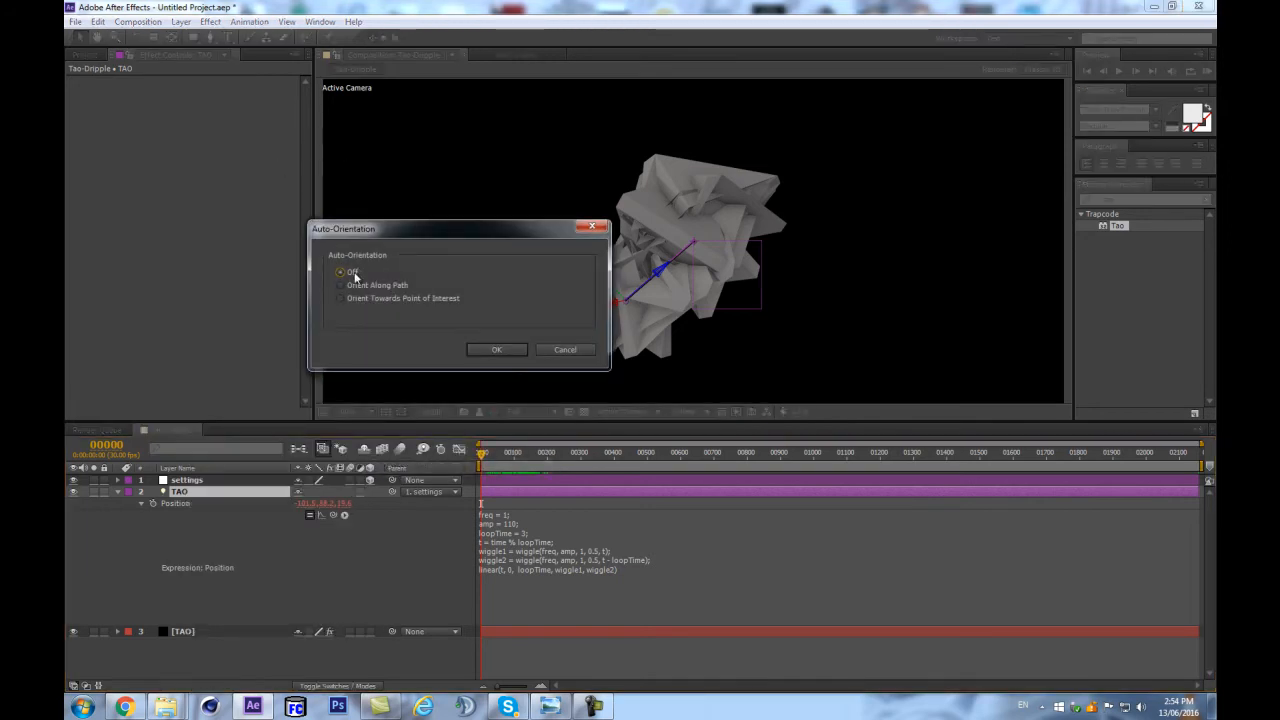
click(496, 349)
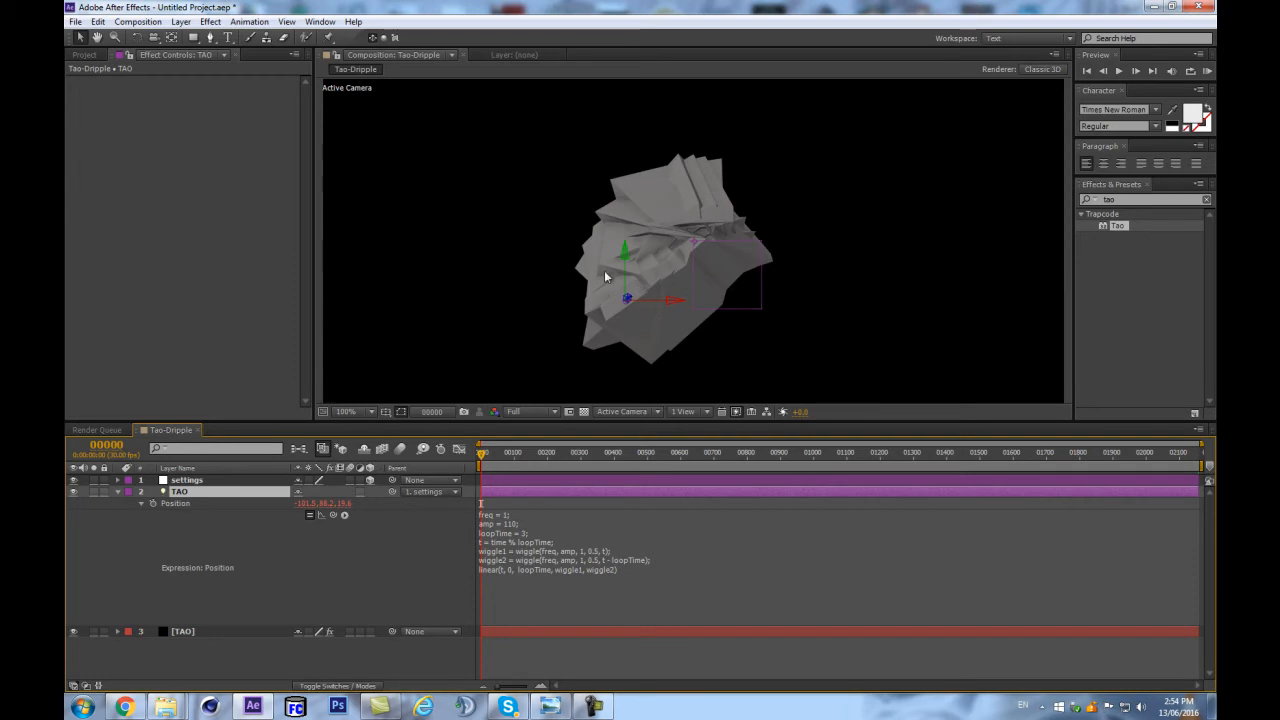
Step: Check the TAO light's rotation properties and light options, then collapse the layer
key(r)
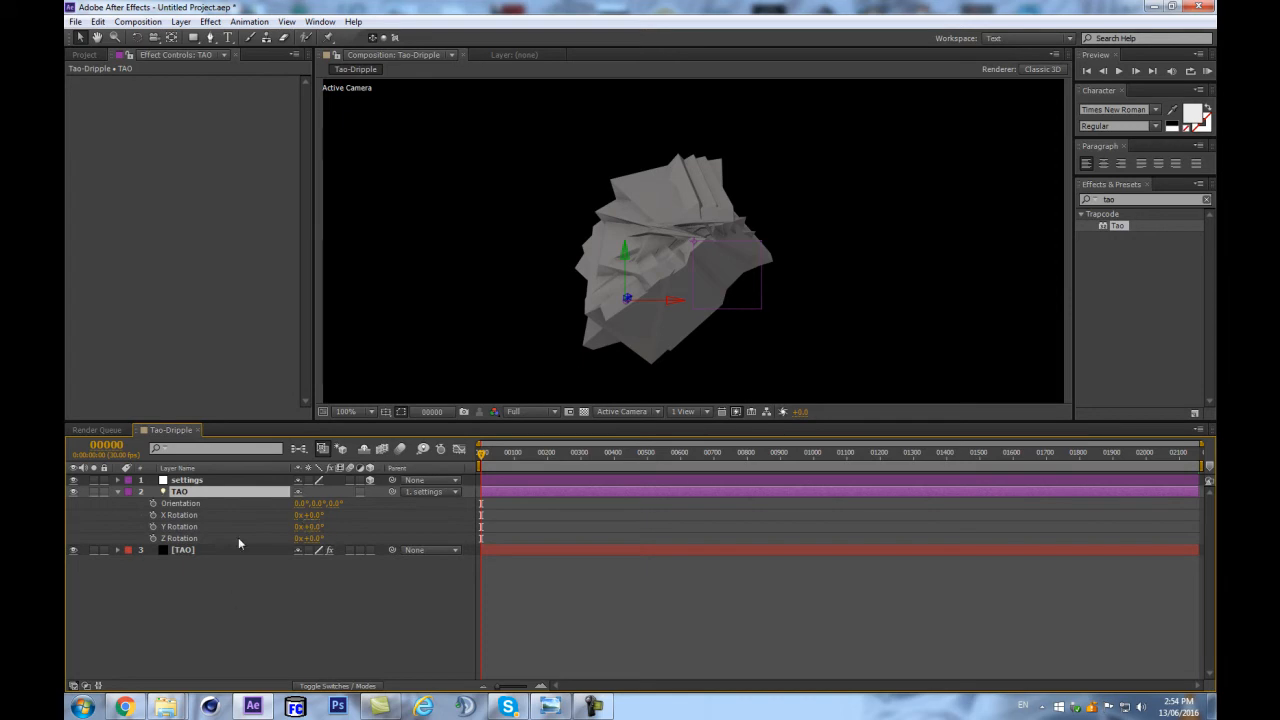
key(a)
key(a)
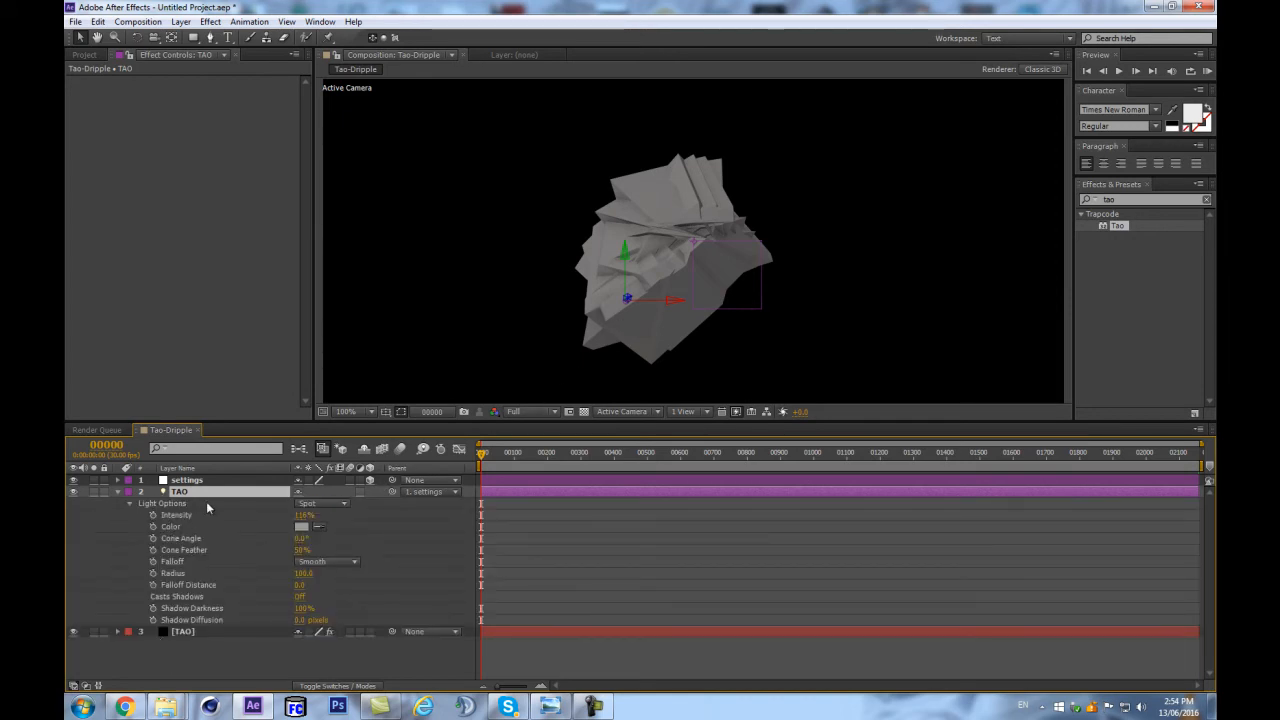
key(comma)
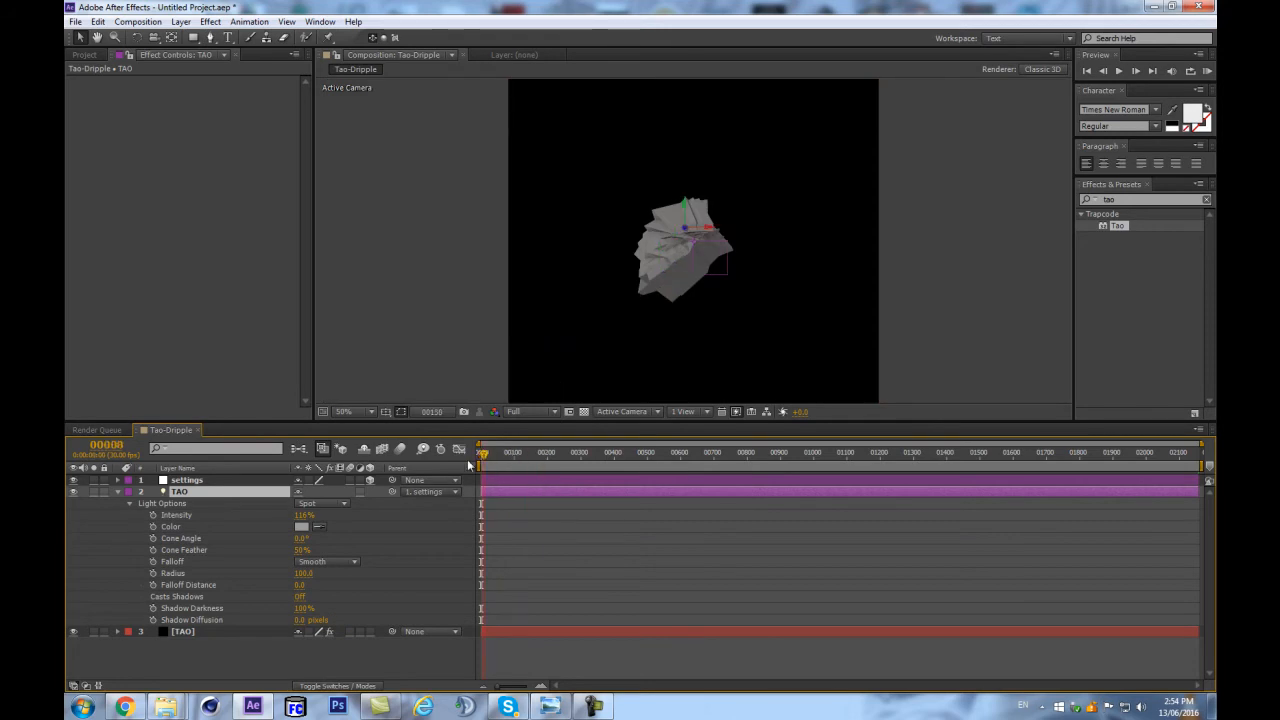
key(period)
click(118, 491)
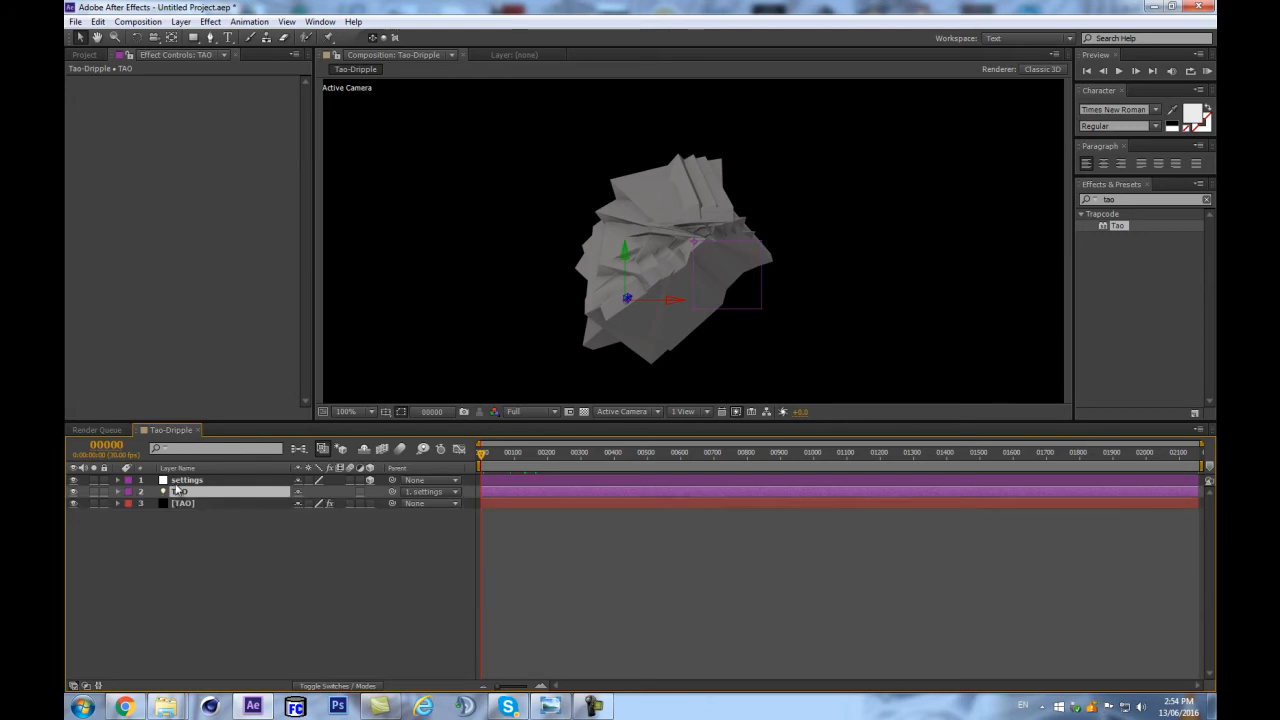
Step: Add a Slider Control effect to the settings null and rename it freq
click(187, 480)
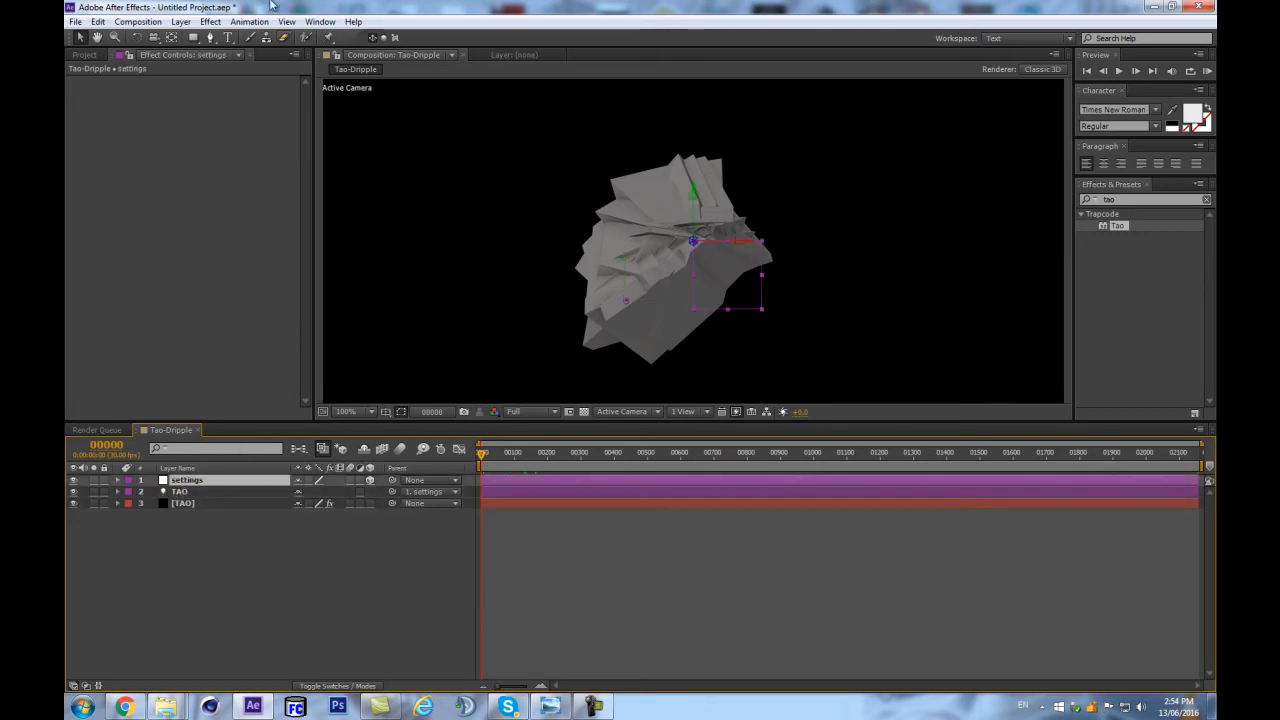
click(210, 21)
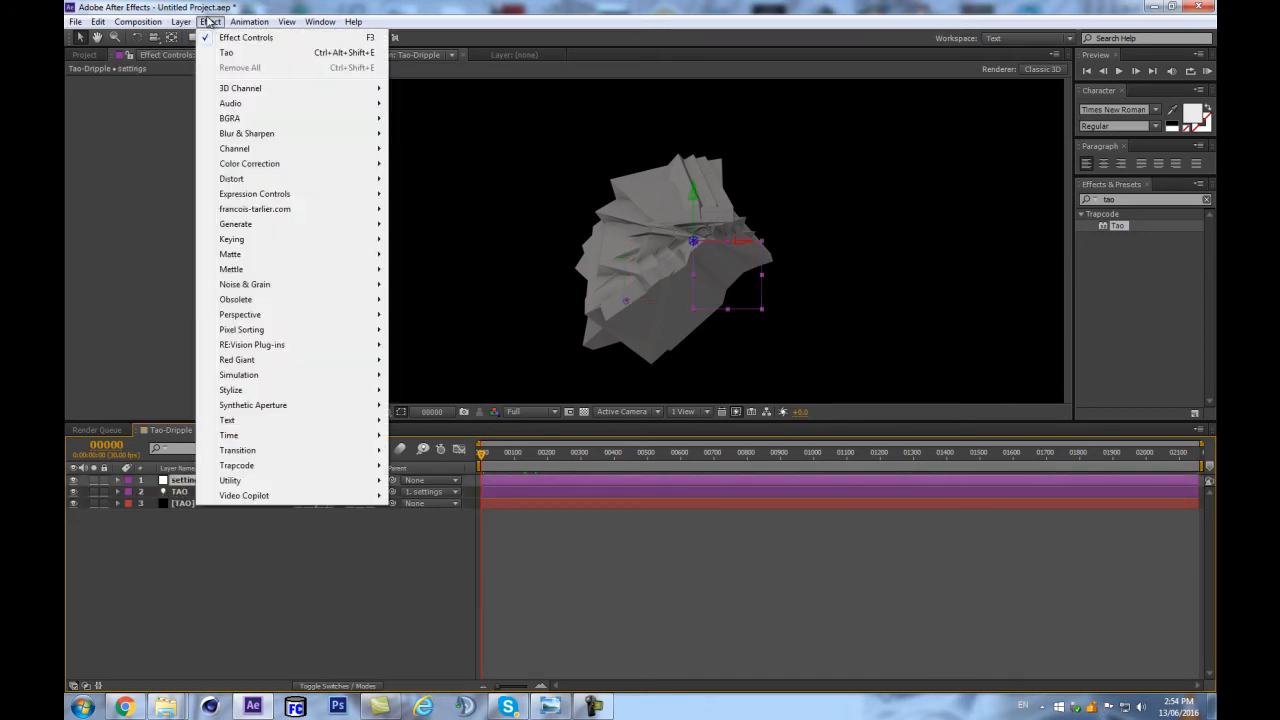
mouse_move(256, 199)
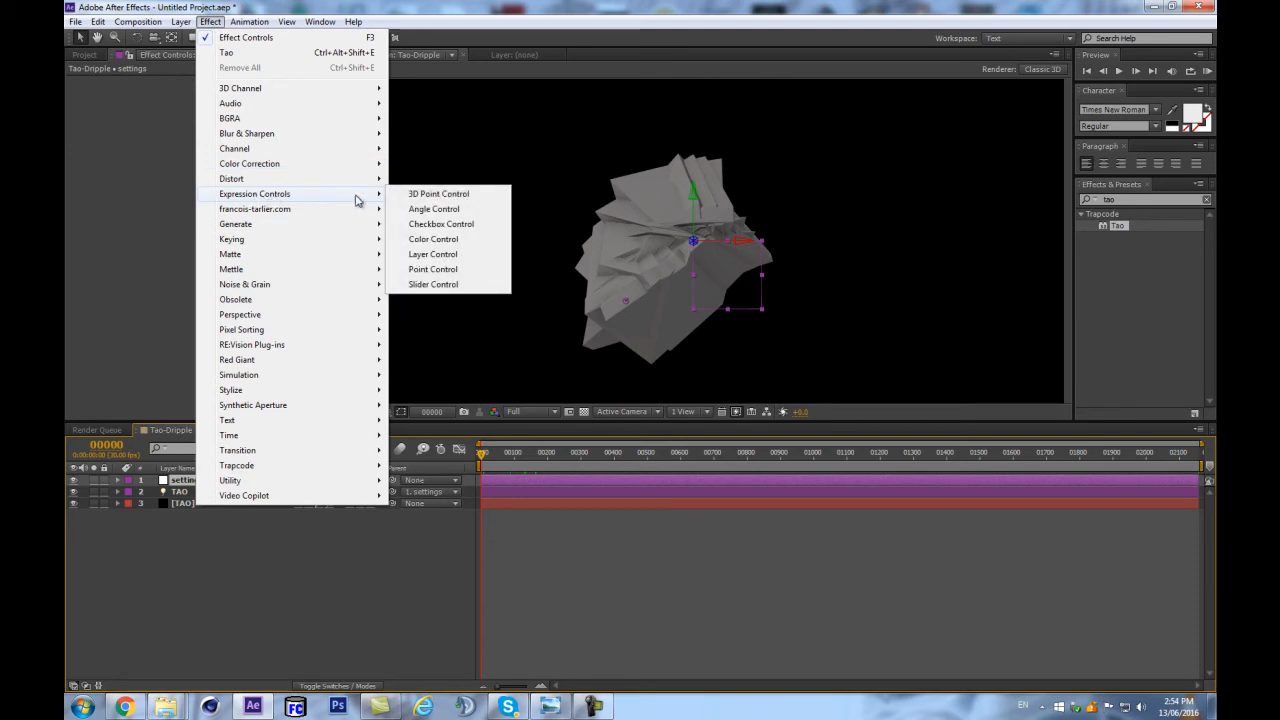
click(443, 288)
text(freq)
key(Return)
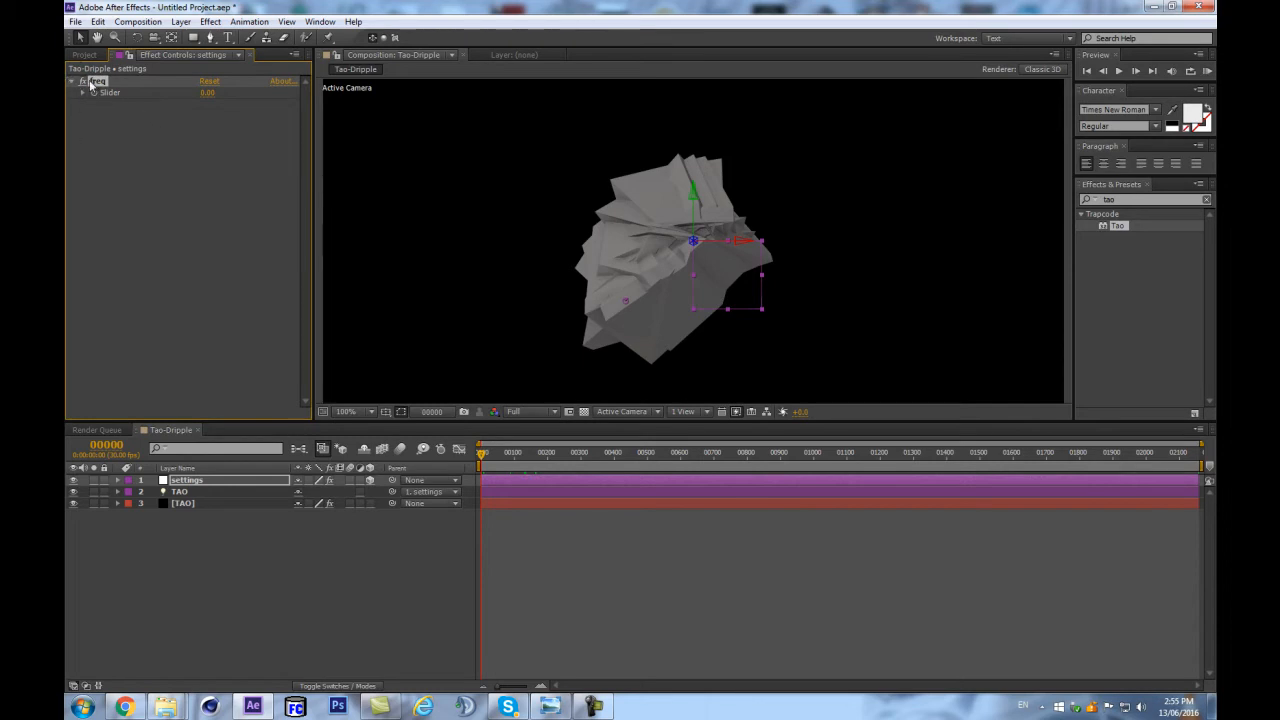
Step: Duplicate the freq slider on the settings null and rename the copy amp
key(ctrl+d)
key(Return)
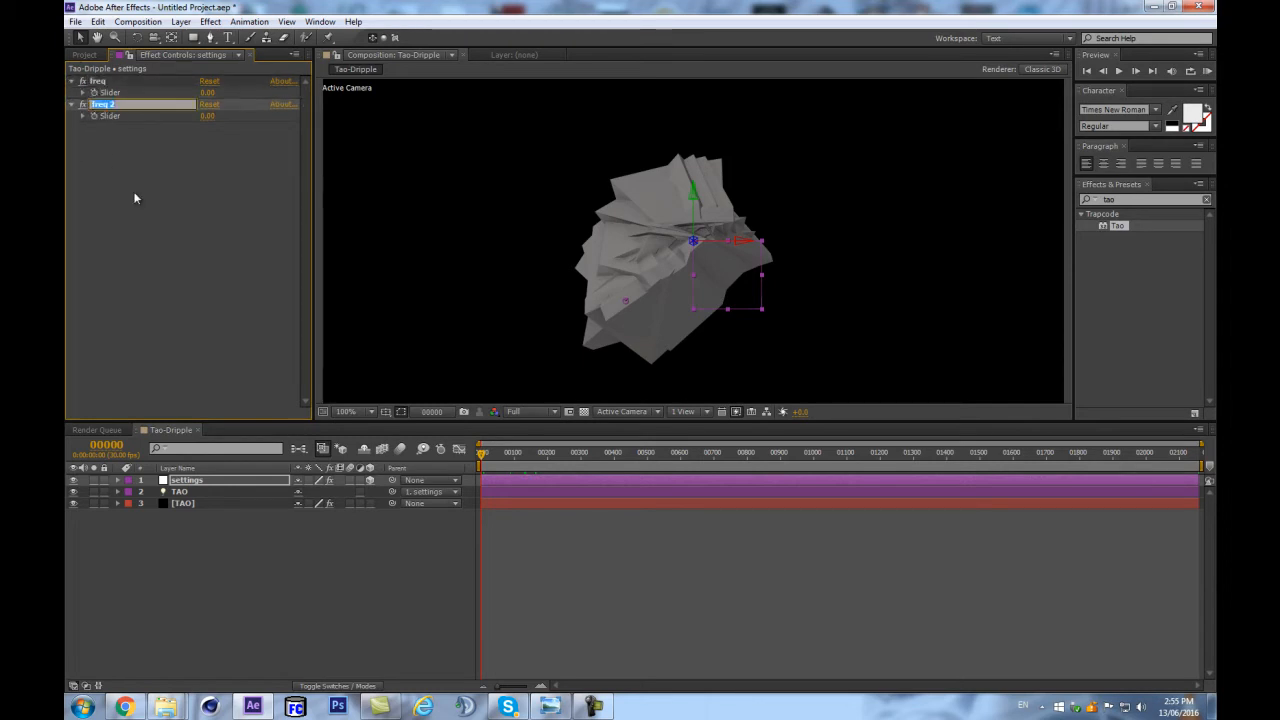
text(amp)
key(Return)
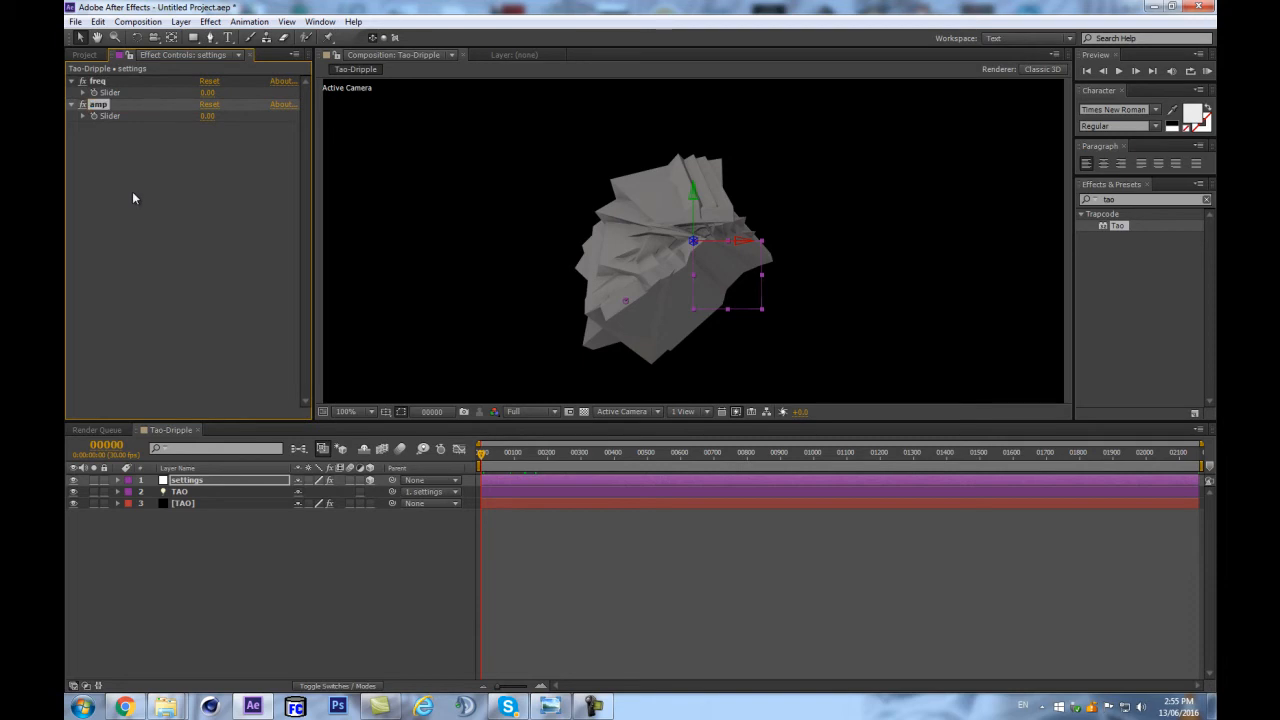
Step: Widen the effect controls area, duplicate the amp slider and rename the copy seedRandom
drag(313, 150, 370, 150)
key(ctrl+d)
key(Return)
text(seedRA)
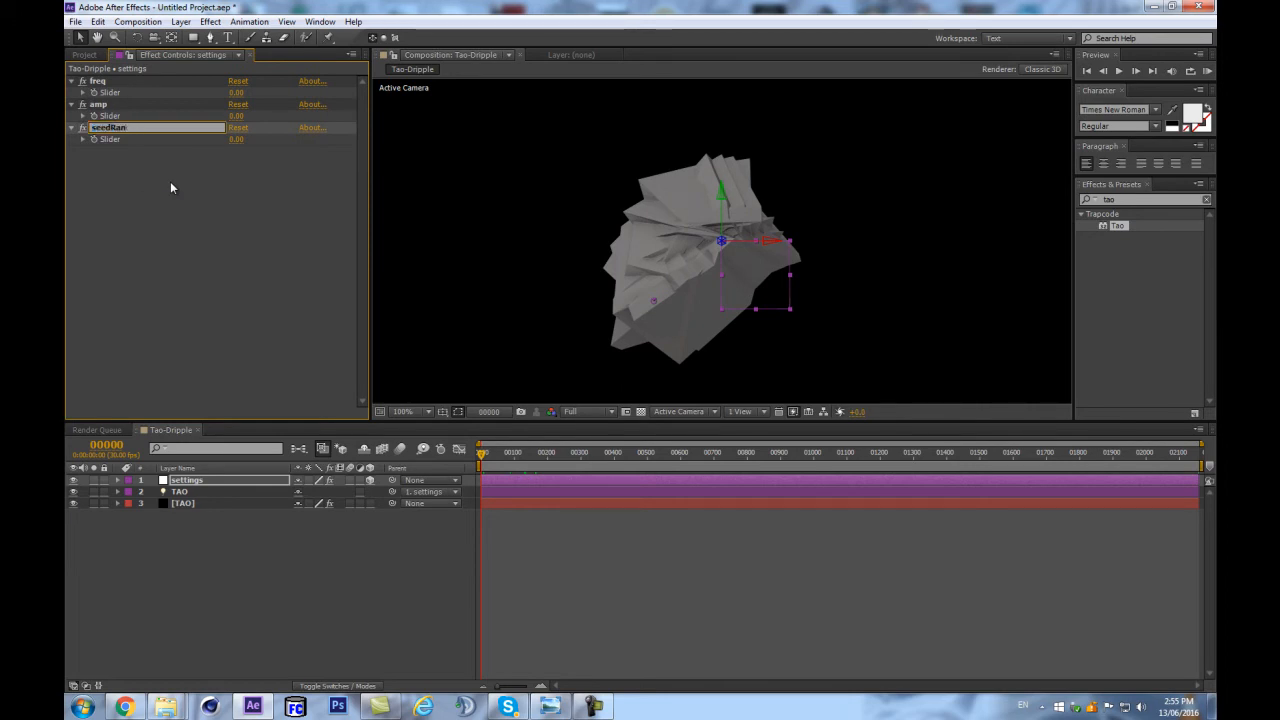
text(ndom)
key(Return)
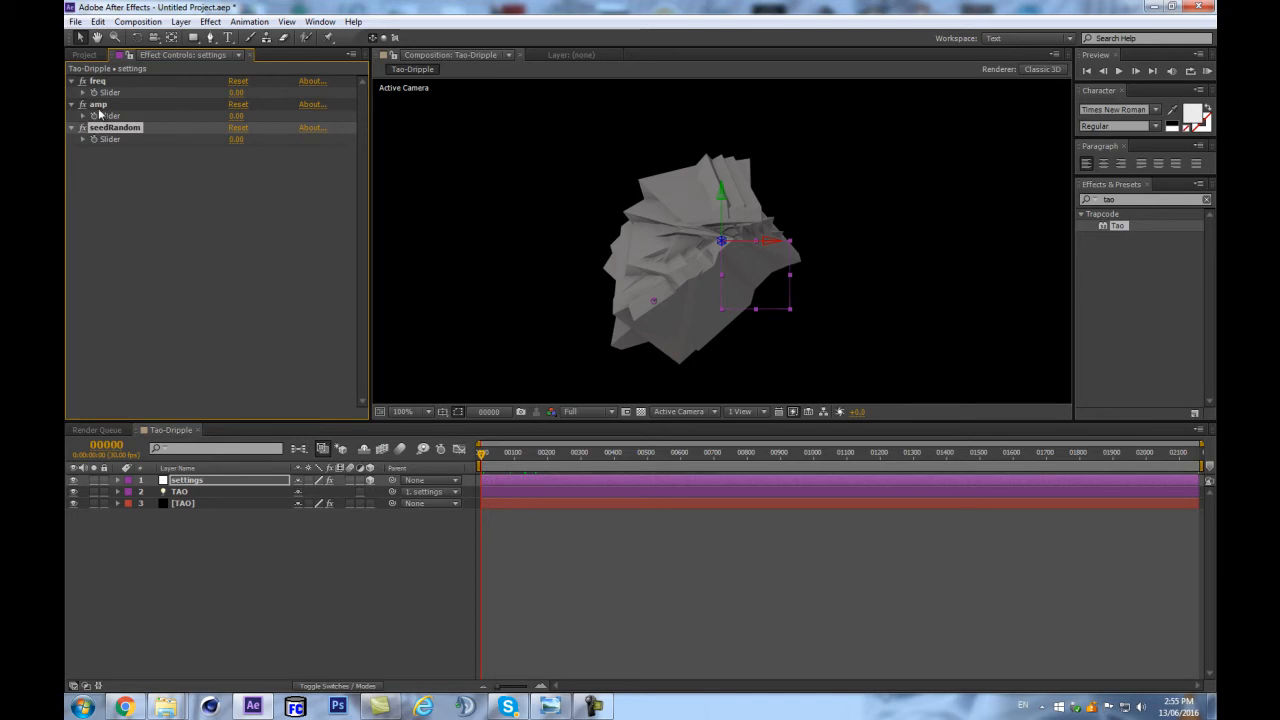
Step: Reveal the TAO light's Position expression in the timeline and display the null's slider controls together with it
click(239, 539)
click(178, 468)
click(200, 491)
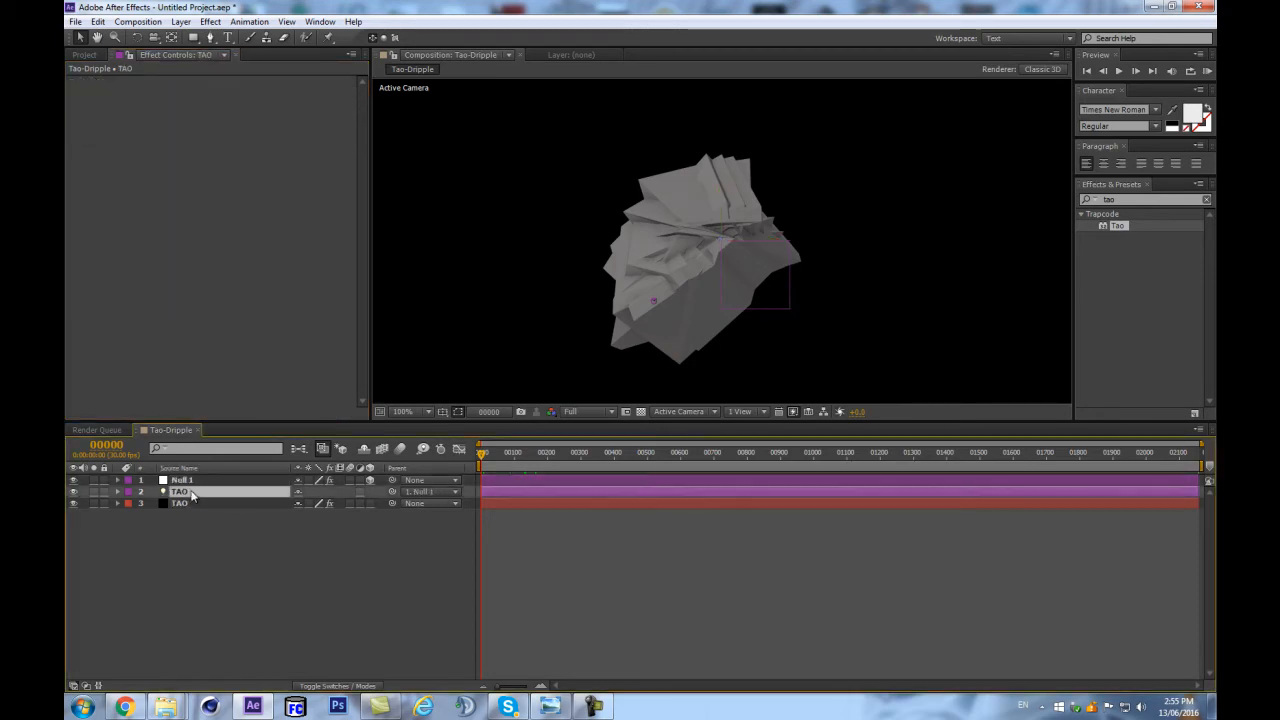
key(e)
key(e)
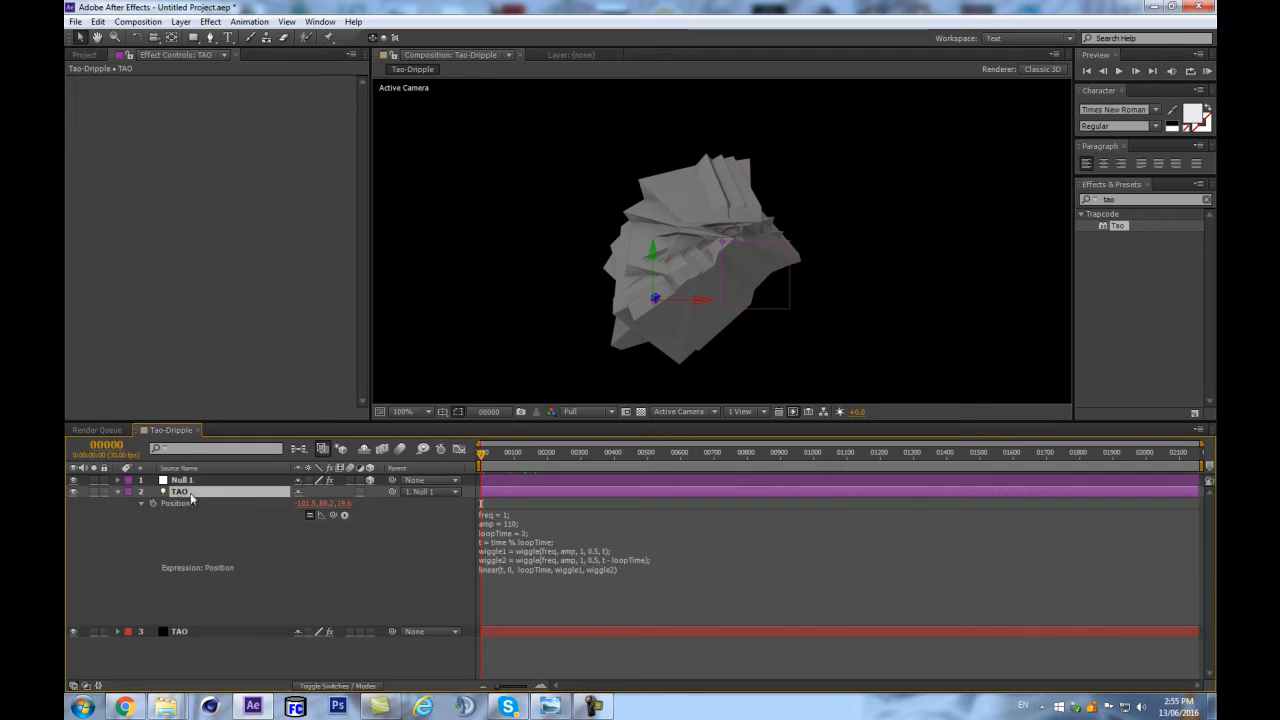
click(181, 481)
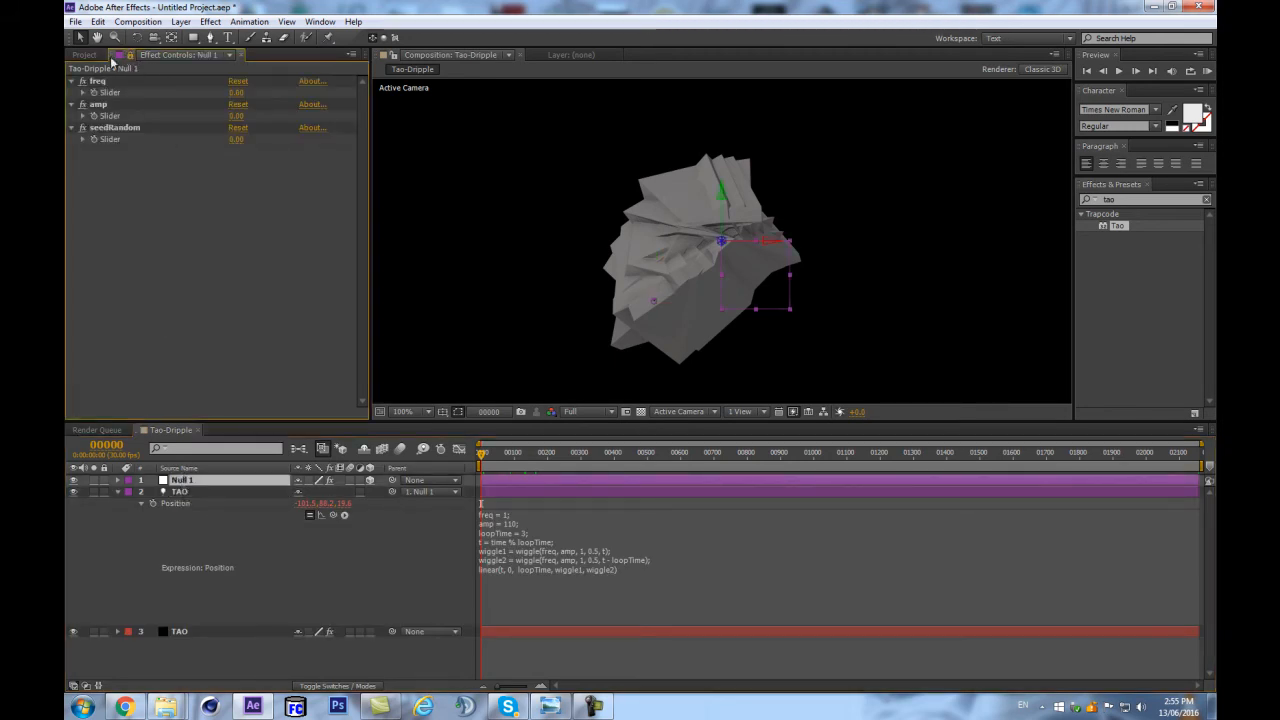
click(200, 492)
click(198, 481)
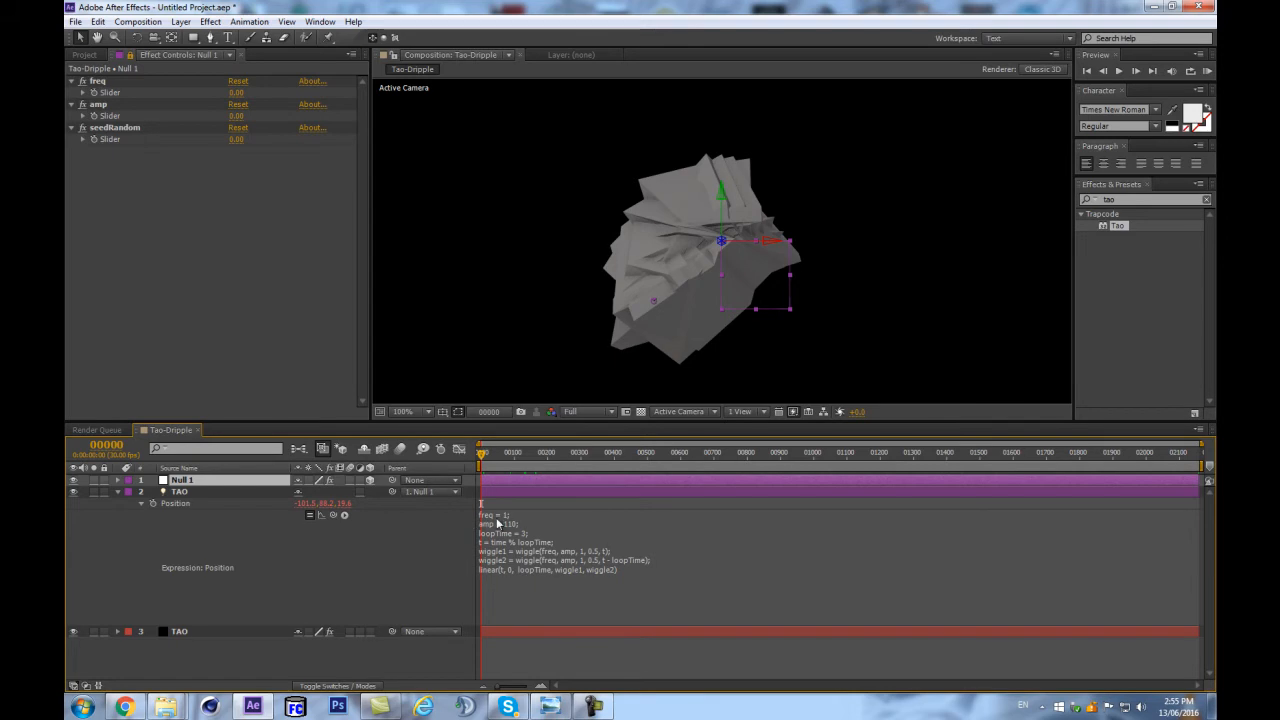
Step: Set the null's freq slider to 1 and its amp slider to 110
click(237, 92)
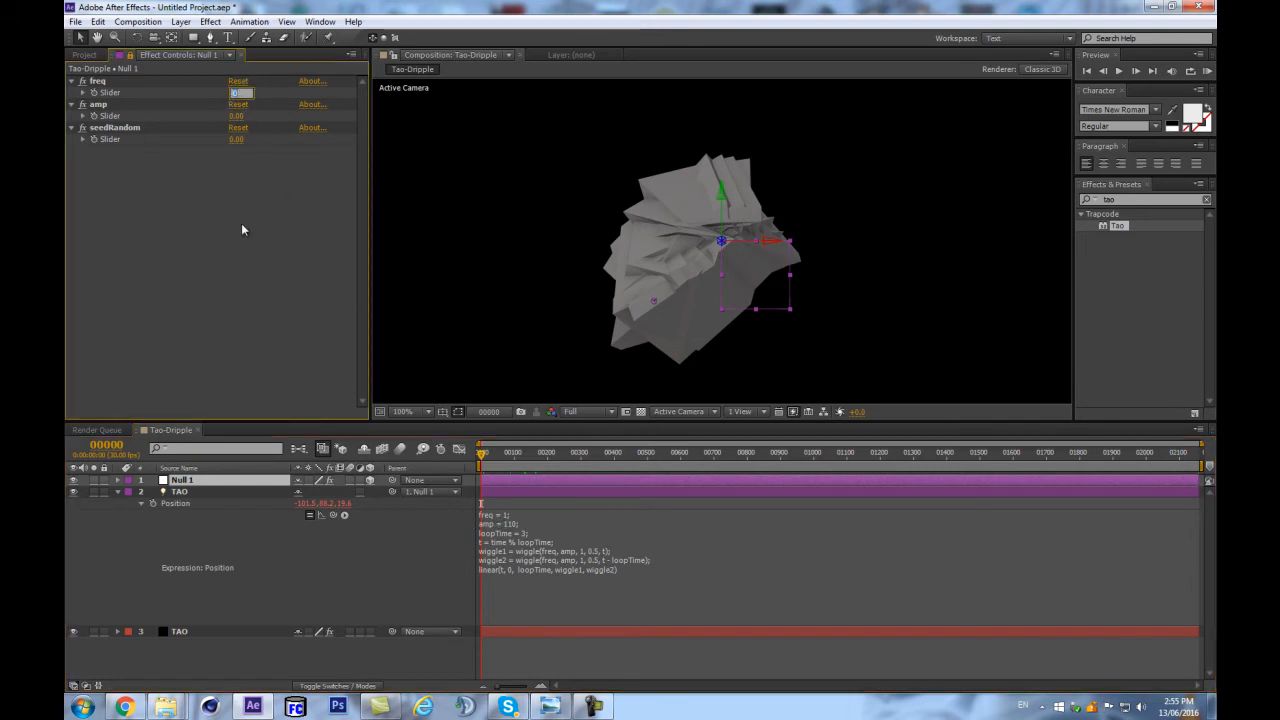
text(1)
key(Return)
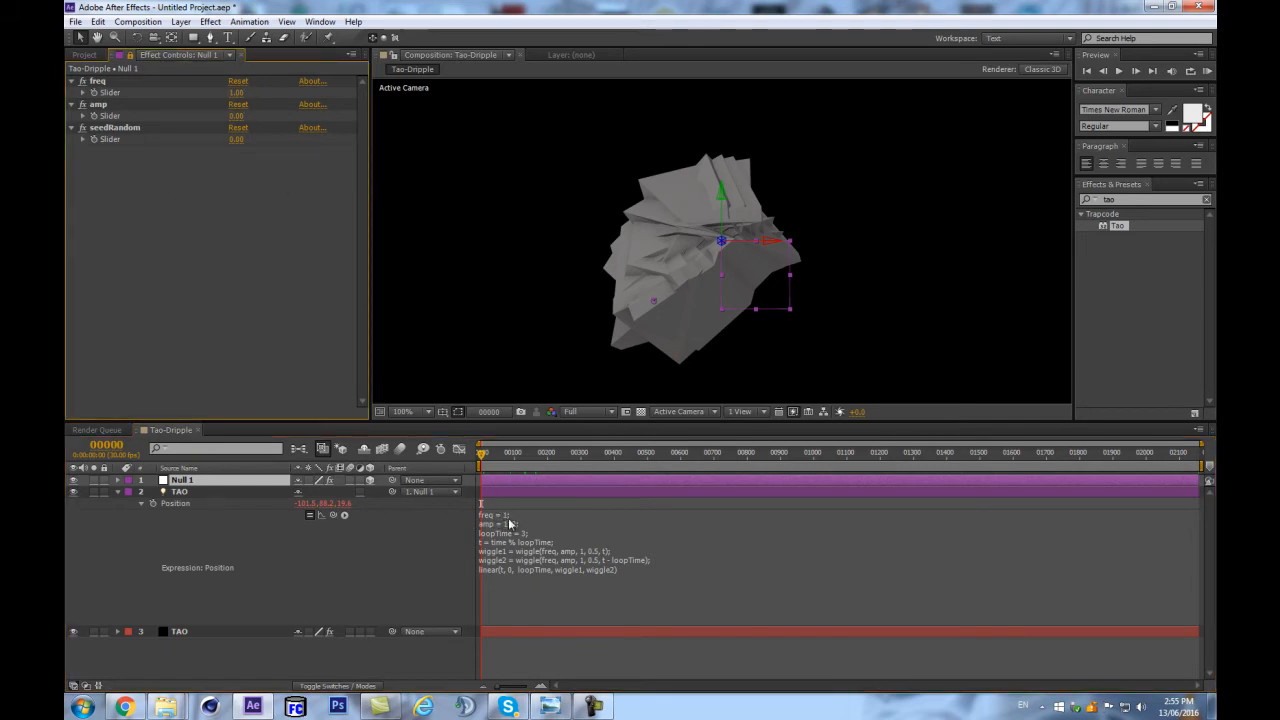
click(237, 116)
text(110)
key(Return)
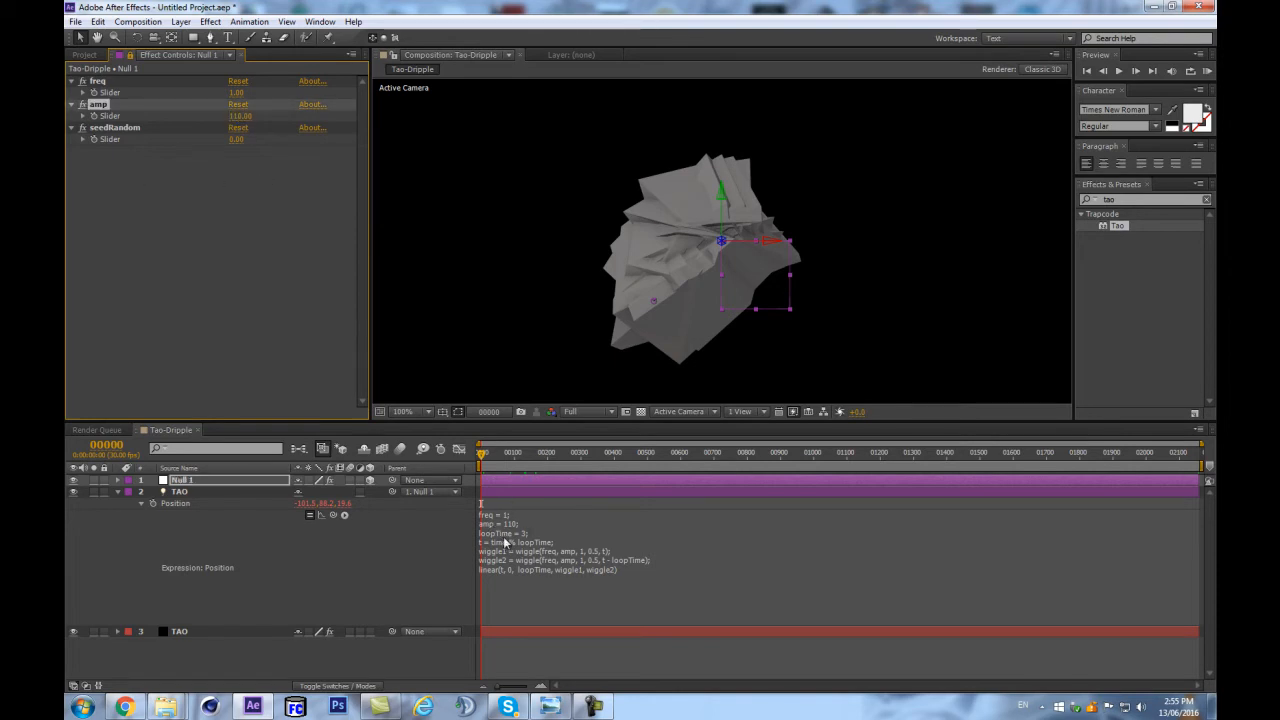
Step: Replace the freq value in the TAO light's Position expression with a link to the null's freq slider
click(498, 525)
click(498, 525)
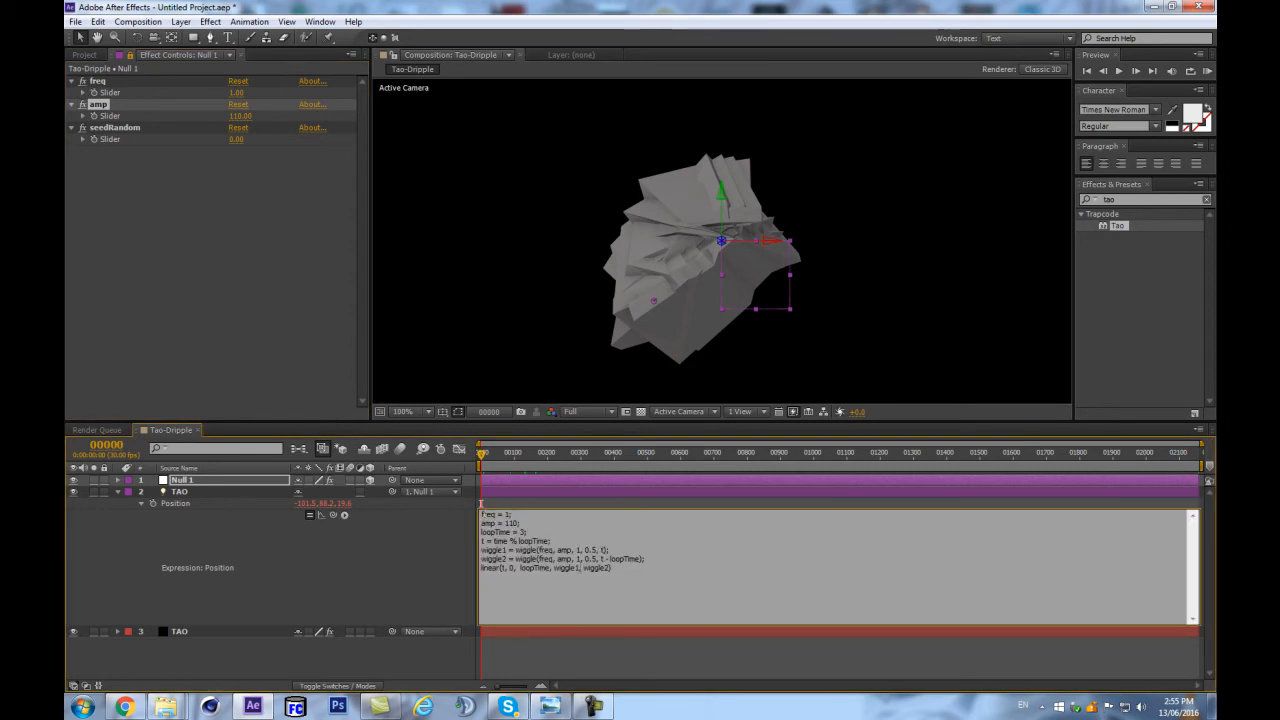
click(458, 549)
click(495, 520)
click(495, 520)
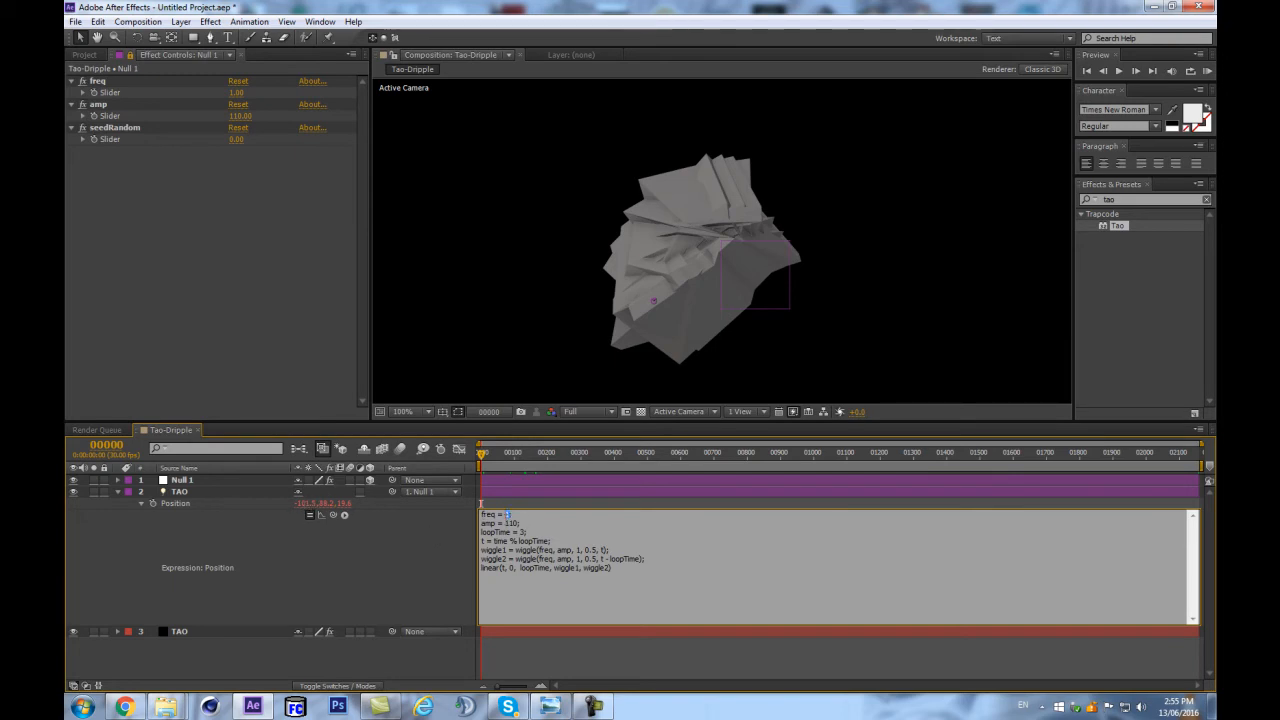
drag(323, 515, 182, 96)
Step: Replace the amp value of 110 in the Position expression with a link to the null's amp slider and apply the expression
double_click(511, 523)
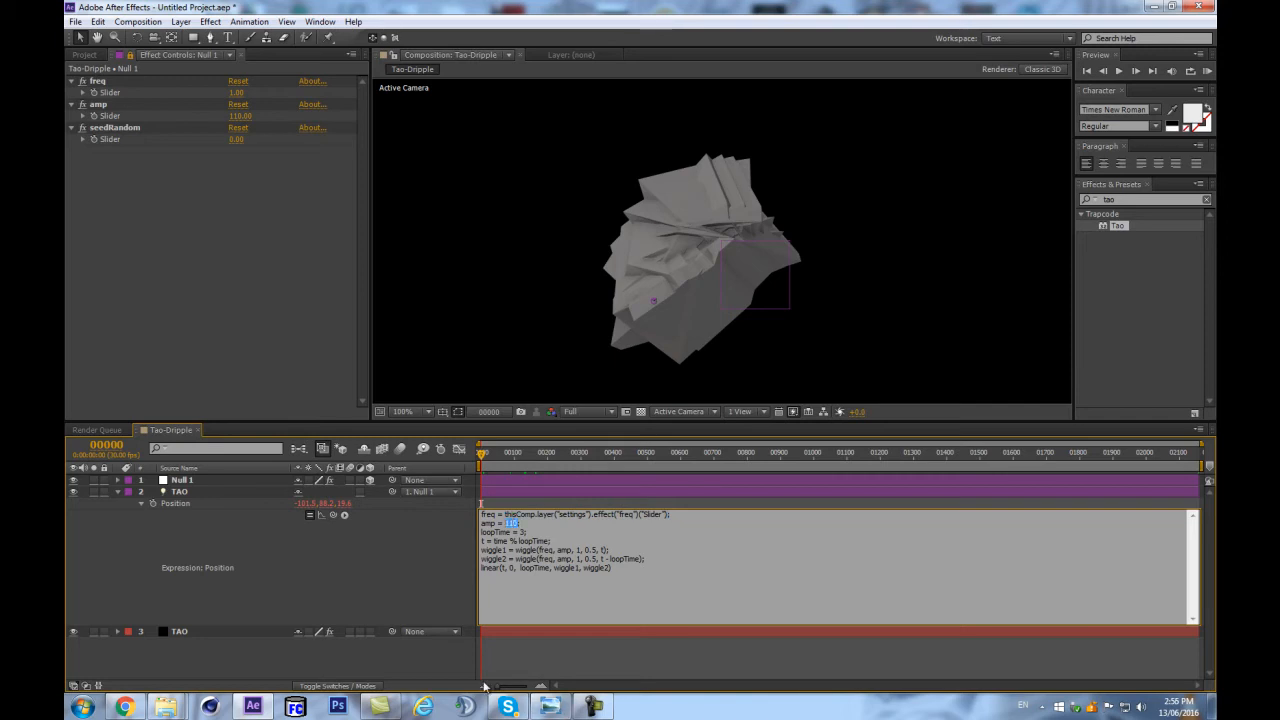
drag(332, 518, 129, 121)
click(195, 224)
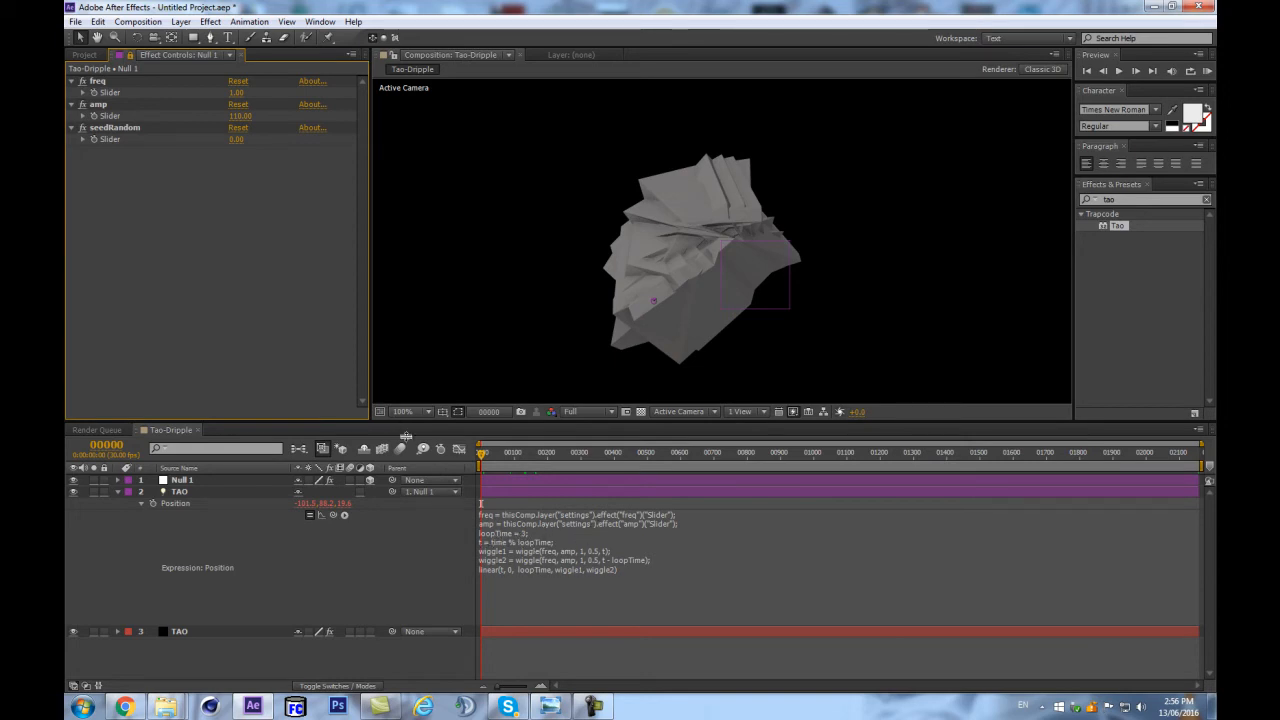
click(499, 518)
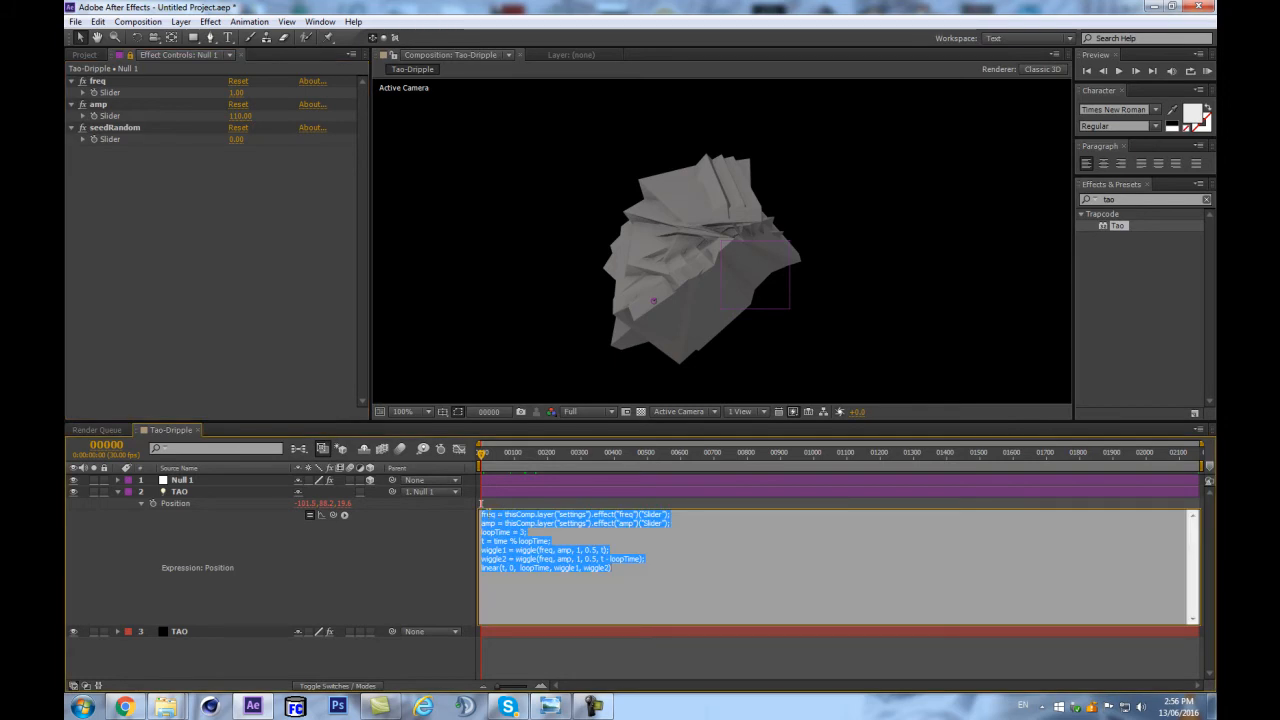
click(448, 551)
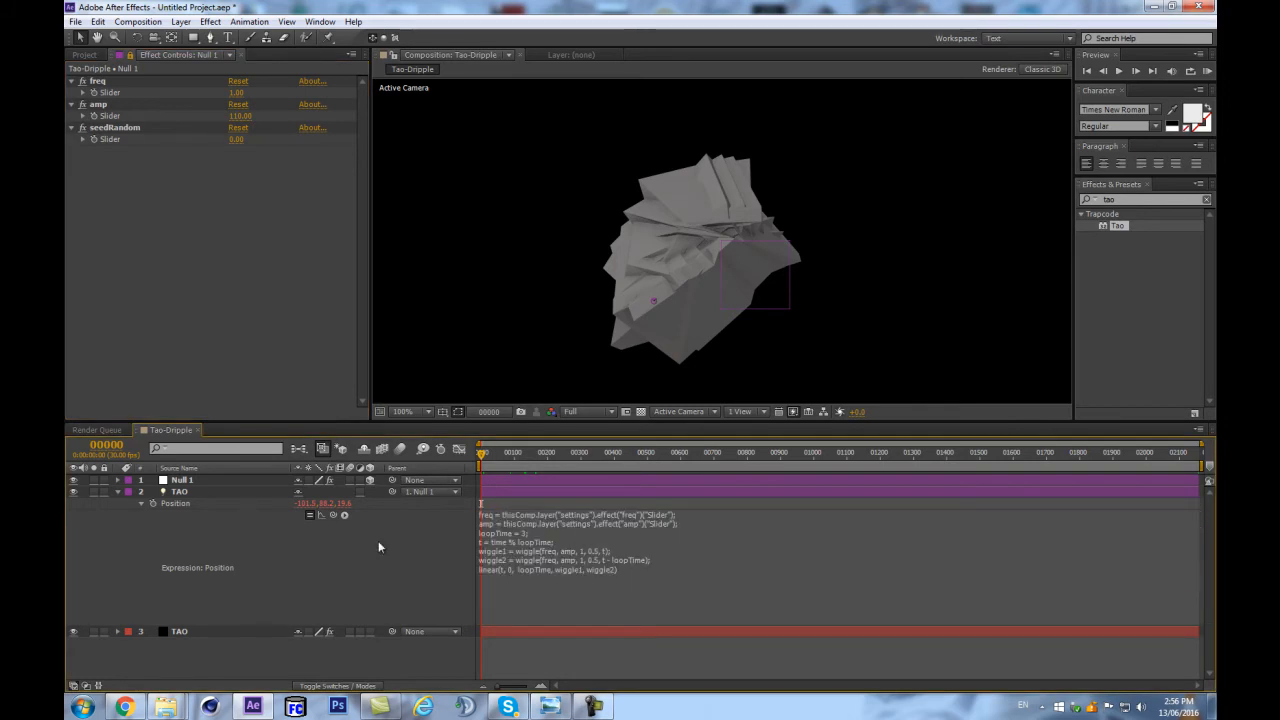
Step: Test how adding a second null above the other layers affects the light's wiggle, and delete that null
click(212, 481)
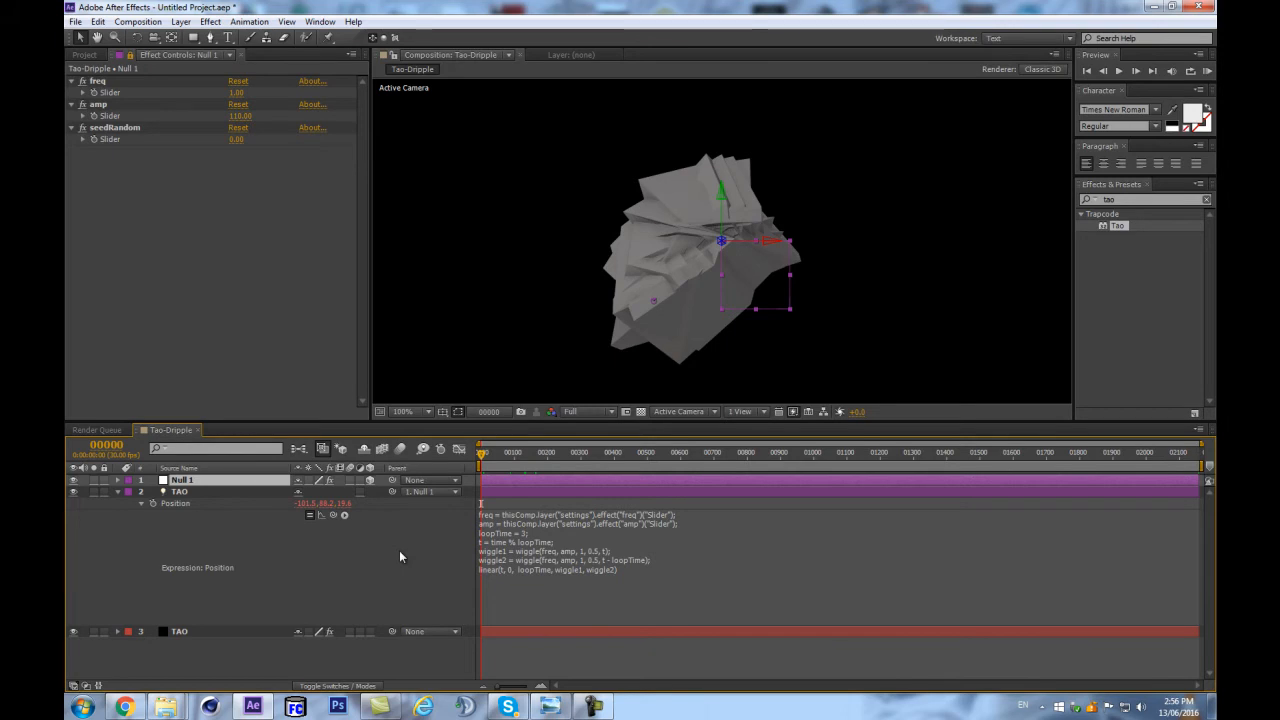
key(ctrl+alt+shift+y)
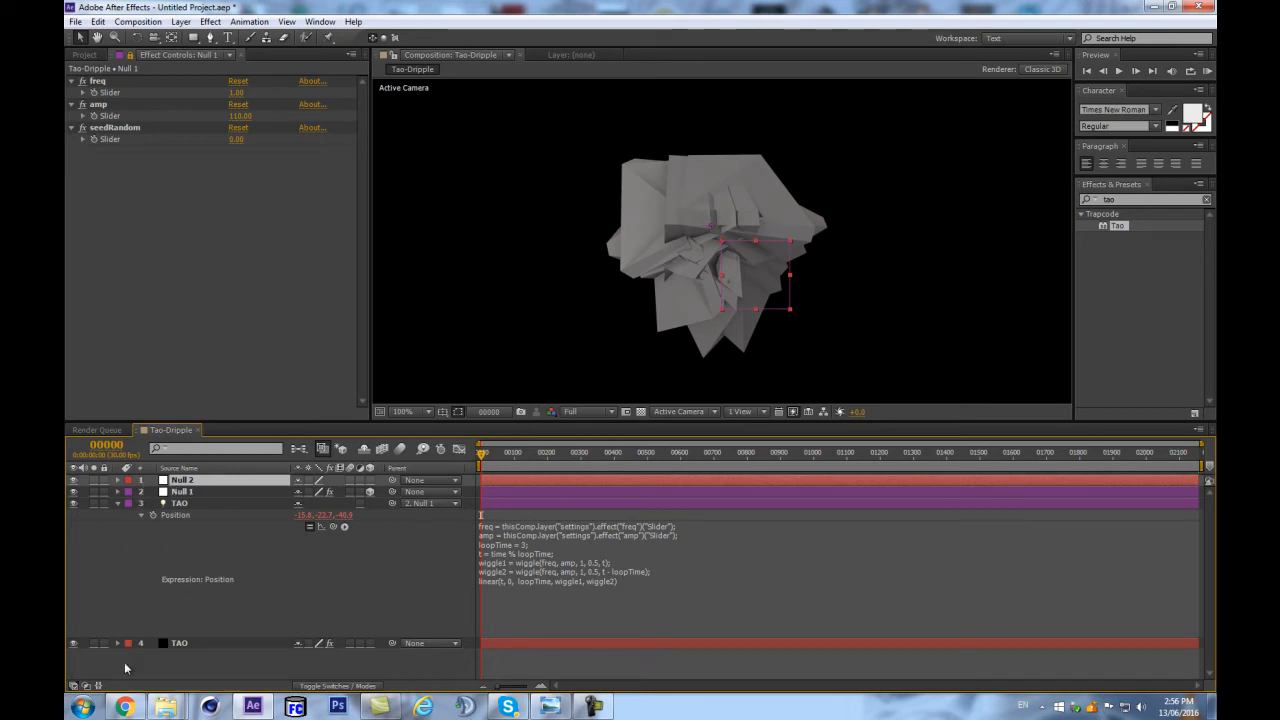
click(180, 503)
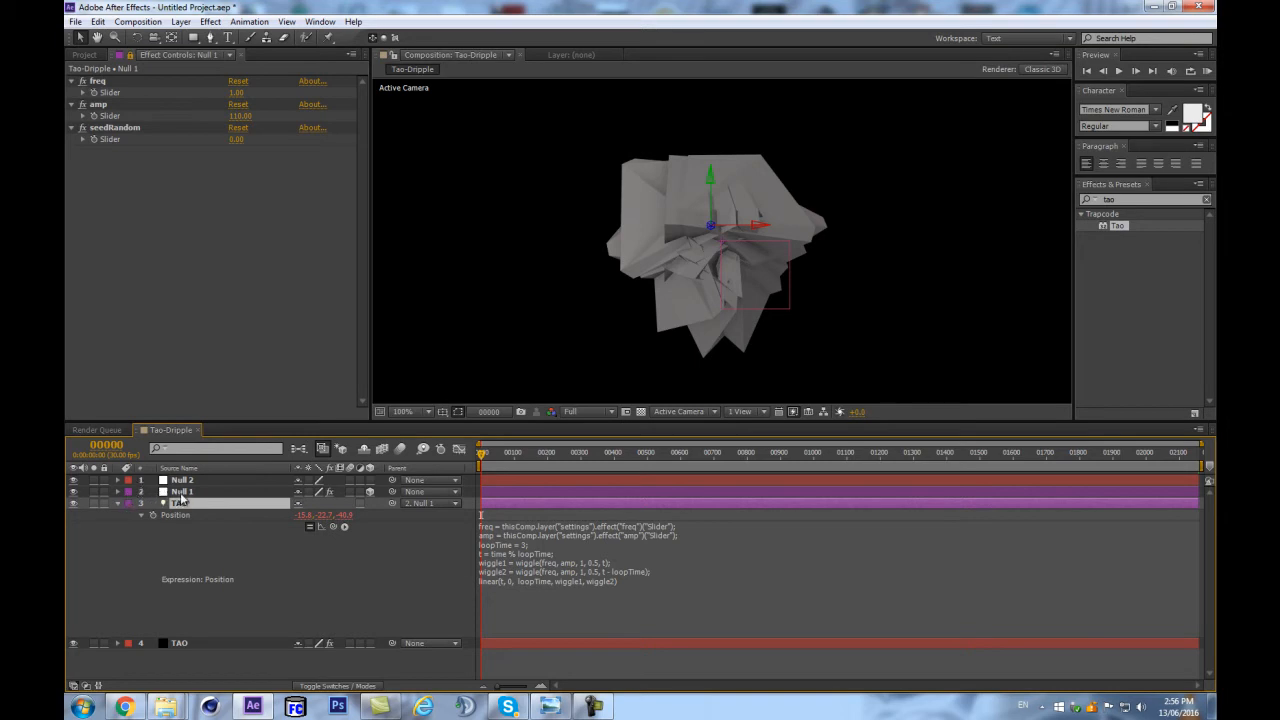
click(224, 477)
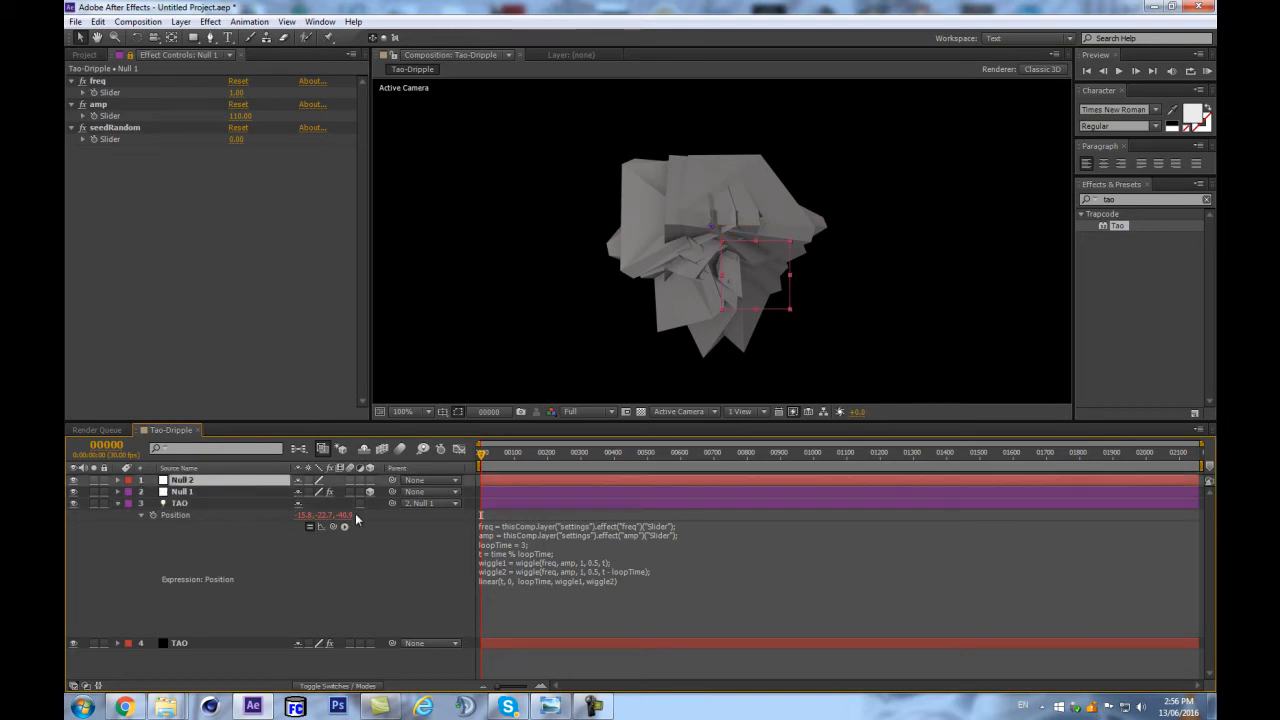
key(Delete)
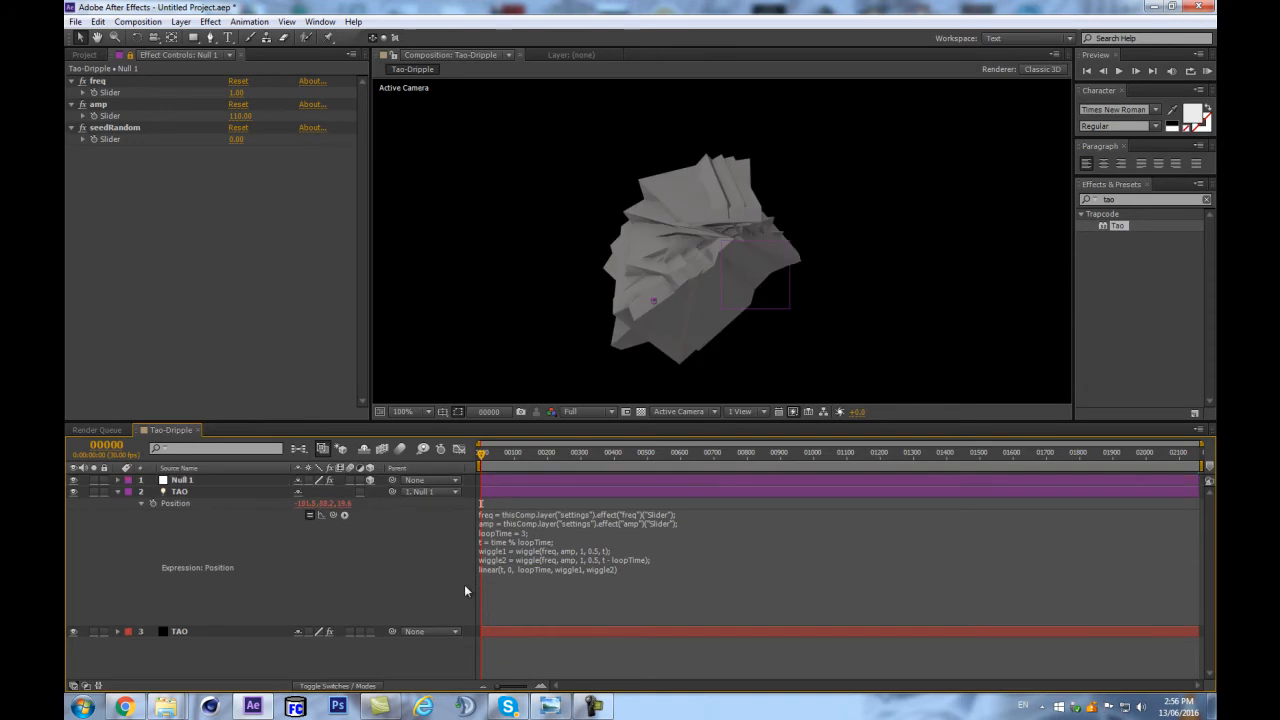
Step: Insert a seedRandom() line at the start of the light's Position expression, with its argument linked to the null's seedRandom slider
click(512, 527)
click(542, 594)
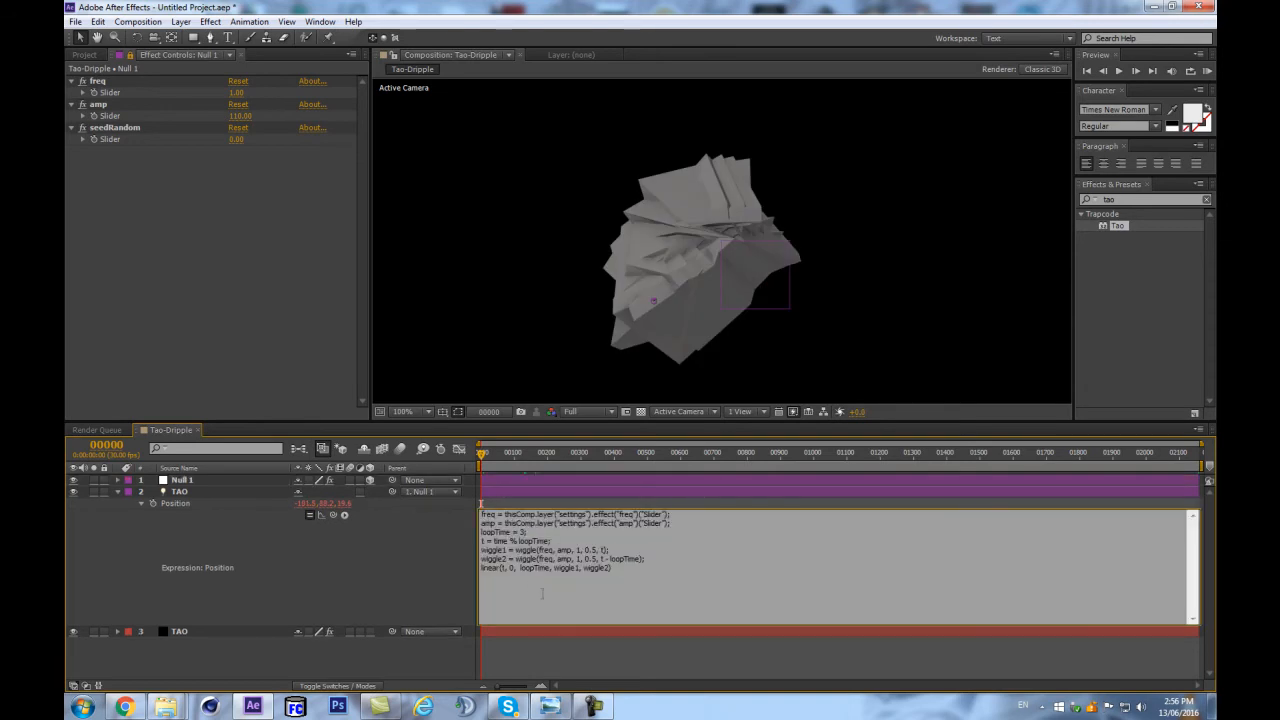
key(Return)
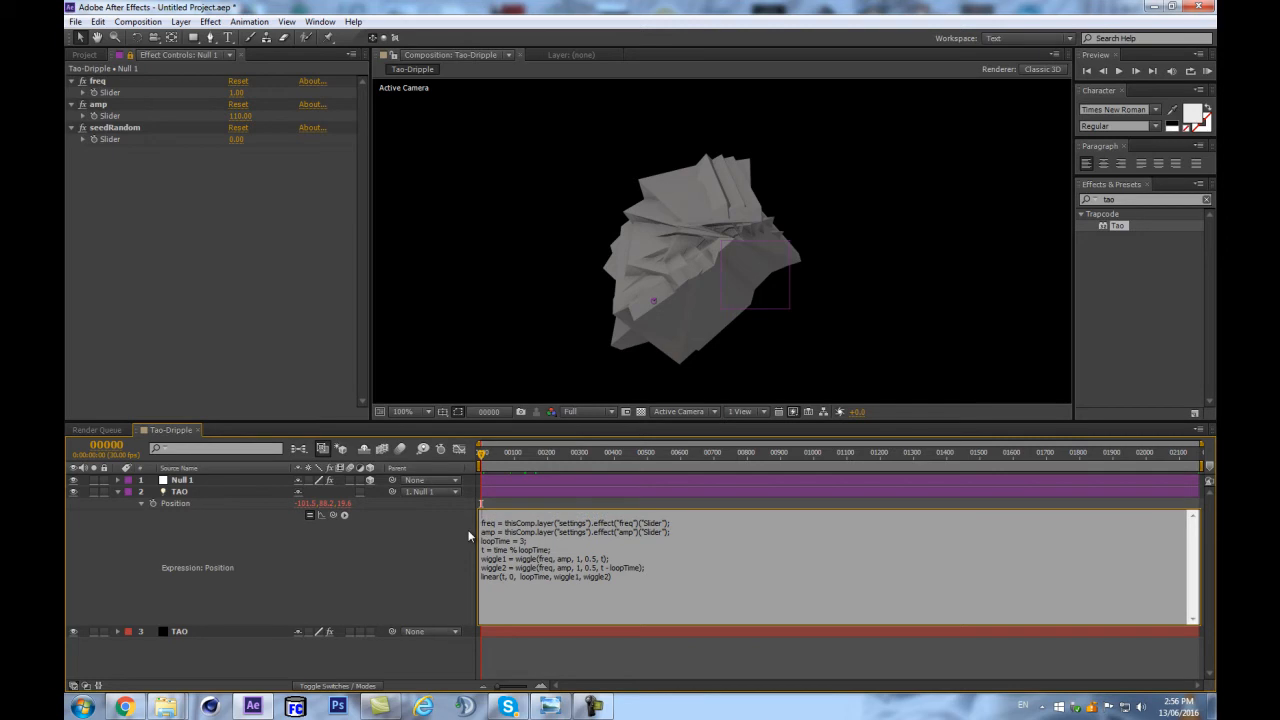
text(seedRandom()
drag(333, 514, 131, 138)
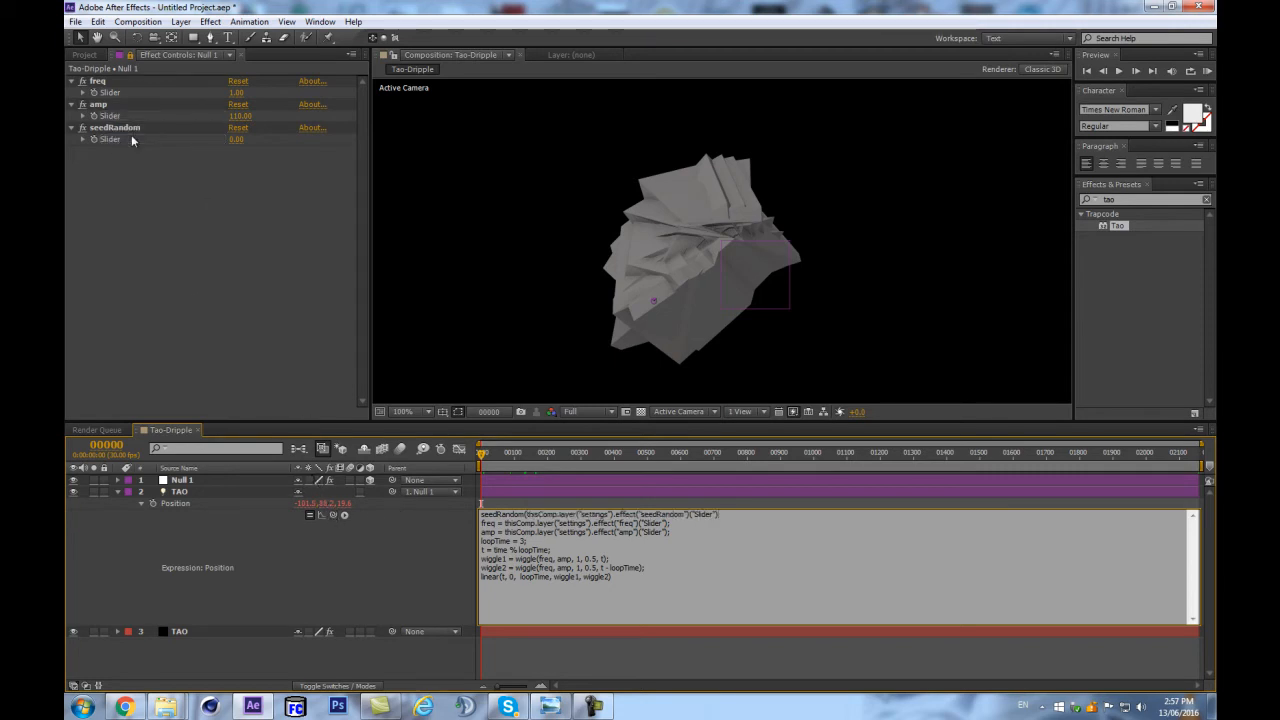
text();)
click(397, 543)
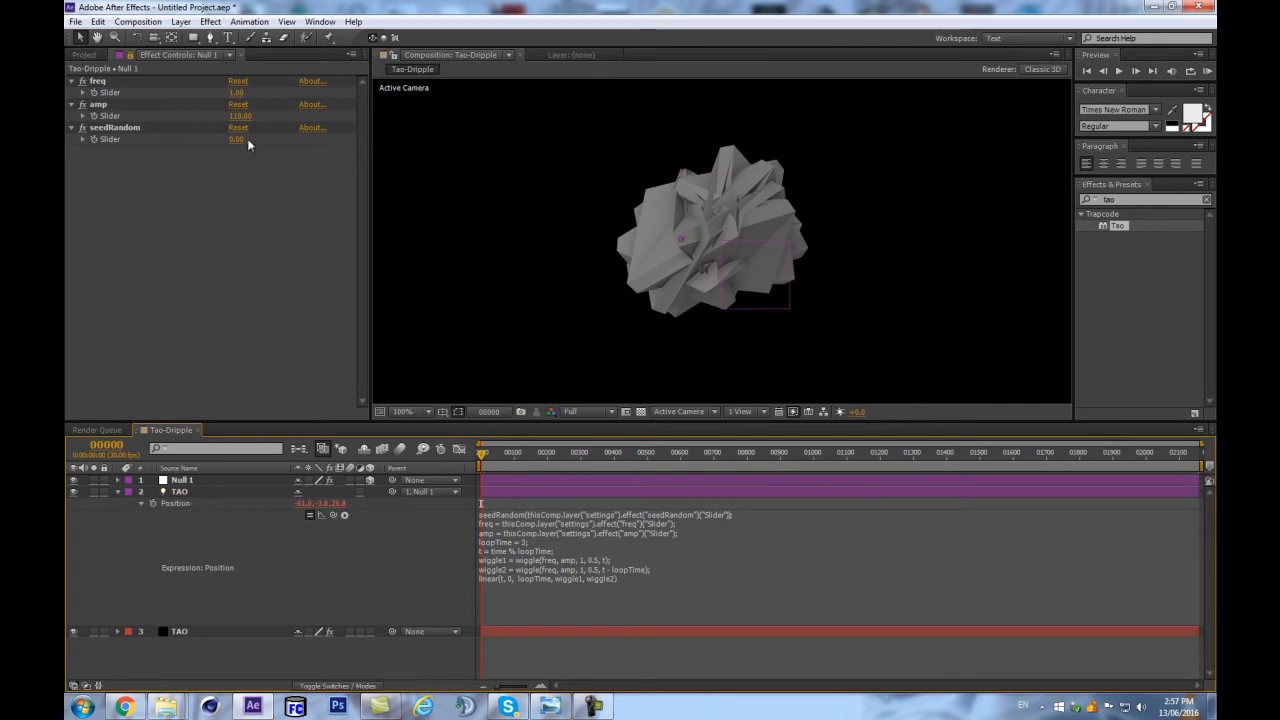
Step: Set the null's seedRandom slider to 1
click(140, 492)
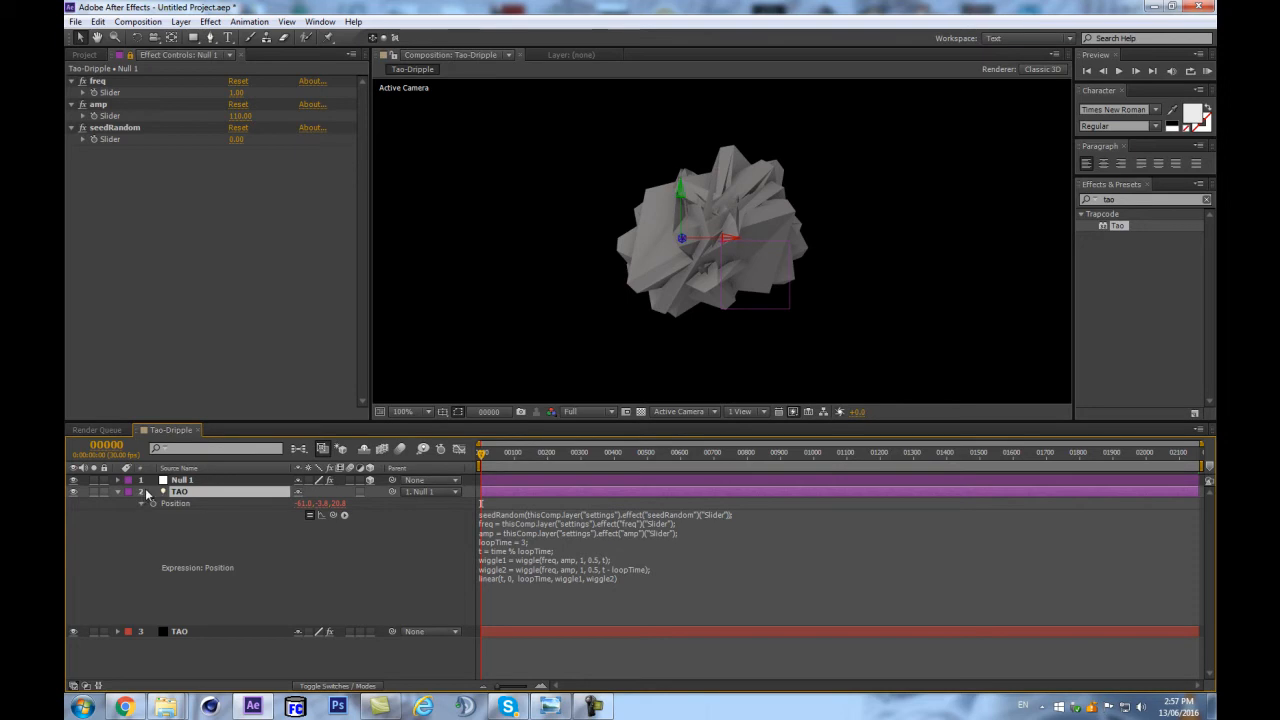
click(238, 140)
text(1)
key(Return)
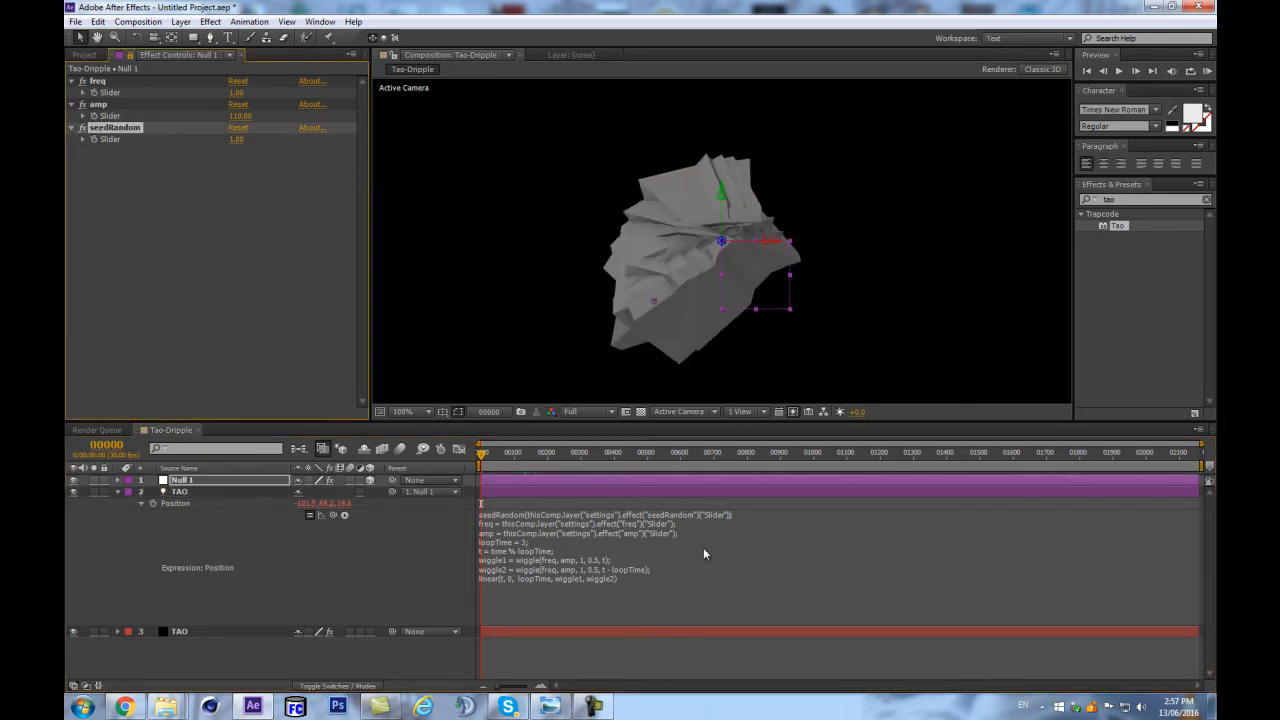
Step: Try the Position expression without its seedRandom line, and undo the removal
click(750, 518)
drag(738, 516, 472, 512)
key(Delete)
key(Delete)
click(365, 553)
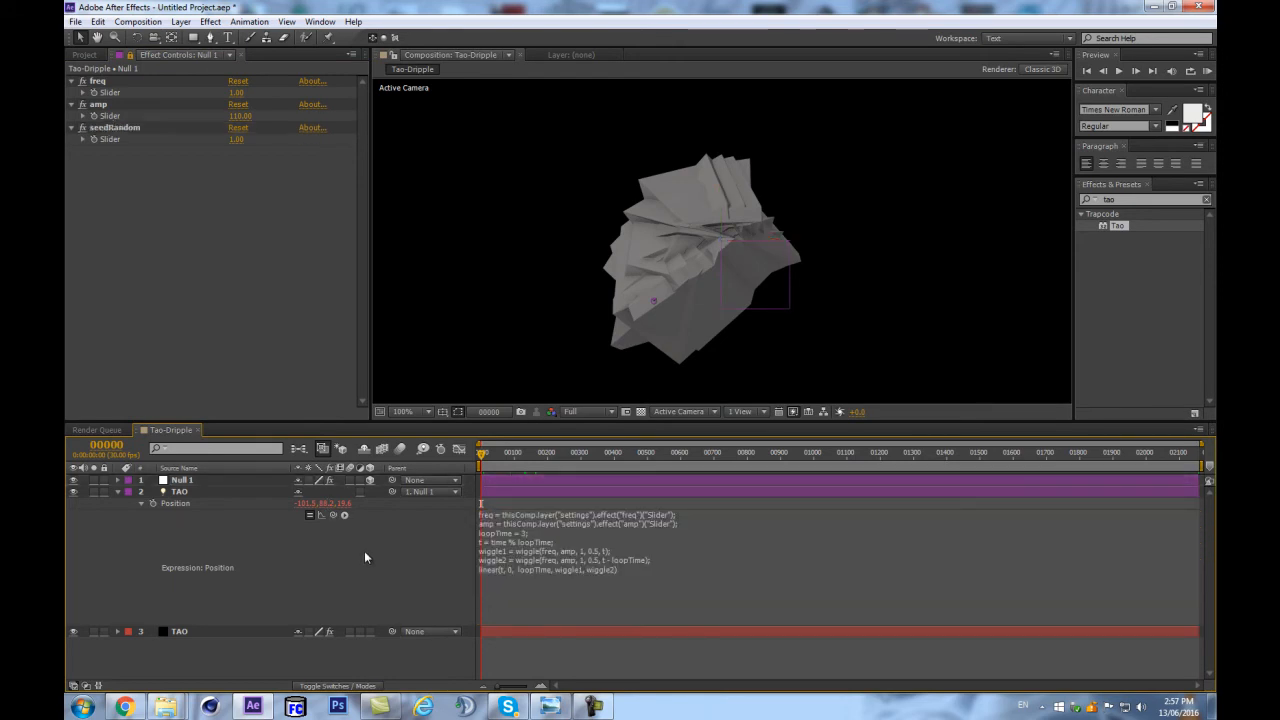
key(ctrl+z)
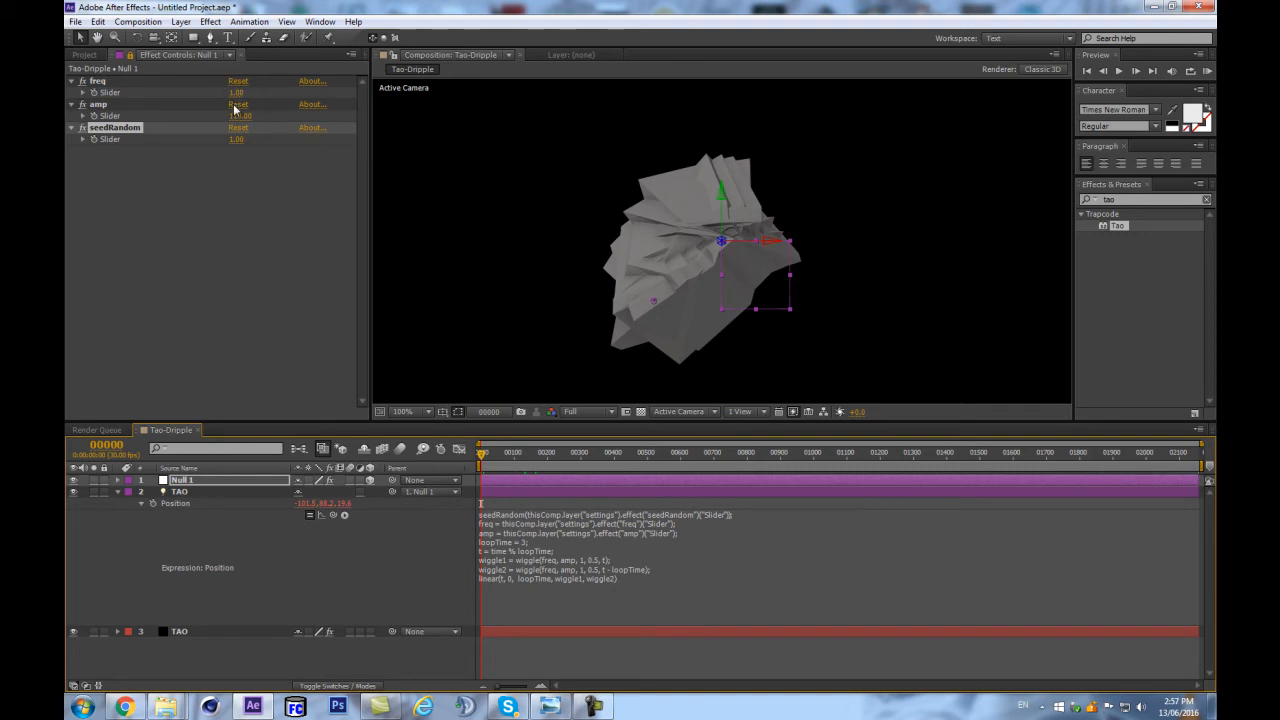
Step: Try different seedRandom slider values to vary the Tao shape, ending at 71
click(260, 139)
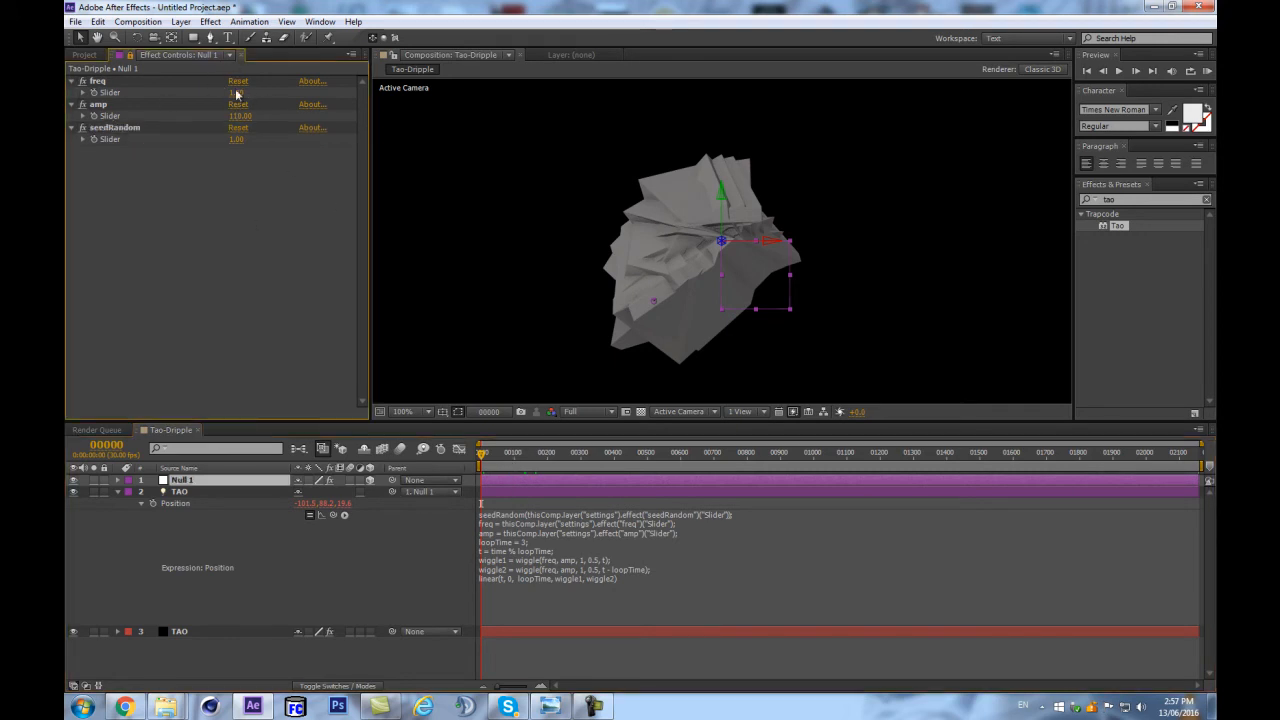
drag(238, 139, 306, 128)
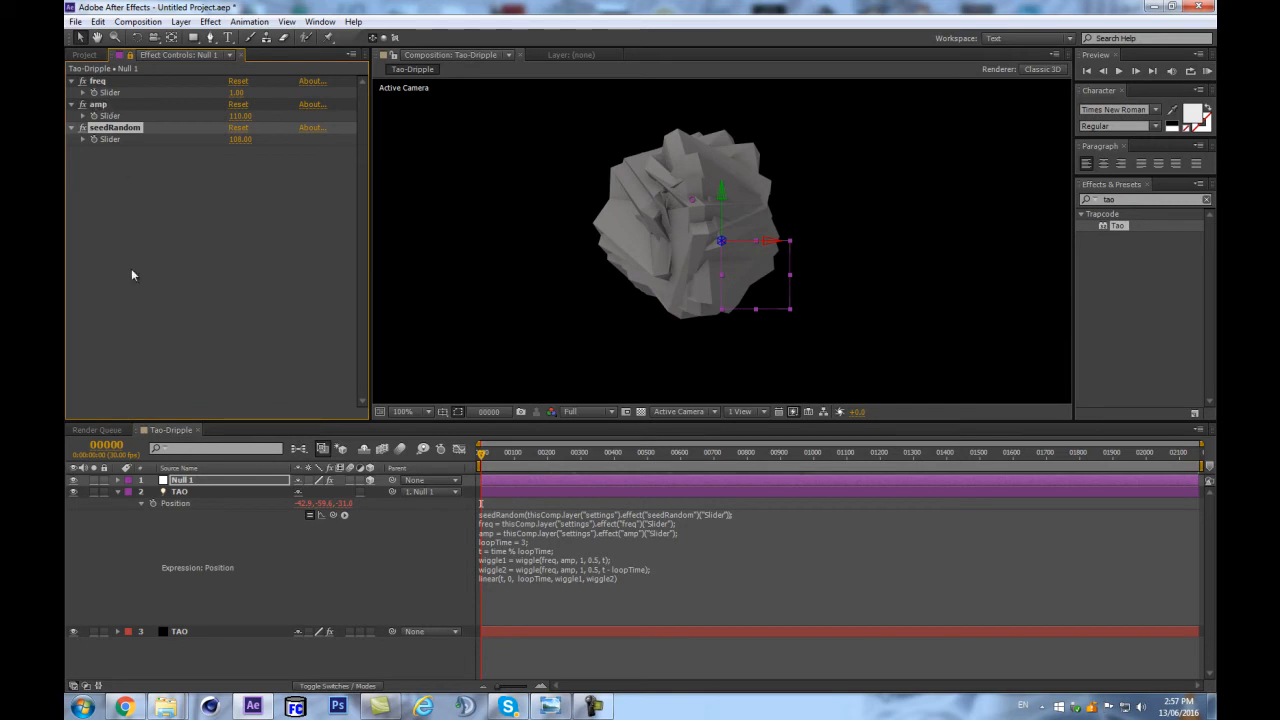
drag(241, 139, 271, 133)
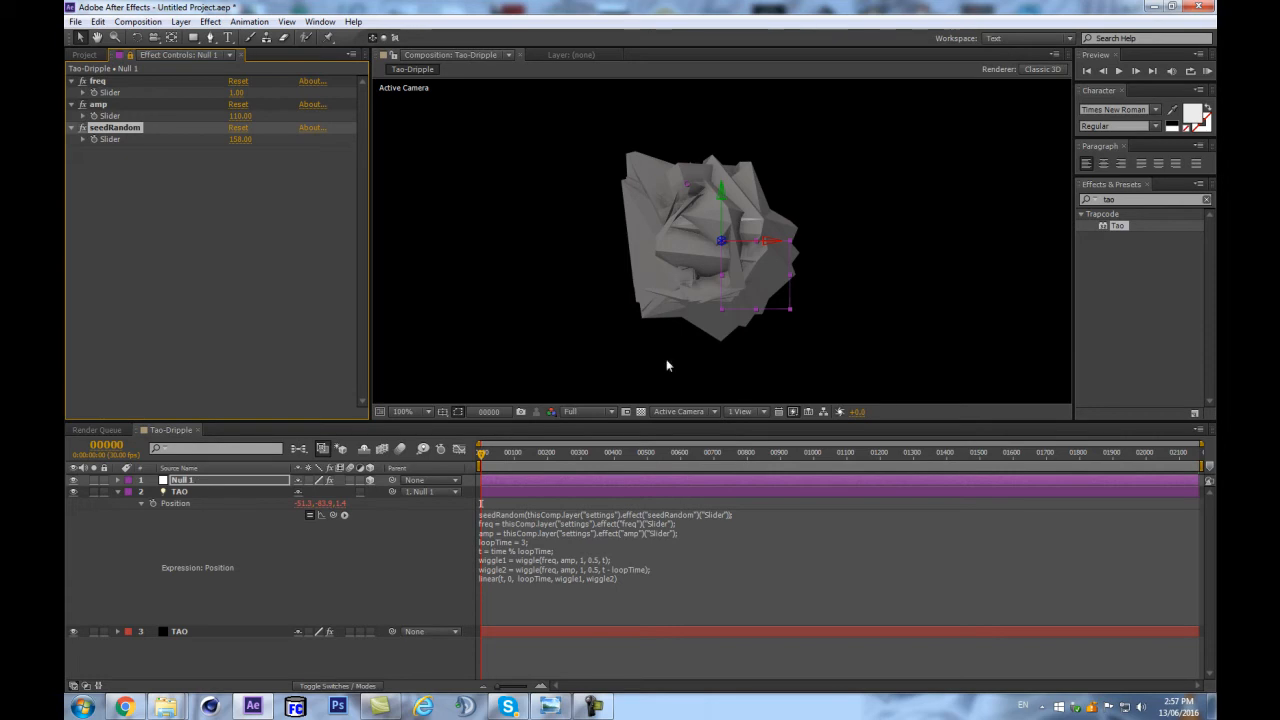
scroll(634, 214, down, 1)
scroll(646, 232, up, 1)
drag(240, 140, 186, 146)
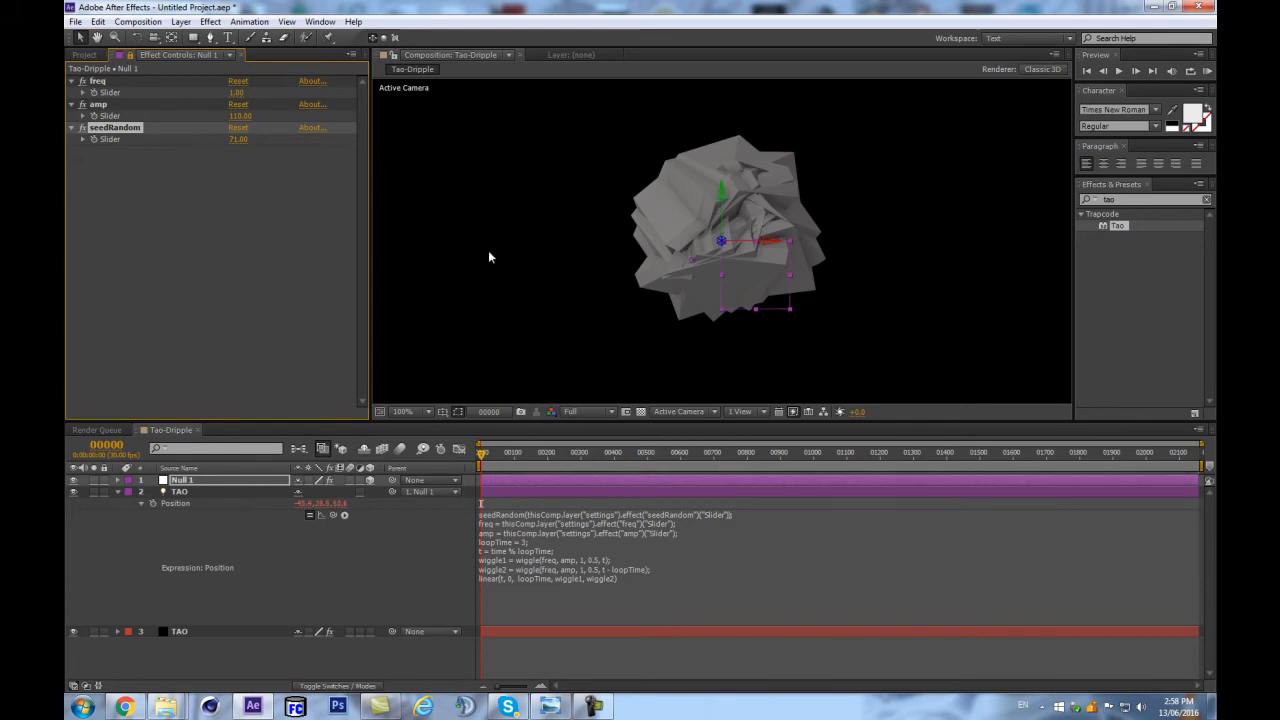
scroll(600, 249, down, 1)
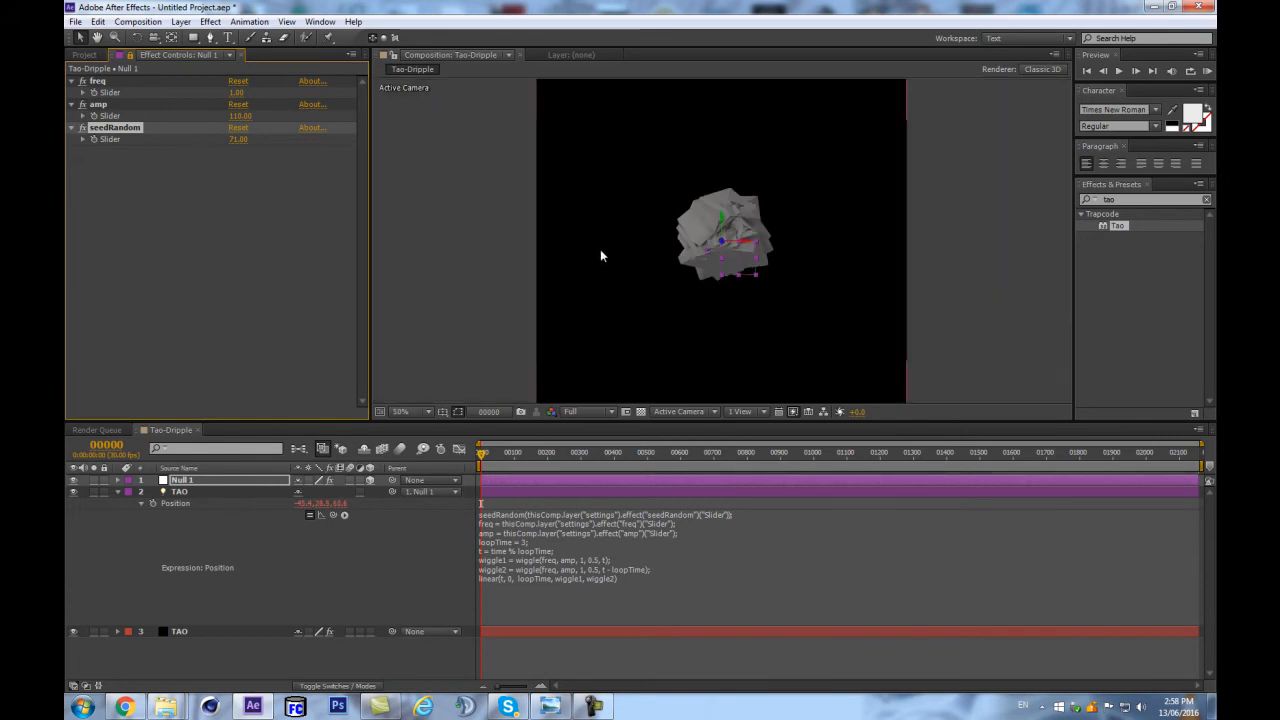
scroll(600, 249, up, 1)
click(274, 543)
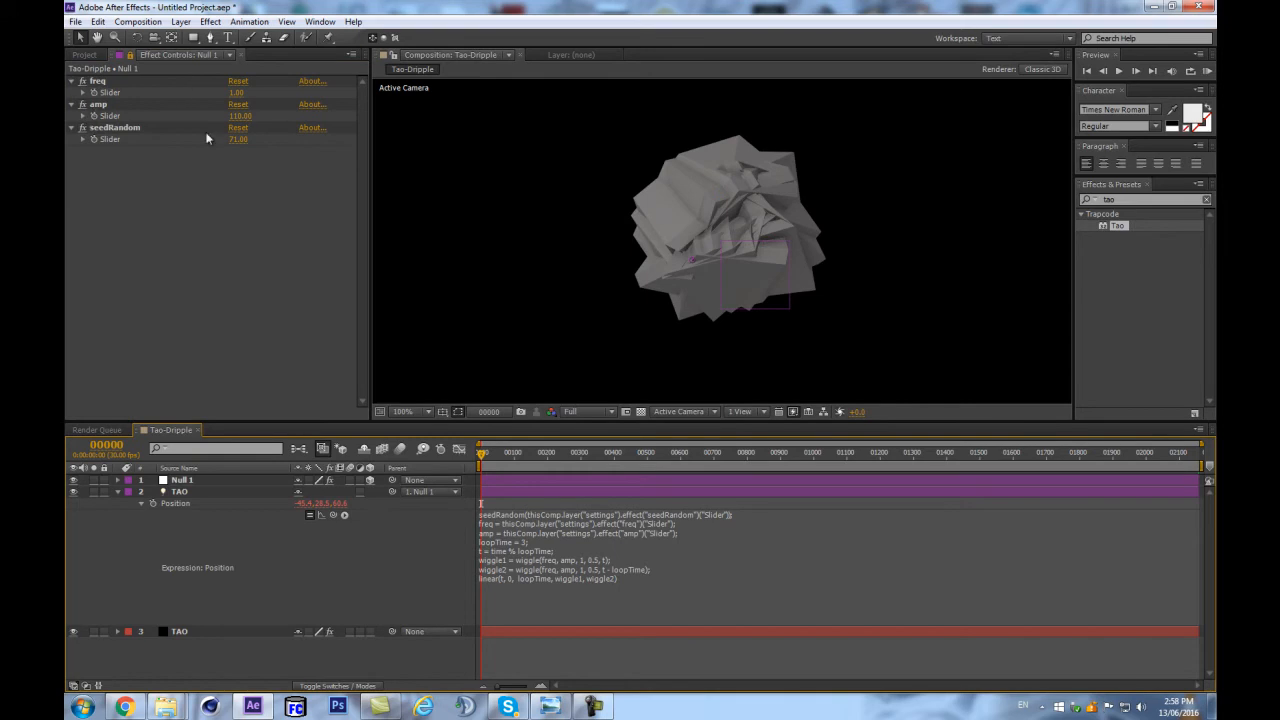
Step: Try a much larger amp value to see its effect on the shape, and return amp to 110
drag(238, 118, 346, 84)
scroll(574, 150, down, 1)
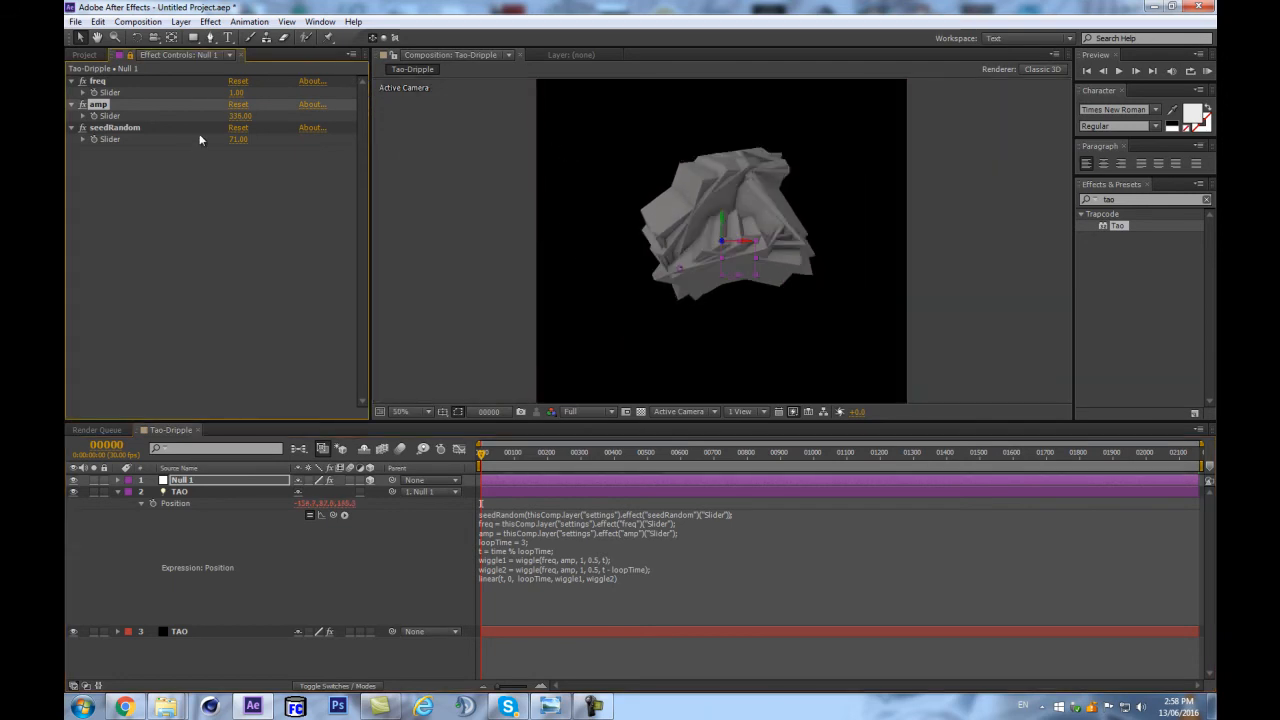
drag(238, 116, 170, 116)
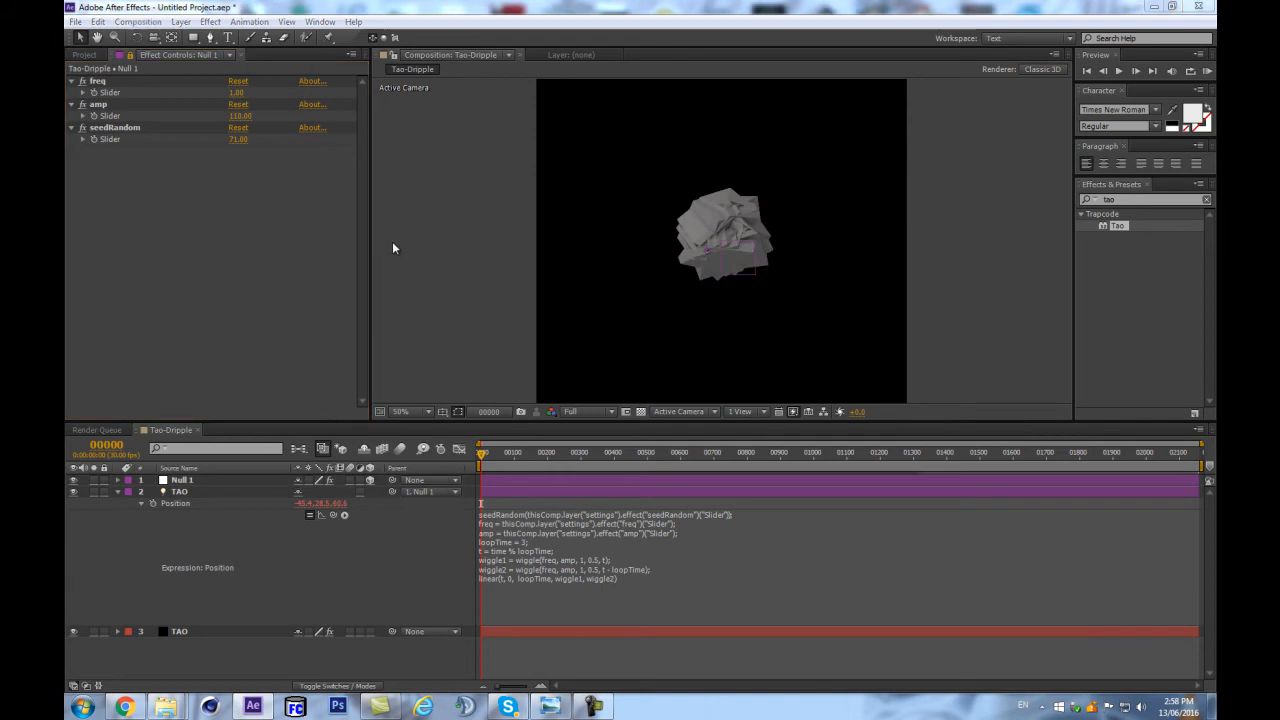
Step: Save the project as taoDripple in the tao-drip_02 folder
key(ctrl+s)
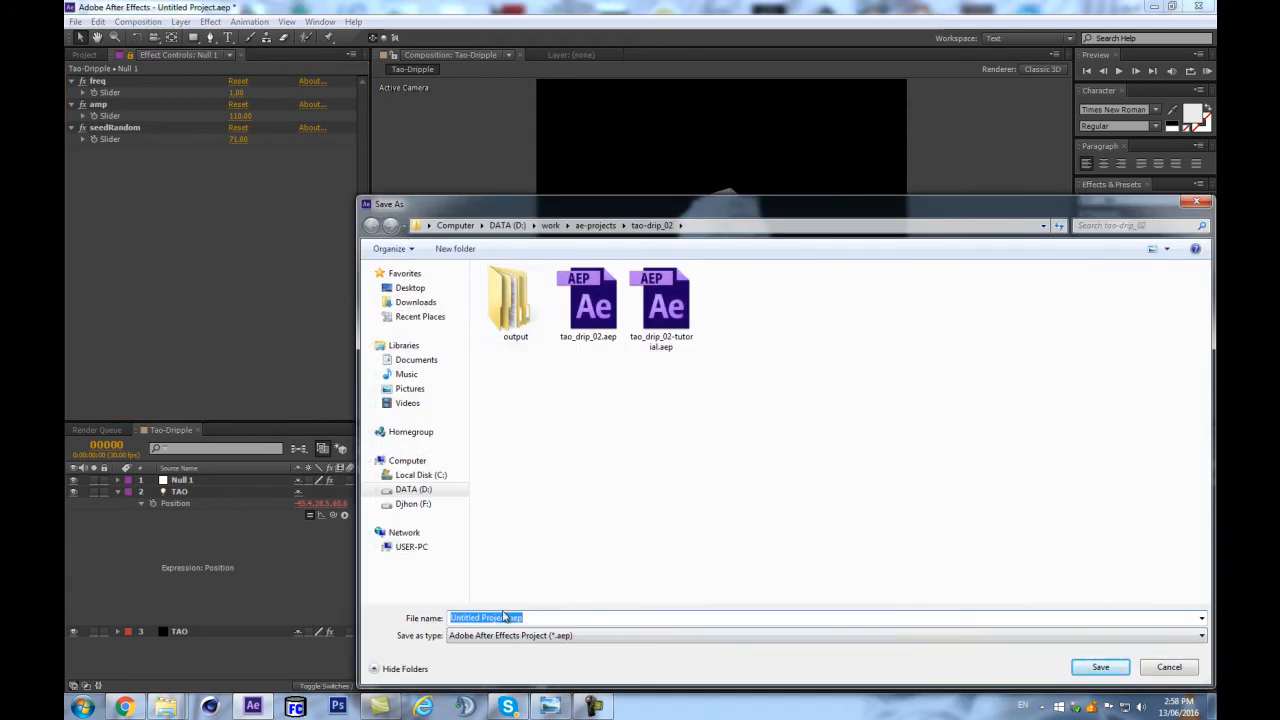
text(taoDripple)
key(Return)
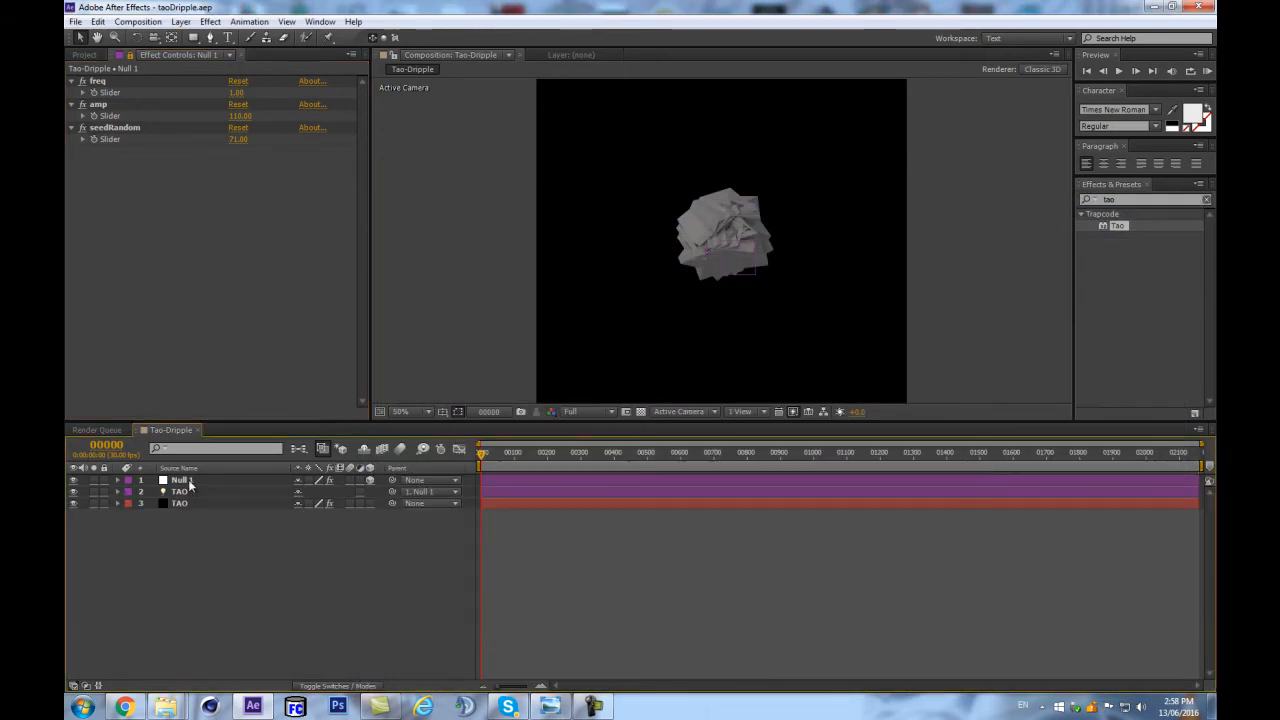
Step: Rename the null layer settings and select the TAO solid layer
key(Return)
text(settings)
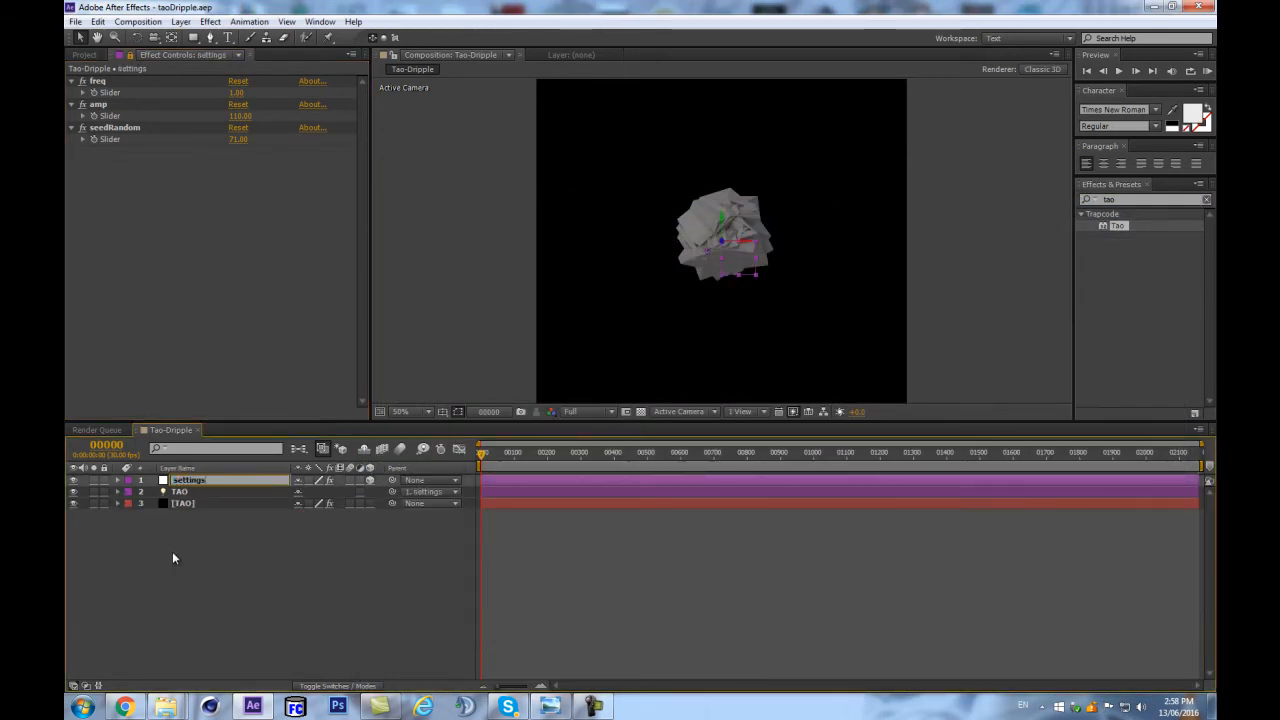
key(Return)
click(249, 566)
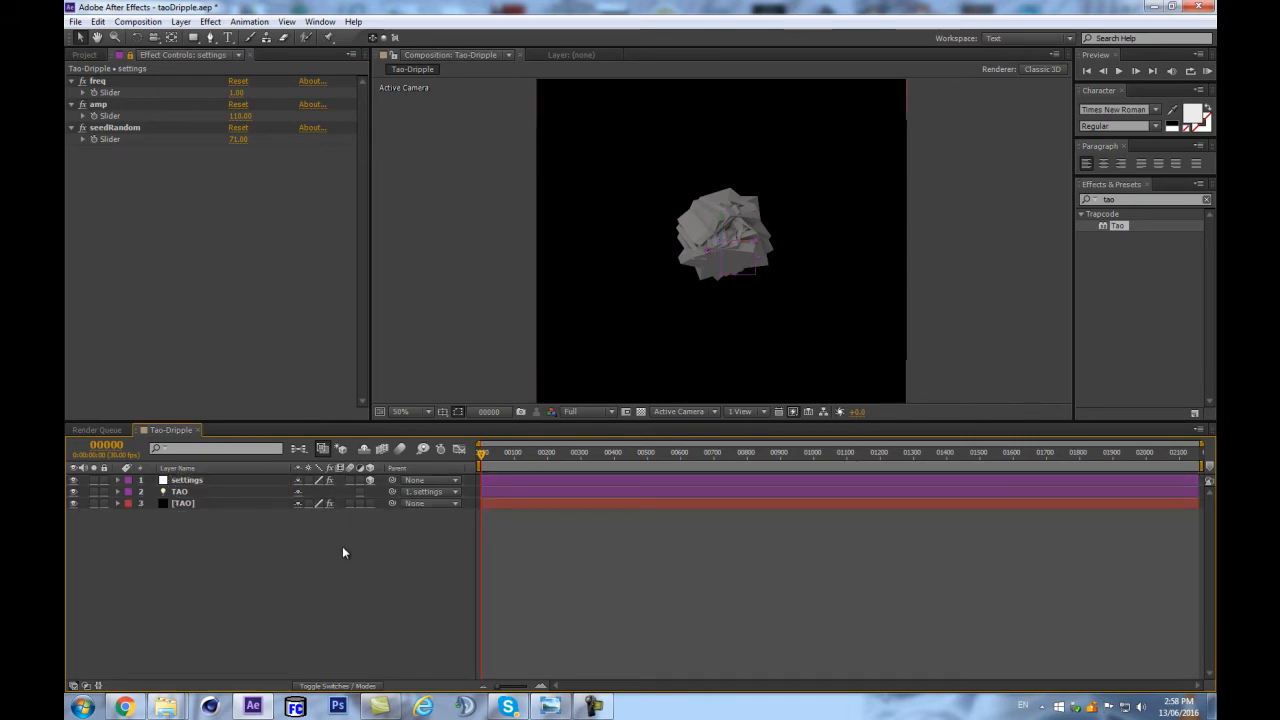
click(212, 504)
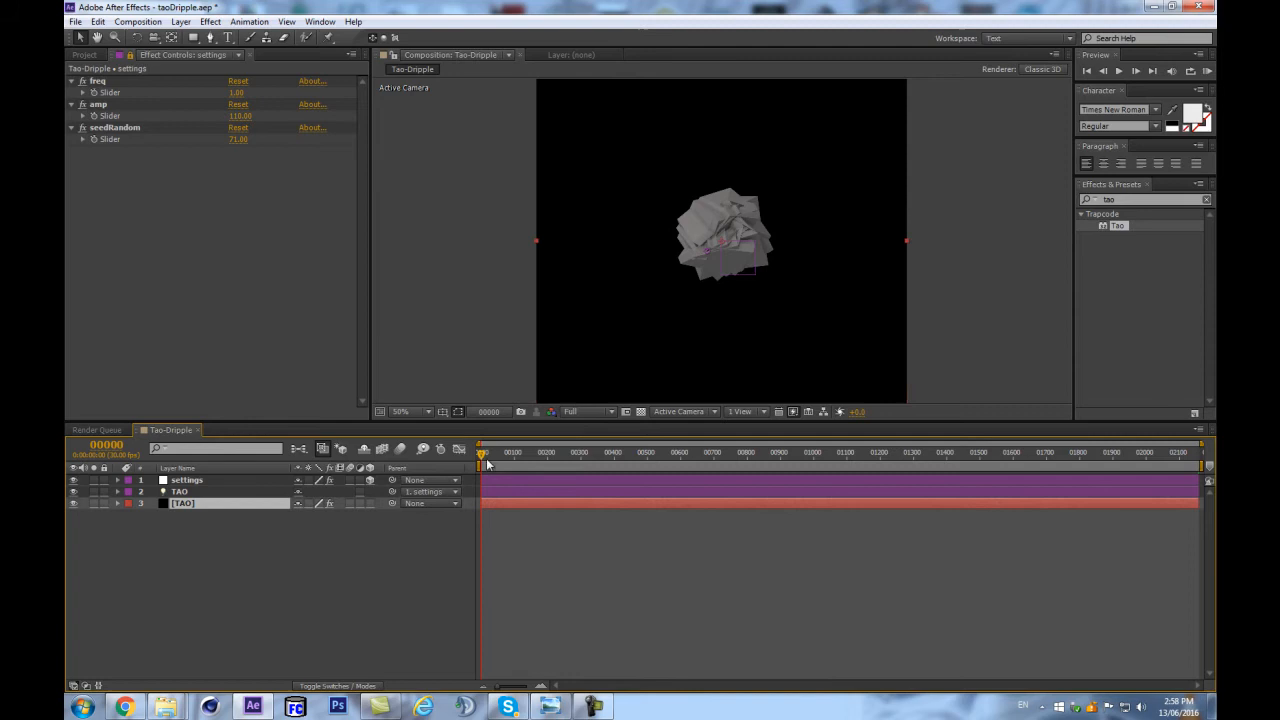
click(214, 481)
click(491, 456)
drag(491, 456, 358, 465)
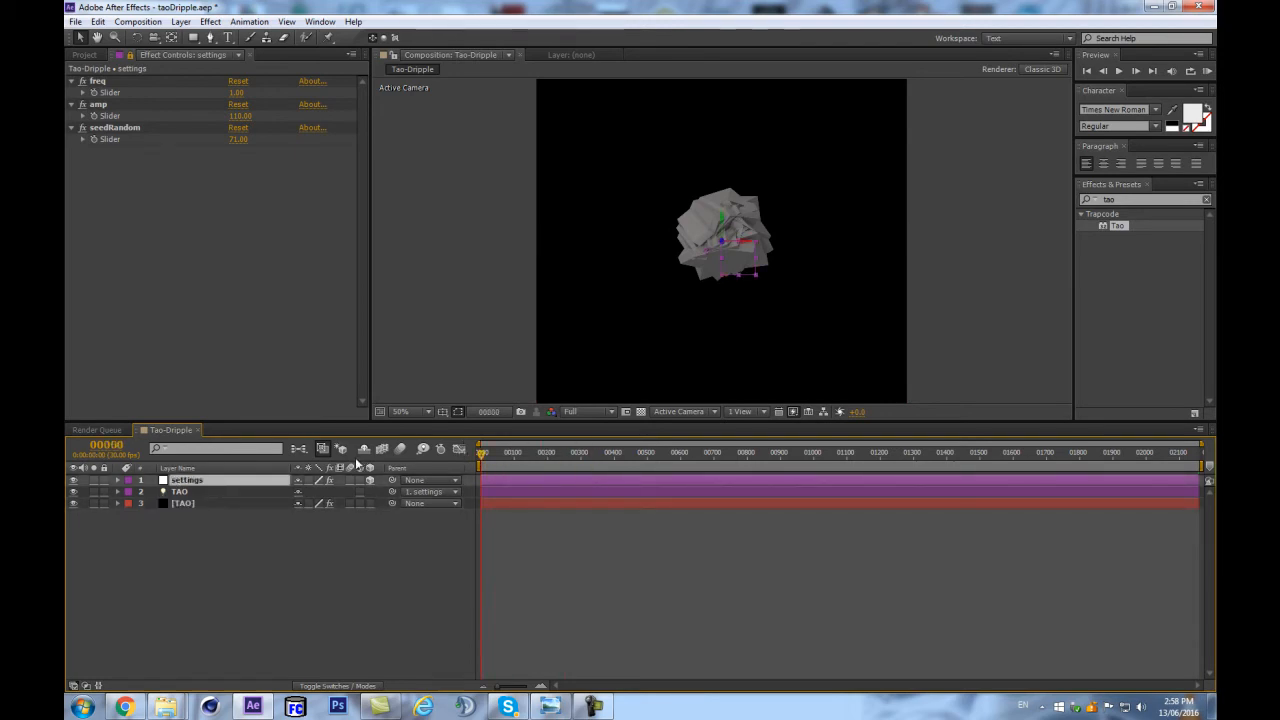
click(180, 491)
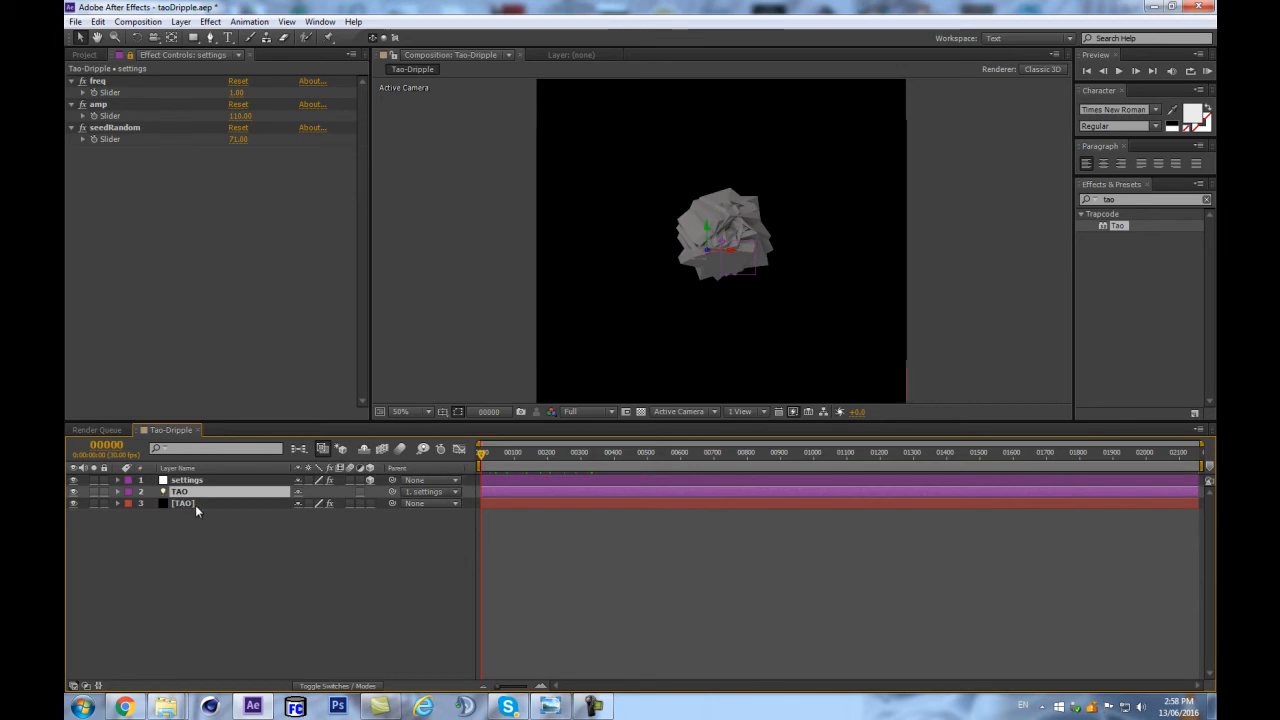
Step: Open the TAO solid's effect controls in a separate area below the settings controls and enlarge that area
click(178, 504)
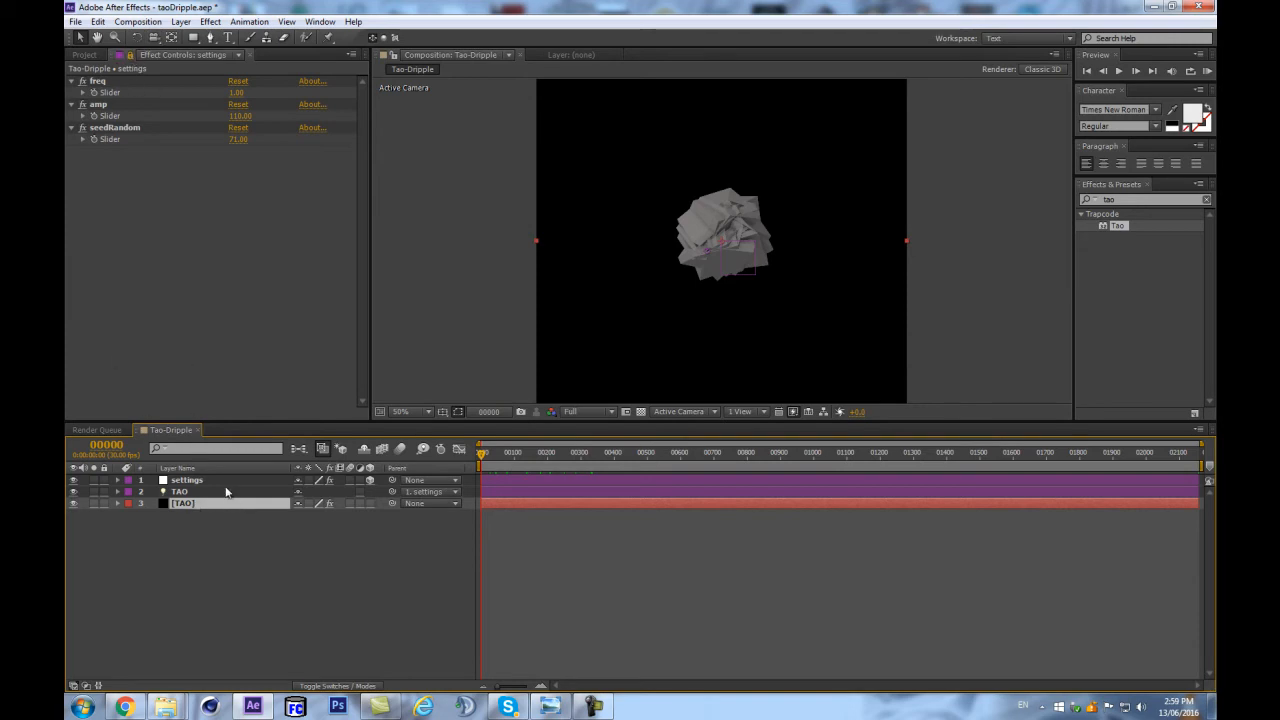
key(F3)
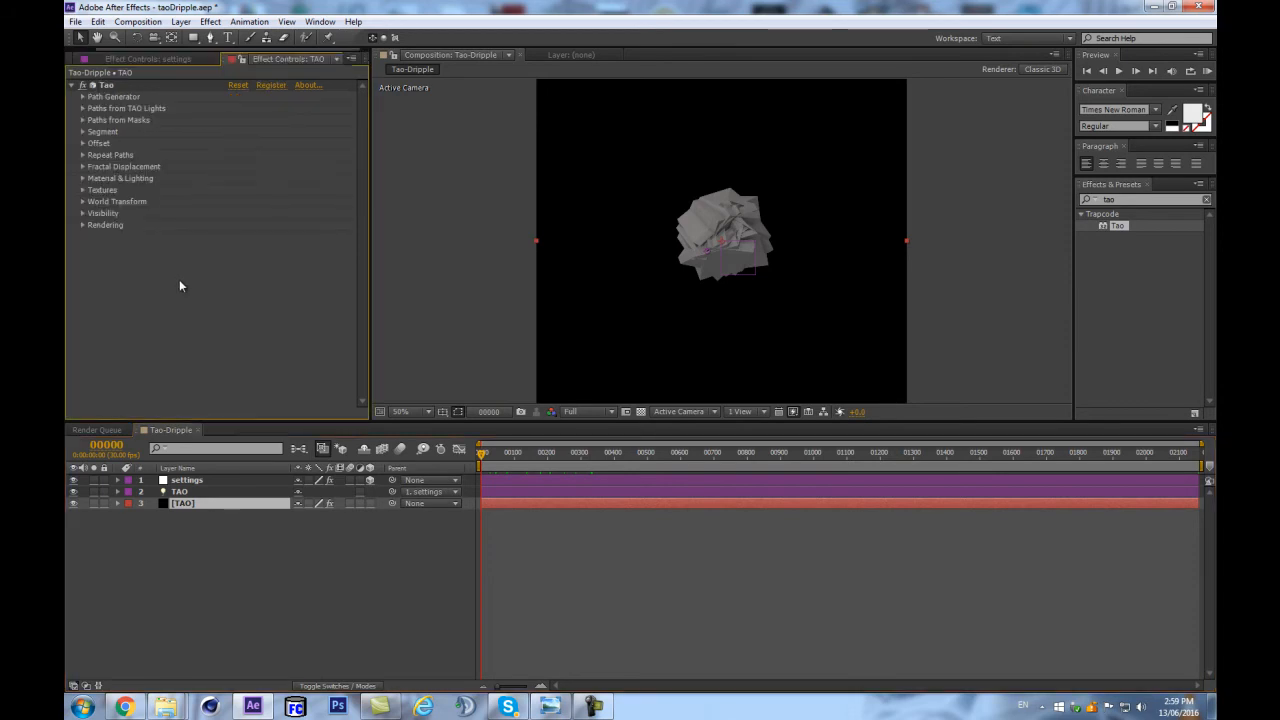
drag(224, 58, 255, 233)
drag(230, 88, 200, 399)
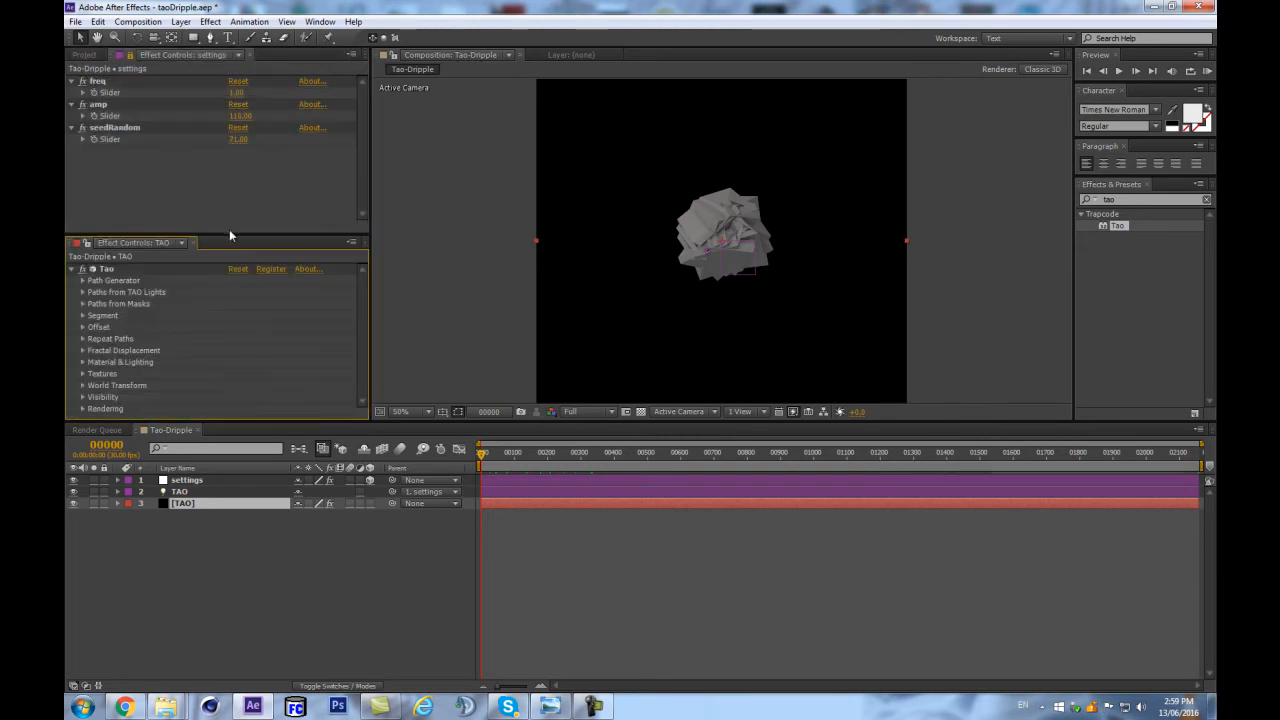
drag(323, 420, 331, 494)
drag(234, 236, 254, 207)
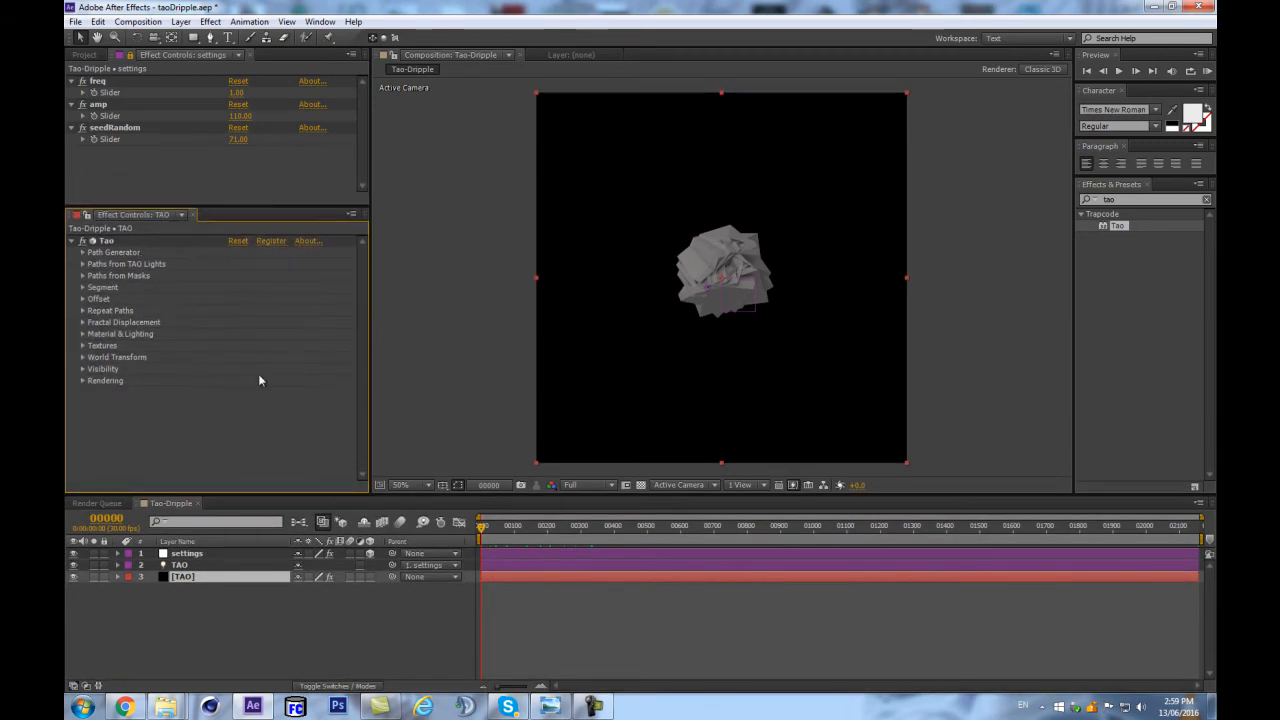
Step: Expand Tao's Offset and Paths from TAO Lights groups and enable Size from Radius
click(83, 299)
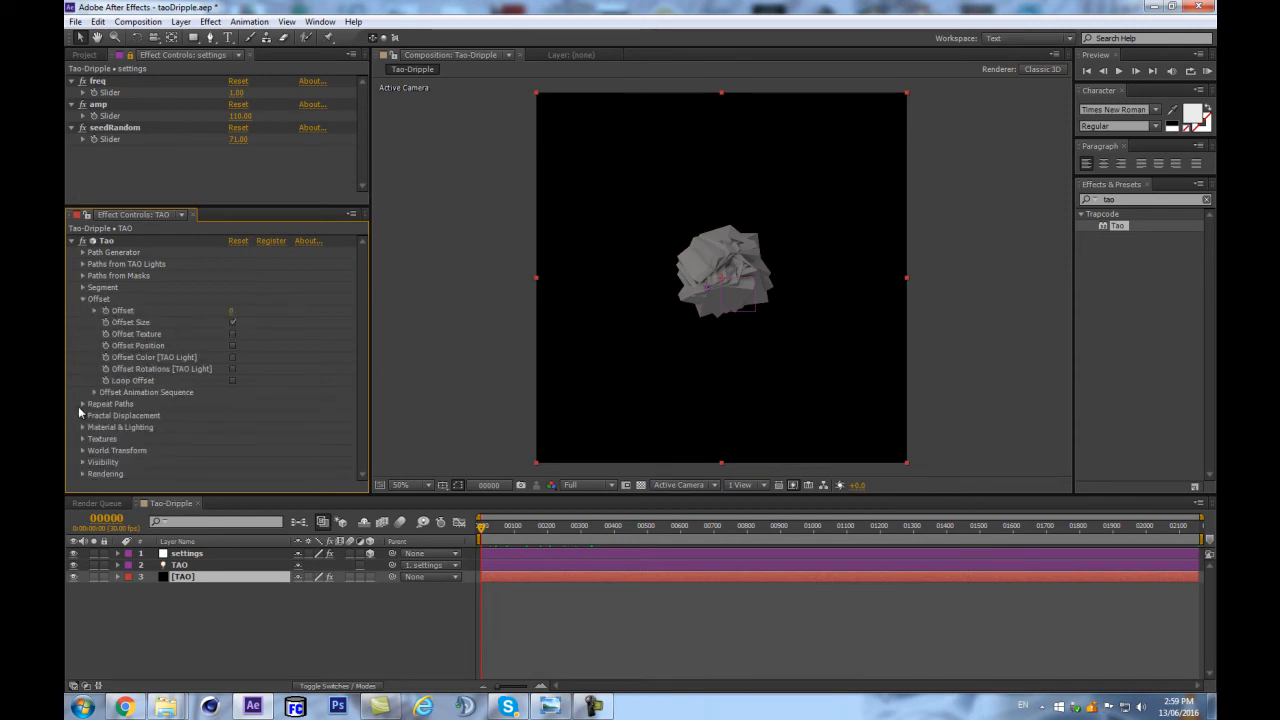
click(83, 264)
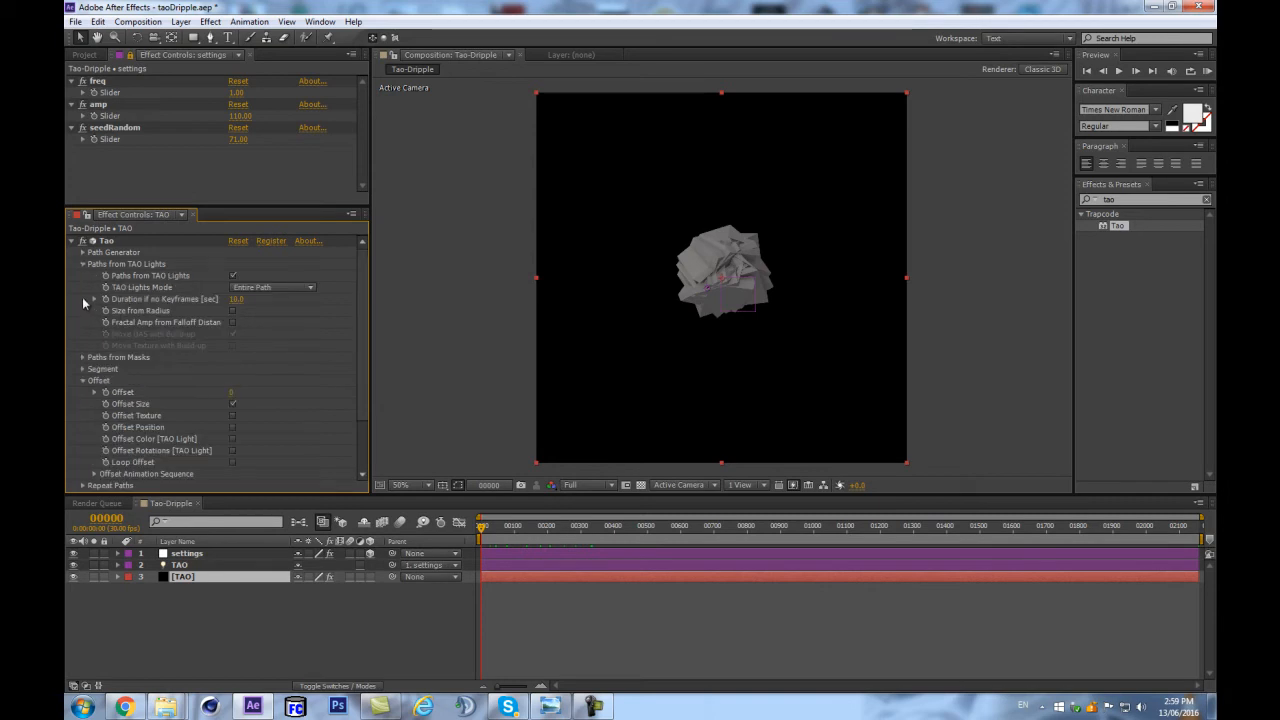
click(233, 311)
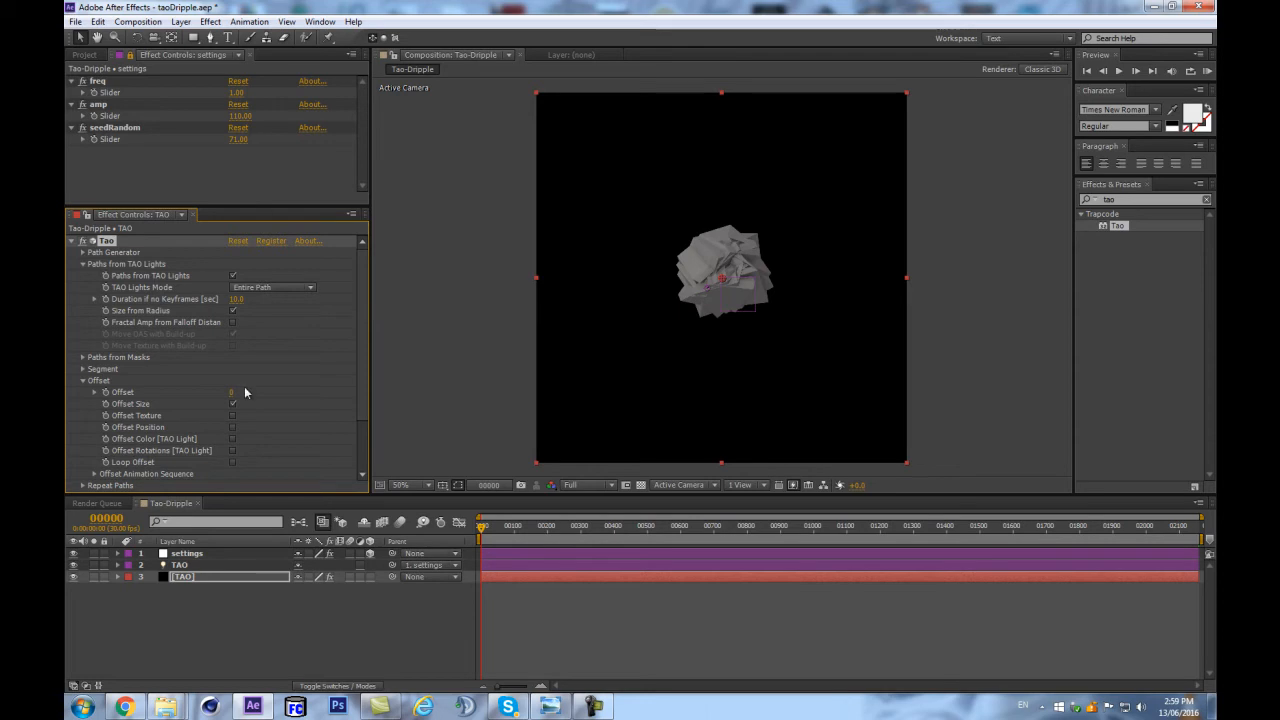
Step: Reveal the position expression of the TAO light to check its loopTime value
click(280, 592)
click(251, 574)
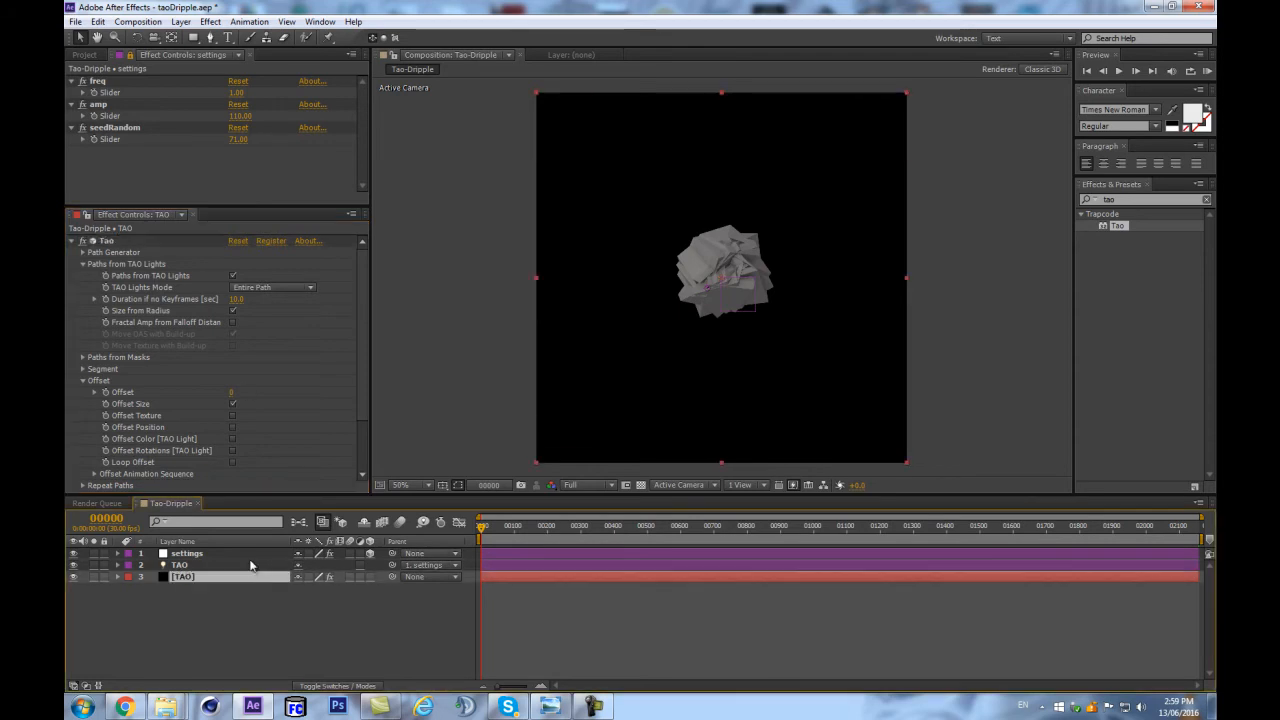
click(243, 554)
click(230, 563)
key(e)
key(e)
scroll(508, 565, down, 1)
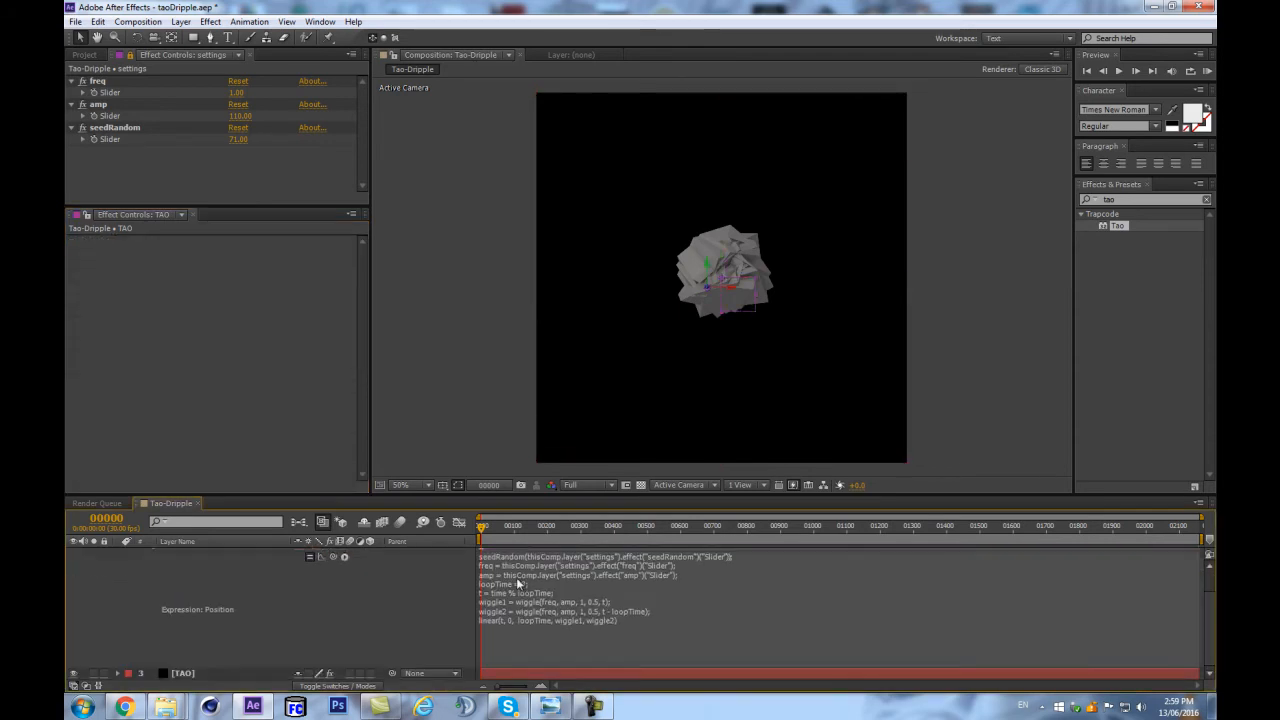
Step: On the TAO solid, set Duration if no Keyframes to 6 seconds and TAO Lights Mode to Build-up
click(180, 673)
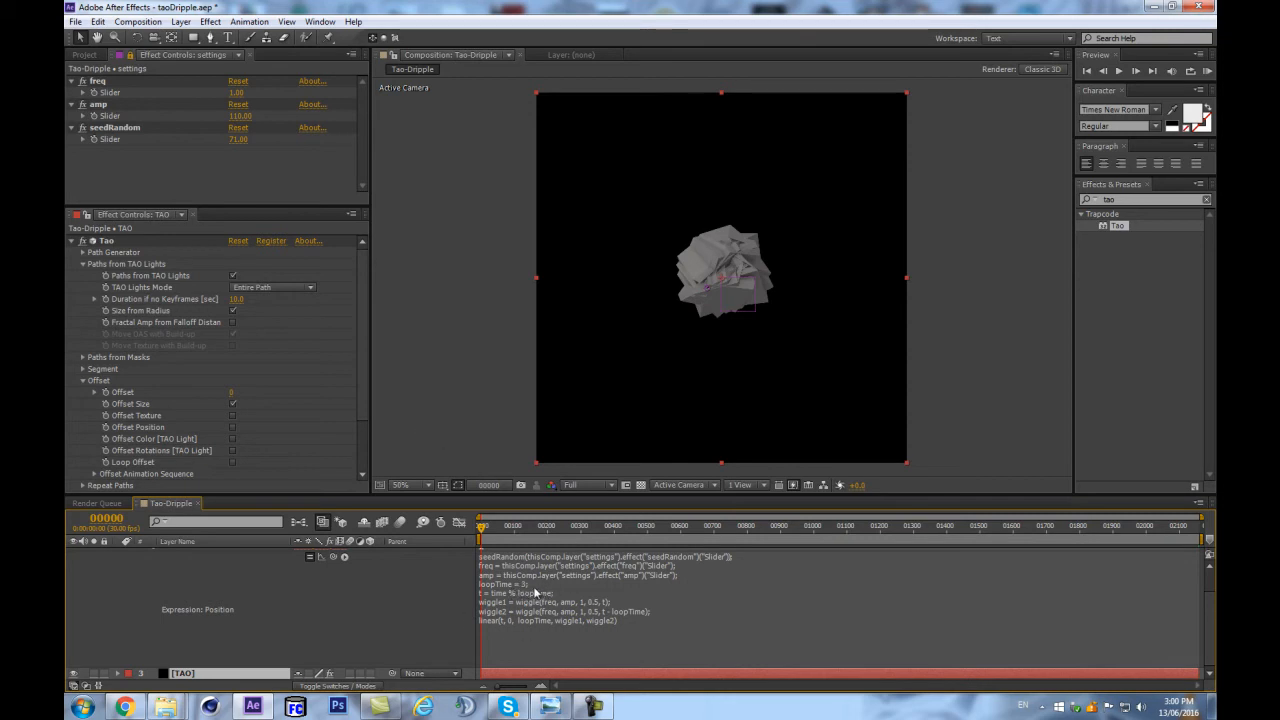
click(236, 299)
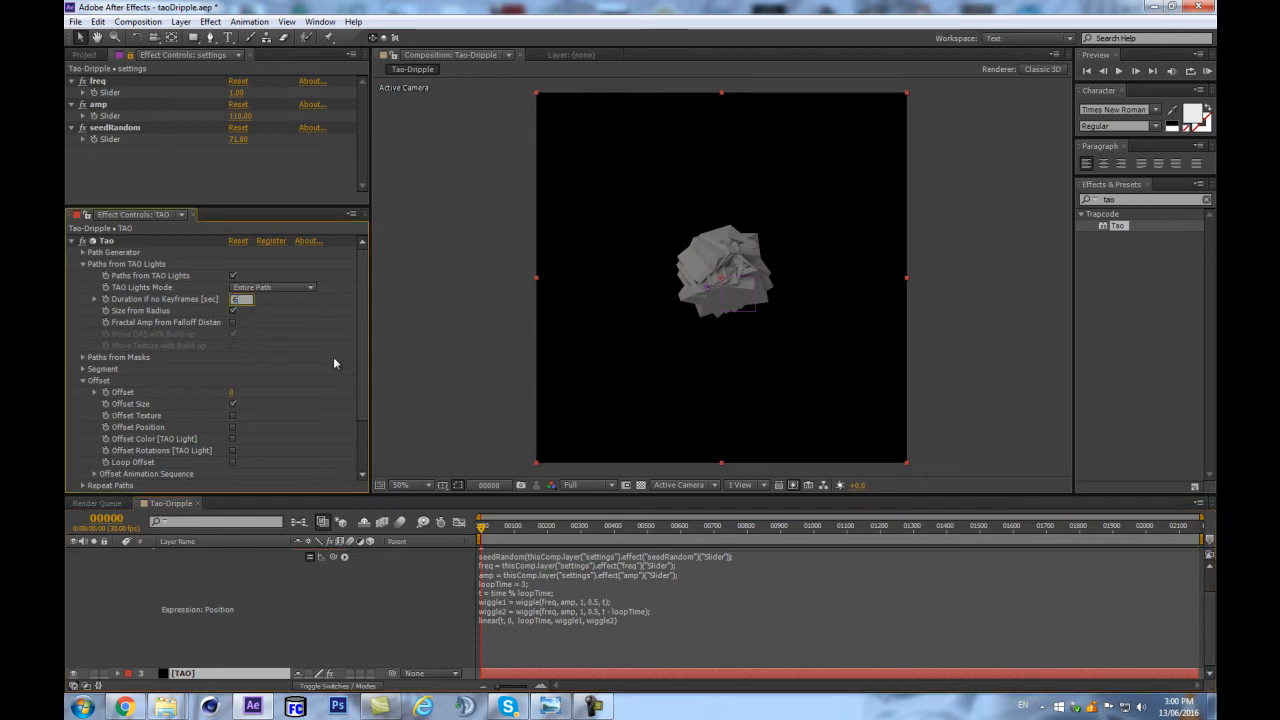
key(Return)
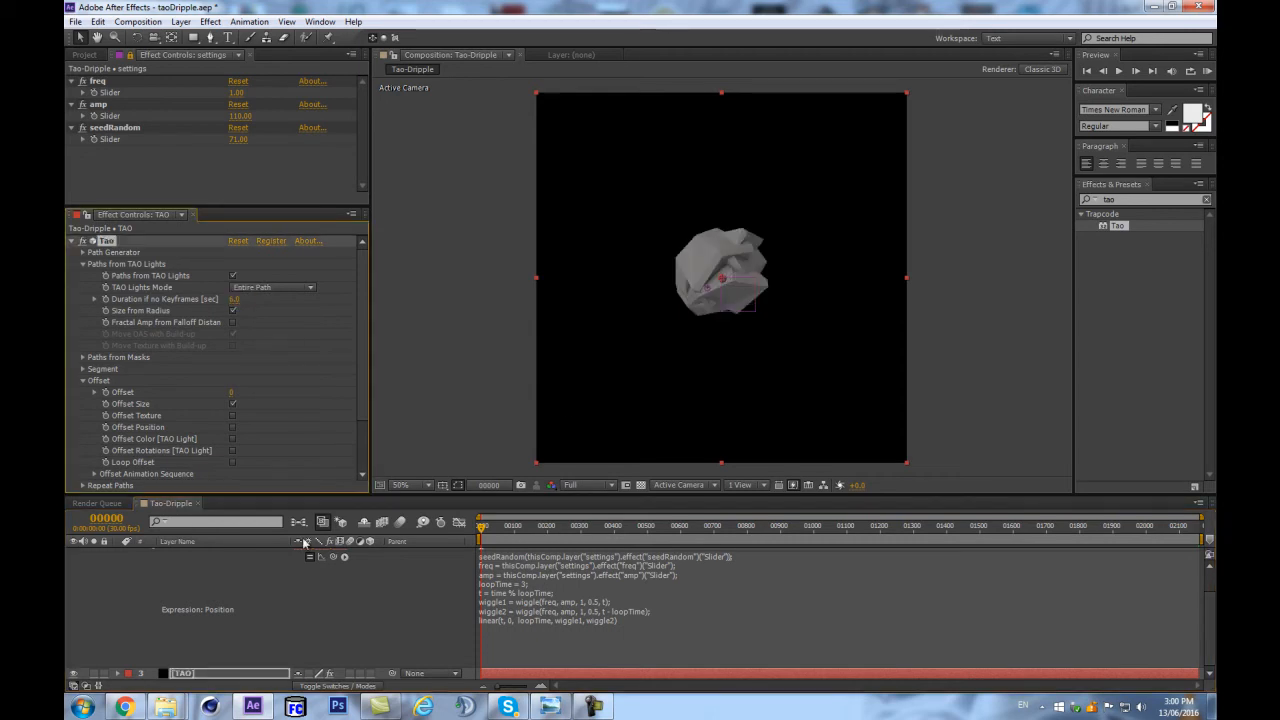
click(249, 291)
click(256, 318)
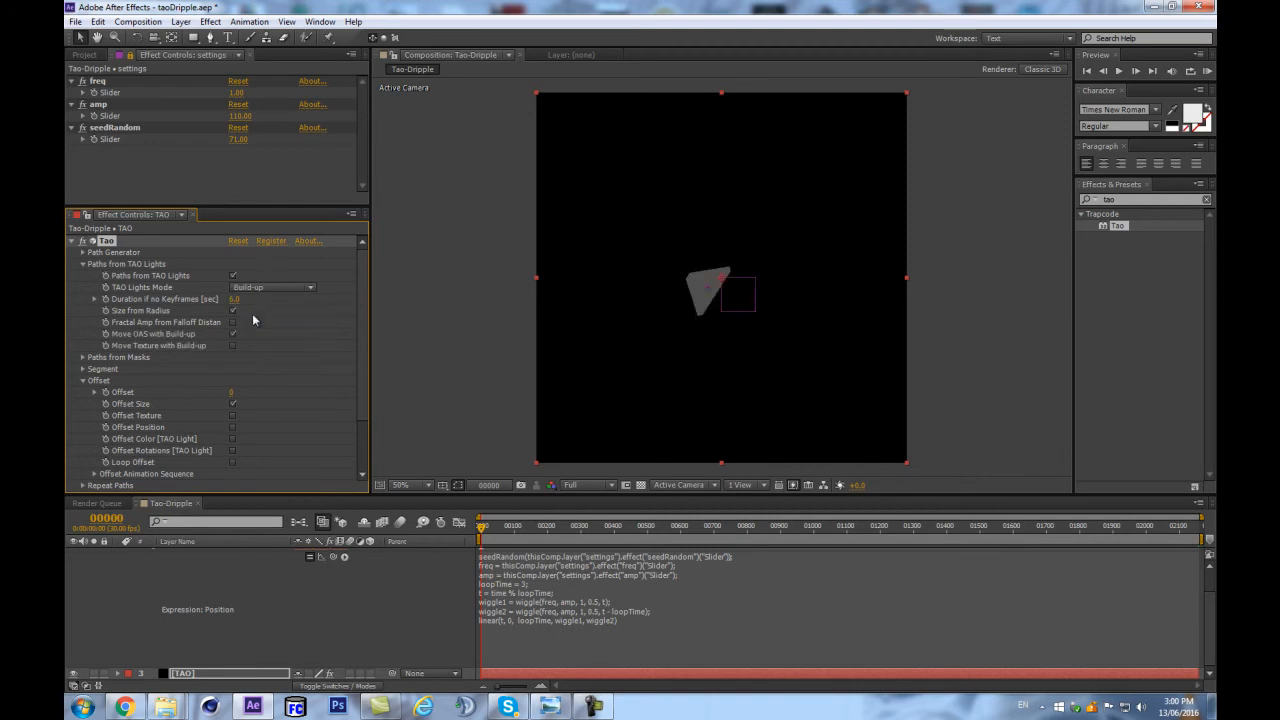
Step: Mark frames 90 and 180 with numbered composition markers, limit the work area to that loop range, and return to frame 90
drag(478, 533, 514, 562)
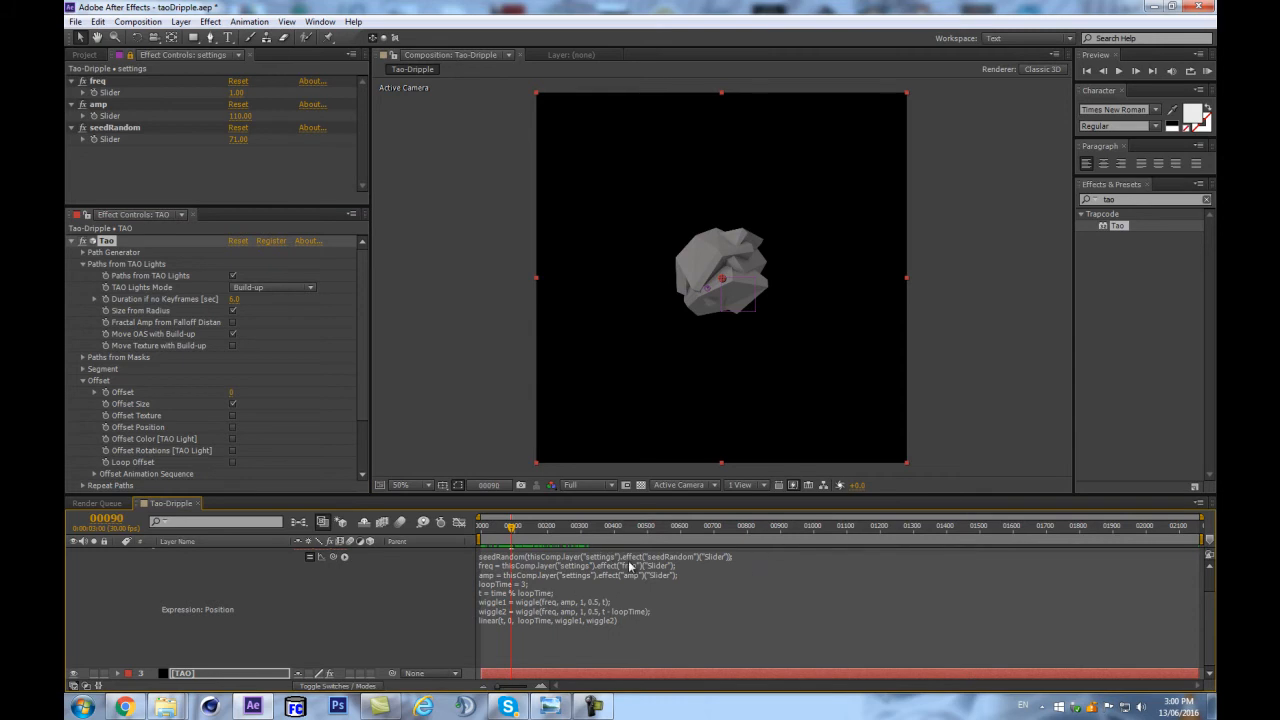
key(period)
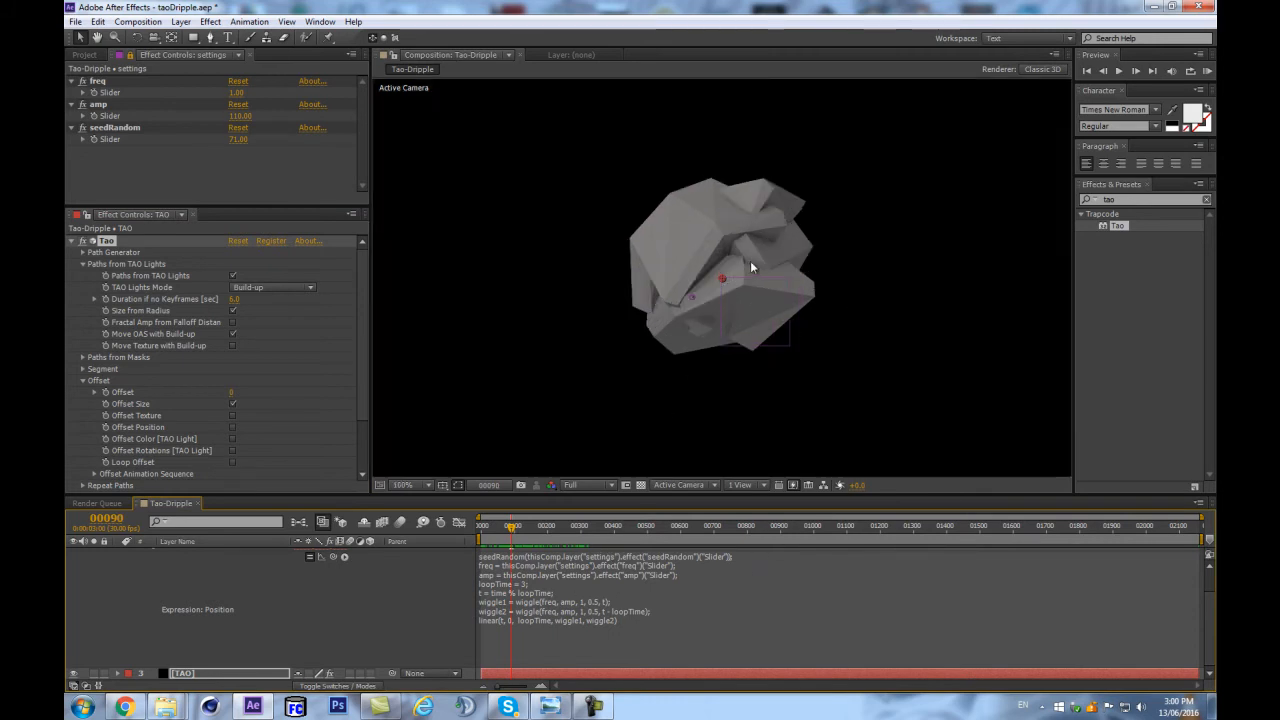
key(comma)
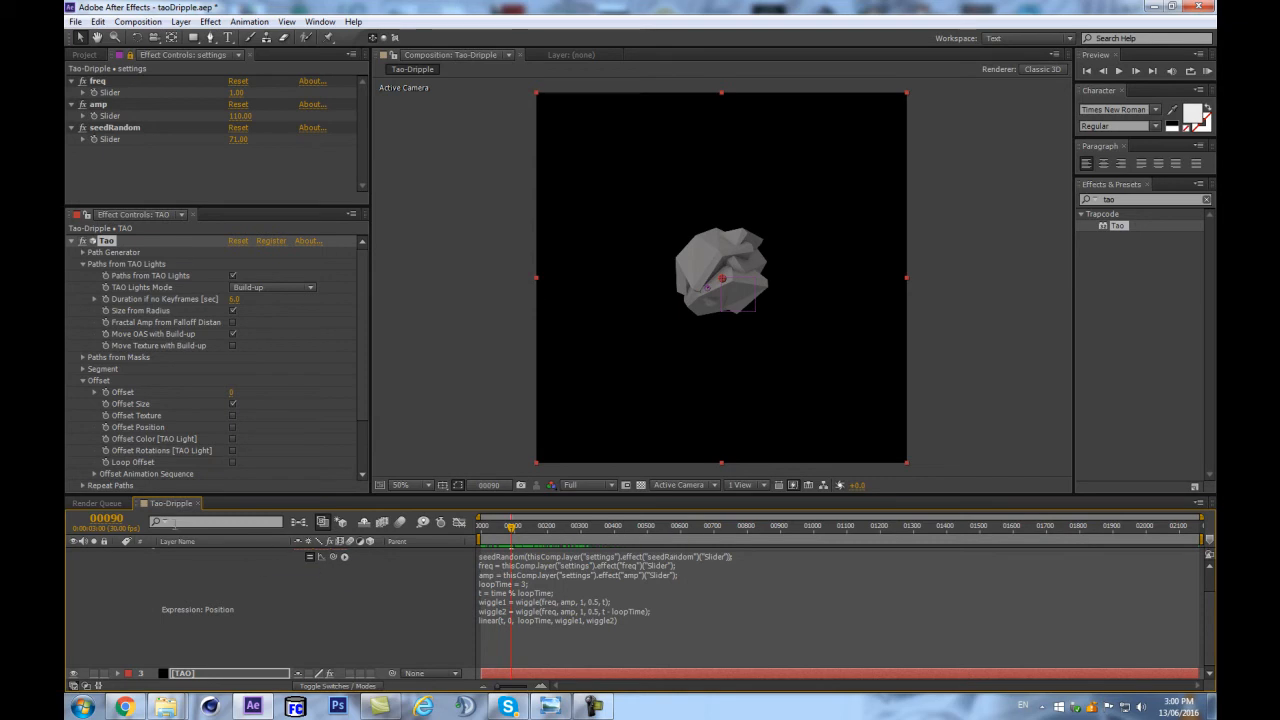
click(96, 519)
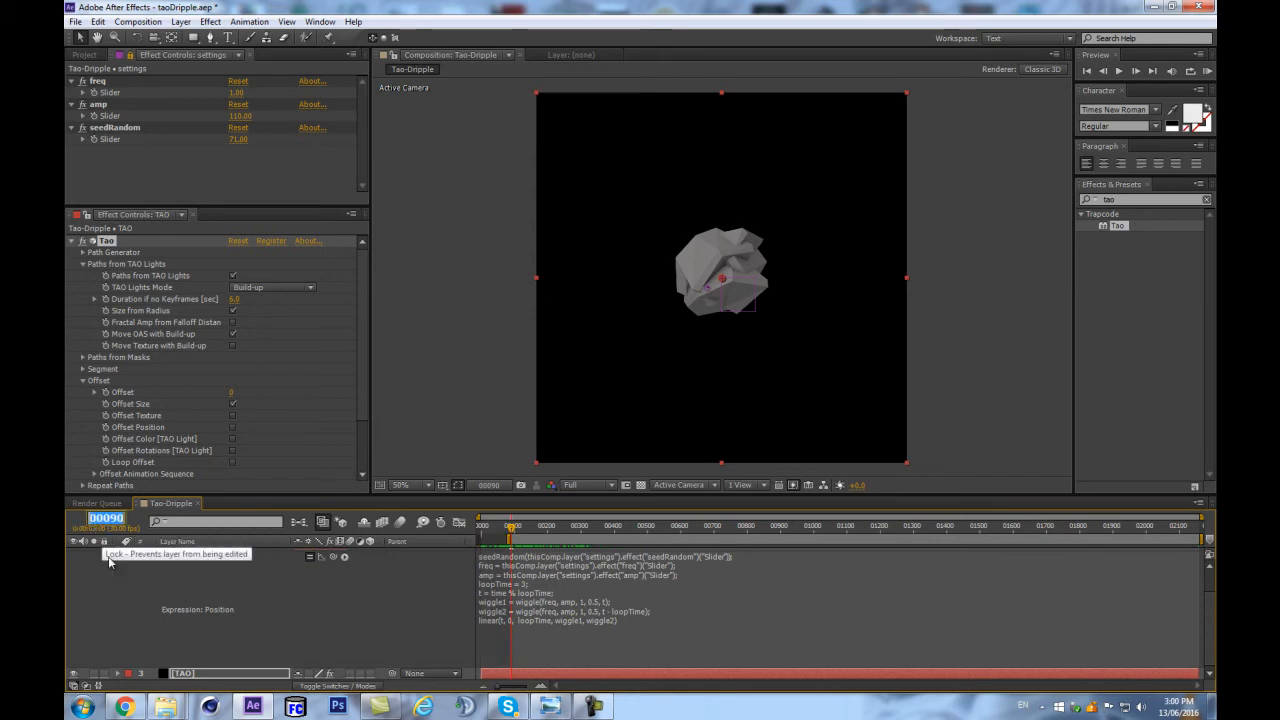
text(179)
key(Return)
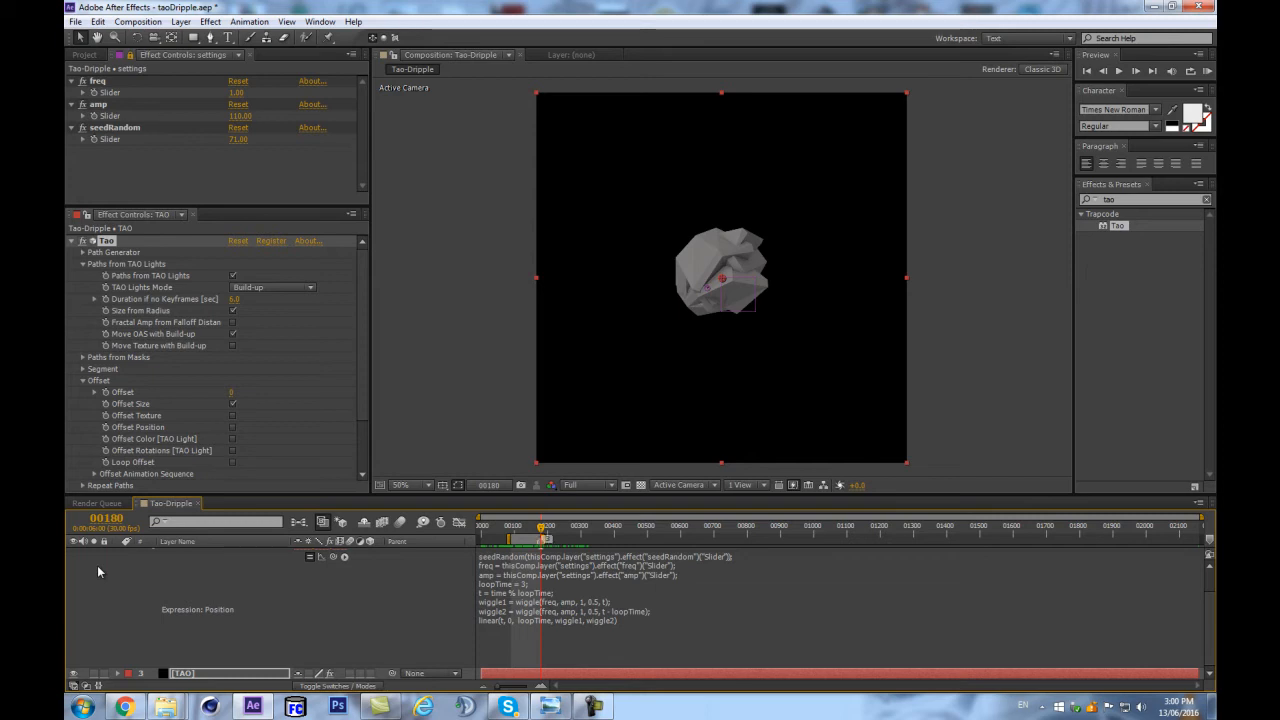
click(105, 518)
text(90)
key(Return)
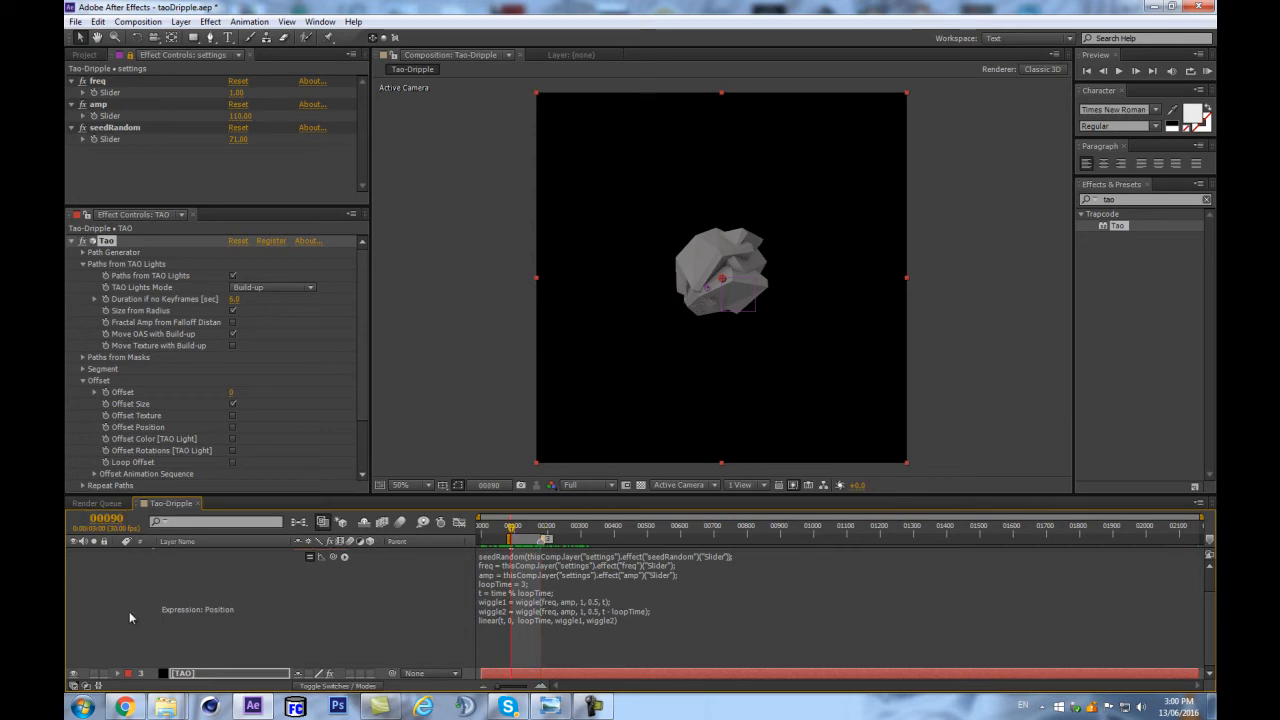
Step: Compare the Tao shape at the marked start and end frames of the loop, including frame 179
key(2)
key(1)
key(2)
key(1)
key(3)
key(1)
key(3)
key(1)
key(3)
key(1)
key(3)
scroll(502, 607, up, 2)
key(Page_Up)
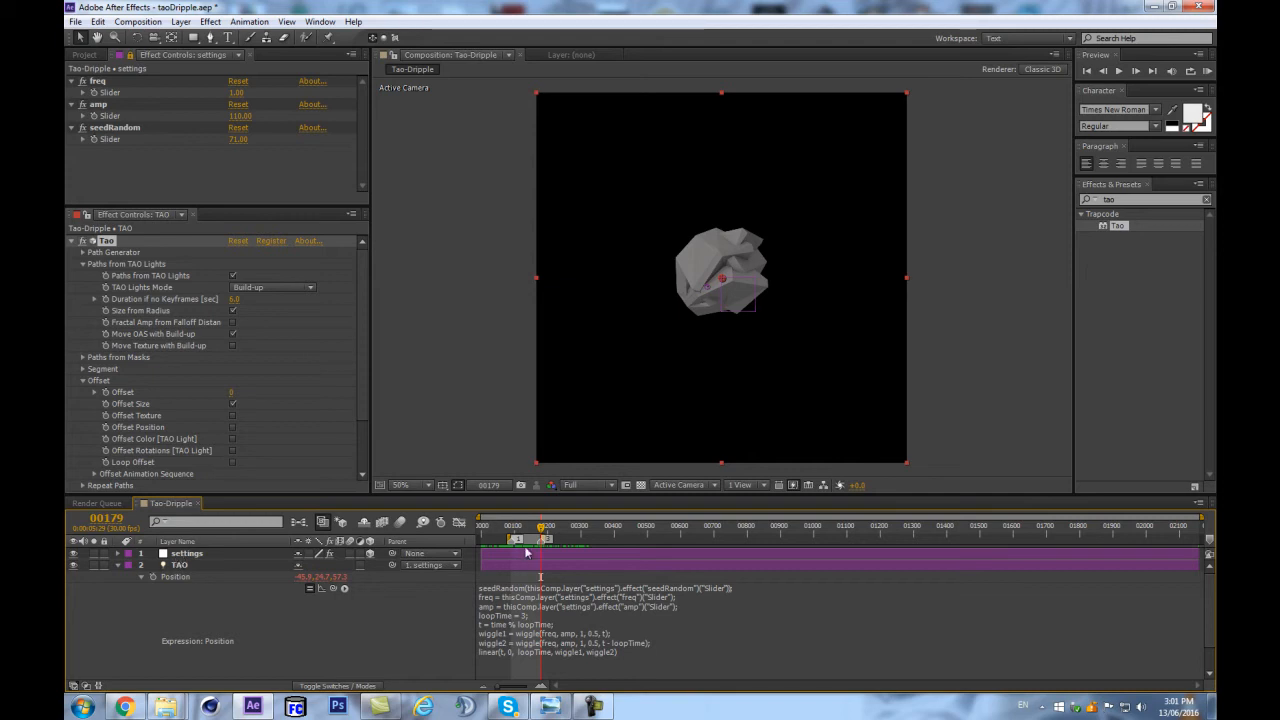
Step: Magnify the timeline and the Tao shape to examine whether the marked frames 90 and 180 match
key(=)
key(=)
key(=)
key(space)
drag(523, 589, 797, 556)
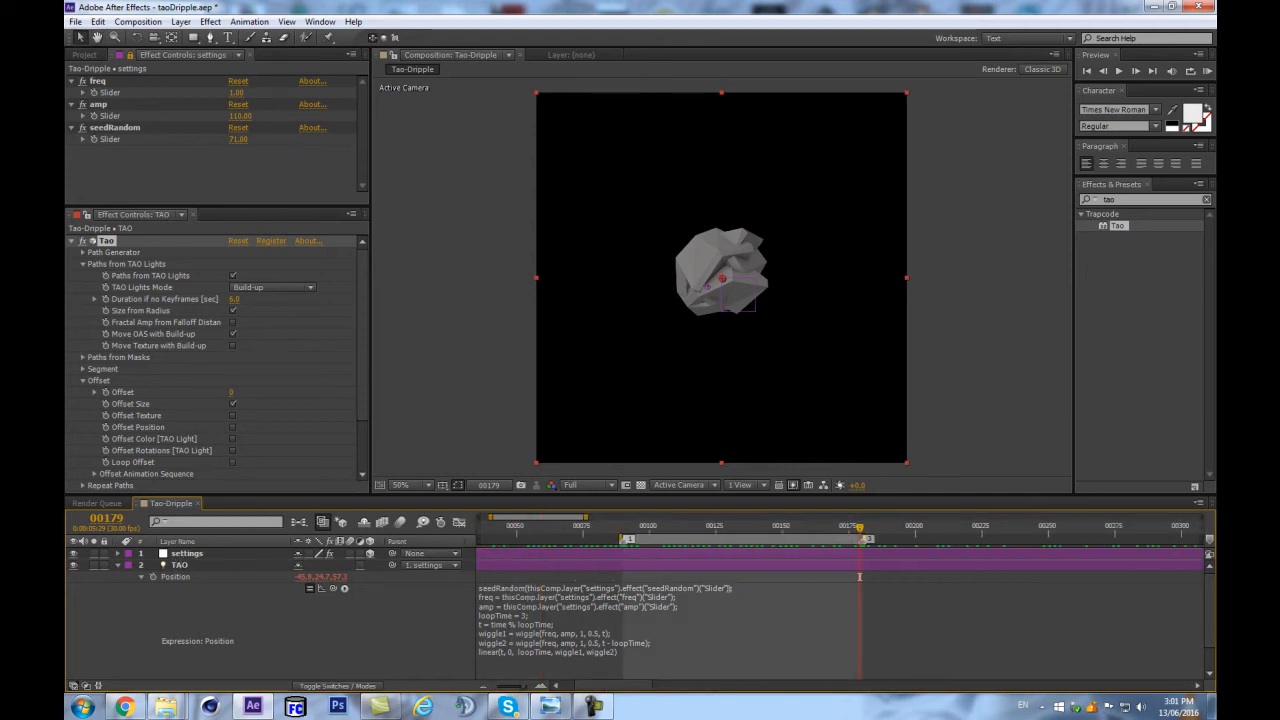
key(minus)
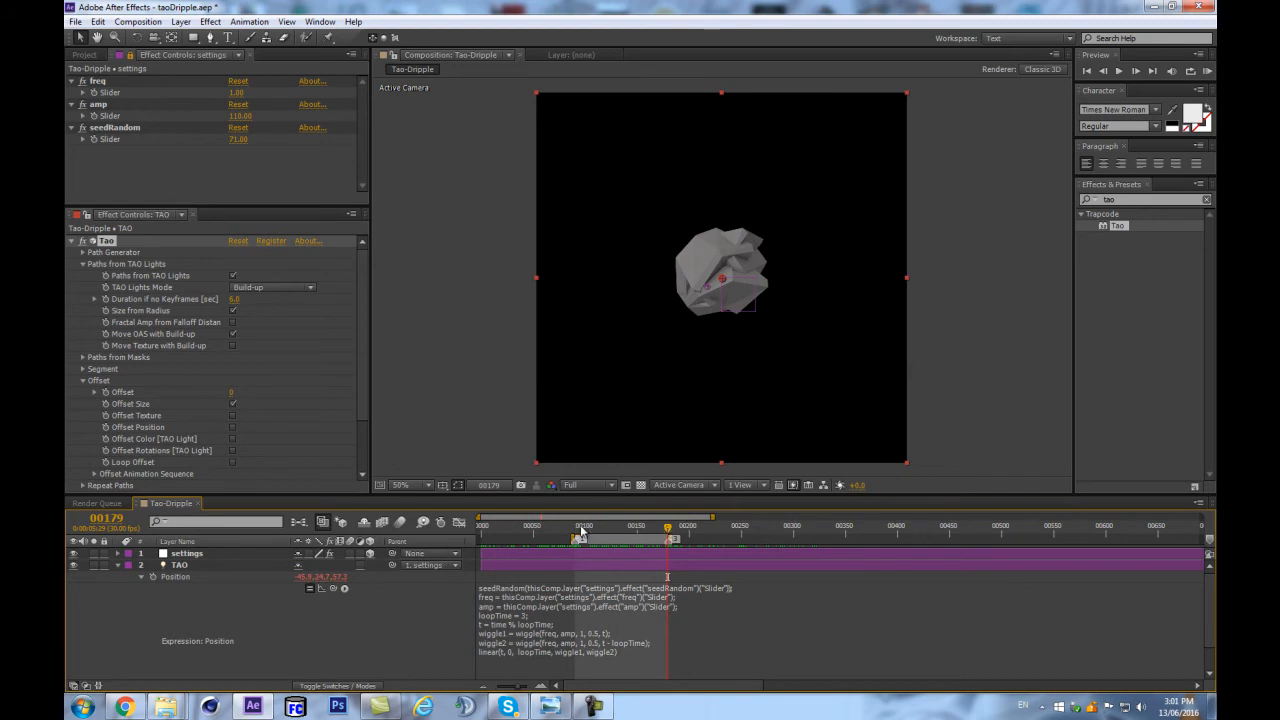
drag(659, 533, 589, 528)
click(621, 521)
key(1)
key(3)
key(period)
key(period)
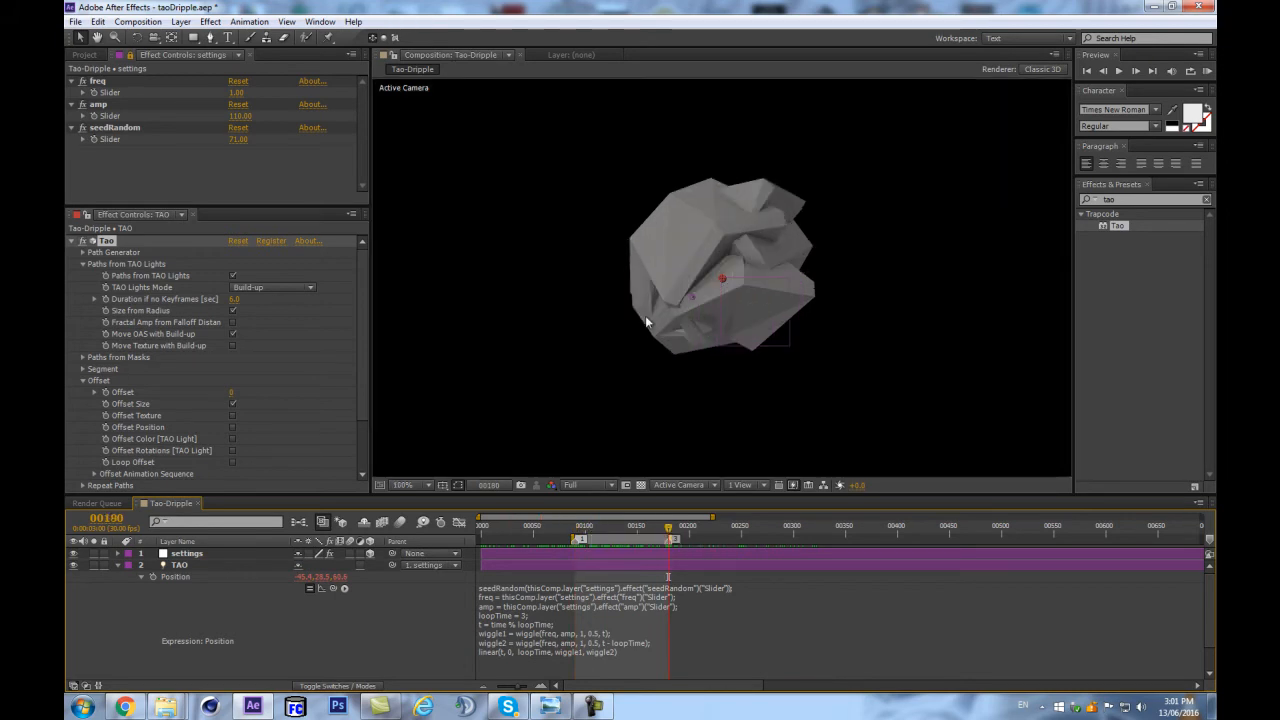
key(comma)
key(comma)
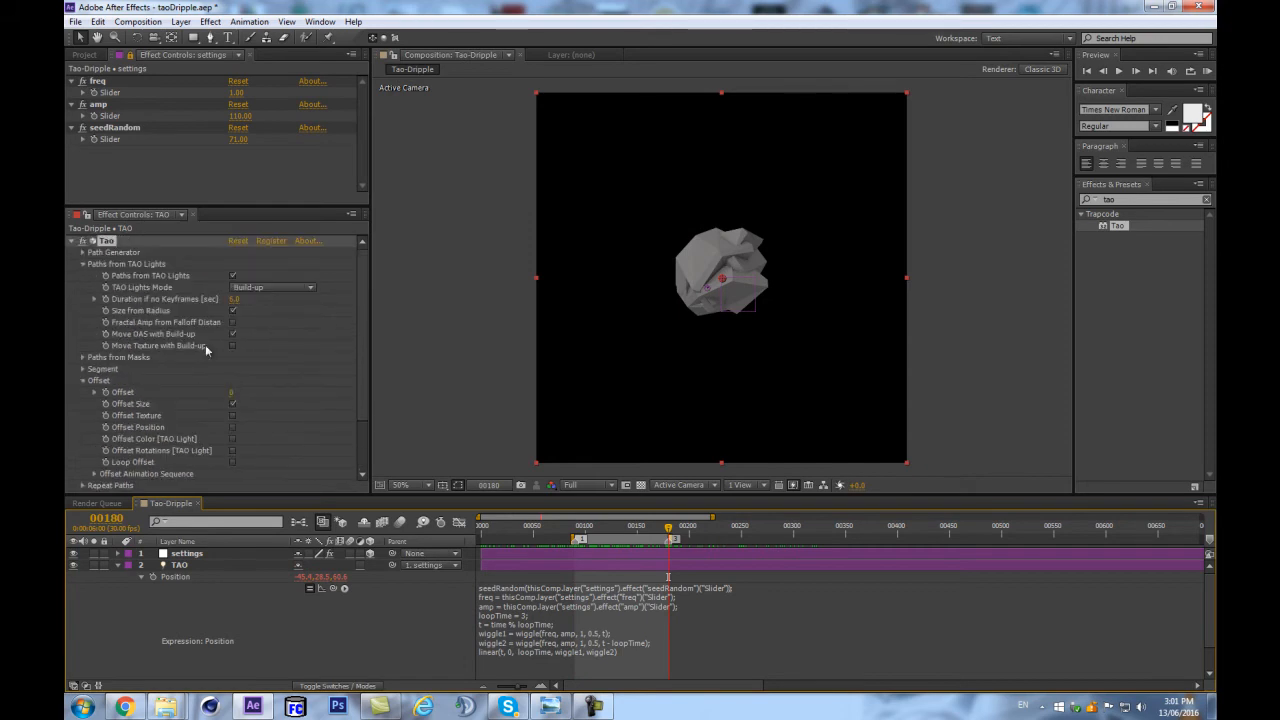
Step: Enable Fractal Amp from Falloff Distance for the TAO light paths, keep Move OAS with Build-up enabled, and save the project
click(231, 334)
click(232, 322)
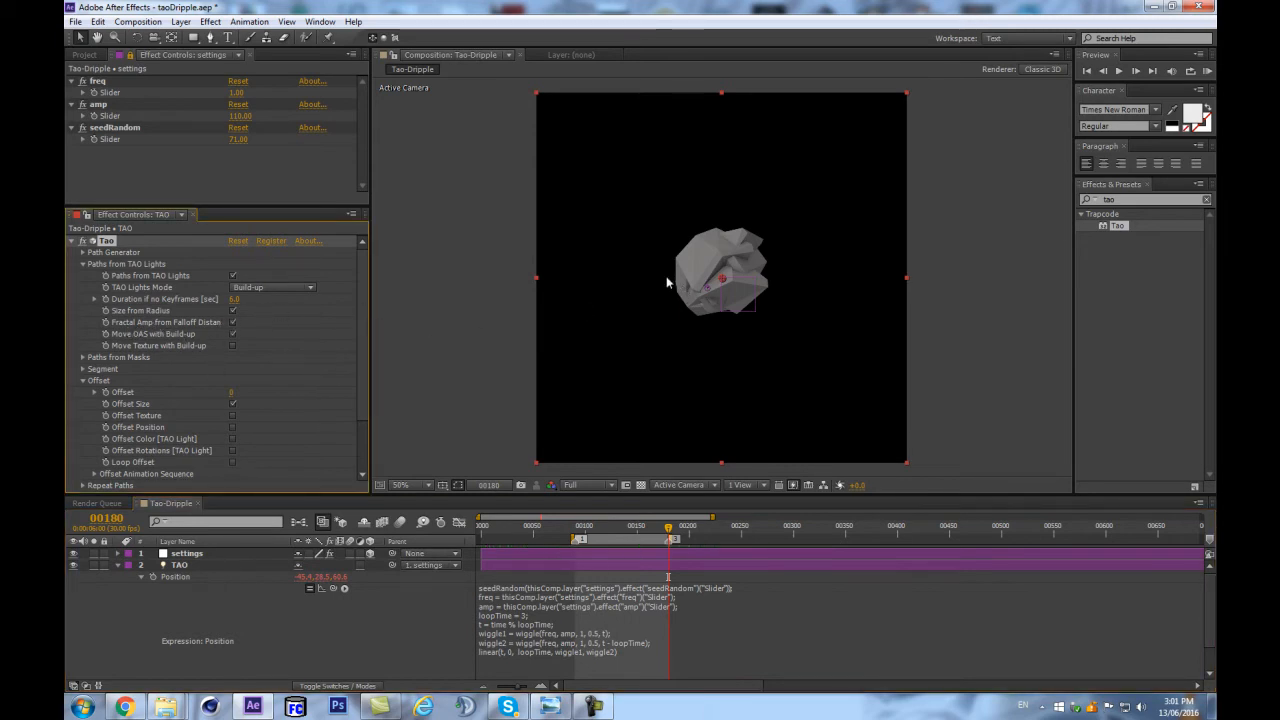
key(ctrl+s)
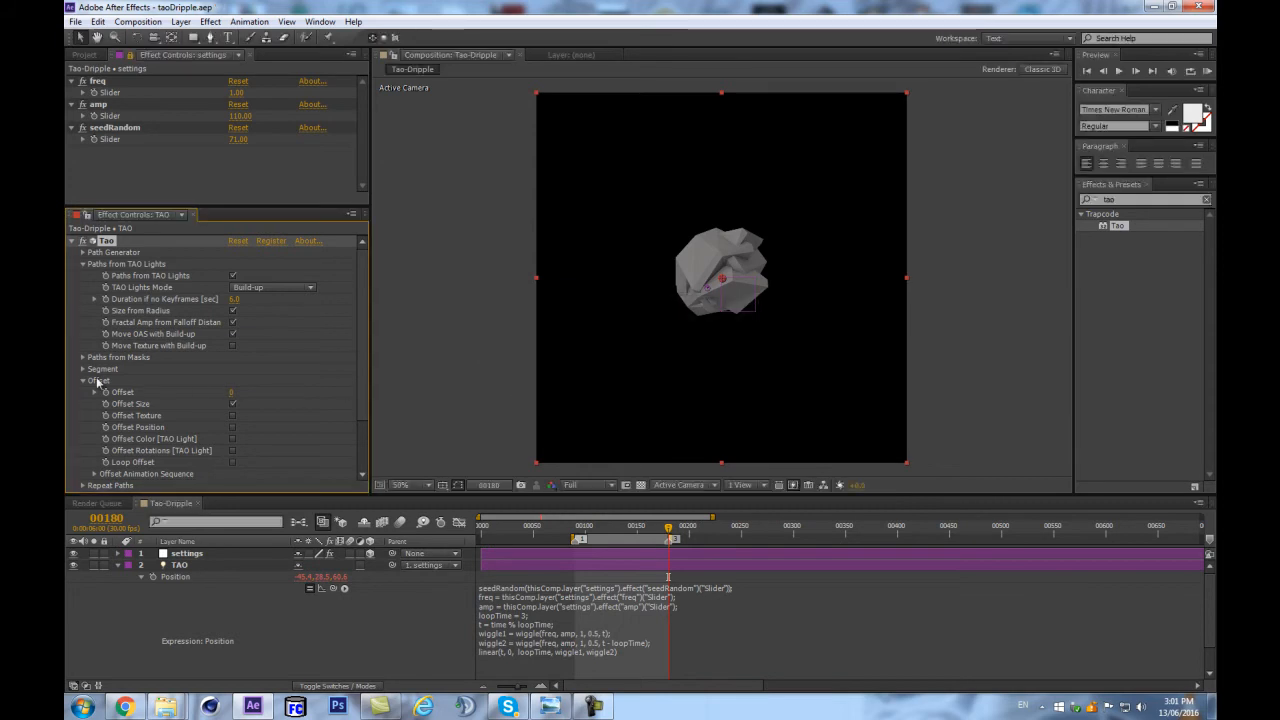
Step: Activate the Offset Animation Sequence within Tao's Offset settings
scroll(90, 392, down, 2)
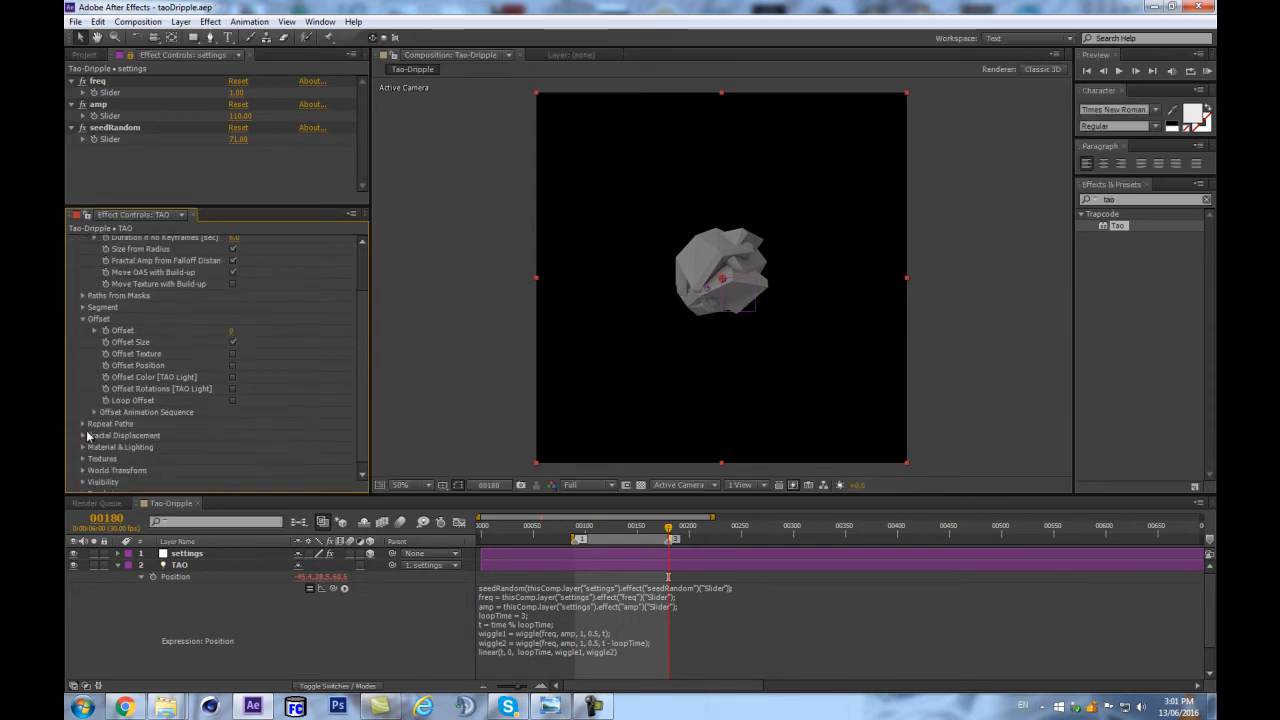
scroll(85, 452, down, 1)
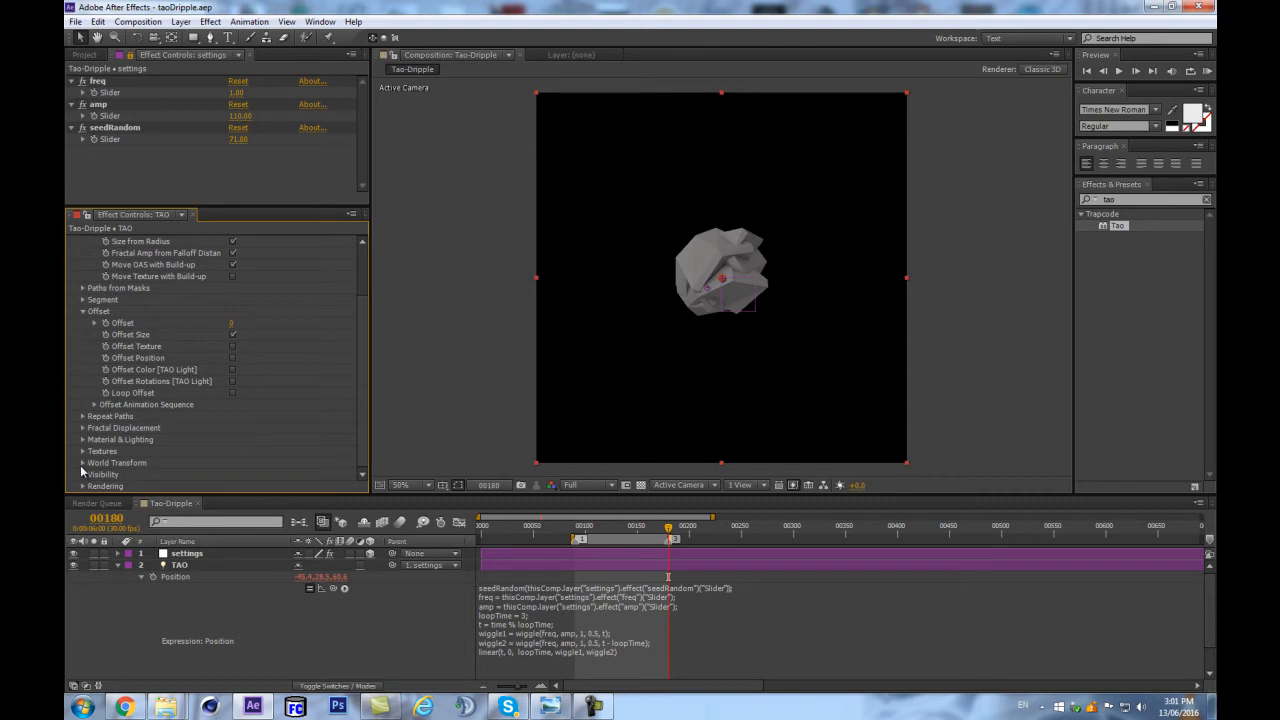
click(94, 404)
click(232, 277)
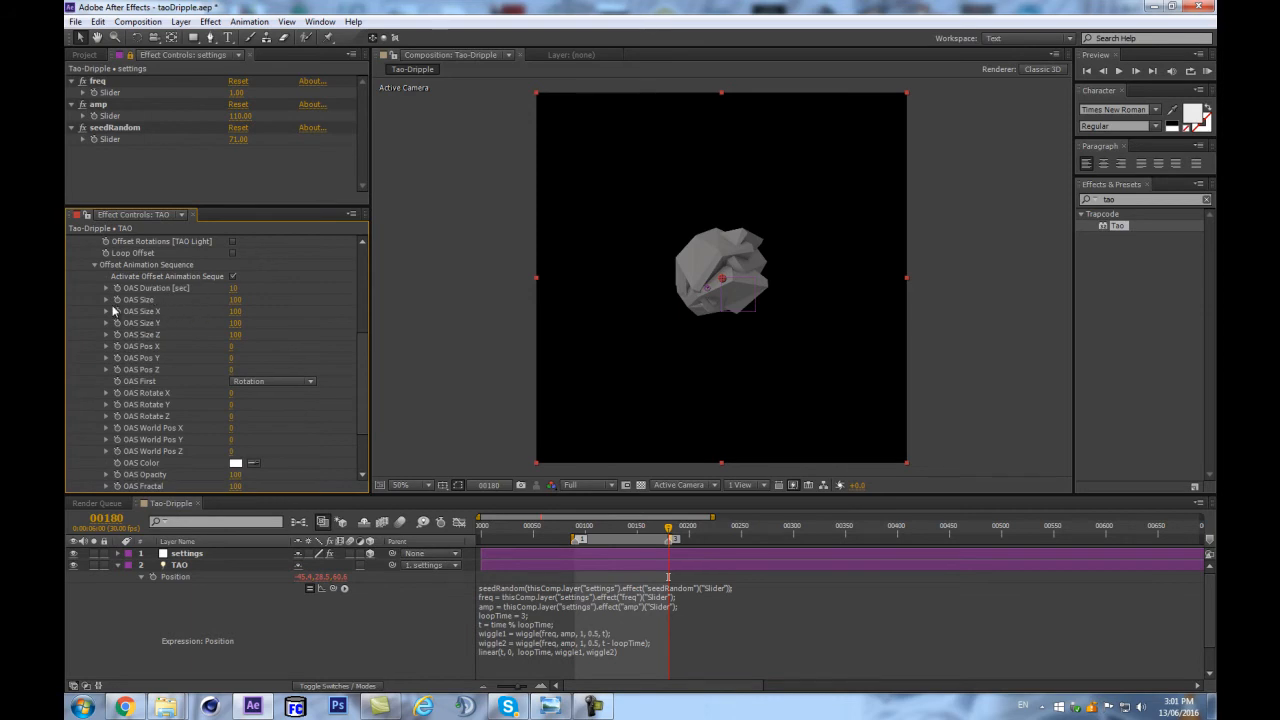
Step: Keyframe OAS World Pos Y from 0 at frame 0 to about 1040 at frame 90
scroll(90, 305, down, 3)
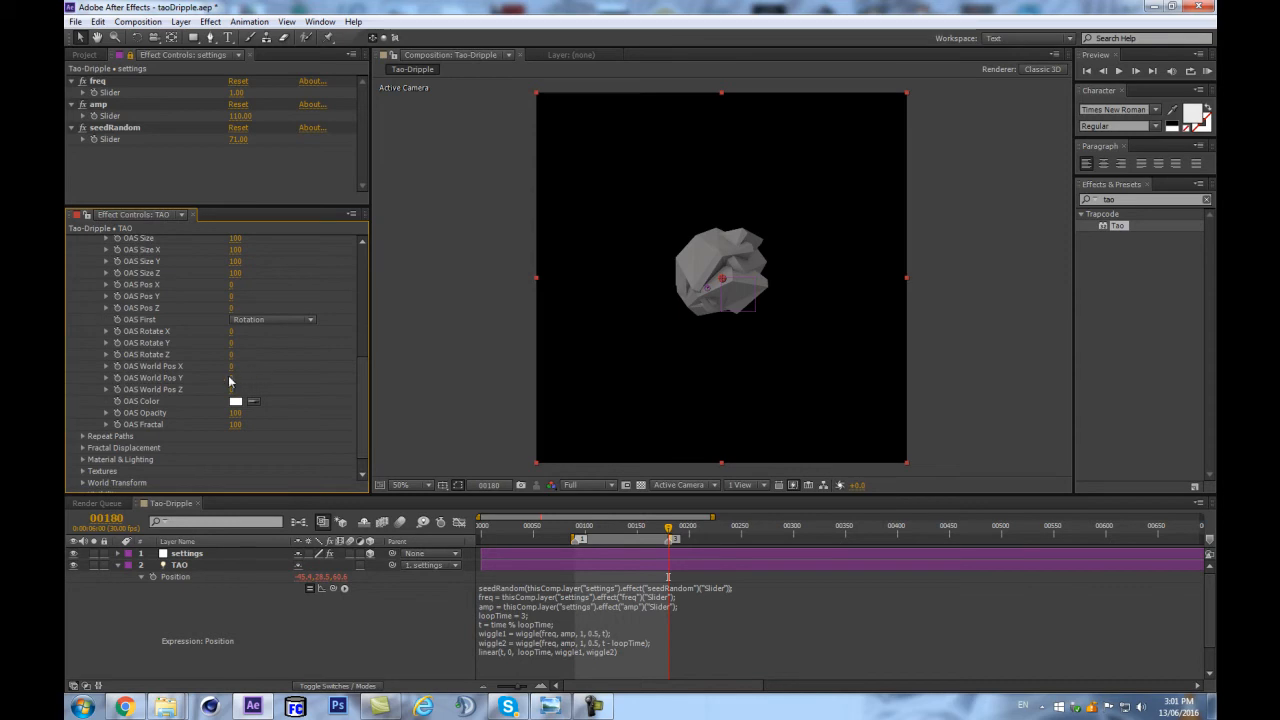
drag(675, 530, 381, 545)
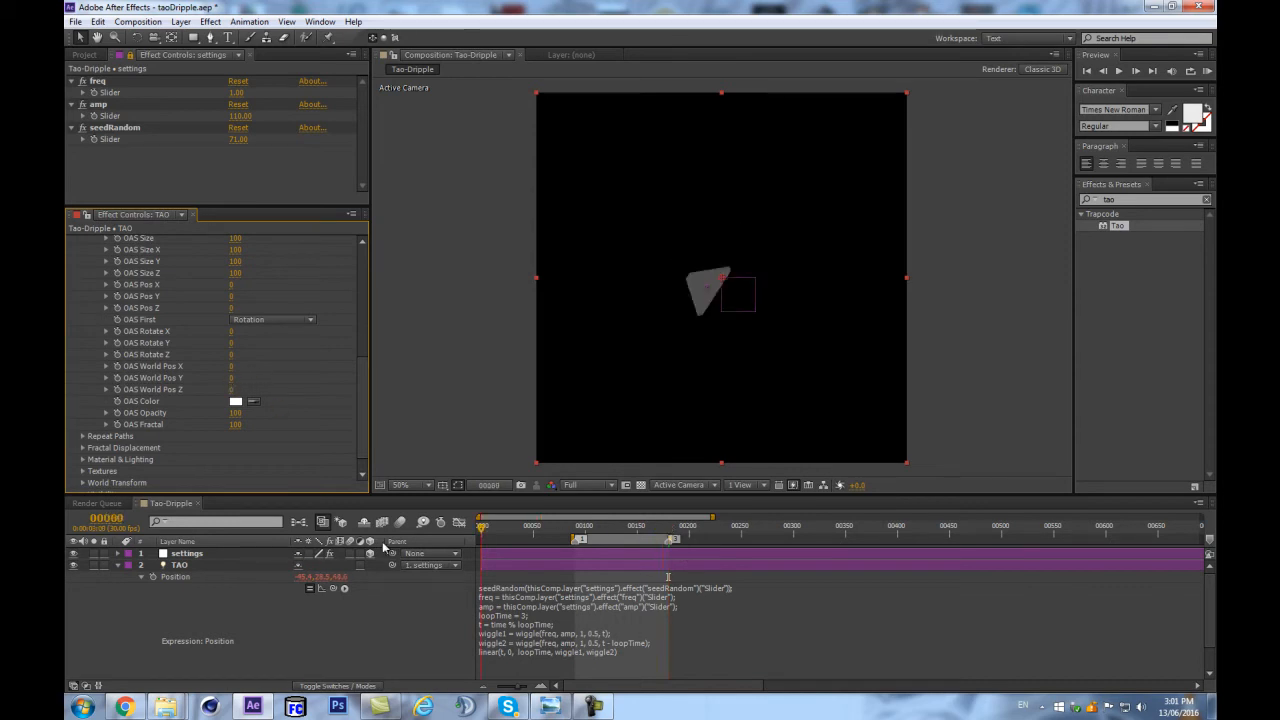
click(117, 380)
click(107, 518)
text(90)
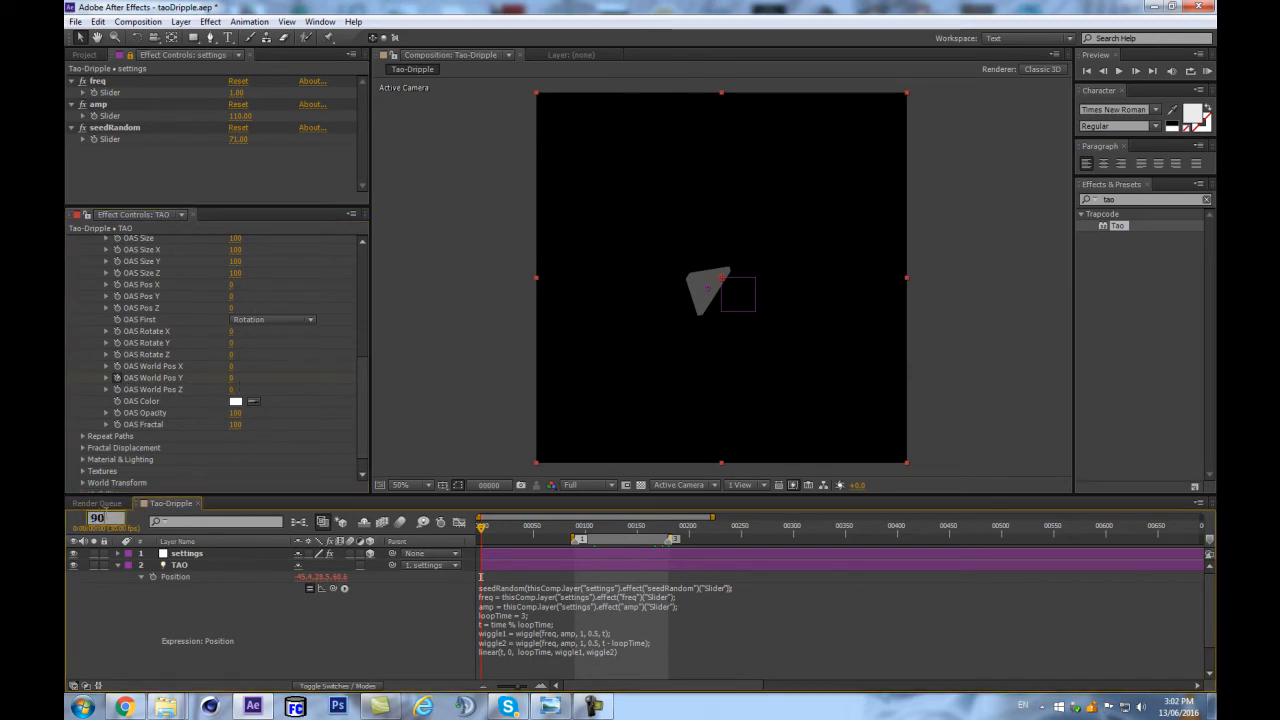
key(Return)
drag(230, 378, 288, 361)
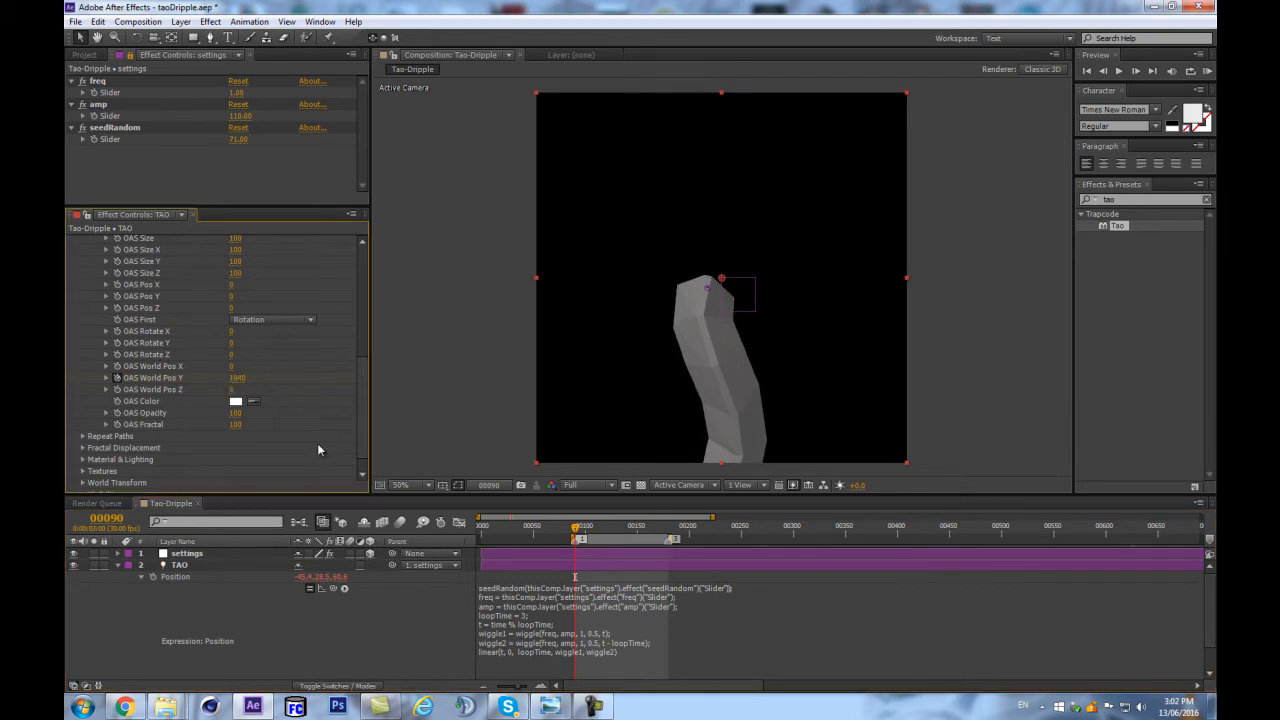
Step: Set the OAS World Pos Y keyframe at frame 90 to 1080
click(238, 378)
text(1080)
key(Return)
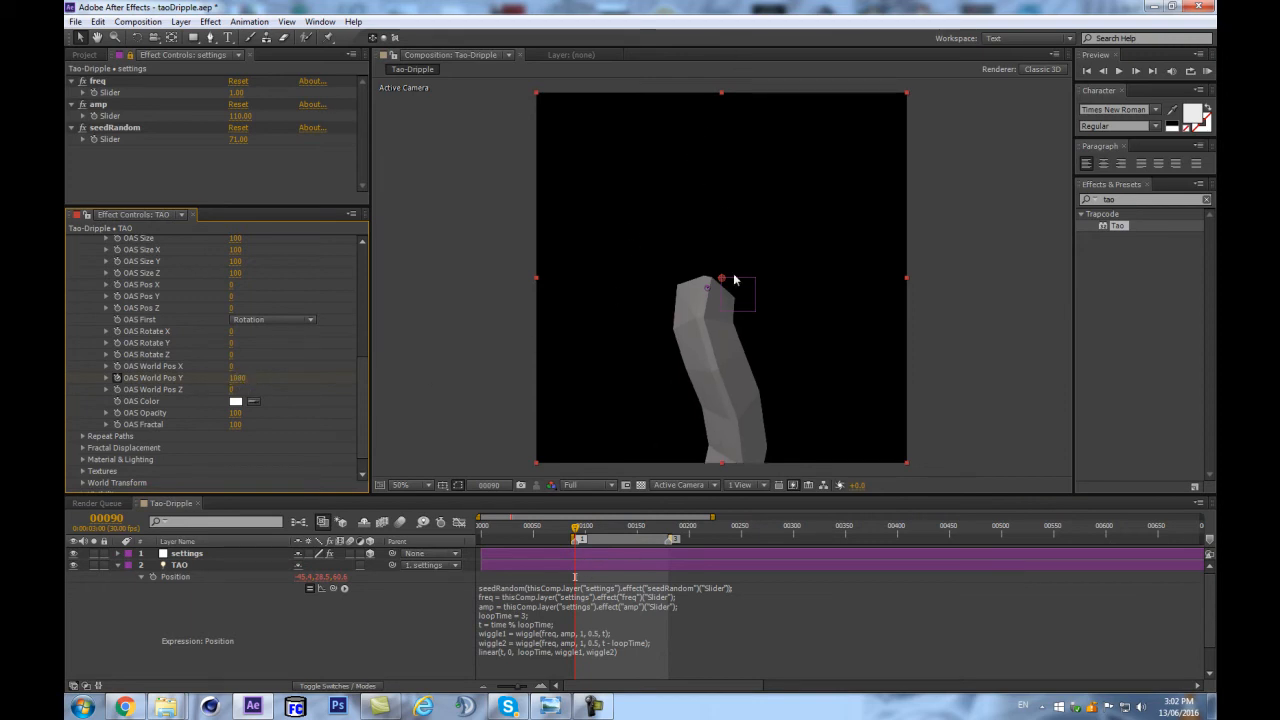
Step: Move the settings null up above the composition's upper edge and scrub the animation through frame 180 to check the drip
click(202, 553)
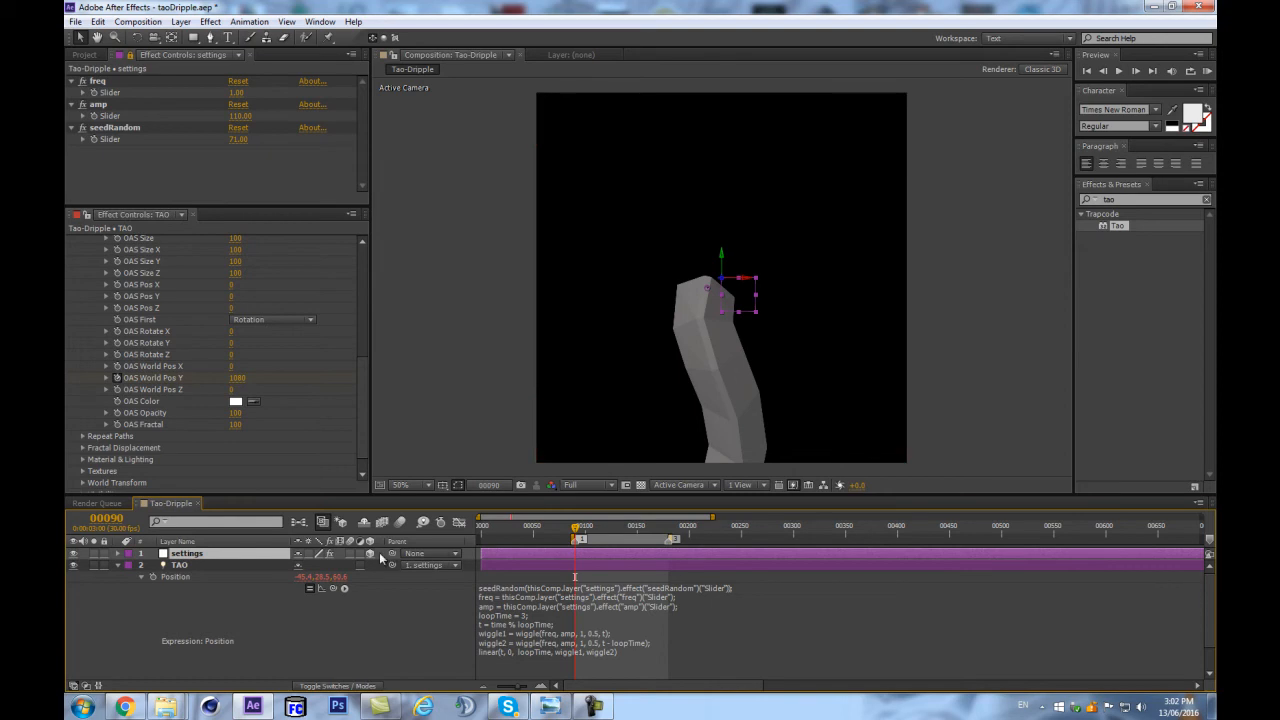
drag(727, 259, 755, 50)
drag(575, 528, 524, 543)
scroll(758, 278, down, 2)
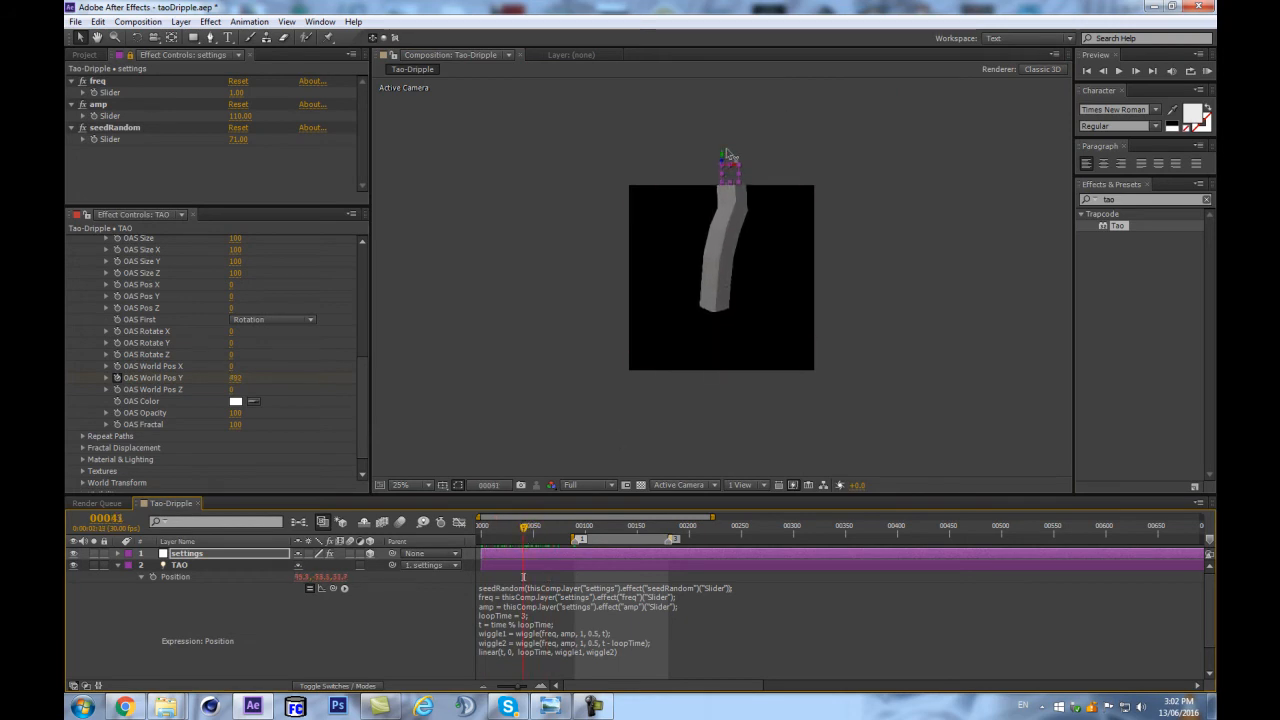
drag(524, 530, 648, 522)
scroll(704, 451, up, 2)
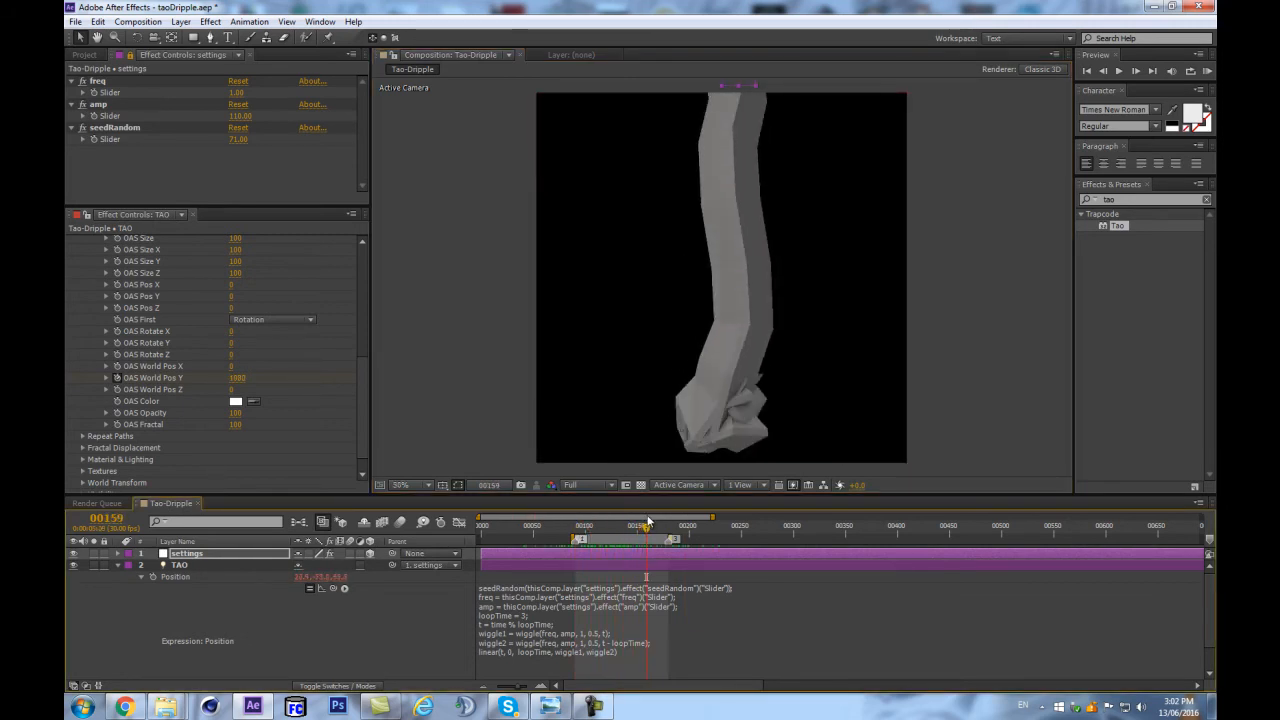
key(3)
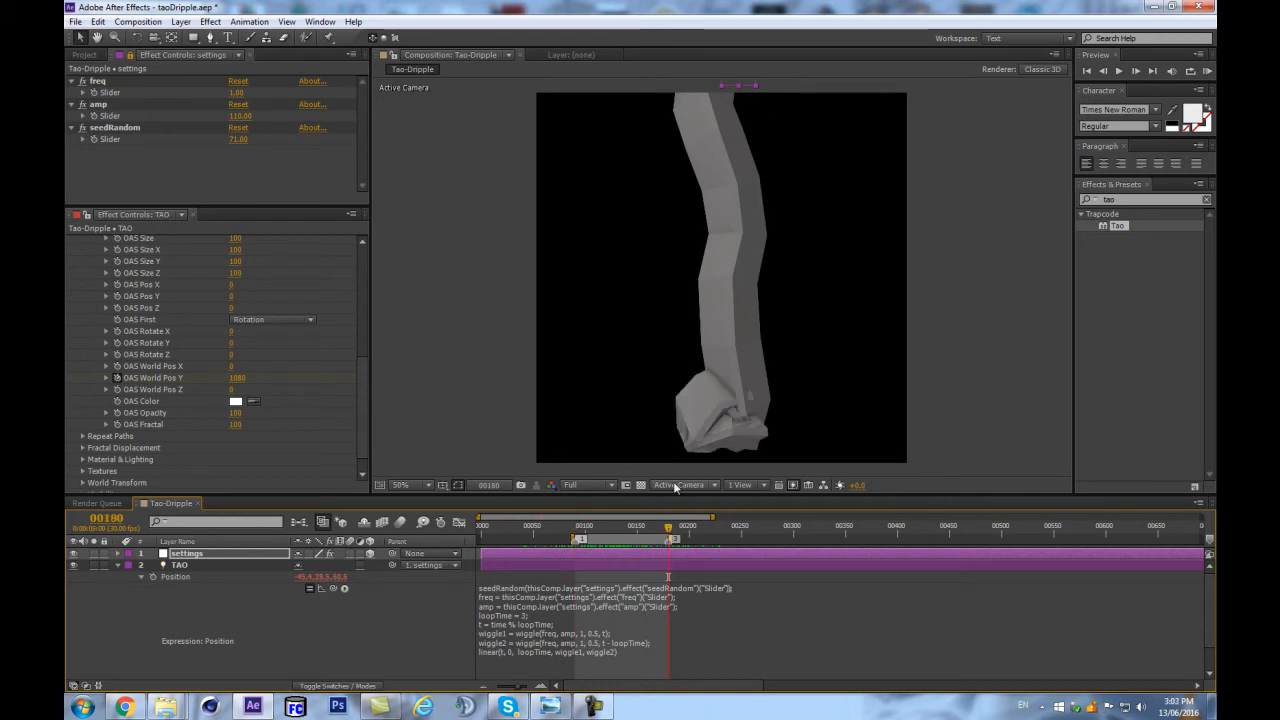
click(630, 530)
mouse_move(630, 530)
mouse_down()
mouse_move(597, 530)
mouse_move(666, 530)
mouse_move(512, 556)
mouse_move(620, 534)
mouse_up()
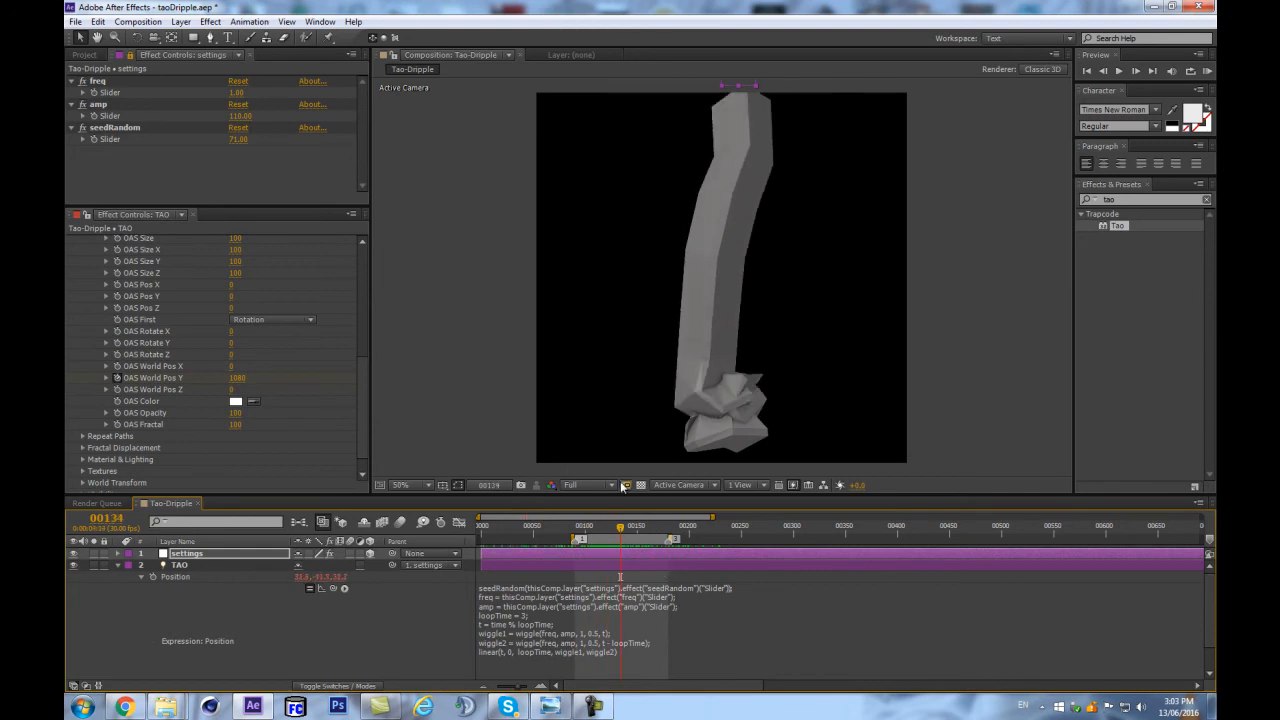
Step: Reveal the TAO solid's keyframed properties and add the expression loopOut(type = "cycle", numKeyframes = 0) to OAS World Pos Y
scroll(615, 575, down, 2)
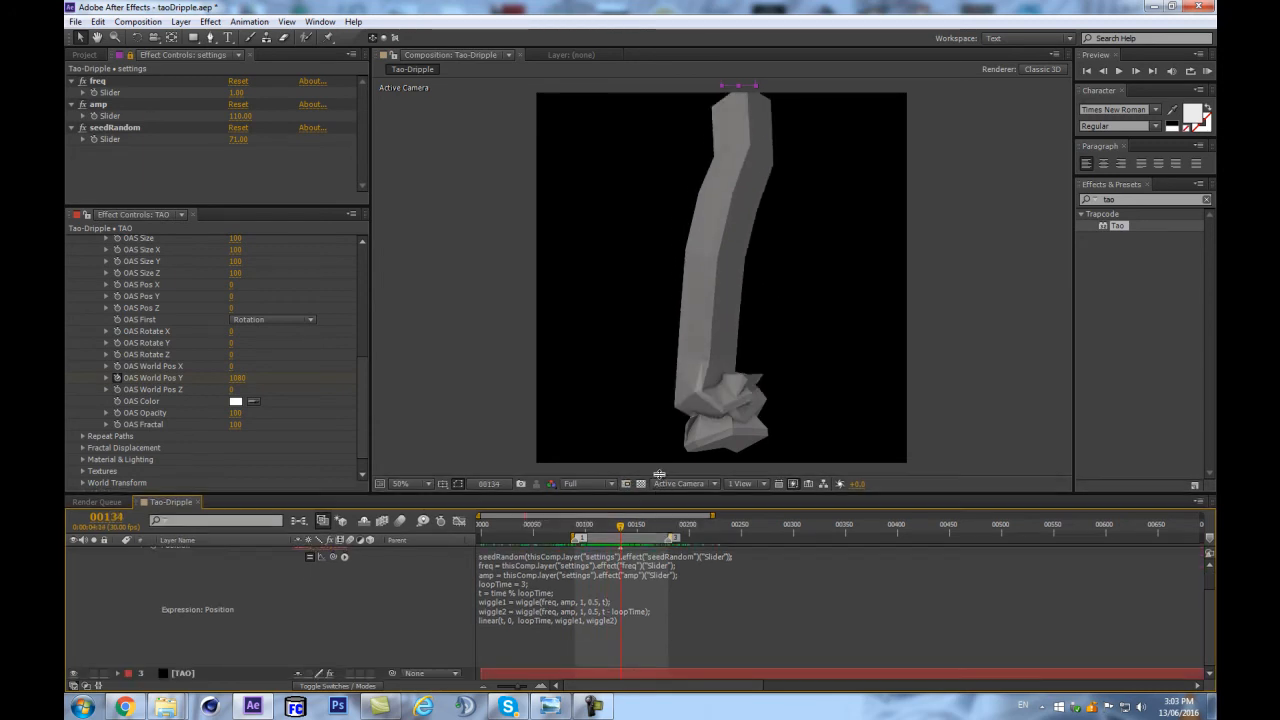
drag(660, 494, 660, 445)
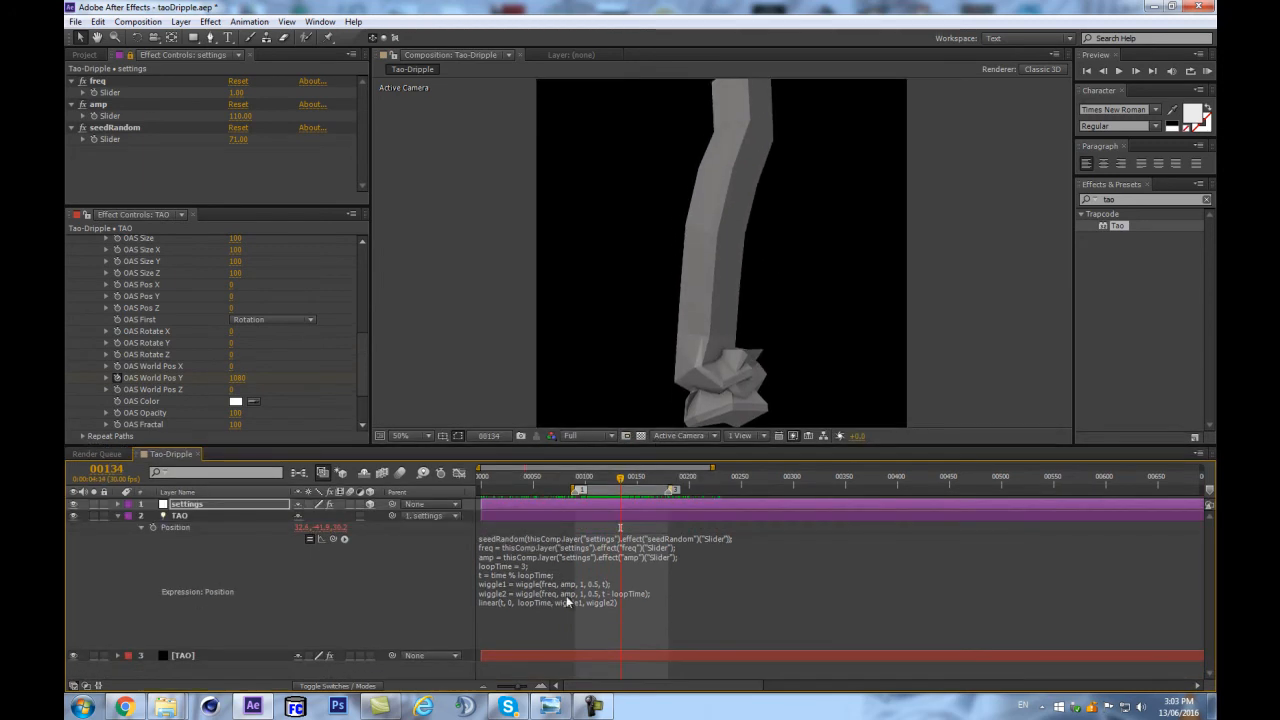
click(268, 656)
key(u)
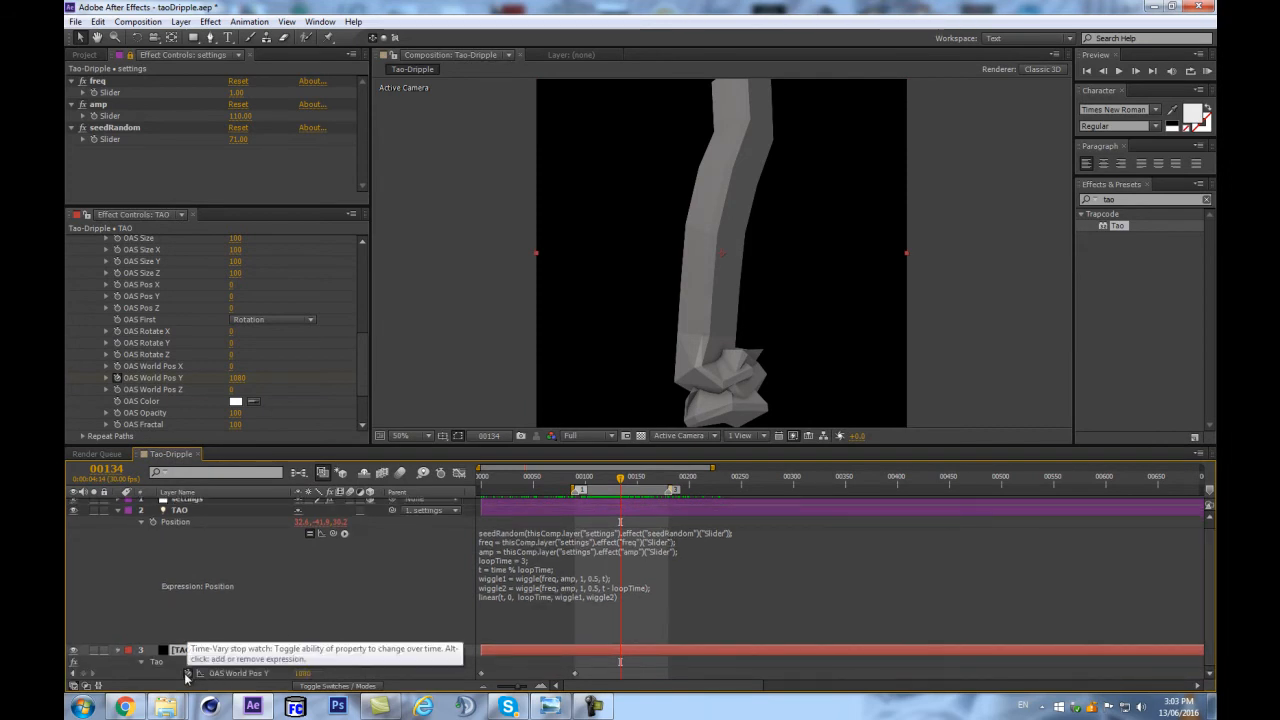
alt+click(188, 677)
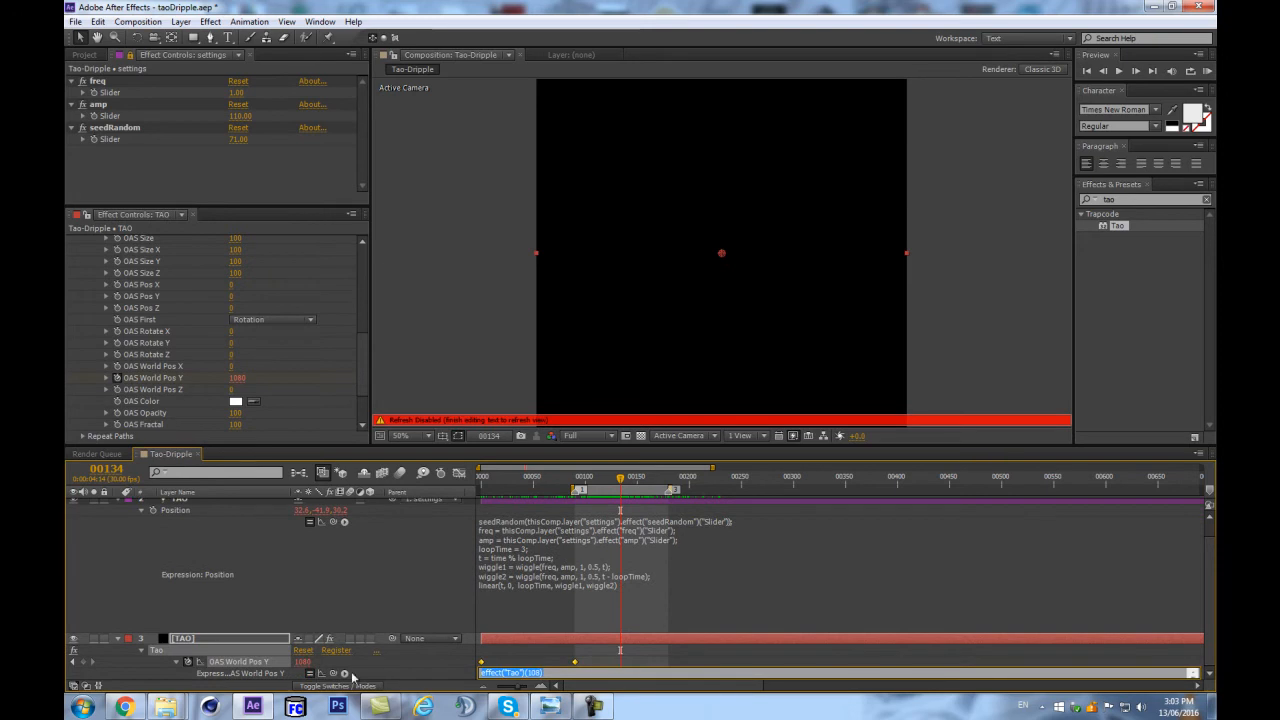
click(344, 674)
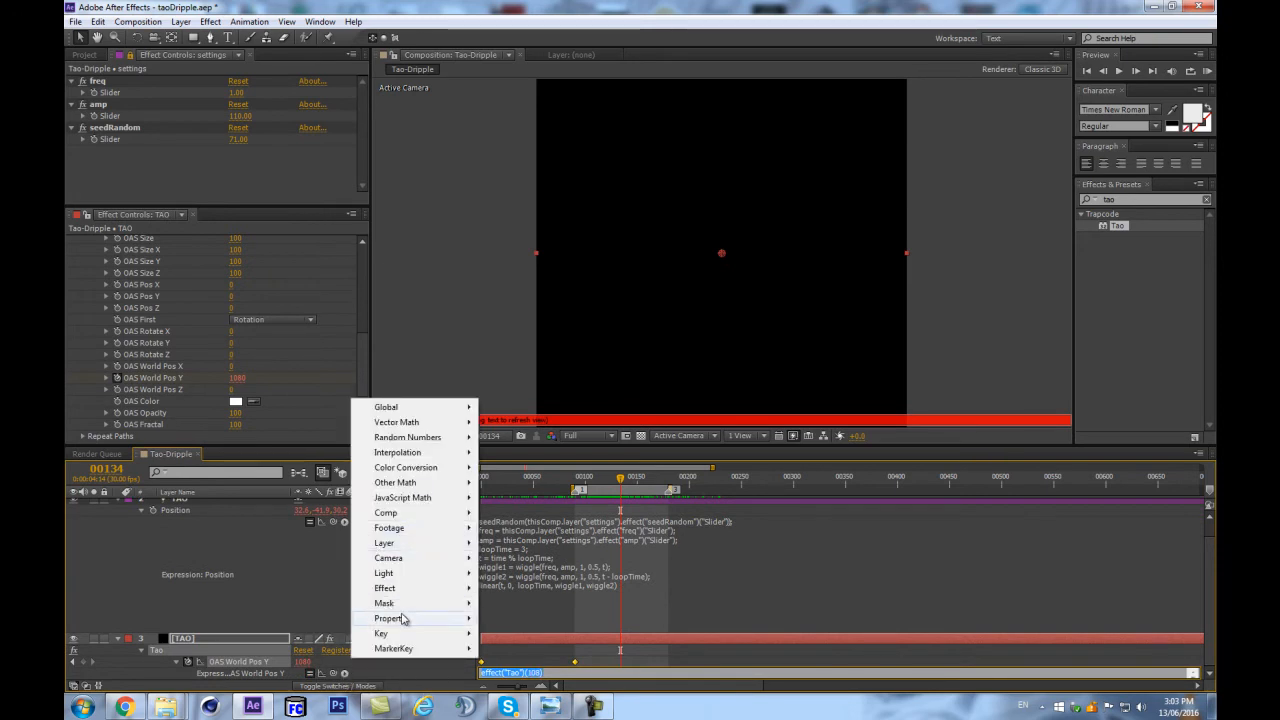
mouse_move(403, 618)
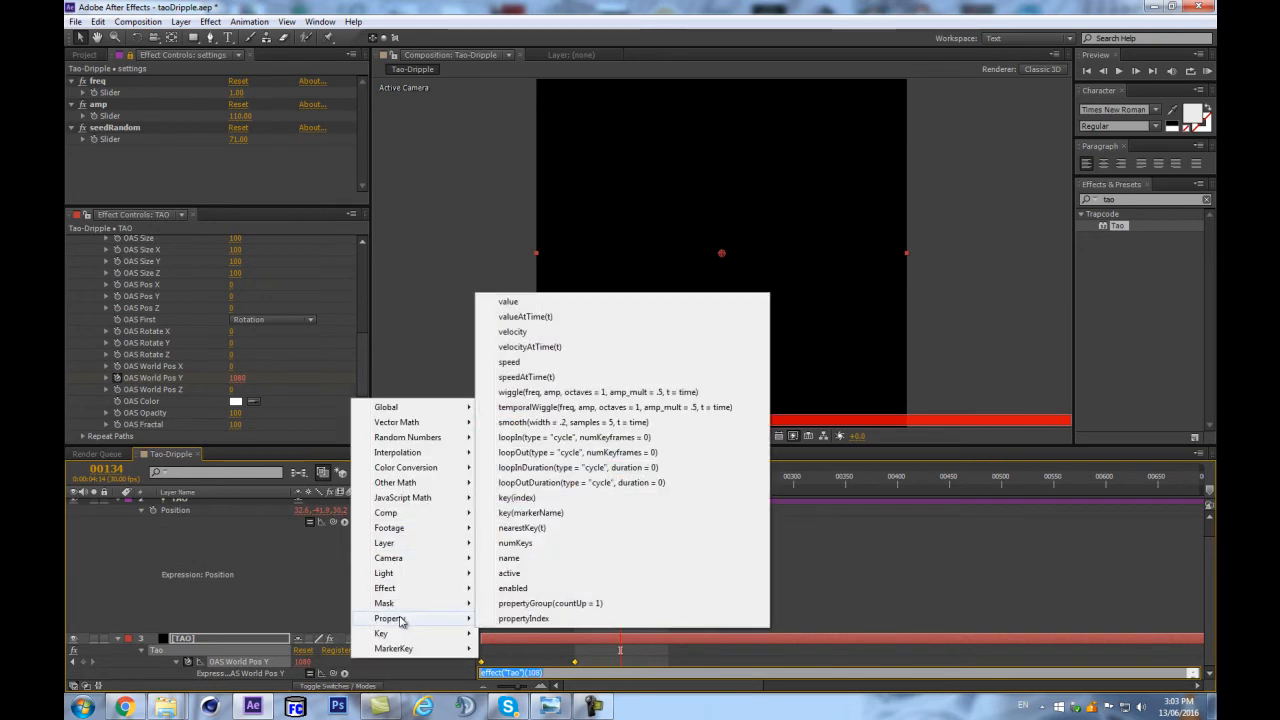
click(540, 453)
click(379, 560)
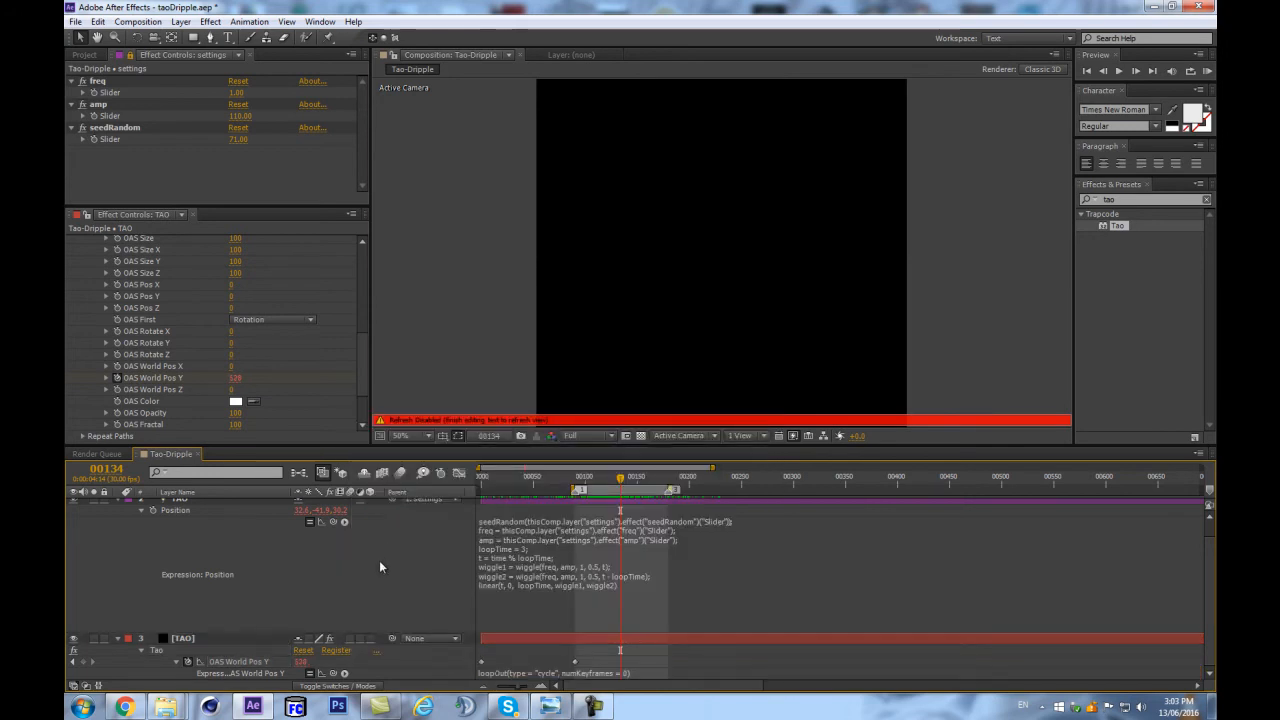
Step: Scrub between the marked frames 90 and 180 to compare the Tao shape at both ends of the loop
click(587, 480)
drag(586, 482, 666, 479)
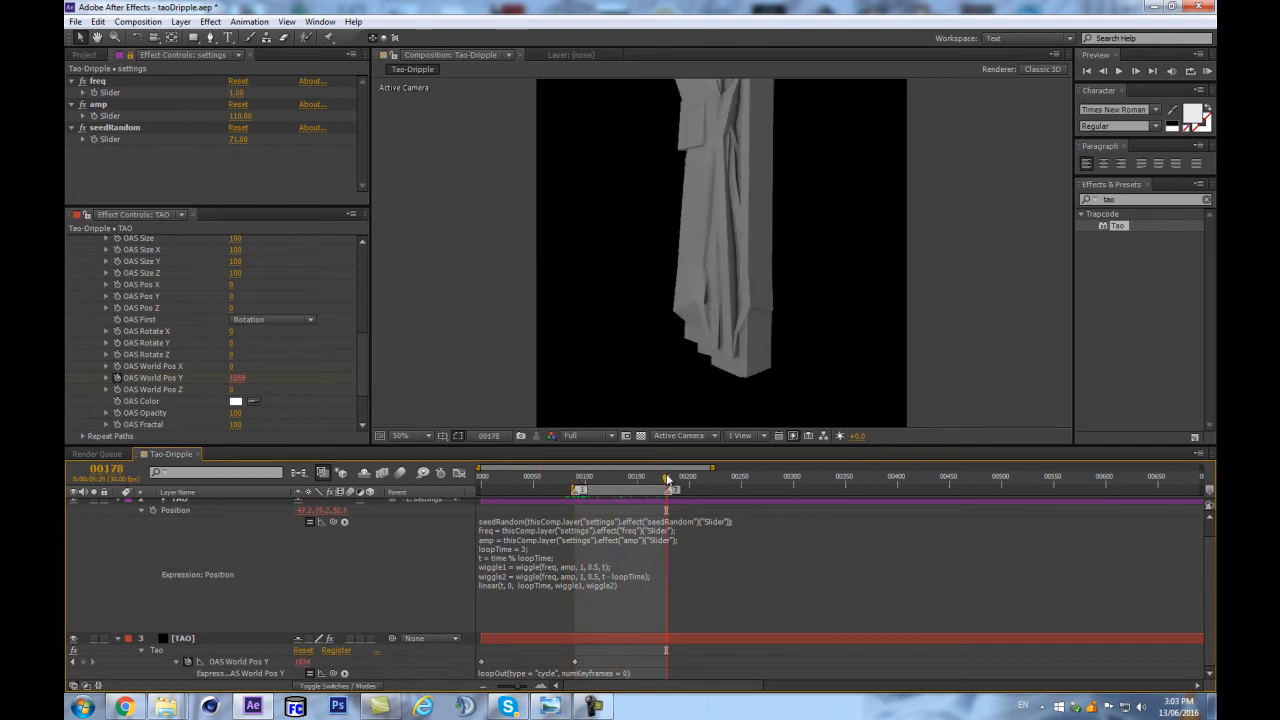
key(1)
key(3)
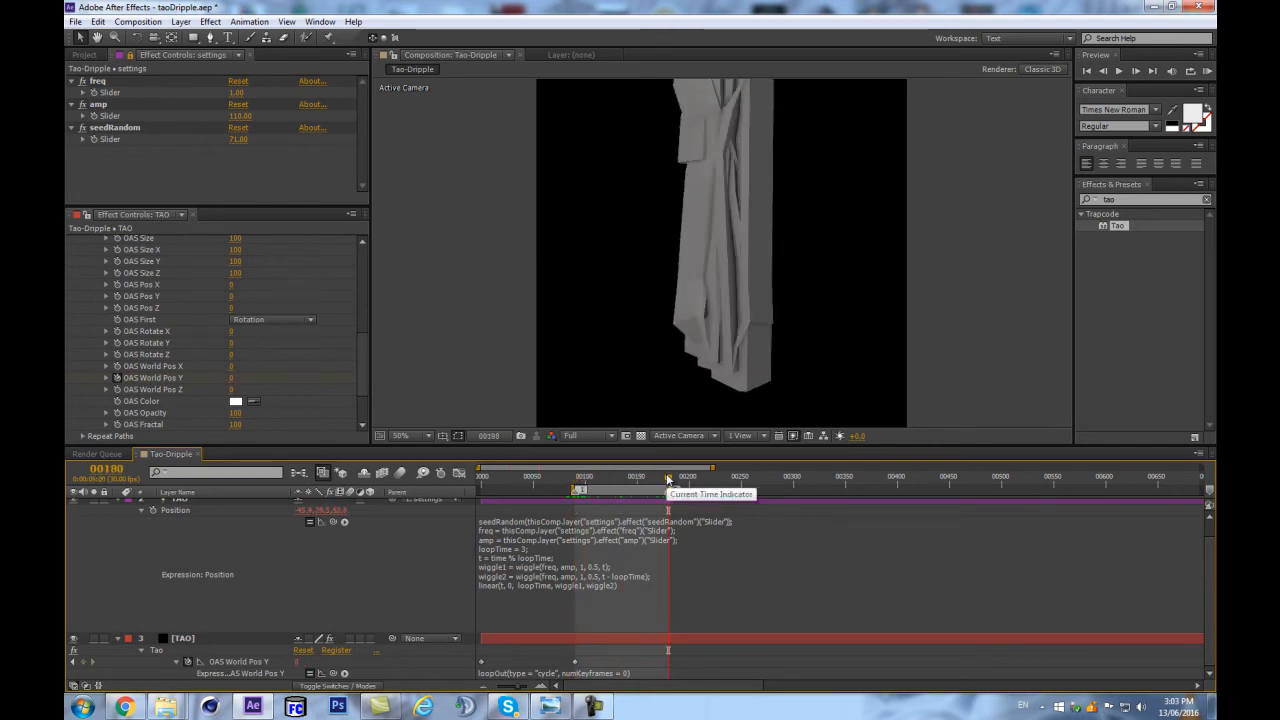
key(1)
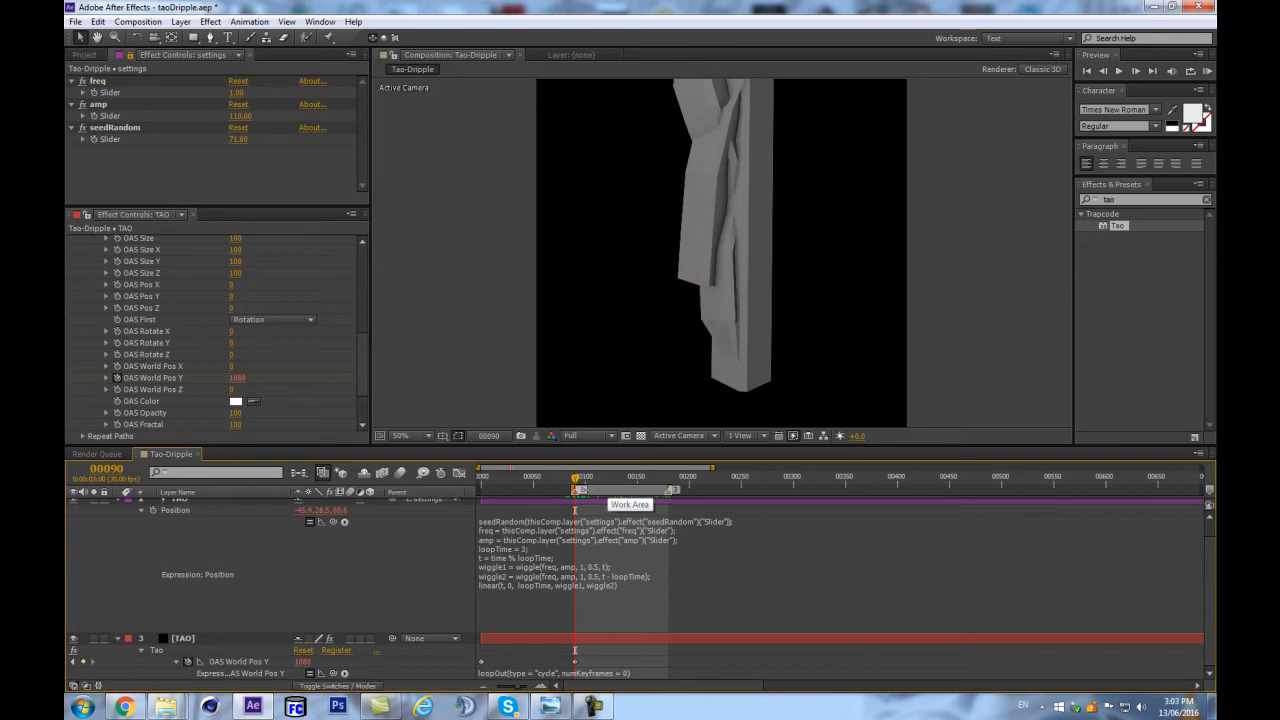
drag(576, 481, 662, 465)
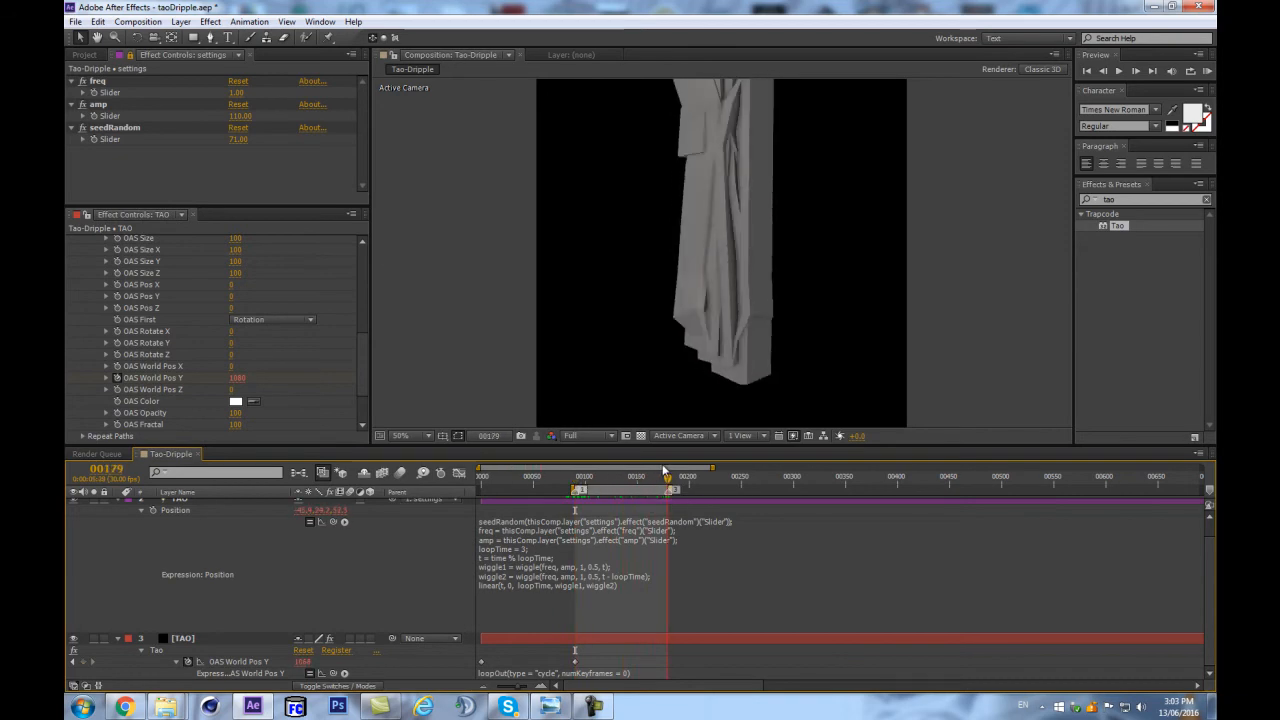
key(1)
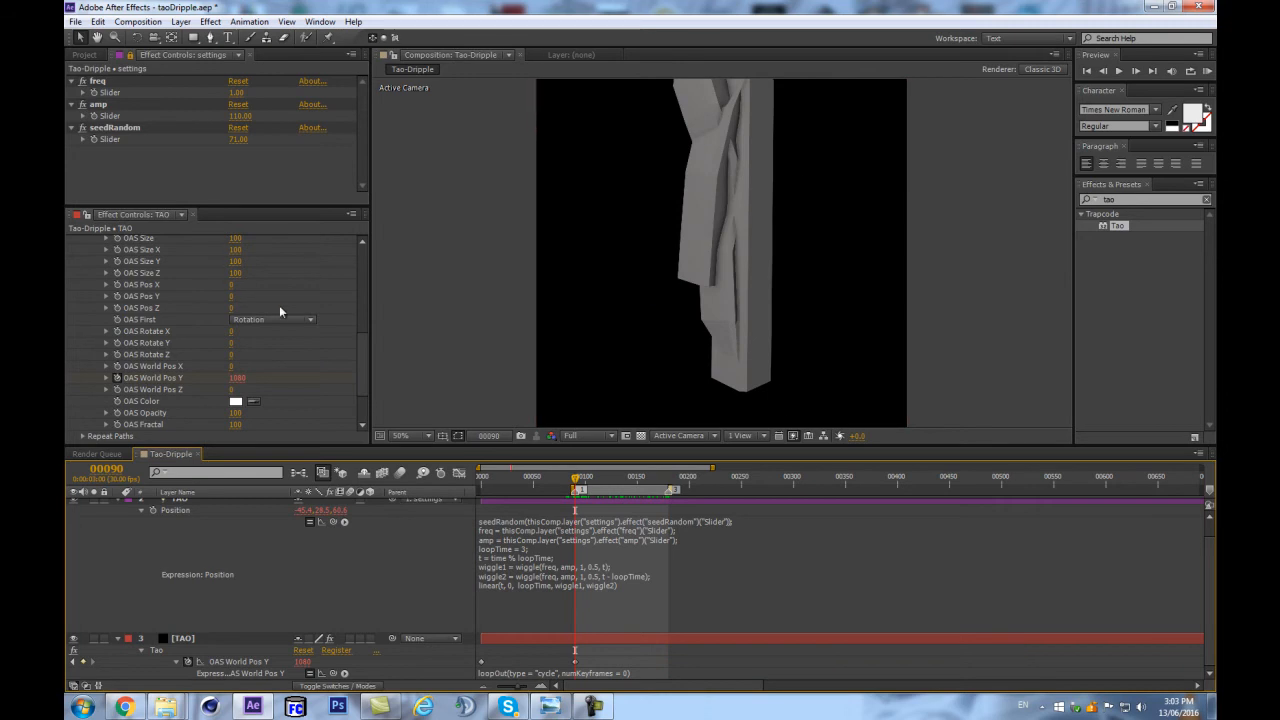
Step: Raise the number of Segments in Tao's Segment settings to about 240
scroll(280, 313, up, 3)
scroll(266, 317, up, 1)
scroll(250, 305, up, 1)
scroll(122, 316, up, 2)
scroll(114, 346, up, 4)
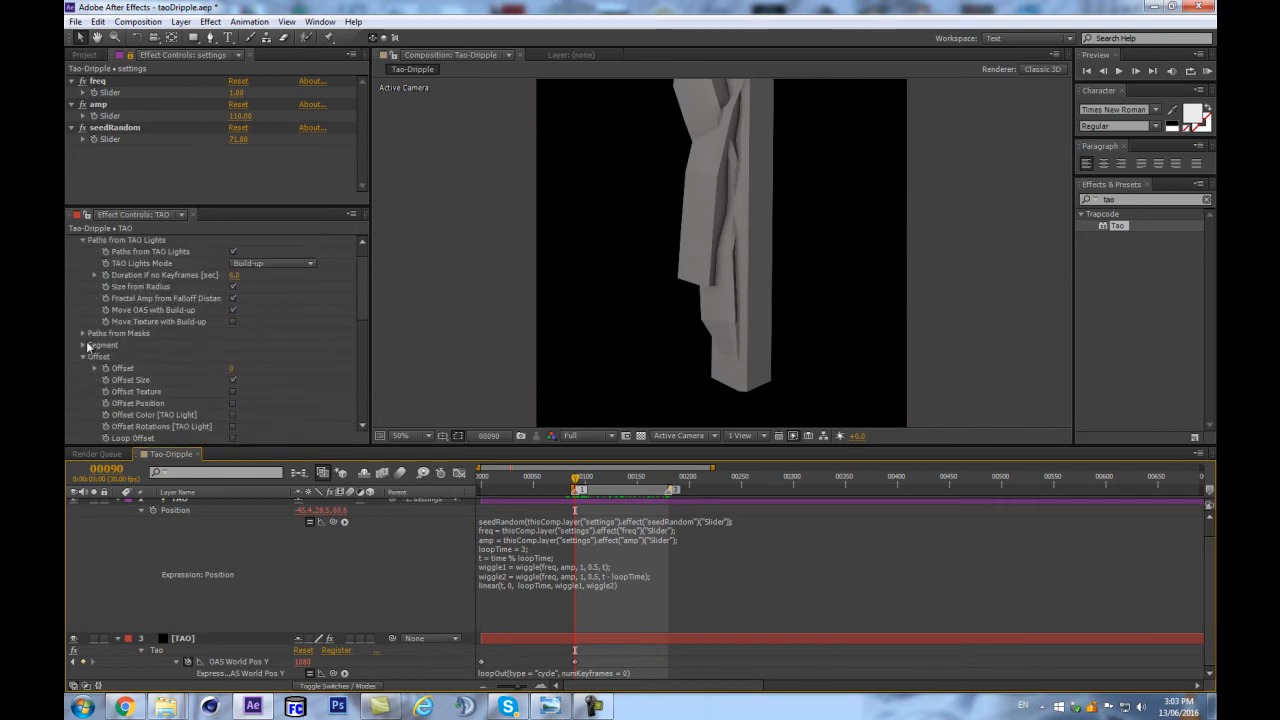
click(84, 345)
drag(233, 264, 375, 252)
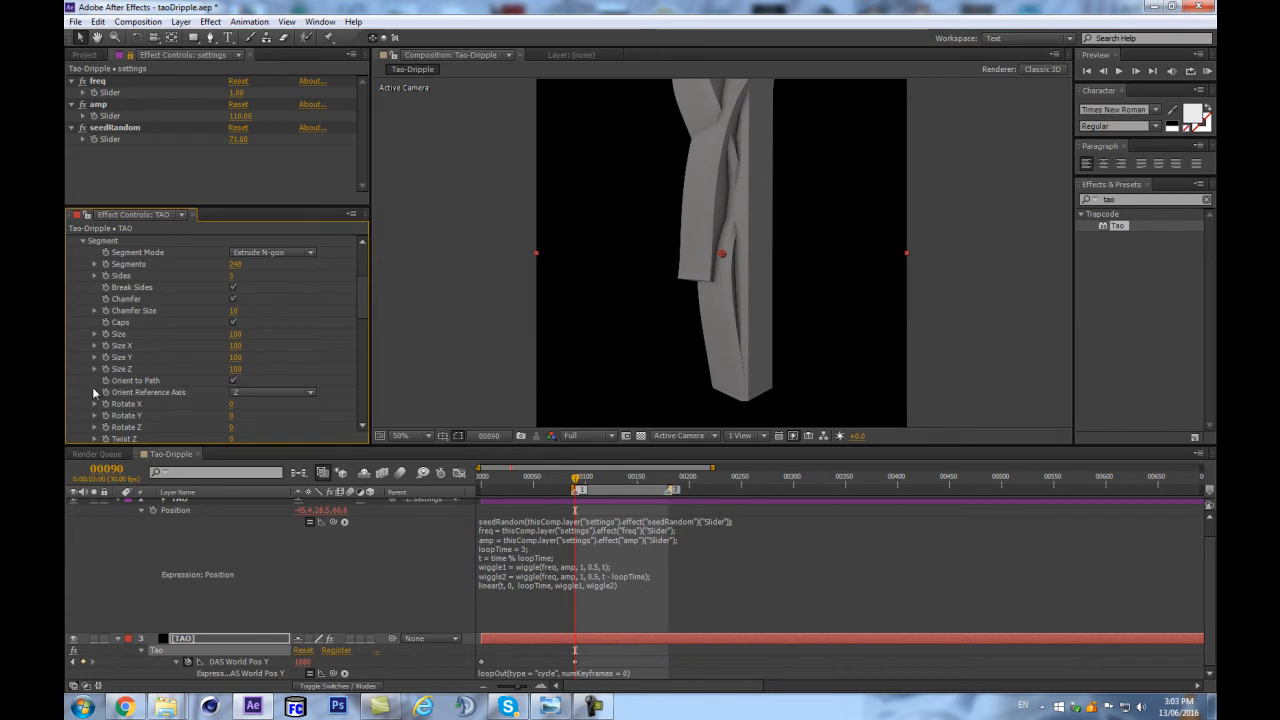
Step: Keyframe OAS Size at 100 around frame 76 and at 0 on frame 84
scroll(156, 347, down, 10)
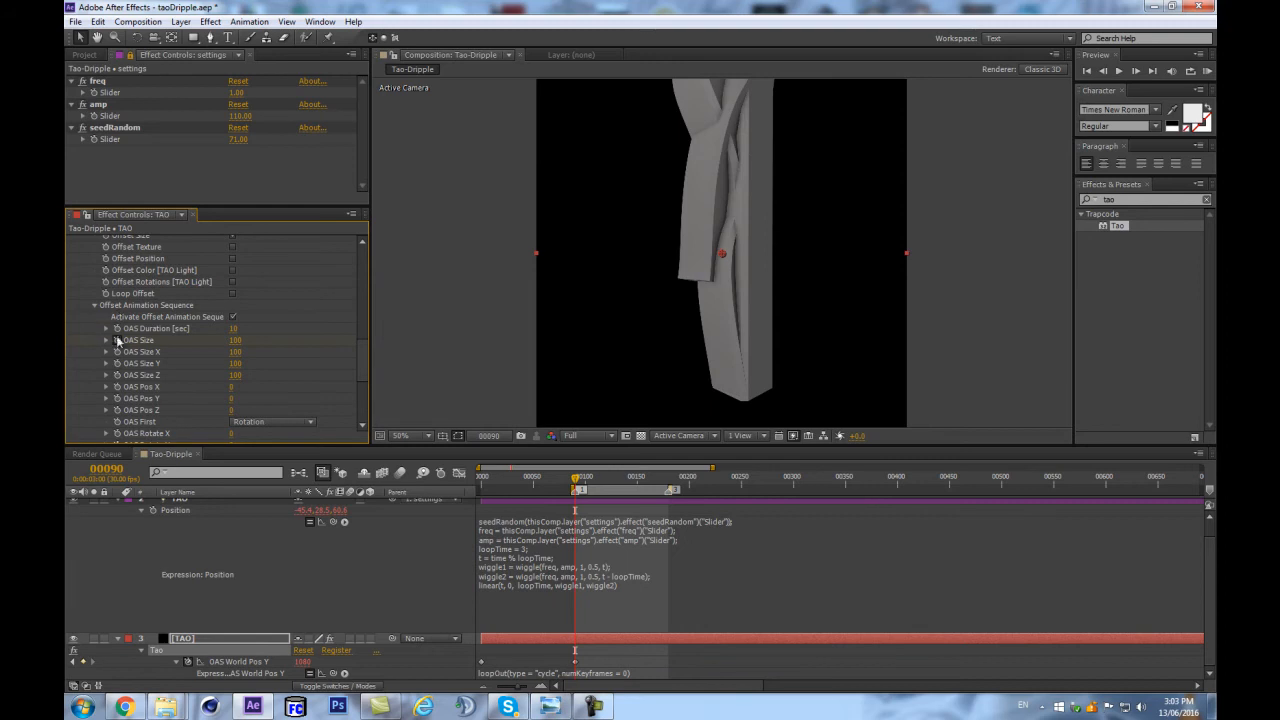
click(117, 340)
scroll(598, 652, down, 1)
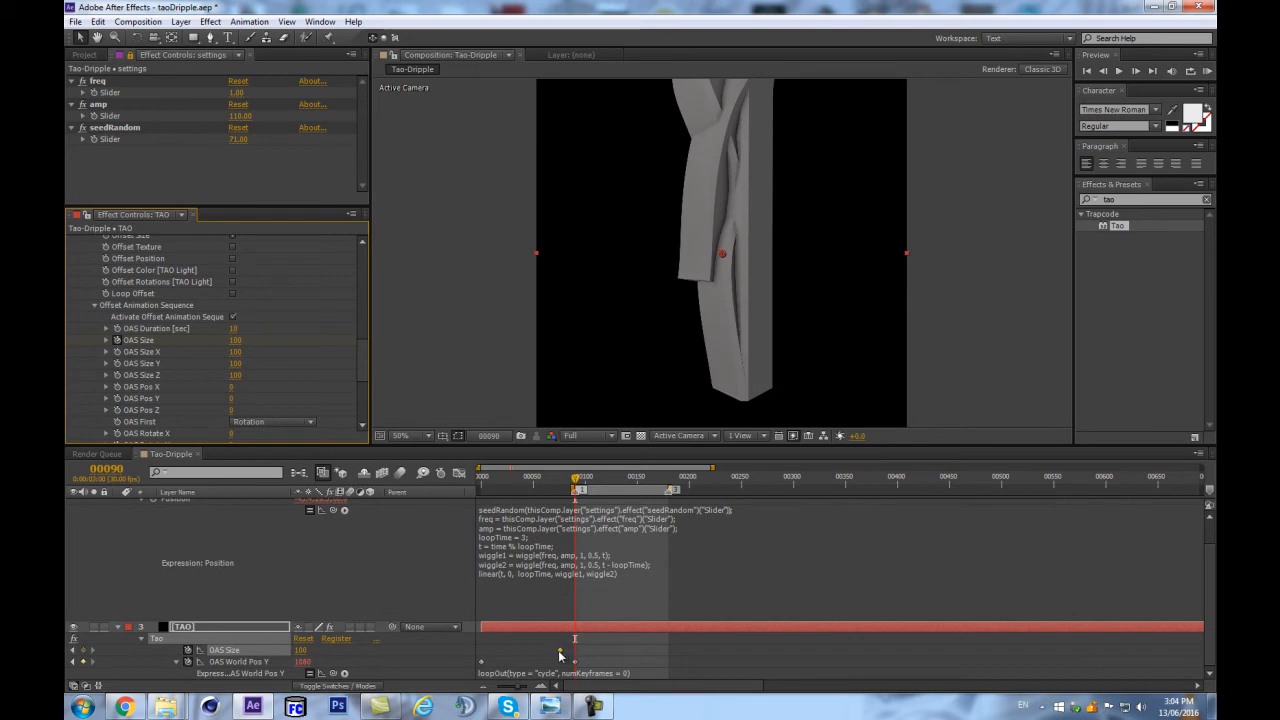
click(560, 652)
drag(572, 485, 568, 485)
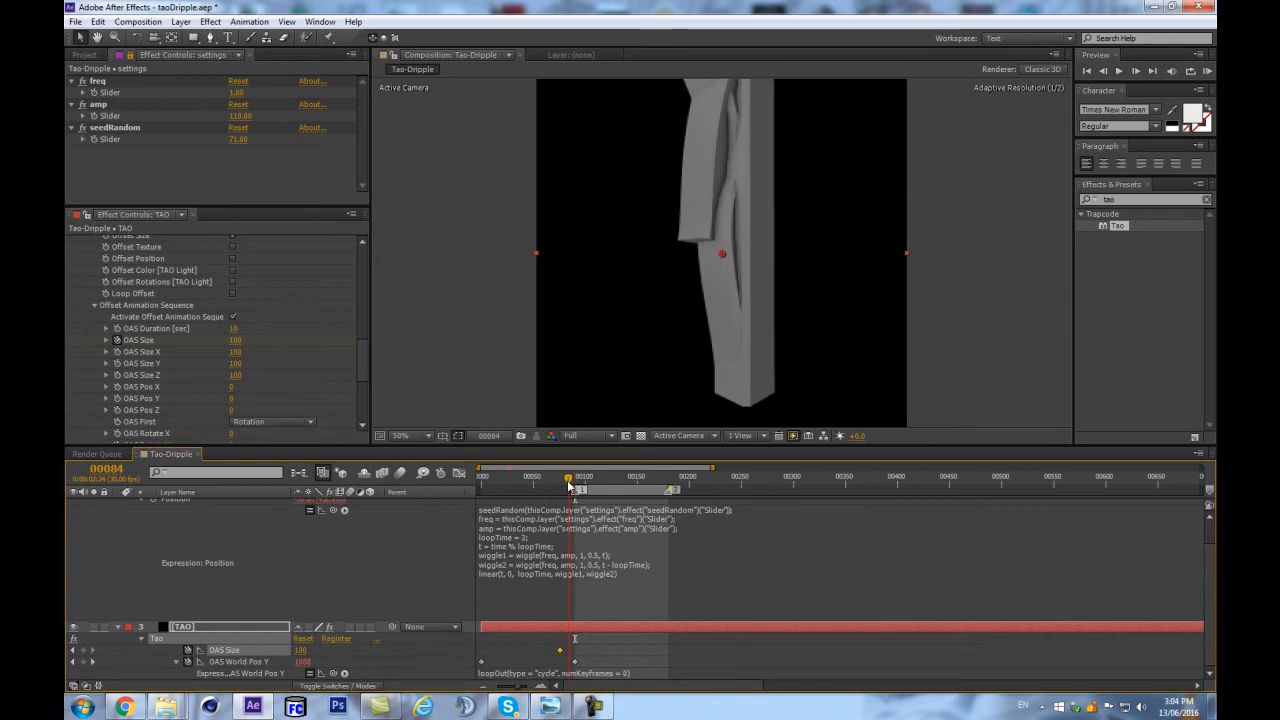
click(237, 341)
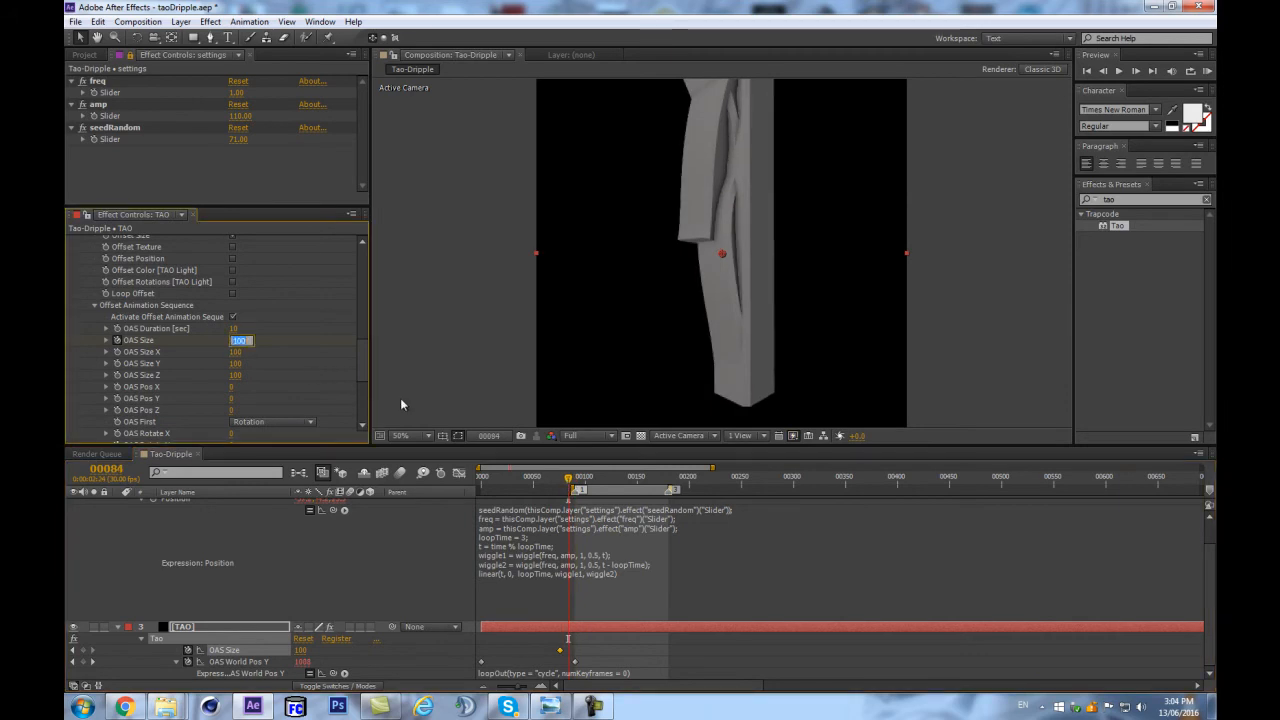
text(0)
key(Return)
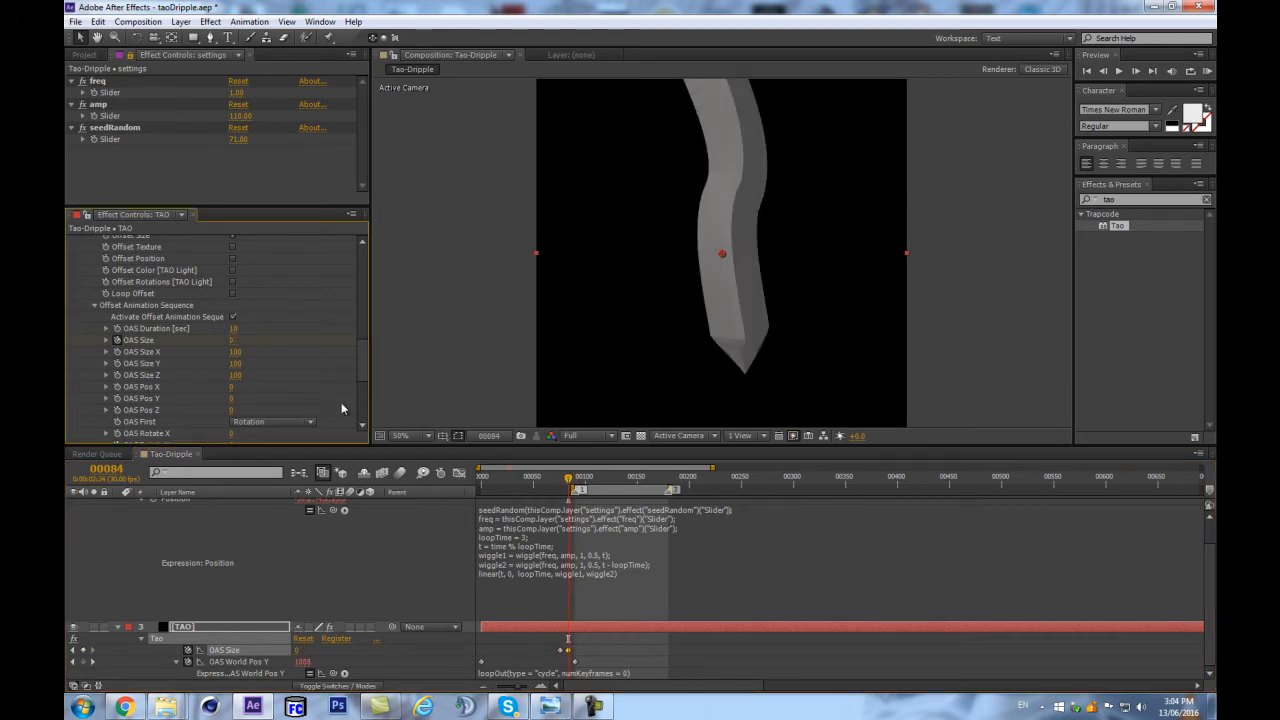
Step: Add OAS Size keyframes of 0 at frame 90 and 100 at frame 0
key(=)
key(=)
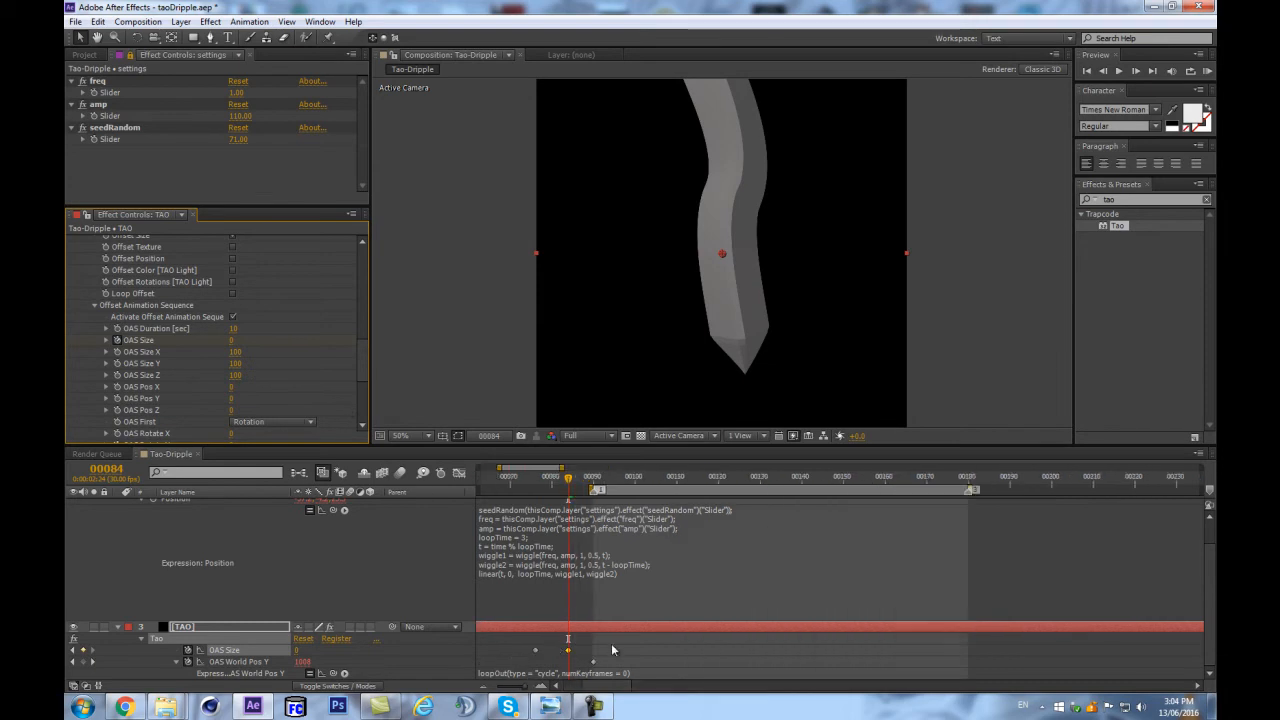
drag(598, 651, 528, 648)
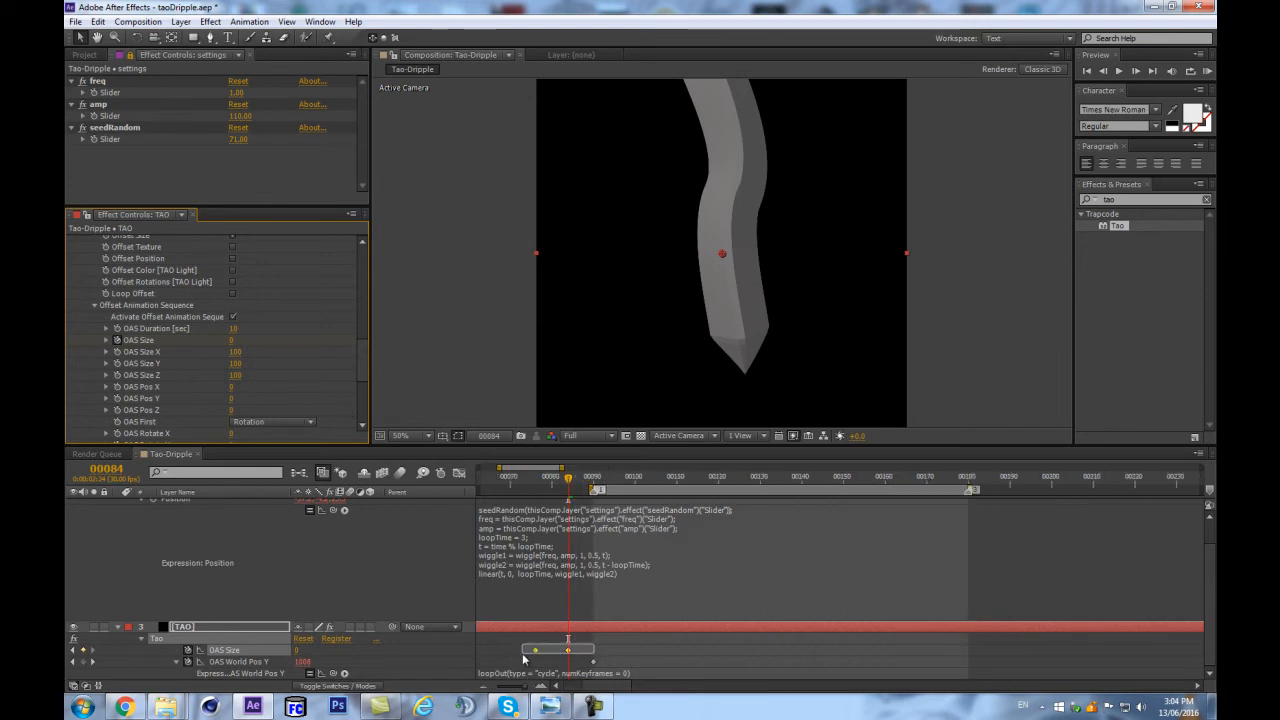
click(594, 479)
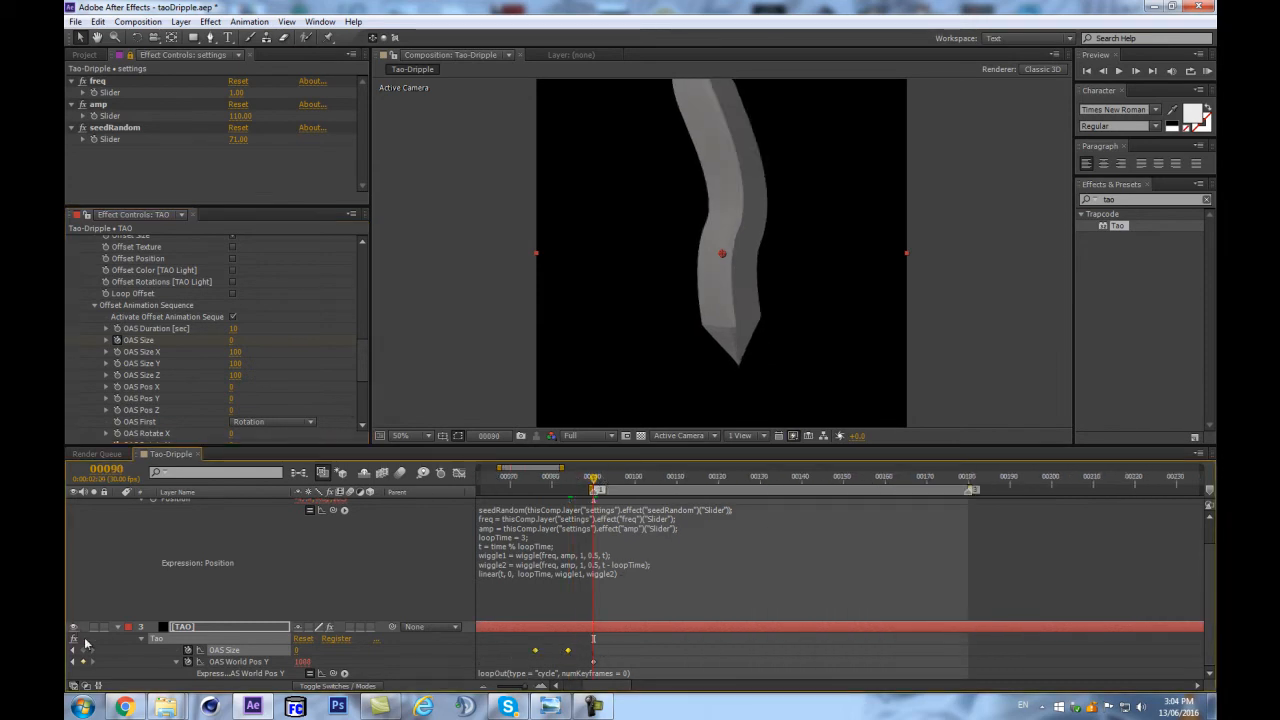
key(minus)
key(minus)
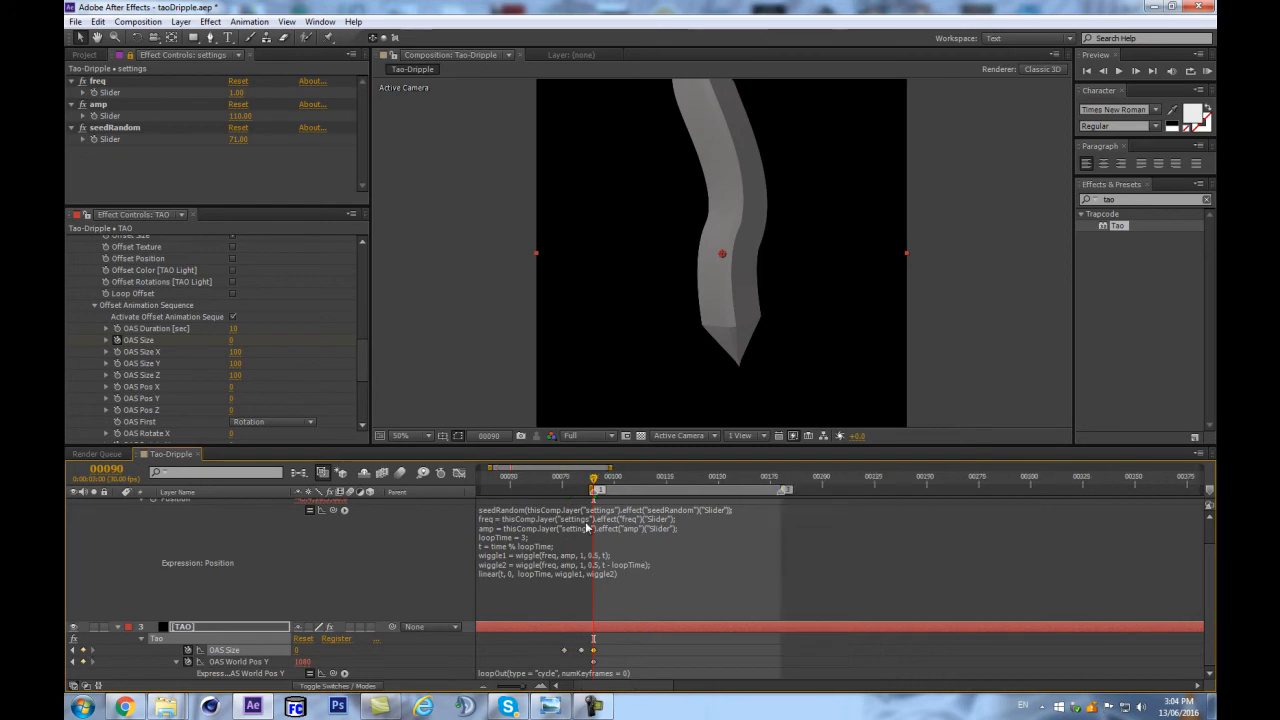
click(482, 481)
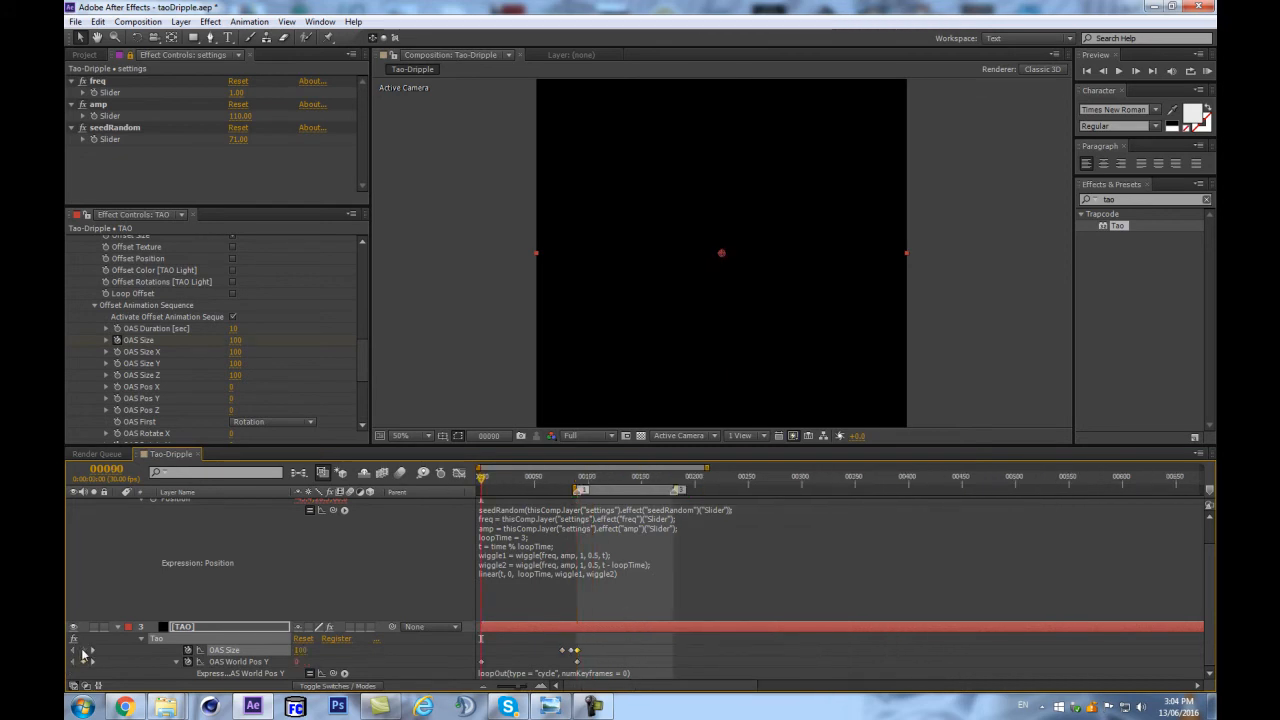
drag(525, 656, 465, 654)
Step: Copy the loopOut cycle expression from OAS World Pos Y to OAS Size and scrub through the looped animation
click(556, 675)
key(ctrl+c)
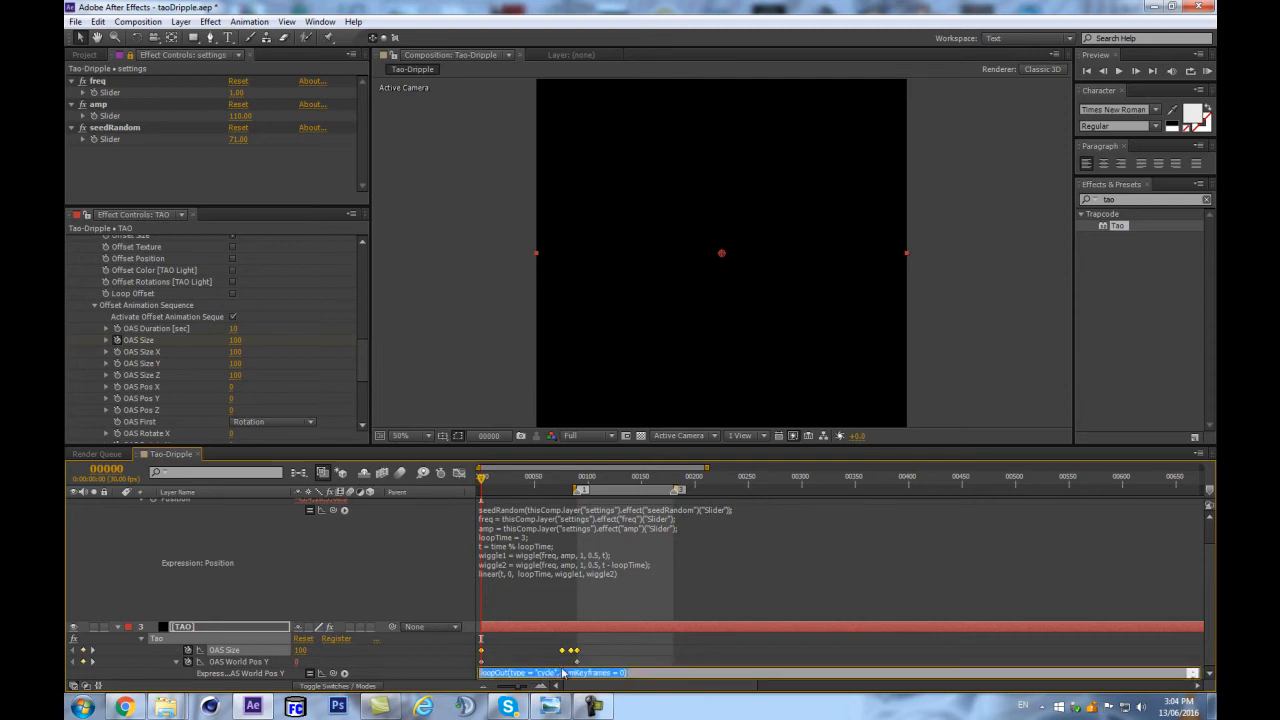
click(427, 642)
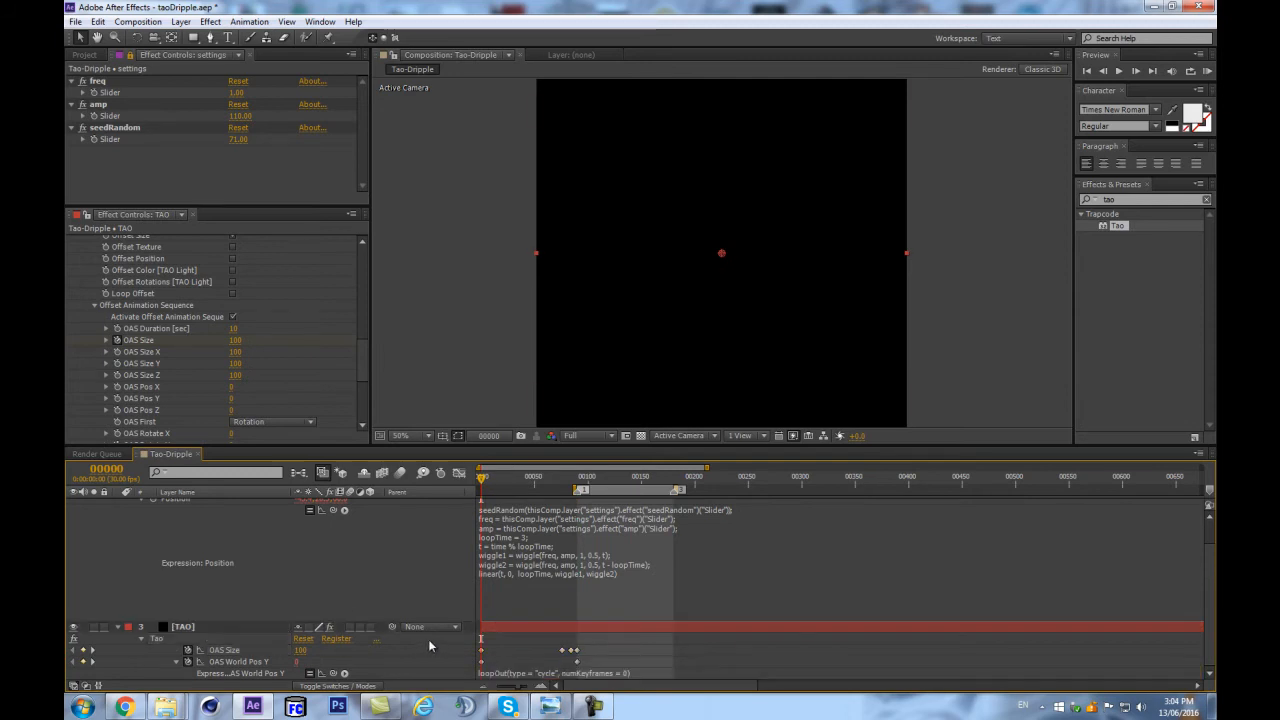
alt+click(185, 650)
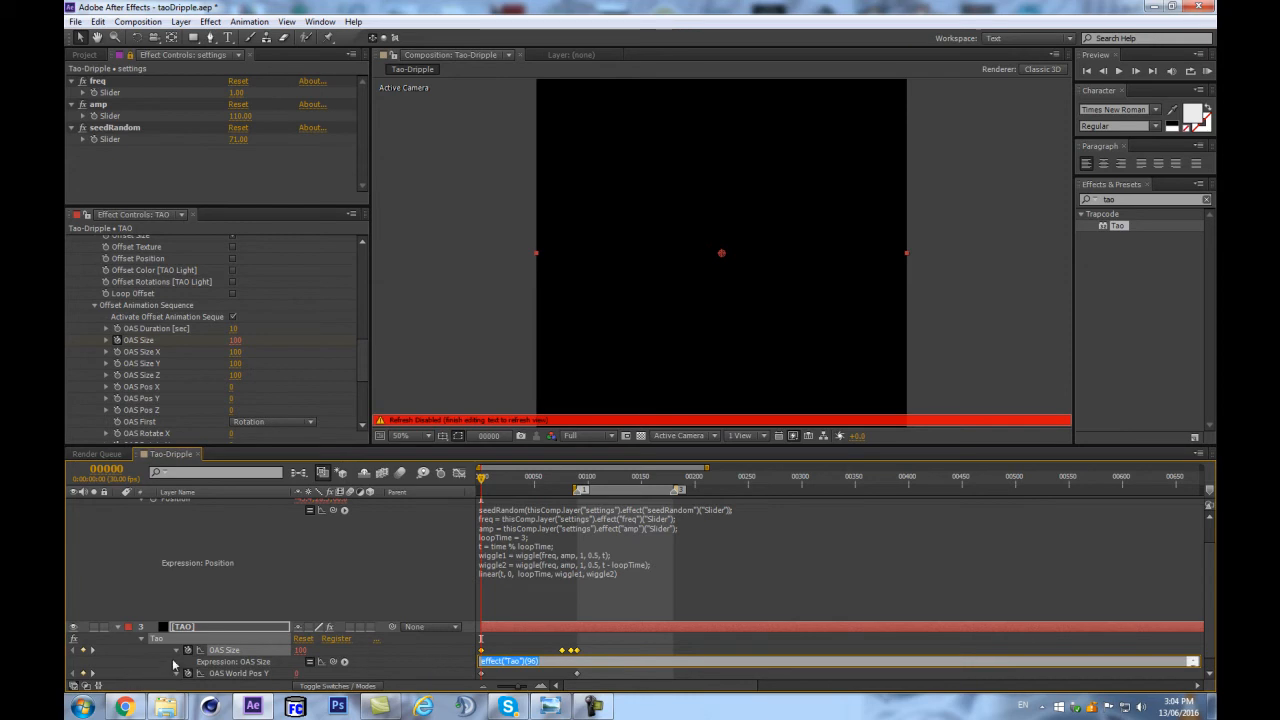
key(ctrl+v)
click(448, 654)
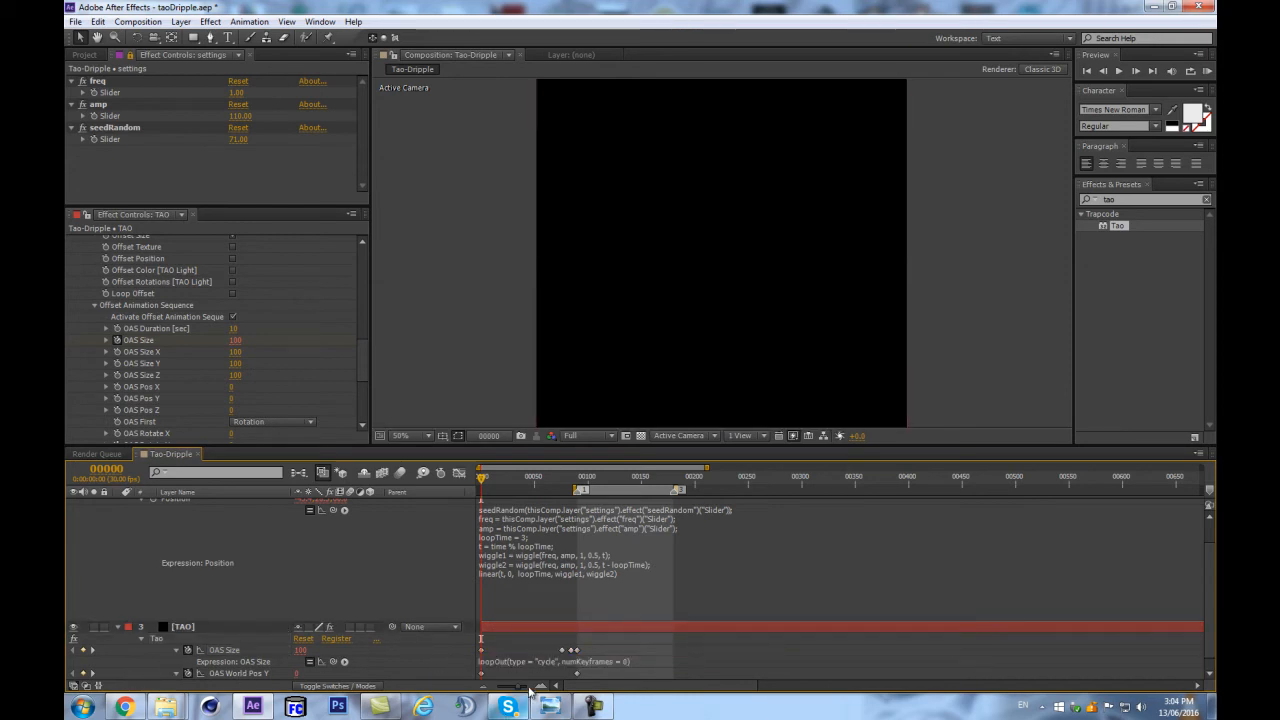
drag(562, 490, 607, 483)
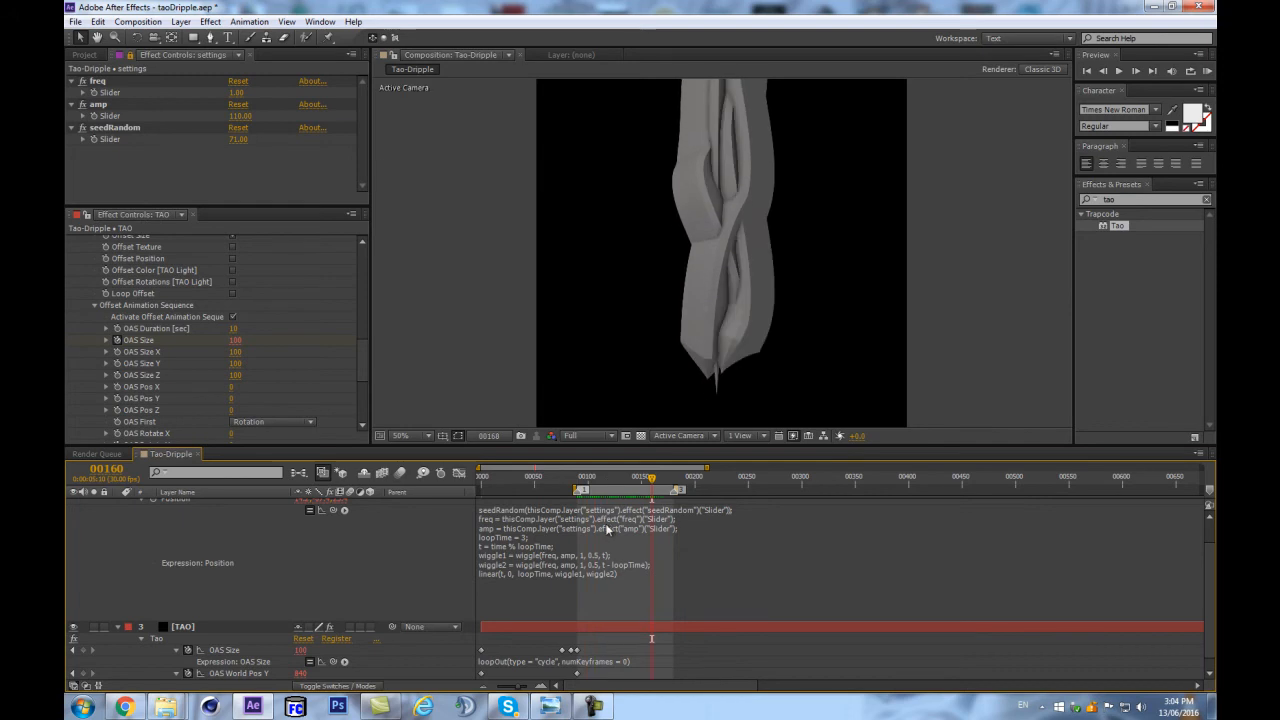
Step: Toggle the loopOut expression on OAS Size off and on to compare its effect, and preview the work area with it disabled
click(310, 662)
click(592, 706)
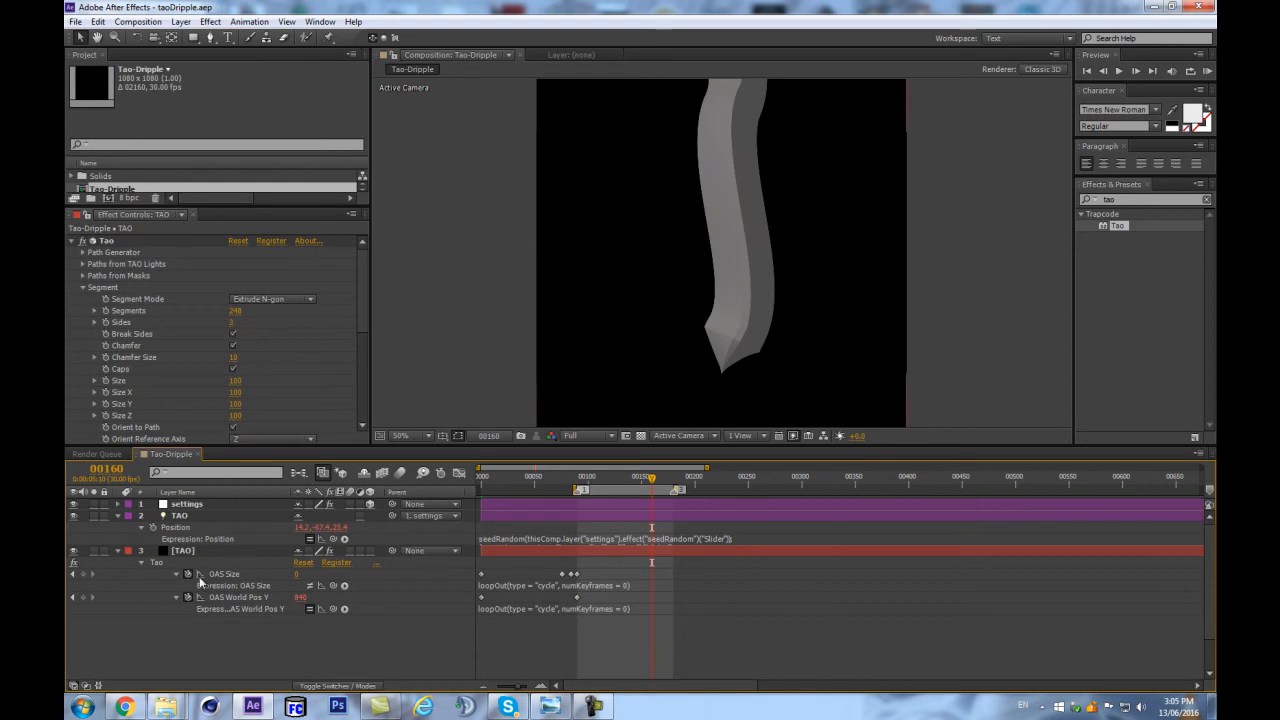
click(573, 588)
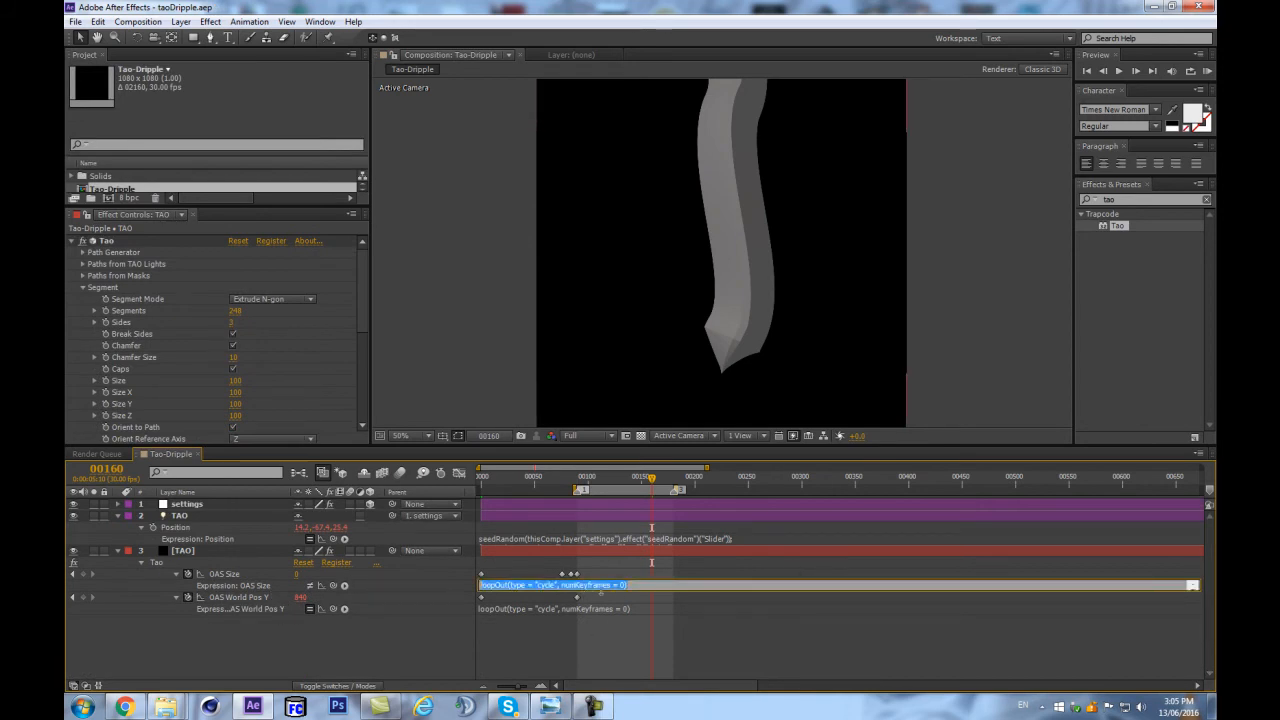
click(313, 646)
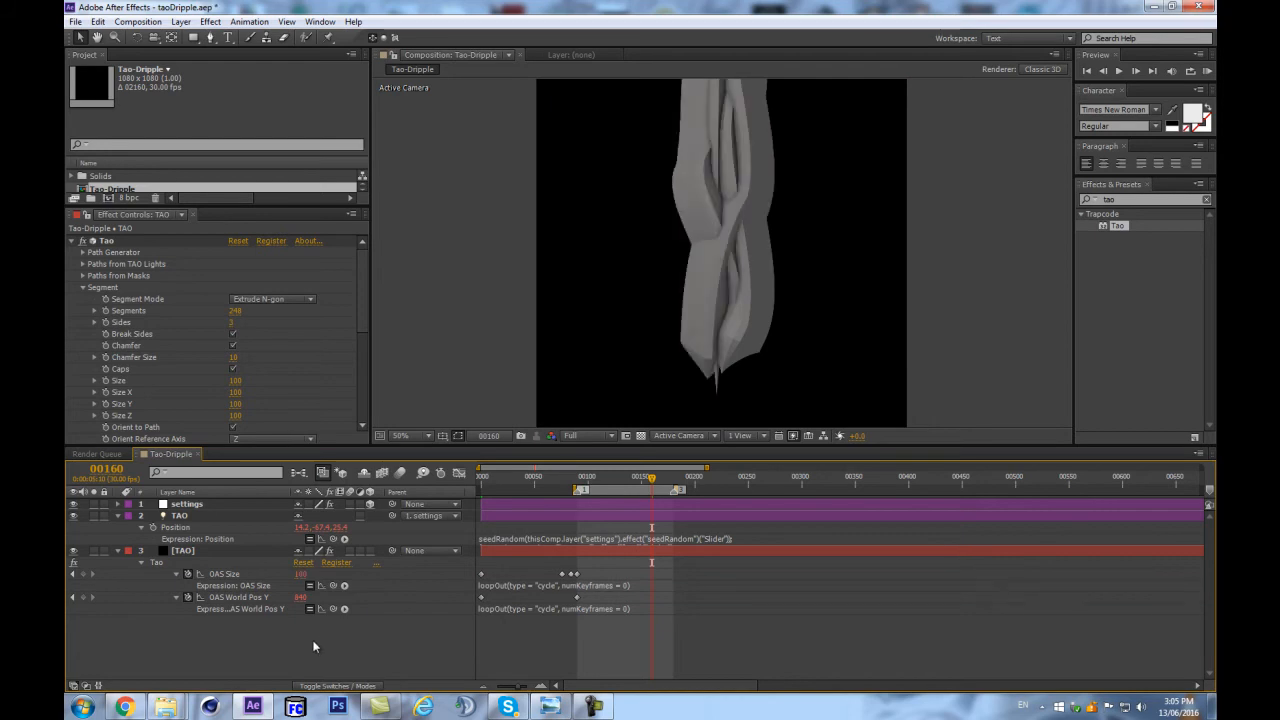
click(309, 586)
key(KP_0)
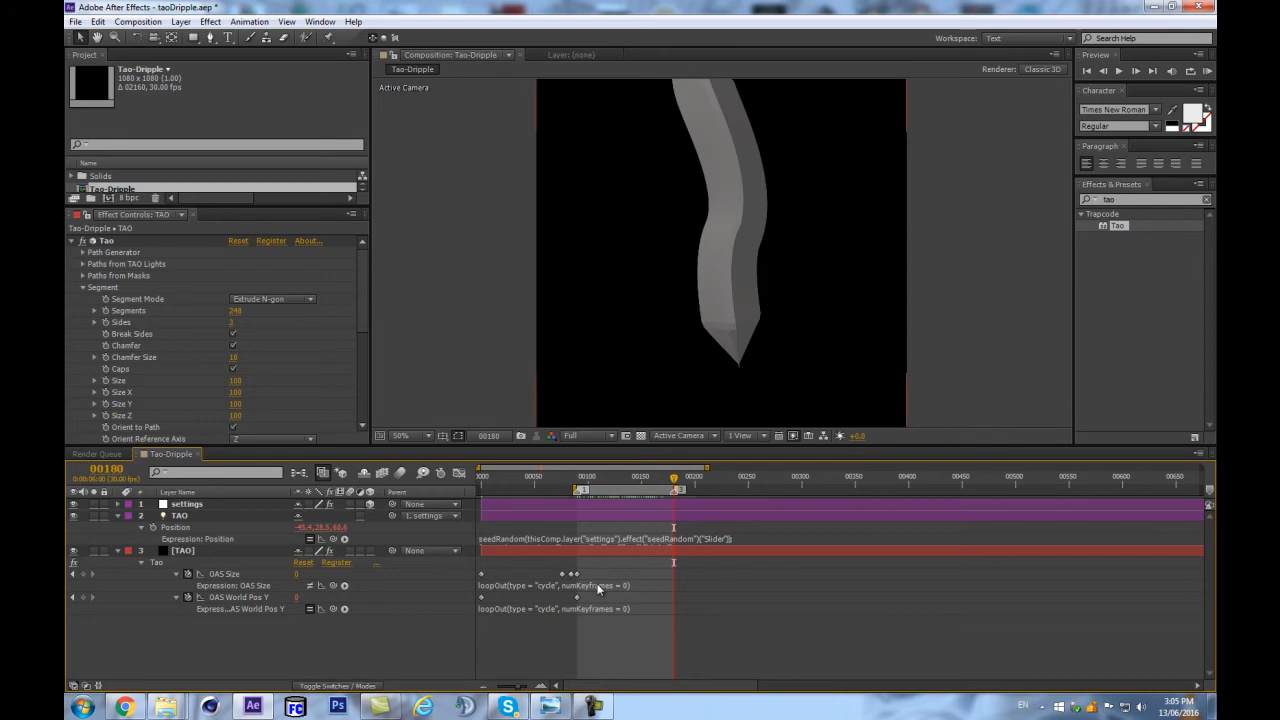
Step: Remove the loopOut expression from OAS Size and scrub to frame 193
click(602, 585)
click(446, 634)
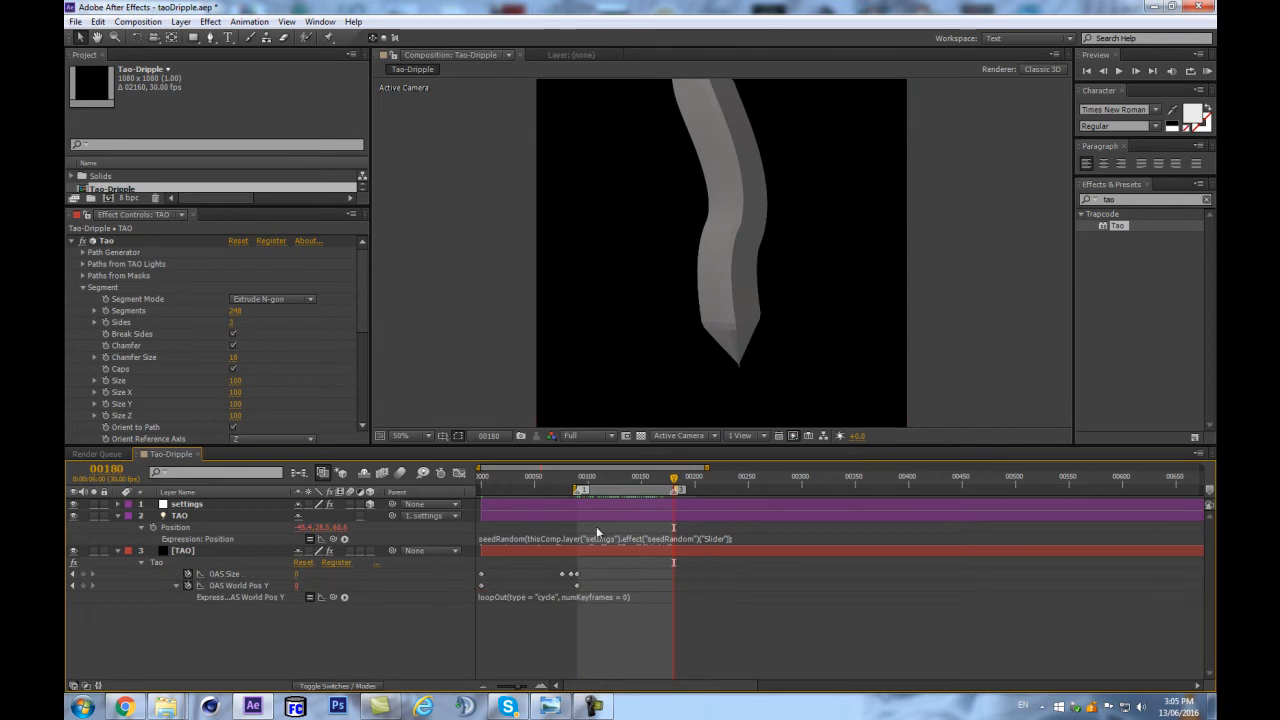
drag(646, 479, 687, 478)
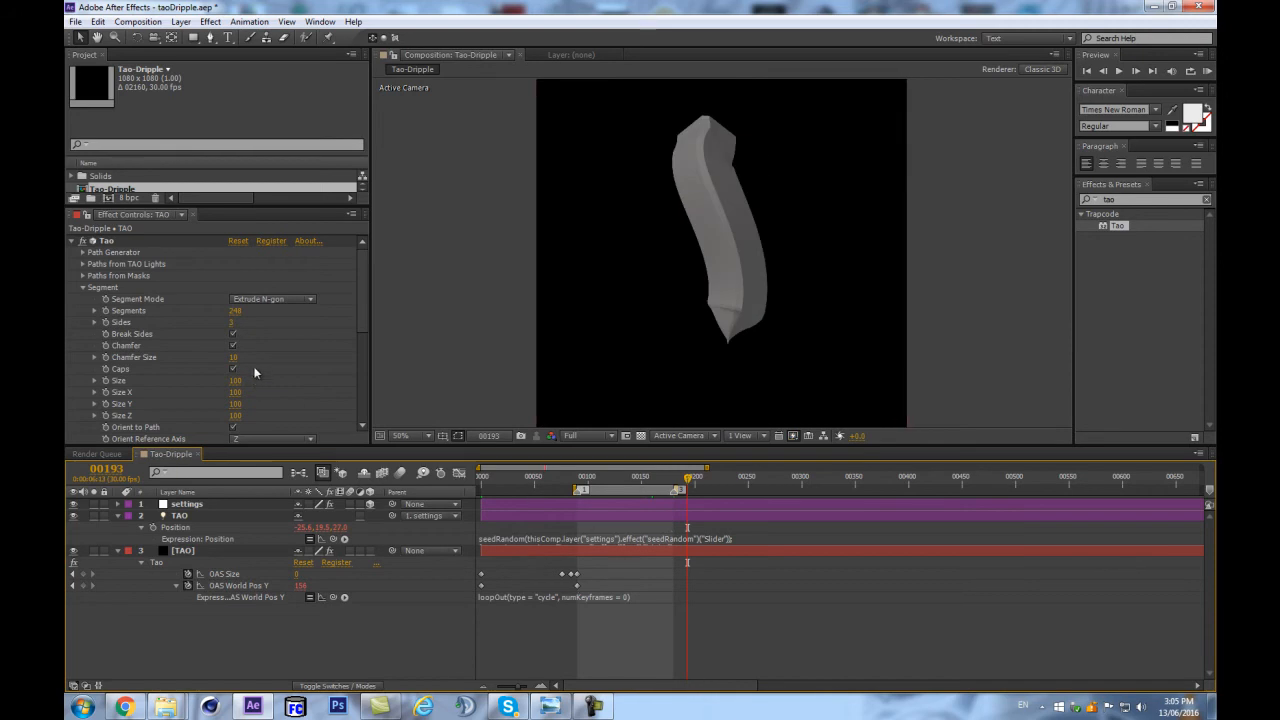
Step: Set OAS Duration to 6 seconds in Tao's Offset Animation Sequence settings
scroll(81, 288, down, 5)
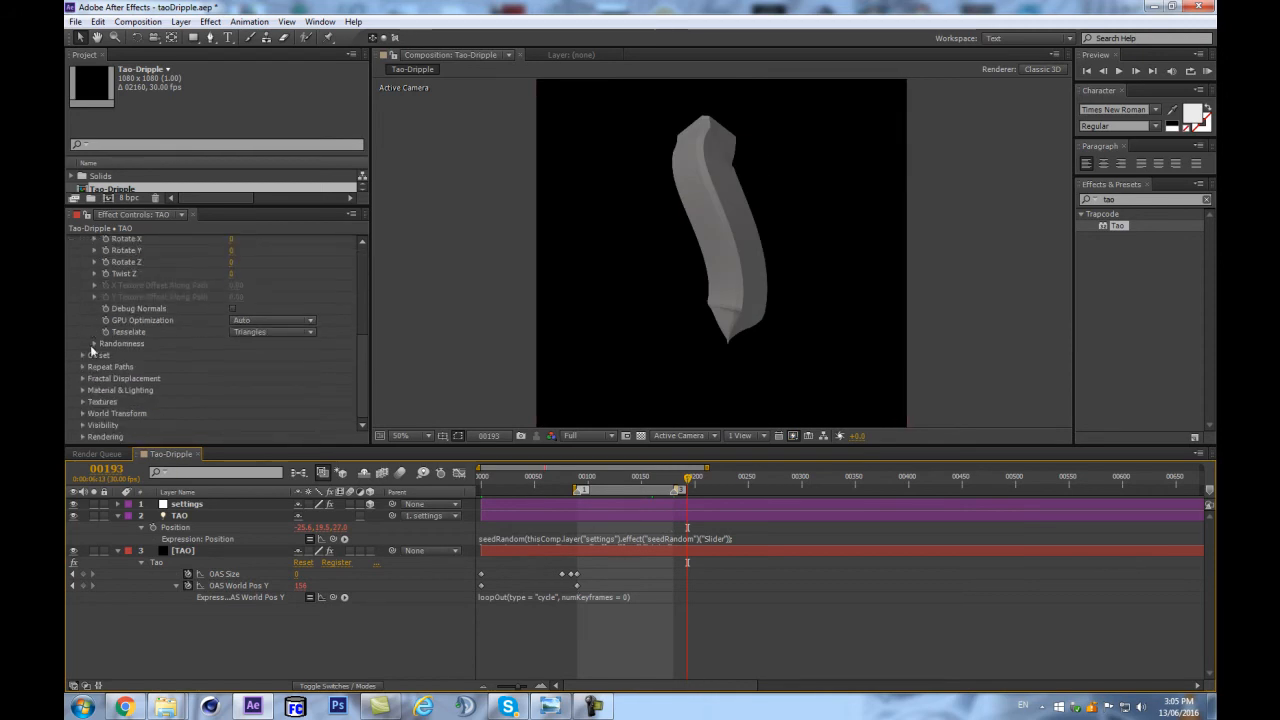
click(83, 356)
click(93, 357)
scroll(244, 327, down, 3)
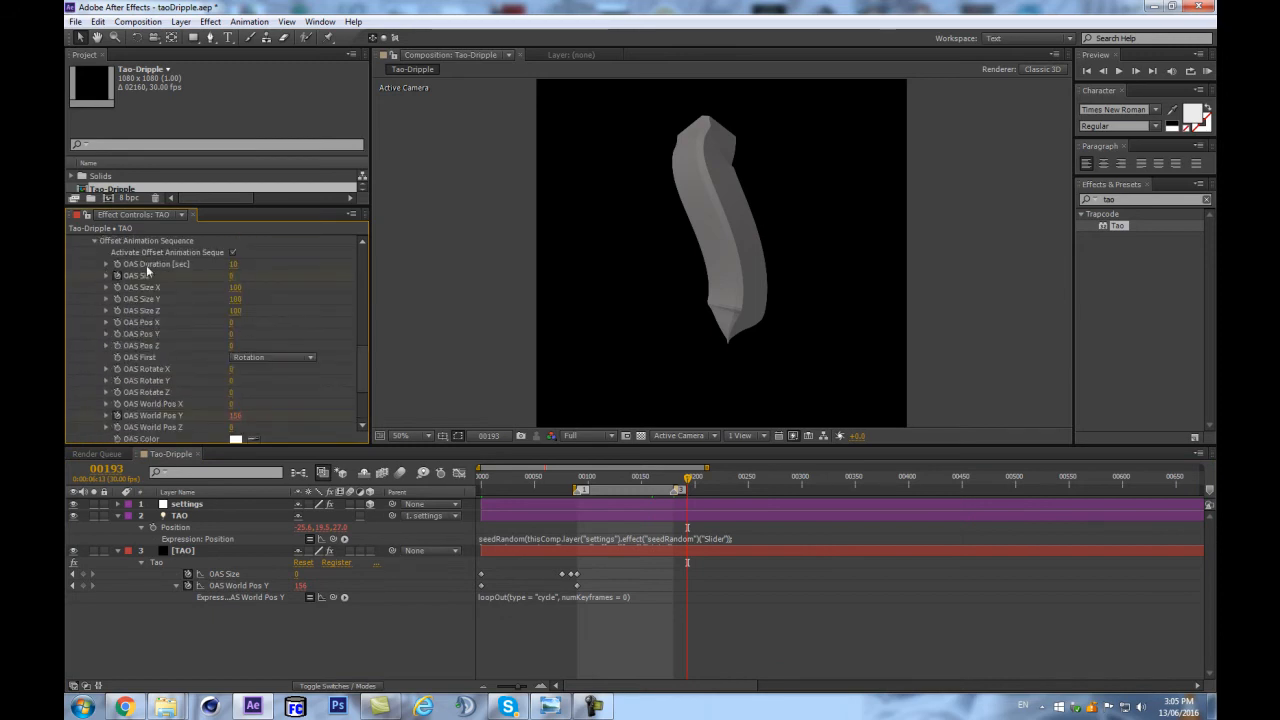
click(236, 265)
drag(362, 351, 364, 334)
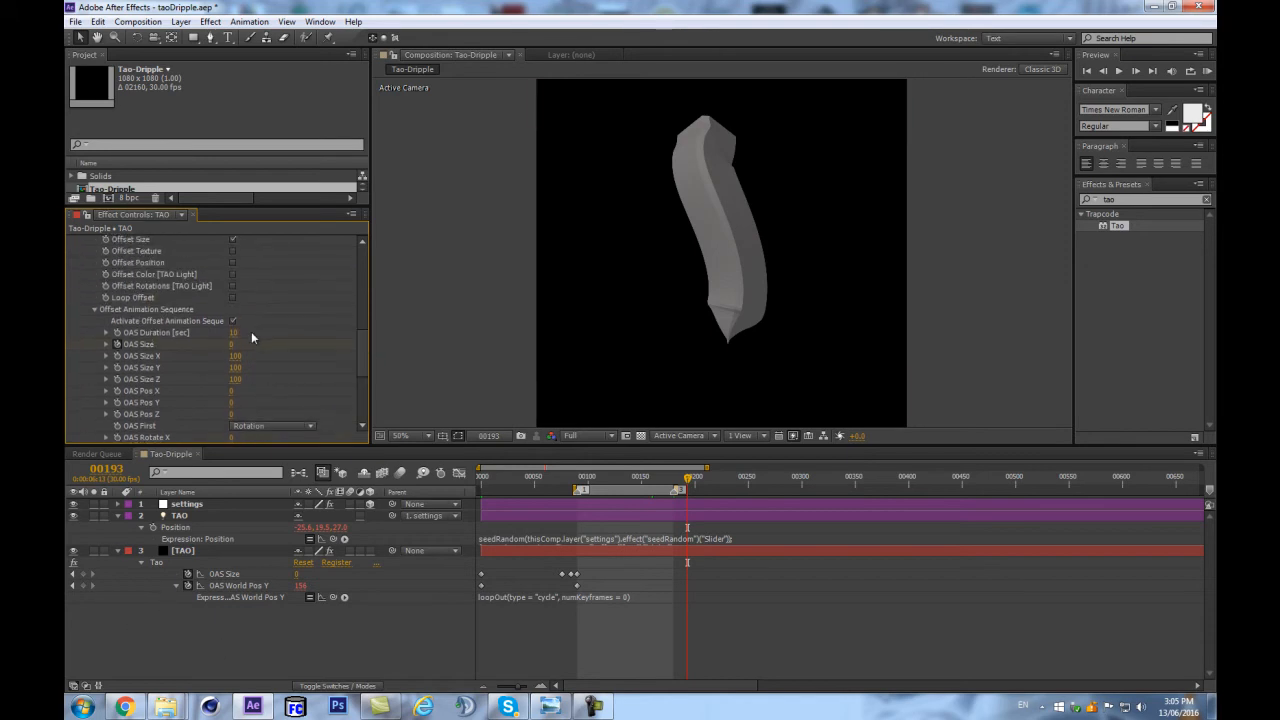
click(233, 332)
text(6)
key(Return)
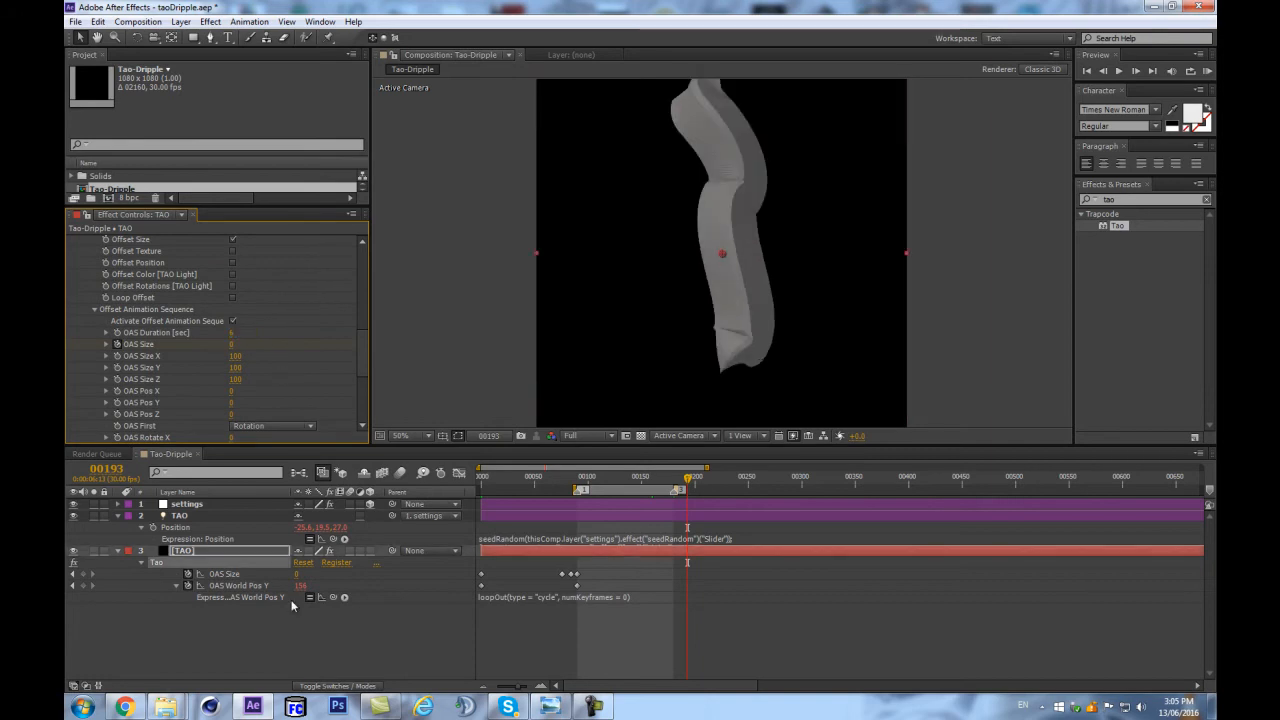
Step: Compare the strand at the loop's start and end, frames 90 and 180, and preview the work area
drag(635, 478, 577, 475)
key(=)
key(=)
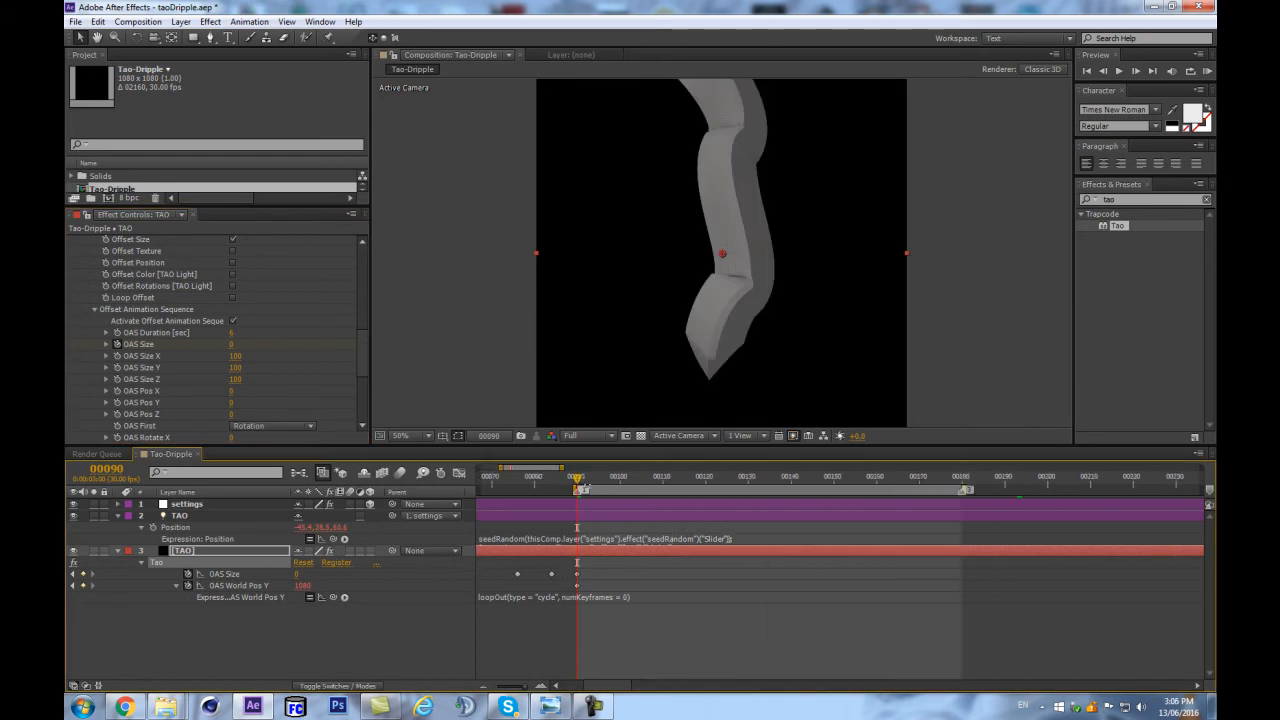
key(3)
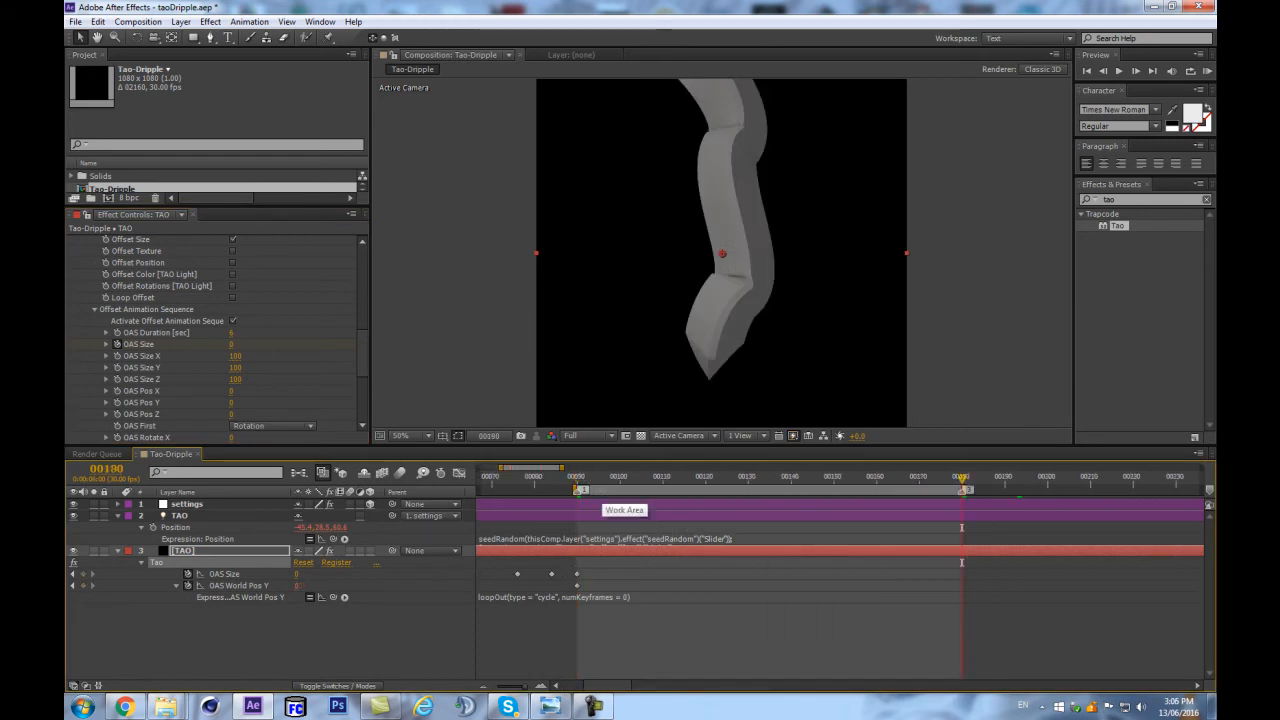
key(1)
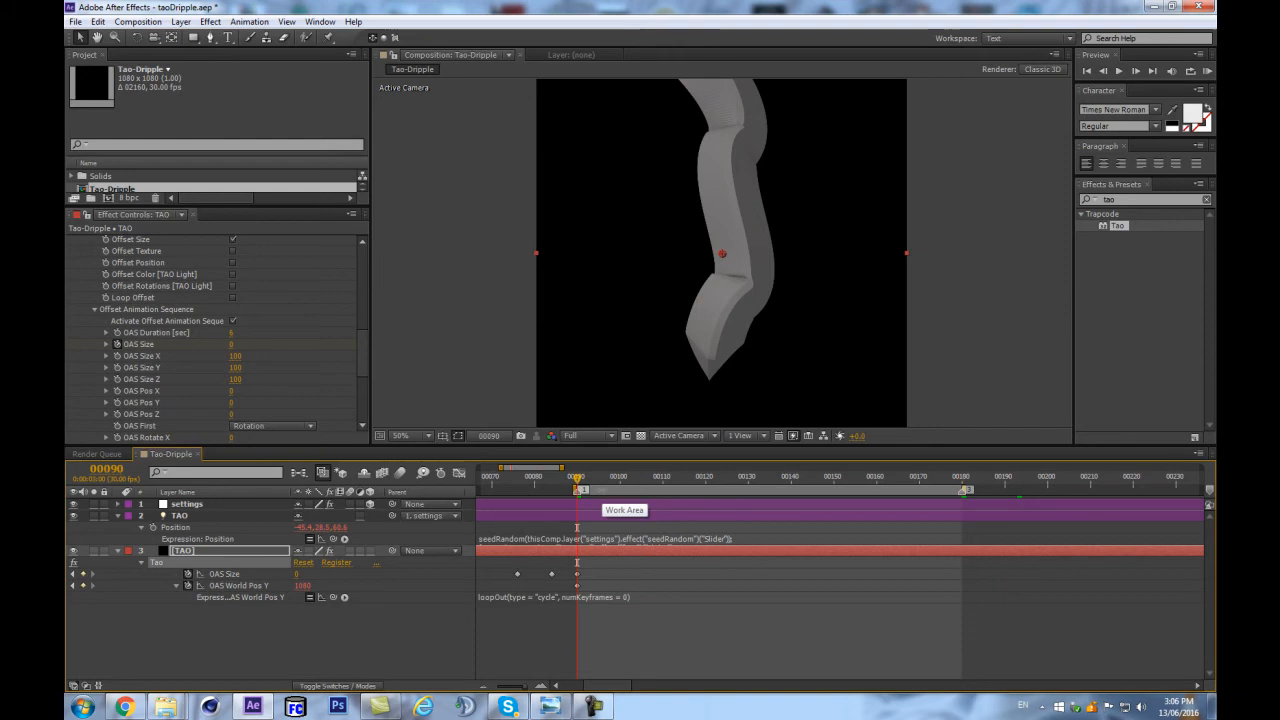
scroll(768, 149, up, 1)
scroll(765, 154, down, 2)
scroll(761, 159, up, 2)
scroll(760, 157, up, 1)
key(1)
key(3)
key(1)
scroll(749, 299, down, 3)
scroll(742, 296, up, 2)
scroll(740, 300, down, 1)
key(1)
scroll(741, 309, down, 2)
scroll(739, 309, up, 2)
scroll(737, 309, down, 1)
click(393, 627)
key(KP_0)
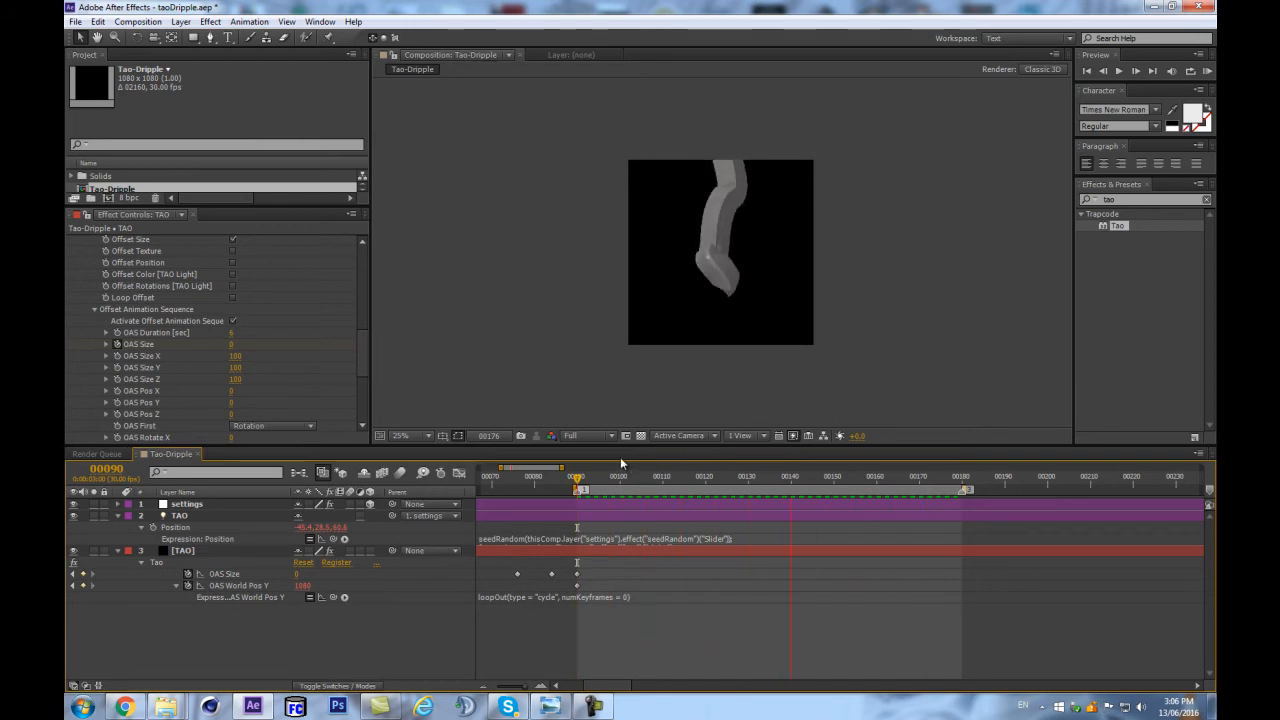
Step: Add an OAS Size keyframe at frame 68 with the value 100
mouse_move(579, 479)
mouse_down()
mouse_move(657, 479)
mouse_move(577, 481)
mouse_up()
key(minus)
key(minus)
key(minus)
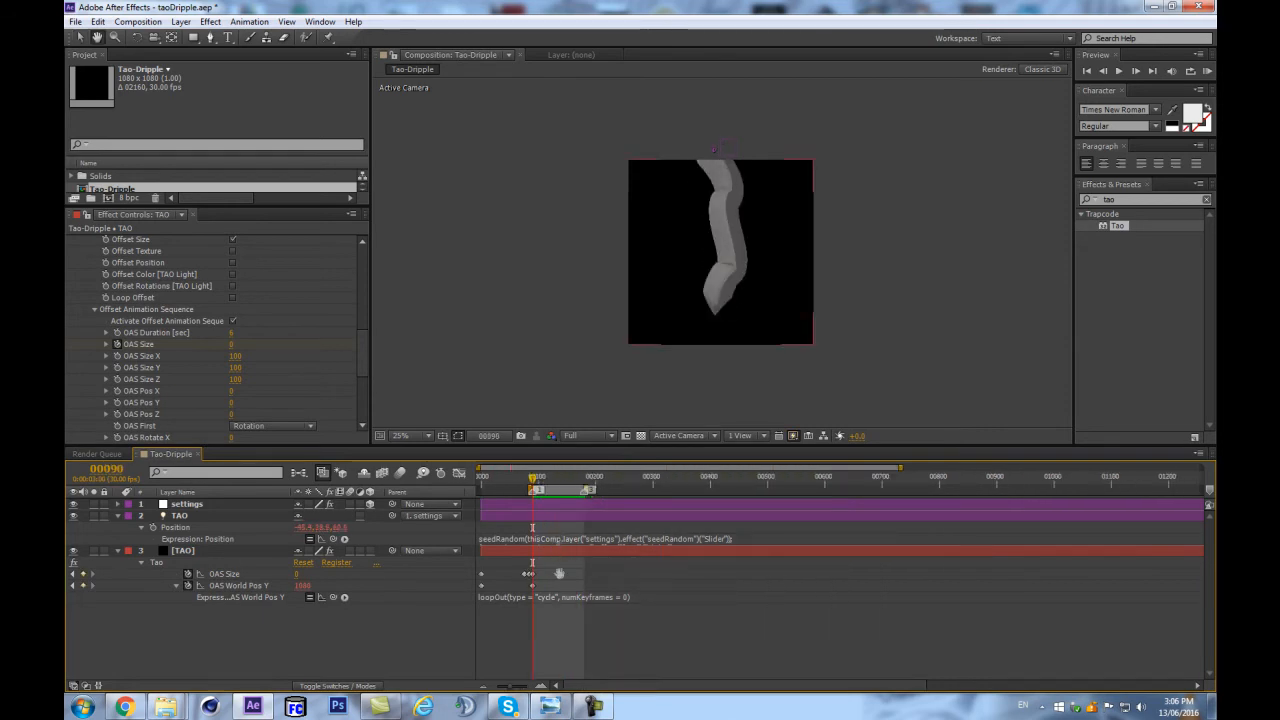
key(equal)
key(equal)
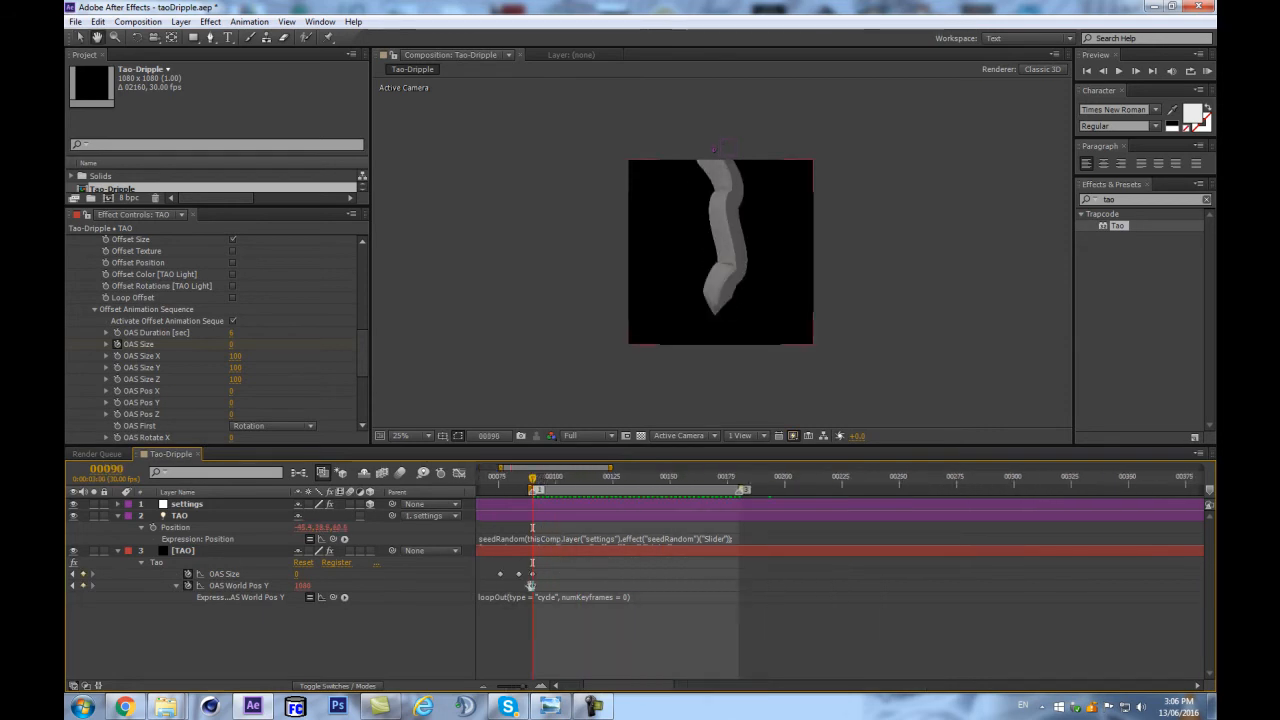
drag(511, 592, 662, 565)
drag(684, 497, 656, 487)
drag(567, 500, 638, 505)
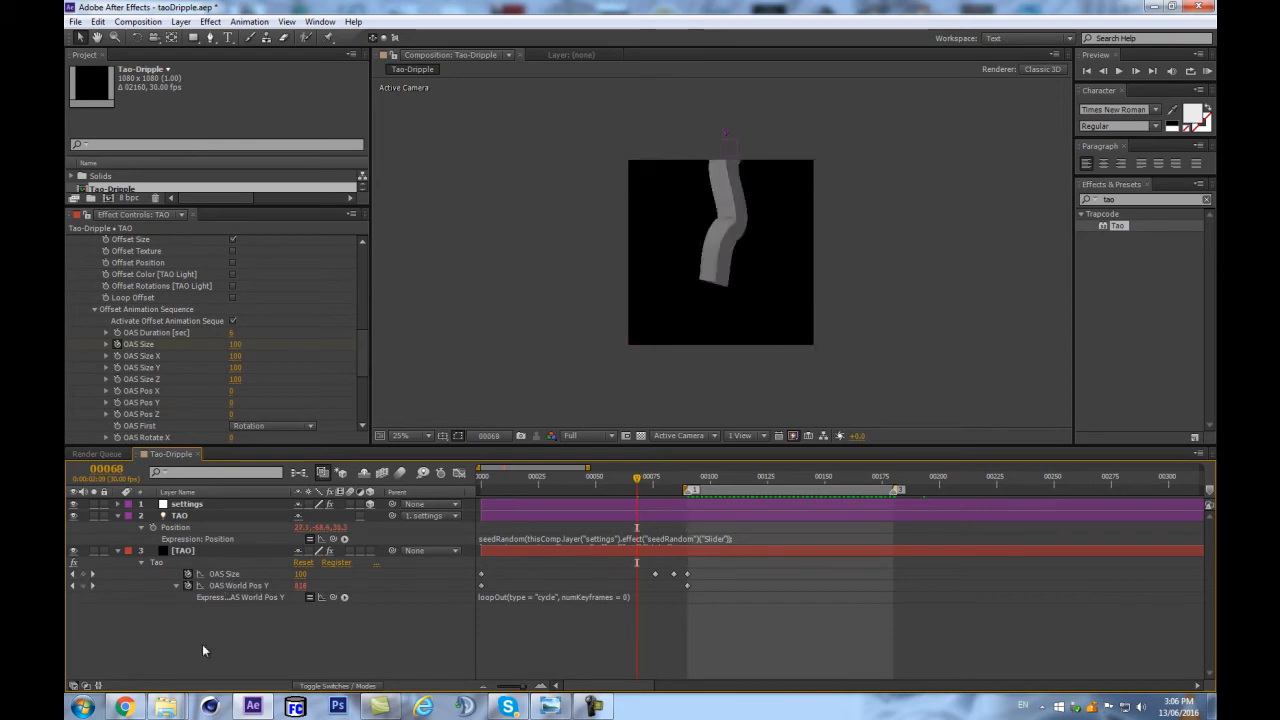
click(85, 577)
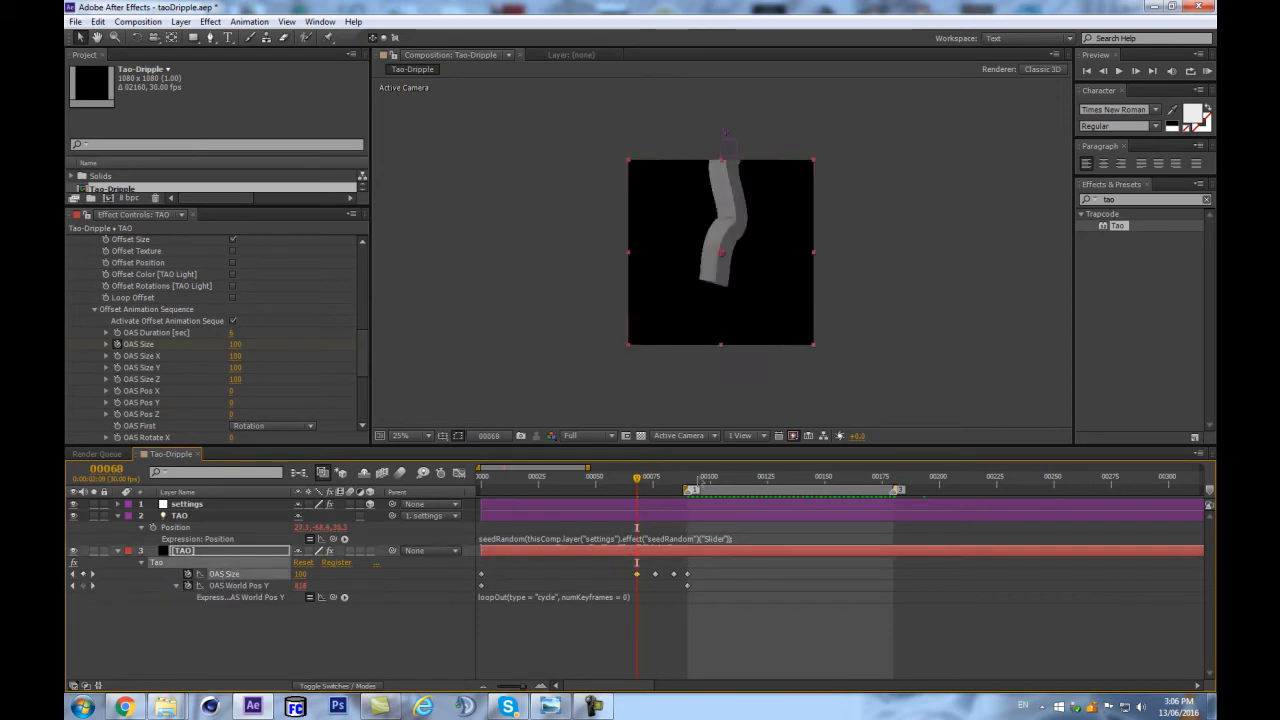
Step: Set the OAS Size keyframe at frame 76 to 1500
drag(641, 481, 655, 480)
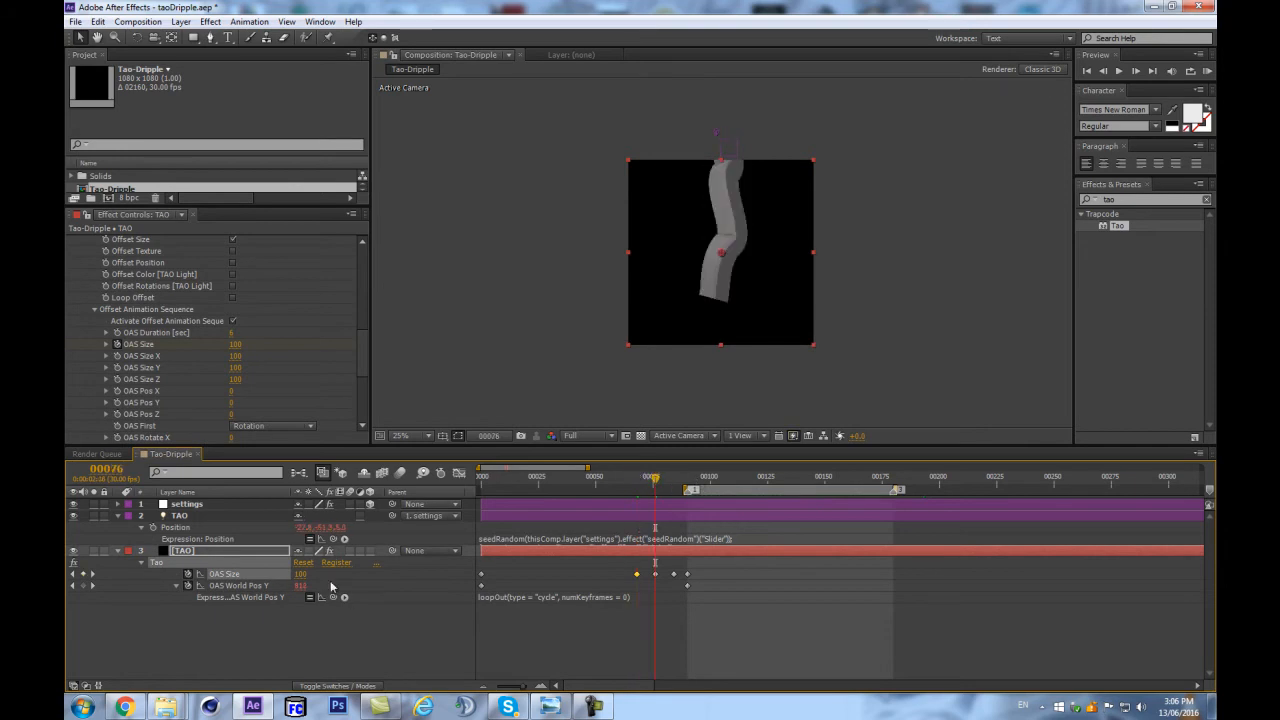
drag(302, 574, 380, 562)
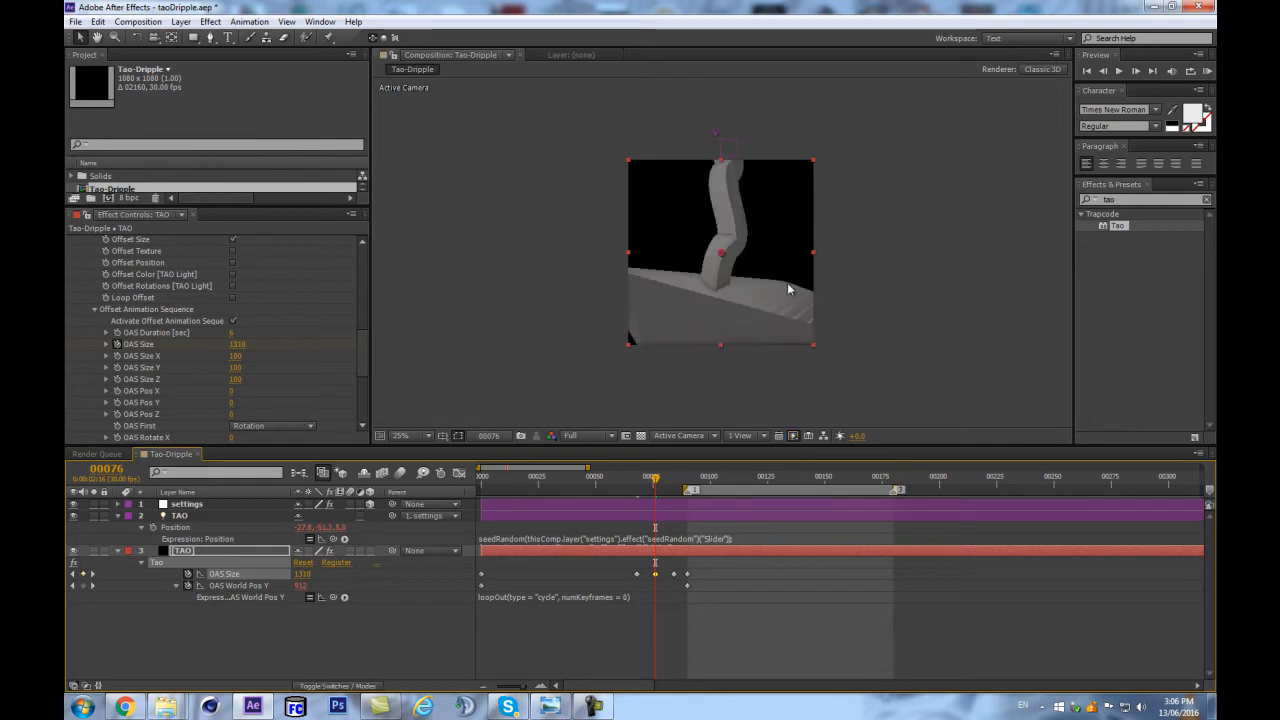
scroll(762, 368, up, 2)
drag(309, 578, 320, 576)
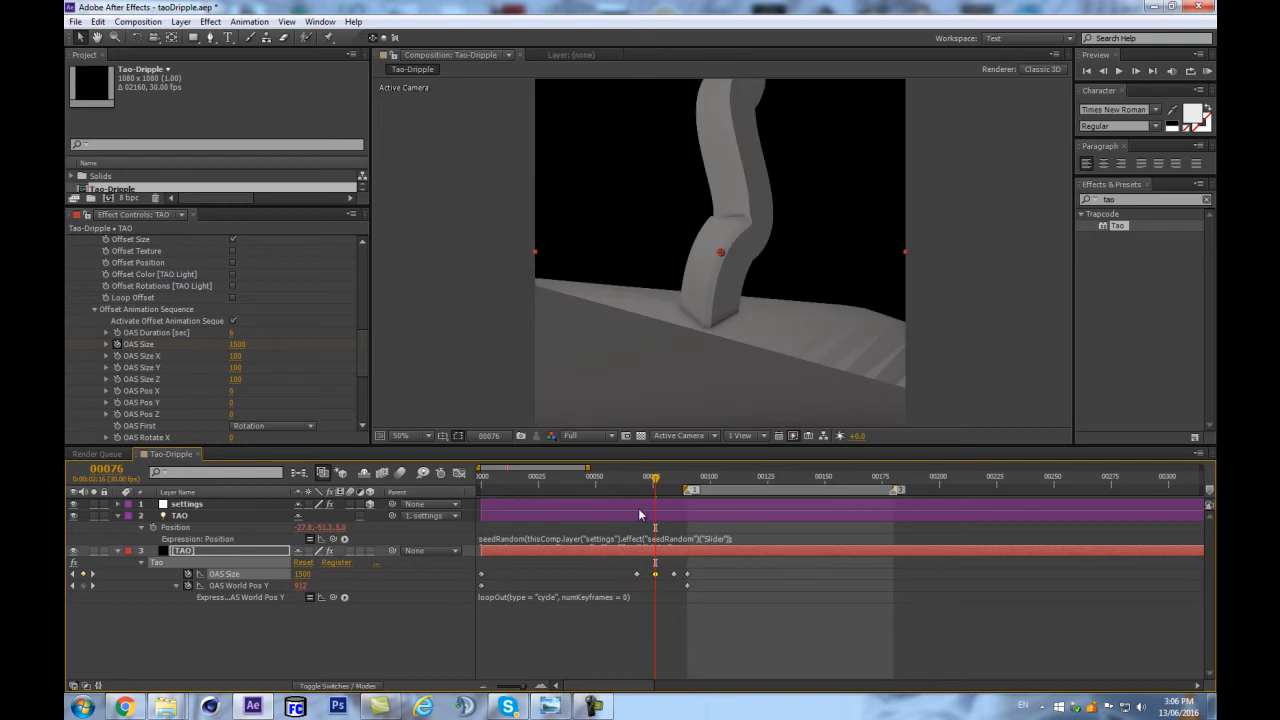
Step: Scrub past the enlarged end of the strand and preview the loop from frame 90
drag(655, 478, 748, 440)
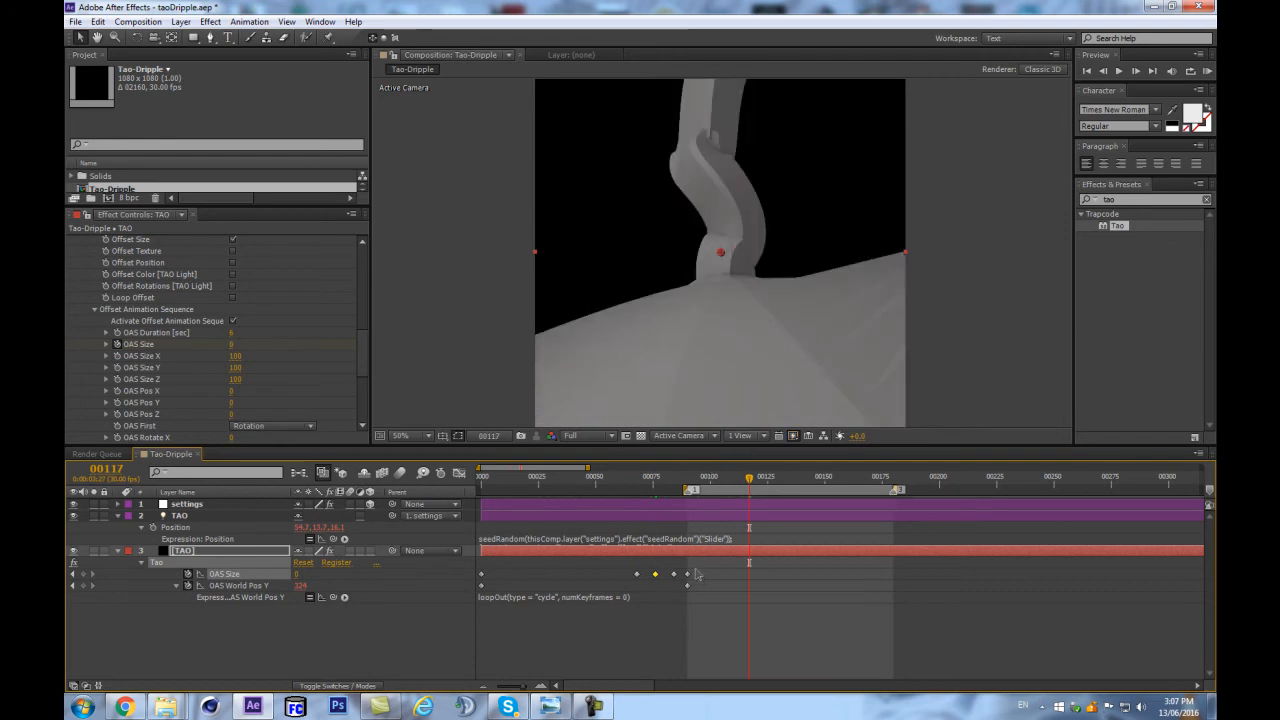
key(k)
key(j)
key(KP_0)
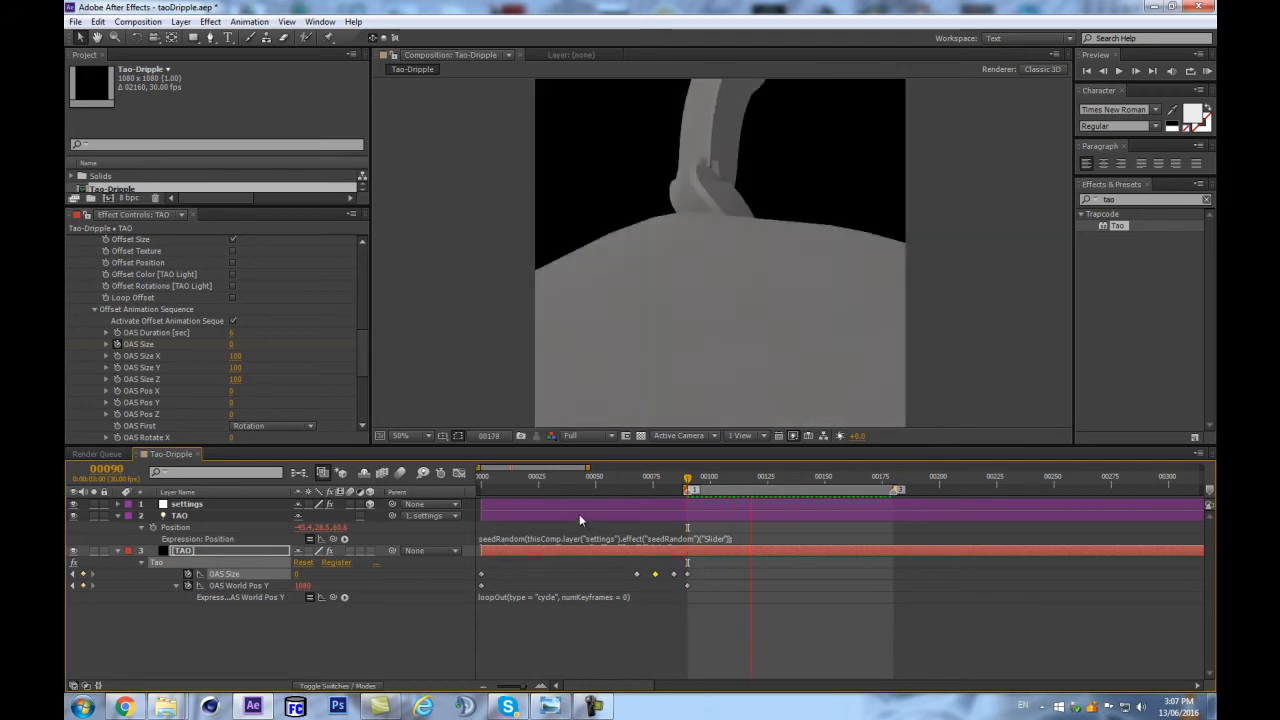
key(space)
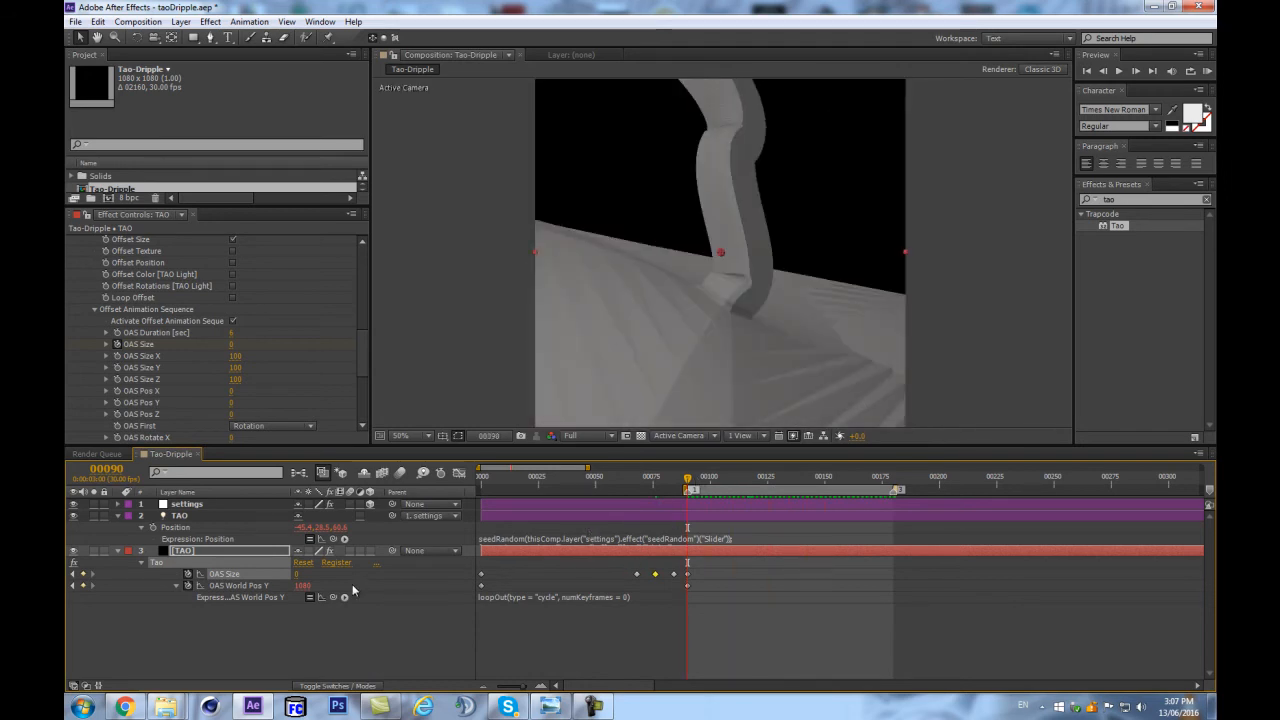
Step: Set the OAS World Pos Y keyframe at frame 90 to 1420 and preview the loop
drag(303, 585, 324, 584)
key(comma)
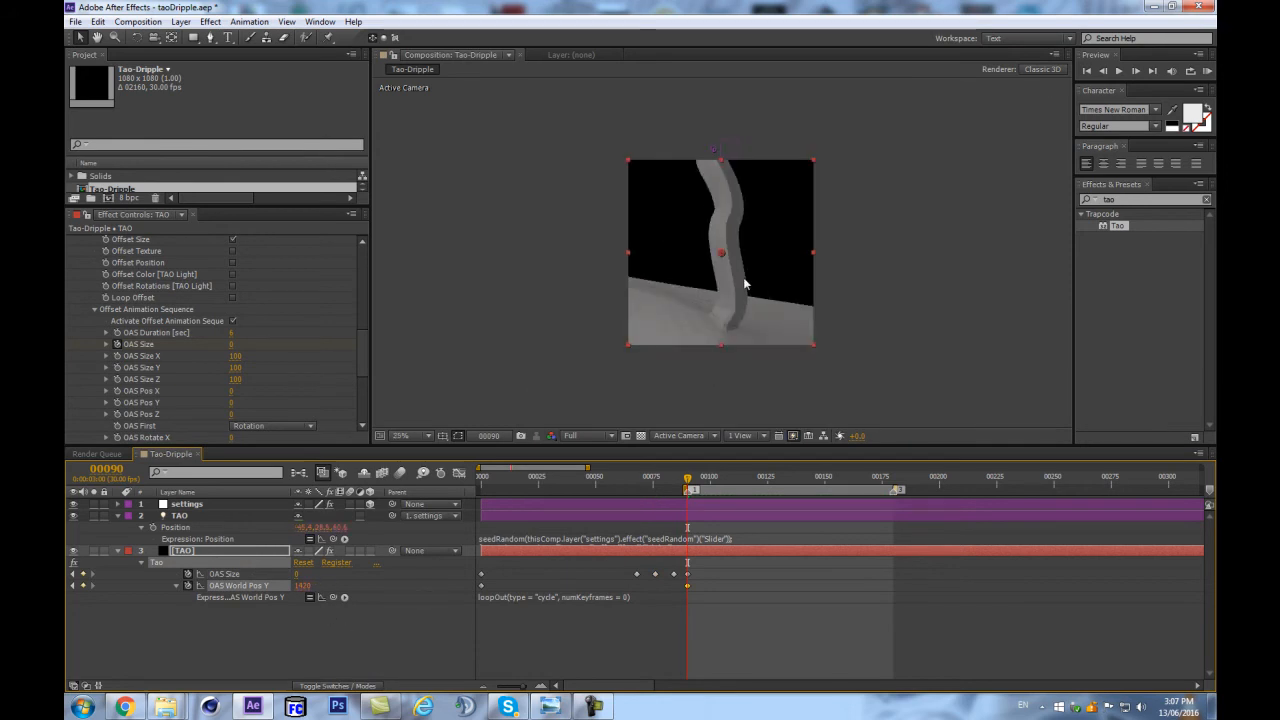
click(384, 635)
key(space)
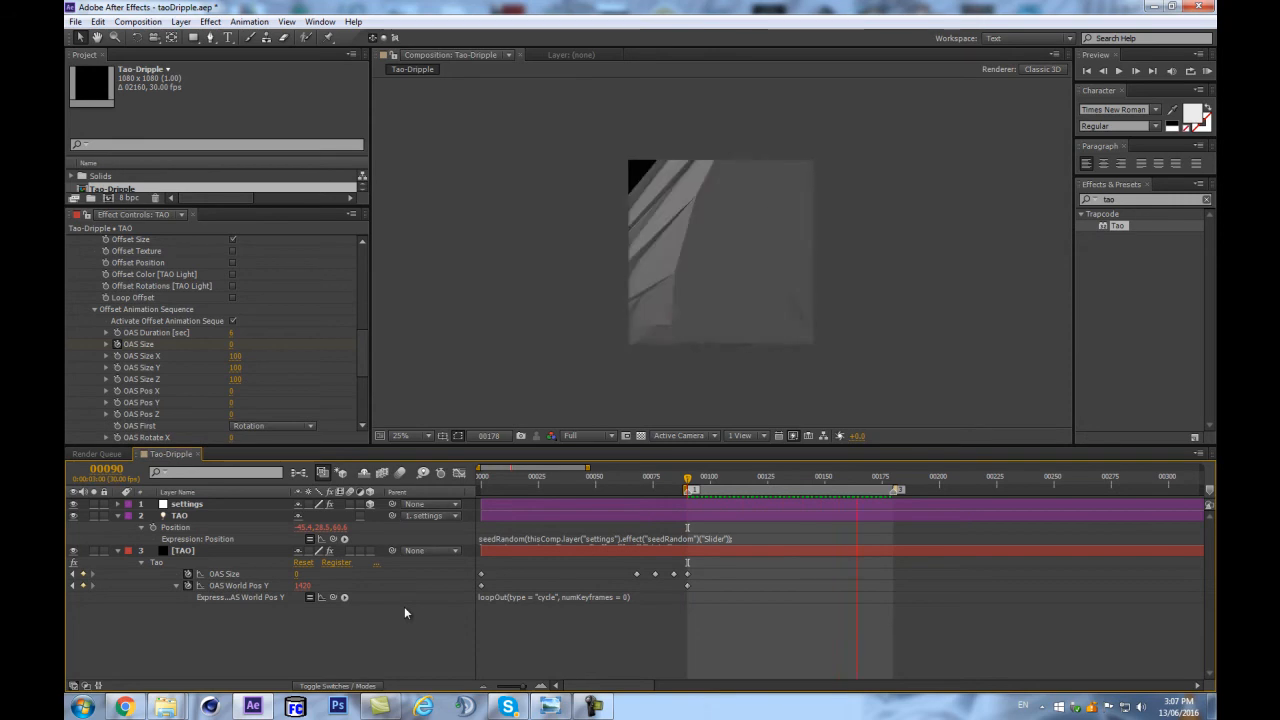
key(space)
Step: Delete the OAS Size keyframe at frame 90
drag(749, 479, 655, 481)
scroll(786, 310, up, 2)
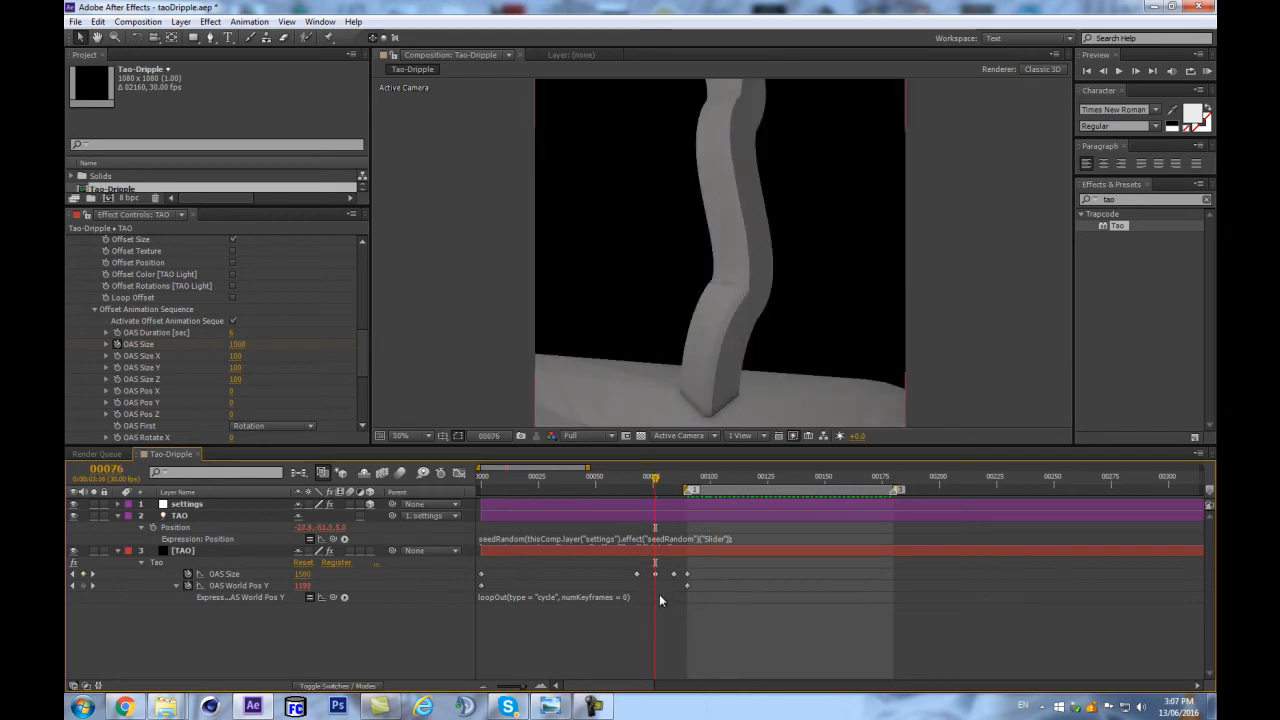
drag(658, 482, 687, 483)
drag(703, 567, 686, 580)
key(Delete)
Step: Apply Easy Ease Out to the OAS Size keyframe at frame 68
drag(687, 484, 655, 484)
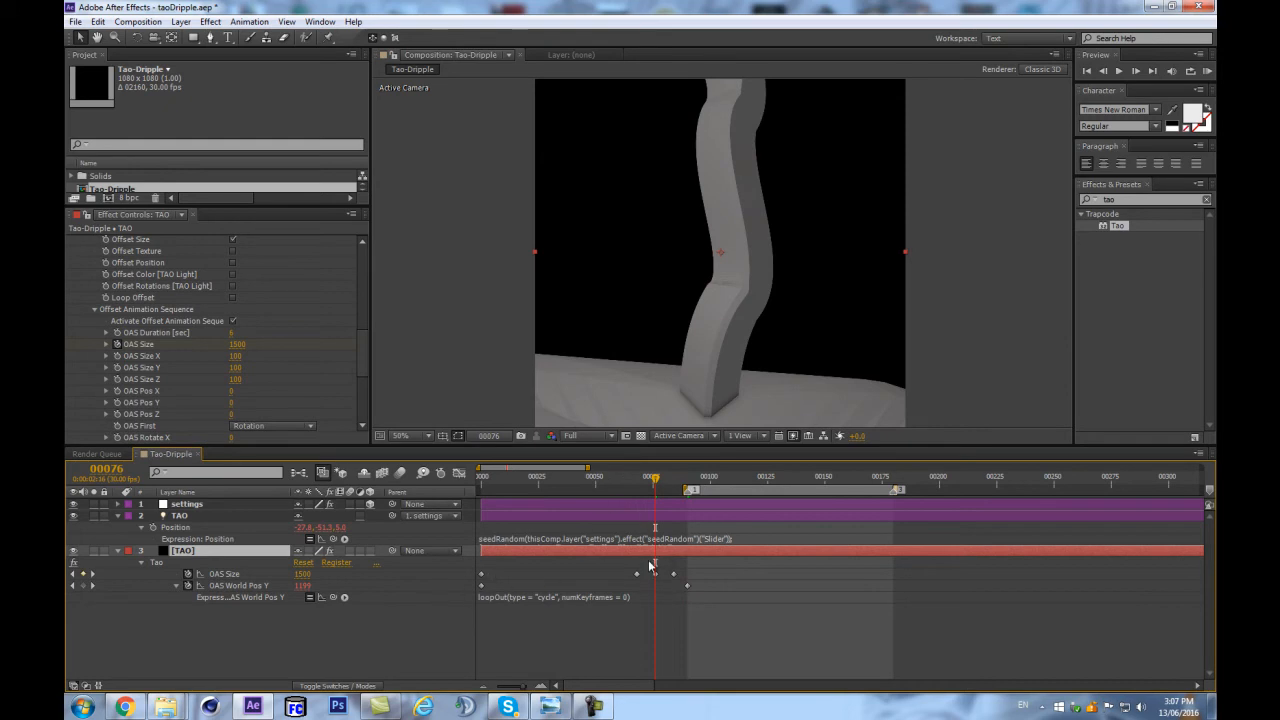
mouse_move(651, 479)
mouse_down()
mouse_move(641, 484)
mouse_move(654, 479)
mouse_up()
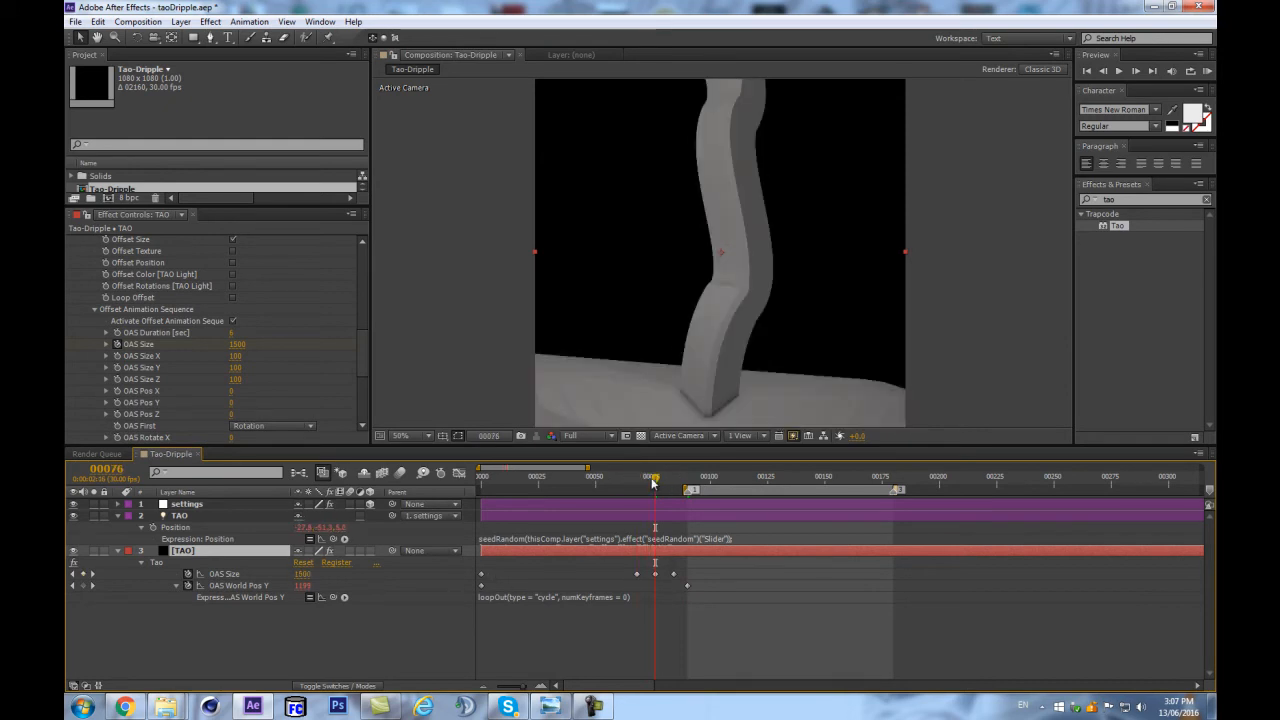
click(635, 576)
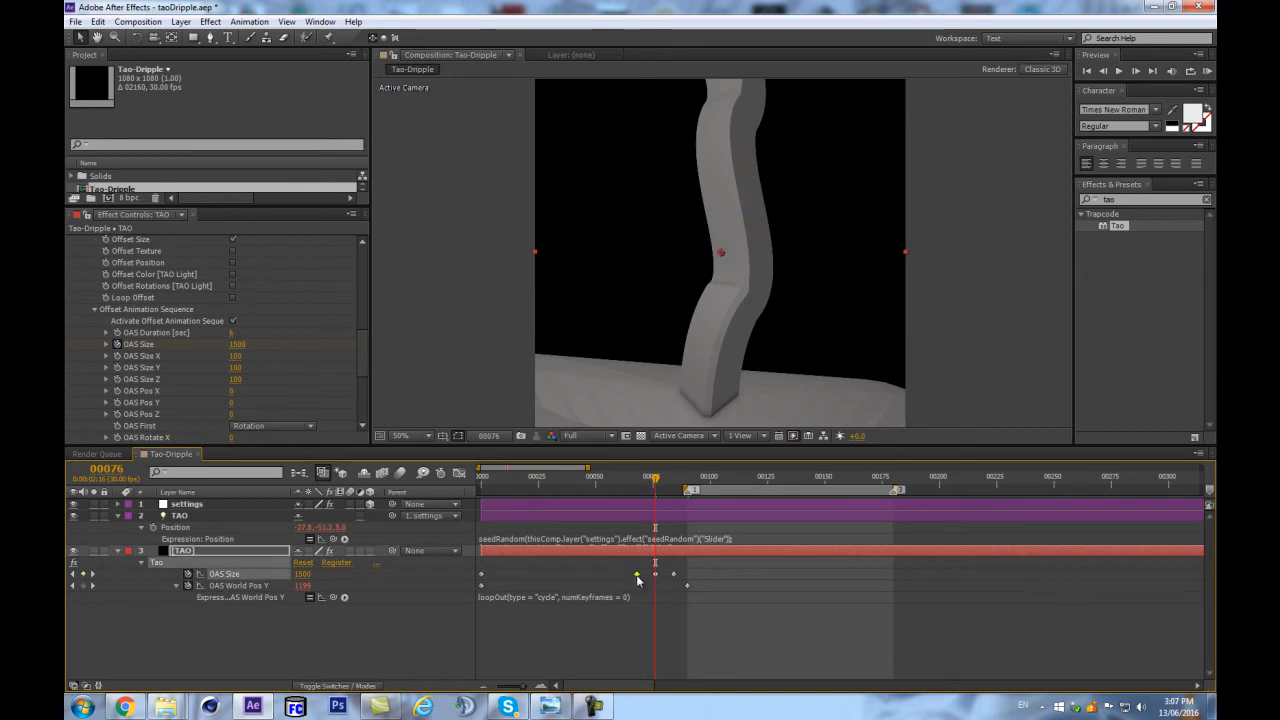
right_click(638, 577)
mouse_move(676, 575)
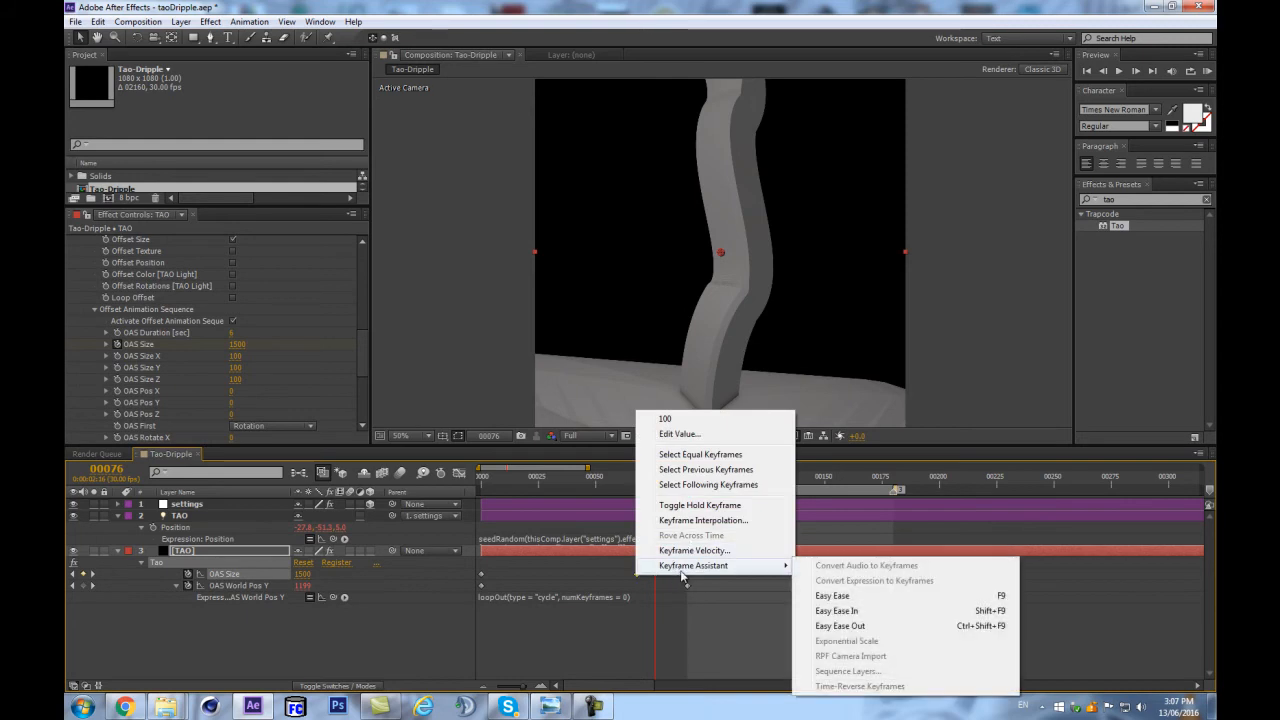
click(824, 627)
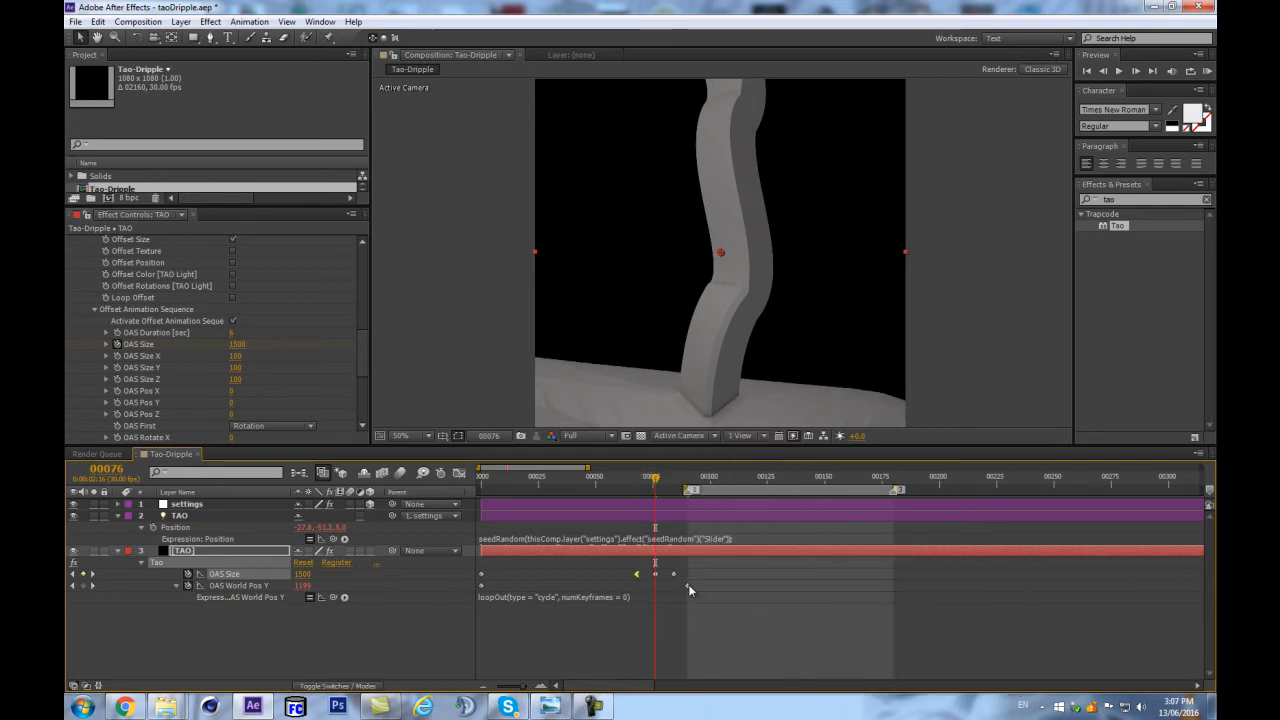
Step: Smooth the OAS Size curve in the Graph Editor by extending the incoming handle of the frame 76 keyframe into an S-curve
click(458, 472)
drag(641, 638, 651, 639)
click(655, 515)
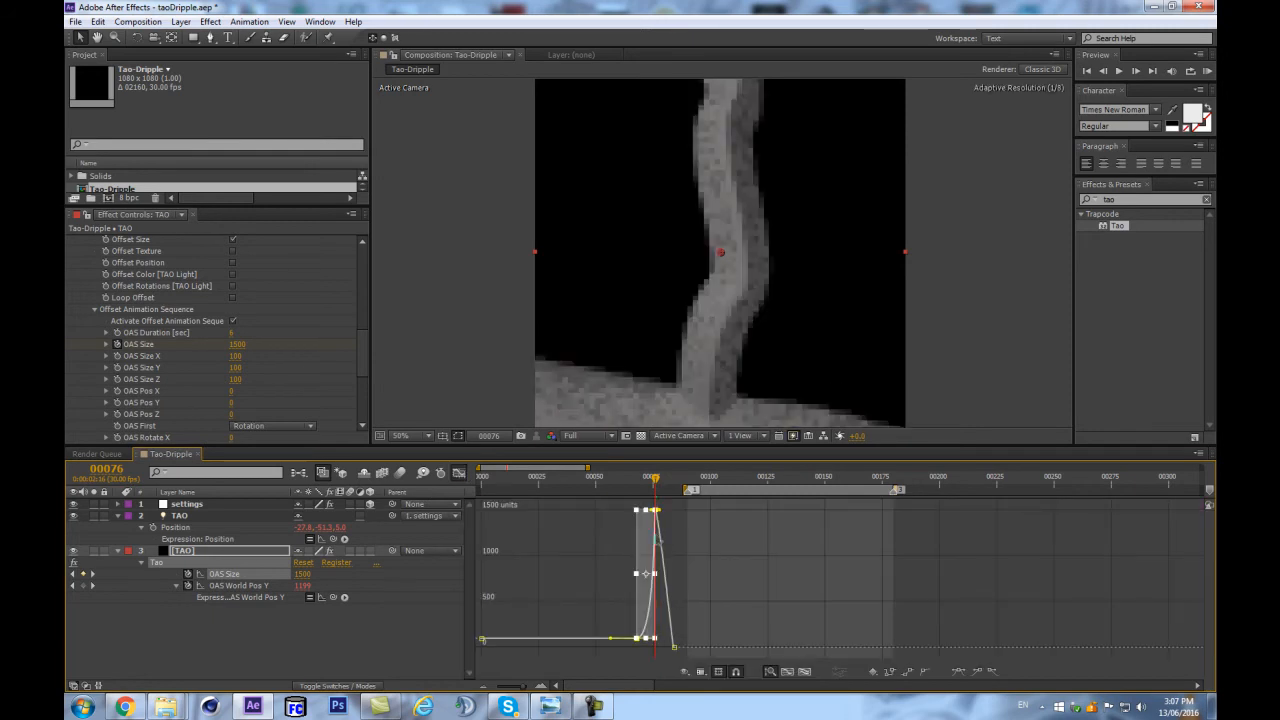
key(=)
key(=)
drag(649, 512, 614, 514)
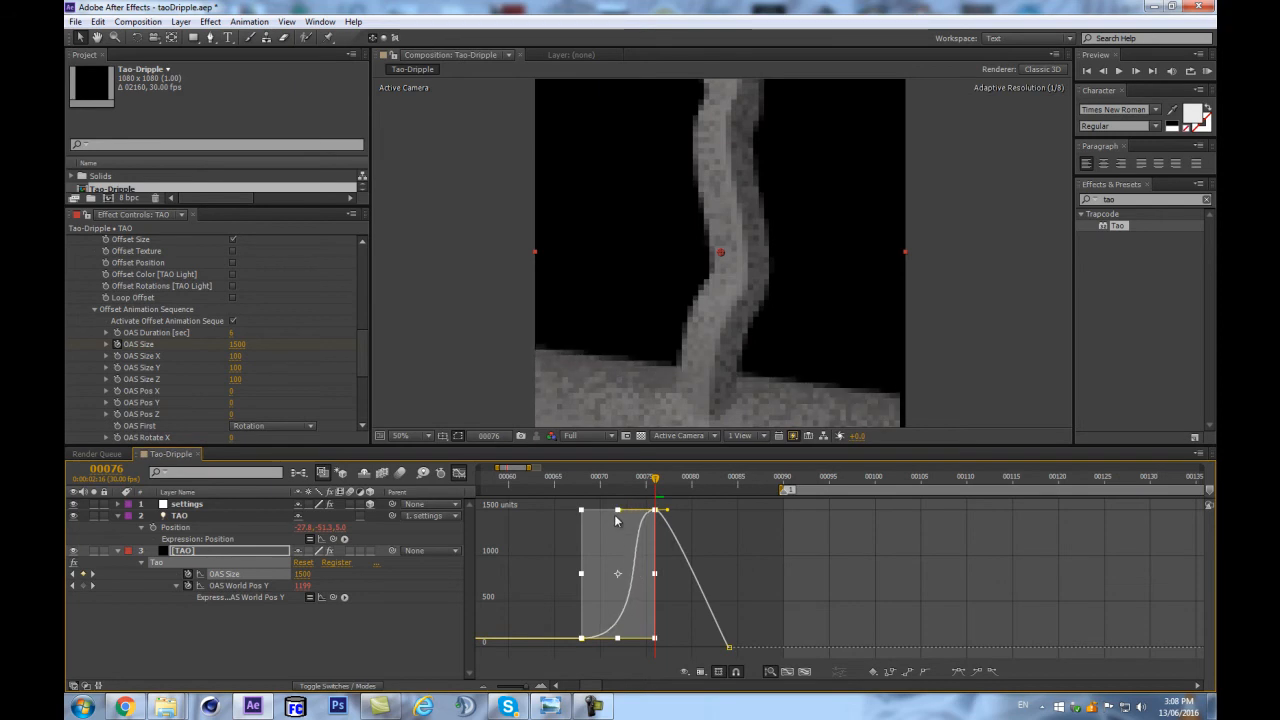
scroll(668, 384, down, 2)
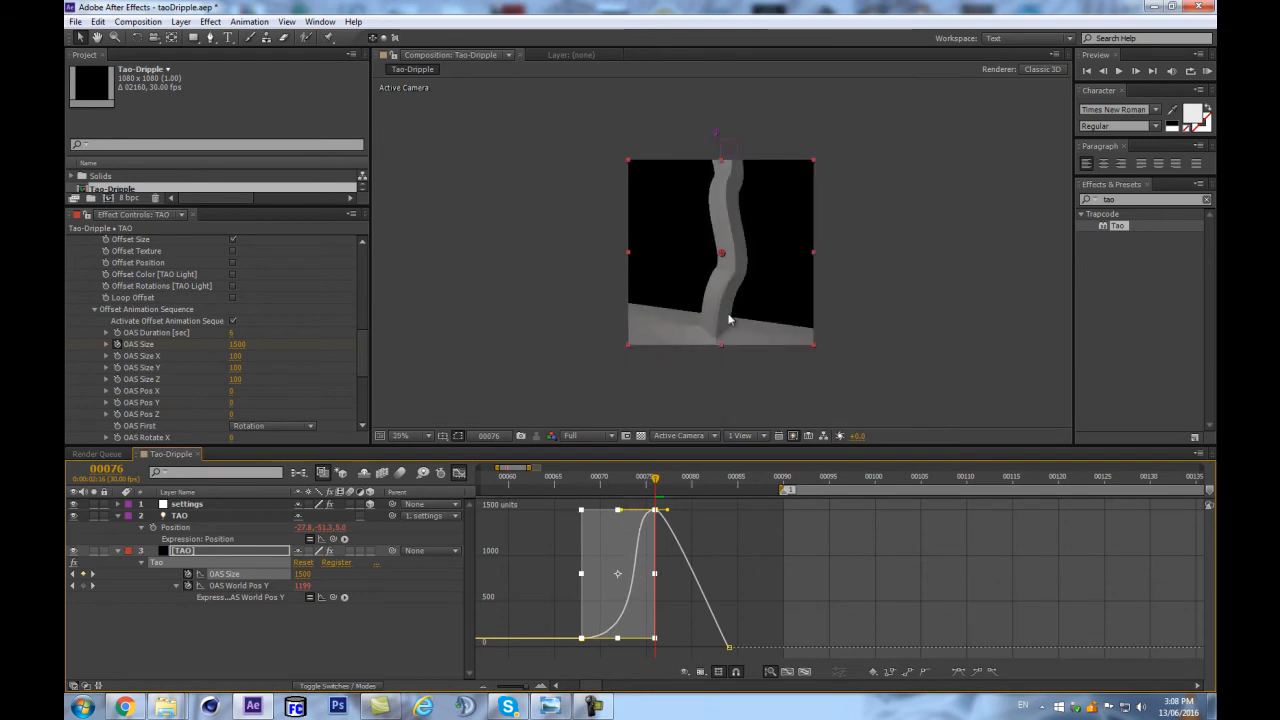
Step: Smooth the OAS Size curve's fall from frame 76 to 84 with an eased end keyframe and extended handles, and preview the loop
drag(667, 514, 690, 511)
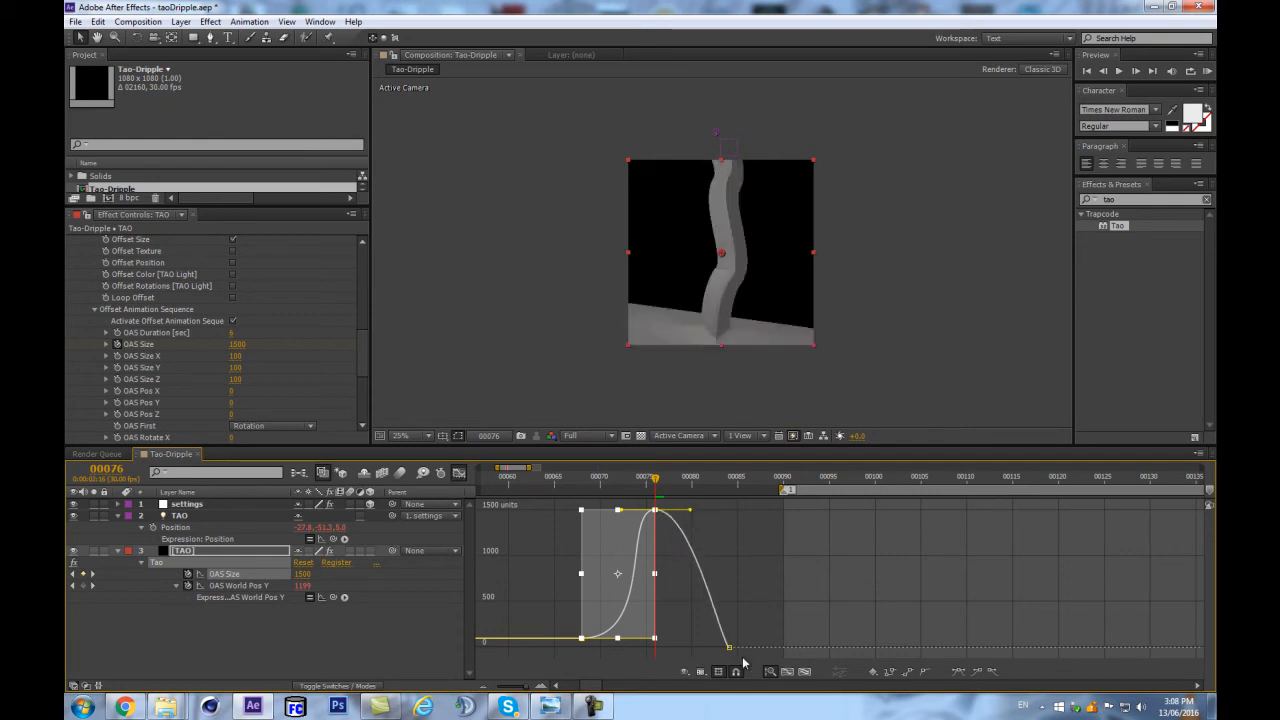
click(731, 648)
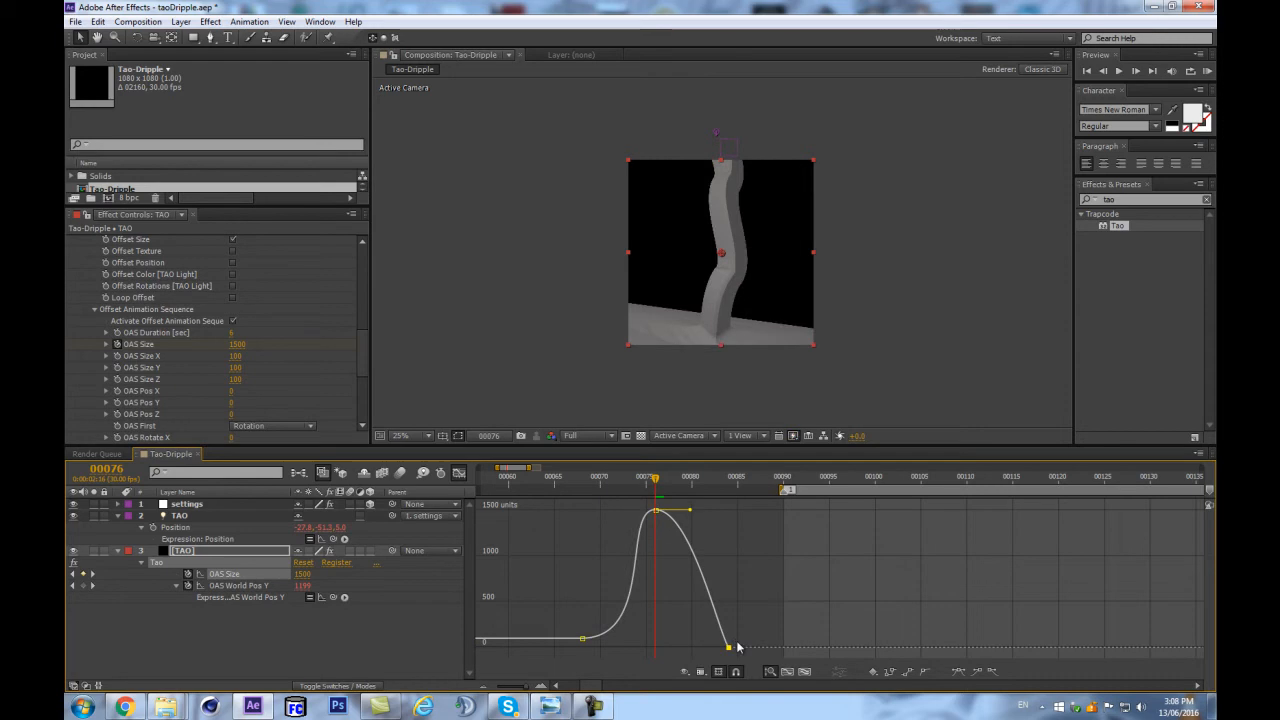
click(962, 673)
drag(691, 654, 676, 650)
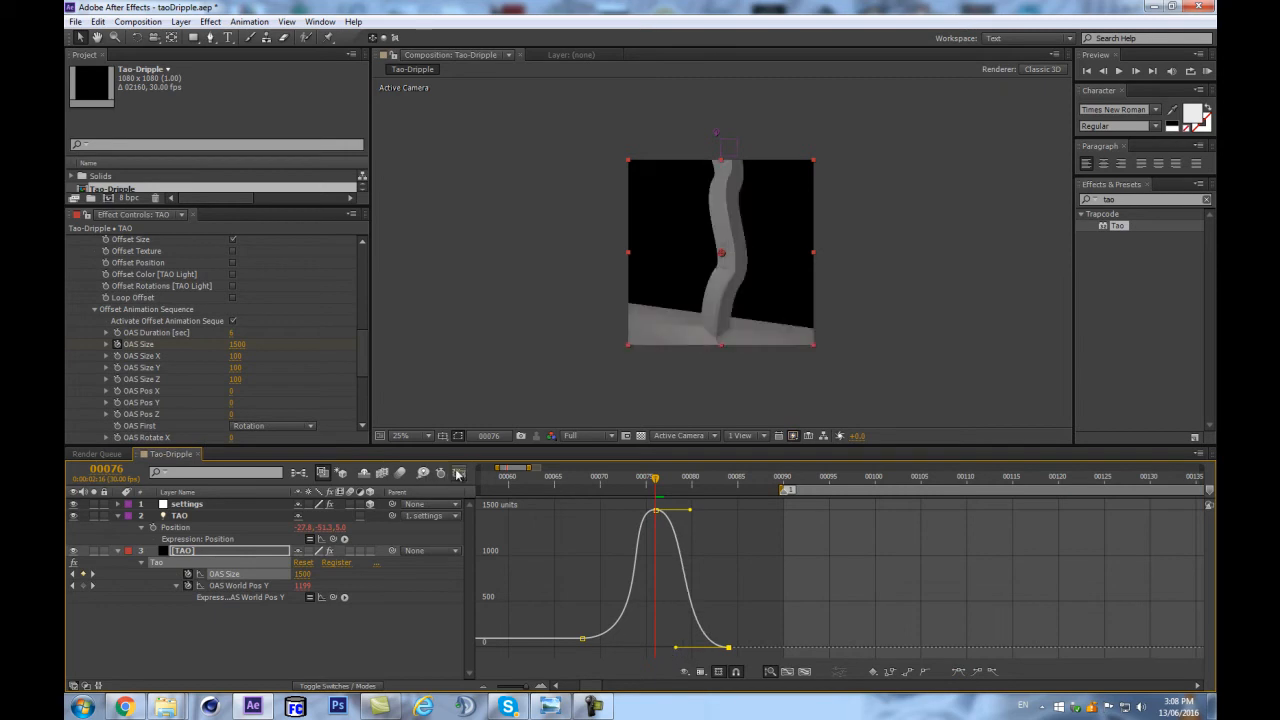
click(458, 473)
drag(672, 497, 753, 478)
key(space)
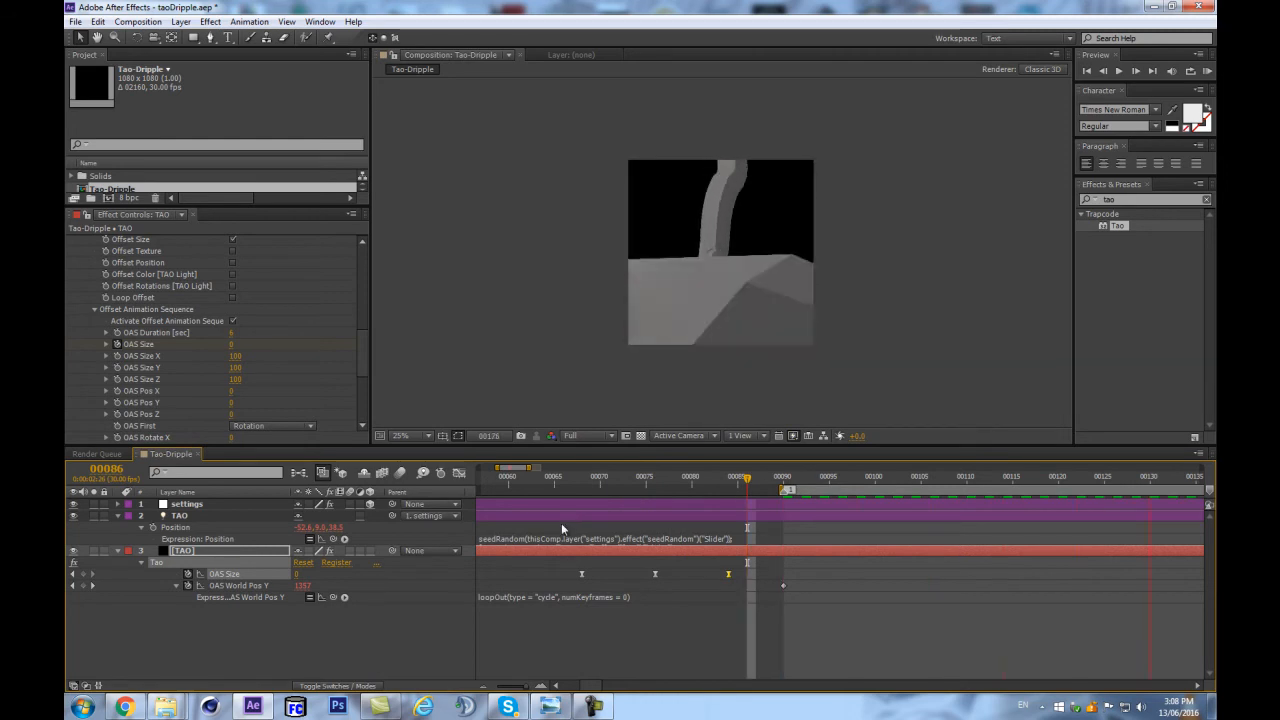
key(space)
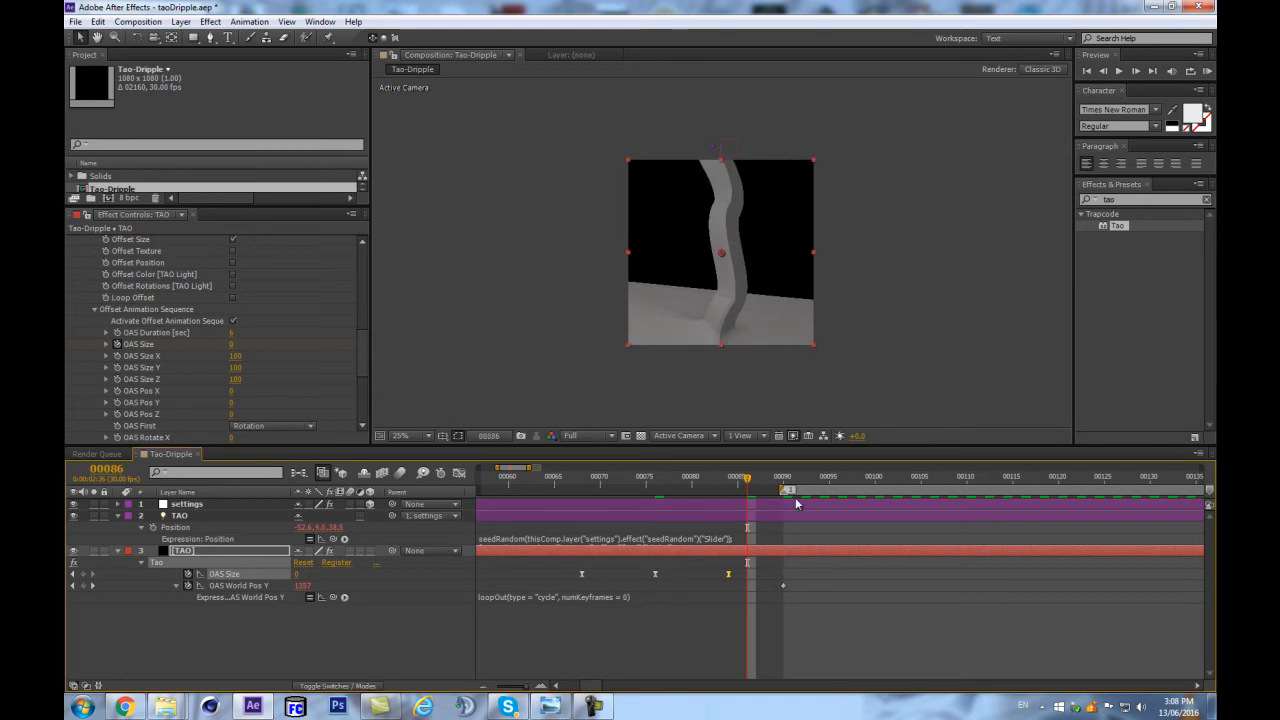
Step: Retime the OAS Size keyframes to frames 49, 84 and 90, and check the strand's base around frame 136
drag(800, 483, 783, 483)
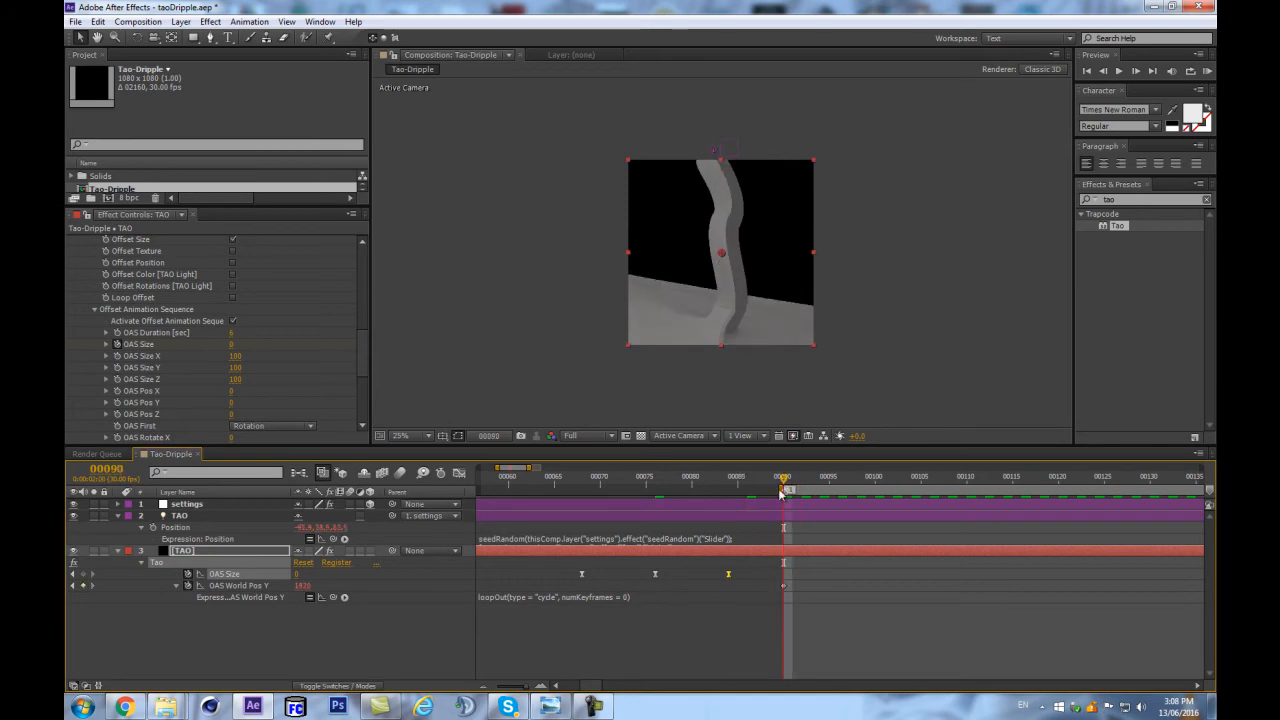
scroll(710, 530, down, 3)
drag(650, 578, 720, 578)
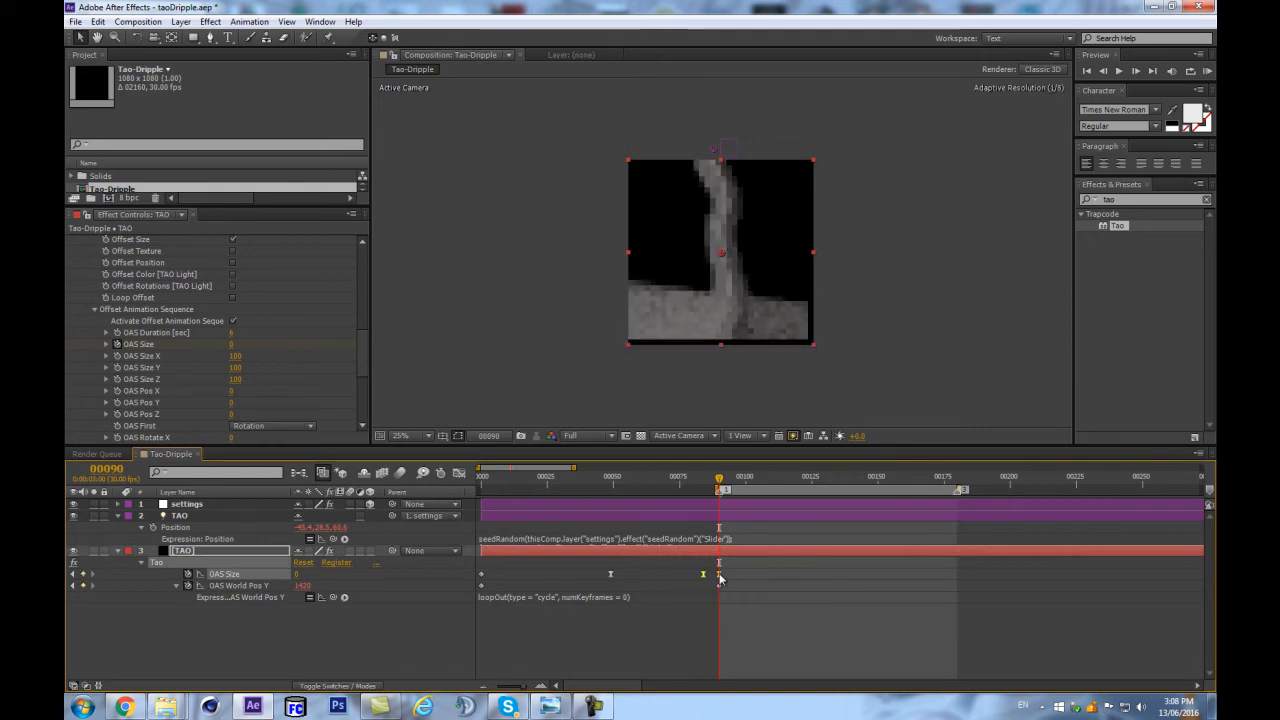
drag(726, 479, 841, 479)
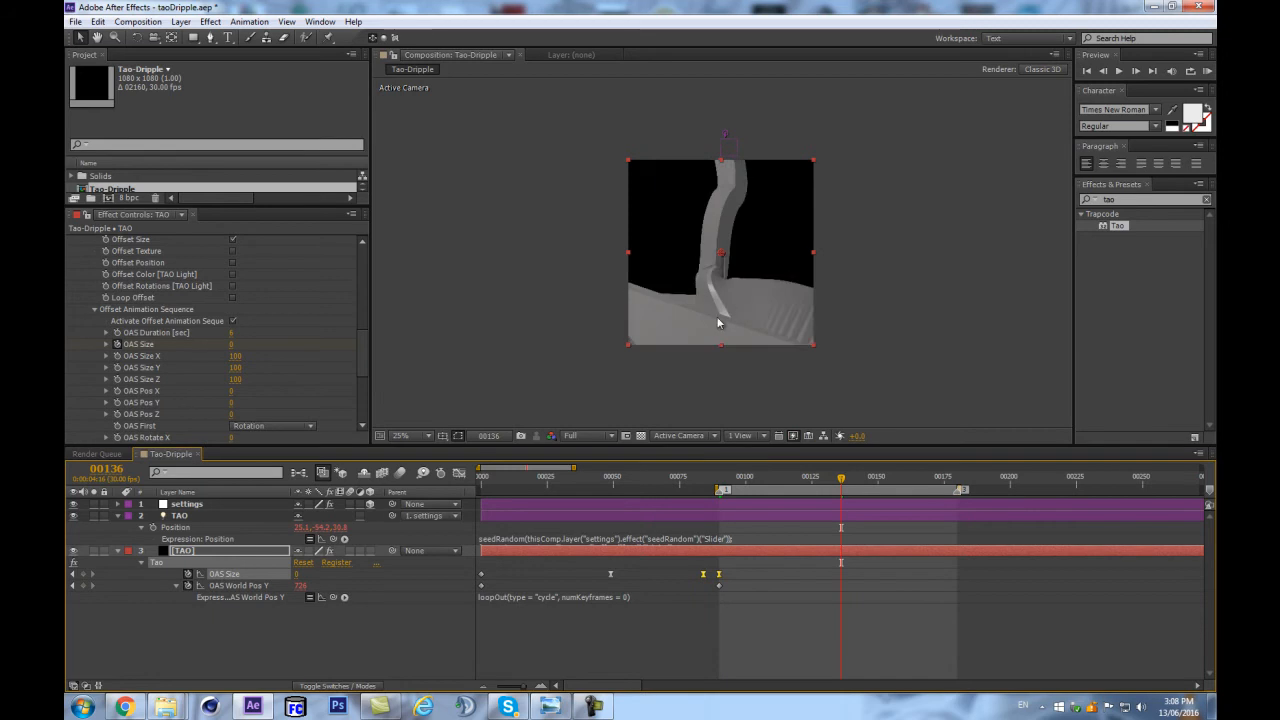
scroll(712, 330, up, 5)
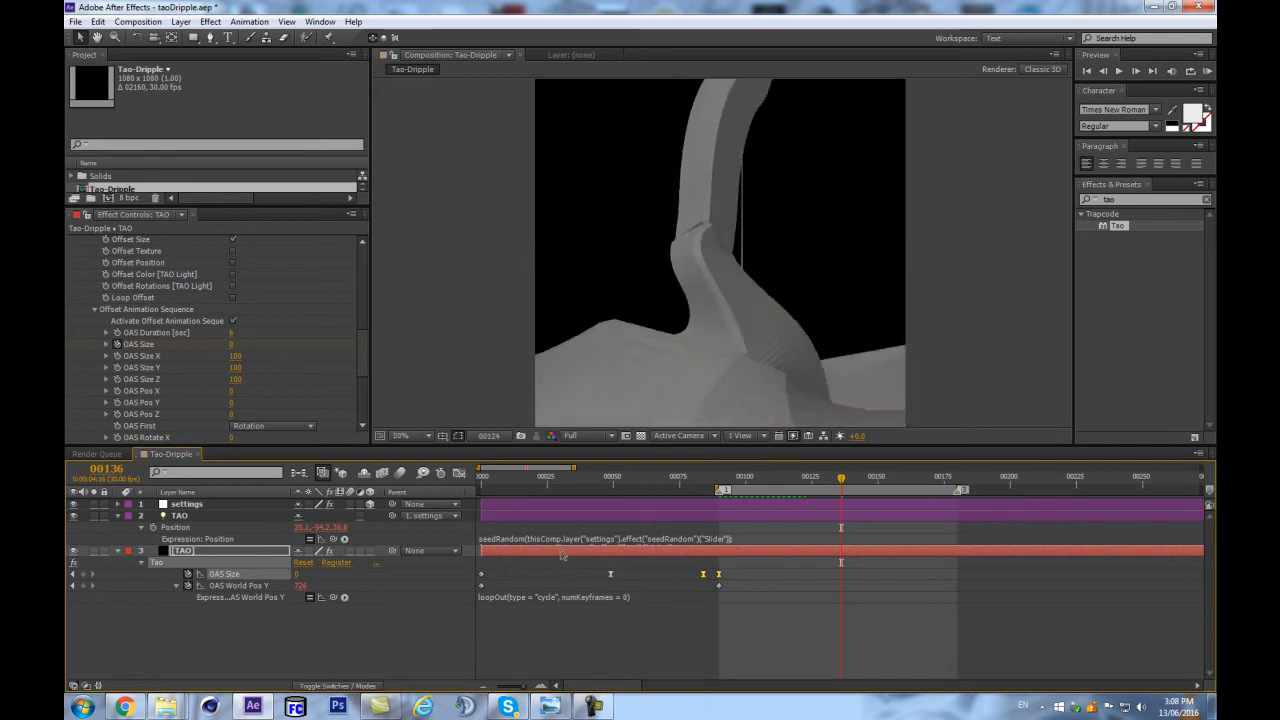
Step: Move the last two OAS Size keyframes to frames 82 and 88, and add another OAS Size keyframe at frame 90
click(719, 575)
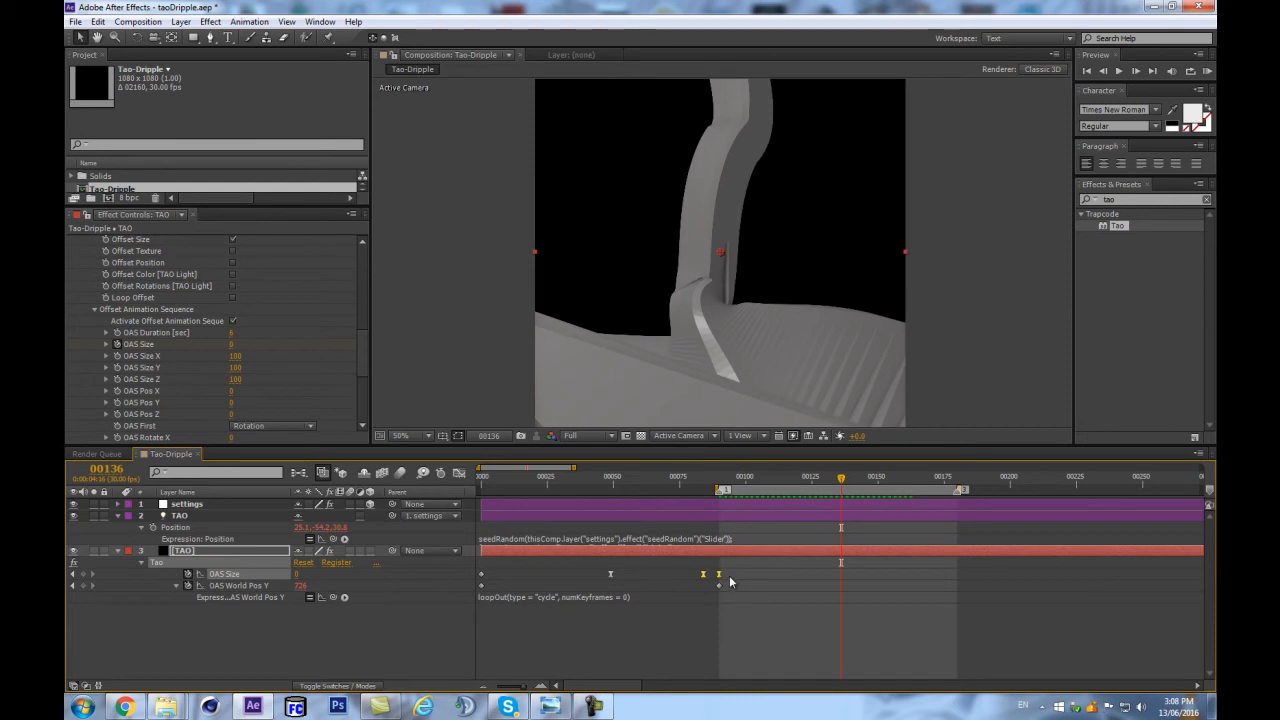
drag(719, 575, 714, 575)
drag(723, 479, 719, 479)
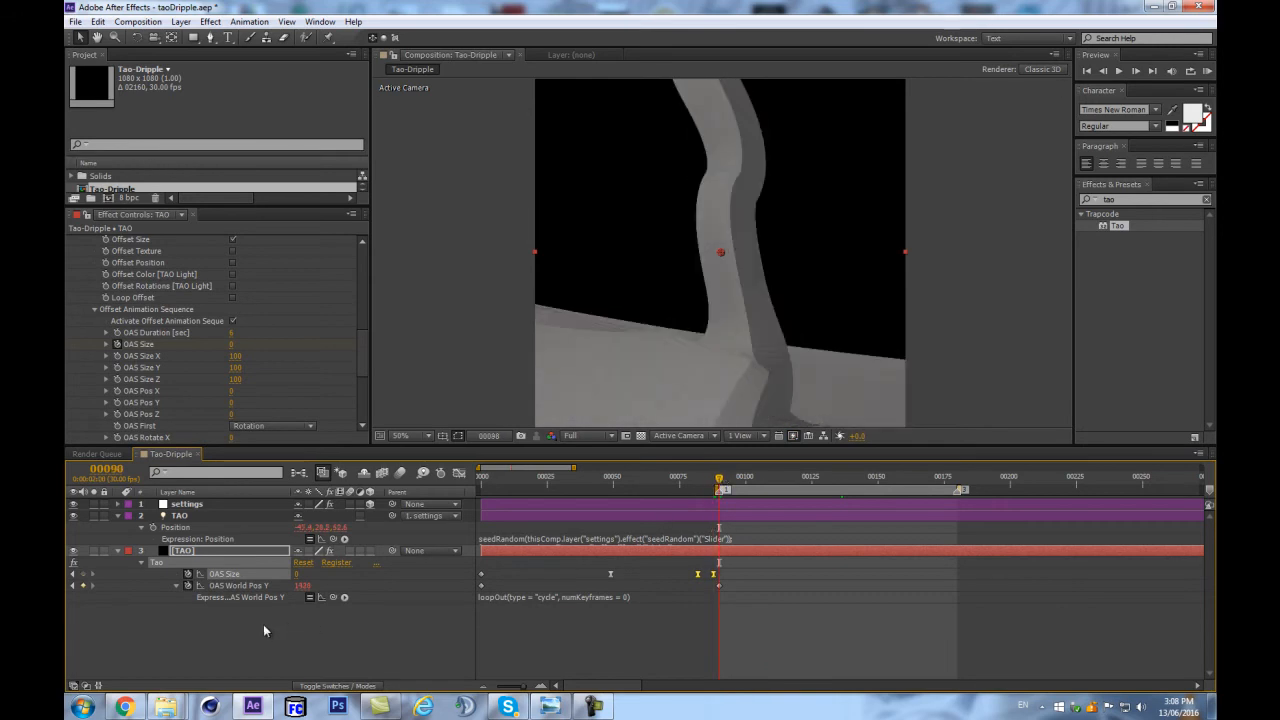
click(263, 624)
click(82, 574)
Step: Make the OAS Size keyframe at frame 88 a hold keyframe and preview the animation after frame 90
key(equal)
key(equal)
key(equal)
key(equal)
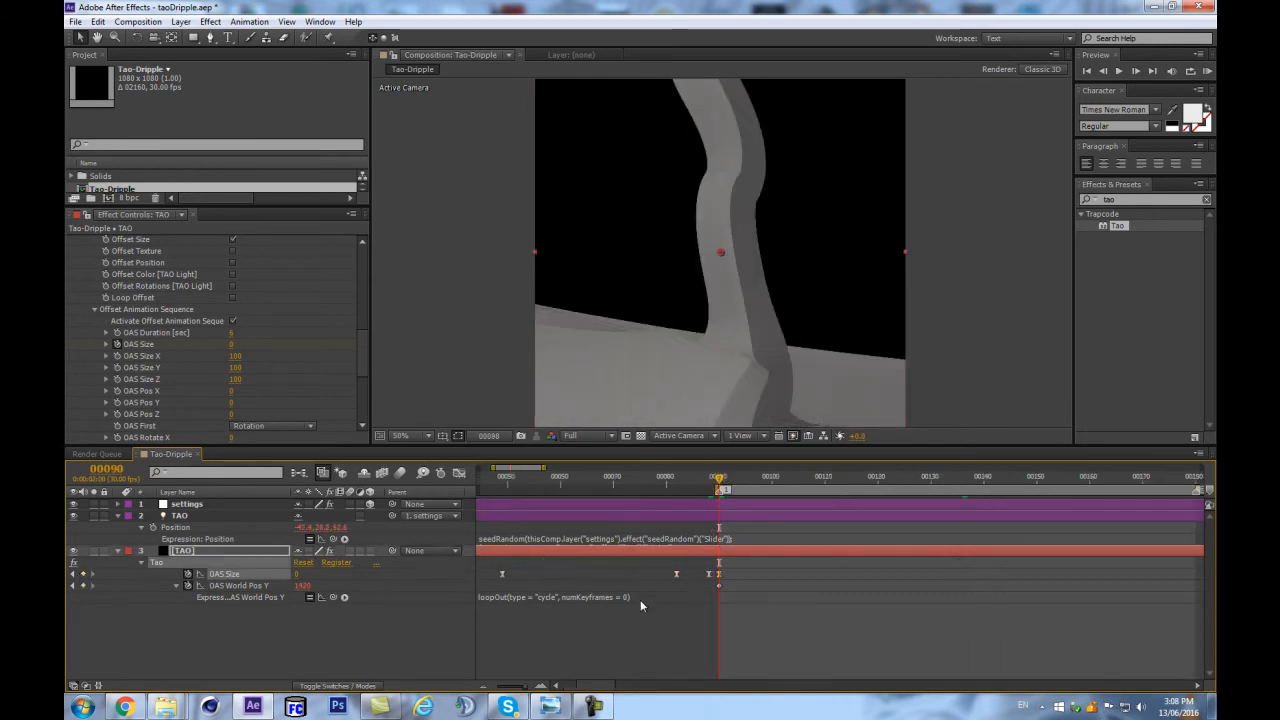
right_click(596, 576)
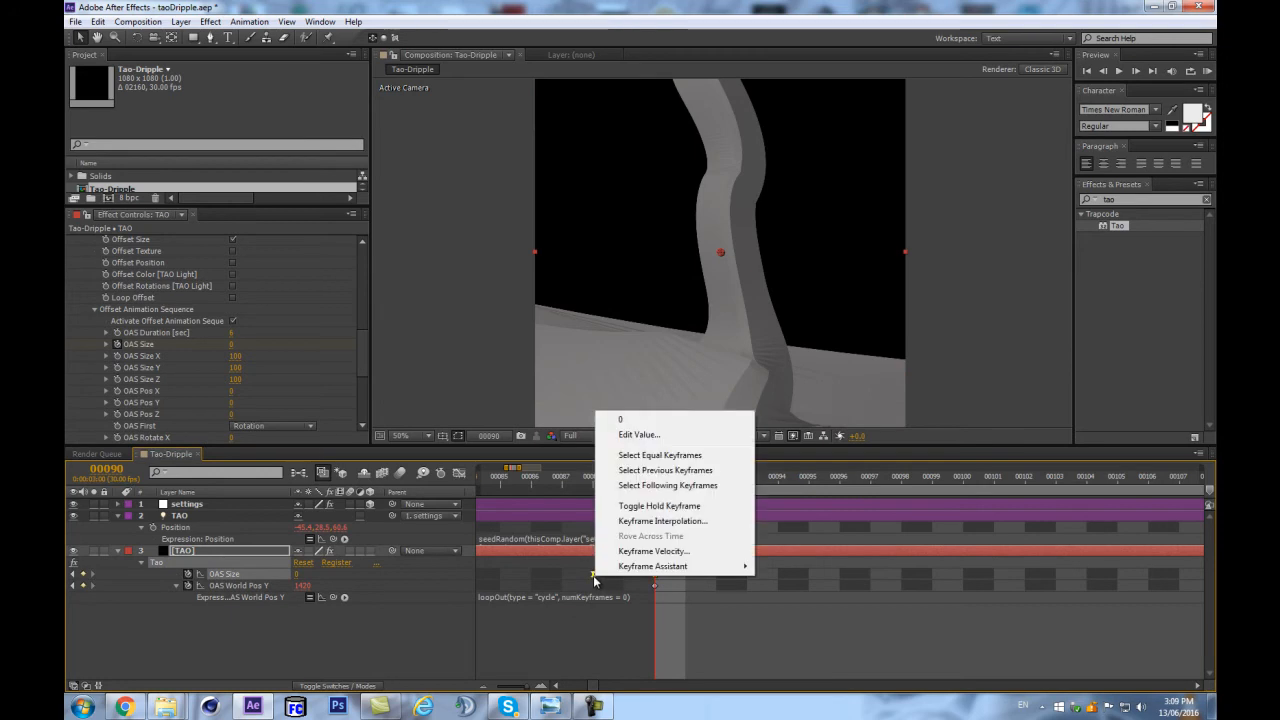
click(657, 506)
drag(592, 482, 659, 474)
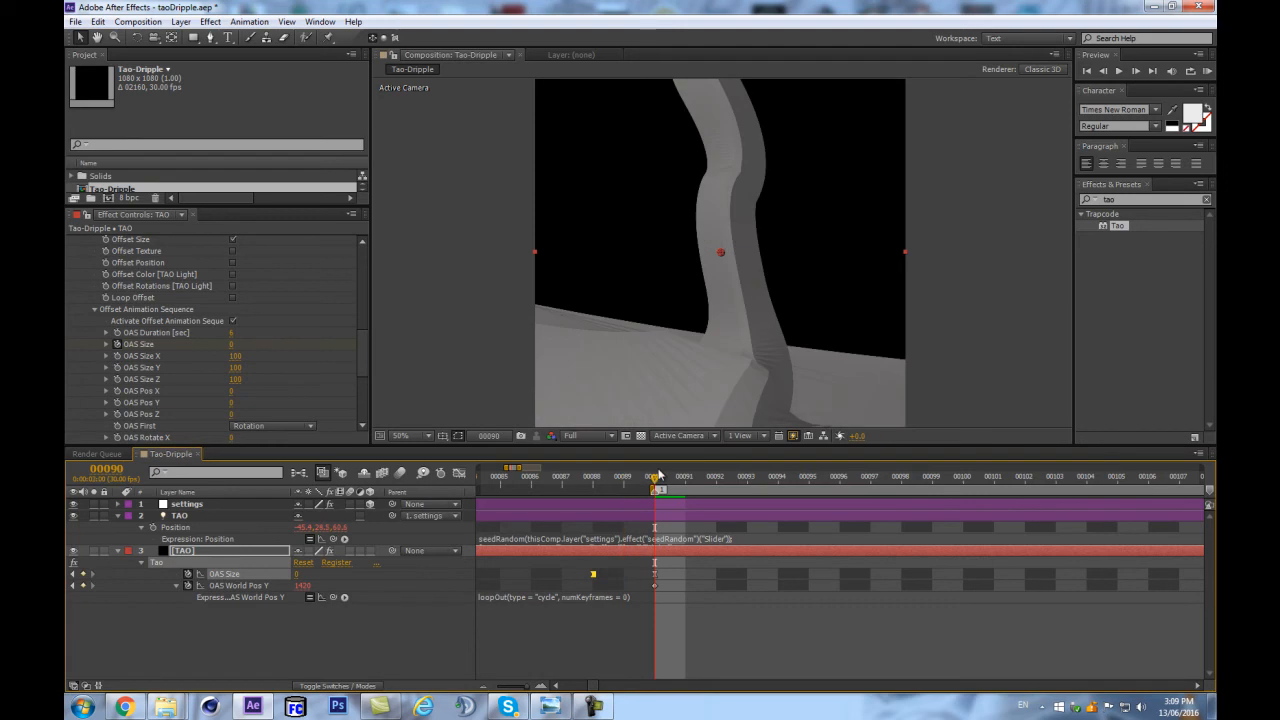
key(minus)
key(minus)
key(minus)
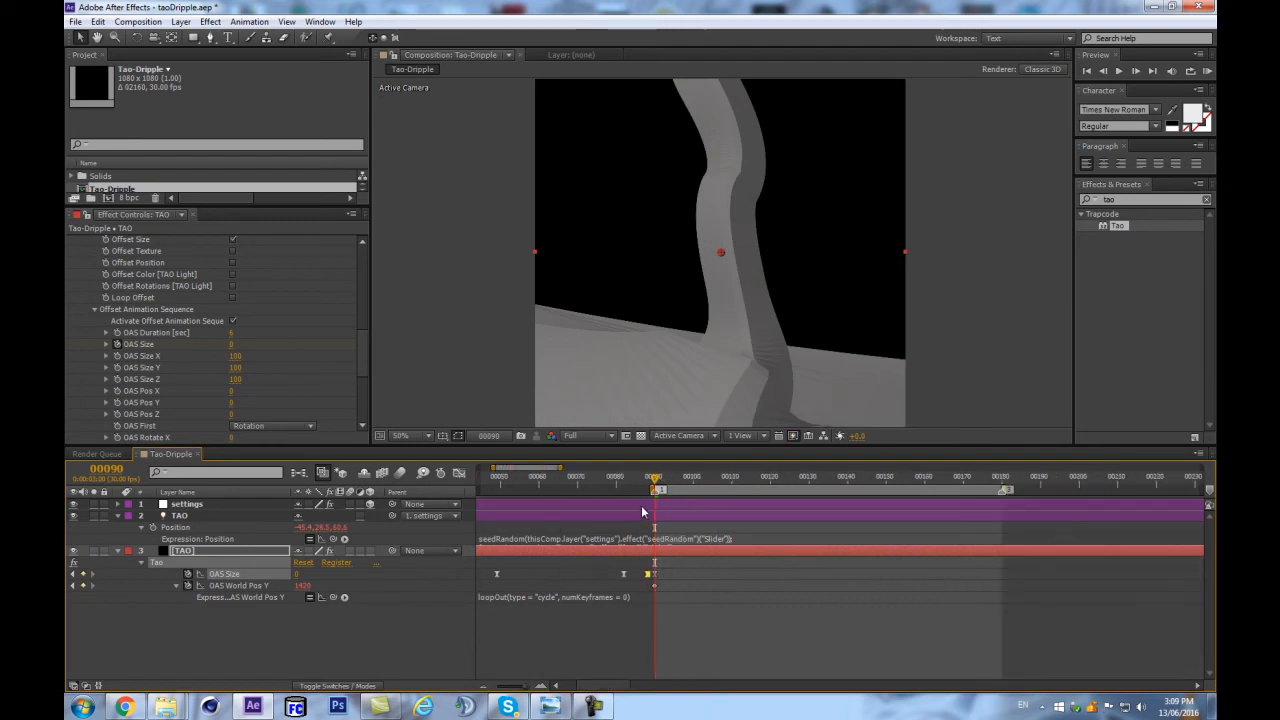
key(space)
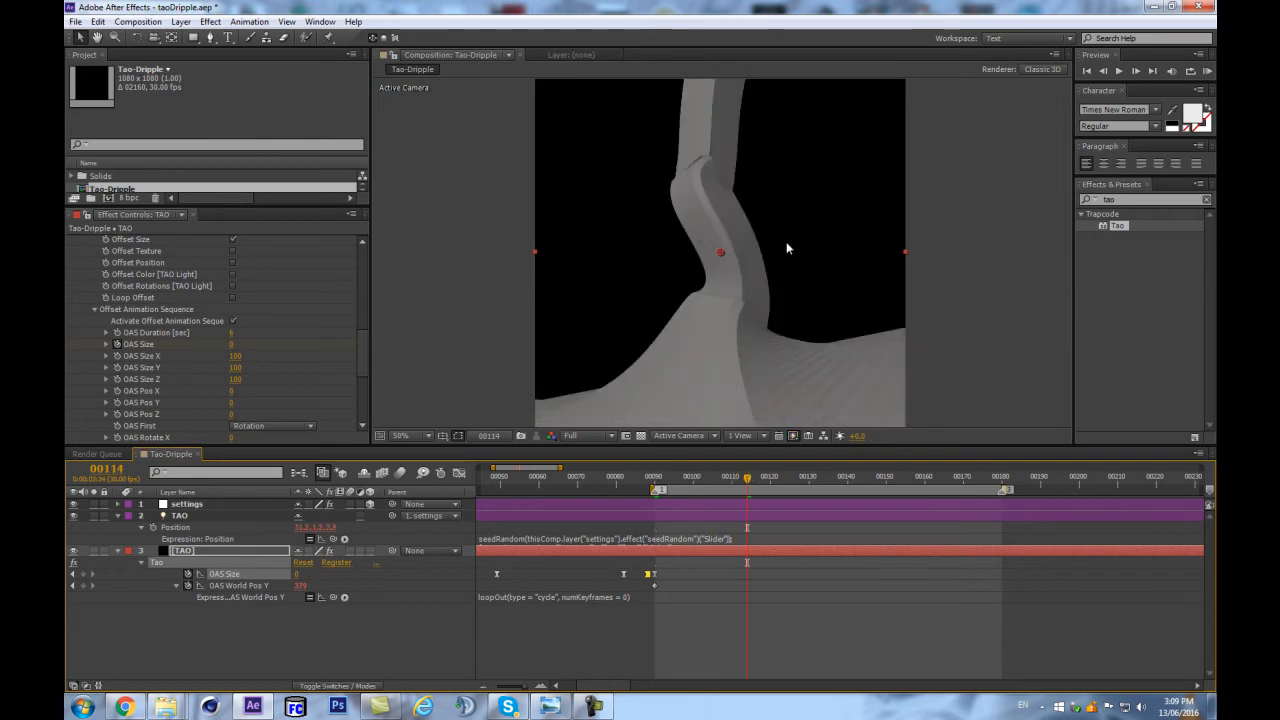
scroll(783, 269, down, 2)
click(424, 613)
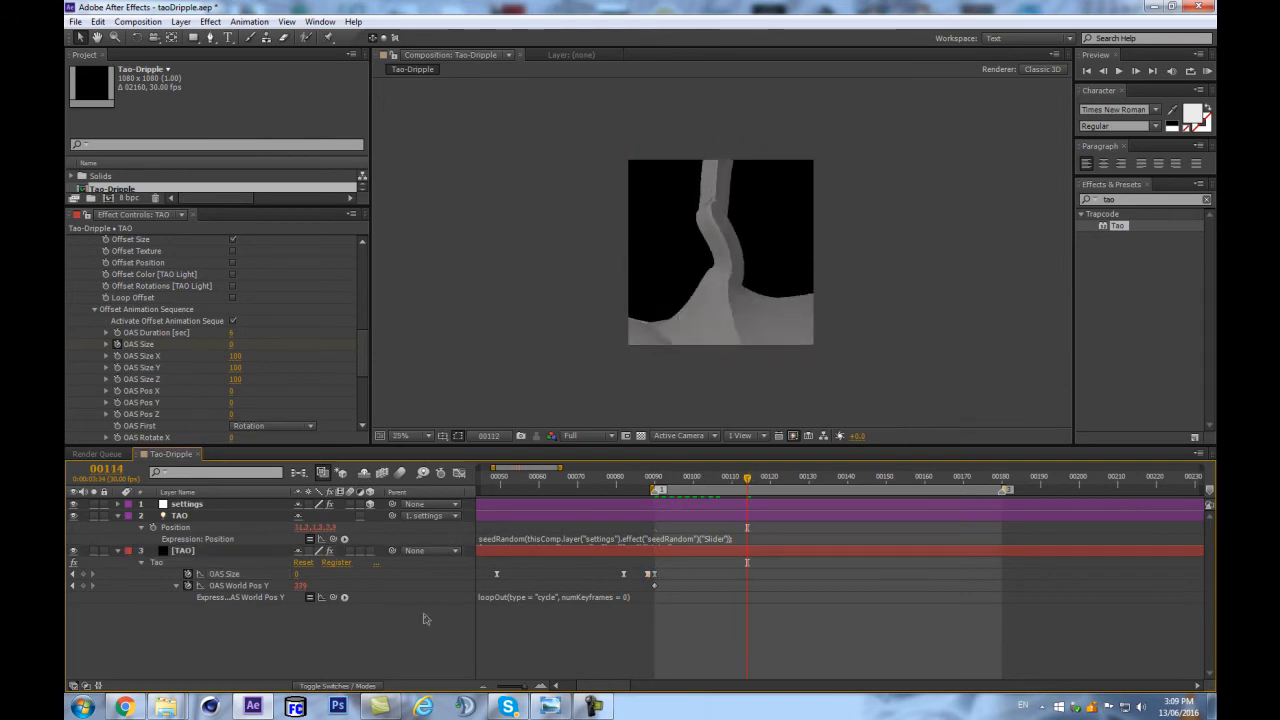
Step: Set the OAS Size keyframe at frame 82 to 1020
click(656, 489)
drag(656, 492, 648, 492)
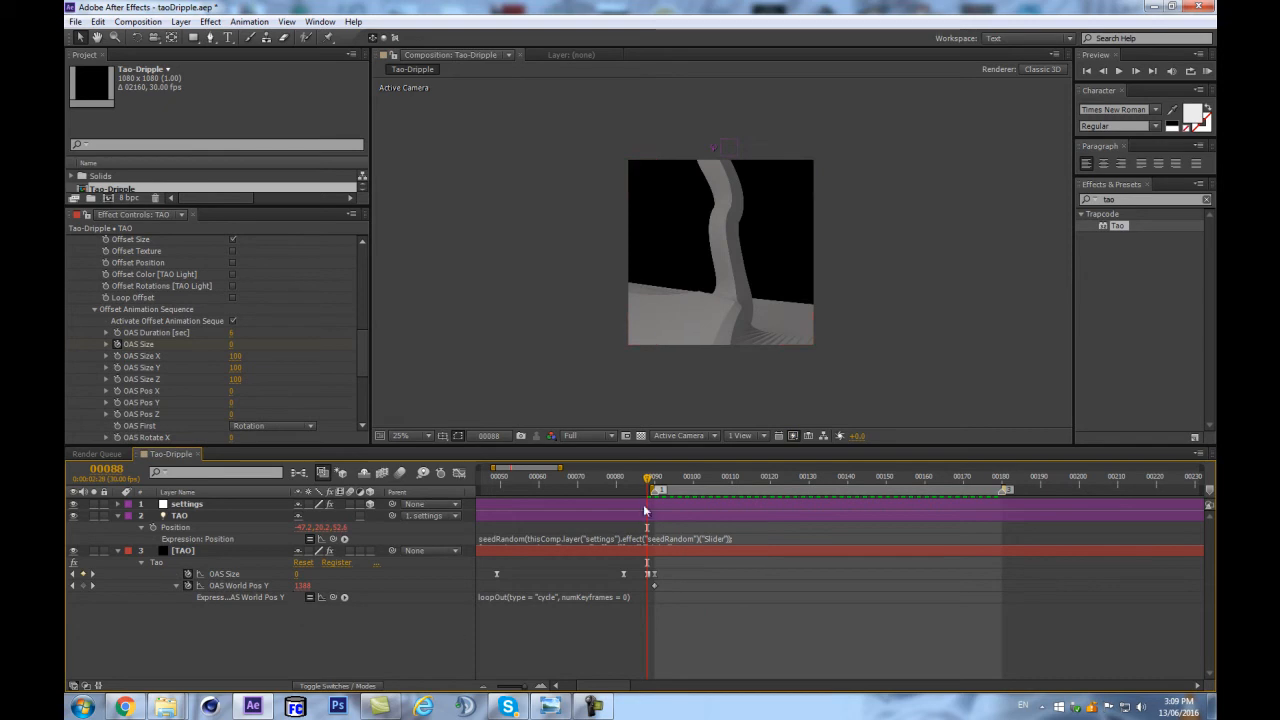
drag(648, 492, 623, 492)
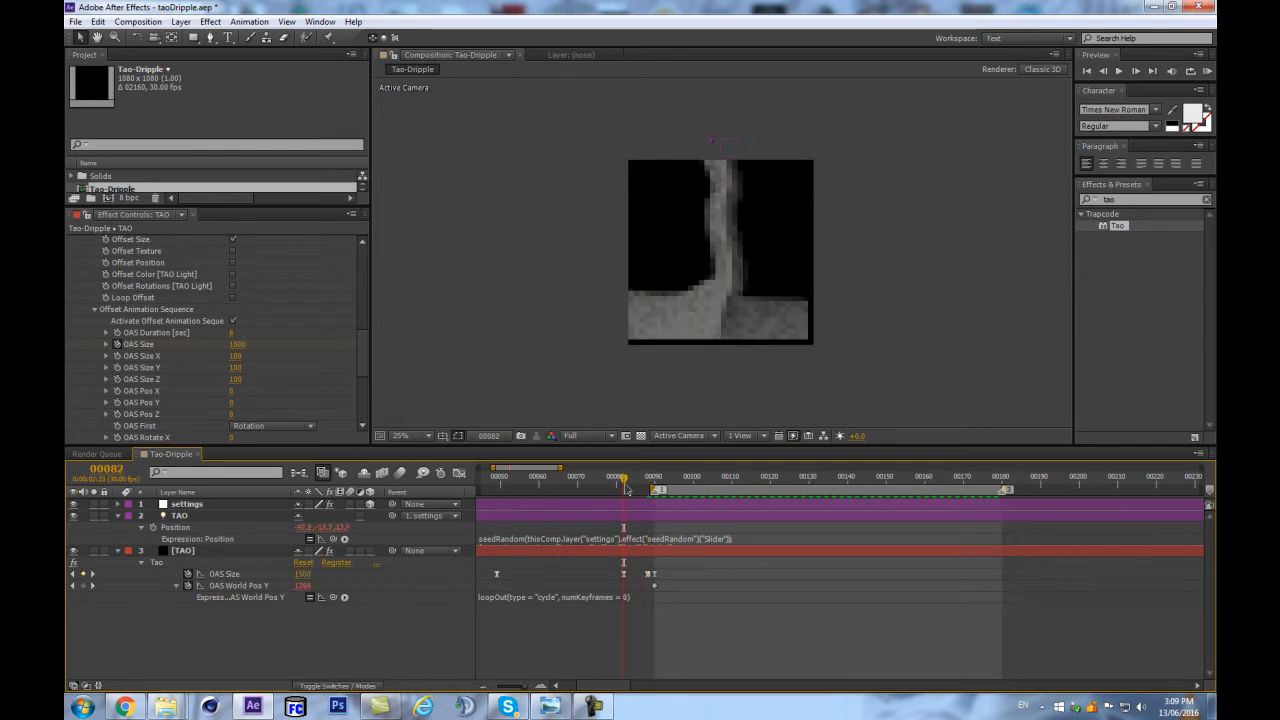
mouse_move(302, 574)
mouse_down()
mouse_move(258, 580)
mouse_move(311, 574)
mouse_up()
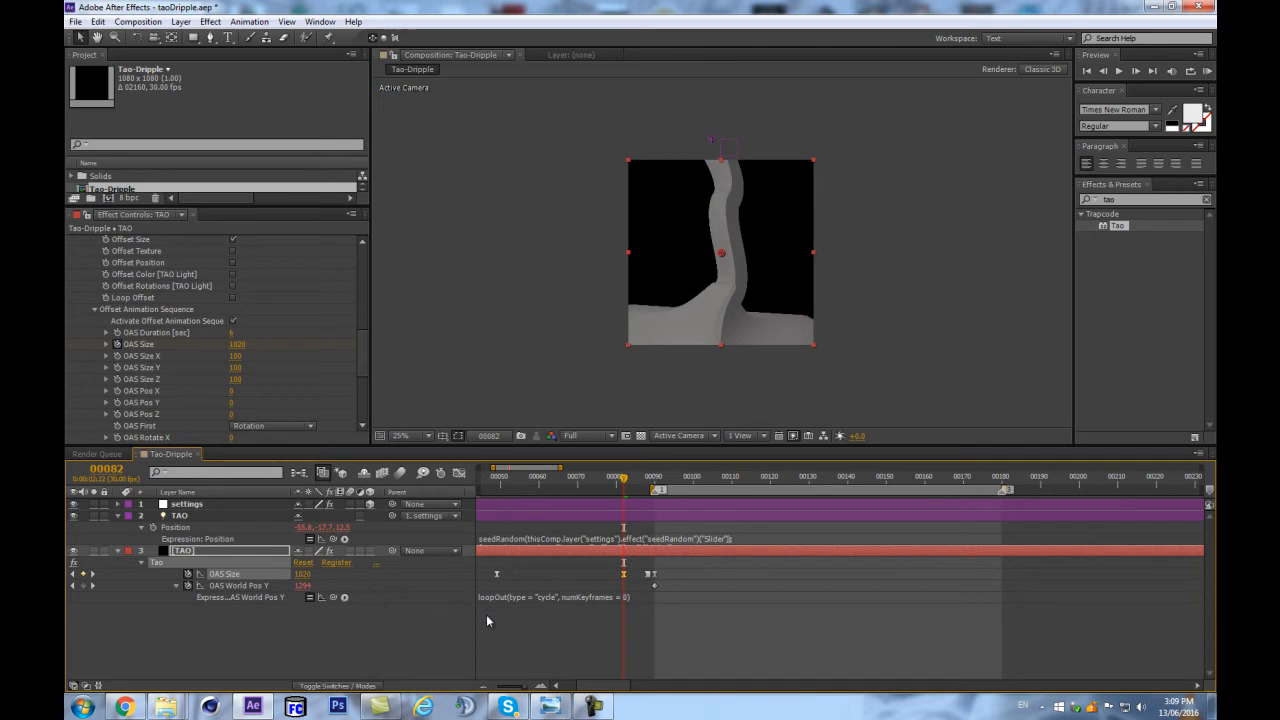
key(space)
drag(505, 623, 703, 609)
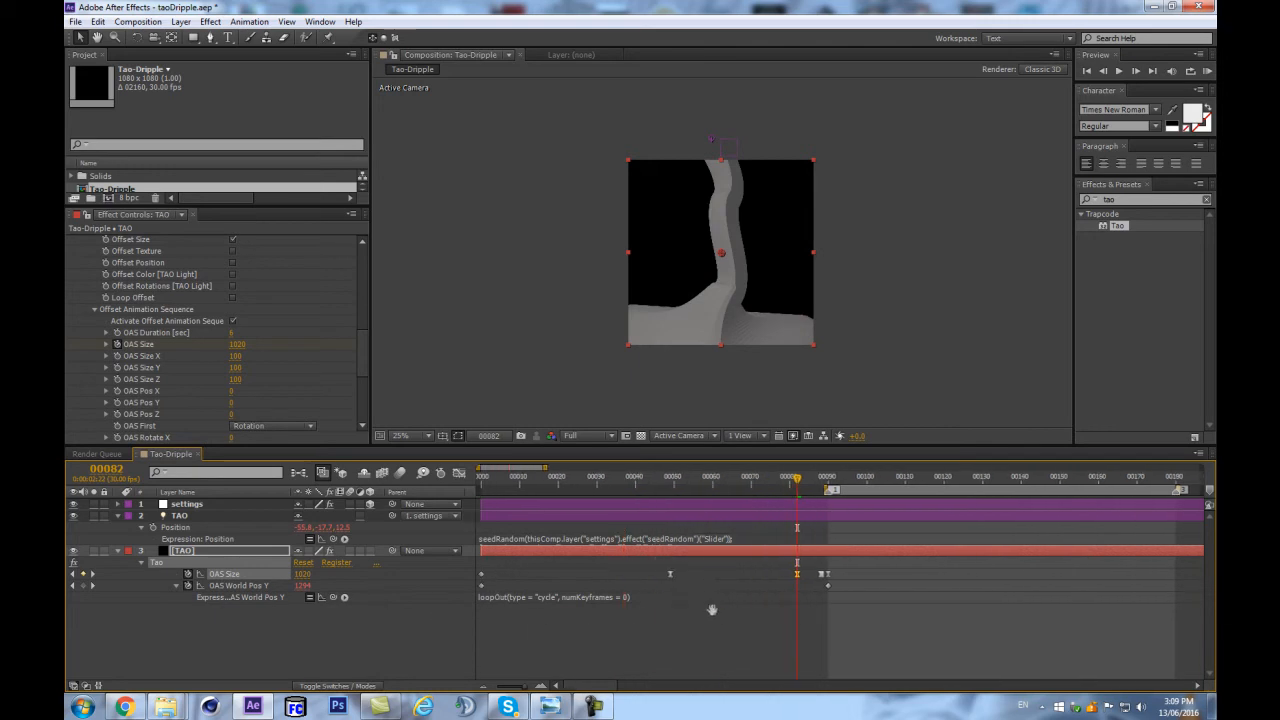
drag(790, 480, 797, 552)
click(140, 618)
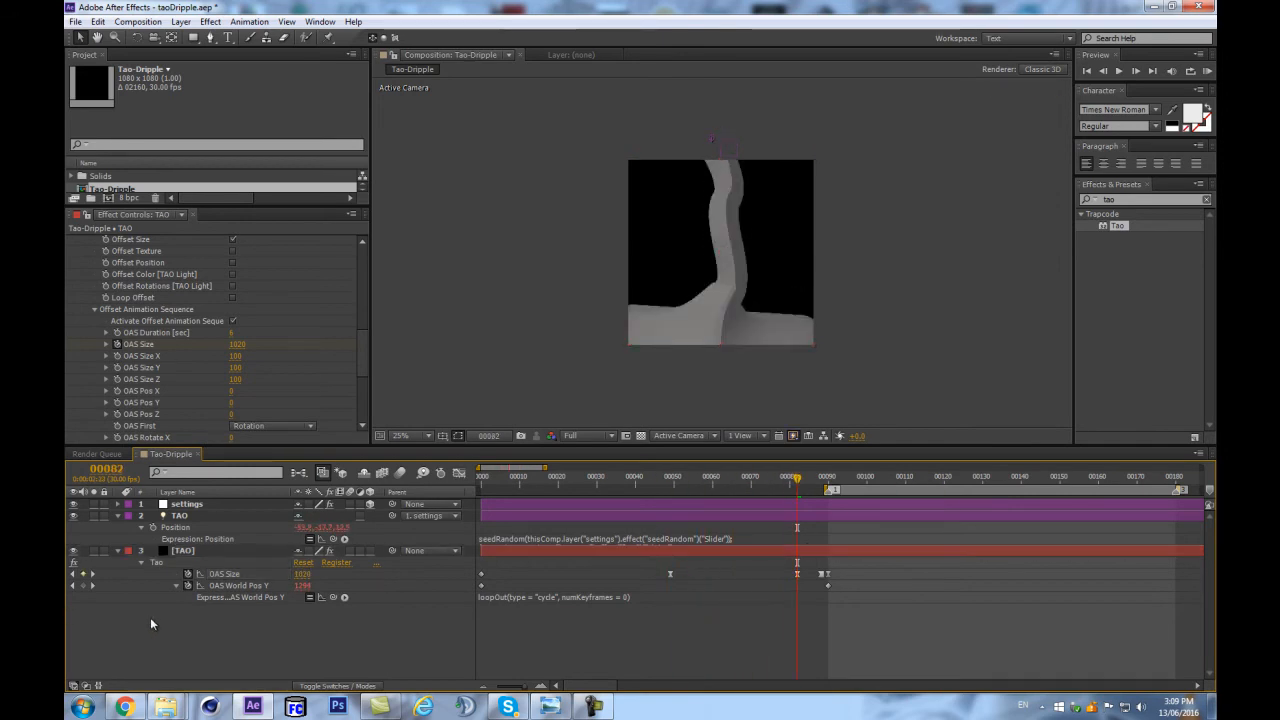
Step: Add an OAS World Pos Y keyframe at frame 64, move it to frame 82 and check the resulting motion
drag(797, 484, 729, 485)
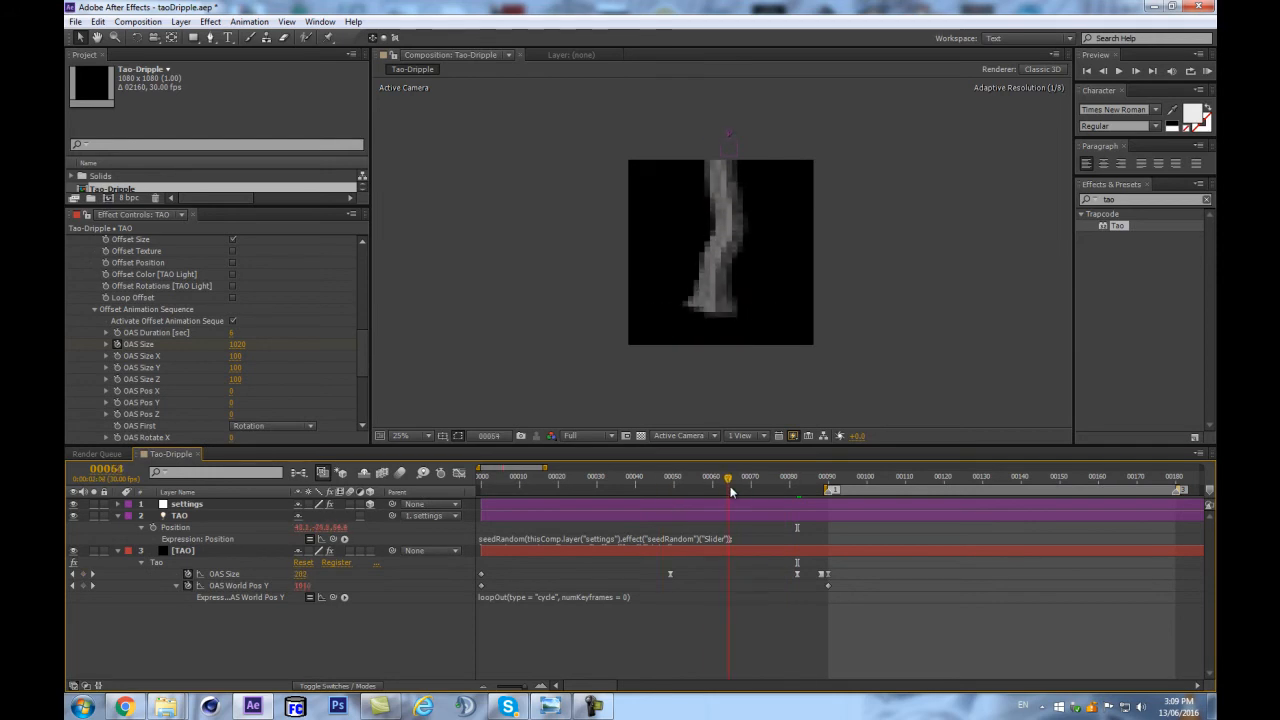
click(83, 586)
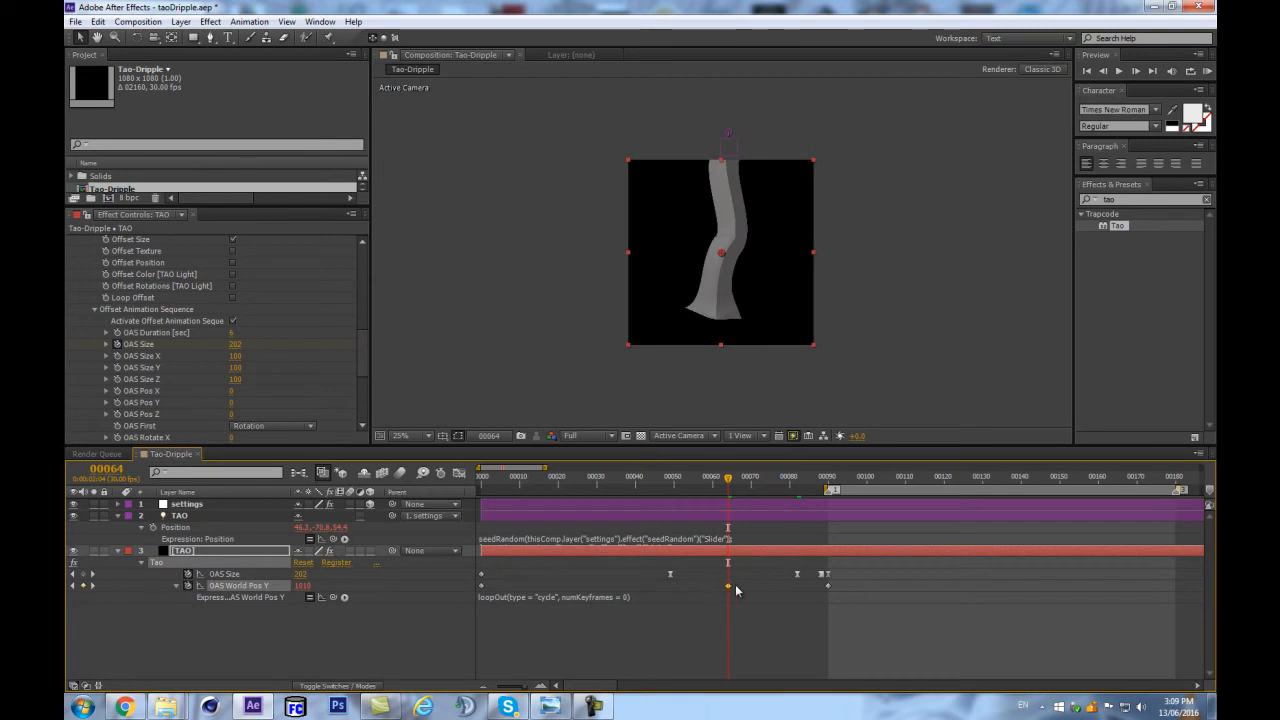
drag(729, 586, 799, 585)
drag(775, 484, 989, 434)
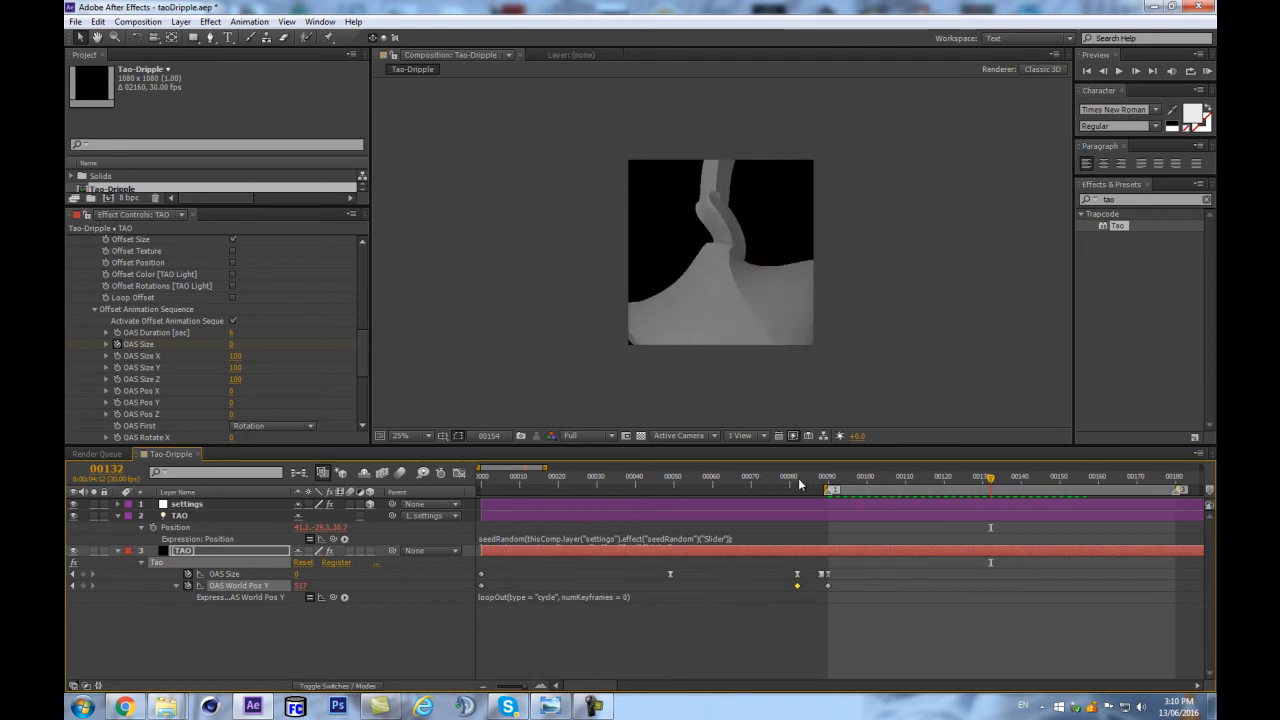
Step: Set the OAS World Pos Y keyframe at frame 90 to 2140 and preview the loop
click(829, 481)
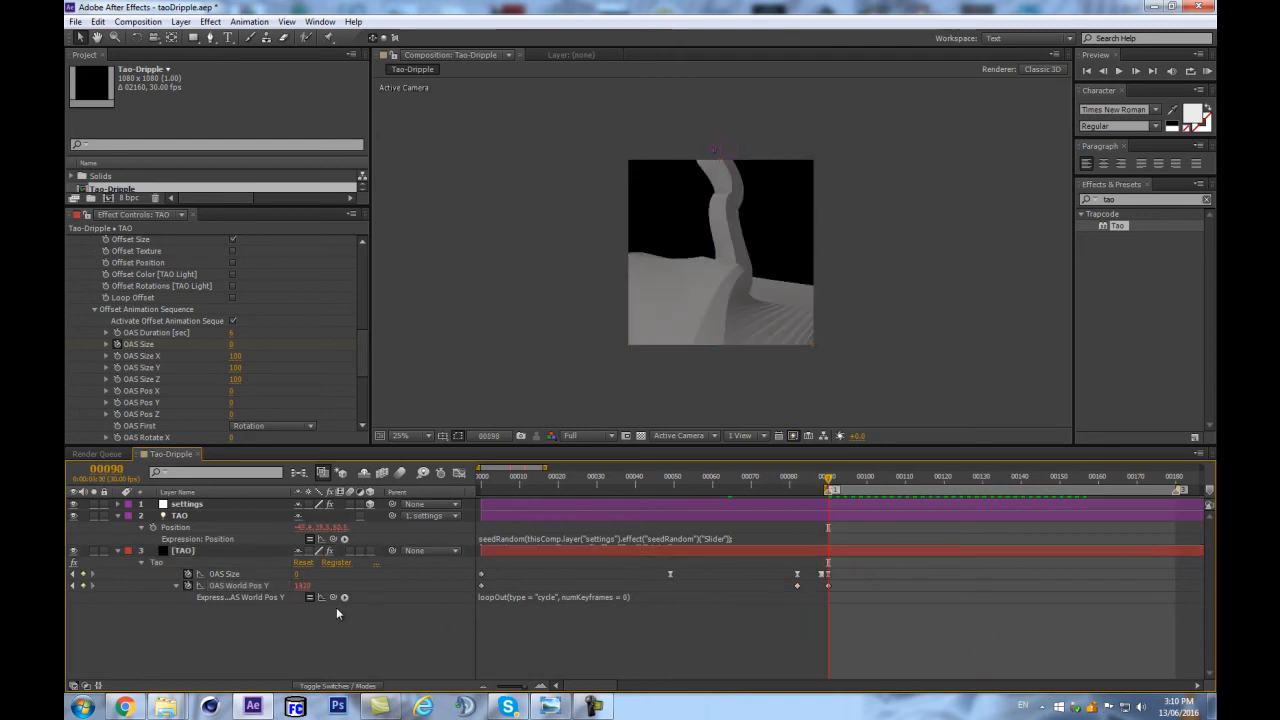
drag(302, 585, 323, 584)
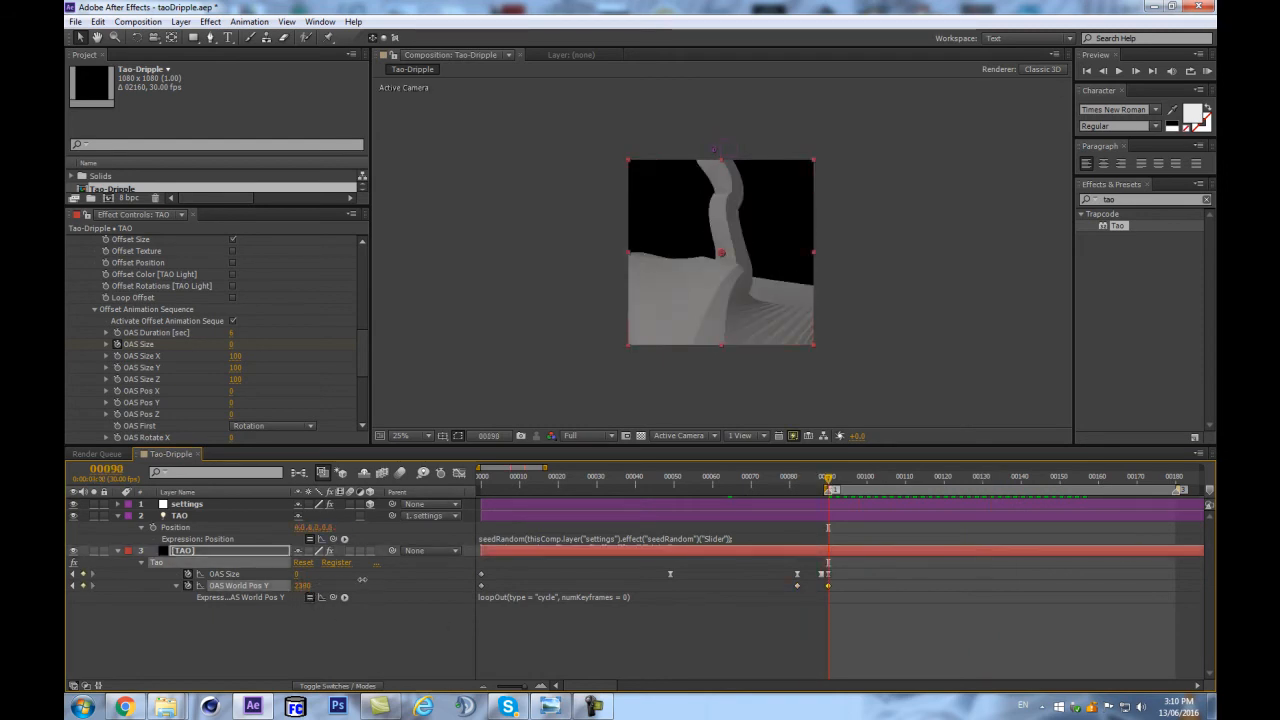
click(360, 636)
key(space)
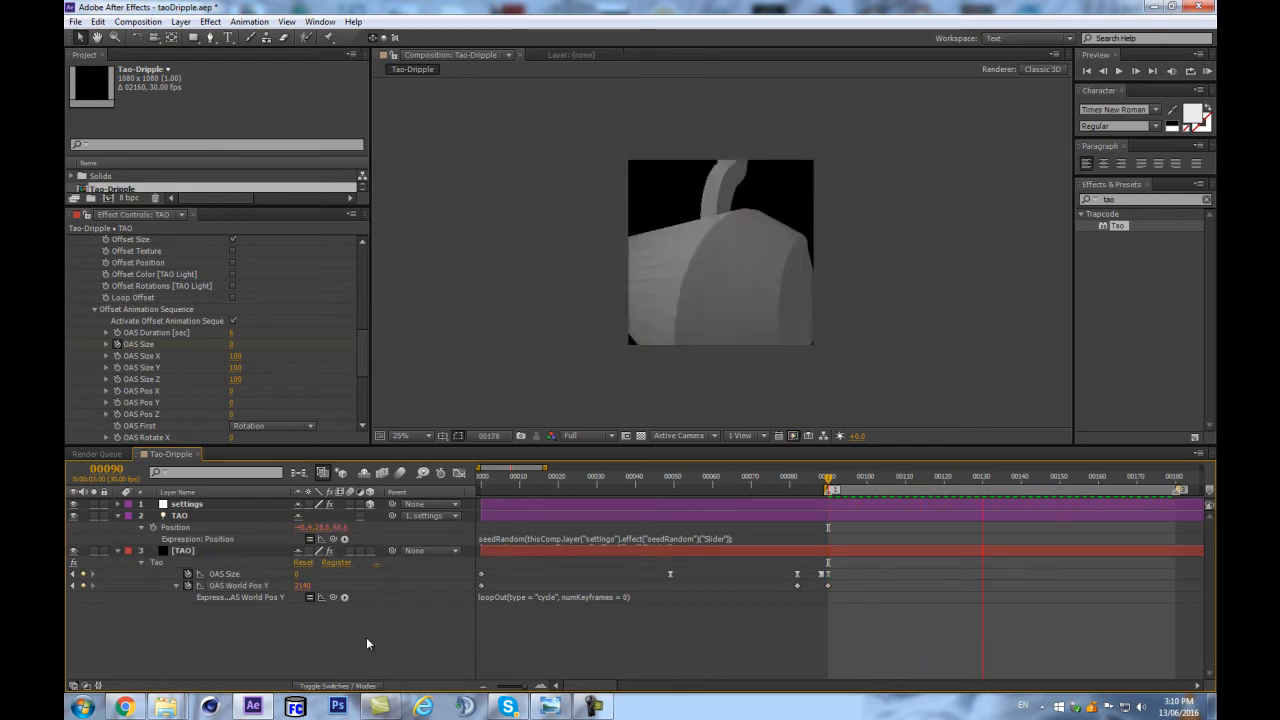
key(space)
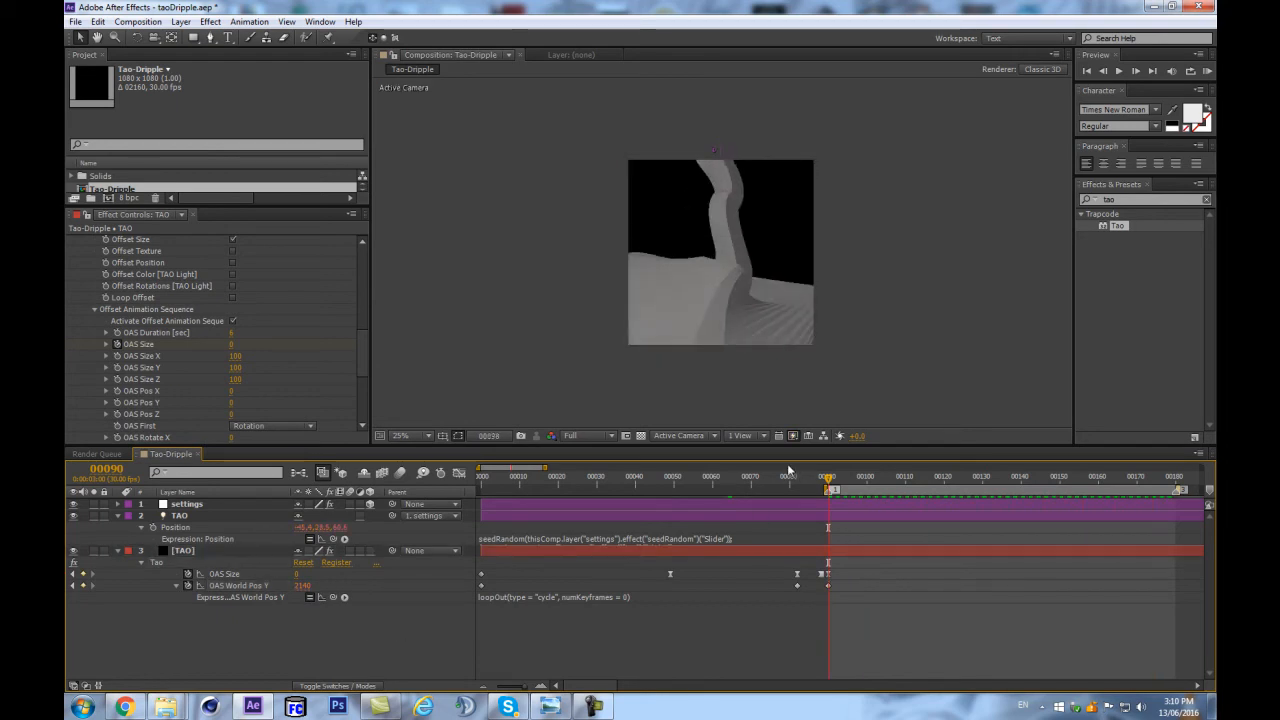
Step: Raise the OAS World Pos Y keyframes at frames 82 and 90 together, bringing frame 90 to 2330, and preview the loop
drag(850, 602, 721, 604)
drag(298, 590, 372, 590)
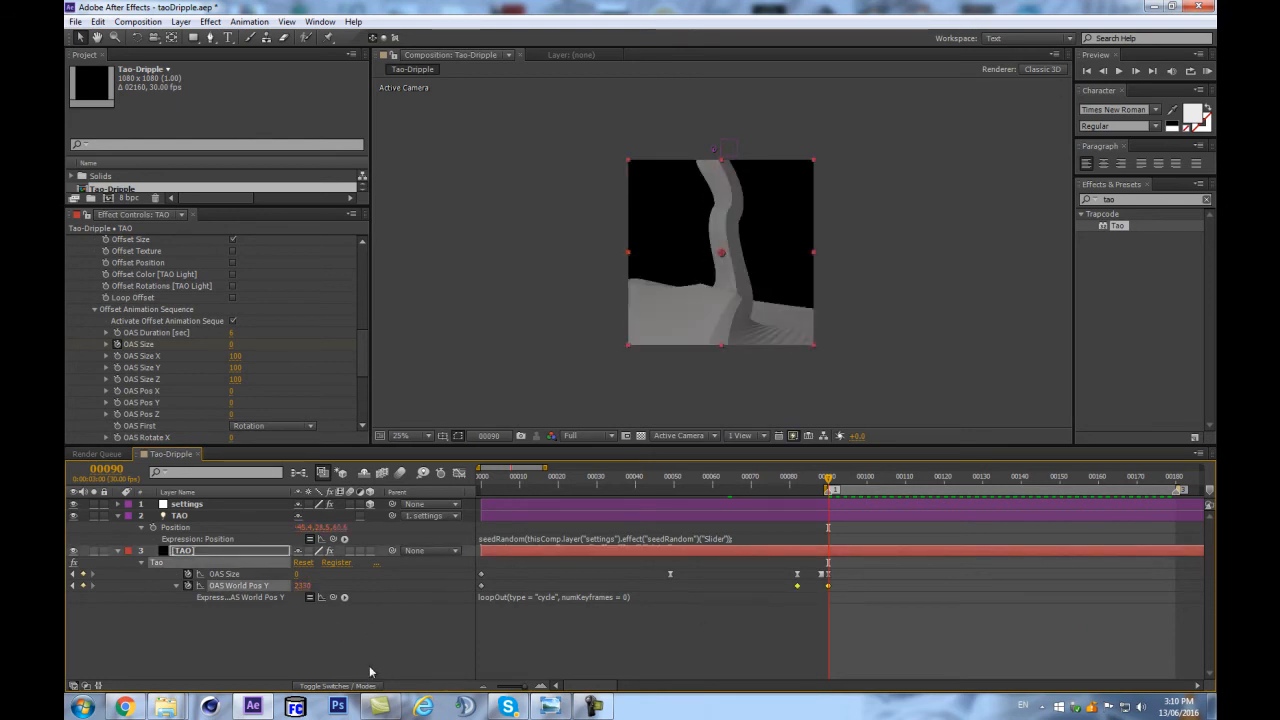
click(360, 643)
key(space)
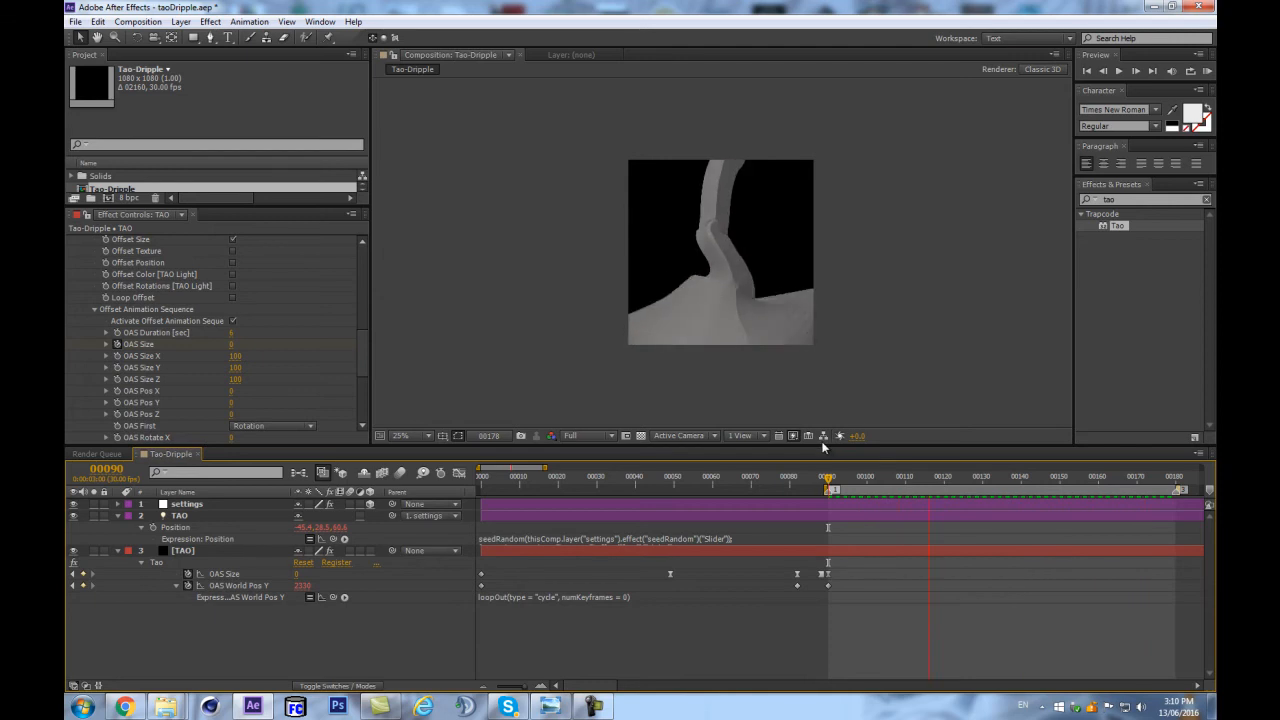
Step: Inspect the strand at frame 109, then raise its segment Sides to 33 and reduce them to about 12
scroll(833, 380, up, 2)
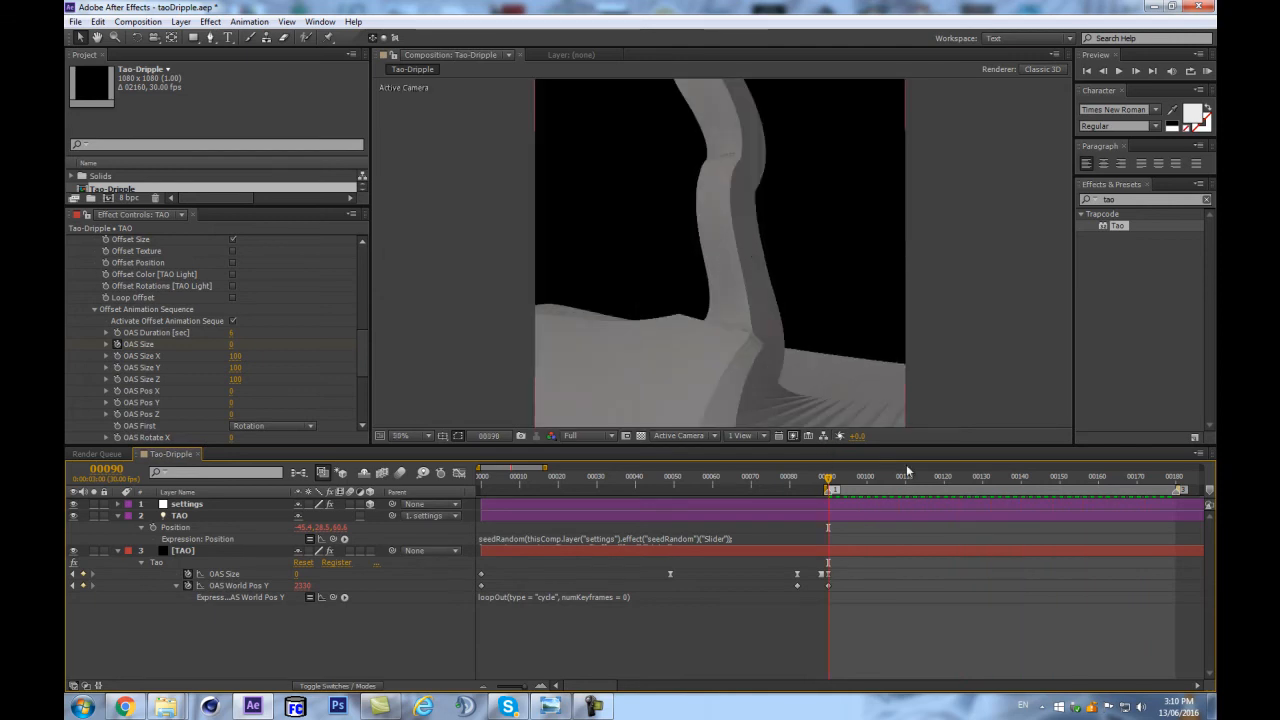
drag(857, 484, 902, 475)
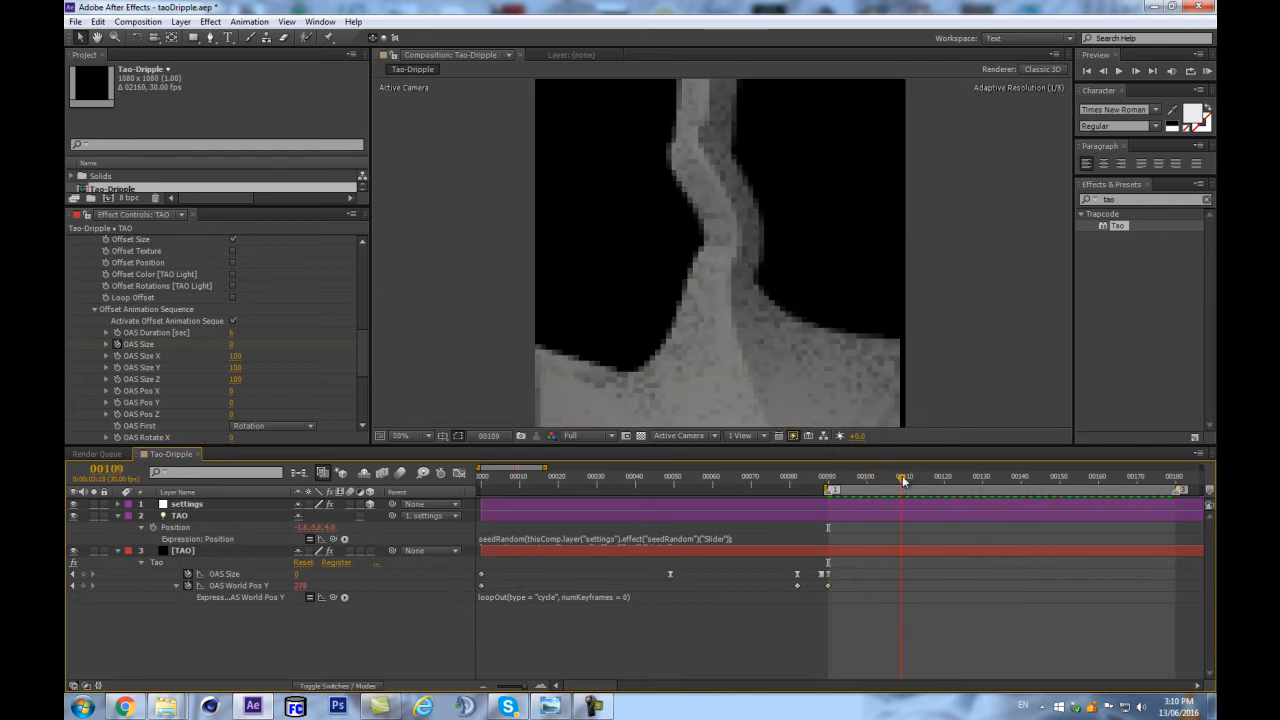
scroll(819, 354, down, 2)
scroll(331, 348, up, 10)
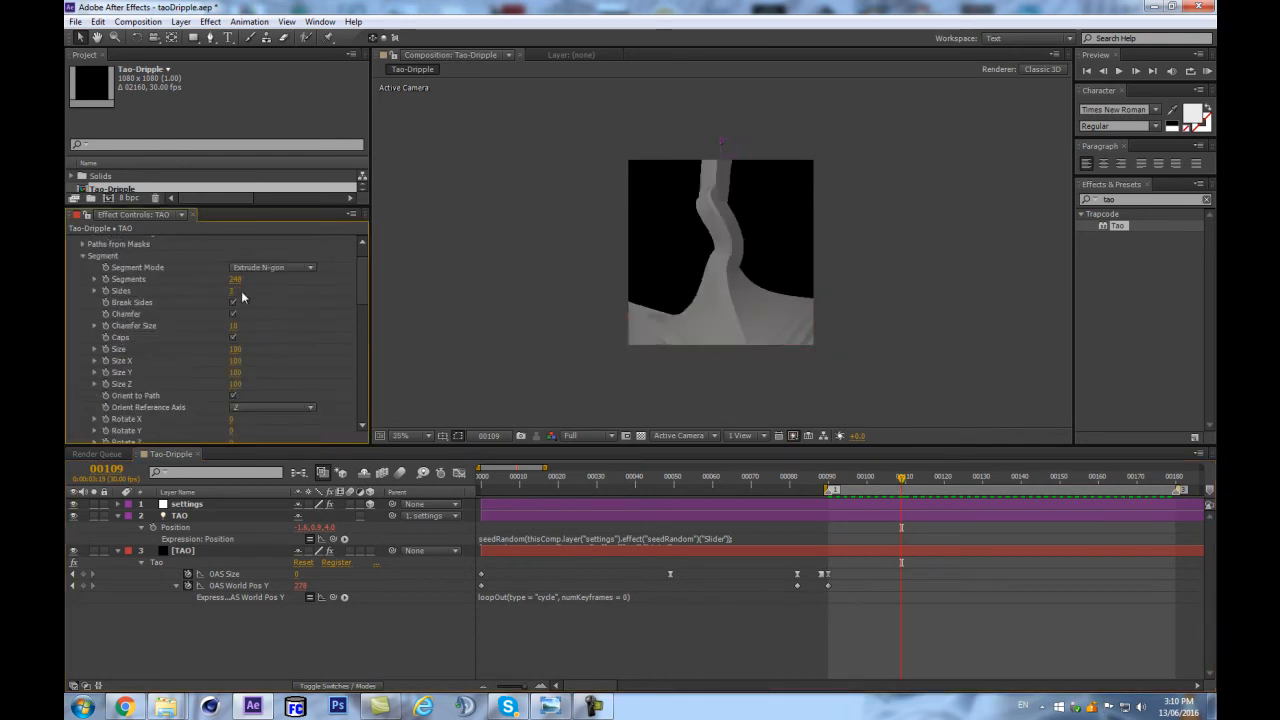
scroll(635, 263, up, 2)
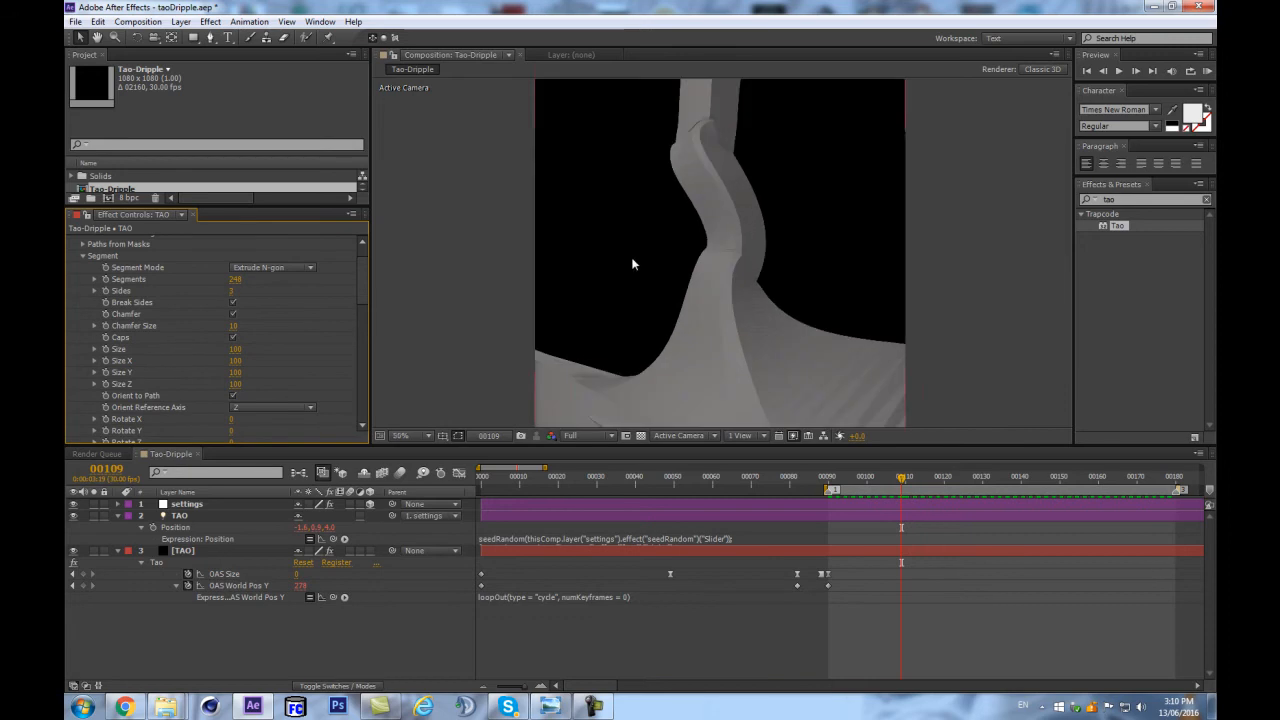
drag(233, 296, 299, 276)
drag(405, 258, 405, 264)
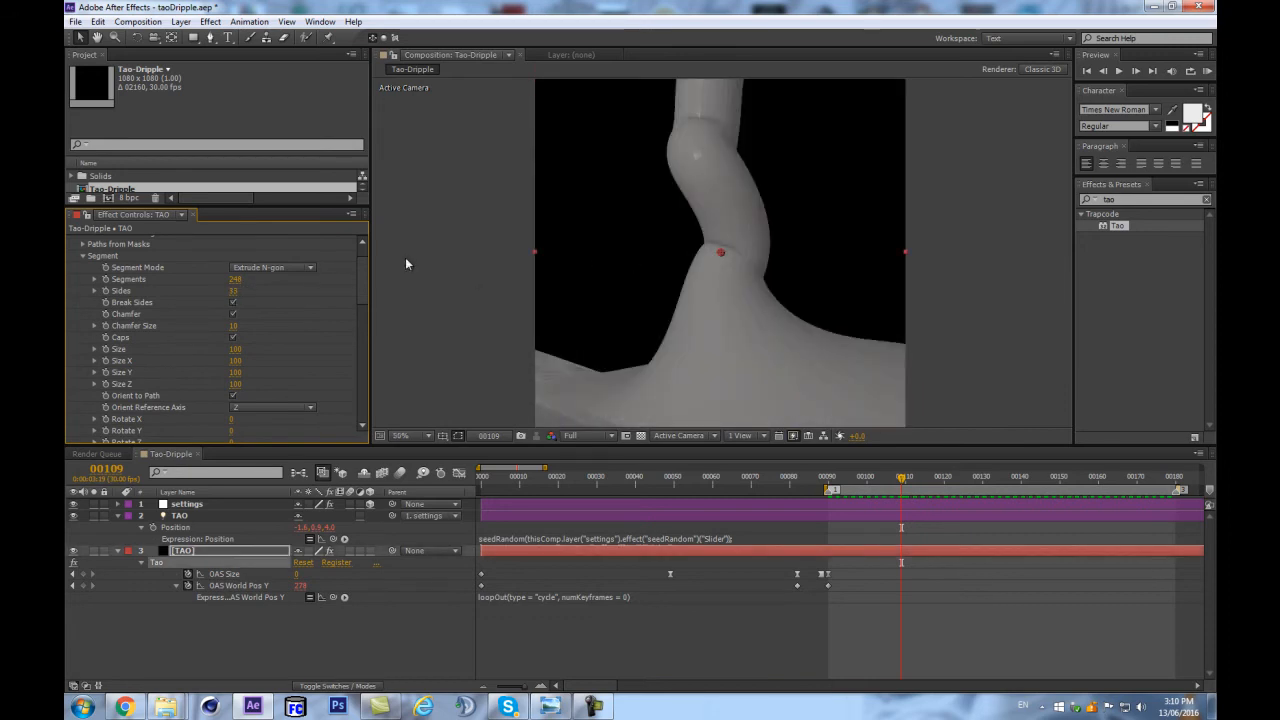
drag(233, 296, 95, 300)
Step: Change the Tao effect's rendering Shader from Flat to Smooth
scroll(363, 284, down, 15)
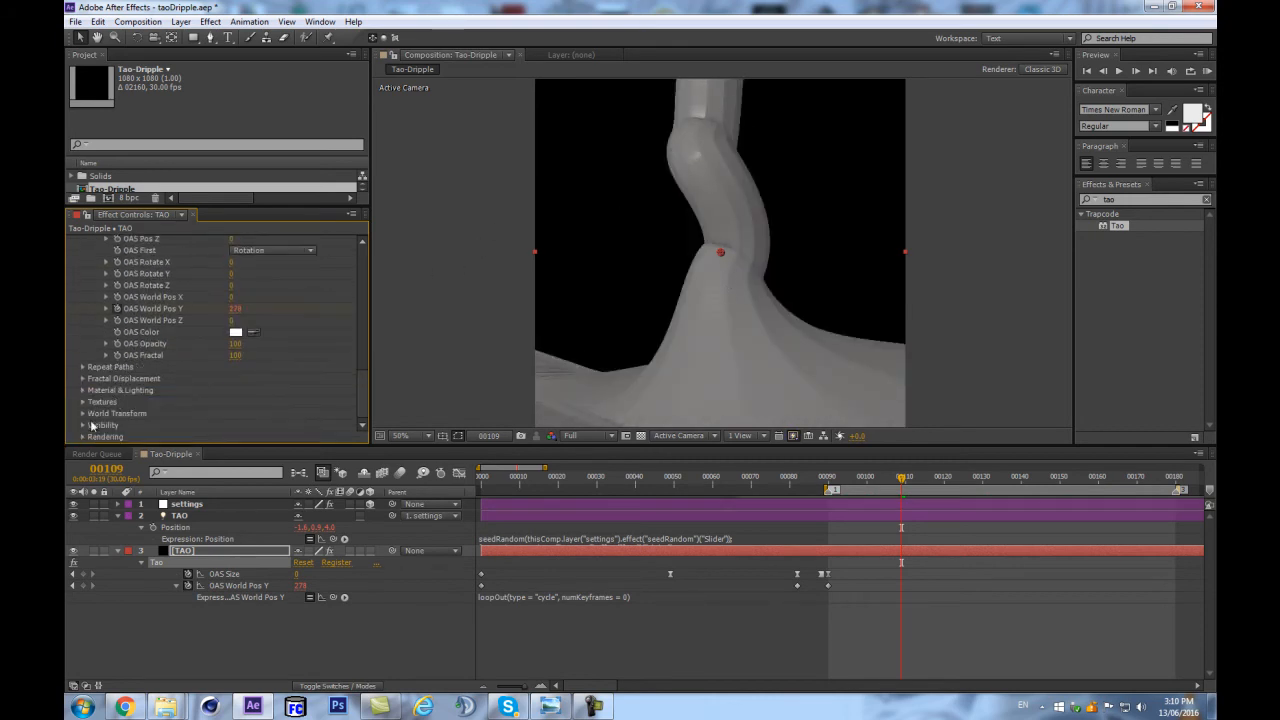
click(81, 435)
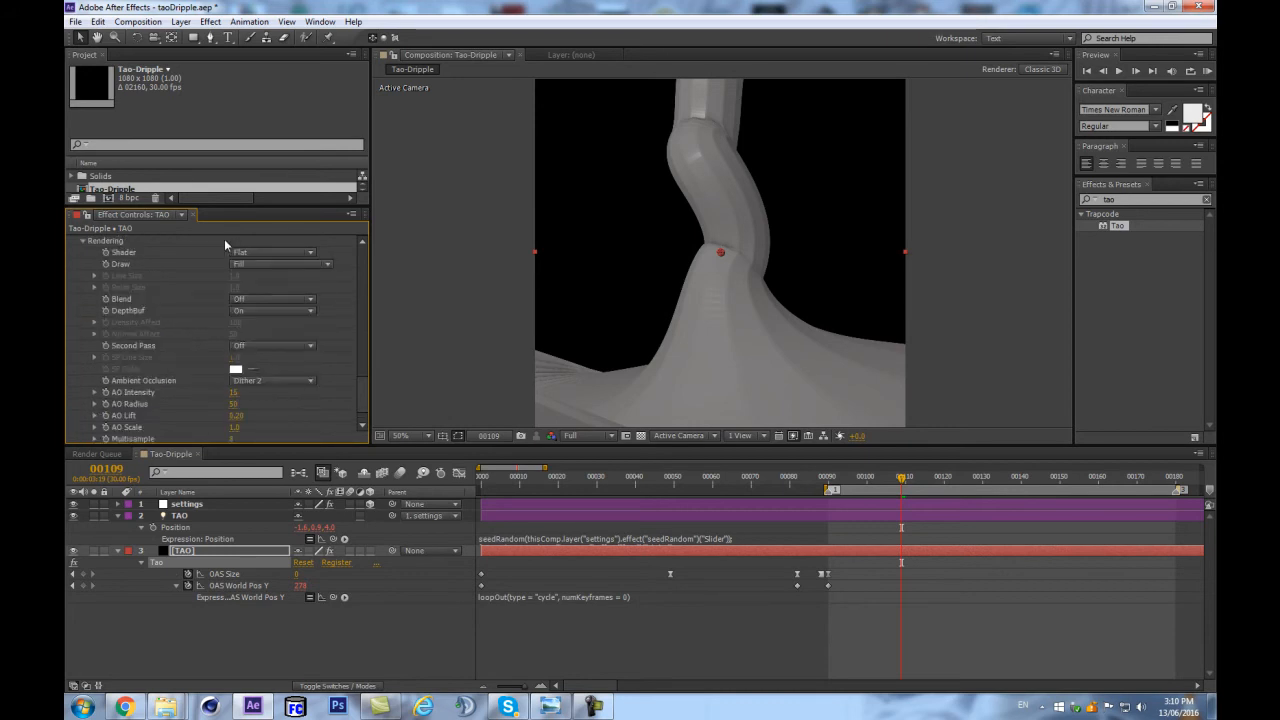
click(232, 253)
click(267, 283)
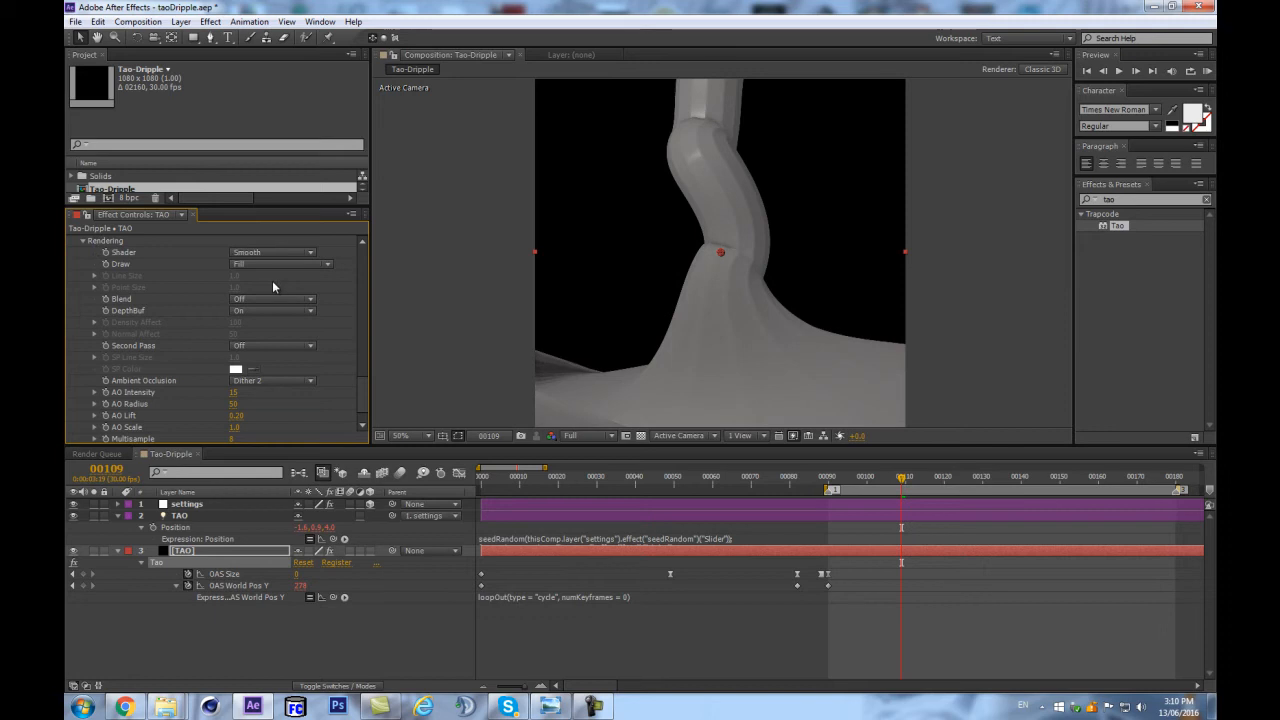
Step: Turn off Break Sides, set the segment Sides to 15 and preview the smoothed strand
scroll(306, 303, down, 10)
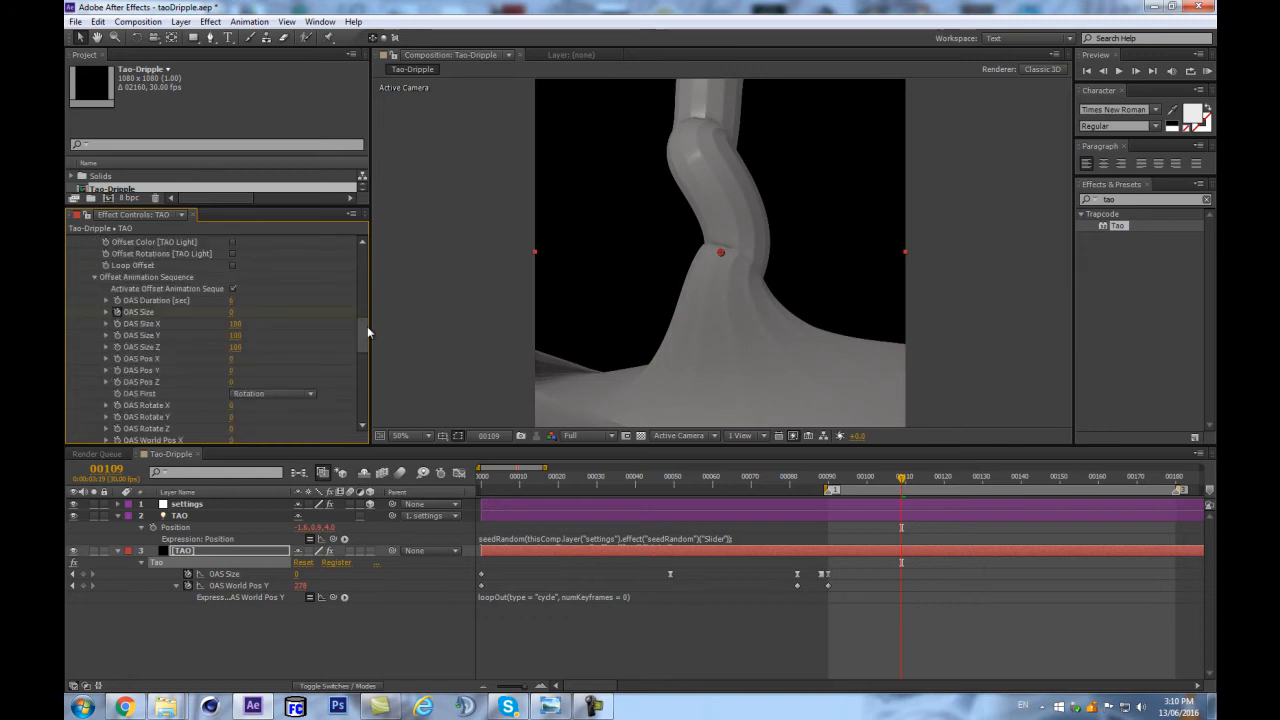
drag(367, 325, 365, 256)
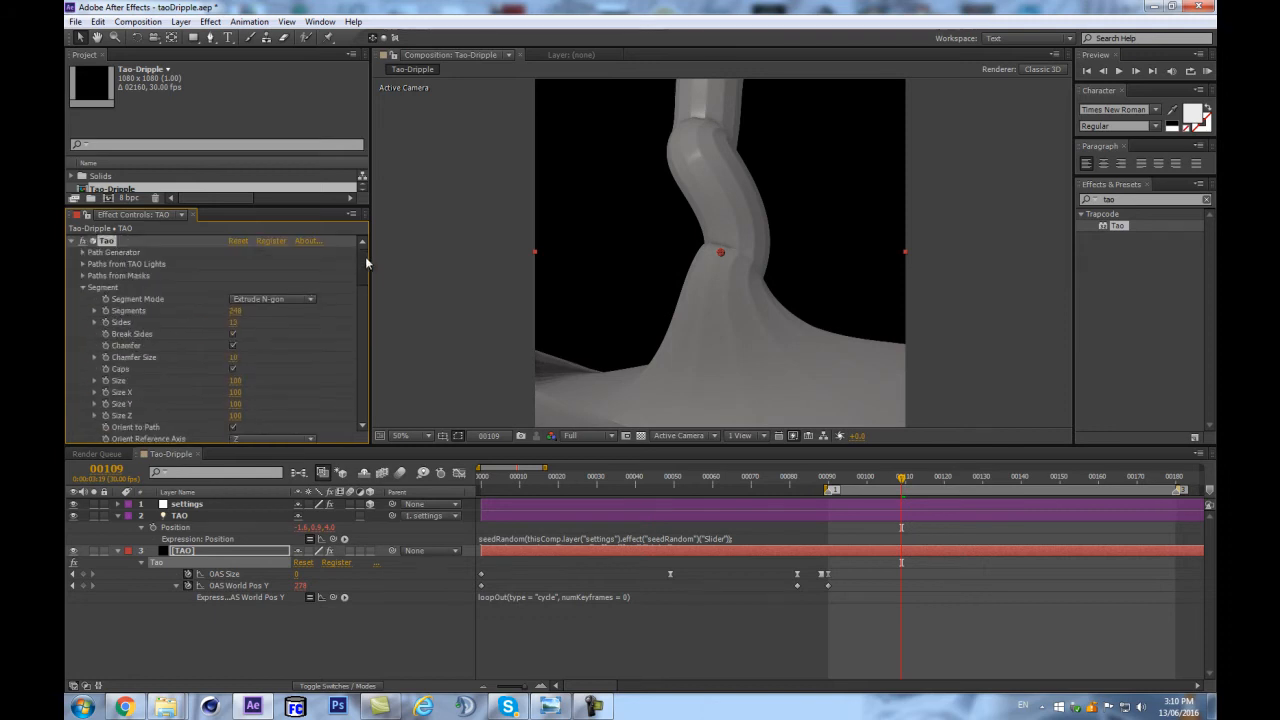
click(233, 334)
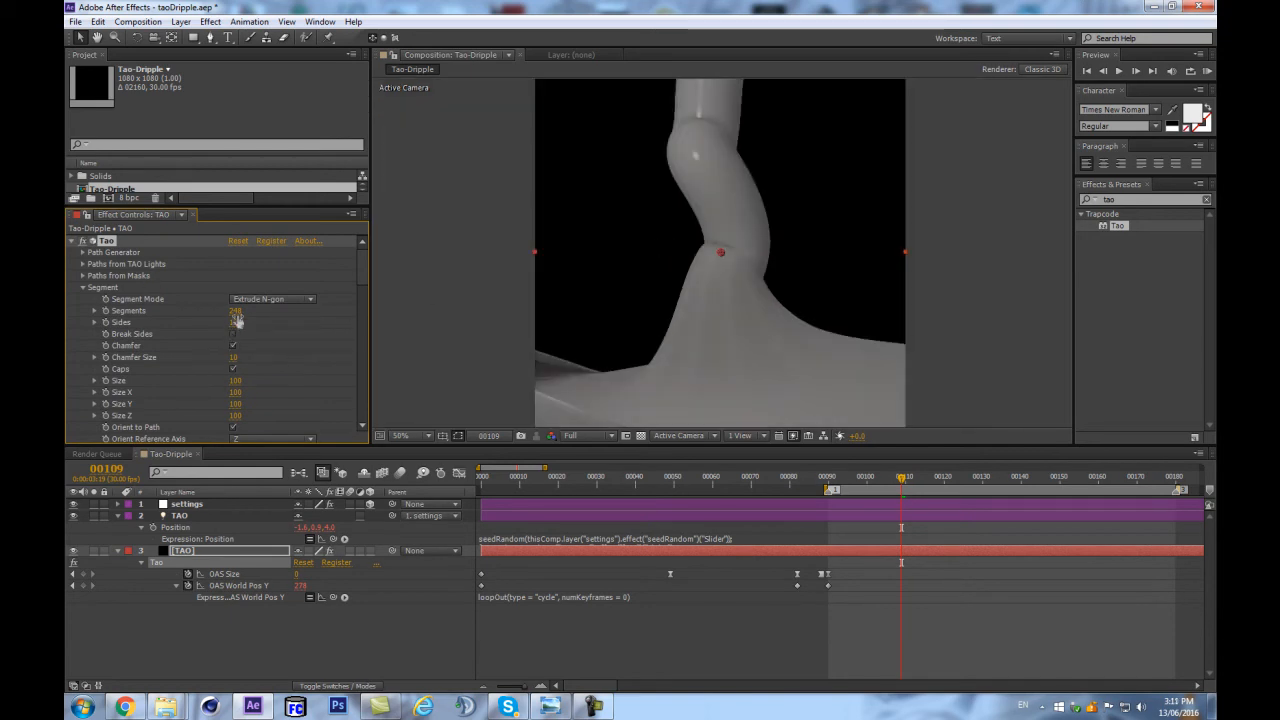
mouse_move(237, 310)
mouse_down()
mouse_move(237, 334)
mouse_move(250, 324)
mouse_up()
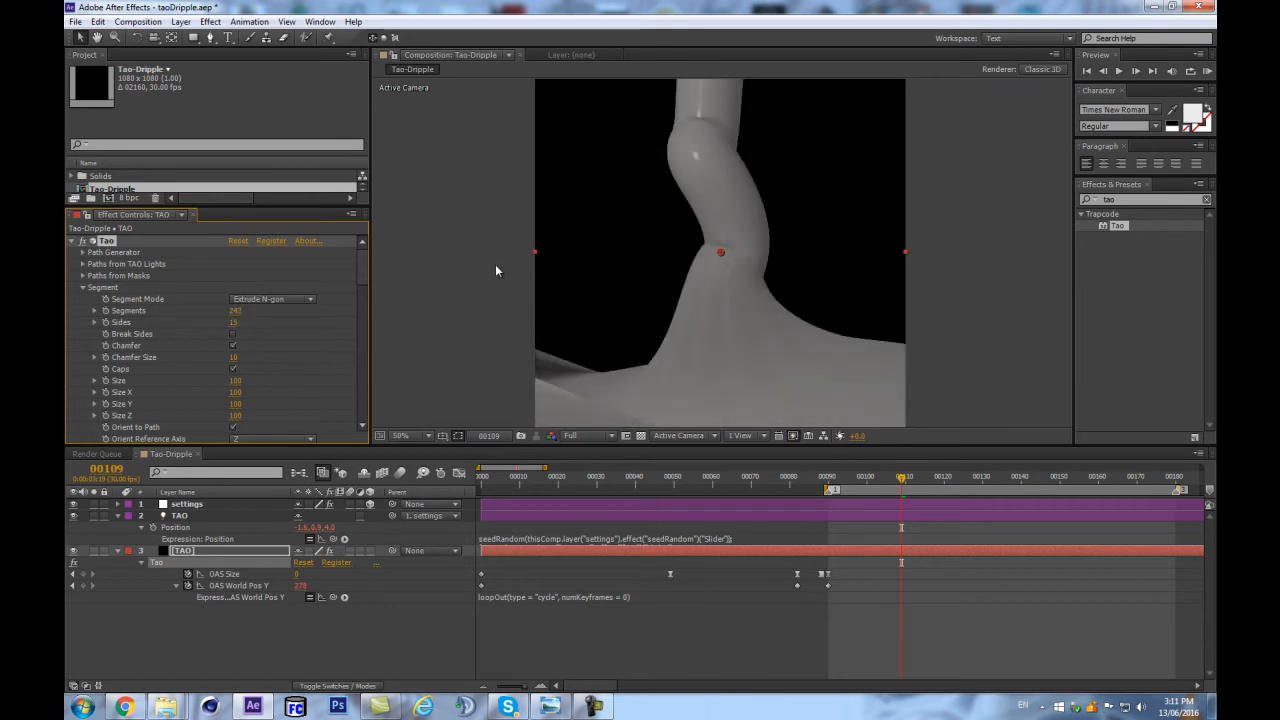
click(258, 621)
key(space)
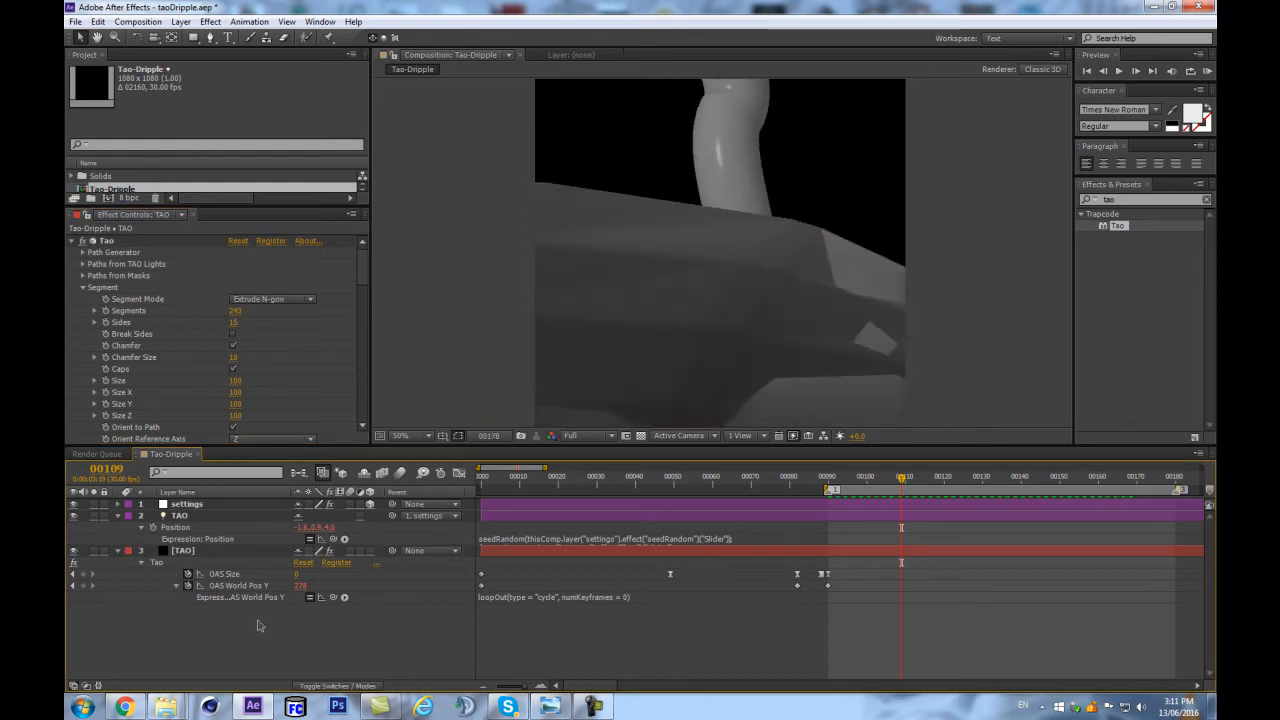
Step: Check the strand at frames 82 and 131, set the settings layer's seedRandom slider to 97 and preview the loop
drag(838, 482, 790, 487)
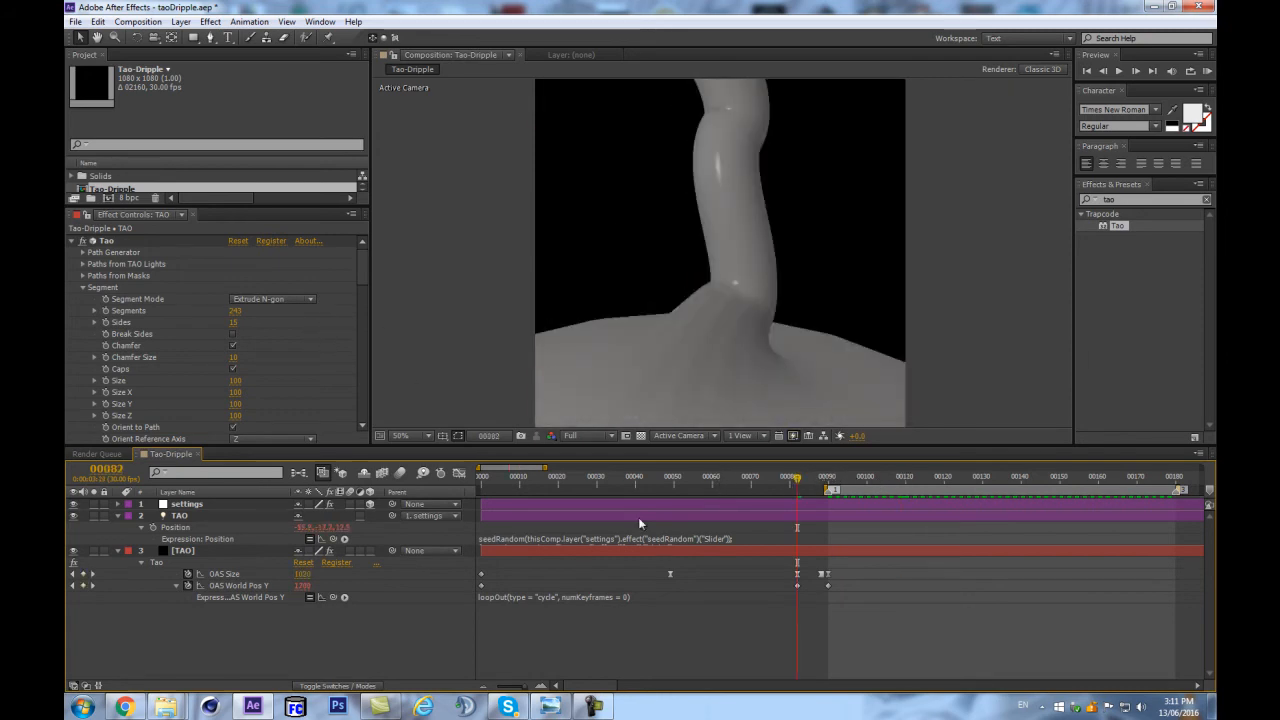
drag(840, 484, 986, 471)
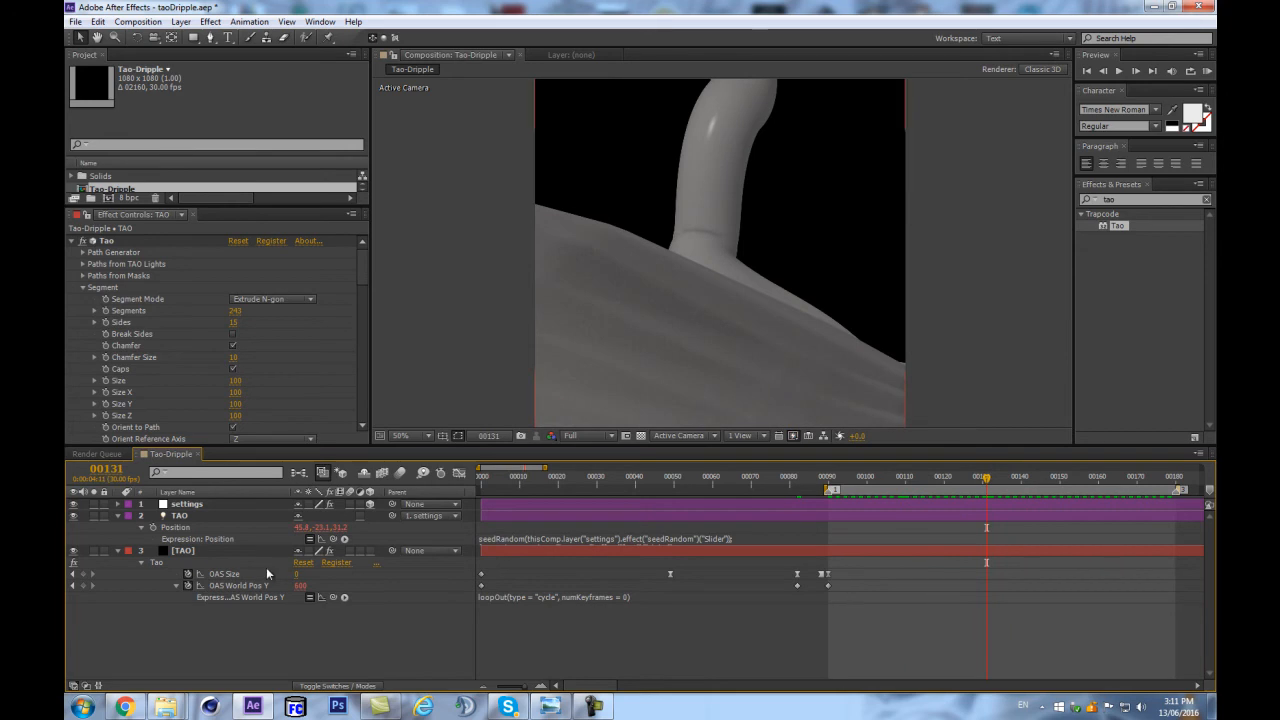
click(188, 504)
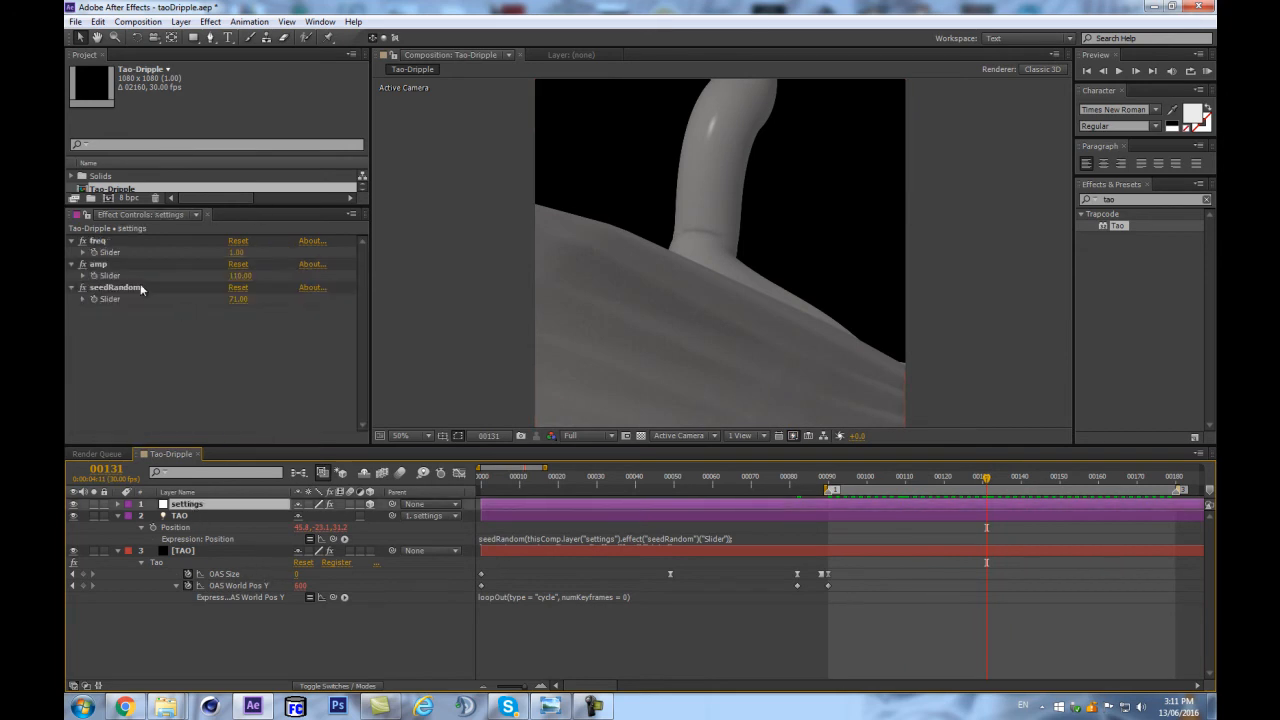
drag(238, 299, 248, 298)
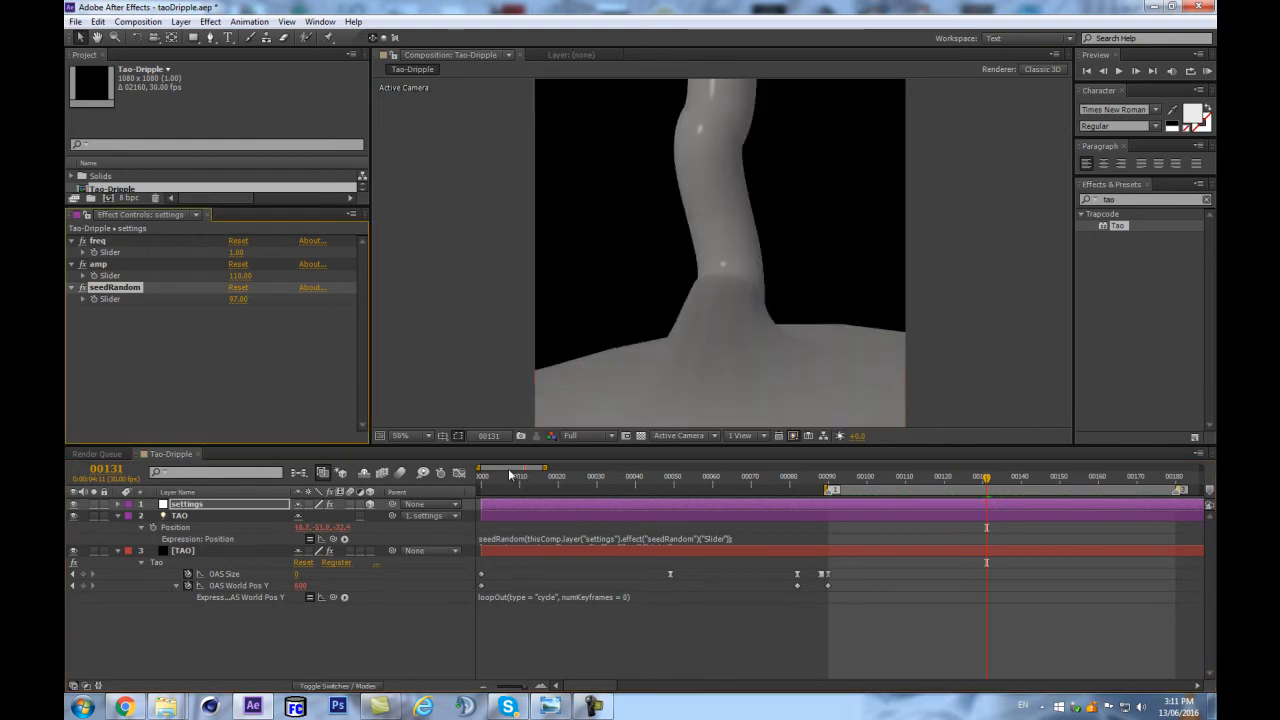
click(230, 551)
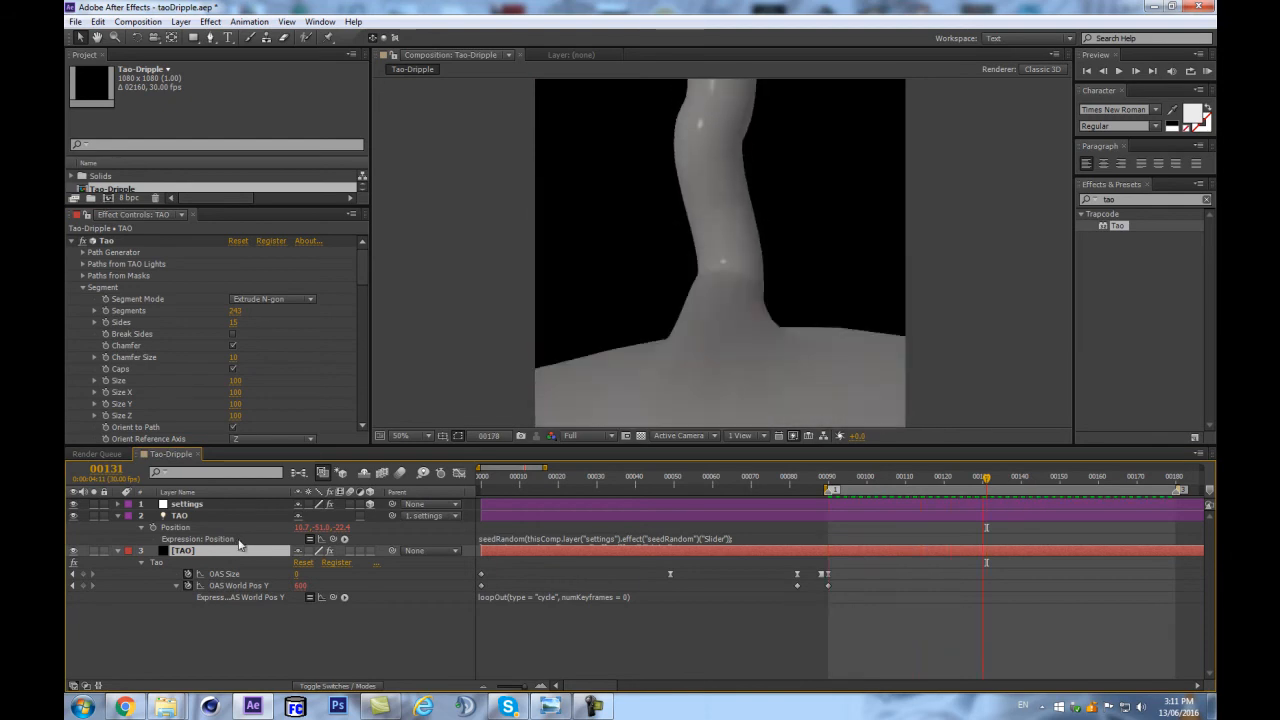
key(space)
Step: Raise the OAS World Pos Y keyframes at frames 82 and 90 together, bringing frame 82 to 1420, and preview the loop
scroll(779, 331, down, 1)
click(796, 481)
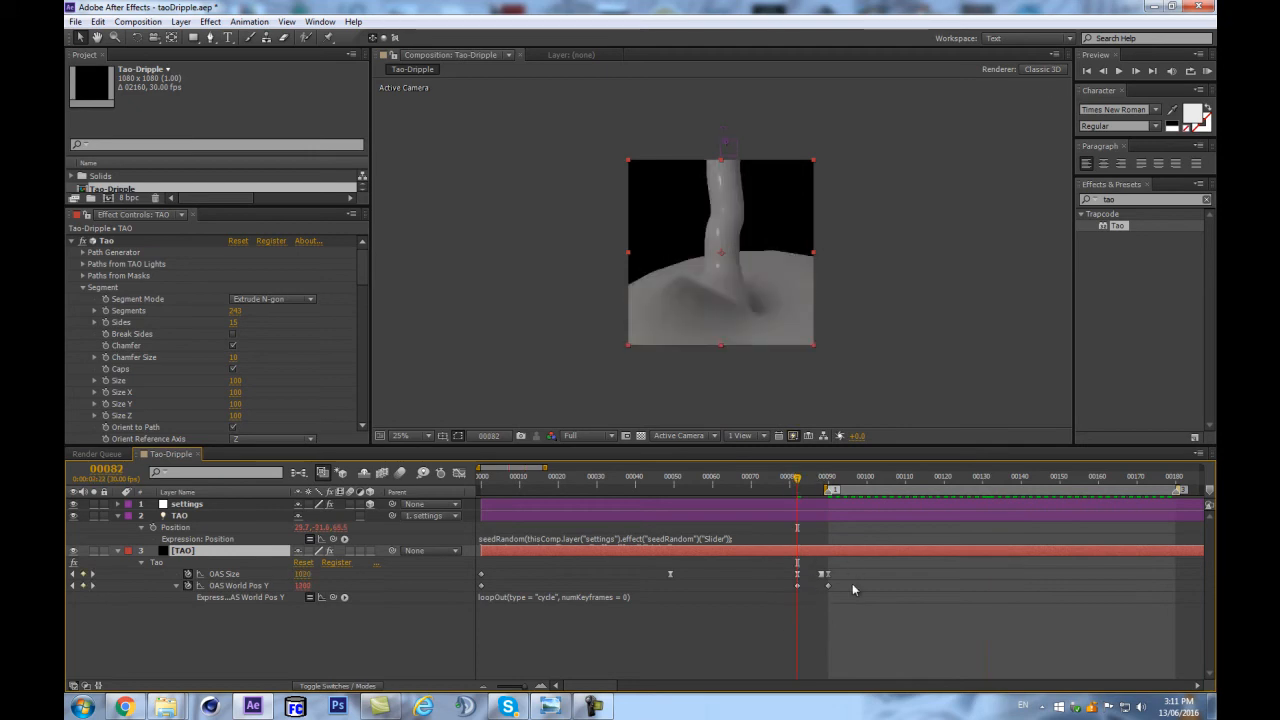
drag(845, 590, 757, 606)
drag(300, 592, 312, 585)
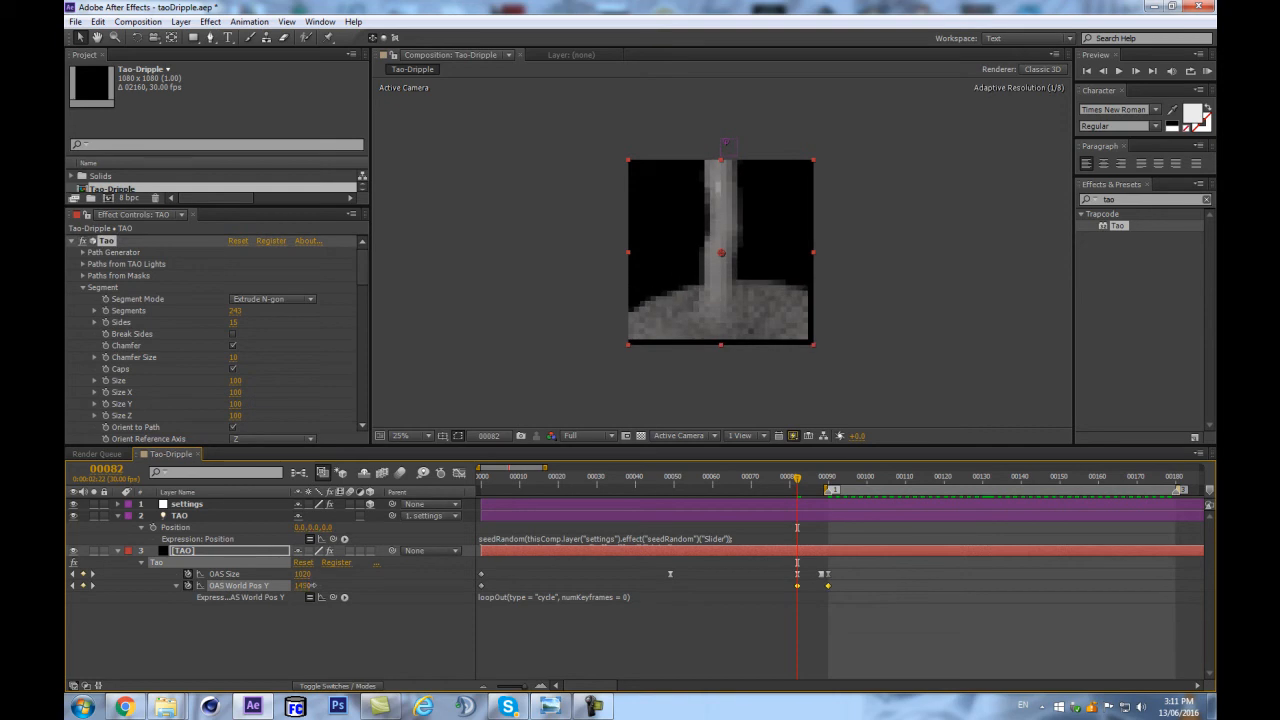
click(384, 644)
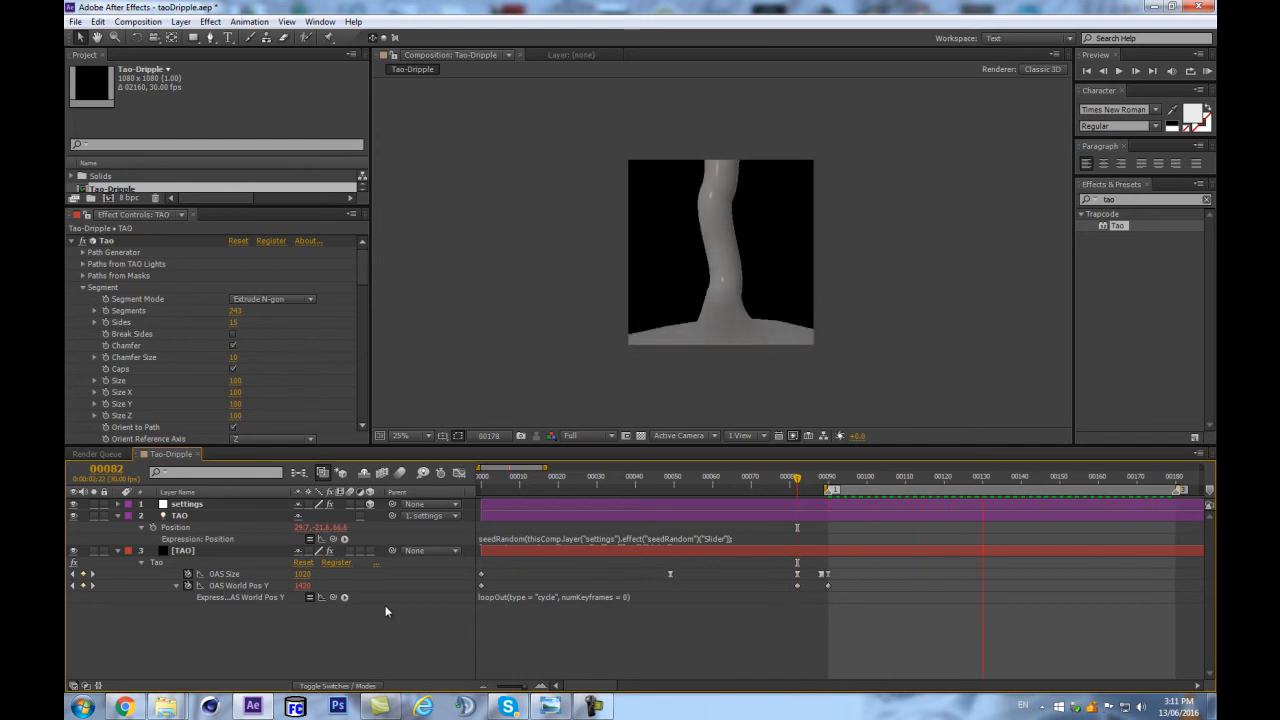
Step: Lower only the OAS World Pos Y keyframe at frame 82 to 1190 and preview the loop
click(302, 586)
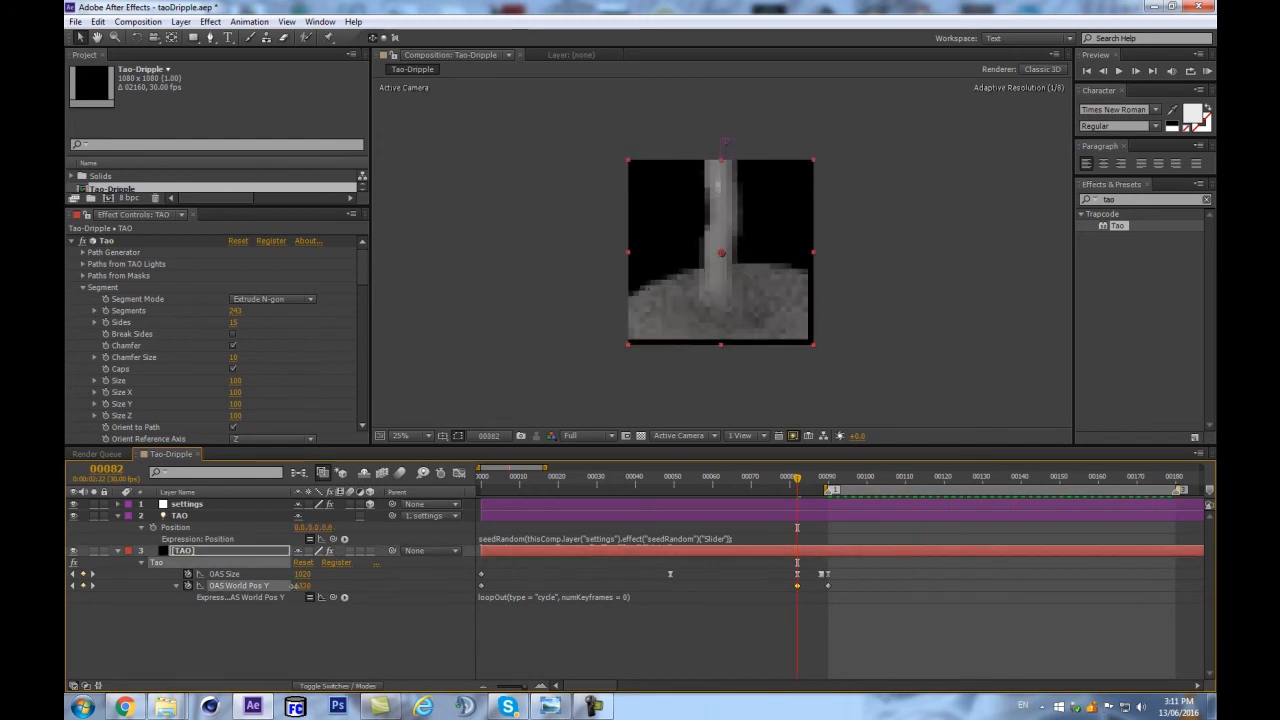
click(345, 615)
drag(798, 588, 780, 588)
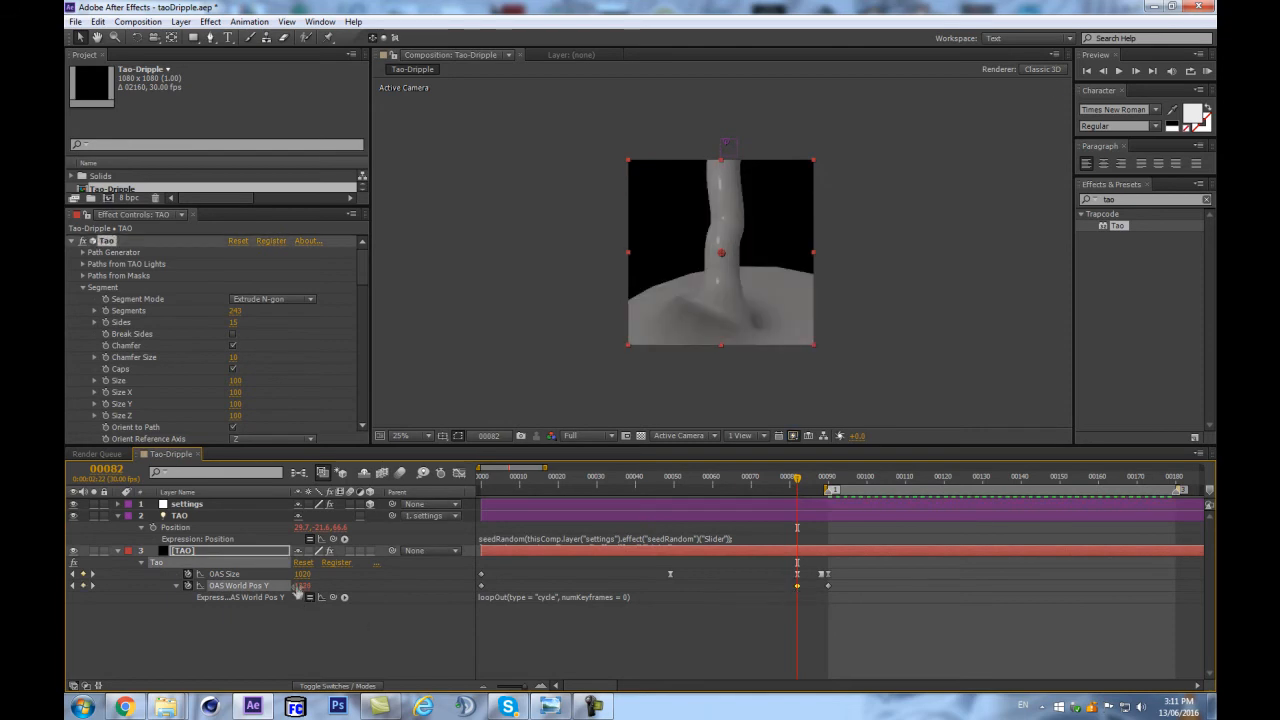
drag(287, 586, 285, 586)
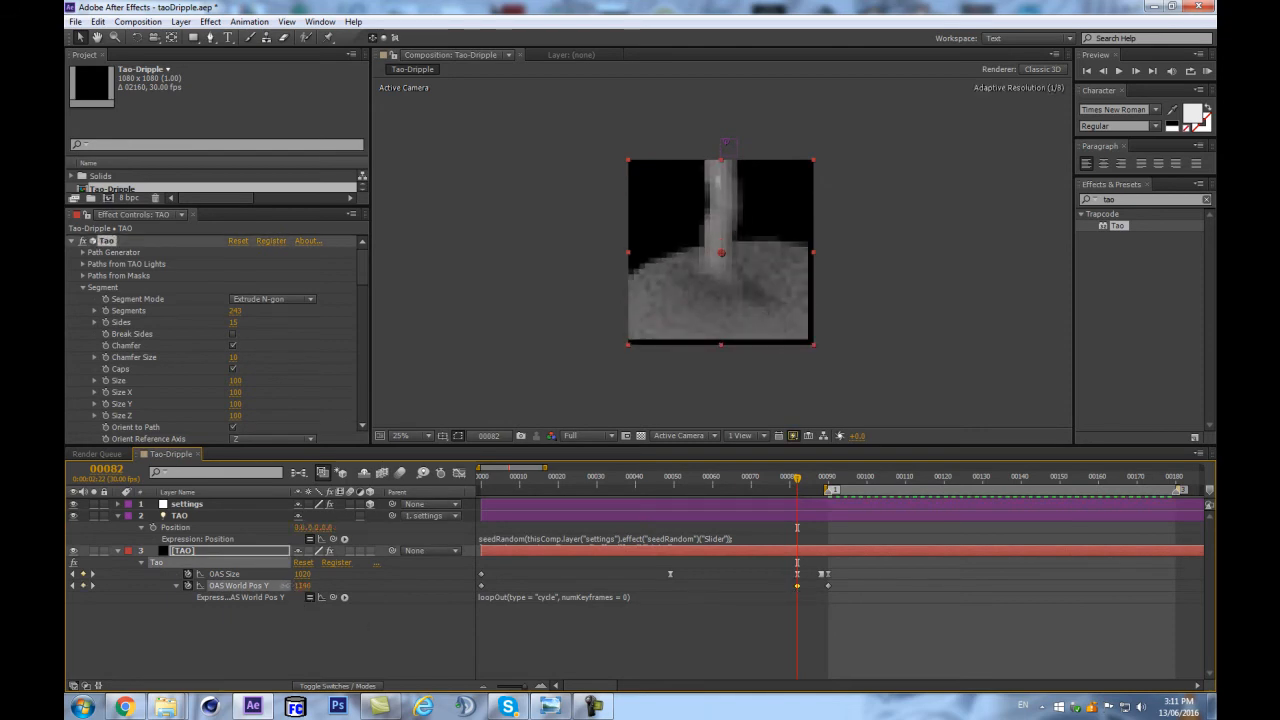
click(340, 636)
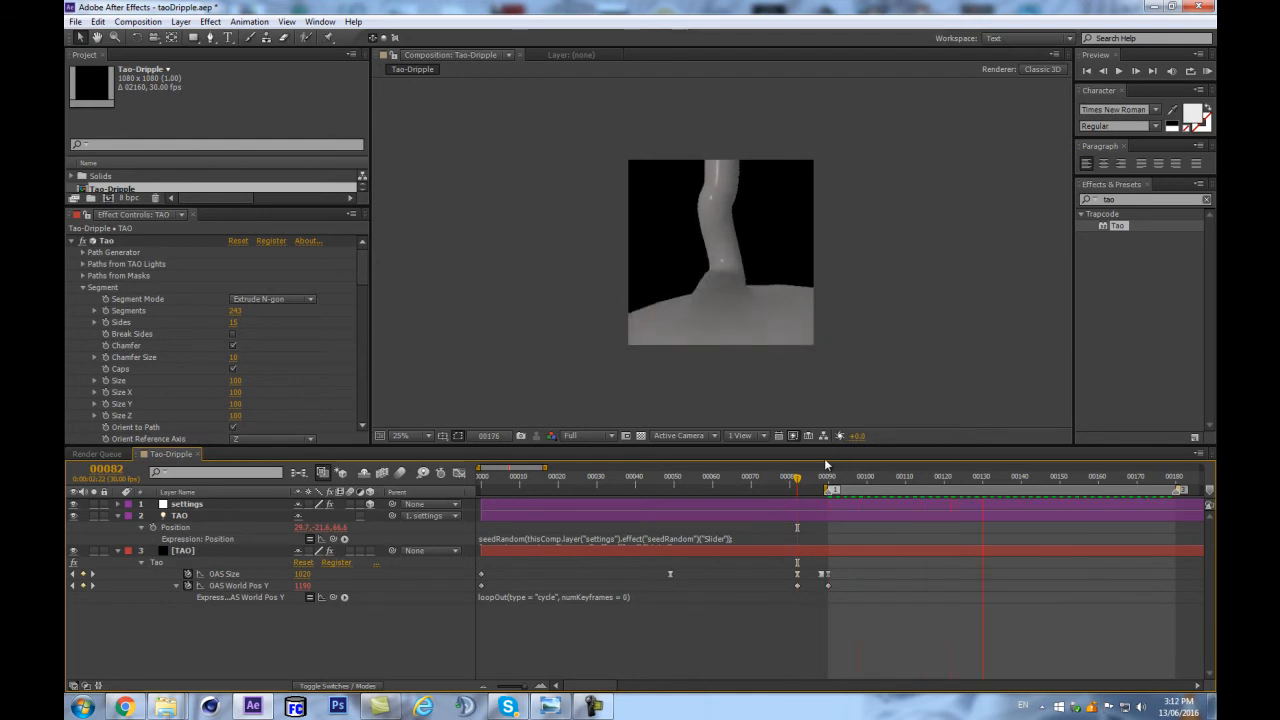
Step: Set the OAS World Pos Y keyframe at frame 90 to 1960, preview the loop and inspect the strand up close
key(space)
drag(803, 484, 830, 481)
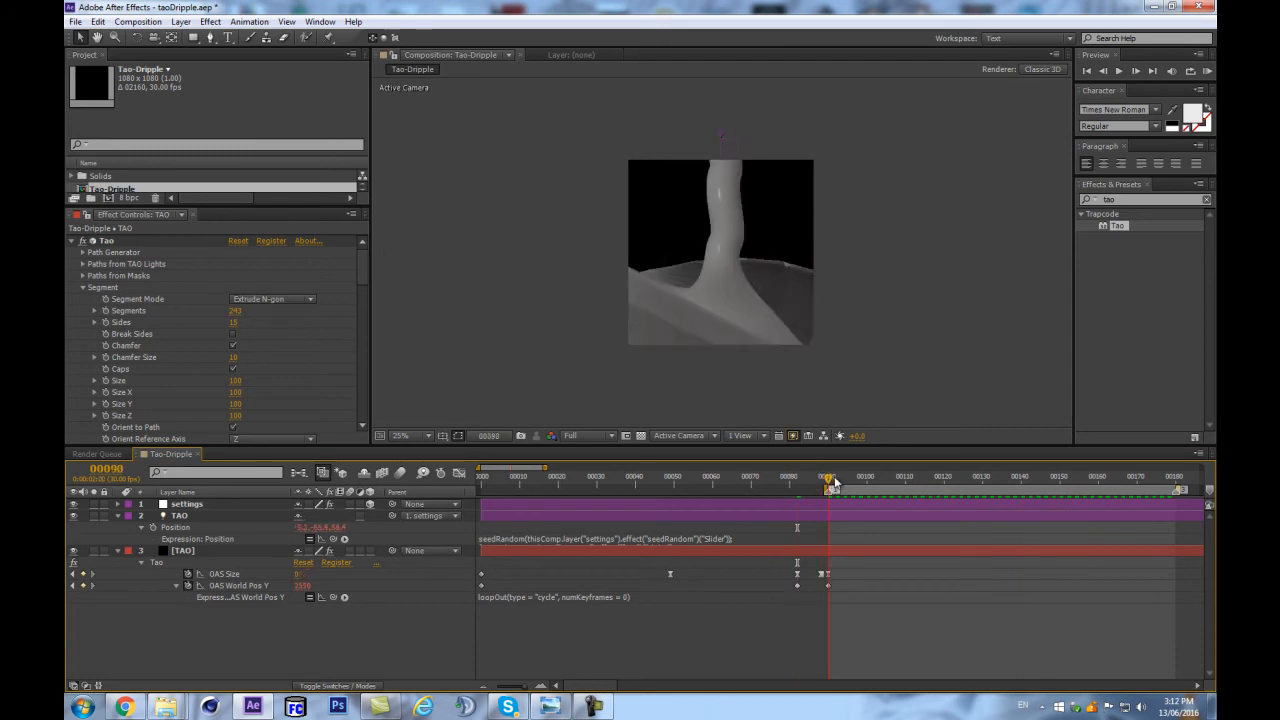
drag(304, 587, 266, 597)
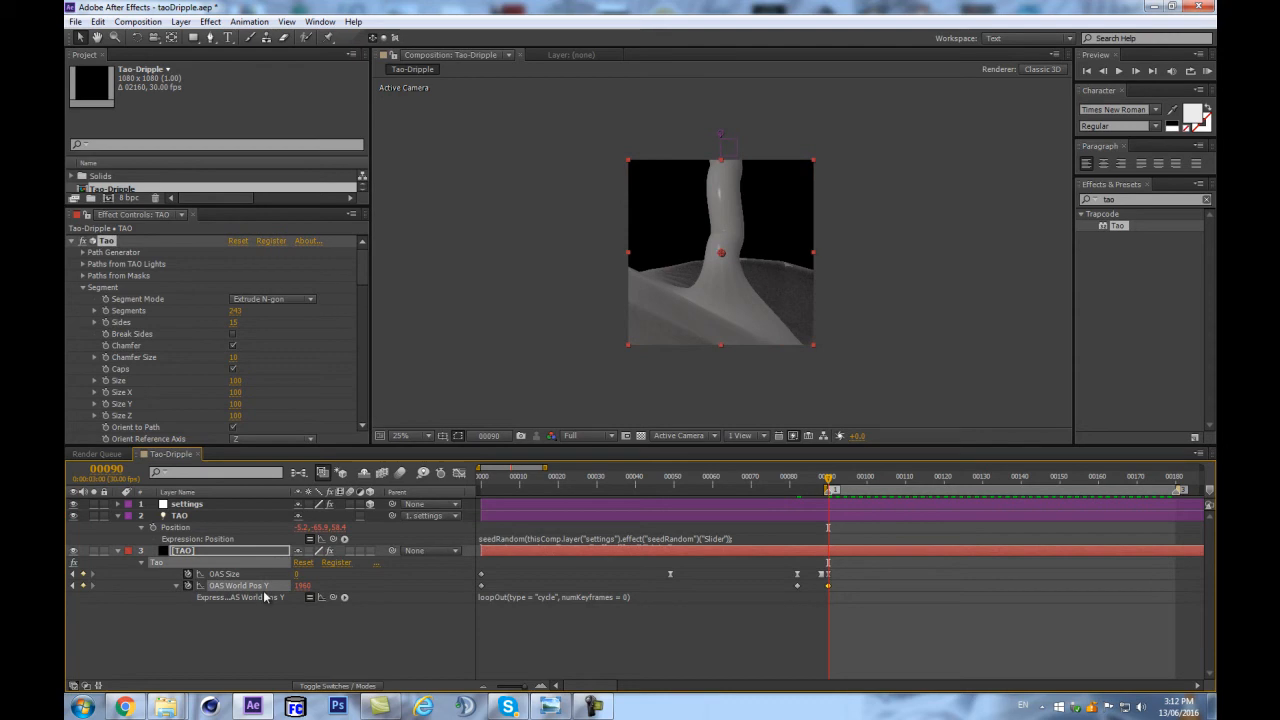
click(289, 616)
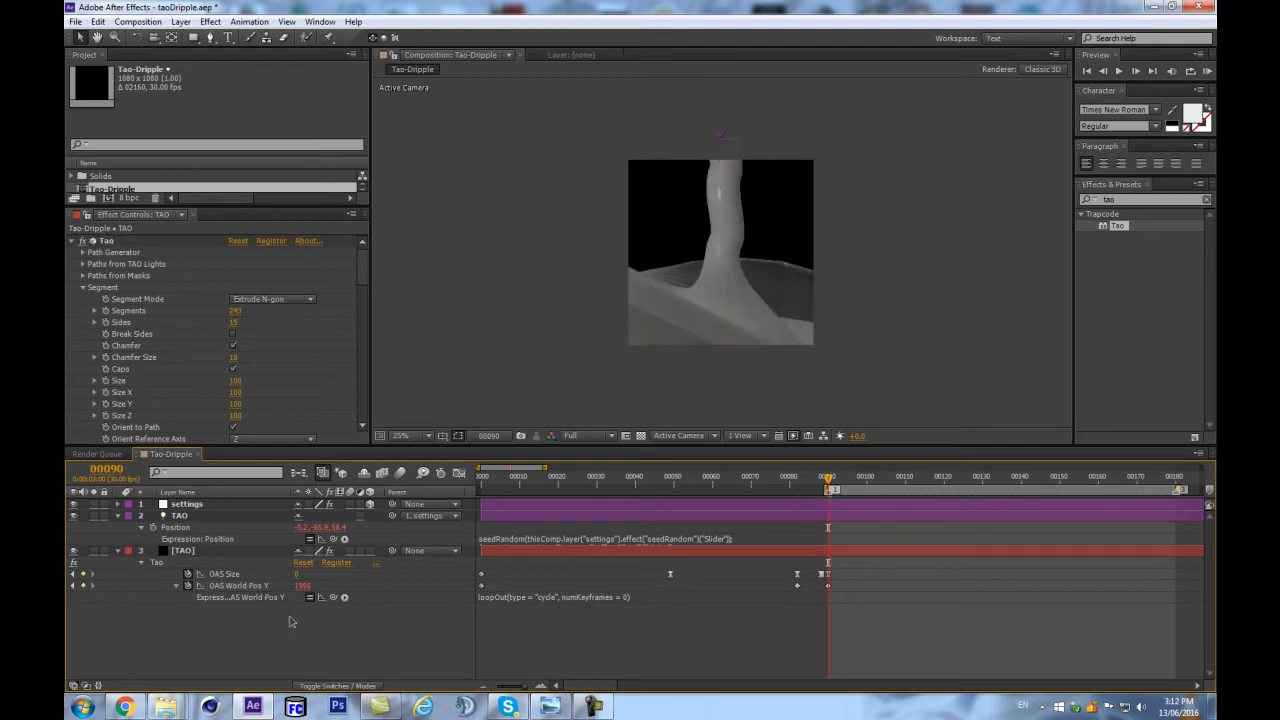
key(KP_0)
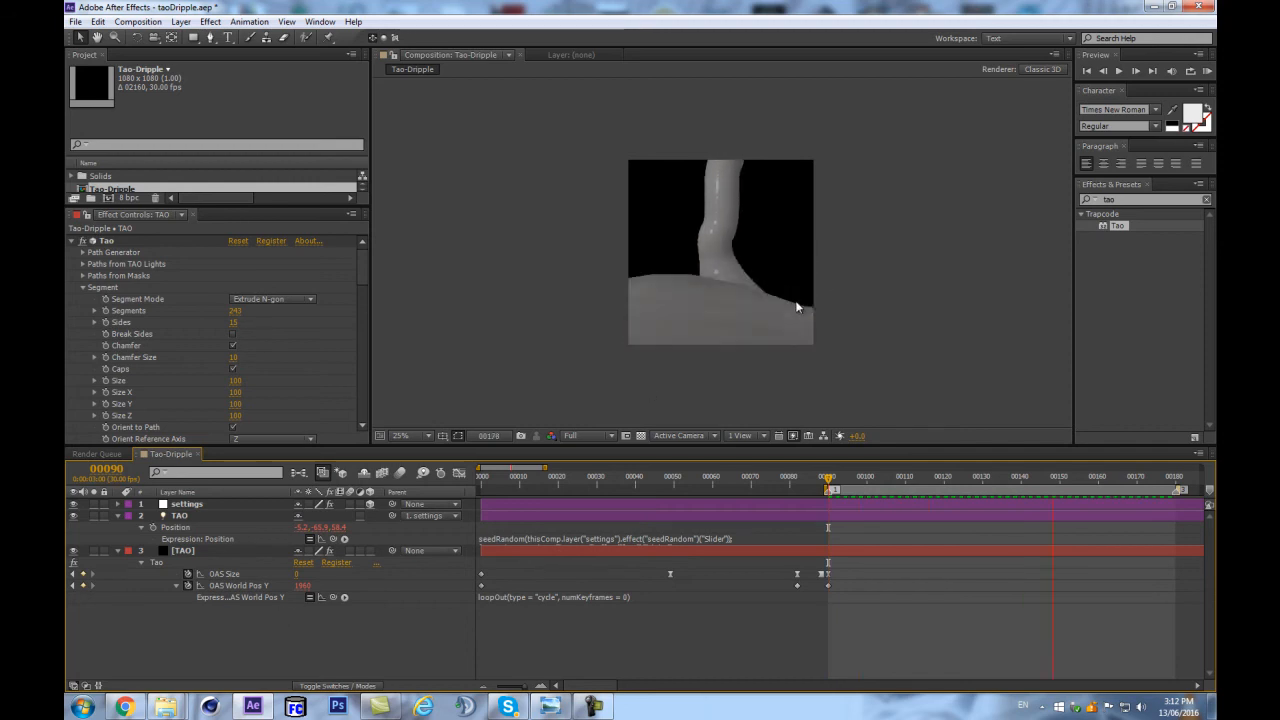
scroll(775, 291, up, 1)
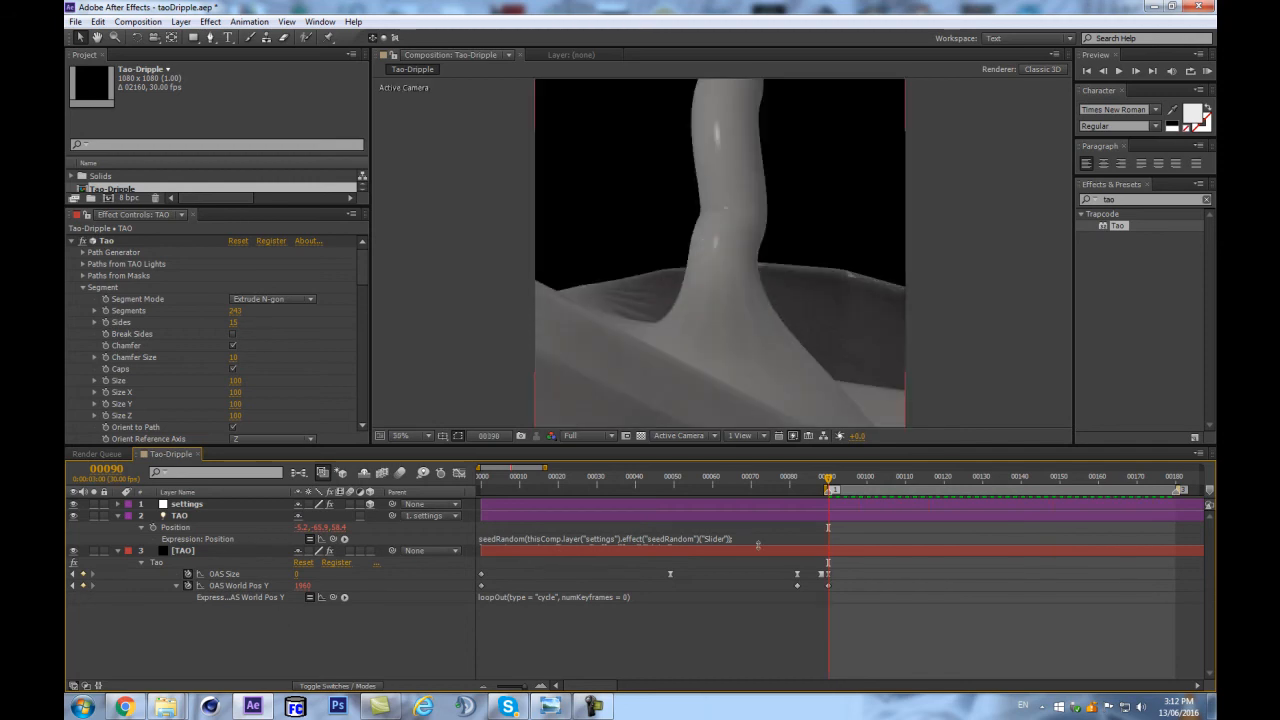
Step: Apply Easy Ease to all three OAS World Pos Y keyframes and check the strand around frame 90
click(797, 585)
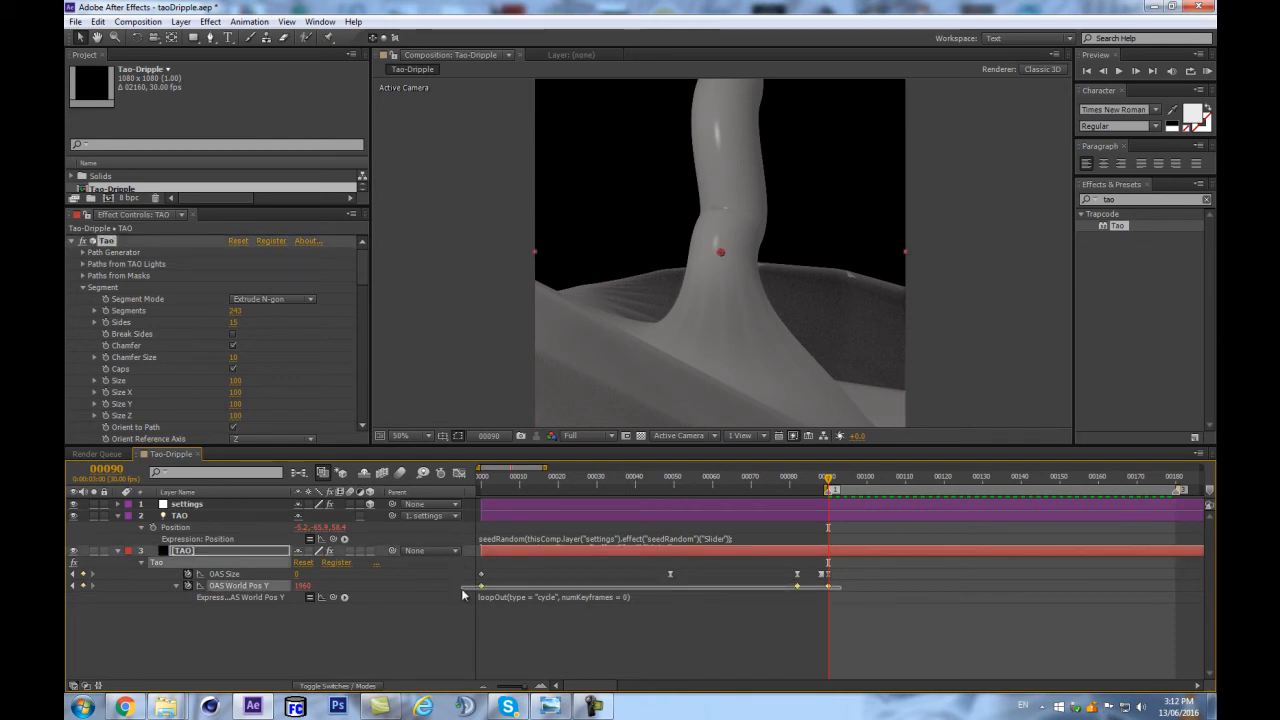
right_click(798, 586)
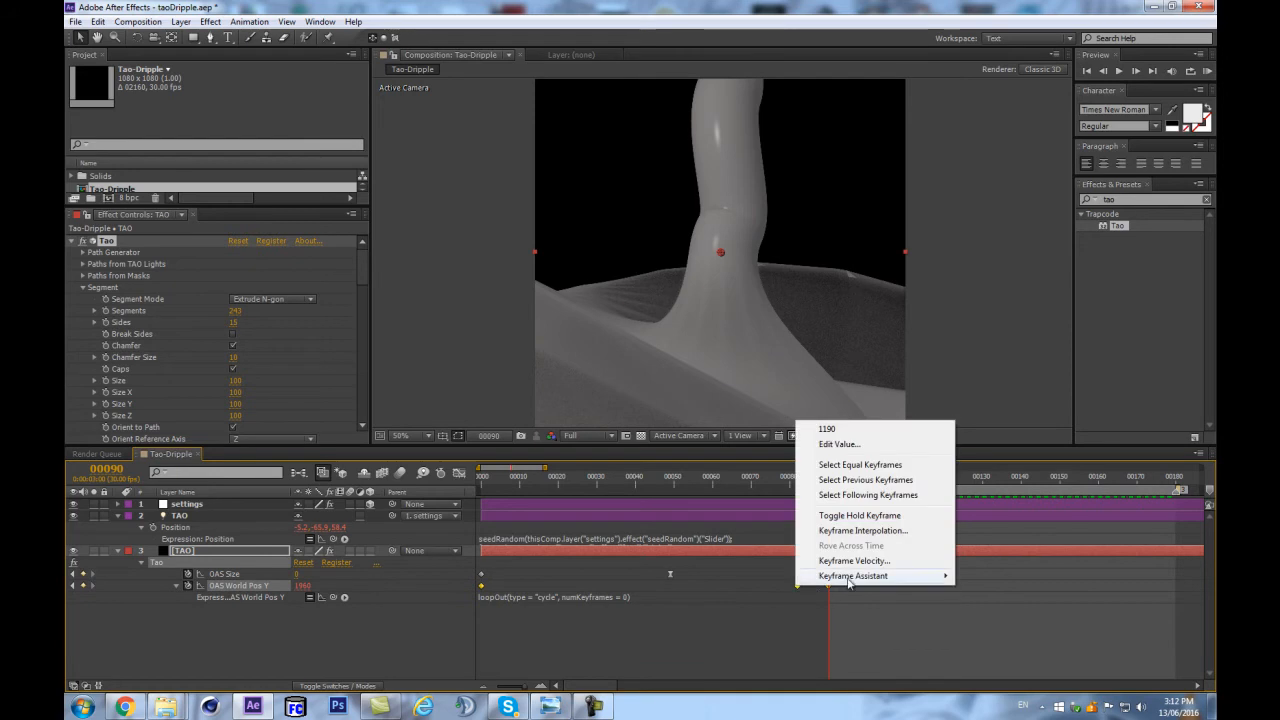
mouse_move(850, 576)
click(1015, 607)
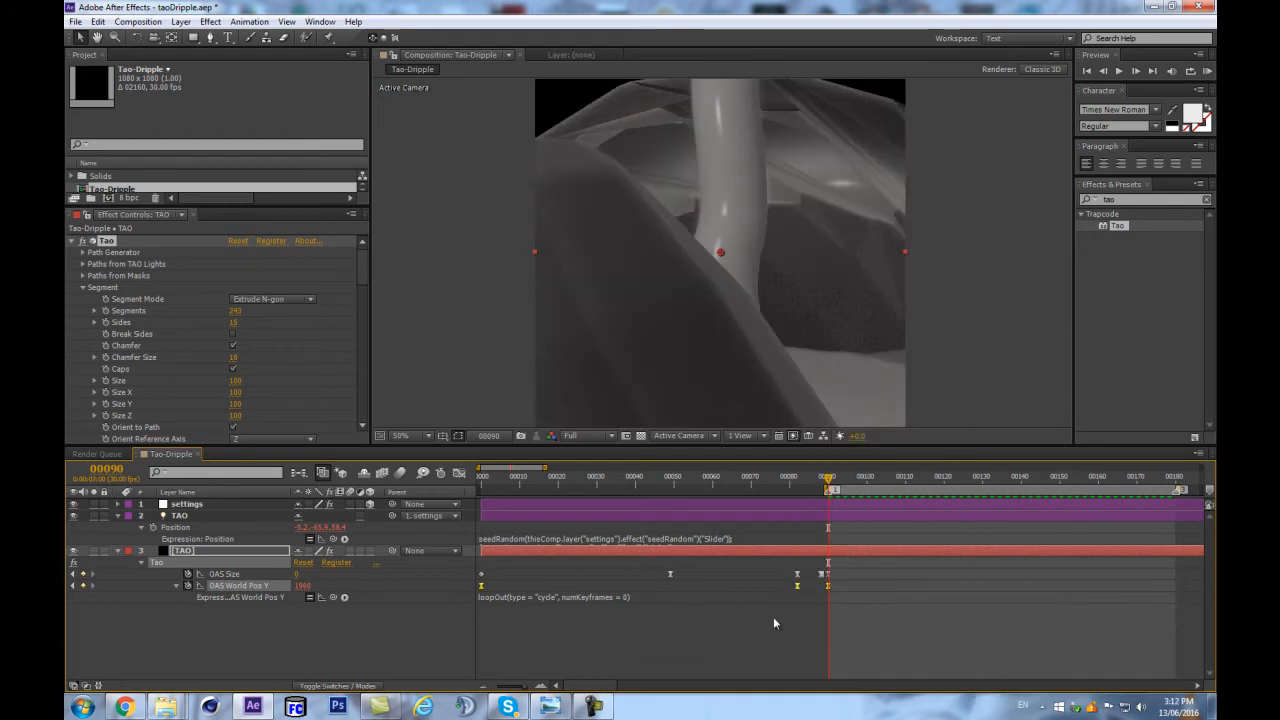
click(776, 618)
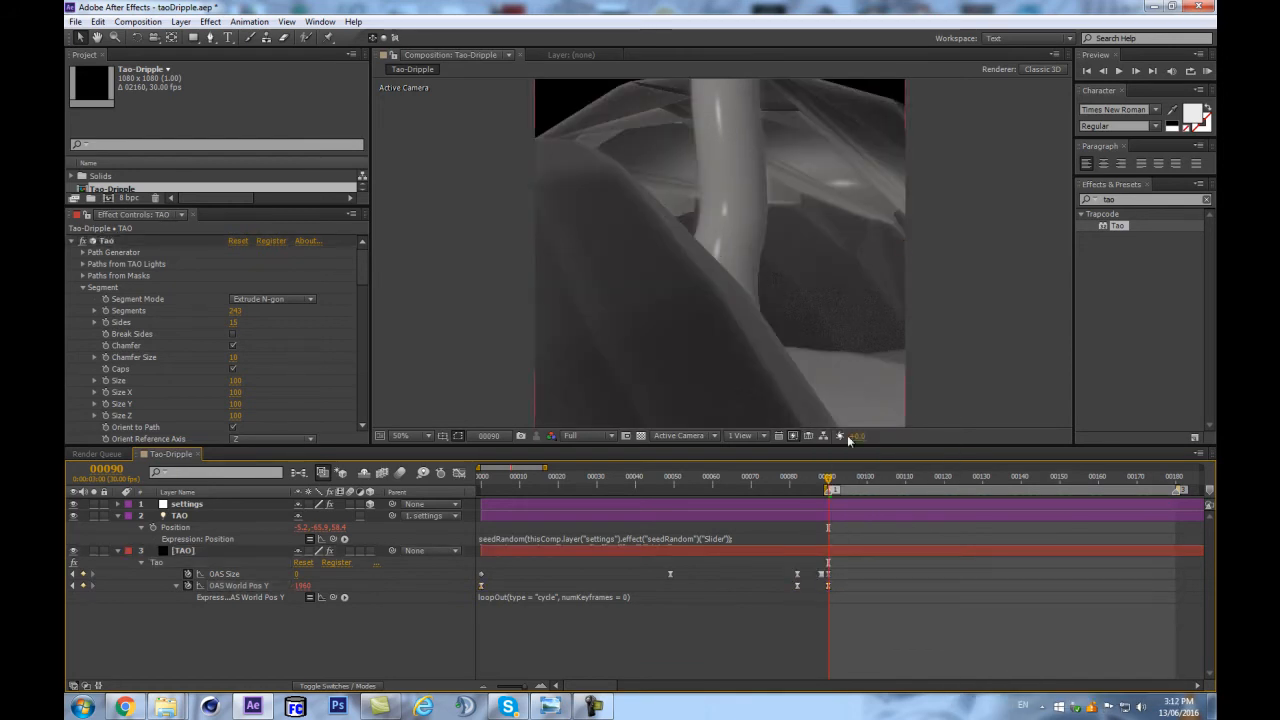
mouse_move(829, 478)
mouse_down()
mouse_move(786, 478)
mouse_move(833, 479)
mouse_up()
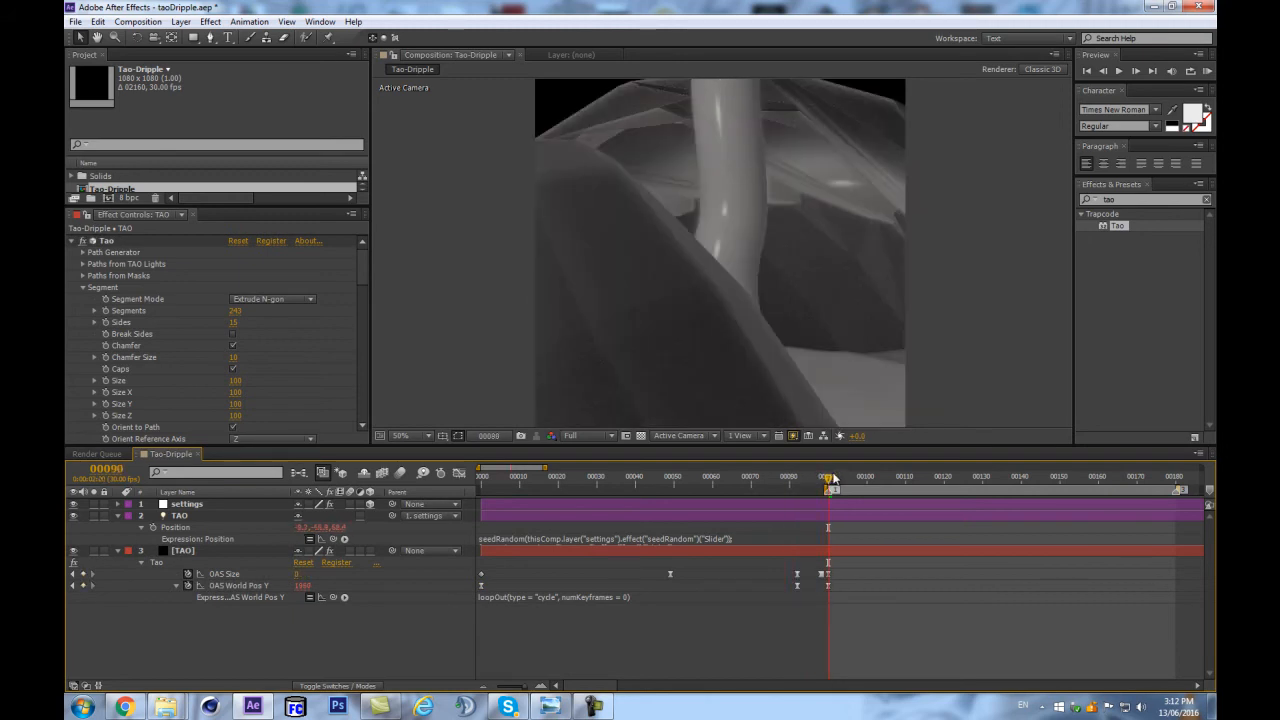
Step: Set the OAS World Pos Y keyframe at frame 90 to 2300 and convert all three of its keyframes to linear
drag(306, 585, 314, 585)
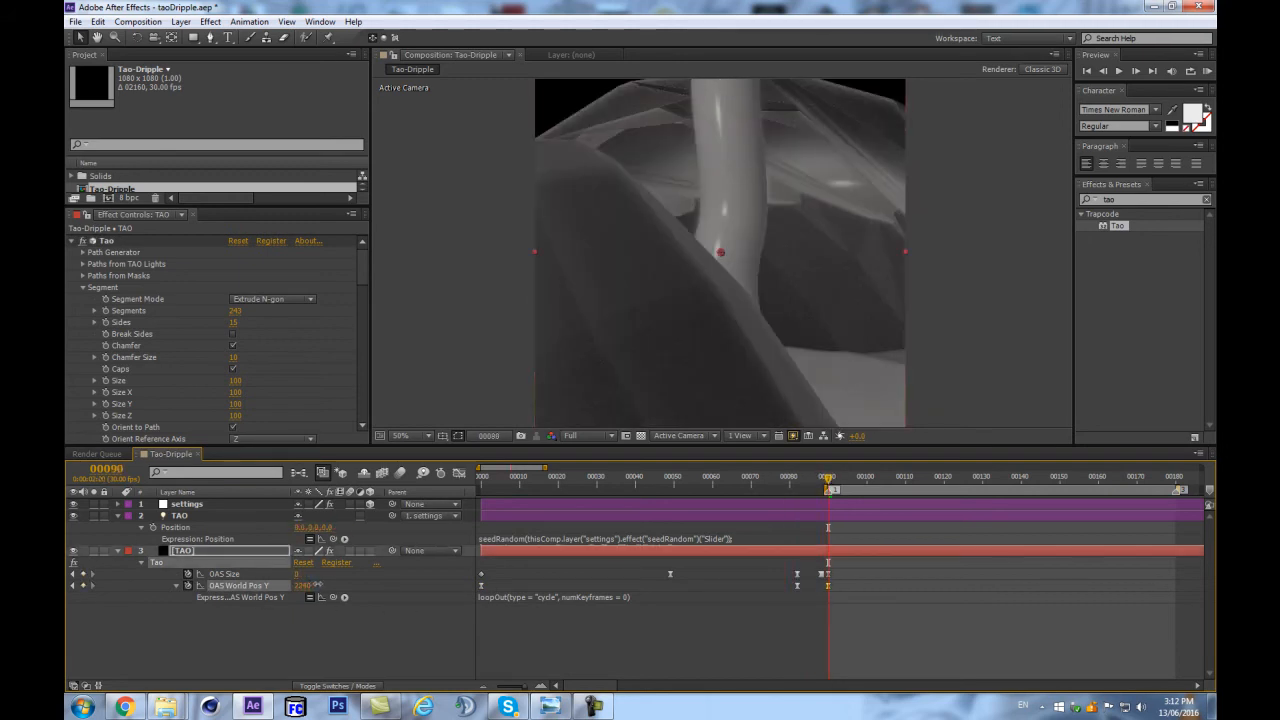
click(474, 590)
click(481, 586)
right_click(481, 587)
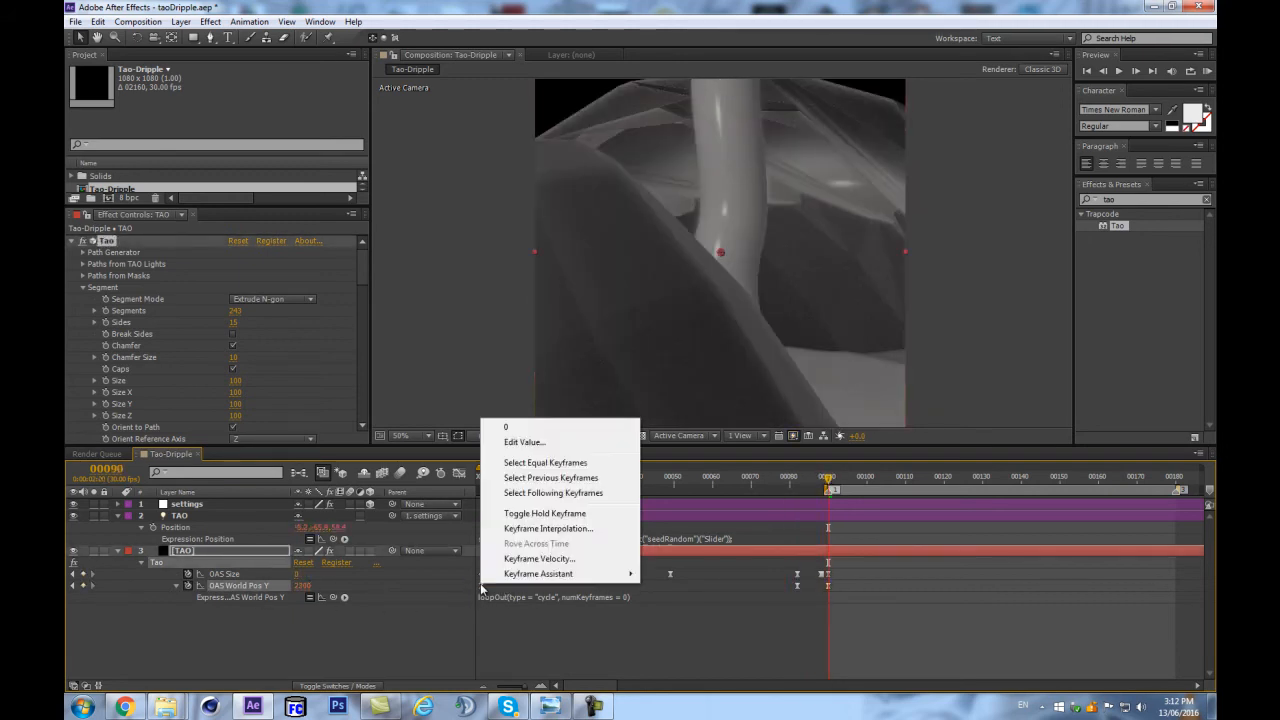
click(496, 621)
click(481, 586)
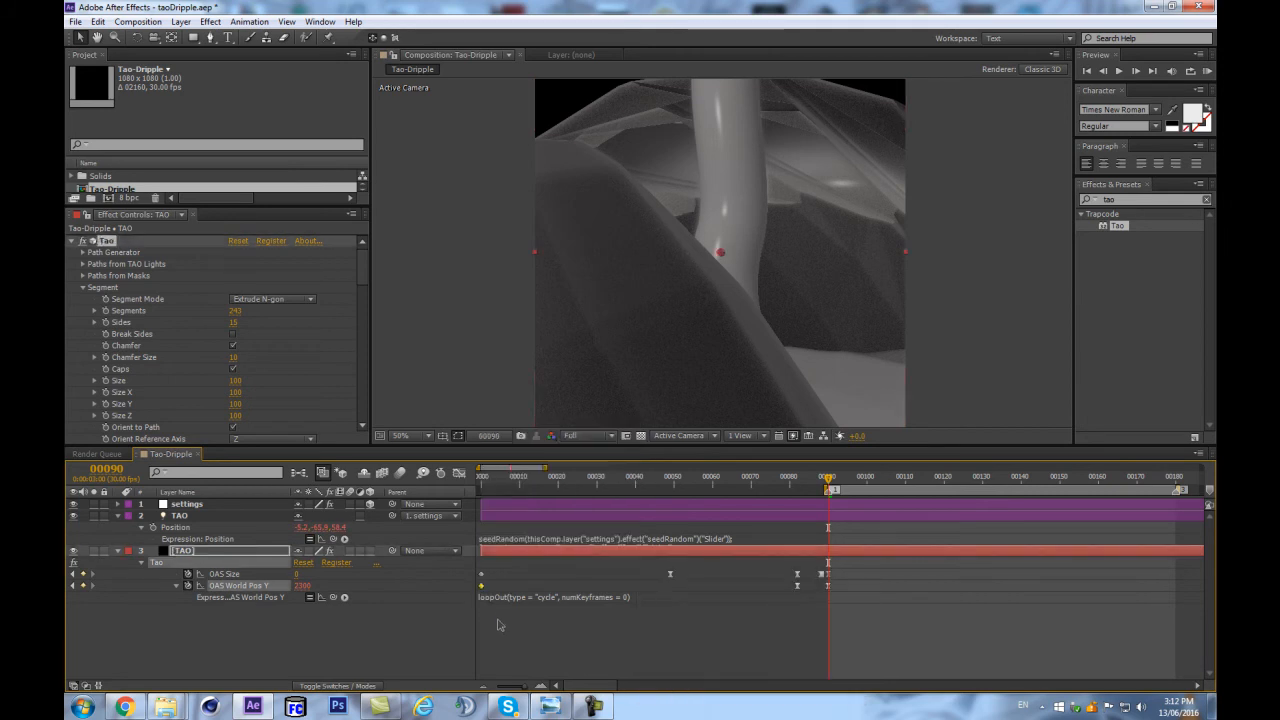
drag(726, 469, 820, 495)
drag(844, 588, 791, 597)
ctrl+click(798, 586)
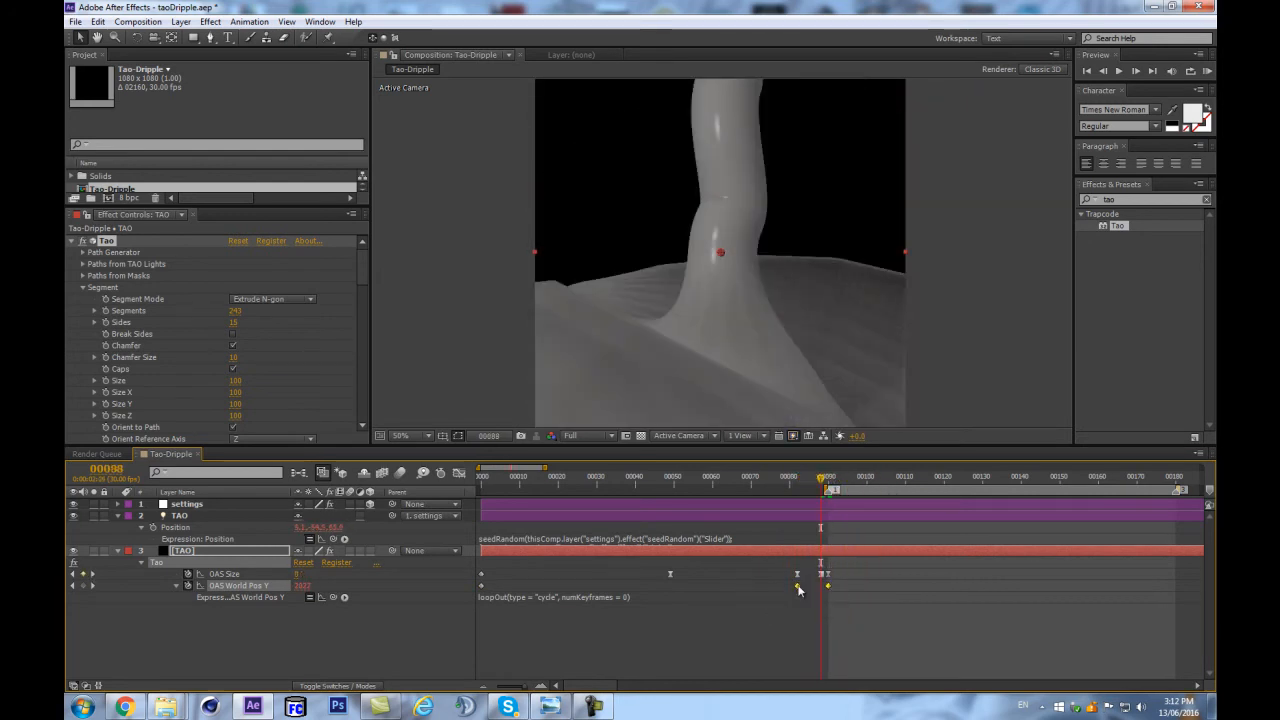
Step: Move the OAS Size and OAS World Pos Y keyframes at frame 82 together to frame 78 and preview the loop
mouse_move(825, 484)
mouse_down()
mouse_move(717, 484)
mouse_move(832, 485)
mouse_up()
mouse_move(772, 574)
mouse_down()
mouse_move(800, 591)
mouse_move(782, 588)
mouse_up()
click(773, 606)
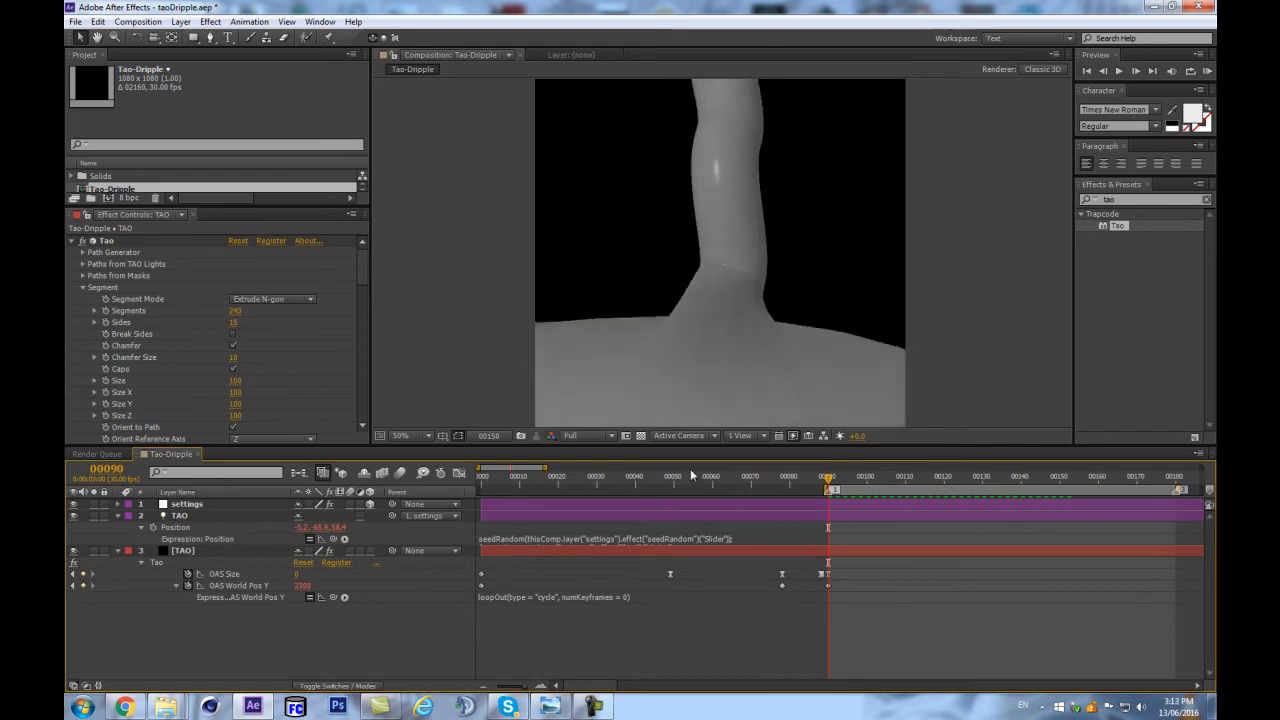
Step: Add a two-node camera named Camera 1 using the 50mm preset
key(ctrl+alt+shift+c)
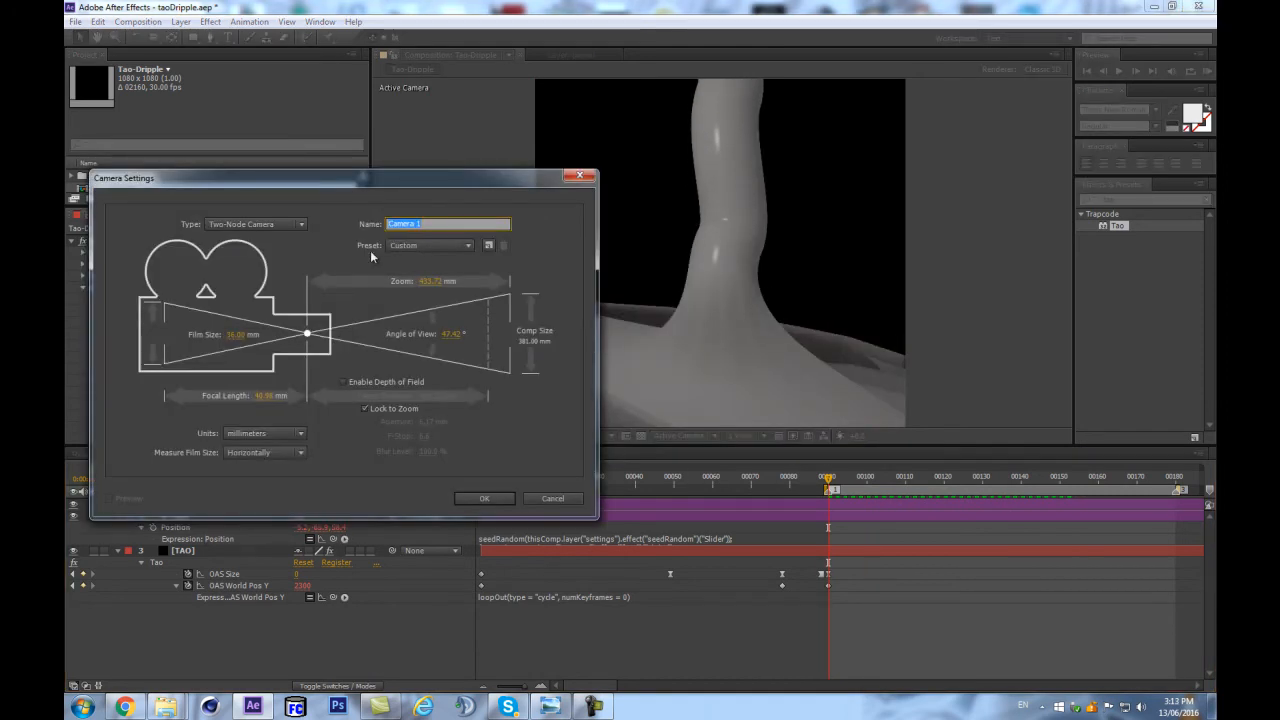
click(428, 245)
click(435, 379)
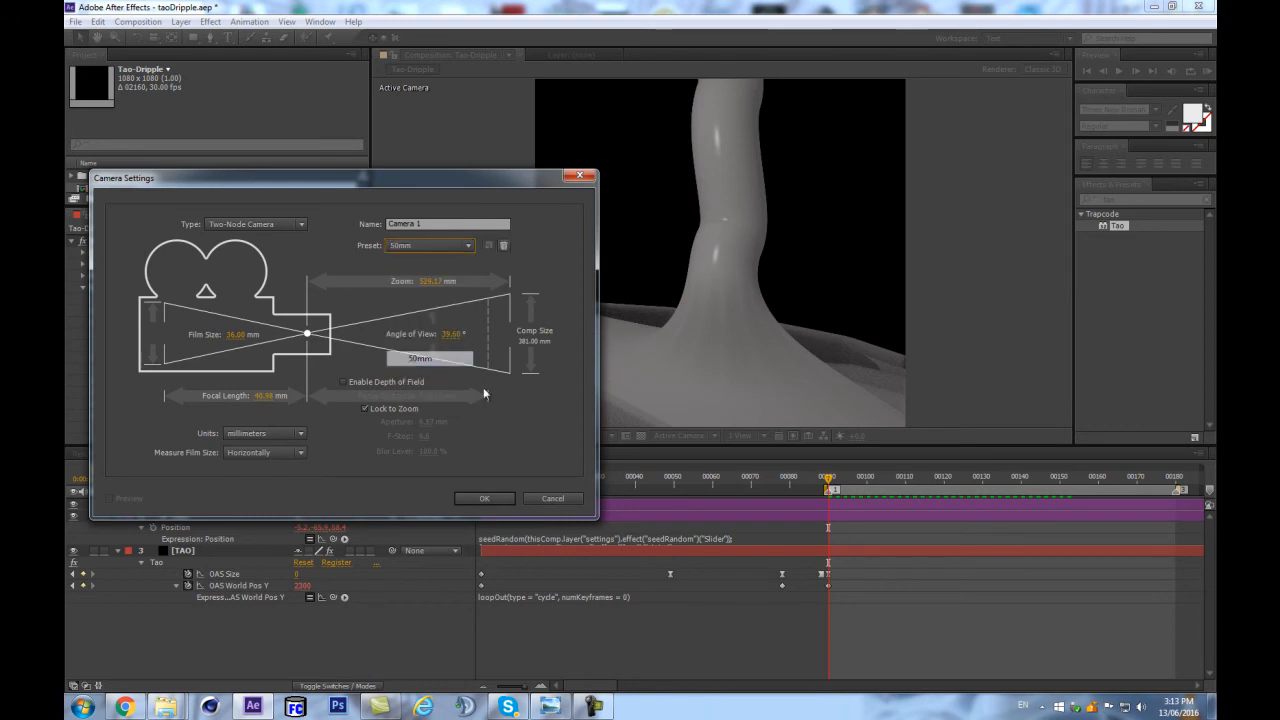
click(496, 500)
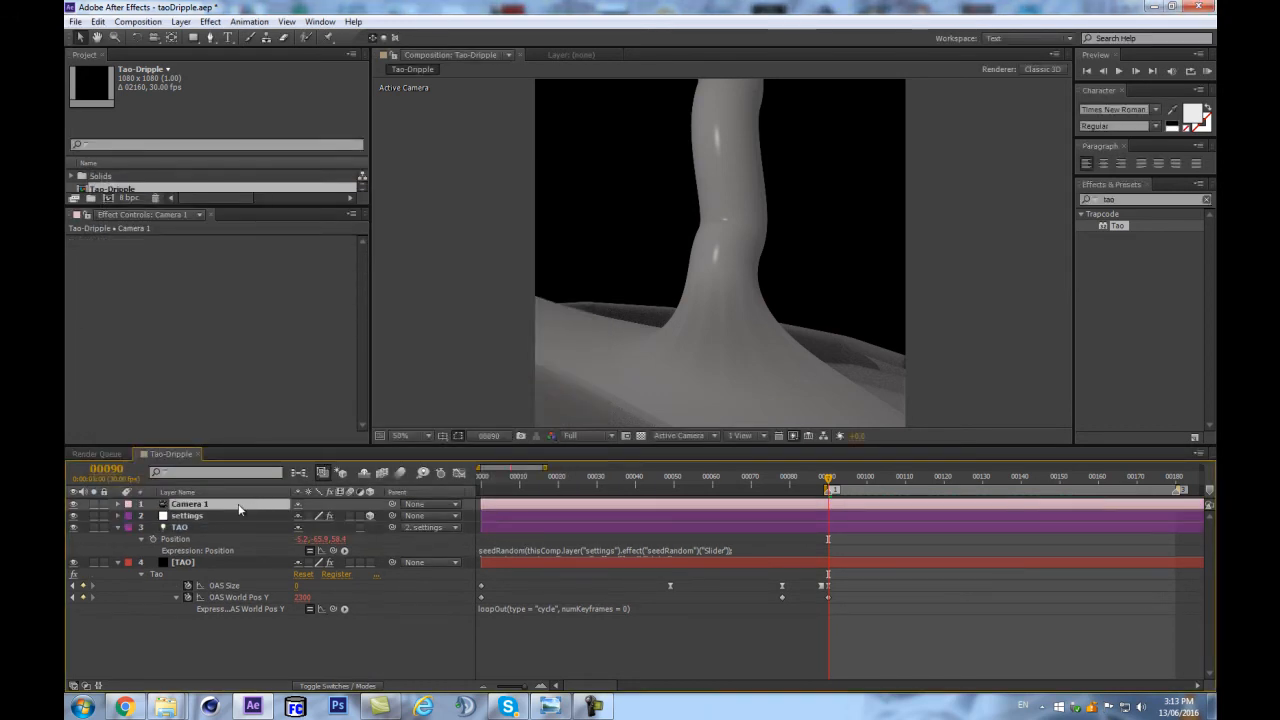
Step: Create a 3D null named dolly as the parent of Camera 1 and give it a pink label matching the camera
key(ctrl+alt+shift+y)
drag(390, 516, 232, 506)
key(Return)
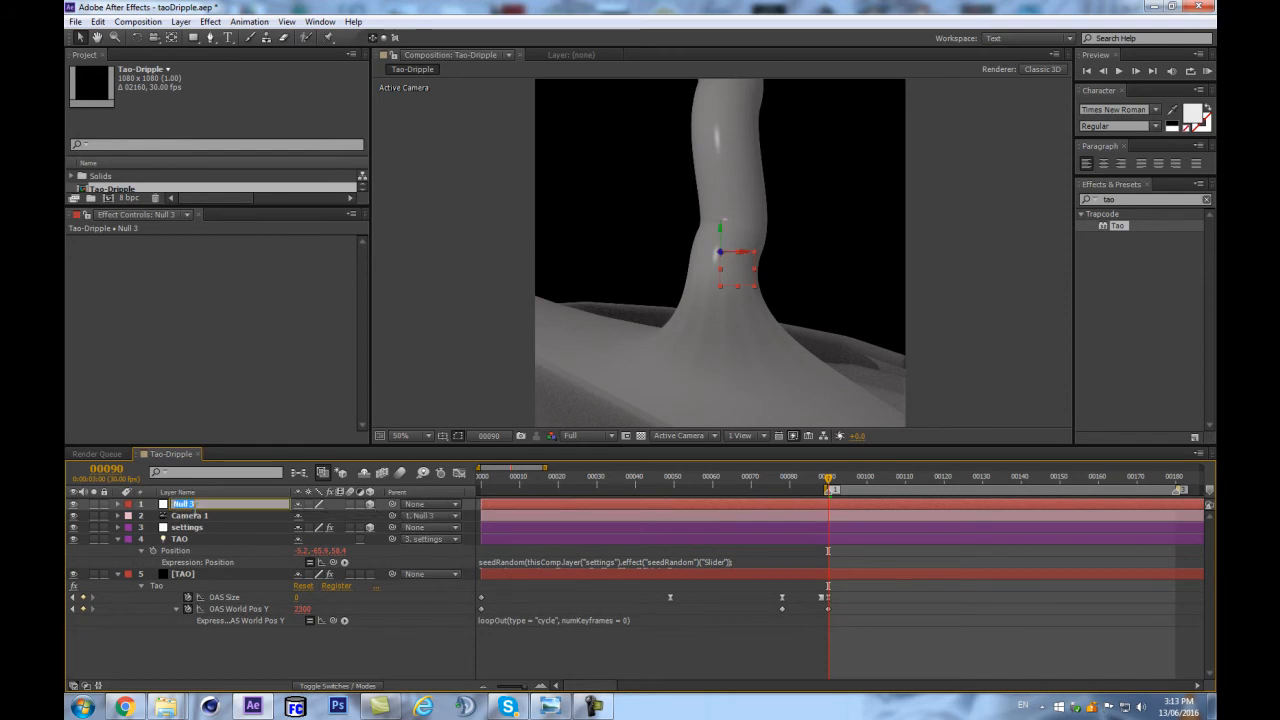
text(dolly)
key(Return)
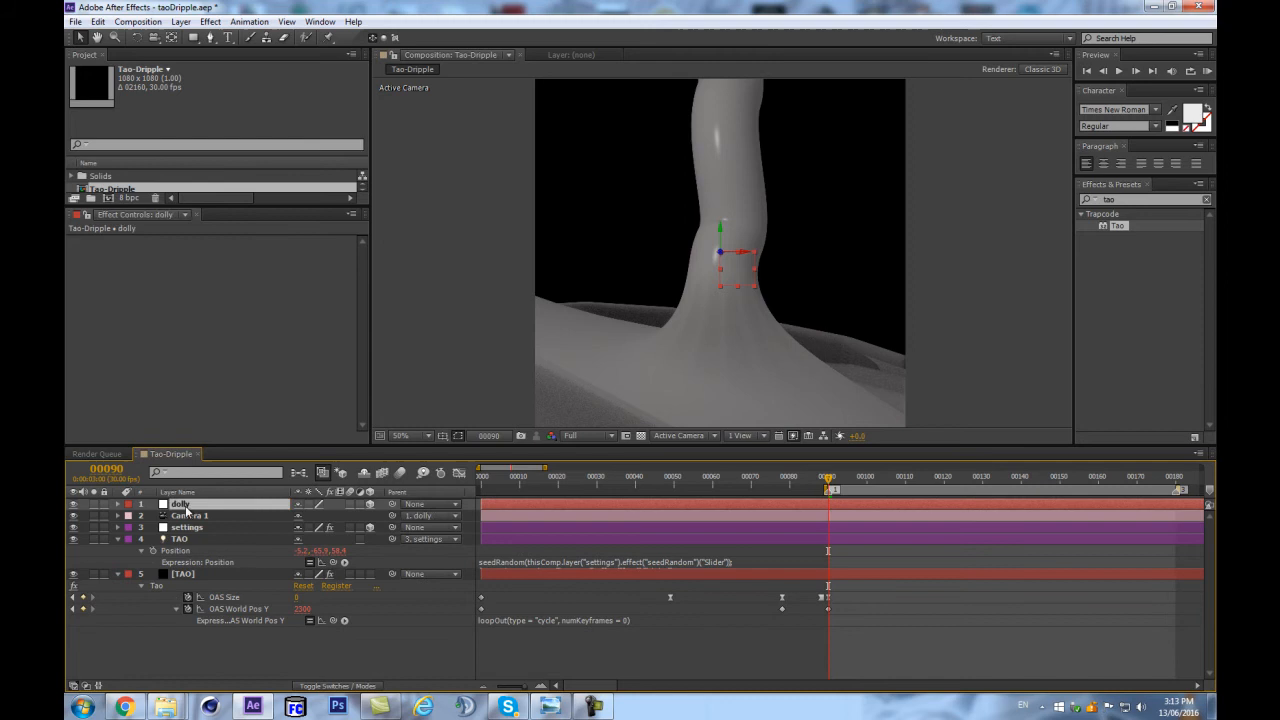
click(130, 506)
click(200, 316)
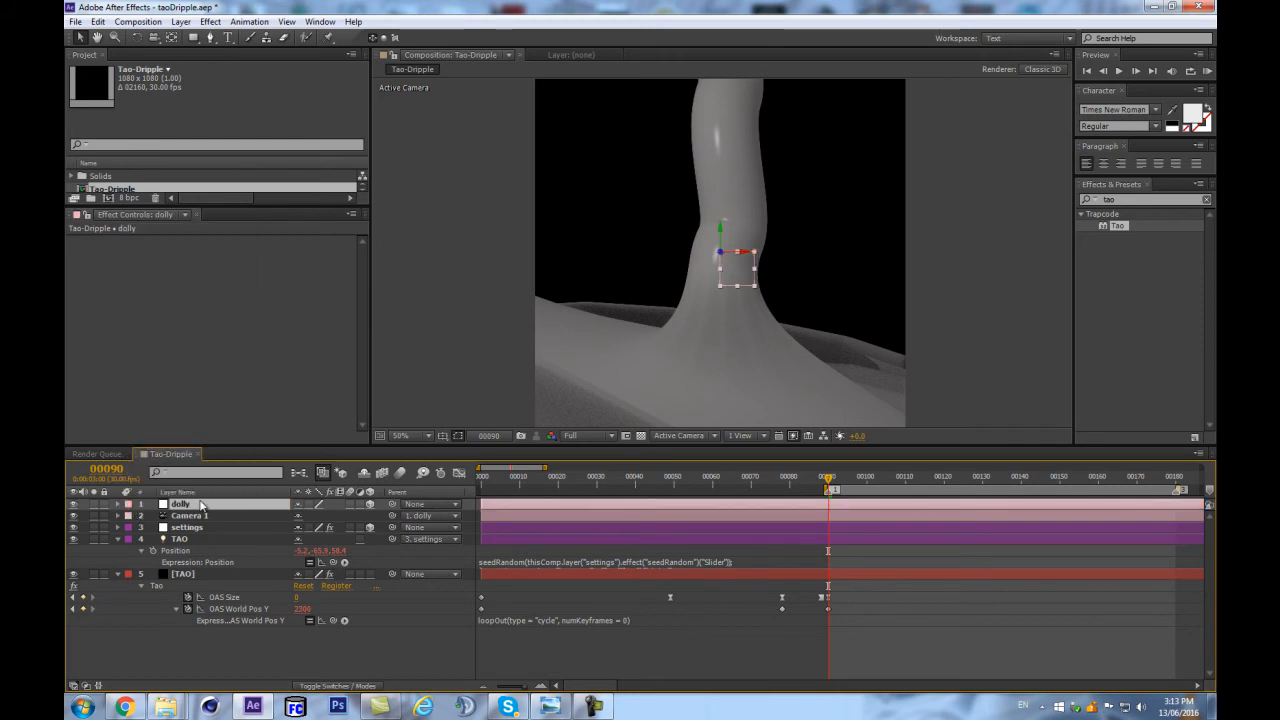
Step: Rotate the dolly null to -62° on Y and preview the loop from the new camera angle
key(r)
drag(318, 550, 279, 539)
key(ctrl+z)
scroll(872, 217, down, 2)
key(KP_0)
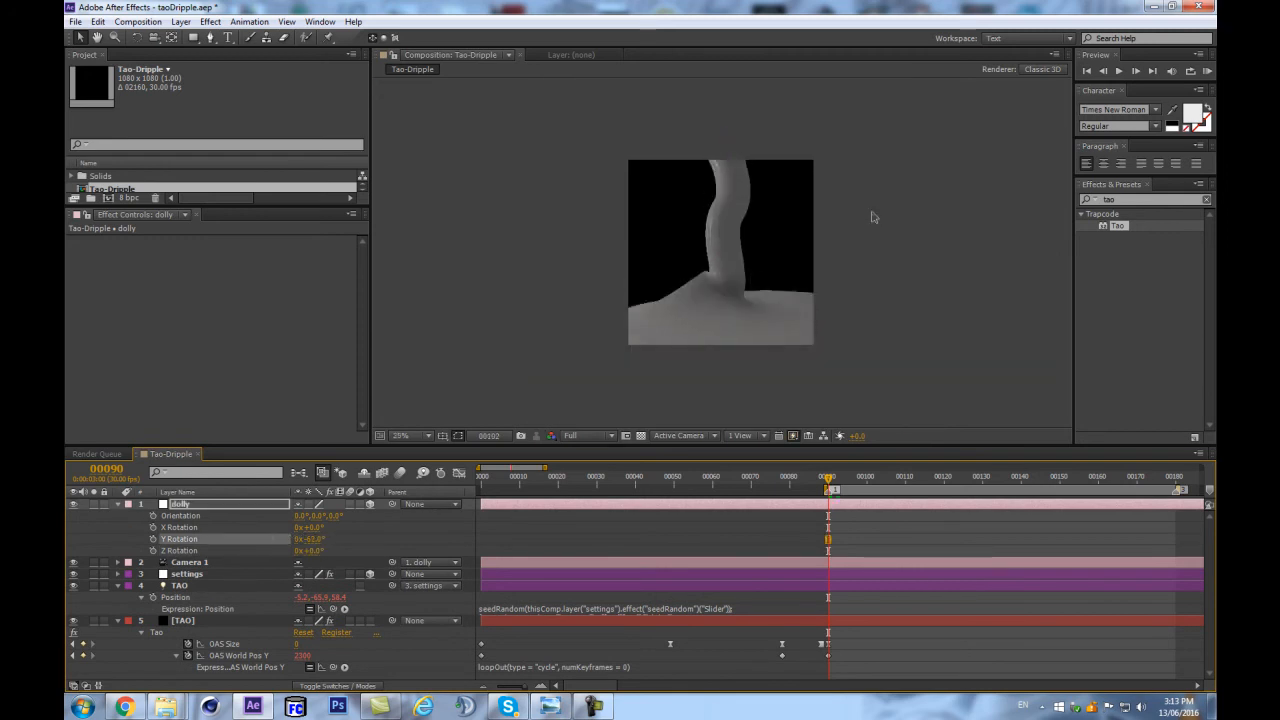
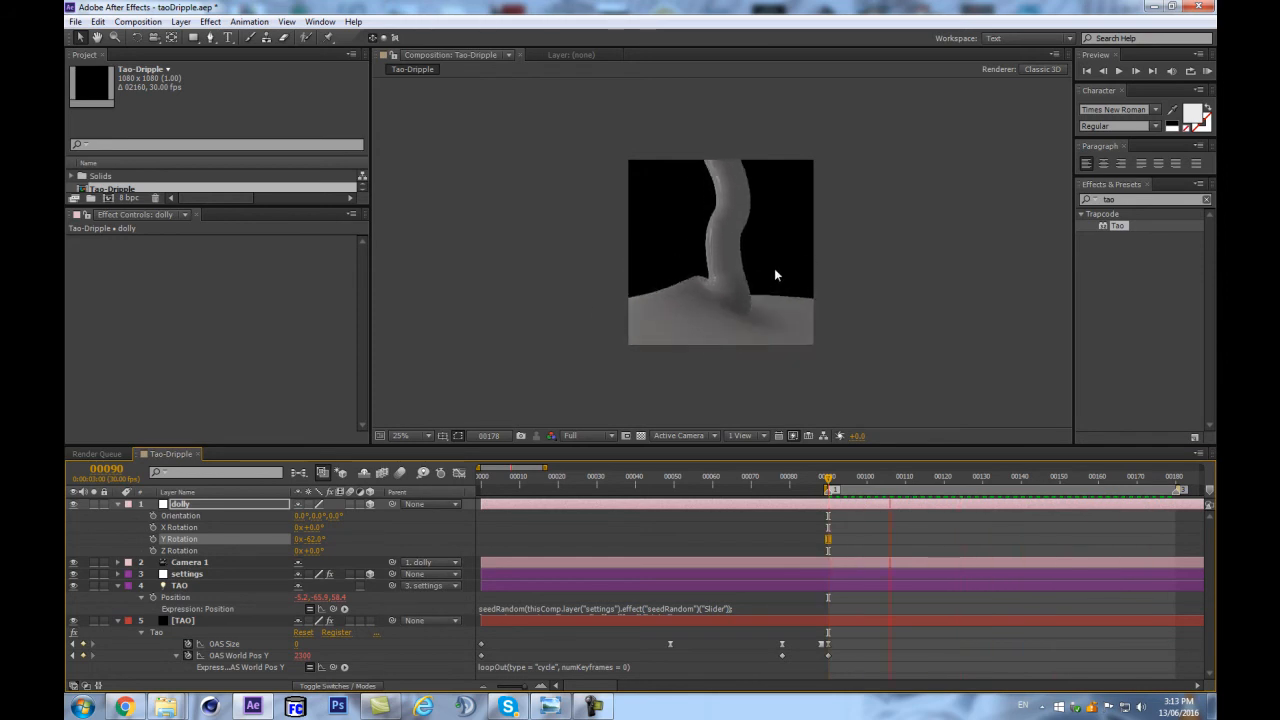
key(space)
key(period)
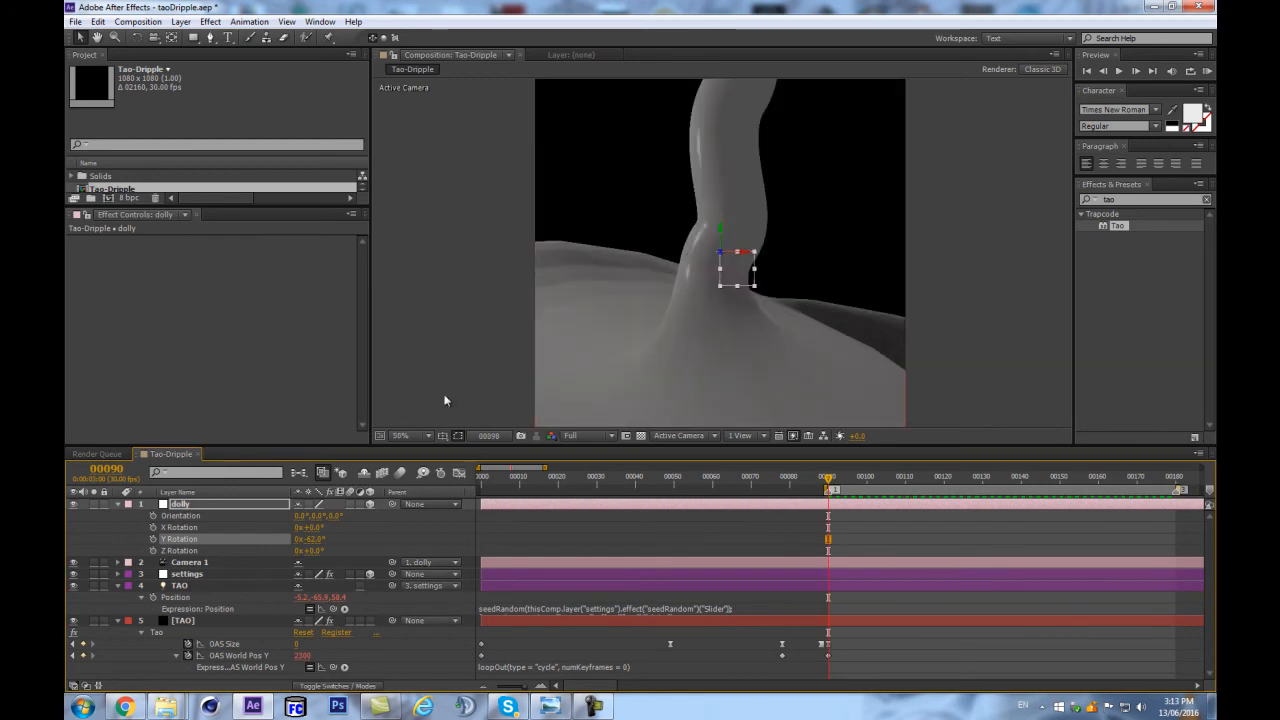
Step: Collapse the properties of all layers and save the project
key(ctrl+a)
key(u)
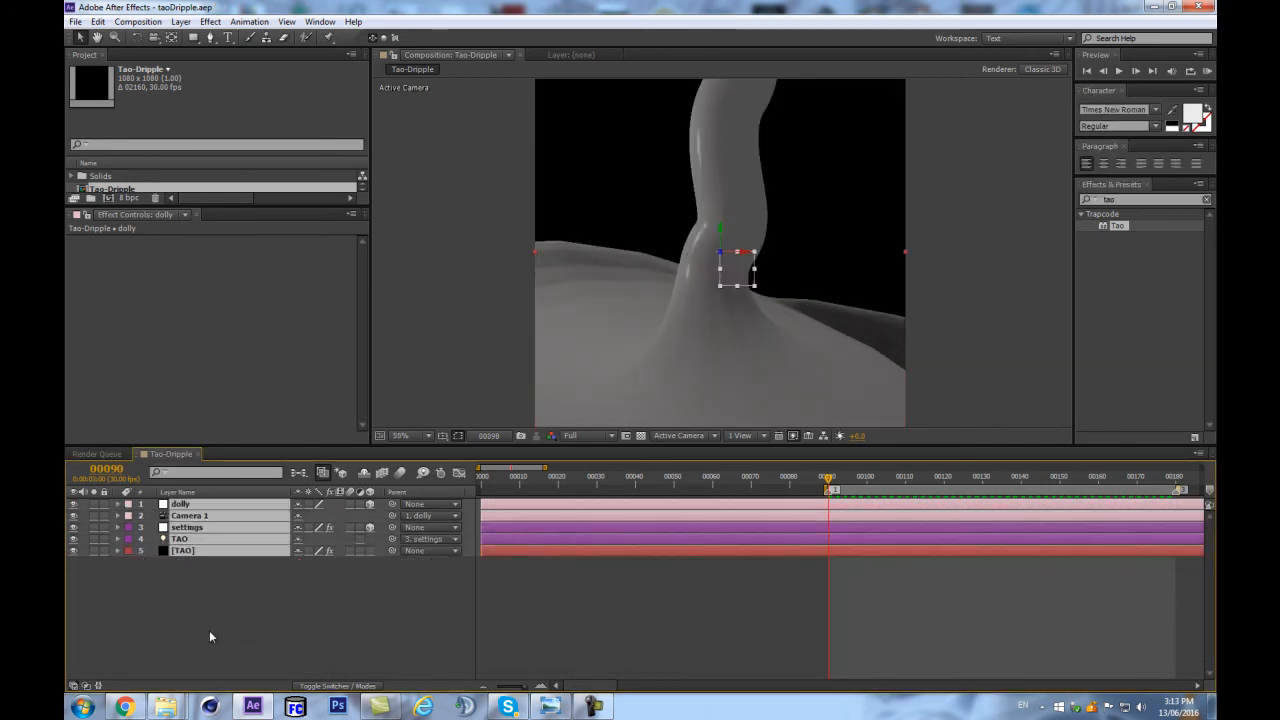
click(192, 616)
key(ctrl+s)
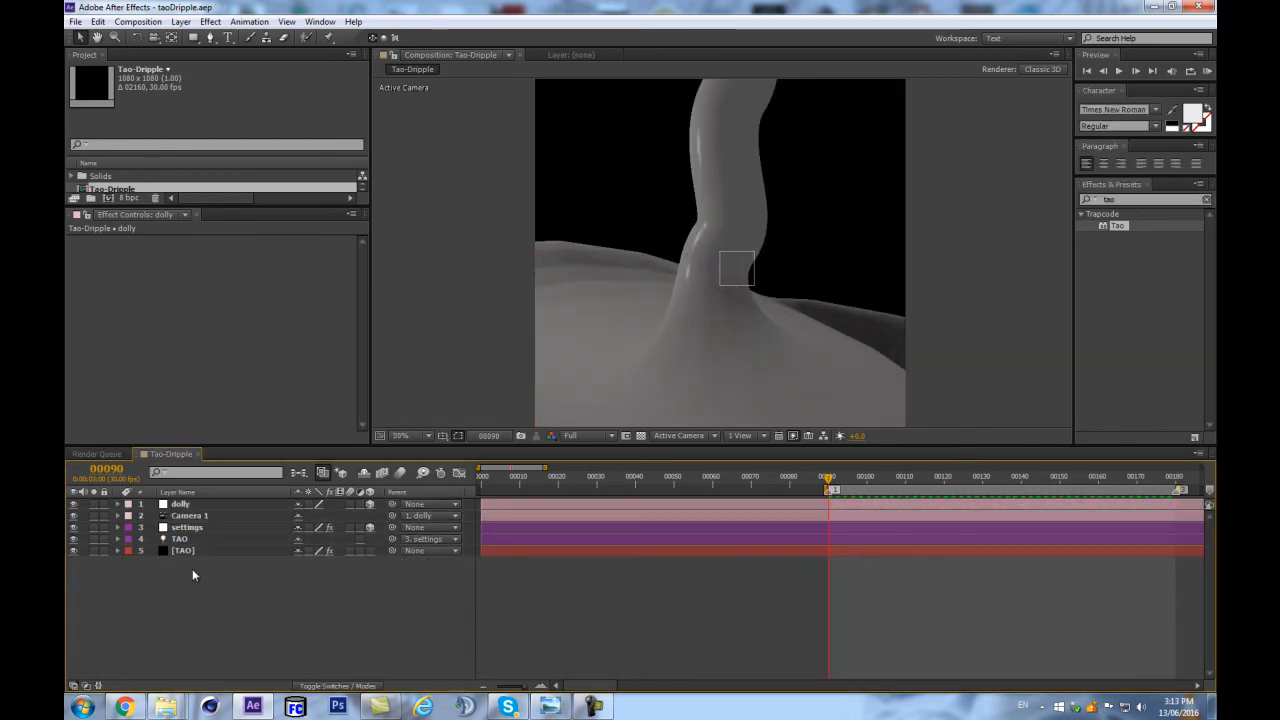
click(220, 551)
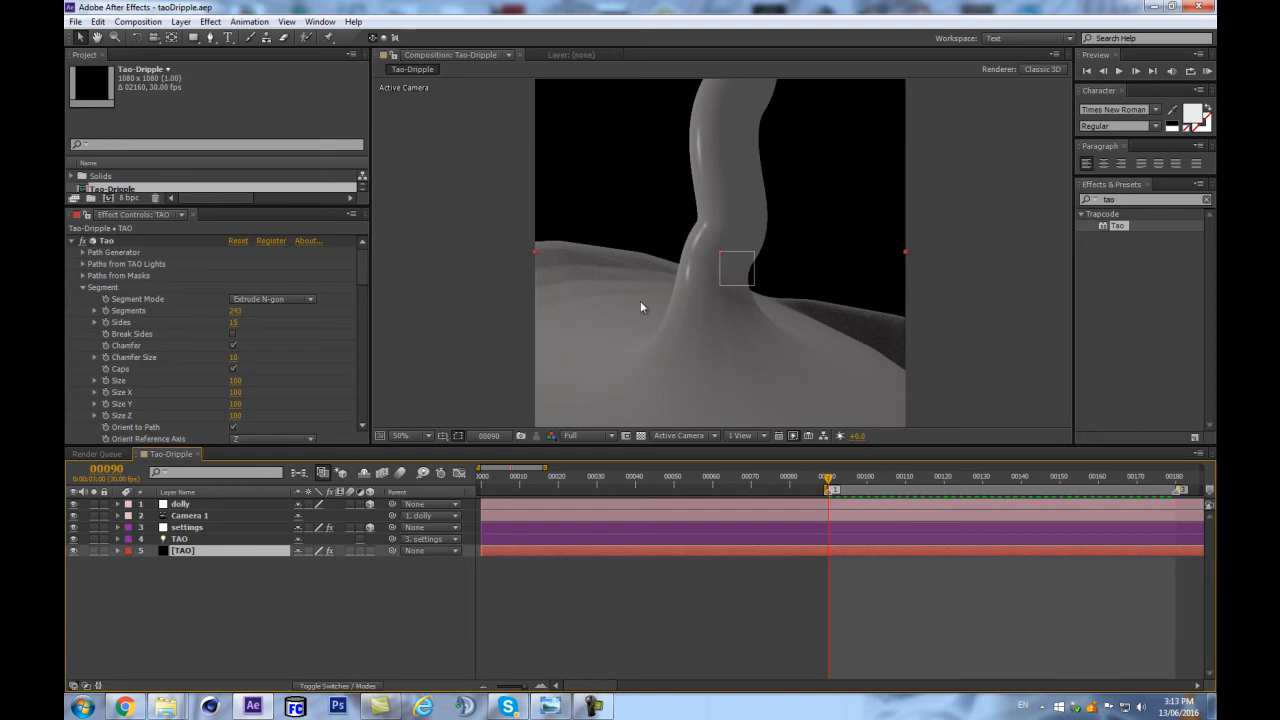
mouse_move(367, 275)
mouse_down()
mouse_move(352, 324)
mouse_move(362, 293)
mouse_move(359, 476)
mouse_up()
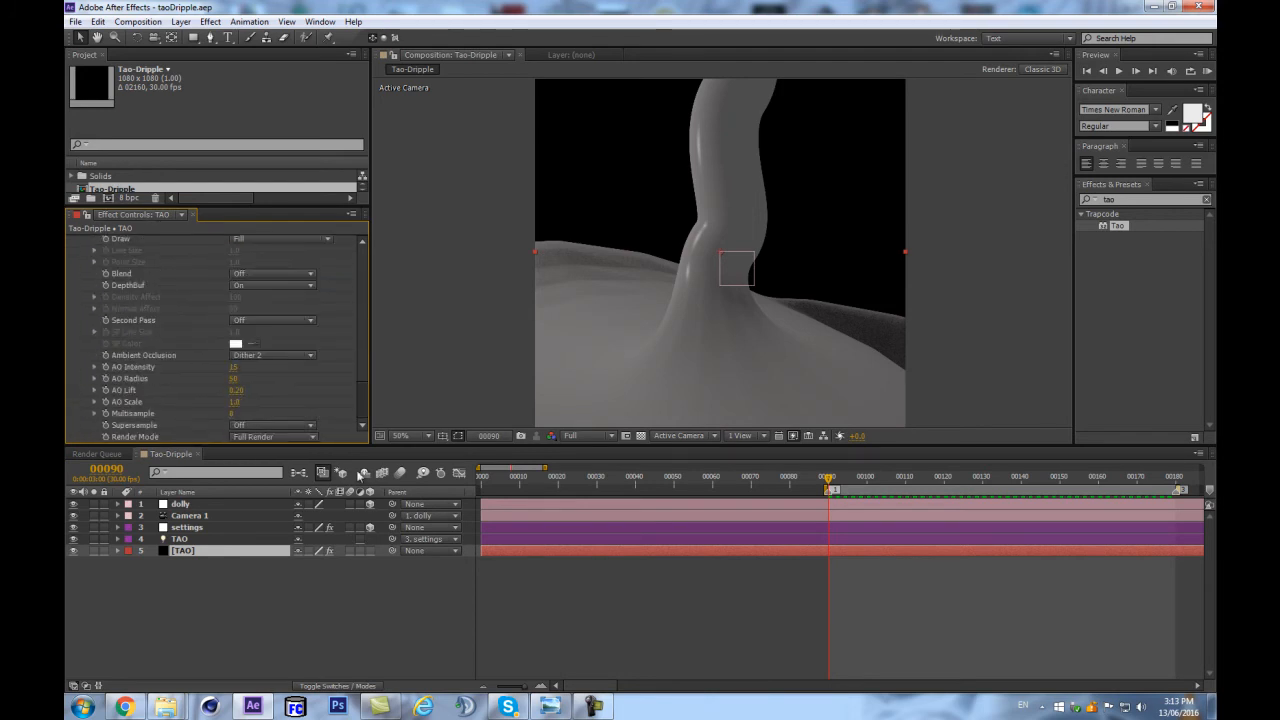
click(263, 660)
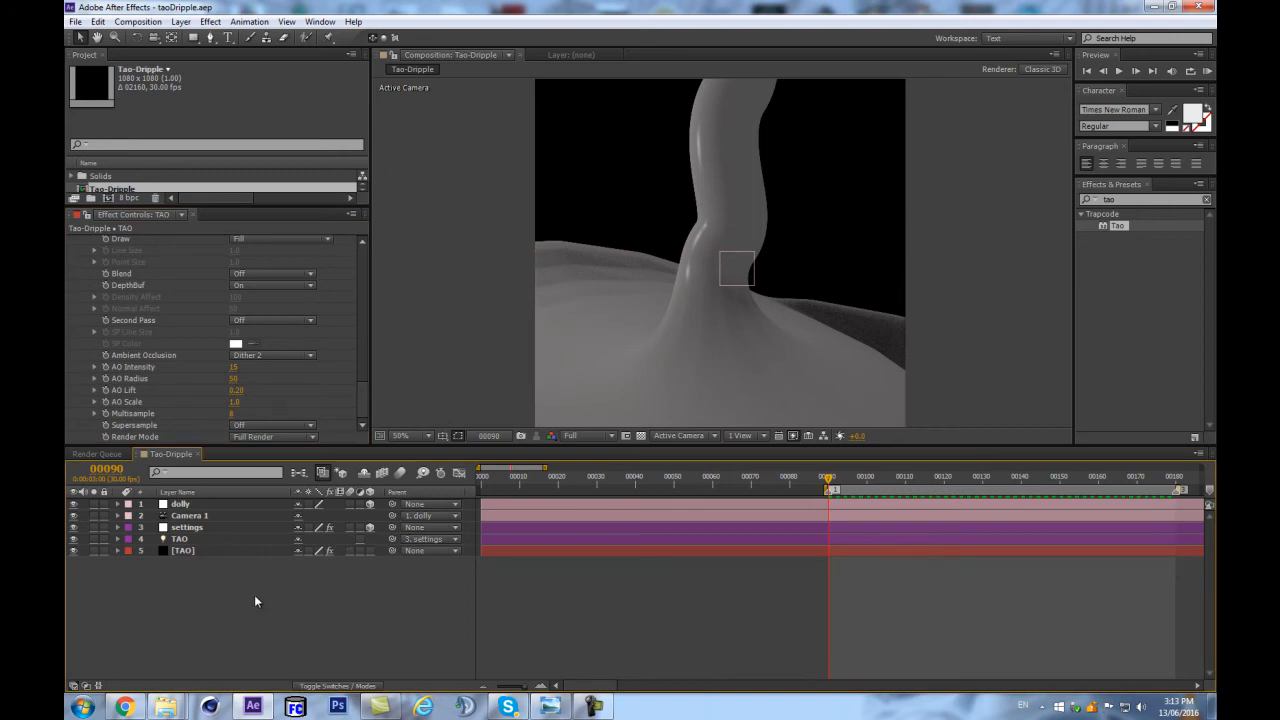
Step: Create a 1080 x 1080 black solid named BG and place it beneath all the other layers
key(ctrl+y)
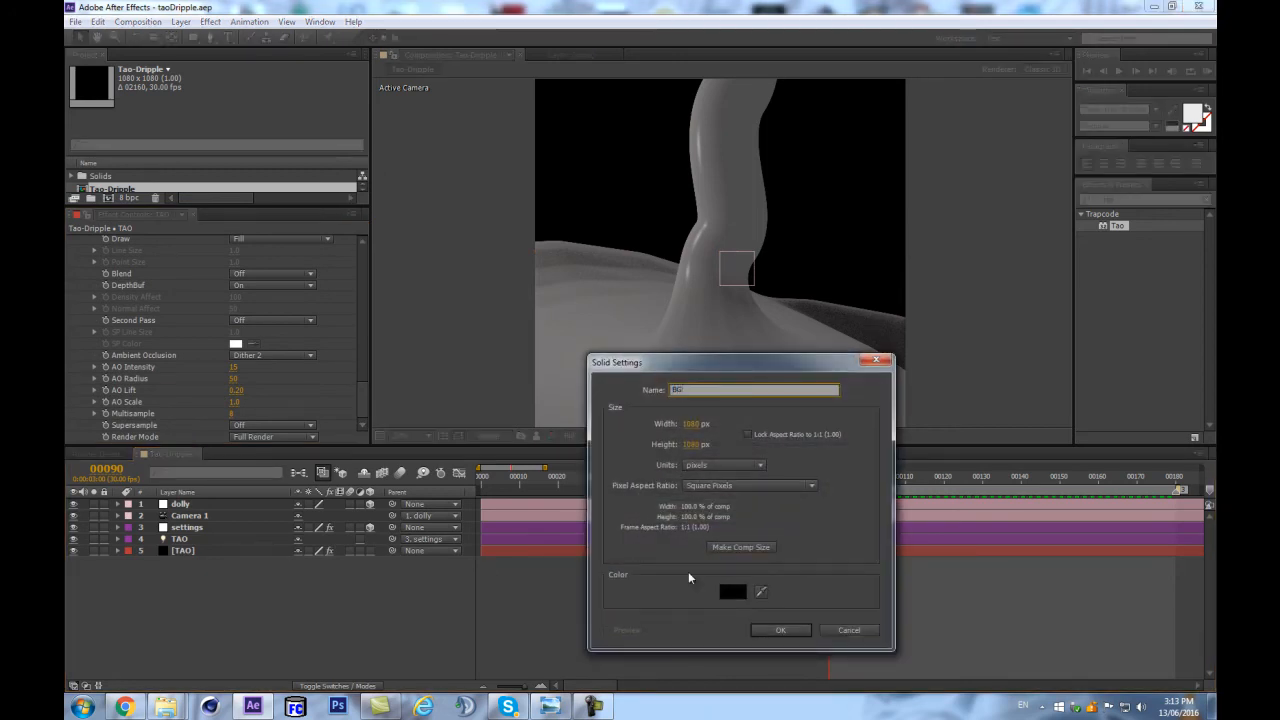
click(781, 630)
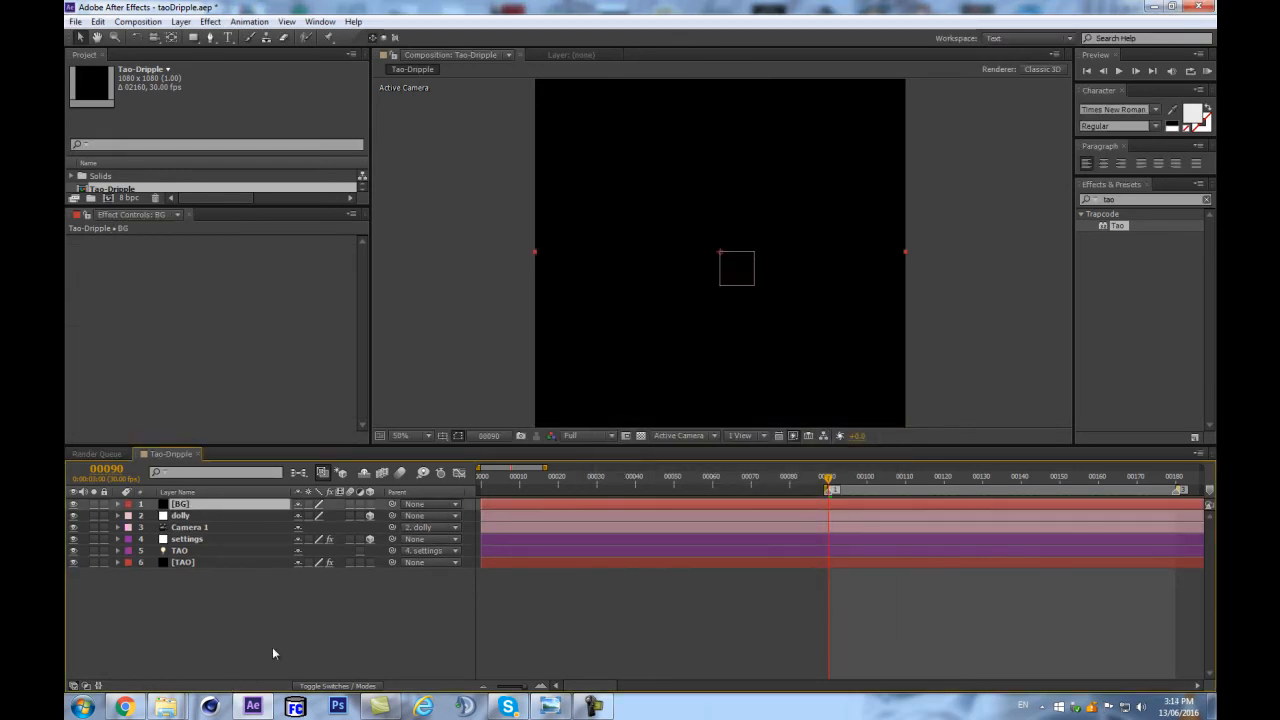
drag(207, 504, 207, 580)
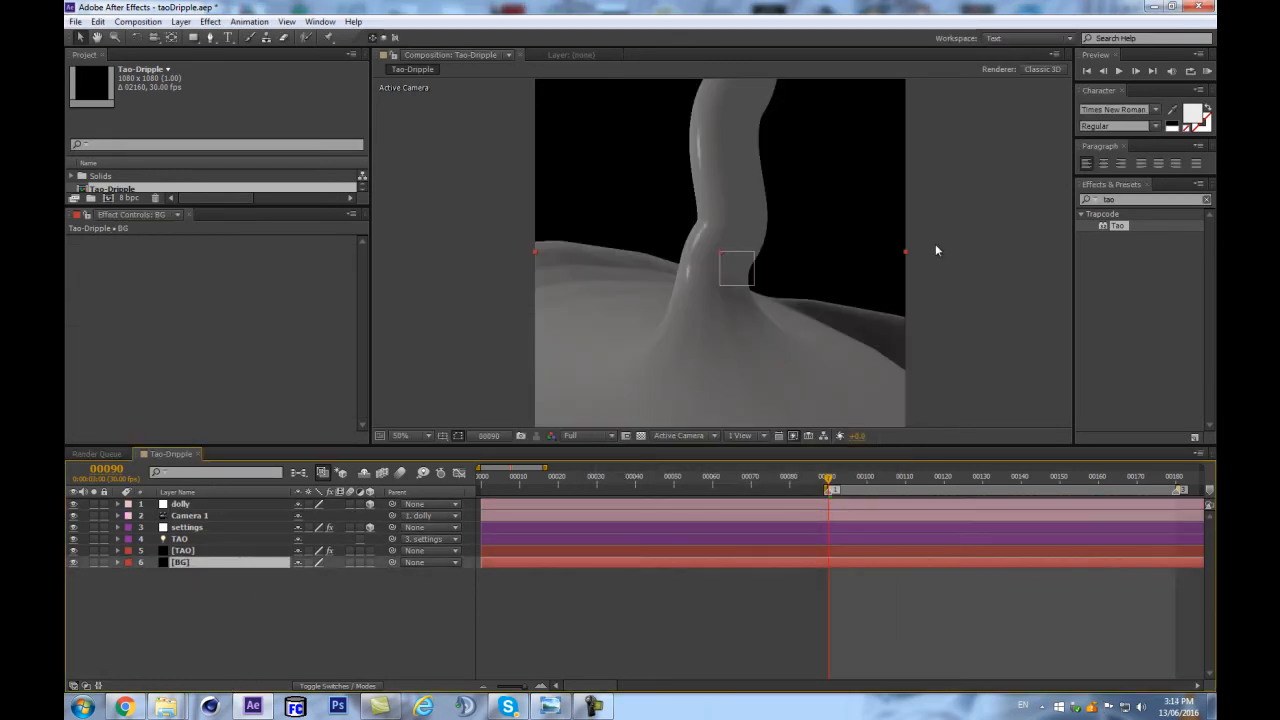
Step: Apply the Ramp effect to the BG solid
click(1127, 200)
text(ramp)
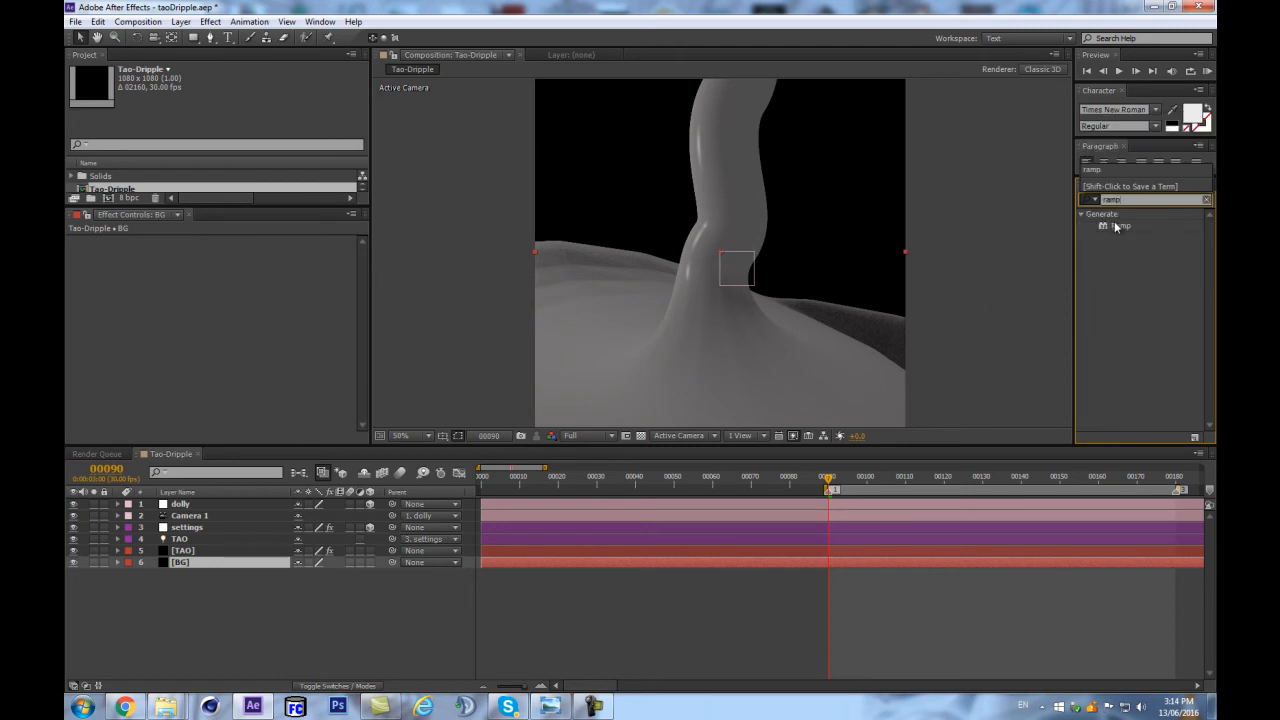
drag(1117, 226, 198, 560)
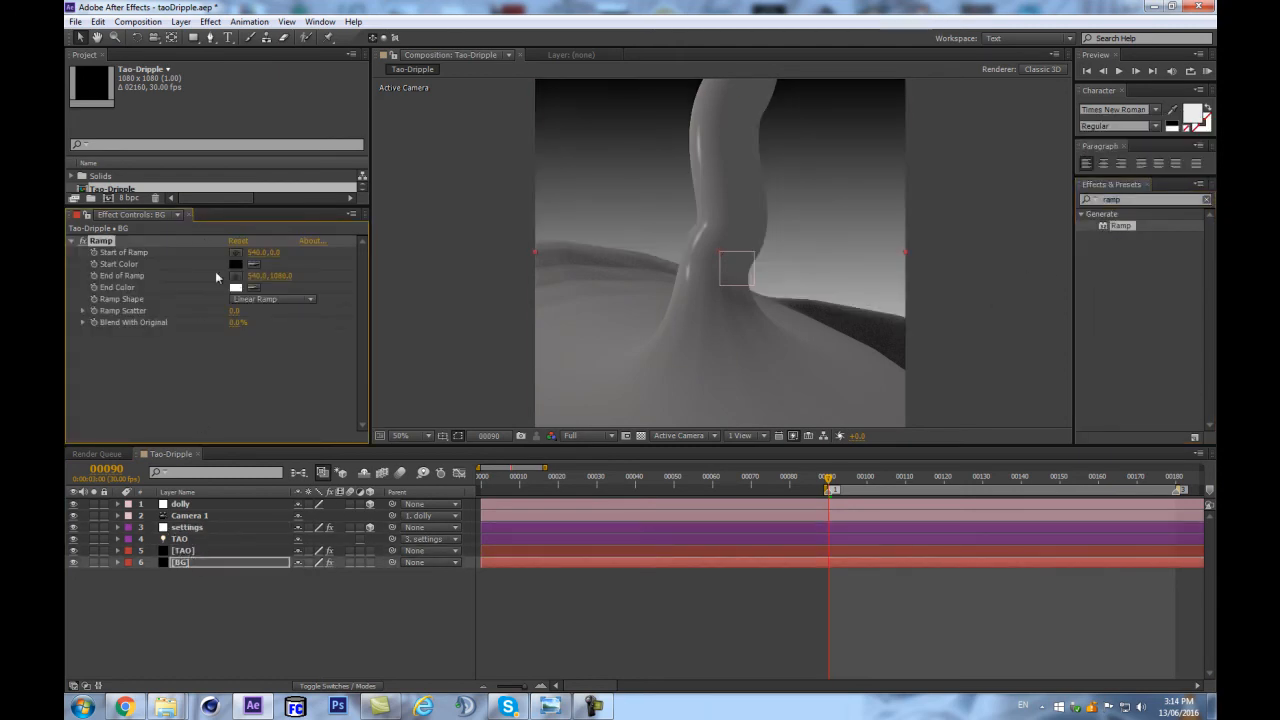
Step: Set the Ramp's End Color to a medium blue
click(236, 288)
click(315, 416)
drag(230, 403, 260, 390)
click(318, 407)
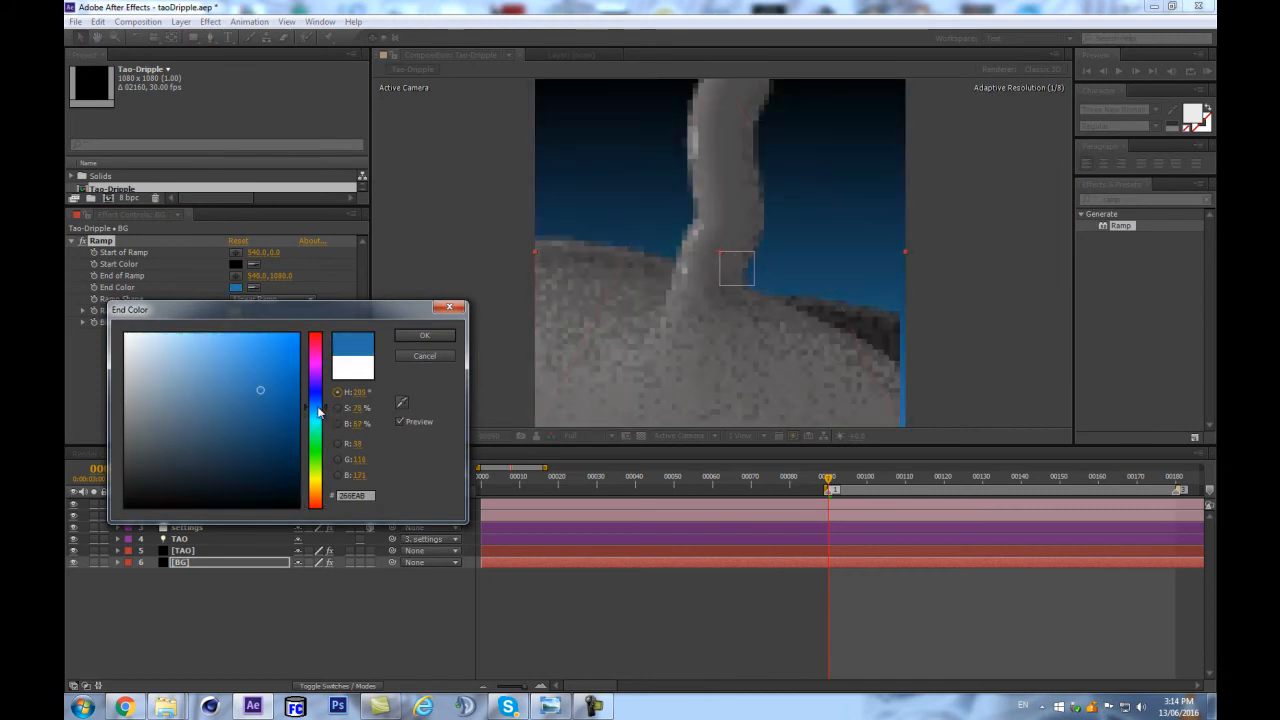
click(422, 336)
Step: Set the Ramp's Start Color to the light cyan 4ECEDA
click(236, 264)
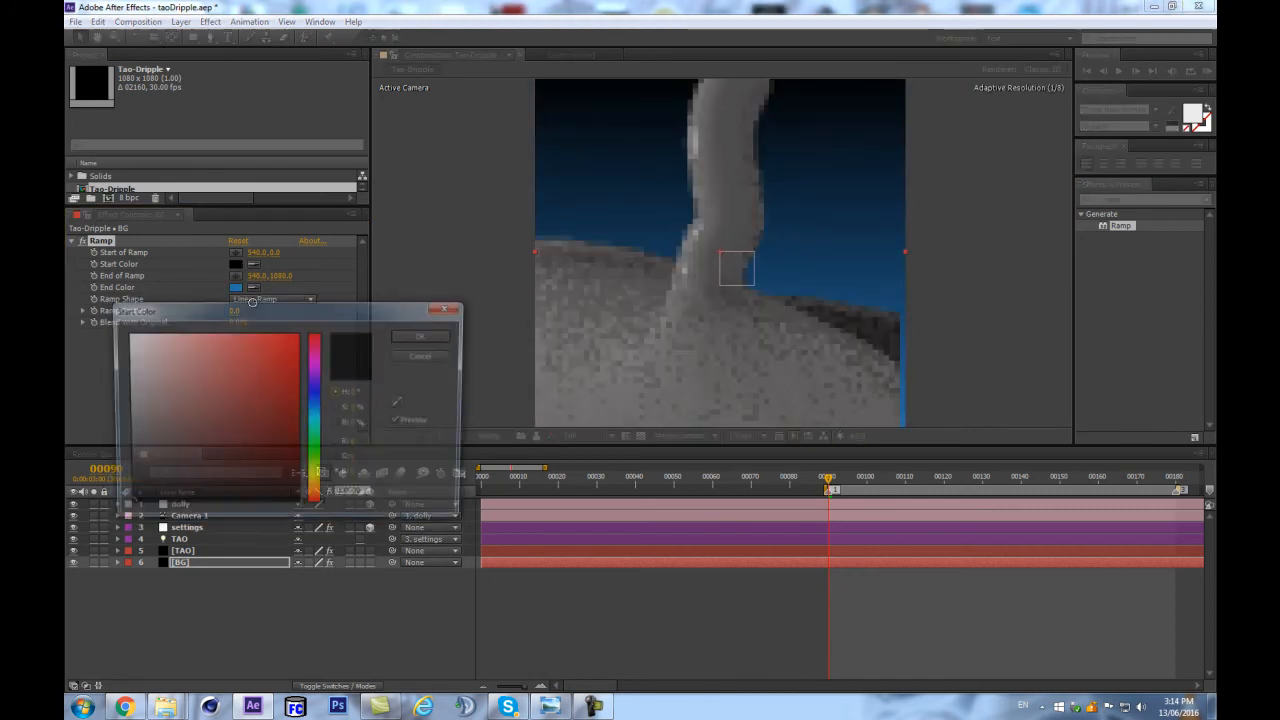
click(301, 409)
mouse_move(281, 377)
mouse_down()
mouse_move(268, 359)
mouse_move(224, 356)
mouse_move(284, 382)
mouse_move(278, 410)
mouse_move(291, 371)
mouse_move(178, 350)
mouse_move(284, 347)
mouse_up()
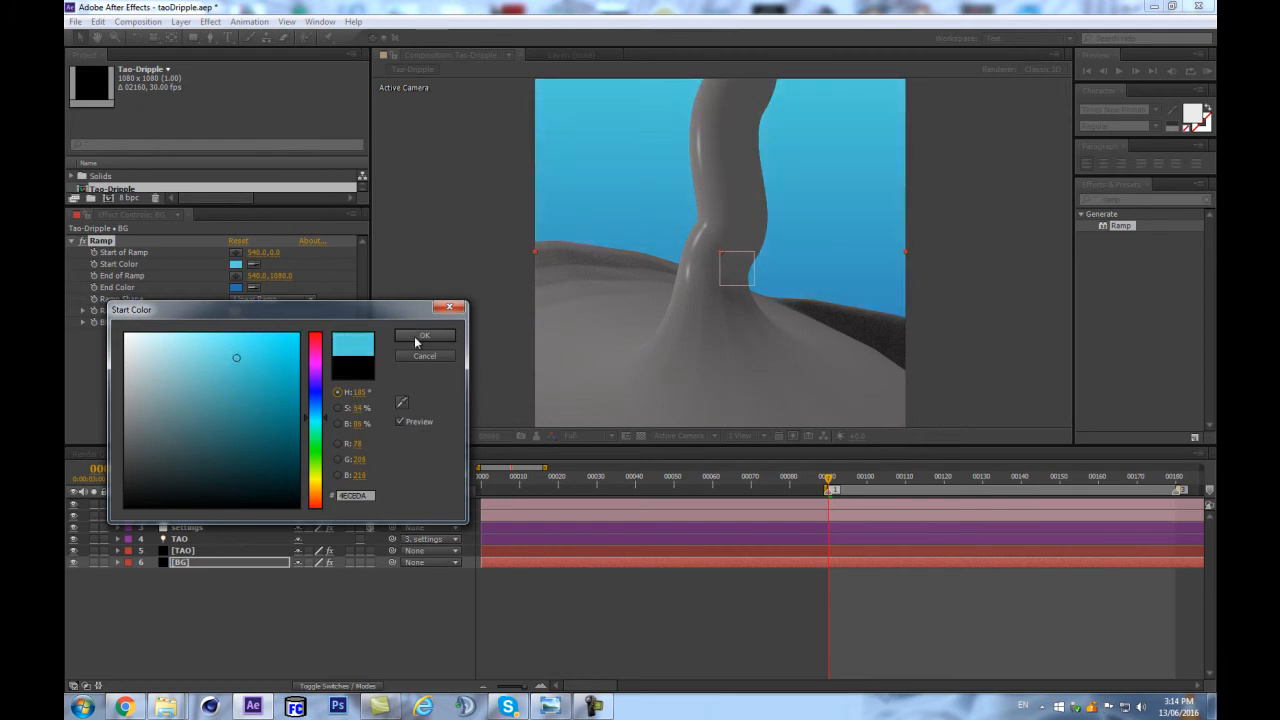
click(424, 335)
Step: Change the Ramp's End Color to a pale periwinkle blue
click(237, 288)
mouse_move(263, 391)
mouse_down()
mouse_move(177, 334)
mouse_move(155, 341)
mouse_move(183, 340)
mouse_up()
drag(322, 412, 322, 403)
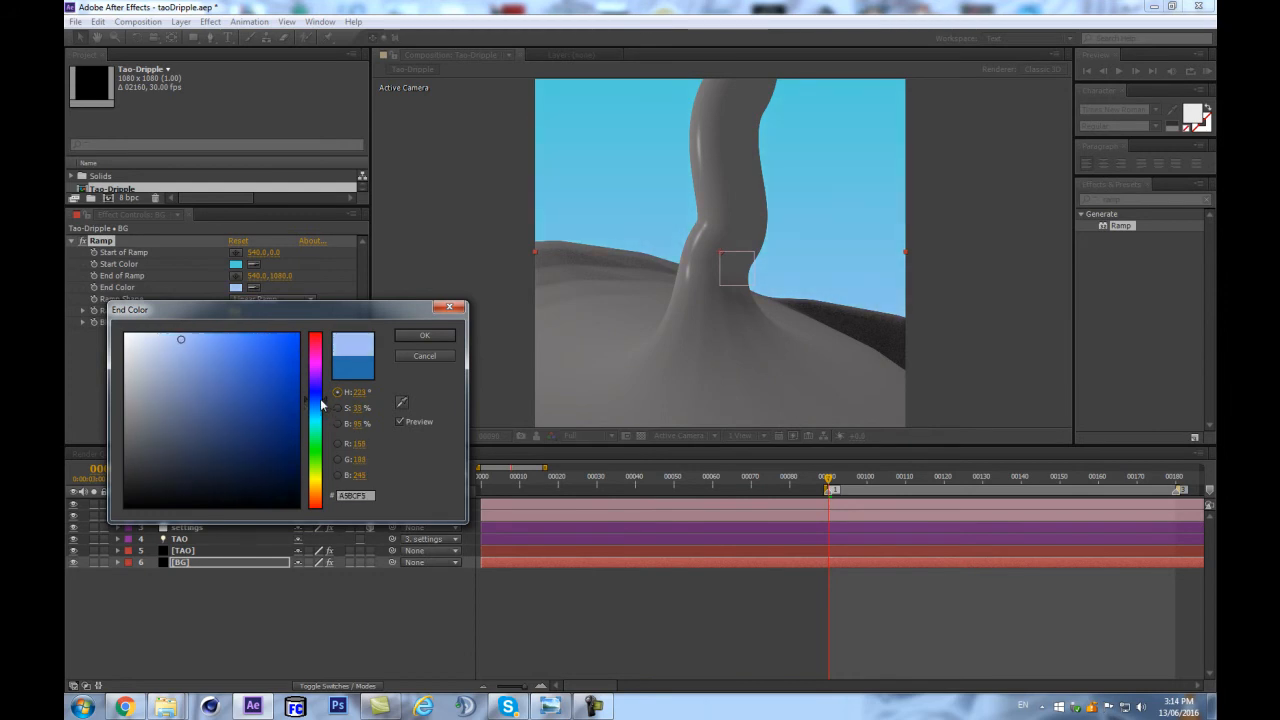
click(421, 339)
Step: Change the Ramp's Start Color to a muted, darker blue in the same hue range as the End Color
click(237, 264)
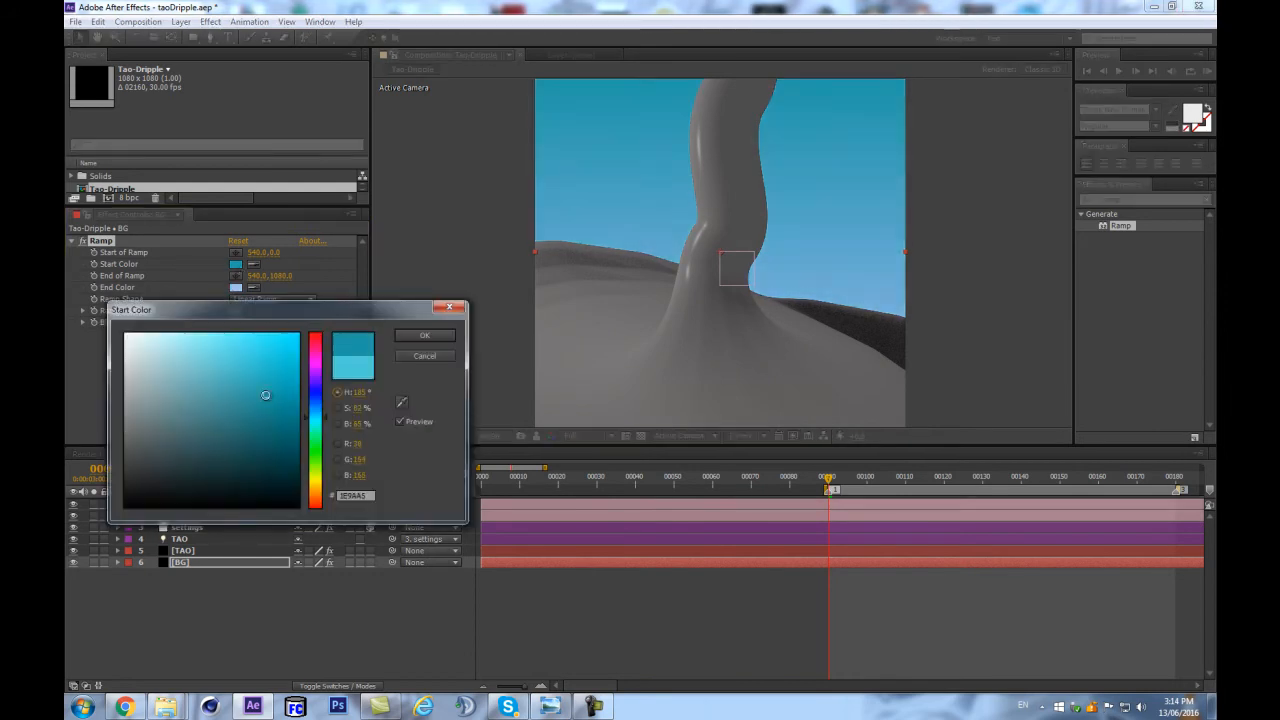
drag(334, 421, 322, 400)
mouse_move(223, 370)
mouse_down()
mouse_move(181, 349)
mouse_move(183, 365)
mouse_up()
mouse_move(325, 401)
mouse_down()
mouse_move(330, 392)
mouse_move(326, 402)
mouse_up()
click(184, 375)
drag(184, 375, 202, 383)
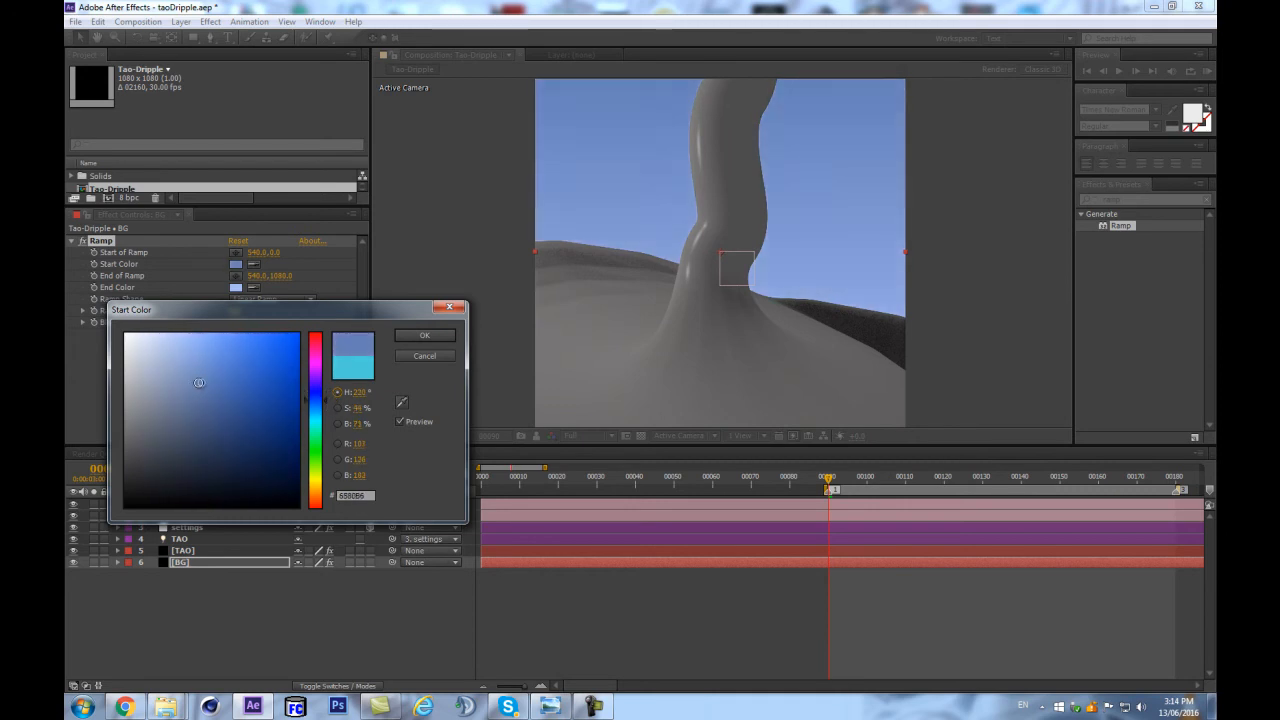
click(423, 339)
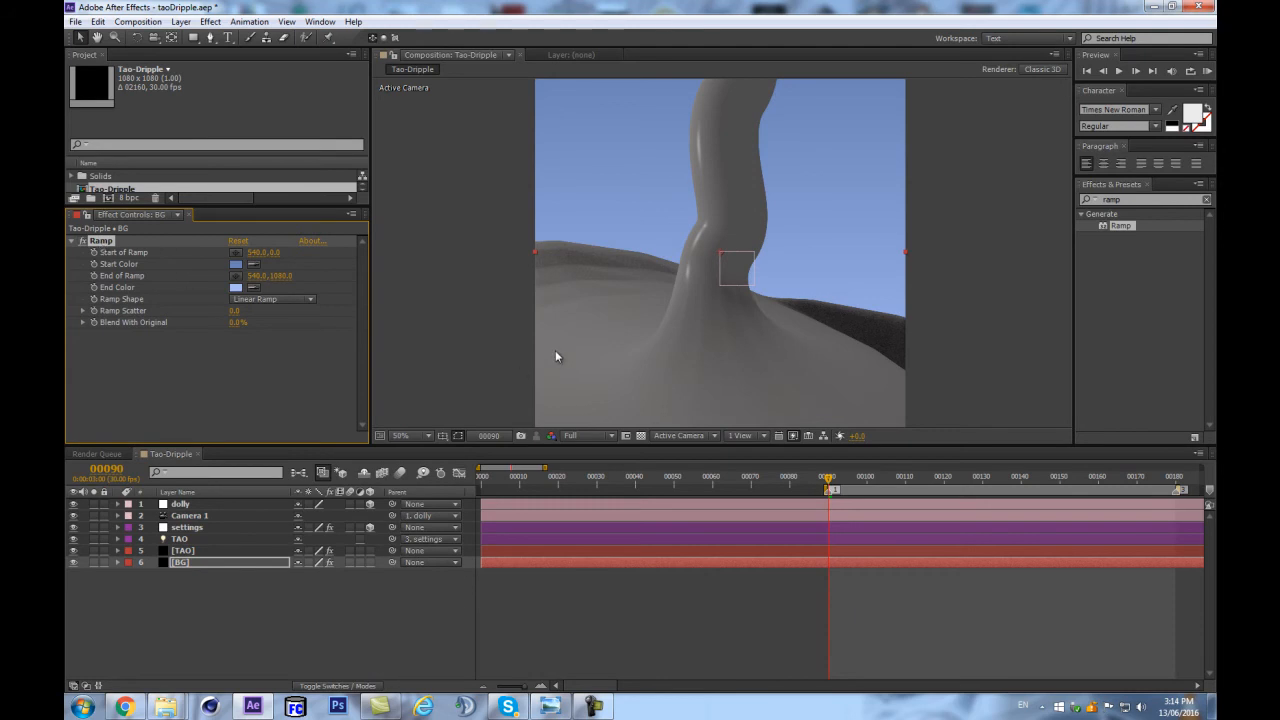
Step: Move the ramp's end point to about 584, 668 and its start point left of centre, just above the frame's upper edge
key(comma)
key(comma)
key(comma)
key(comma)
drag(721, 344, 727, 276)
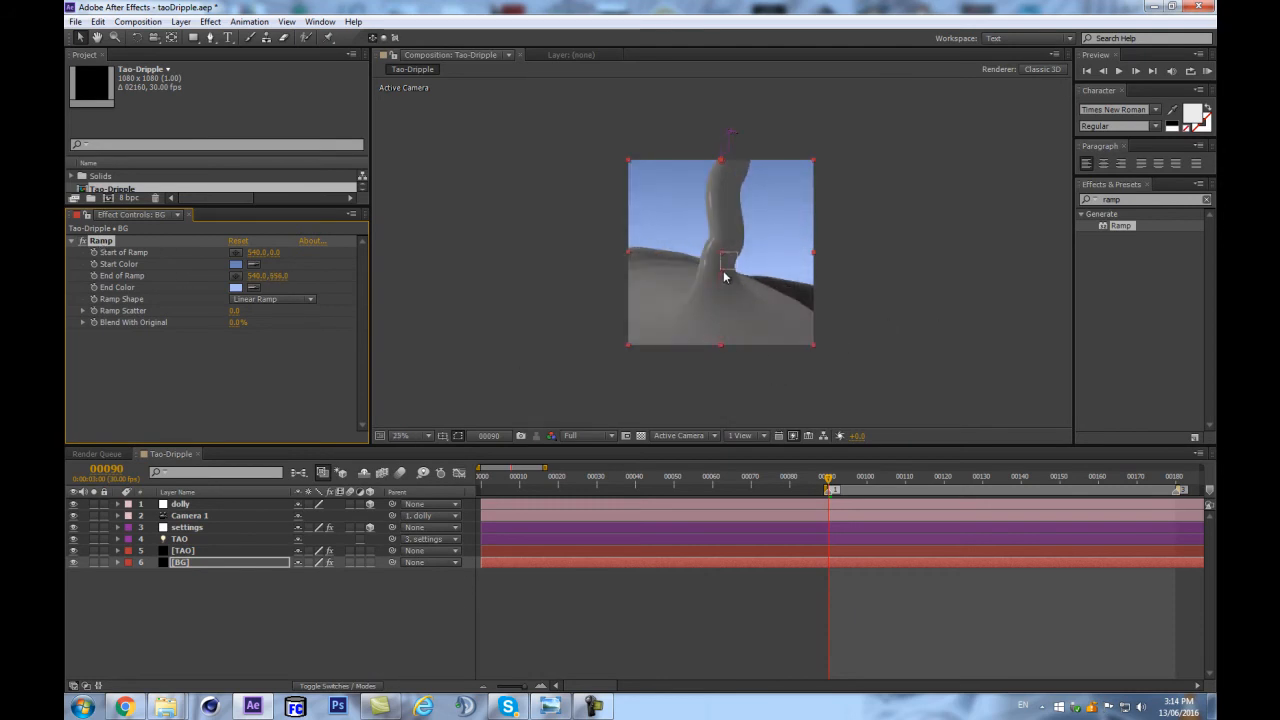
drag(722, 160, 686, 155)
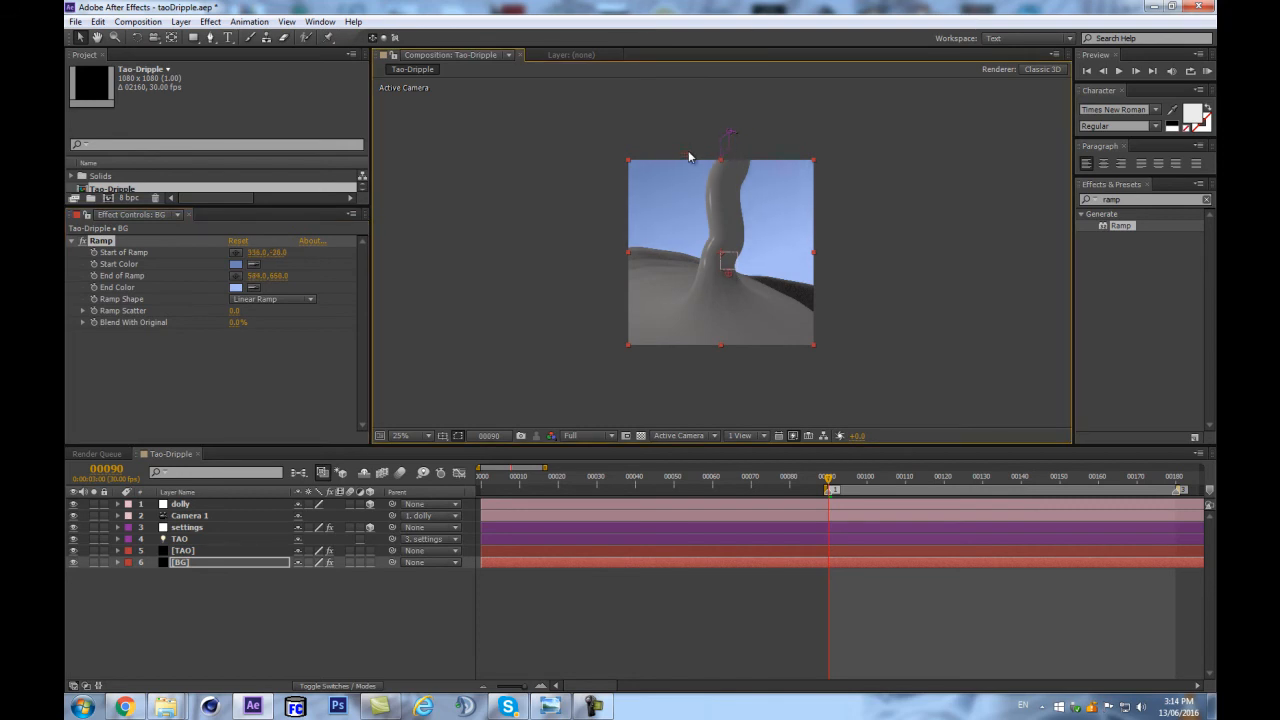
scroll(709, 166, up, 2)
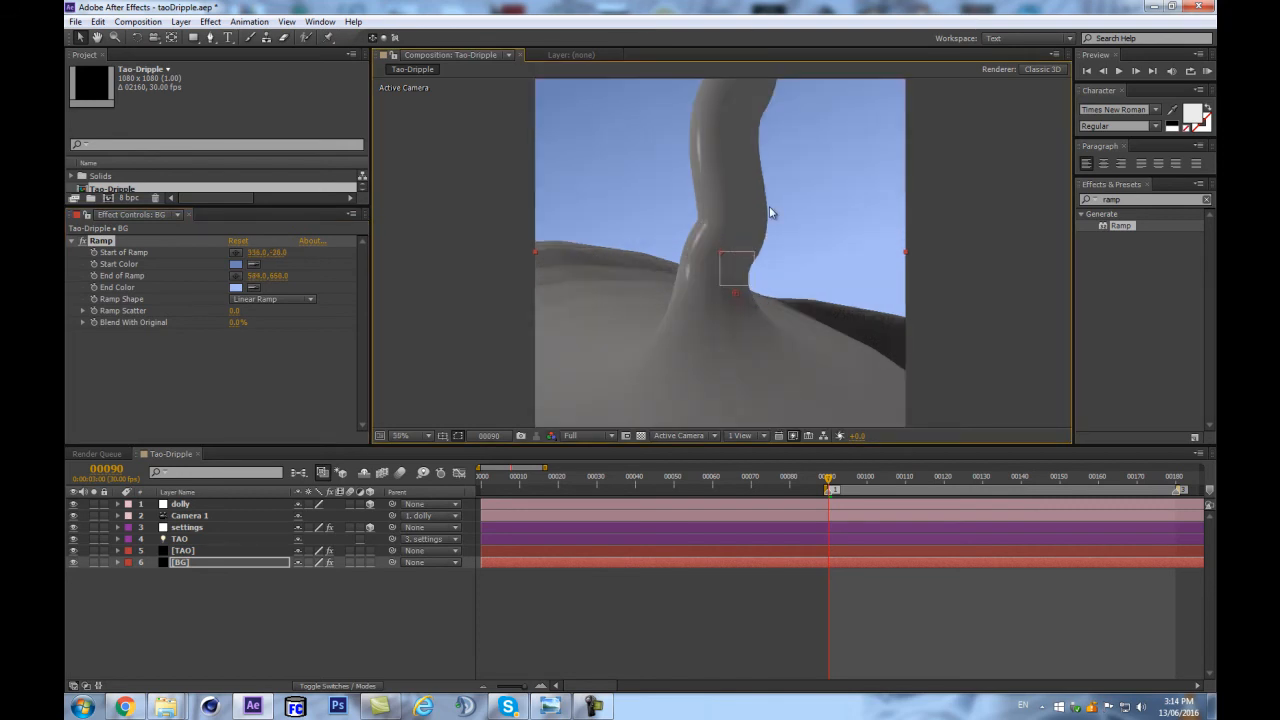
Step: Change the TAO light's color to the pale blue-grey C9D2D8
click(214, 627)
click(177, 540)
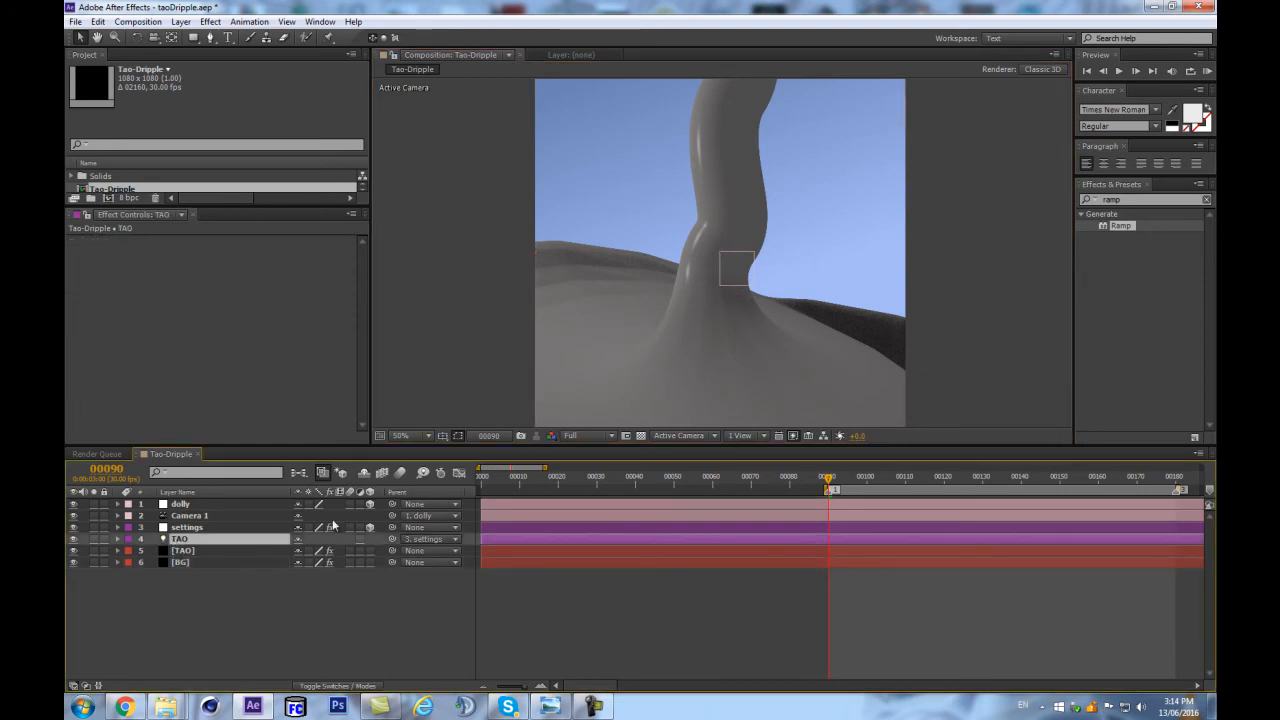
key(a)
key(a)
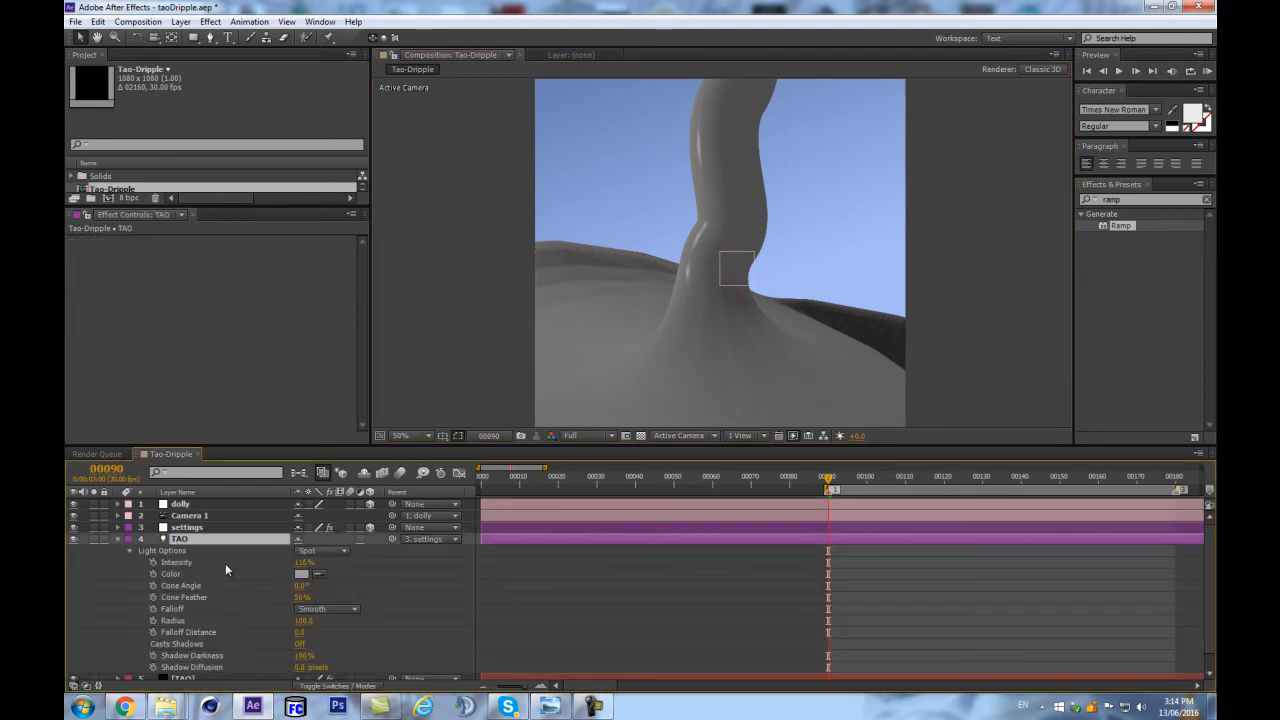
click(301, 574)
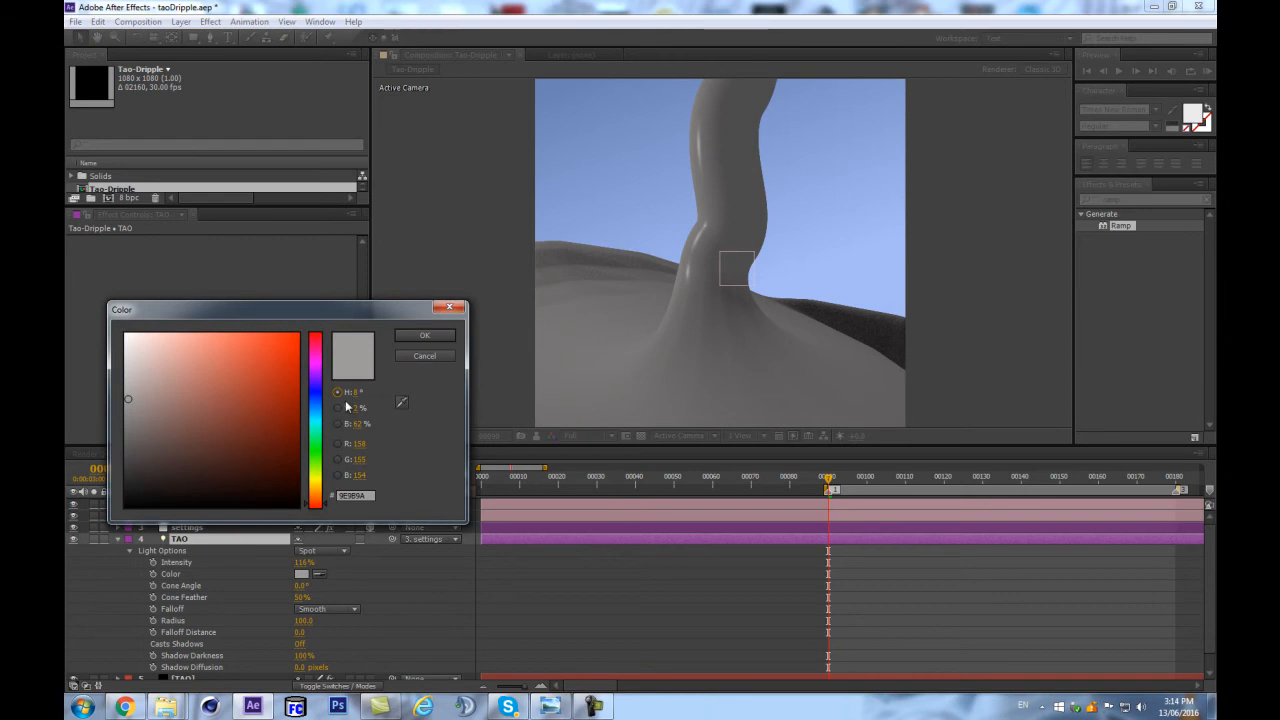
click(315, 408)
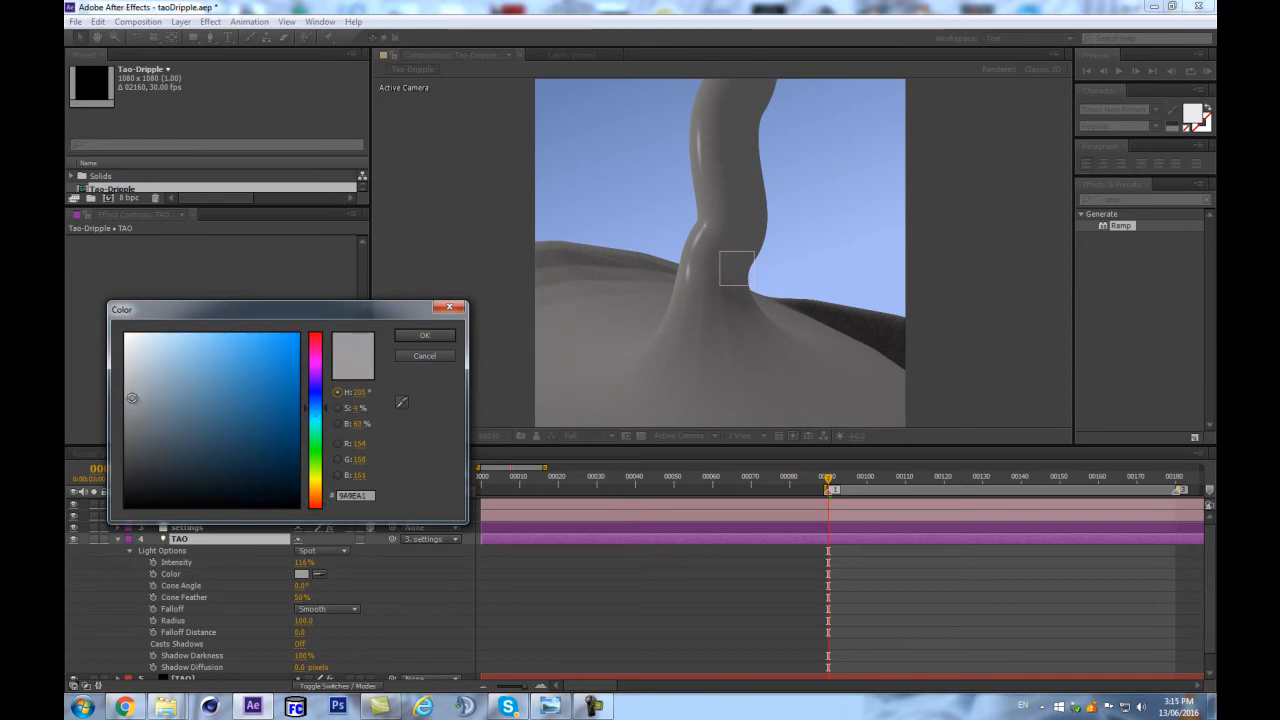
click(424, 335)
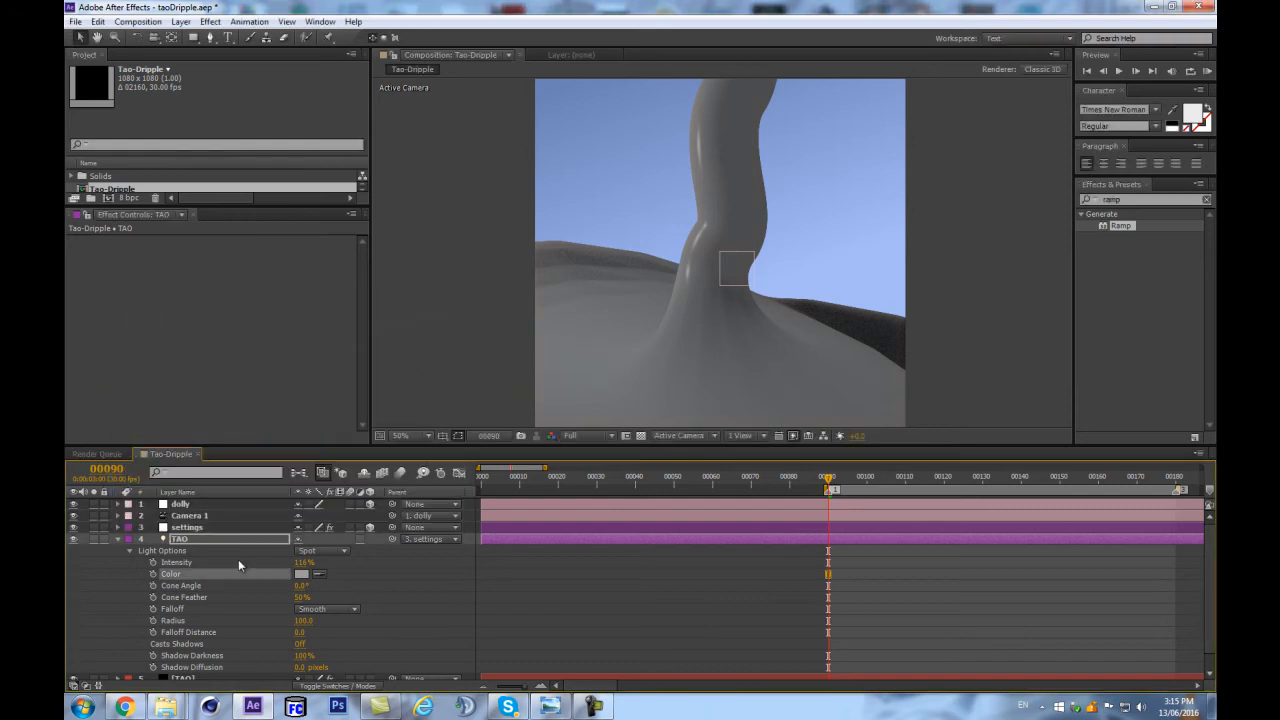
click(299, 572)
click(136, 359)
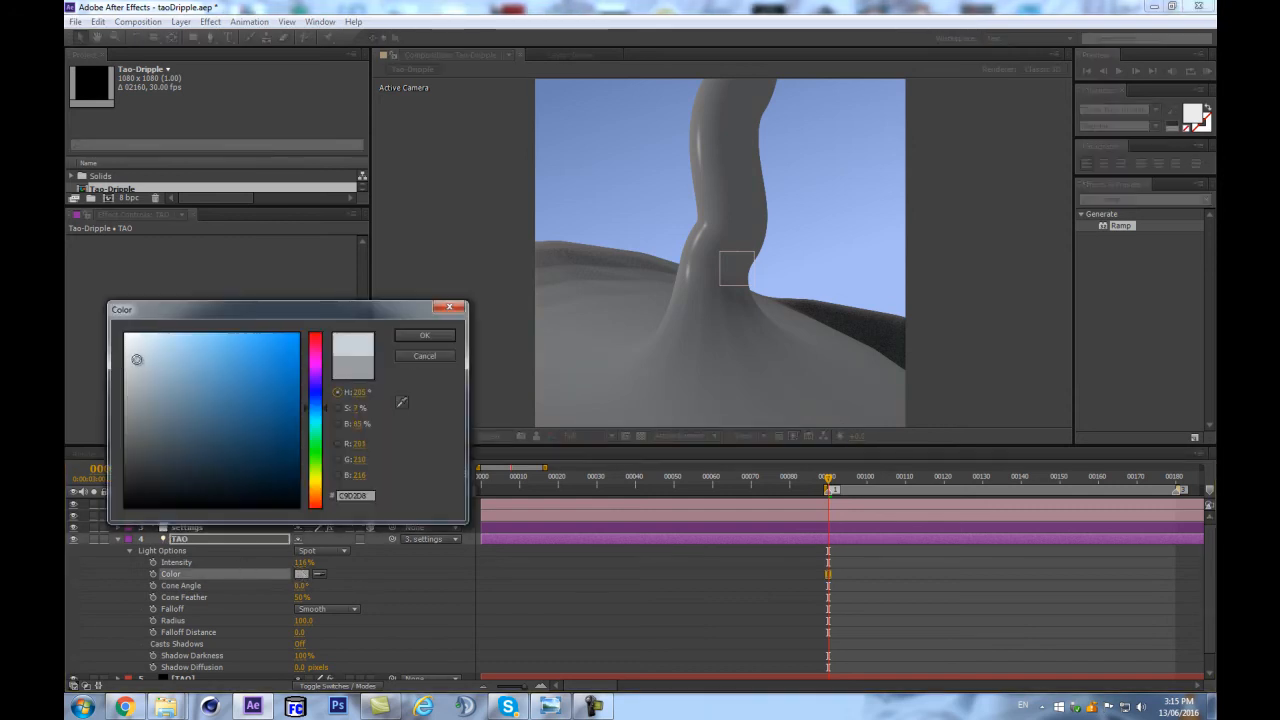
click(424, 335)
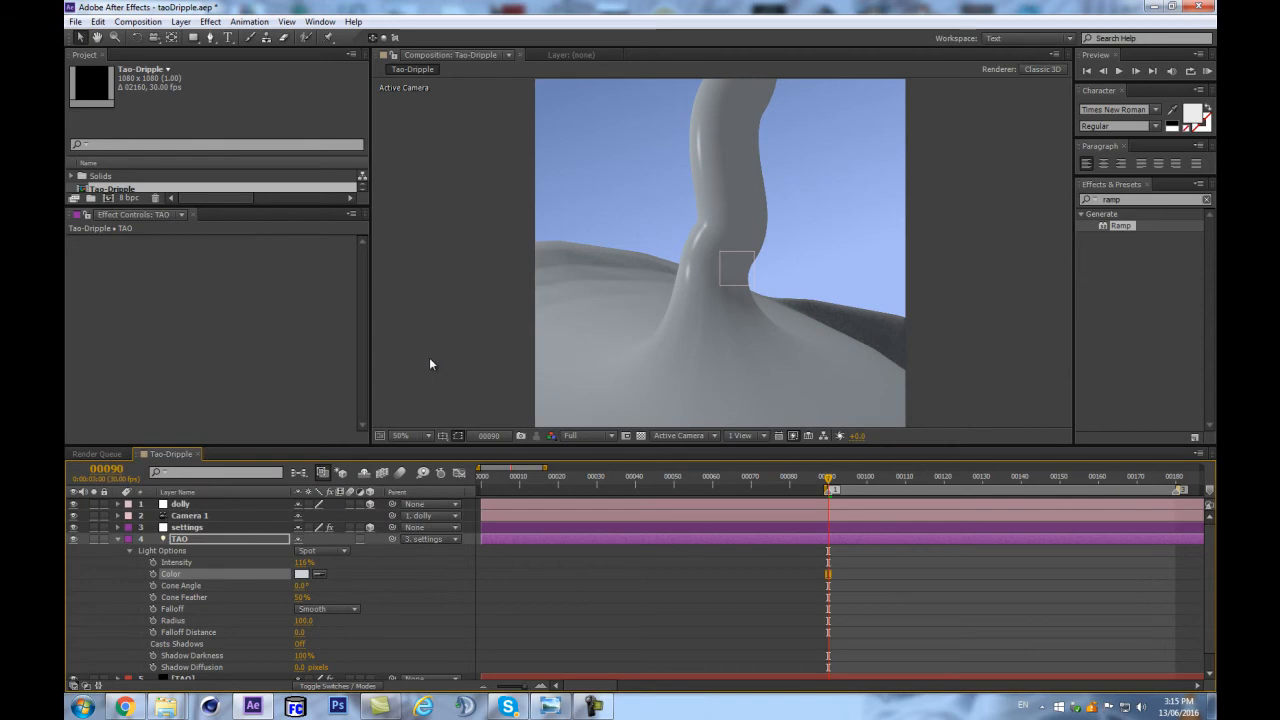
Step: Turn on ambient occlusion in the TAO layer's rendering settings, with AO Intensity 45, AO Radius 120 and AO Lift 0.65
mouse_move(828, 477)
mouse_down()
mouse_move(898, 470)
mouse_move(828, 480)
mouse_up()
scroll(127, 531, down, 1)
click(190, 662)
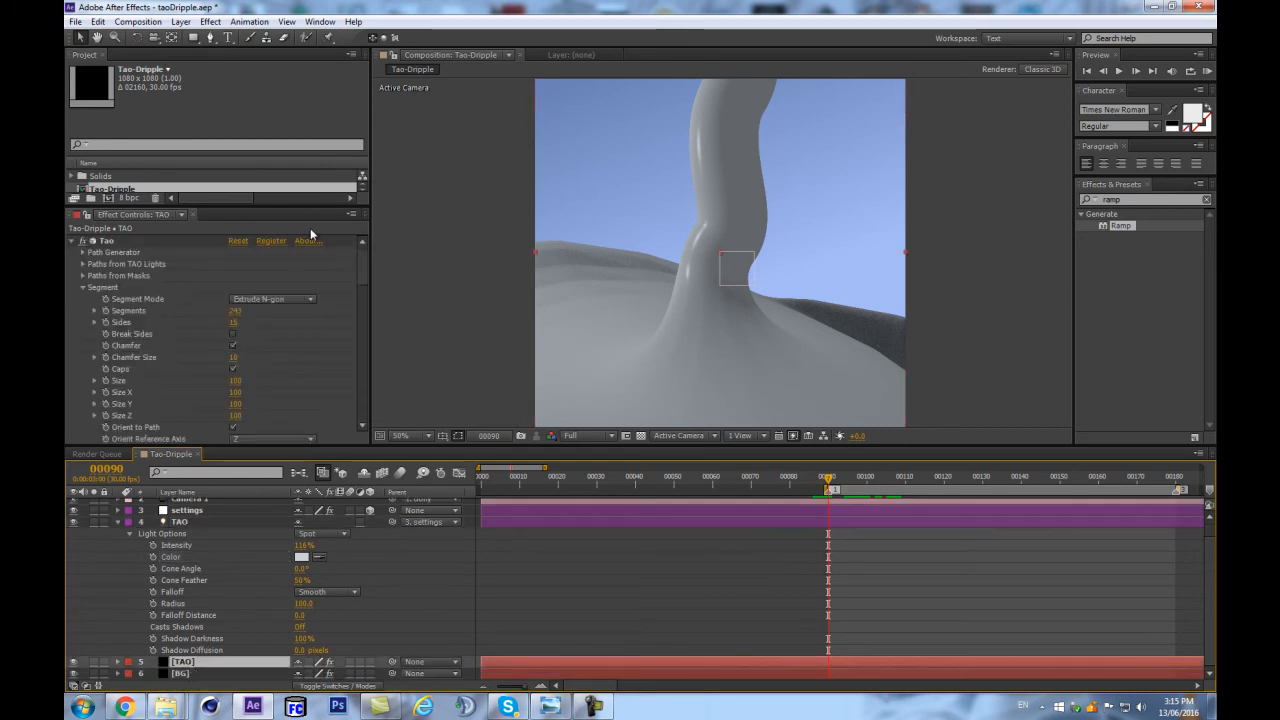
scroll(369, 320, down, 10)
click(280, 355)
click(260, 370)
click(268, 356)
click(262, 381)
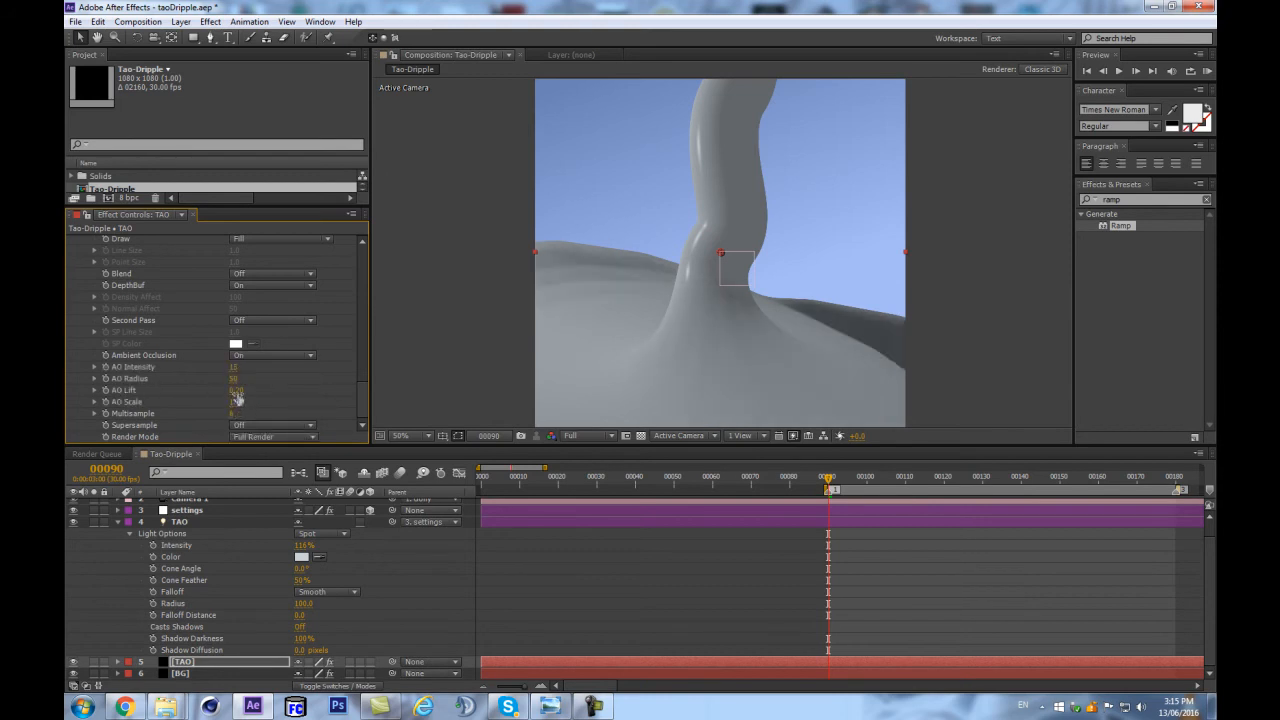
drag(275, 384, 212, 380)
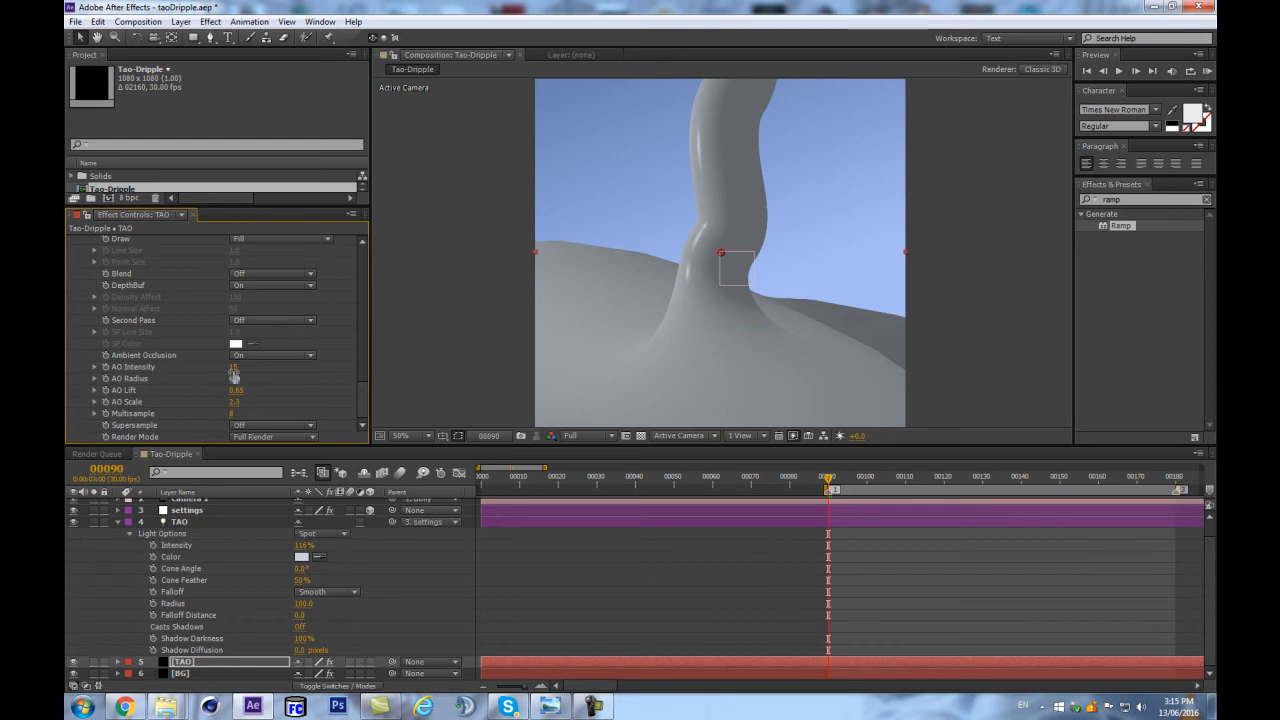
mouse_move(369, 347)
mouse_down()
mouse_move(384, 345)
mouse_move(263, 357)
mouse_up()
Step: At frame 107, set the Tao effect's number of segments to 110
drag(839, 479, 893, 472)
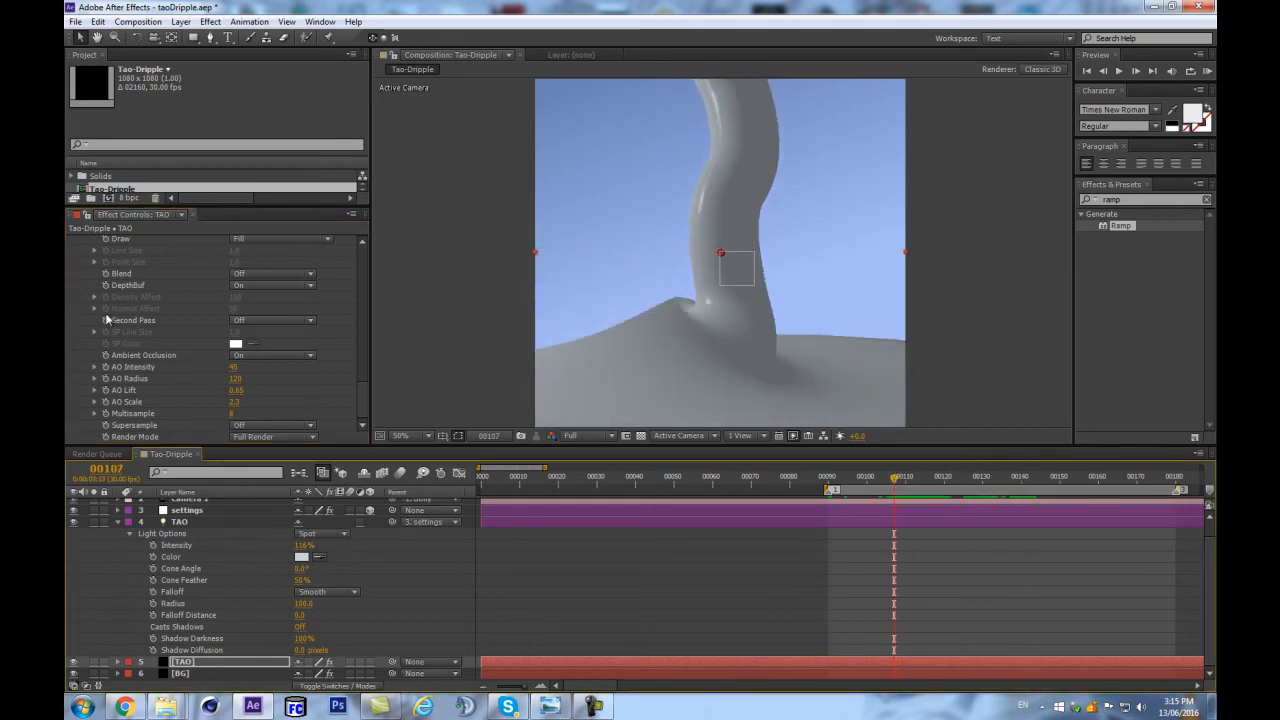
scroll(248, 325, up, 10)
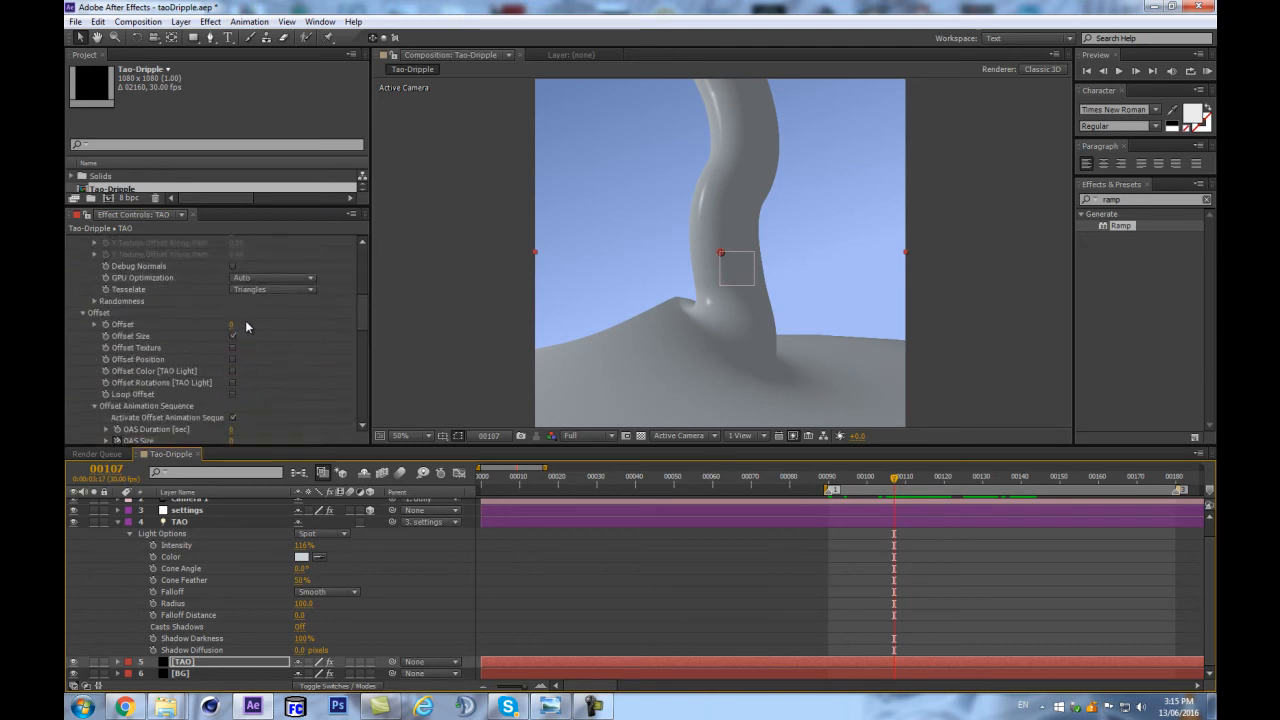
scroll(245, 320, up, 3)
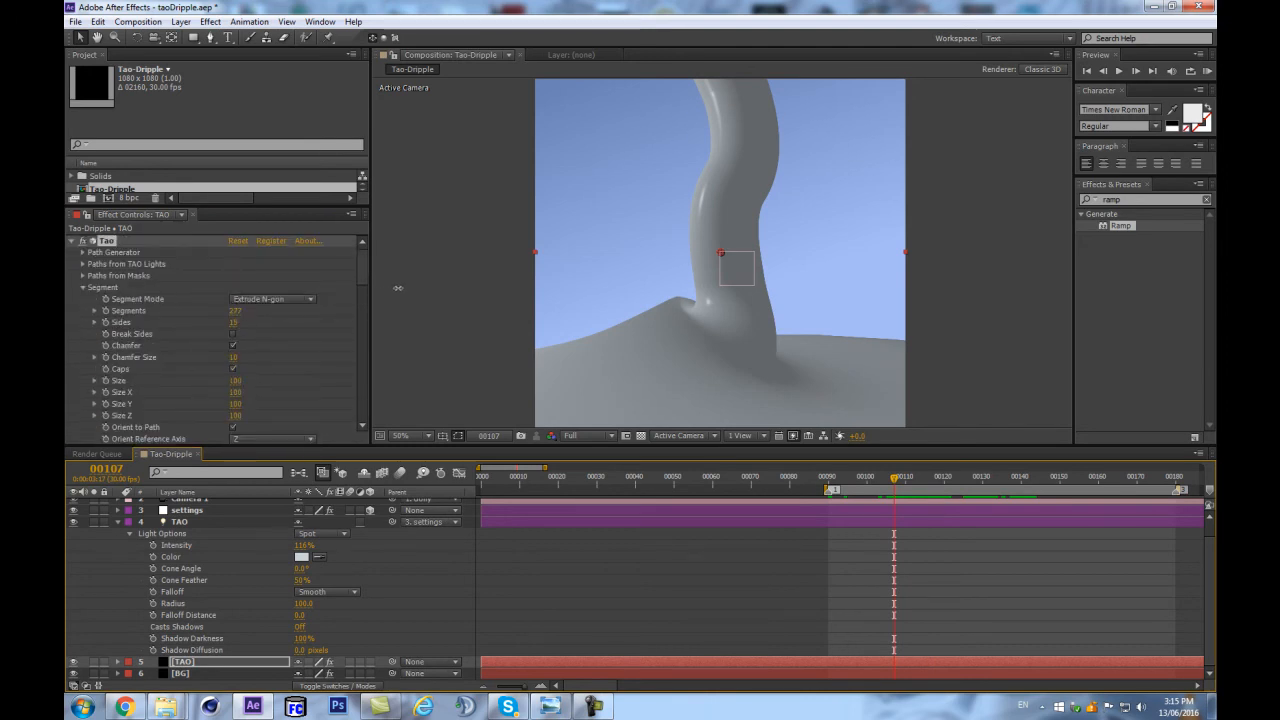
drag(415, 287, 597, 313)
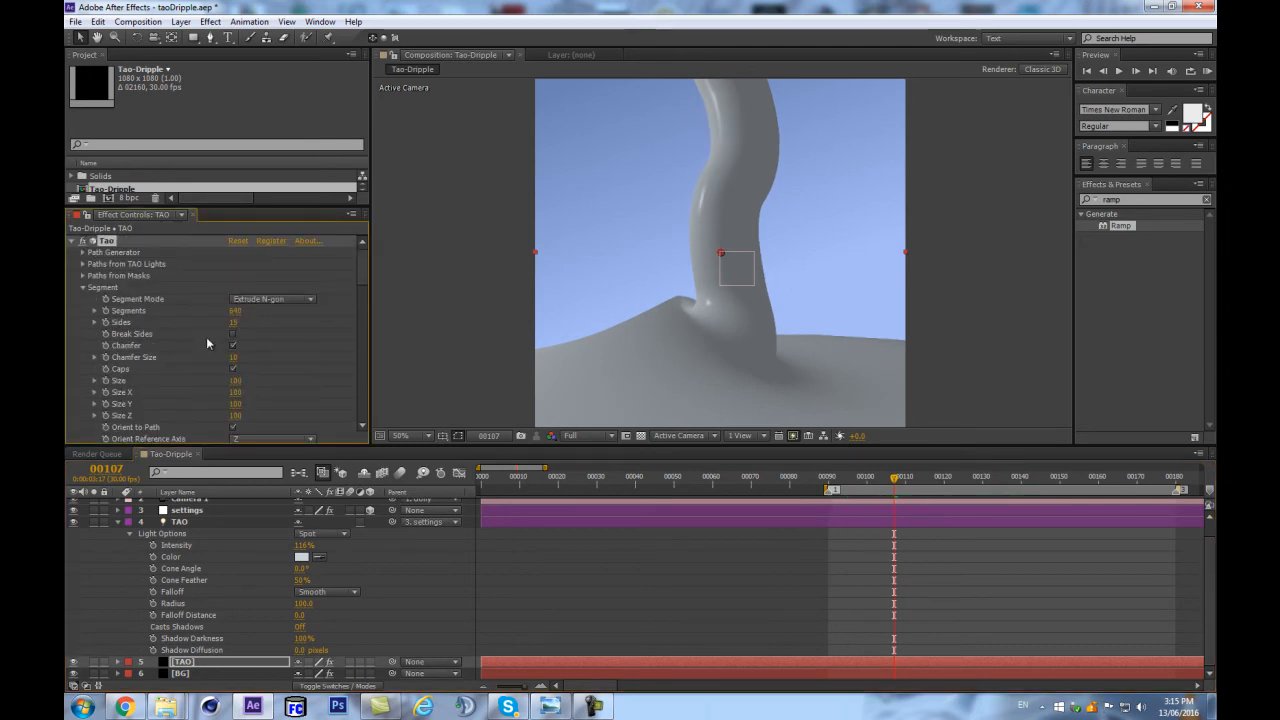
drag(235, 311, 153, 316)
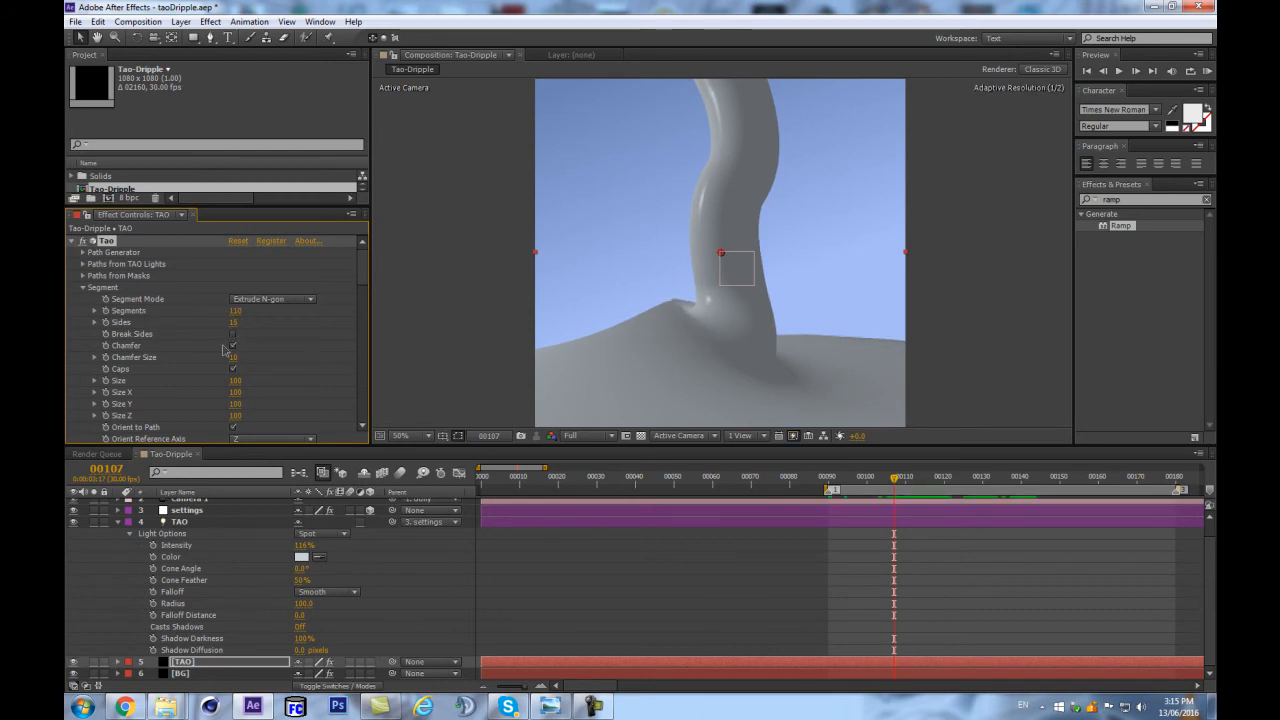
Step: Set the Tao effect's Second Pass rendering to Wireframe
scroll(264, 354, down, 10)
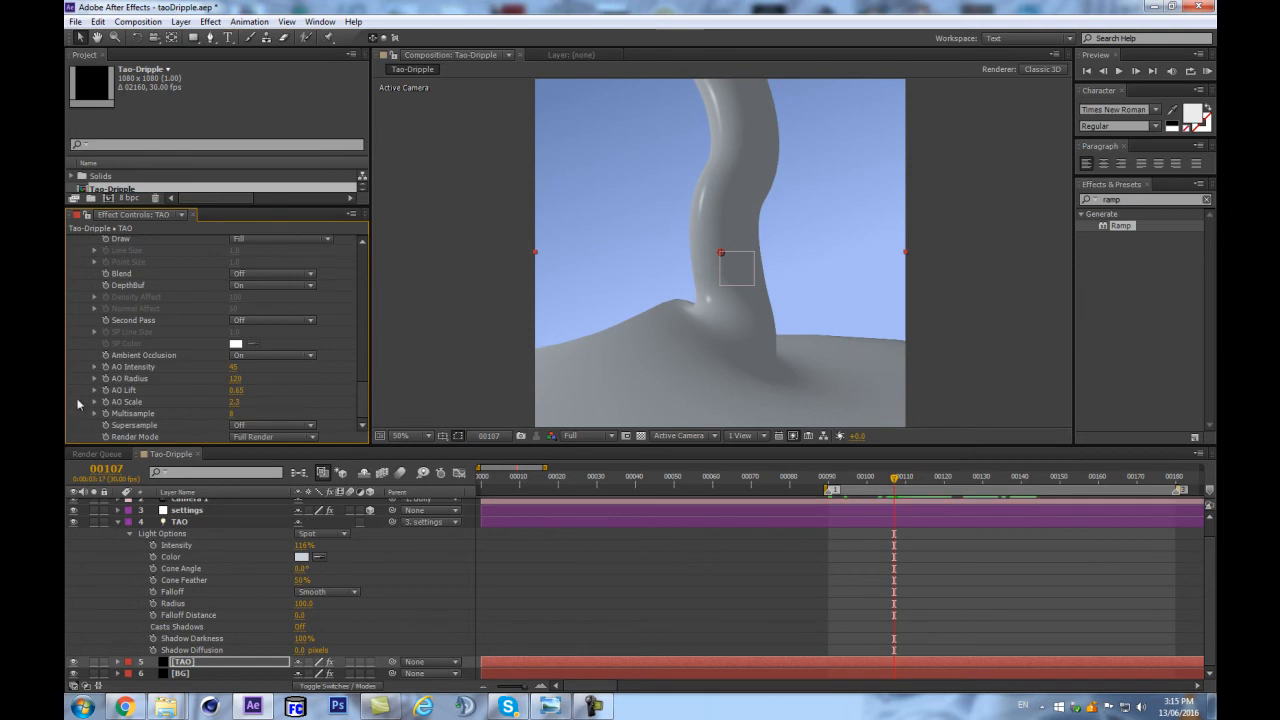
scroll(106, 290, up, 3)
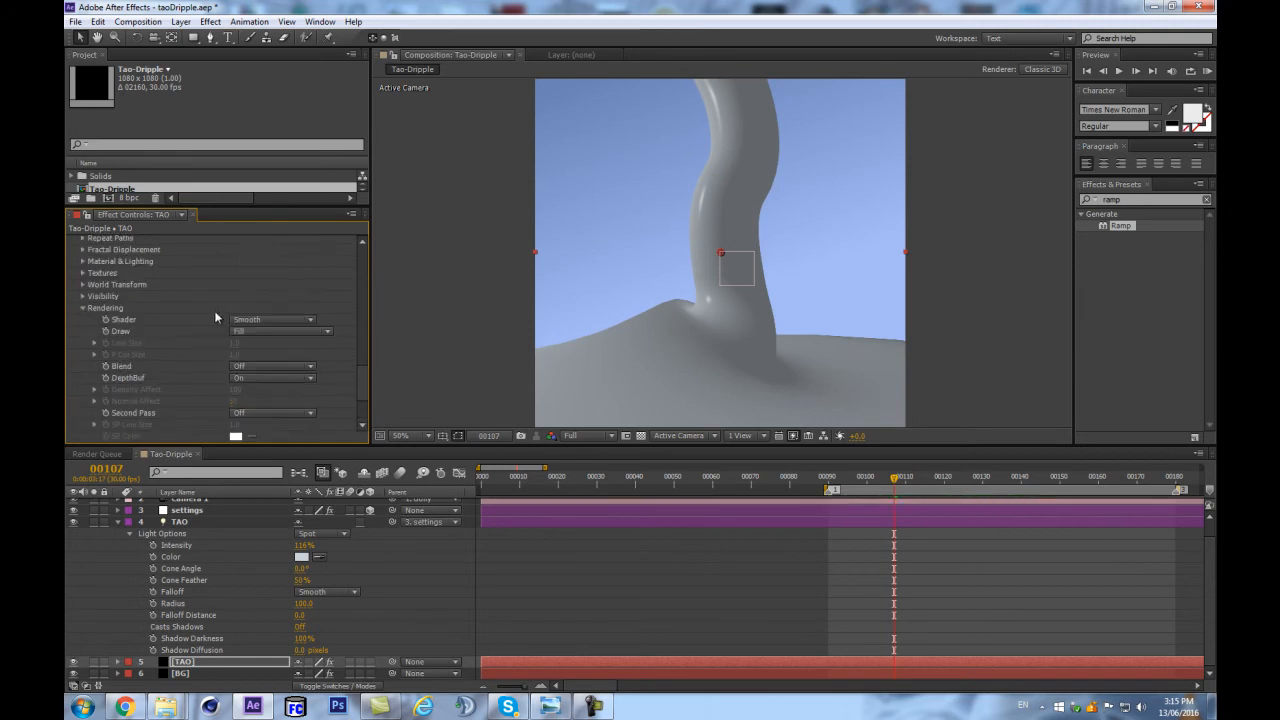
scroll(140, 290, down, 2)
scroll(130, 300, down, 1)
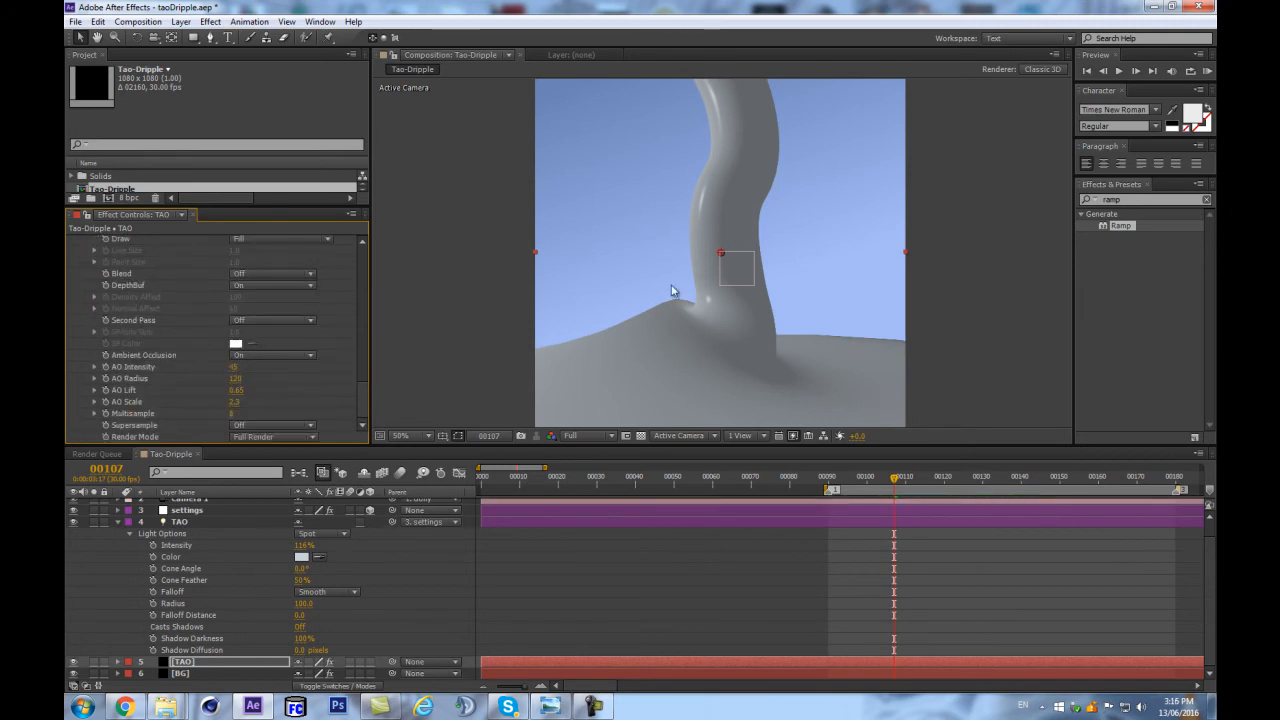
scroll(78, 305, up, 2)
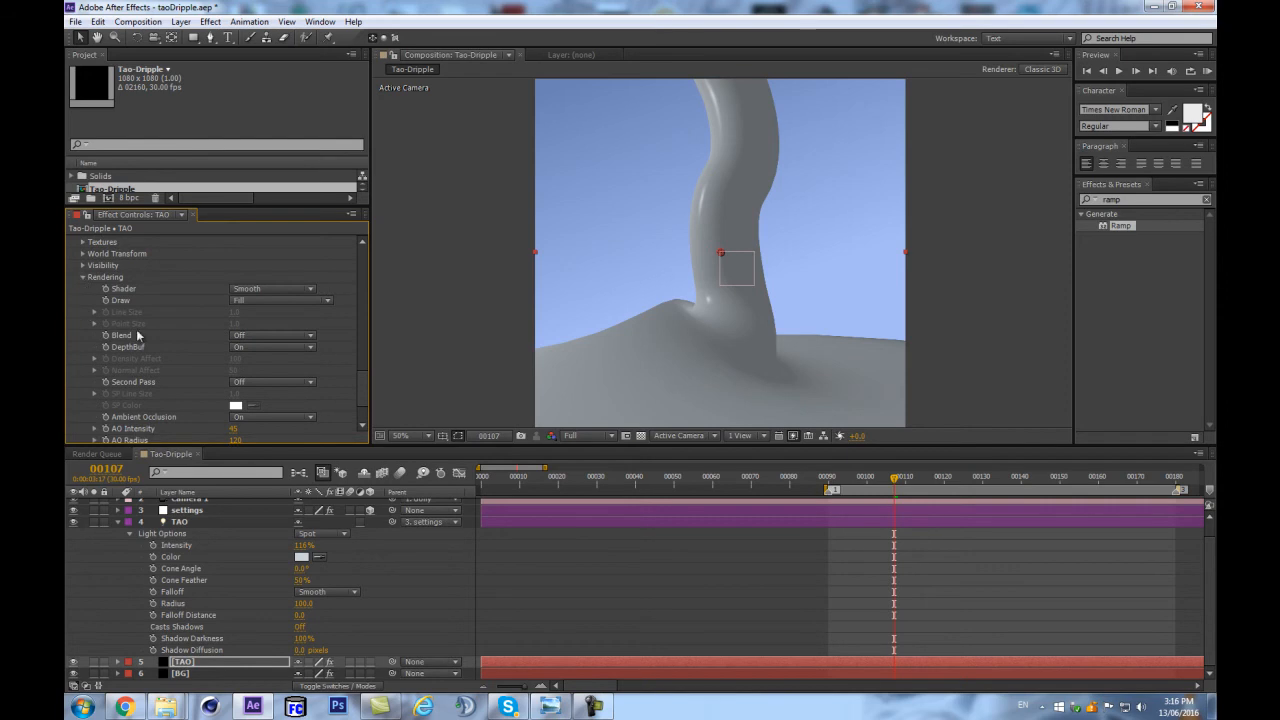
scroll(198, 360, down, 2)
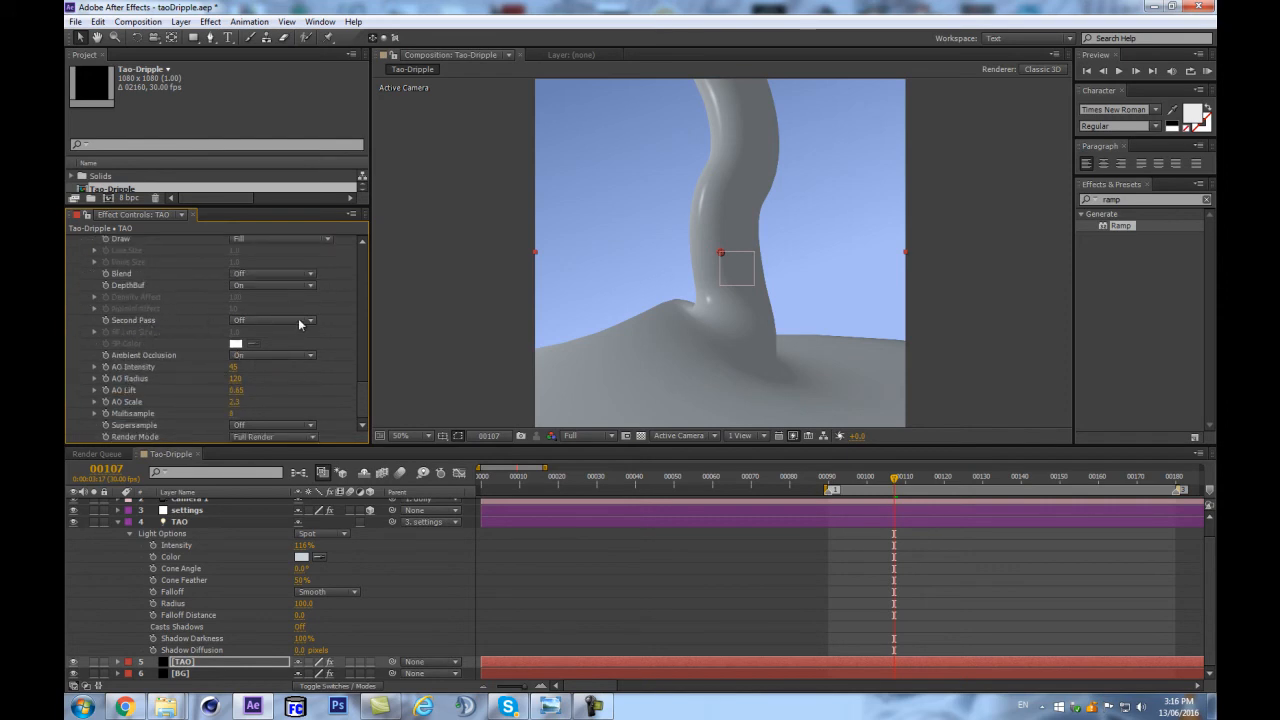
click(266, 320)
click(275, 350)
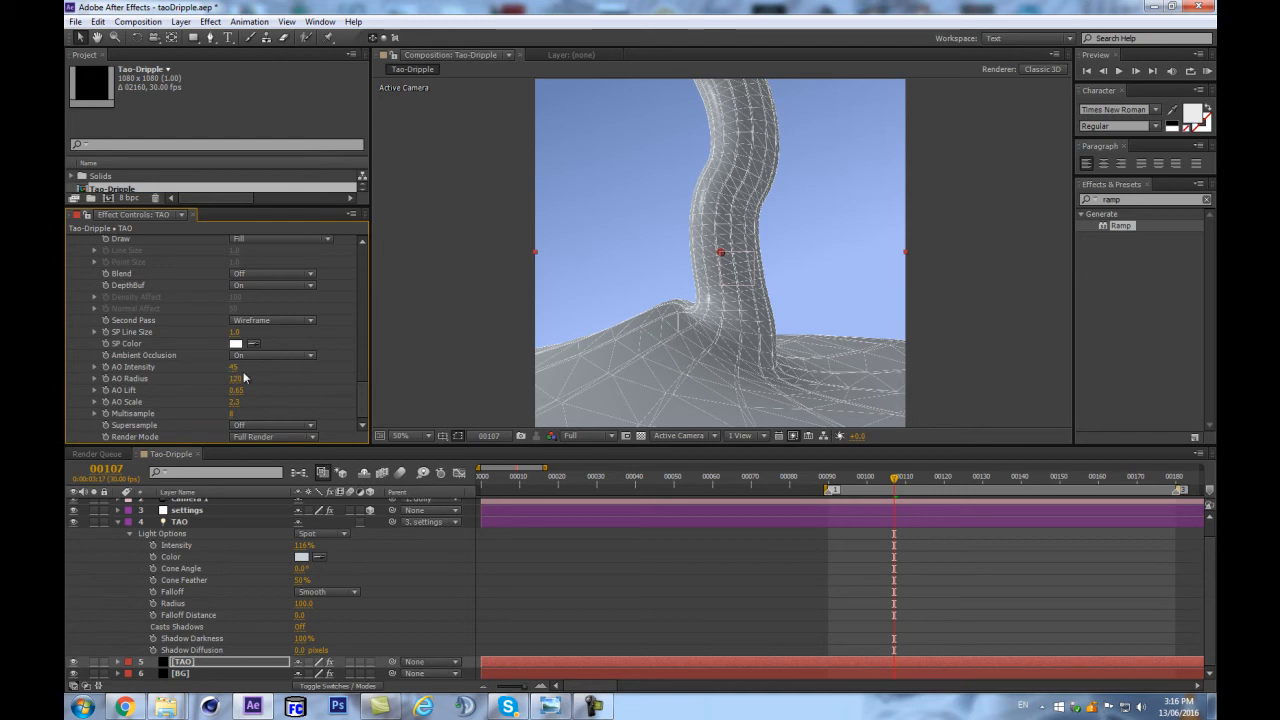
Step: Turn off Chamfer in Tao's segment settings and inspect the wireframe closely where the drip meets the ground
scroll(273, 323, up, 4)
key(period)
key(period)
key(period)
key(period)
scroll(300, 334, up, 6)
scroll(278, 326, up, 3)
click(233, 309)
scroll(691, 278, down, 4)
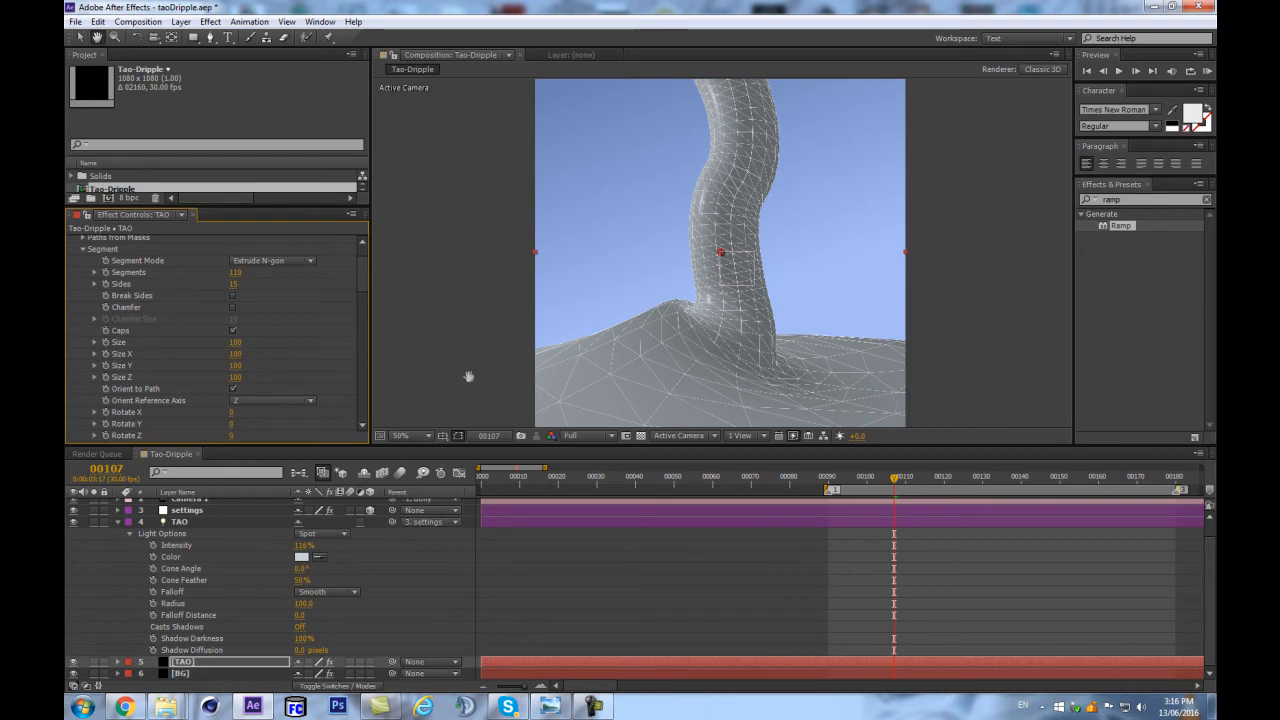
scroll(612, 319, up, 4)
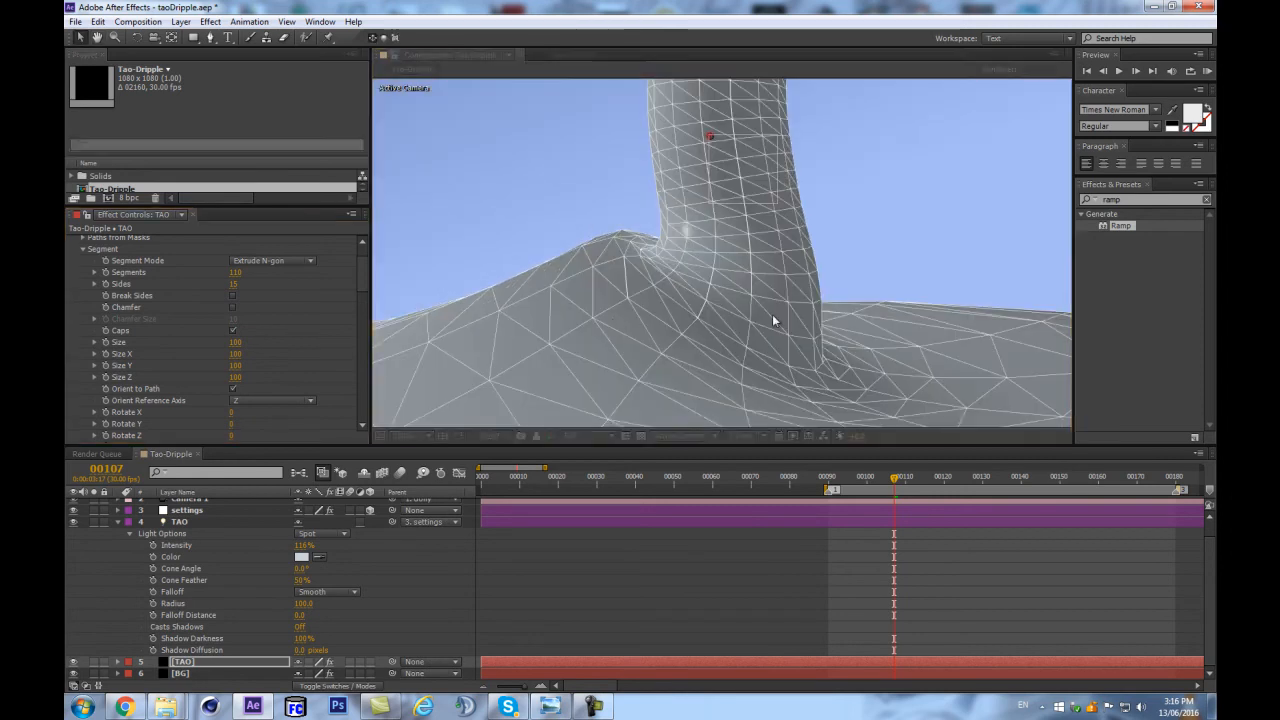
scroll(804, 333, down, 4)
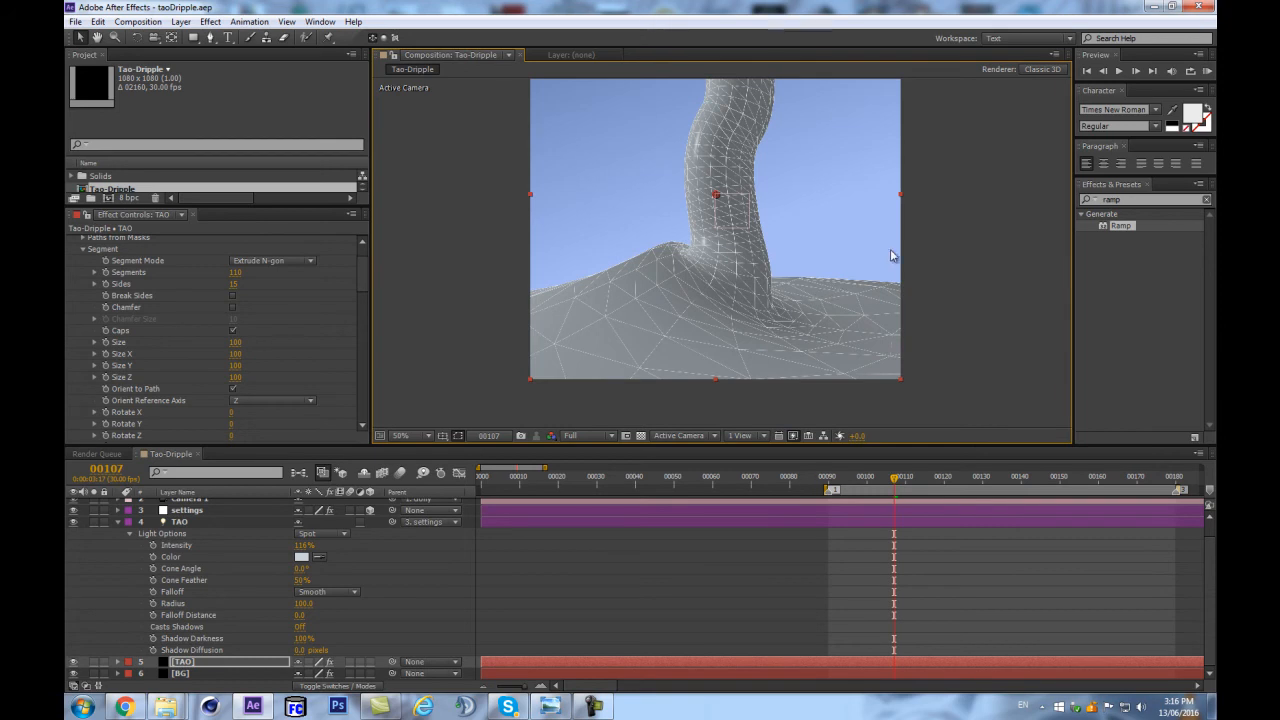
Step: Collapse Tao's Offset settings and raise the Fractal Displacement Amplitude past 252
scroll(280, 338, down, 2)
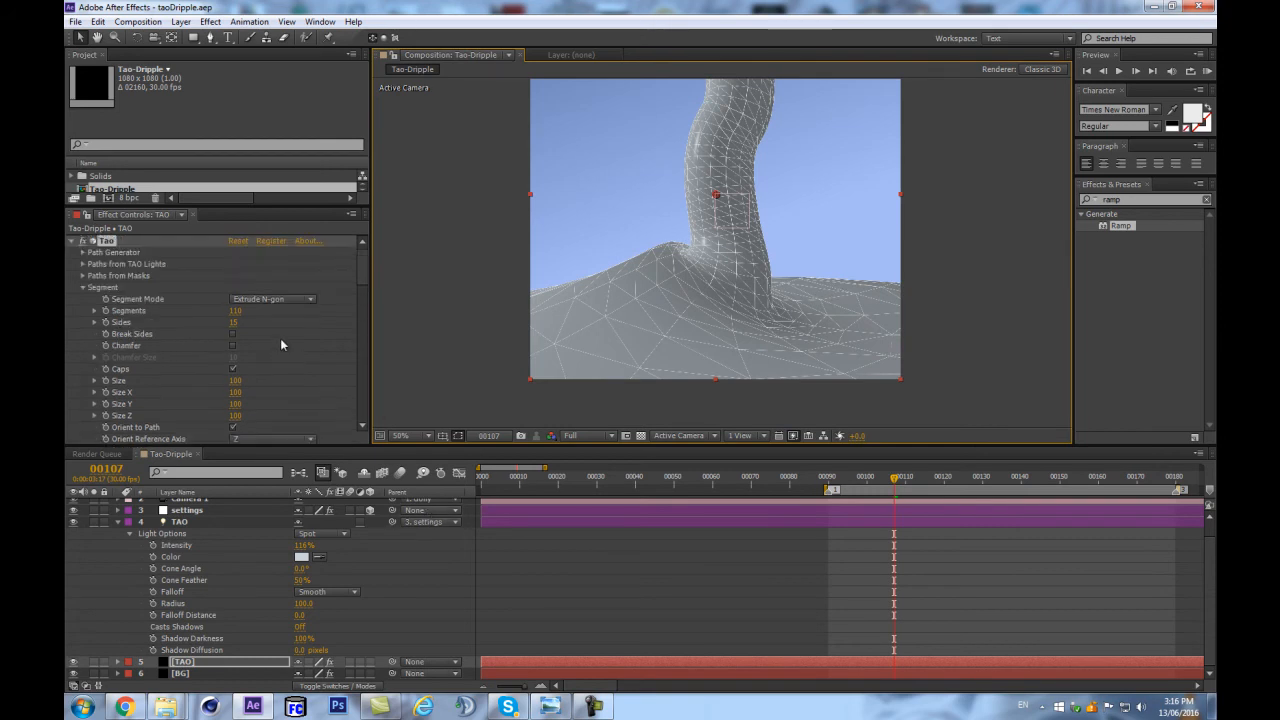
scroll(127, 338, down, 3)
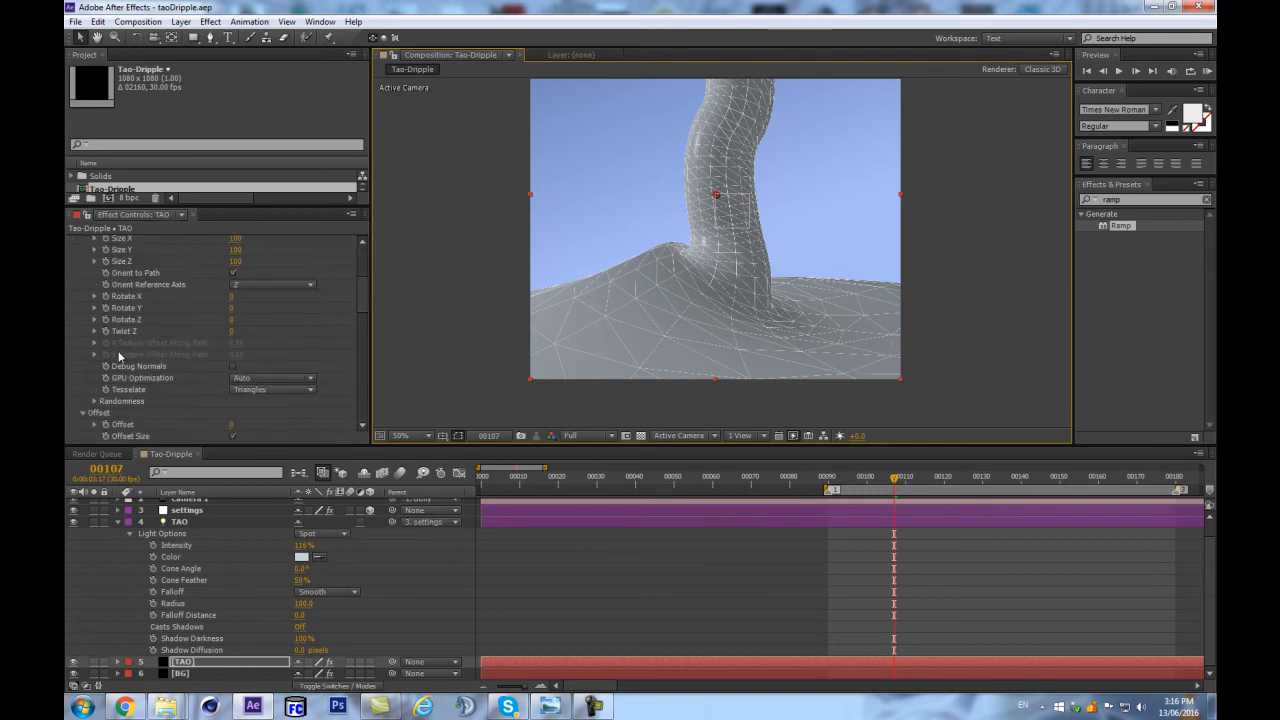
scroll(106, 356, down, 4)
scroll(104, 354, down, 3)
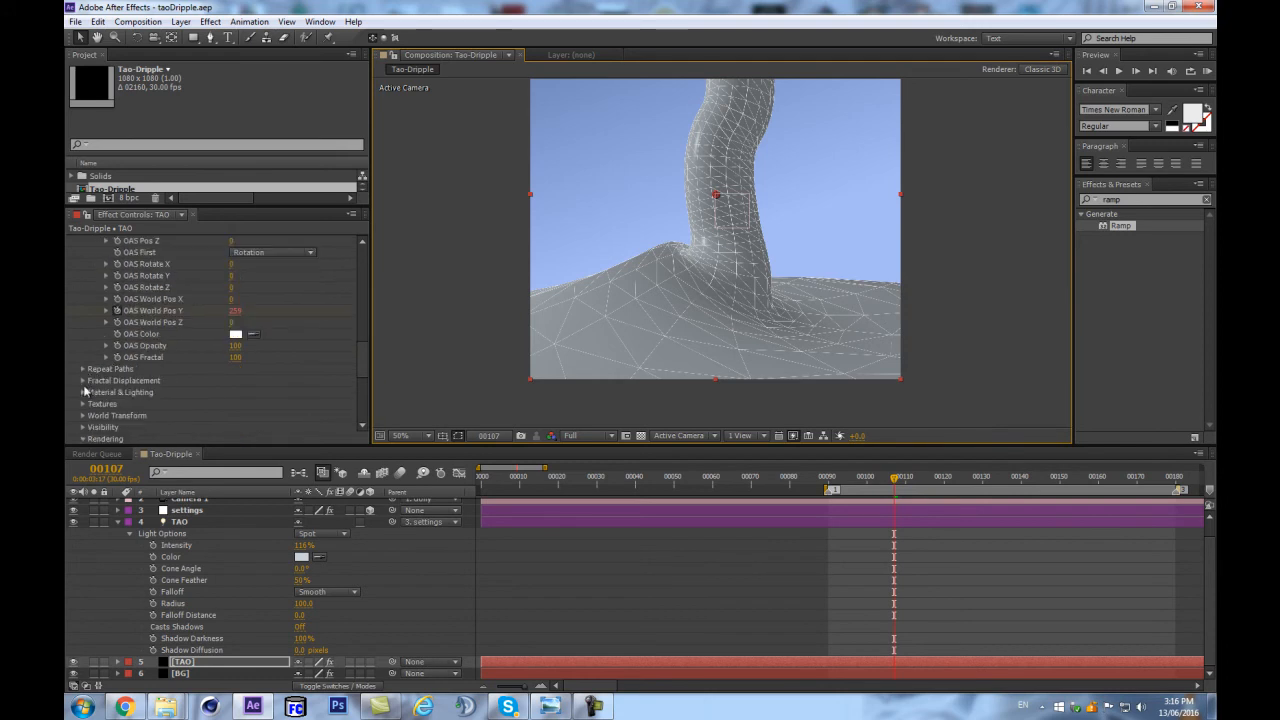
scroll(99, 409, down, 2)
scroll(78, 330, up, 2)
scroll(80, 340, up, 5)
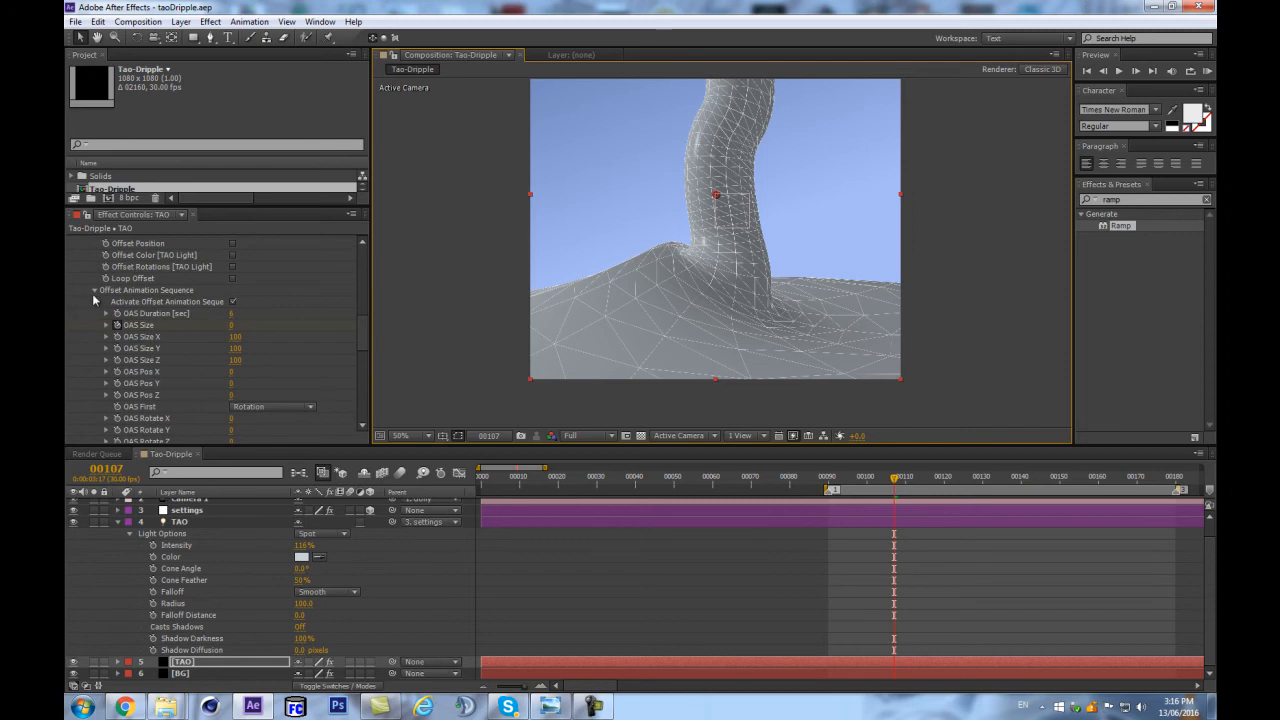
scroll(91, 296, up, 4)
click(81, 320)
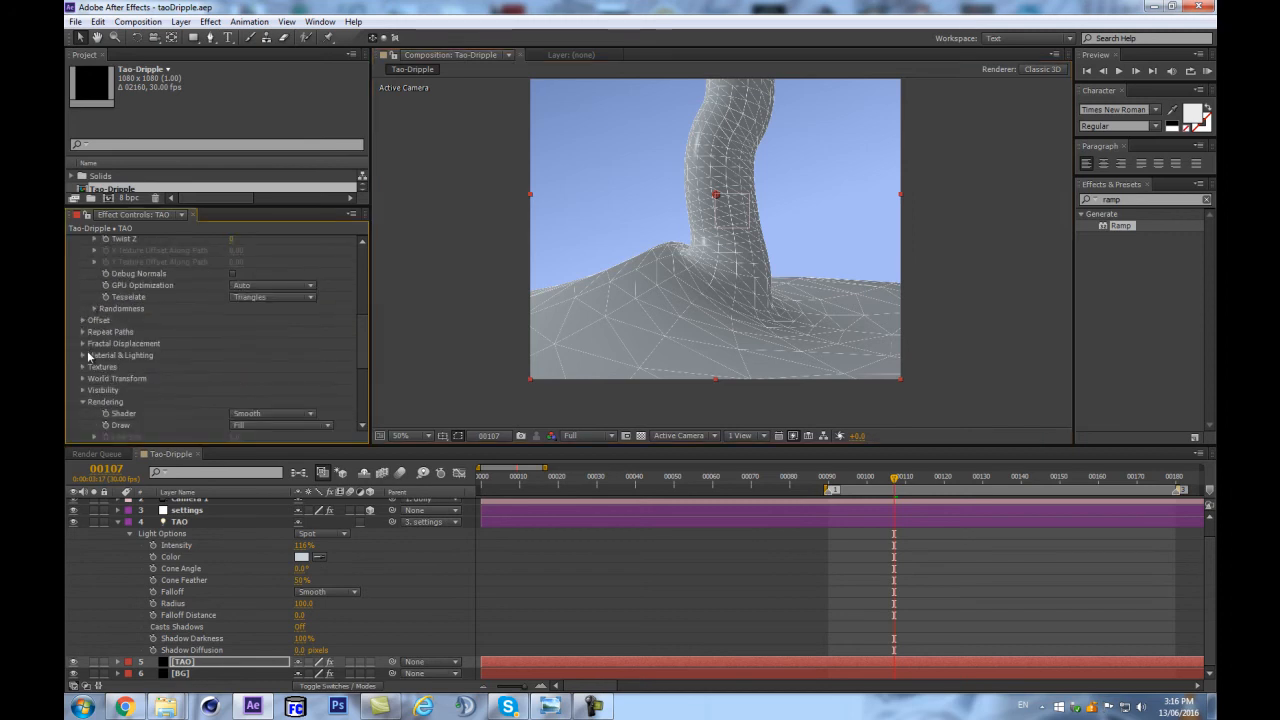
click(83, 344)
drag(238, 309, 389, 289)
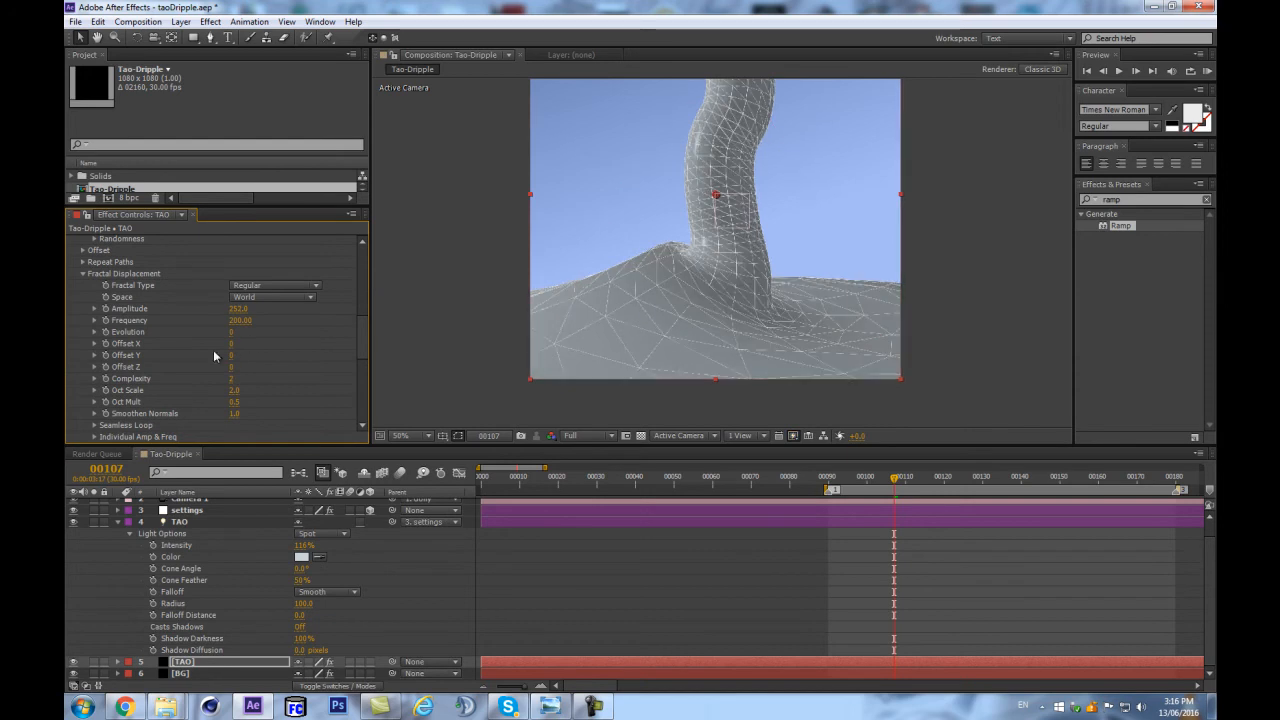
drag(238, 309, 293, 297)
Step: Set the TAO light's Falloff Distance to 100
click(212, 616)
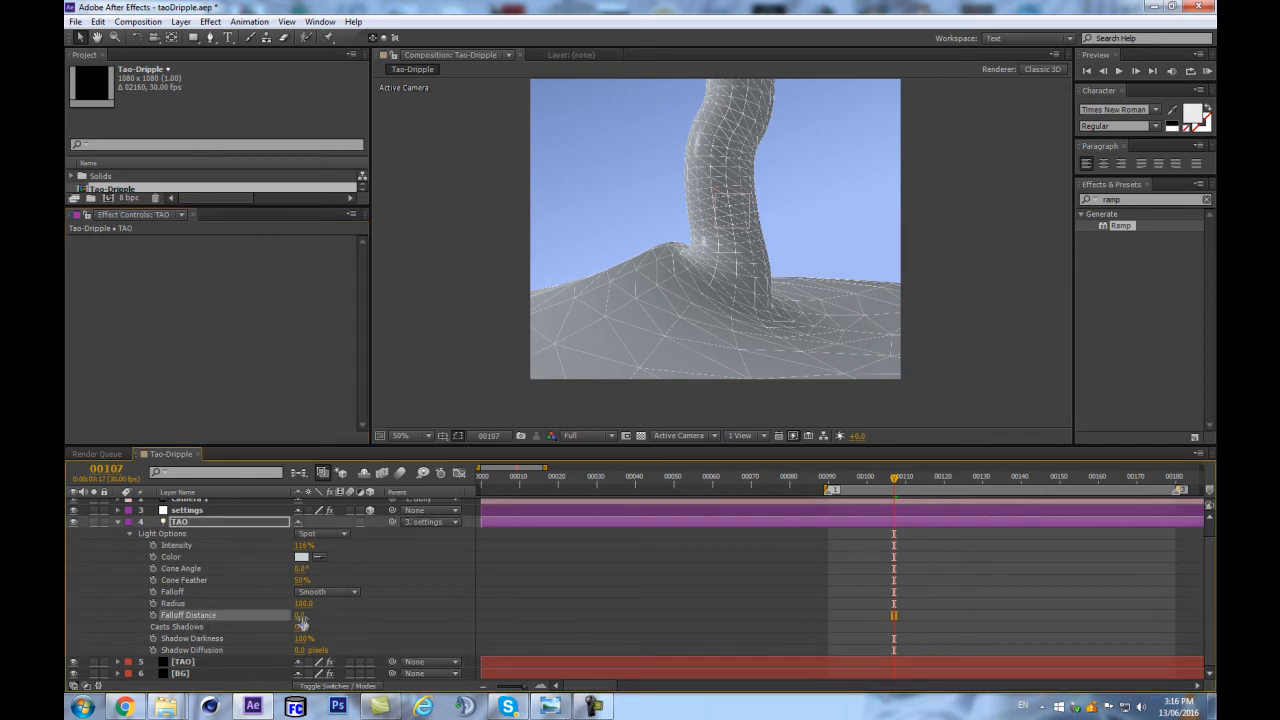
text(1)
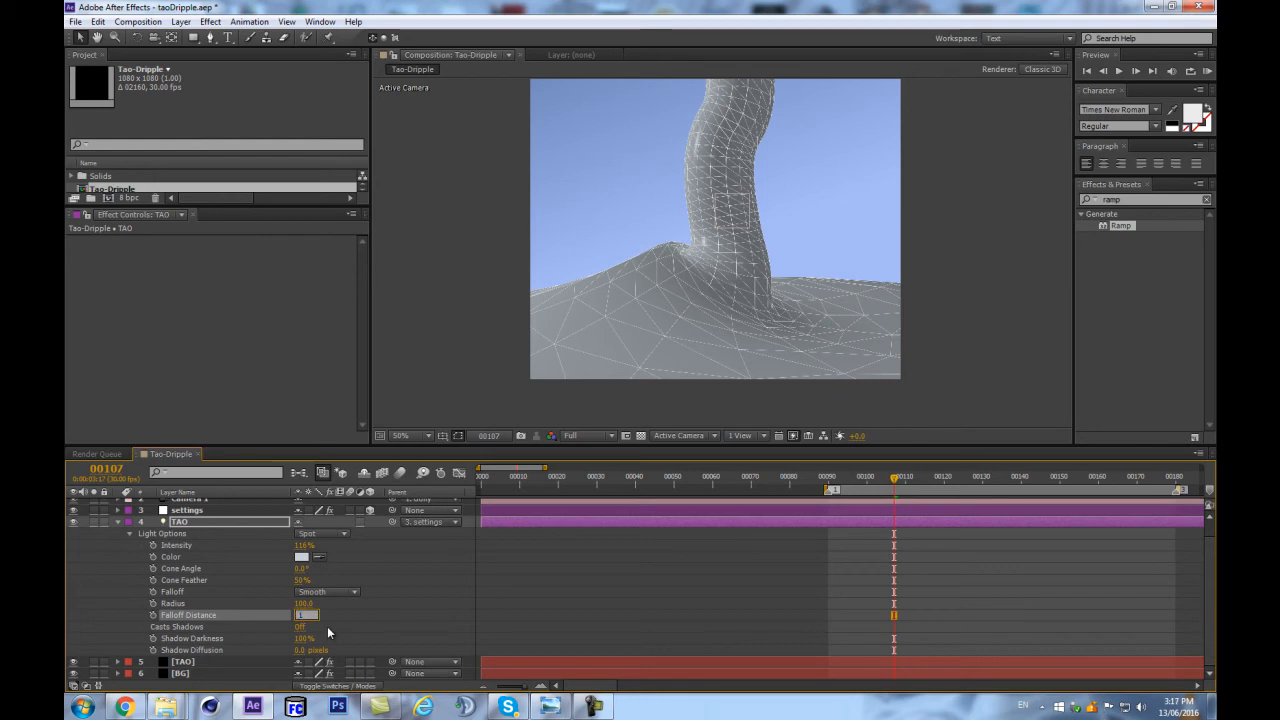
text(00)
key(Return)
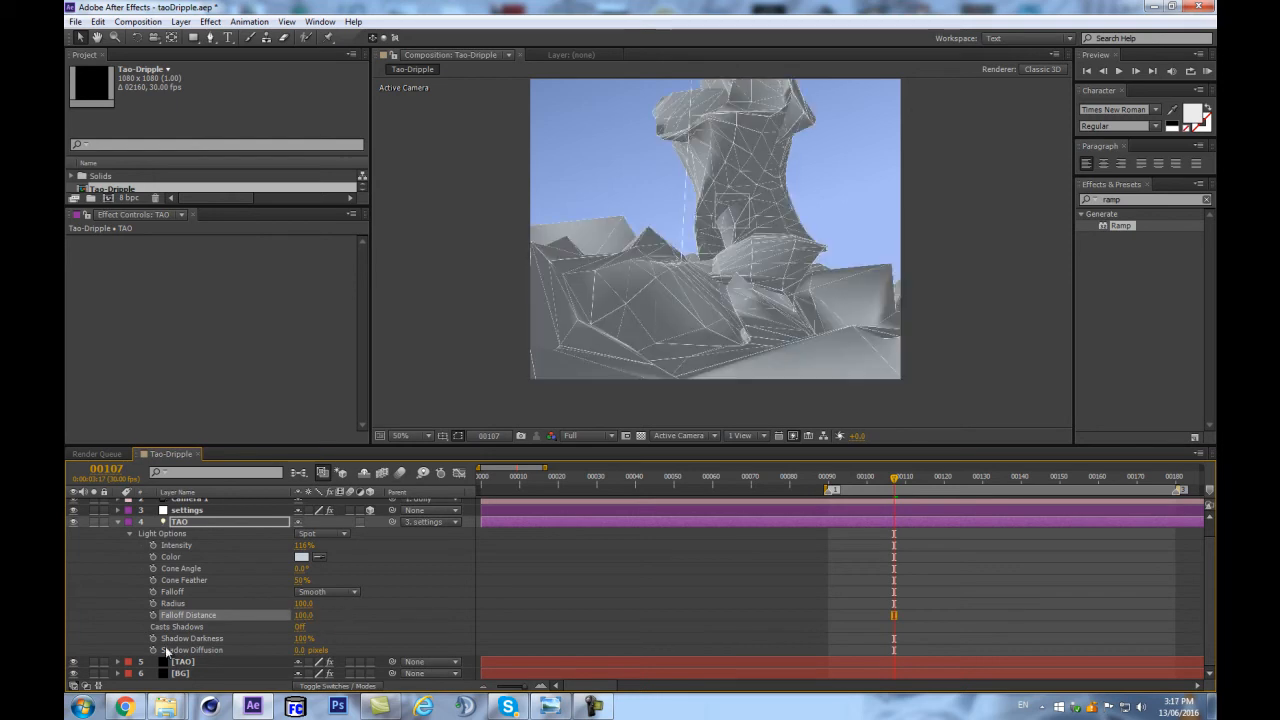
Step: Lower the Fractal Displacement Amplitude on the TAO layer to about 78
click(210, 663)
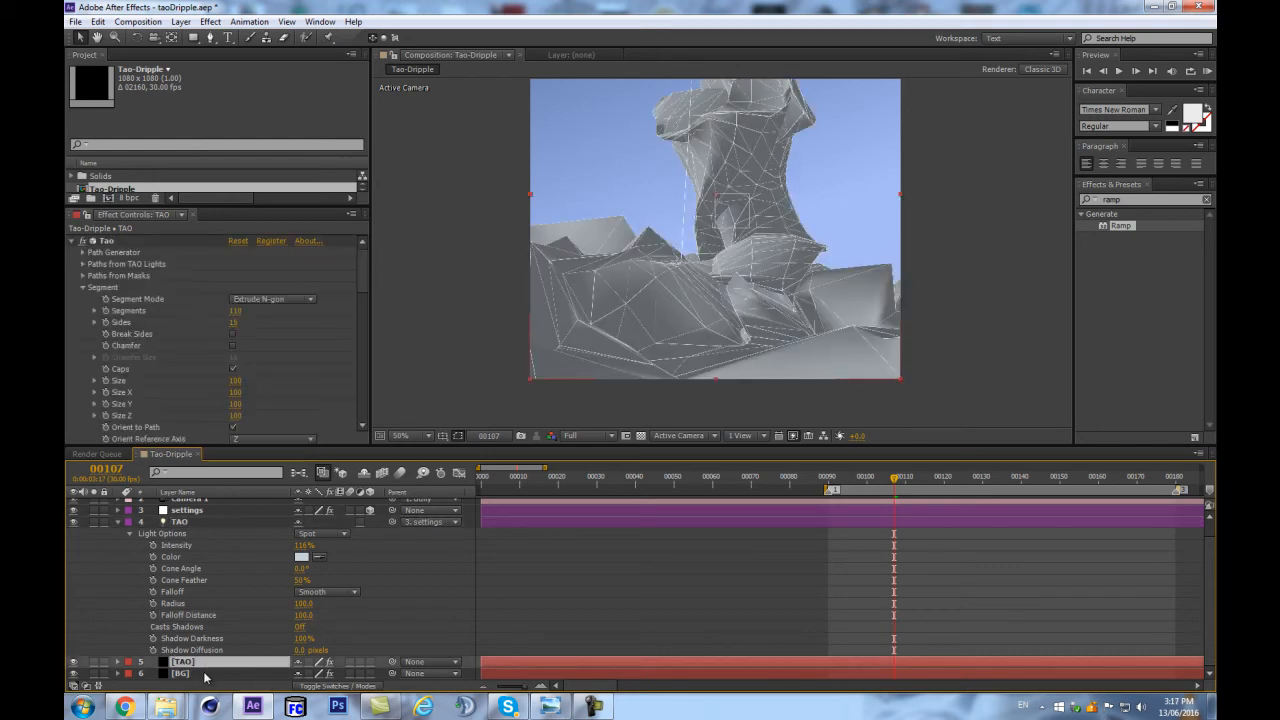
drag(367, 272, 360, 333)
drag(236, 336, 198, 325)
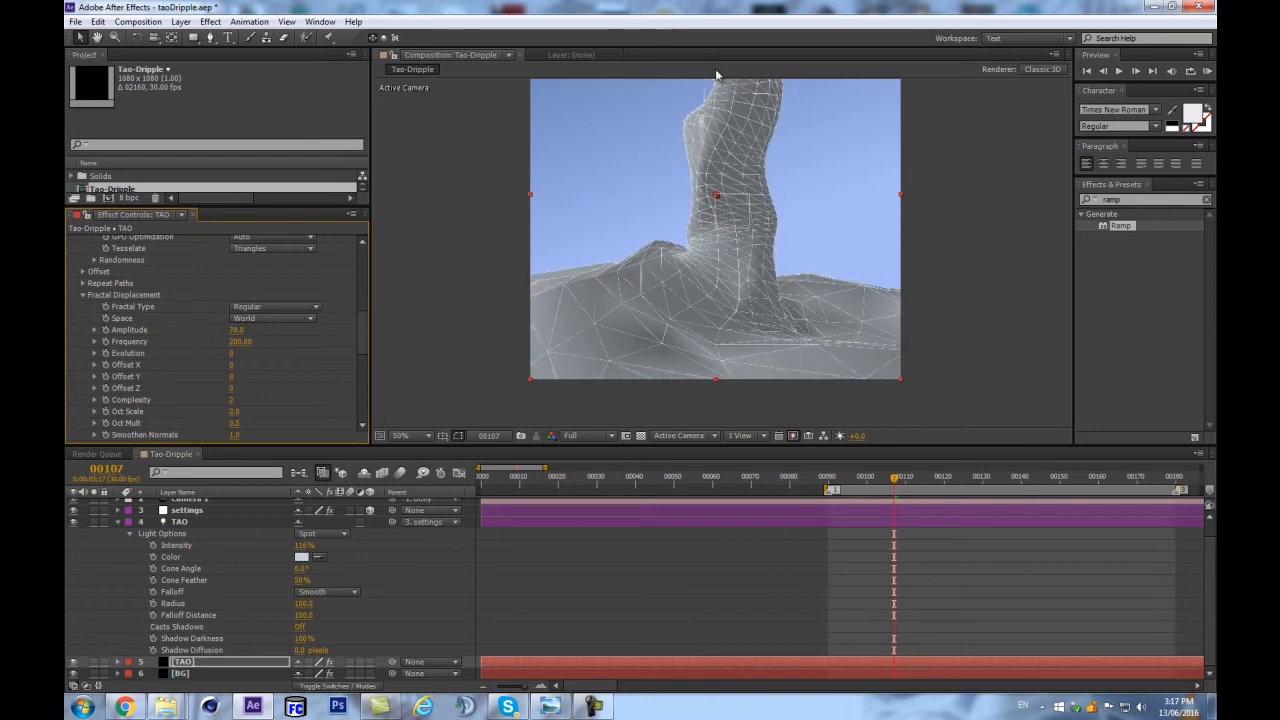
Step: Set the TAO layer's Fractal Displacement Amplitude to 80 and Frequency to about 186
scroll(478, 259, up, 1)
scroll(746, 197, down, 1)
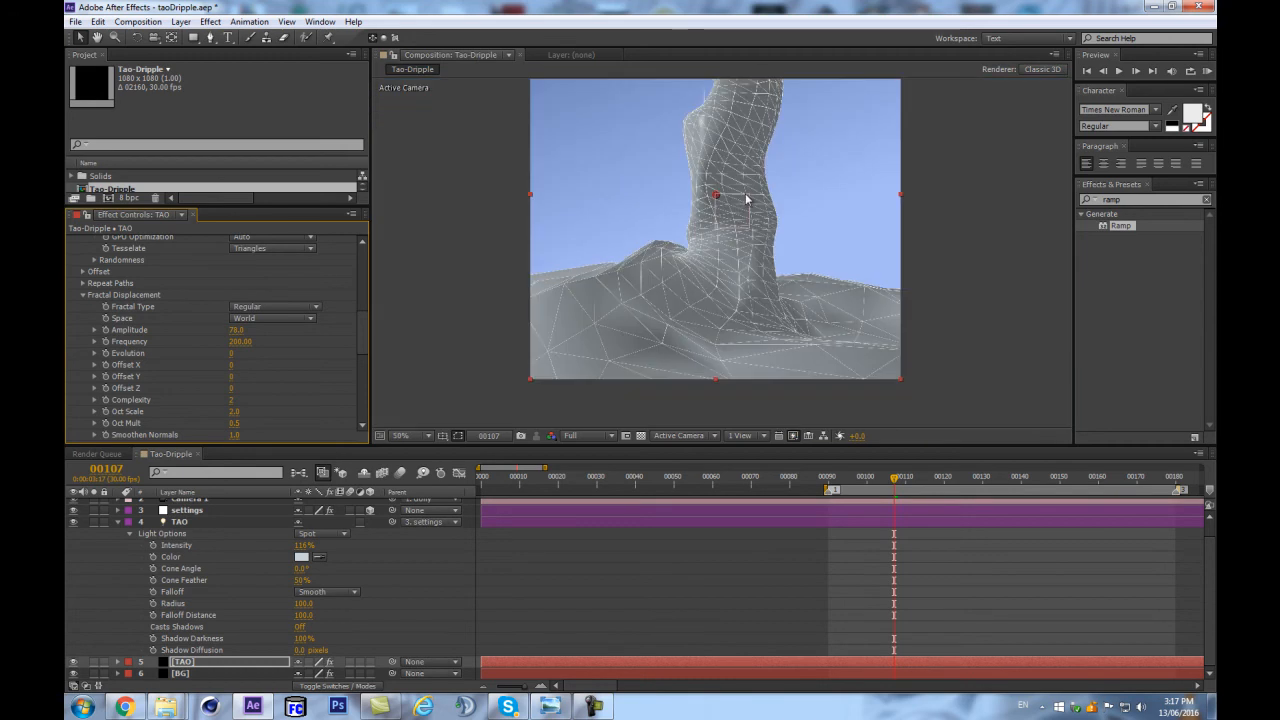
mouse_move(234, 331)
mouse_down()
mouse_move(236, 342)
mouse_move(209, 344)
mouse_move(243, 342)
mouse_move(226, 341)
mouse_up()
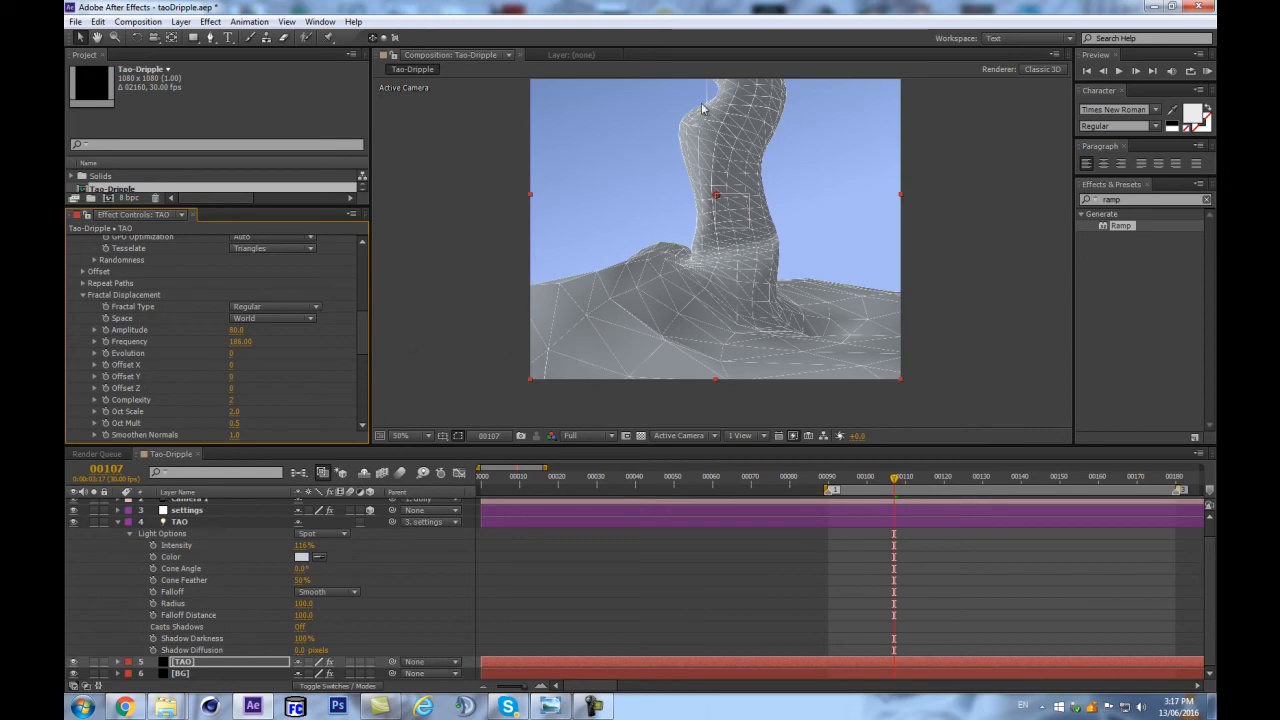
Step: Reveal the TAO light's Position expression and the TAO solid's keyframed Tao properties in the timeline
click(194, 523)
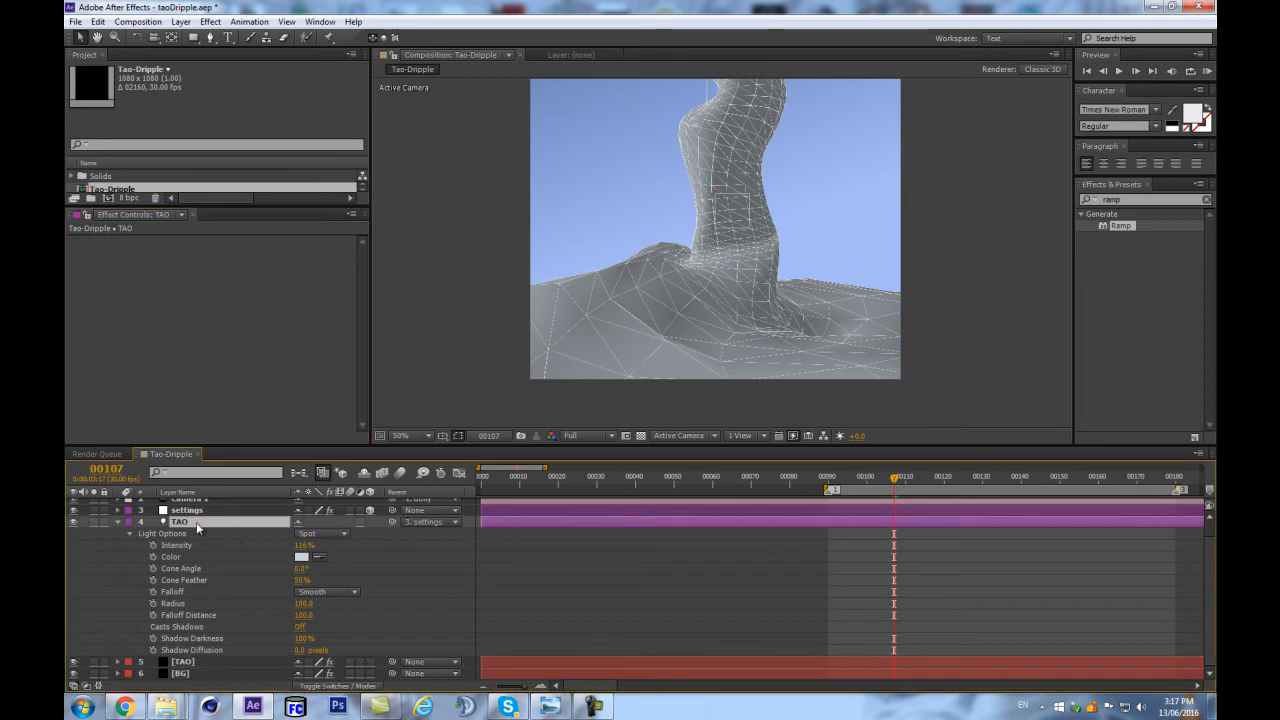
key(e)
key(e)
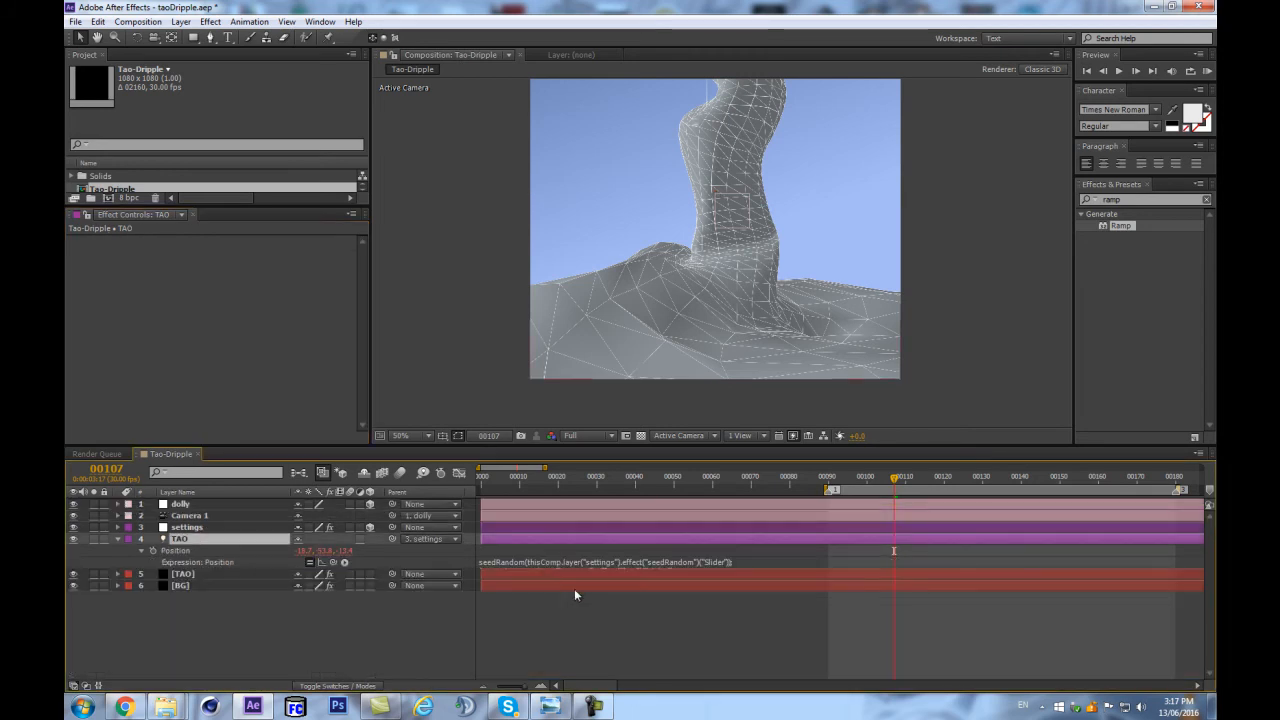
click(228, 574)
key(u)
Step: Move the last two OAS Size keyframes on the TAO layer earlier, to about frames 82 and 86
click(823, 598)
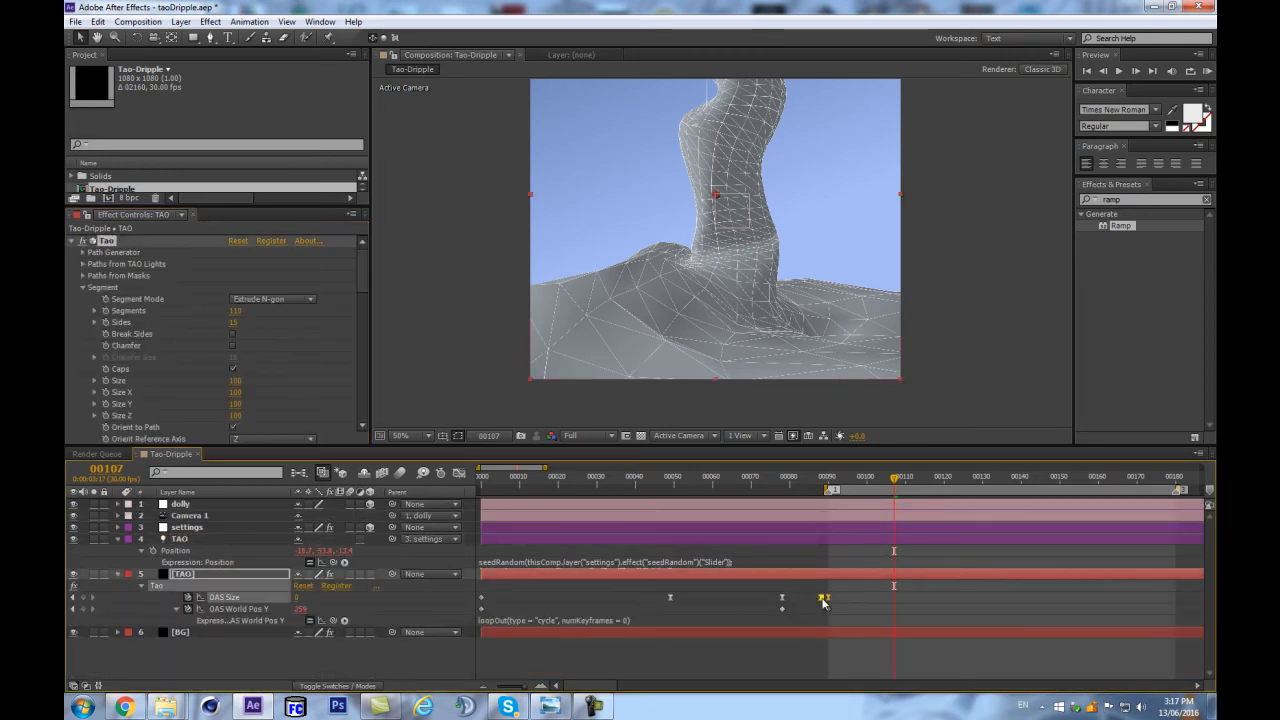
double_click(826, 599)
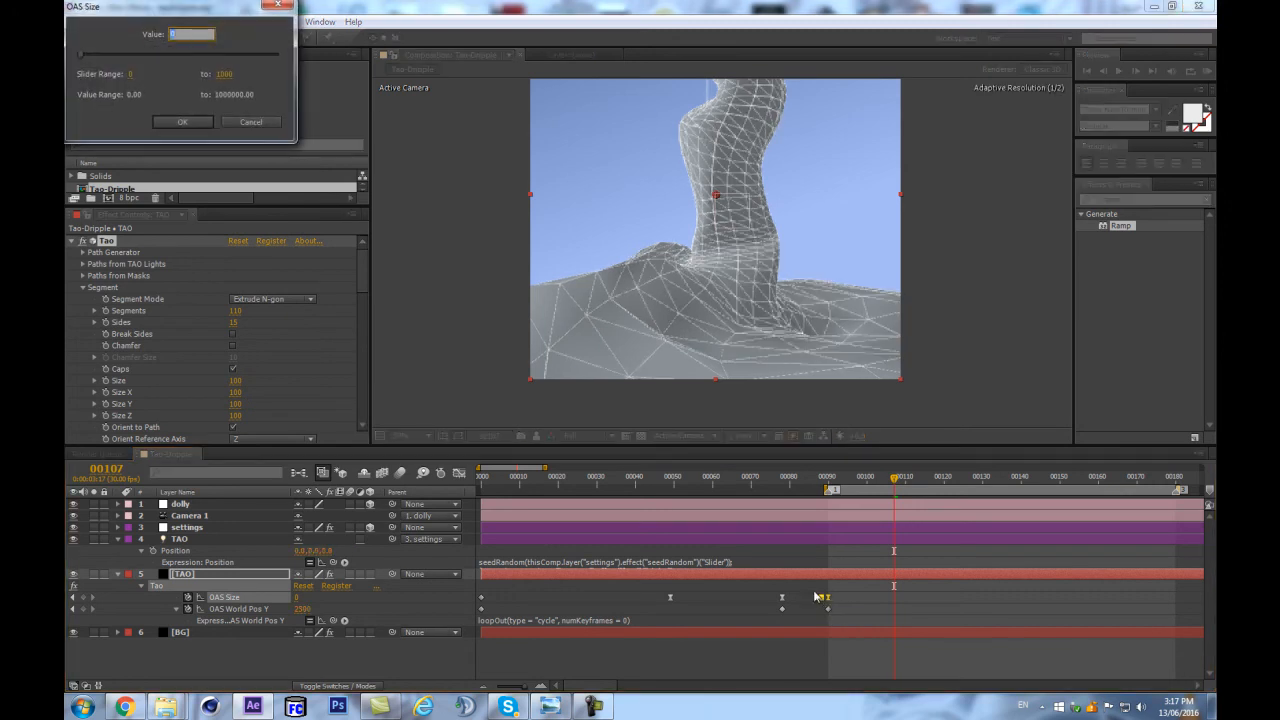
click(265, 126)
click(817, 602)
click(821, 599)
mouse_move(813, 599)
mouse_down()
mouse_move(789, 602)
mouse_move(802, 604)
mouse_up()
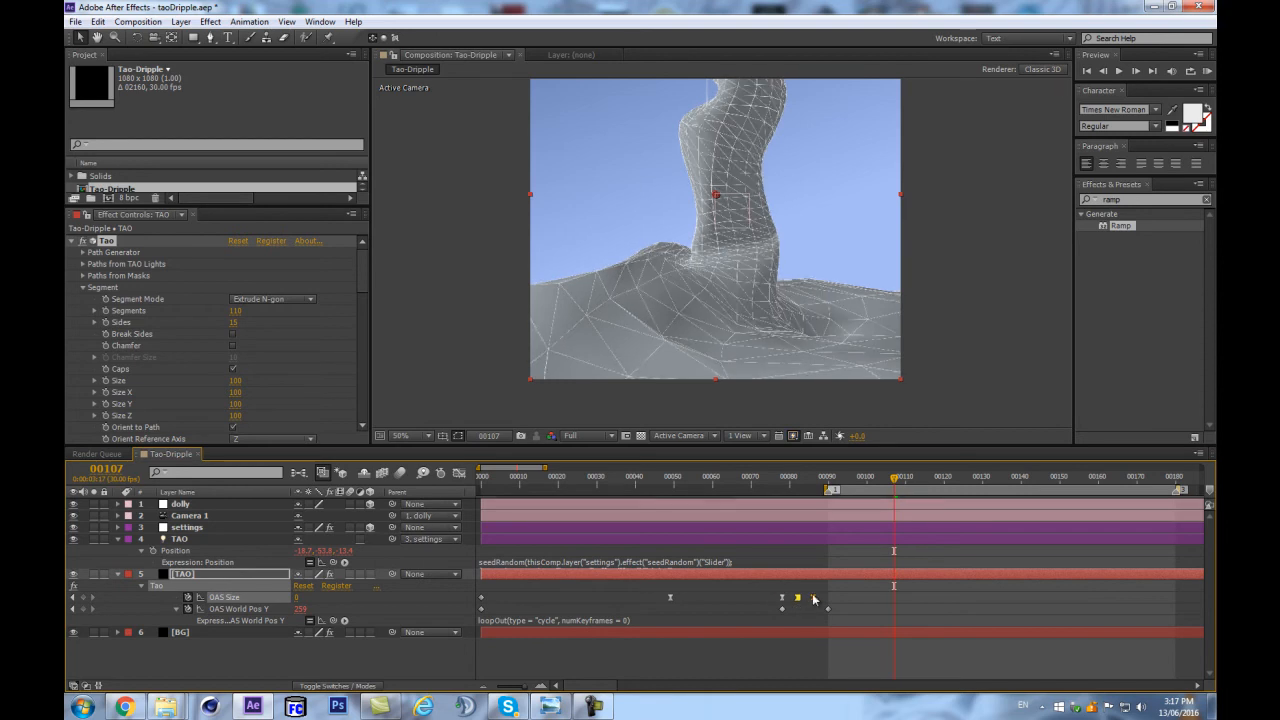
mouse_move(760, 586)
mouse_down()
mouse_move(823, 603)
mouse_move(745, 600)
mouse_move(899, 598)
mouse_move(736, 597)
mouse_move(763, 597)
mouse_up()
key(ctrl+z)
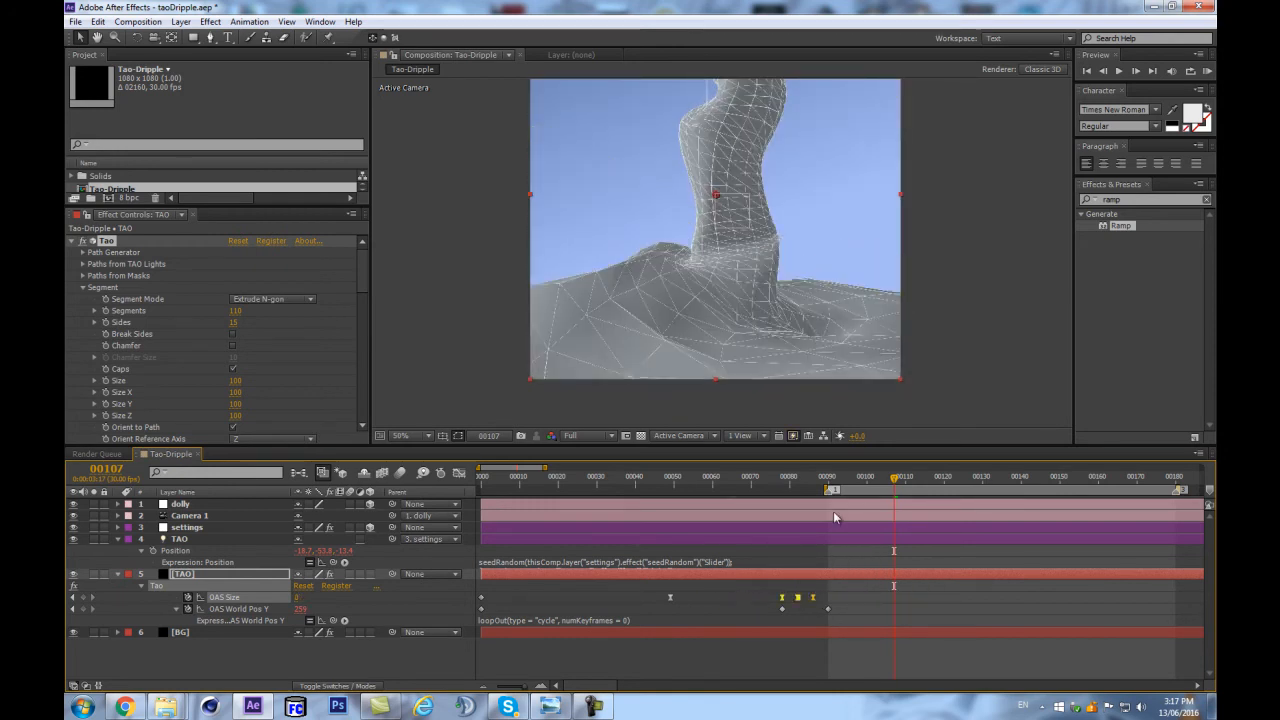
Step: Try turning off Tao's Second Pass to compare the stray line beside the drip, and undo the change
scroll(712, 133, up, 1)
drag(682, 261, 733, 541)
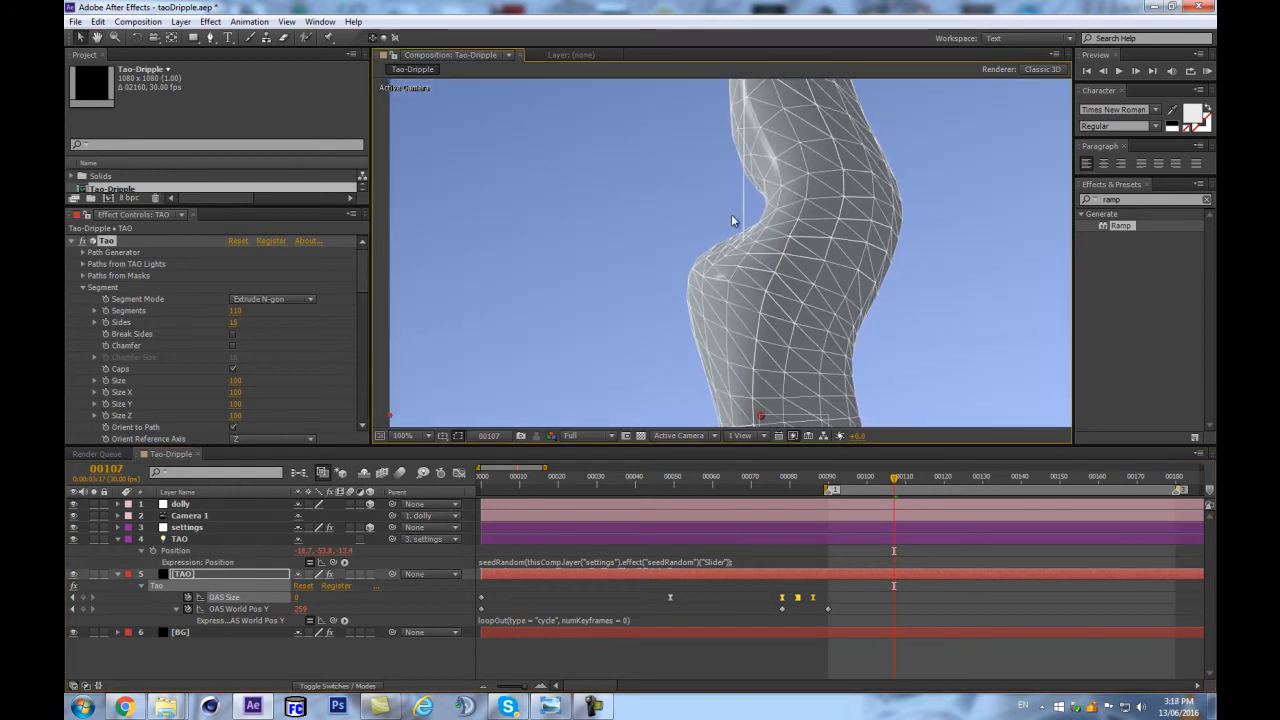
scroll(345, 361, down, 10)
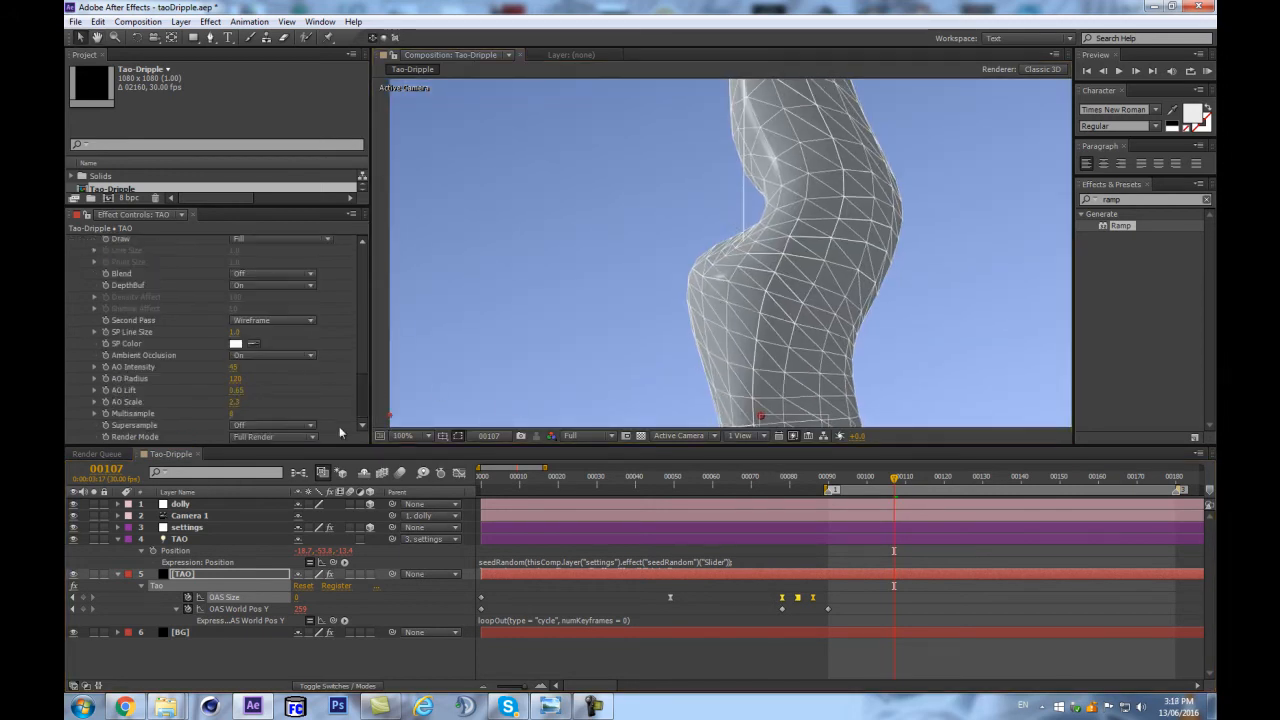
click(250, 337)
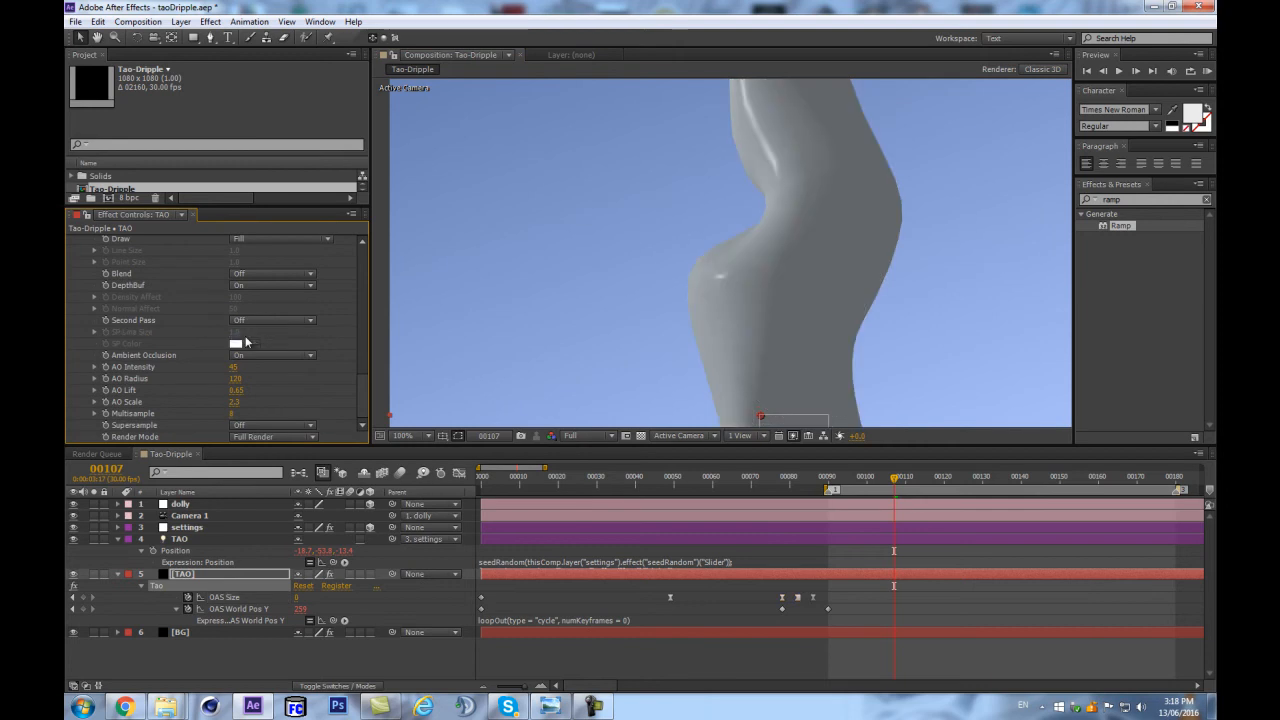
key(ctrl+z)
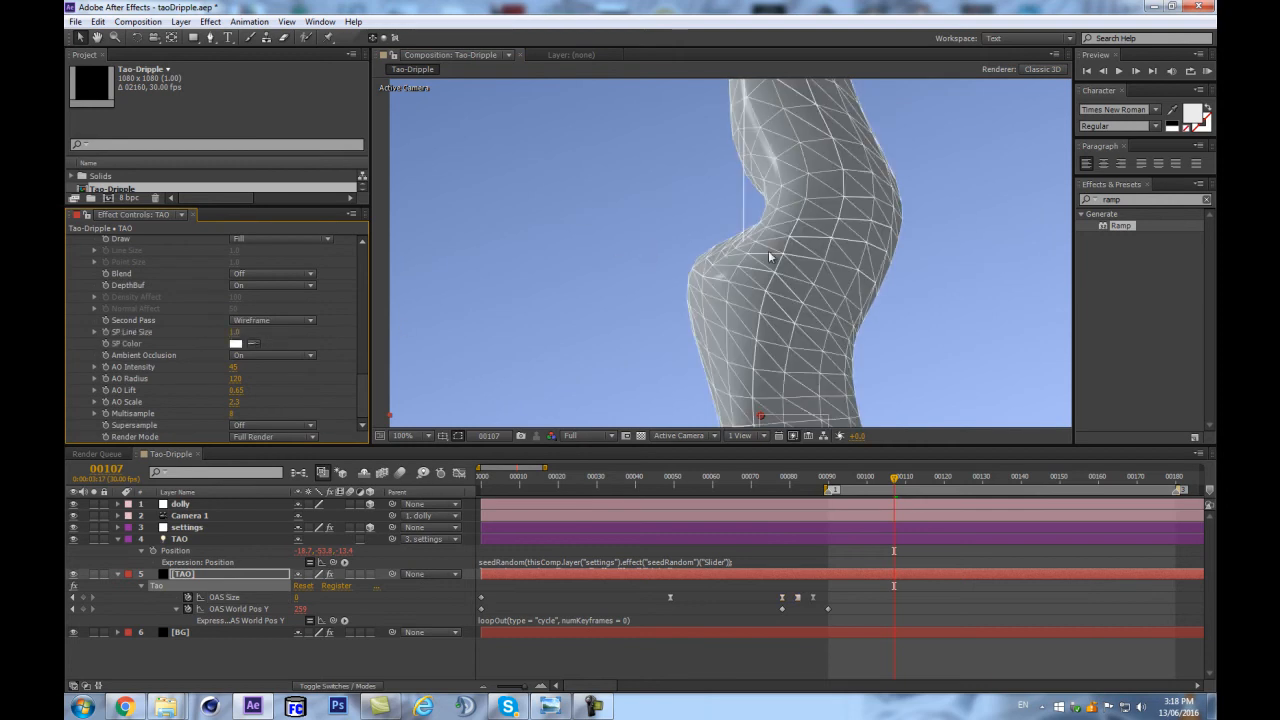
Step: Stretch the last three OAS Size keyframes proportionally from frame 78 so the final one lands on frame 90
click(827, 484)
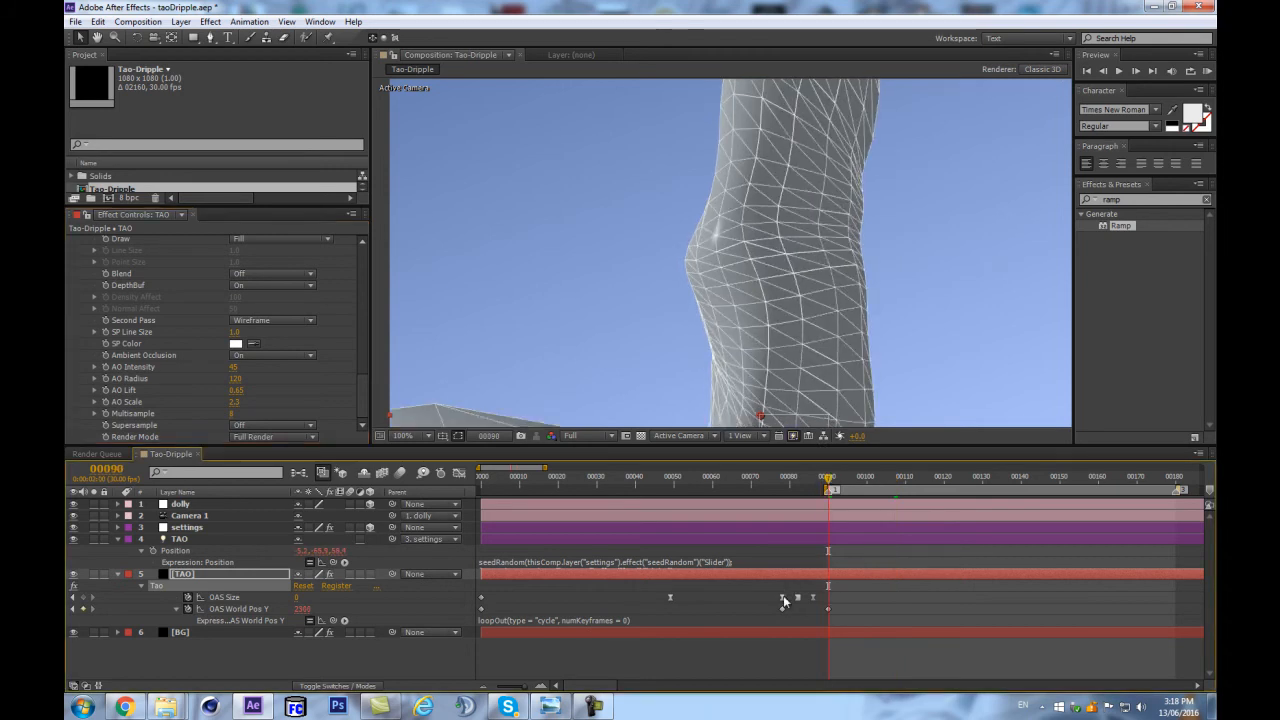
drag(763, 594, 828, 599)
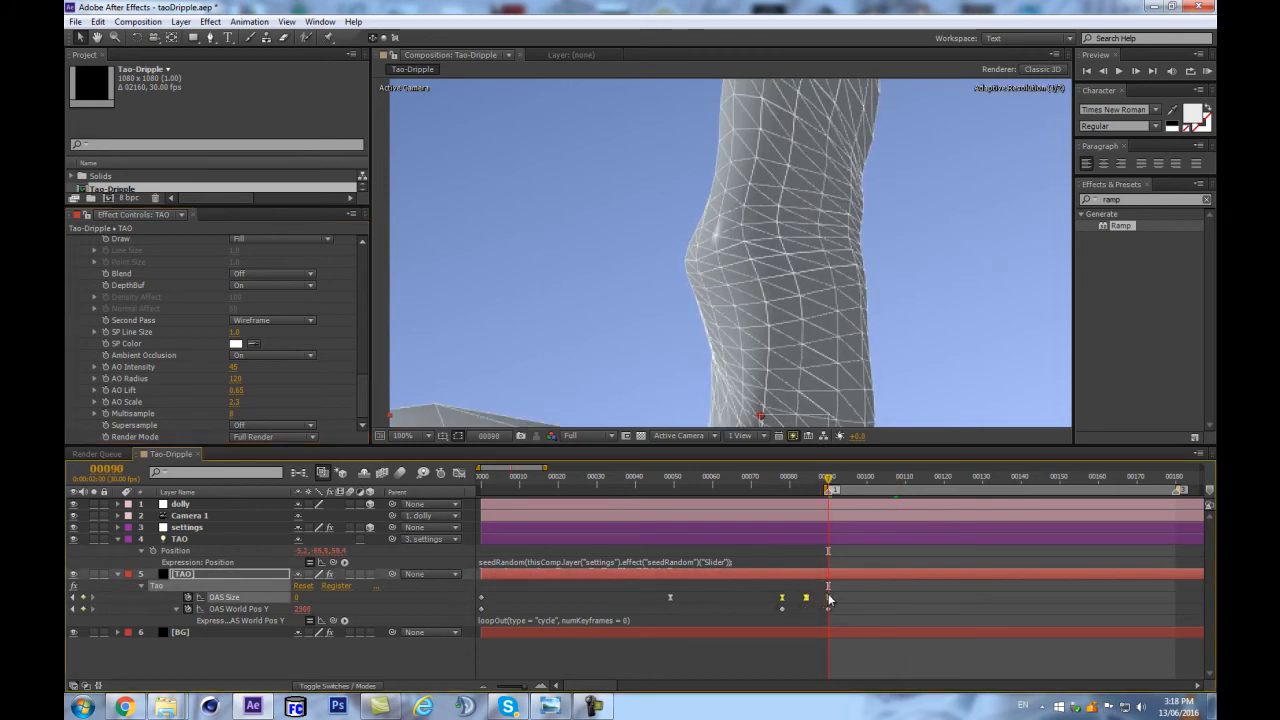
scroll(885, 266, down, 4)
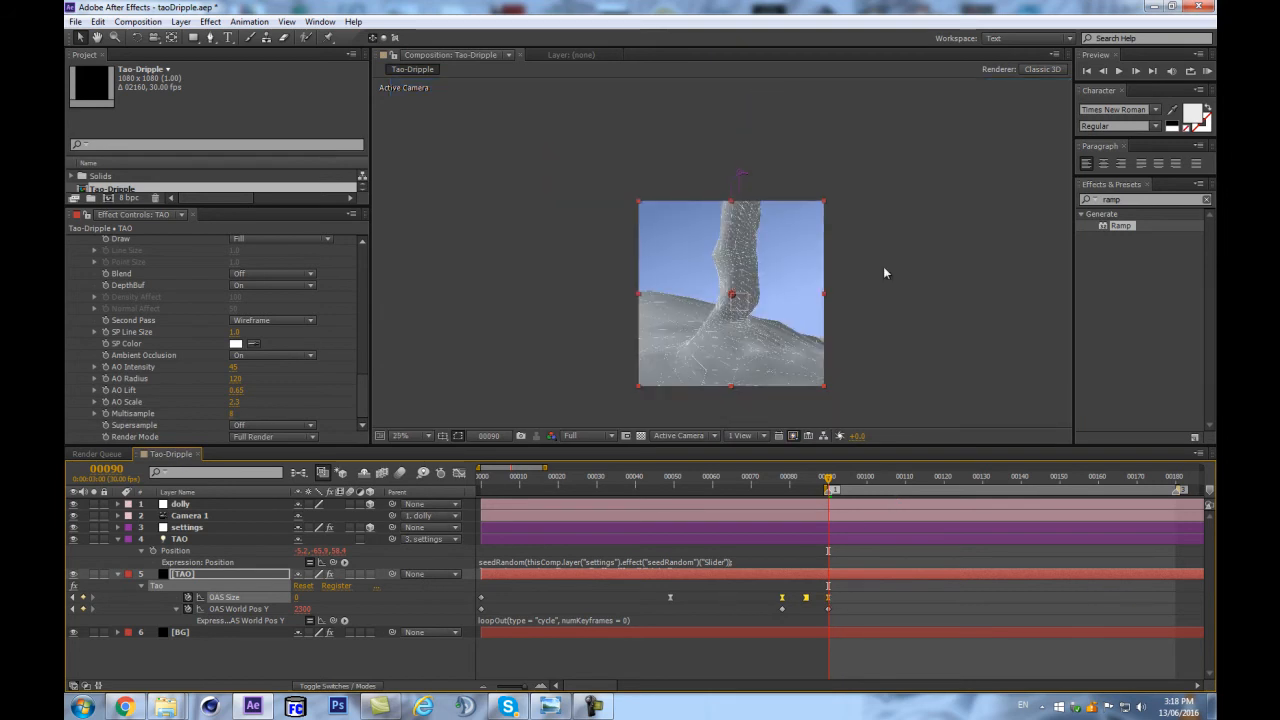
Step: Inspect the drip's shape and wireframe at frames 107 and 135, both in full view and close up
scroll(883, 266, up, 2)
drag(841, 483, 896, 502)
scroll(848, 338, down, 2)
scroll(845, 355, up, 2)
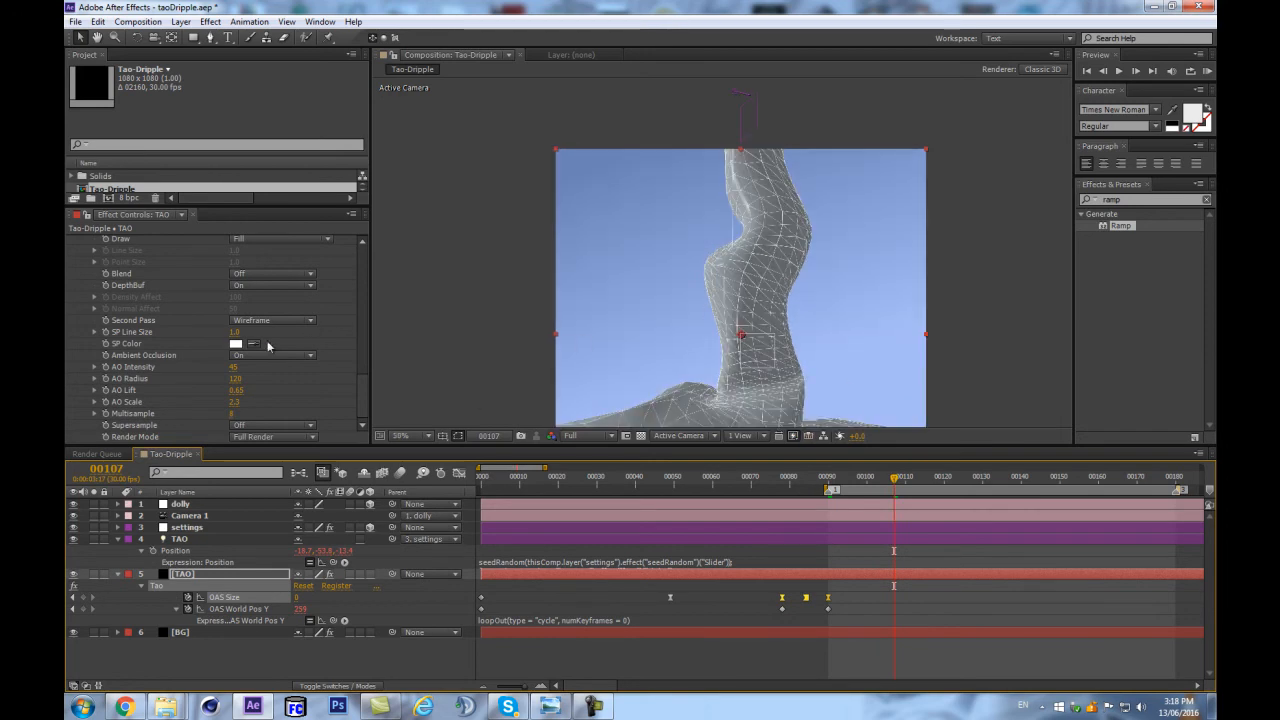
drag(876, 479, 1001, 487)
scroll(749, 383, down, 1)
scroll(749, 383, up, 1)
scroll(749, 383, down, 1)
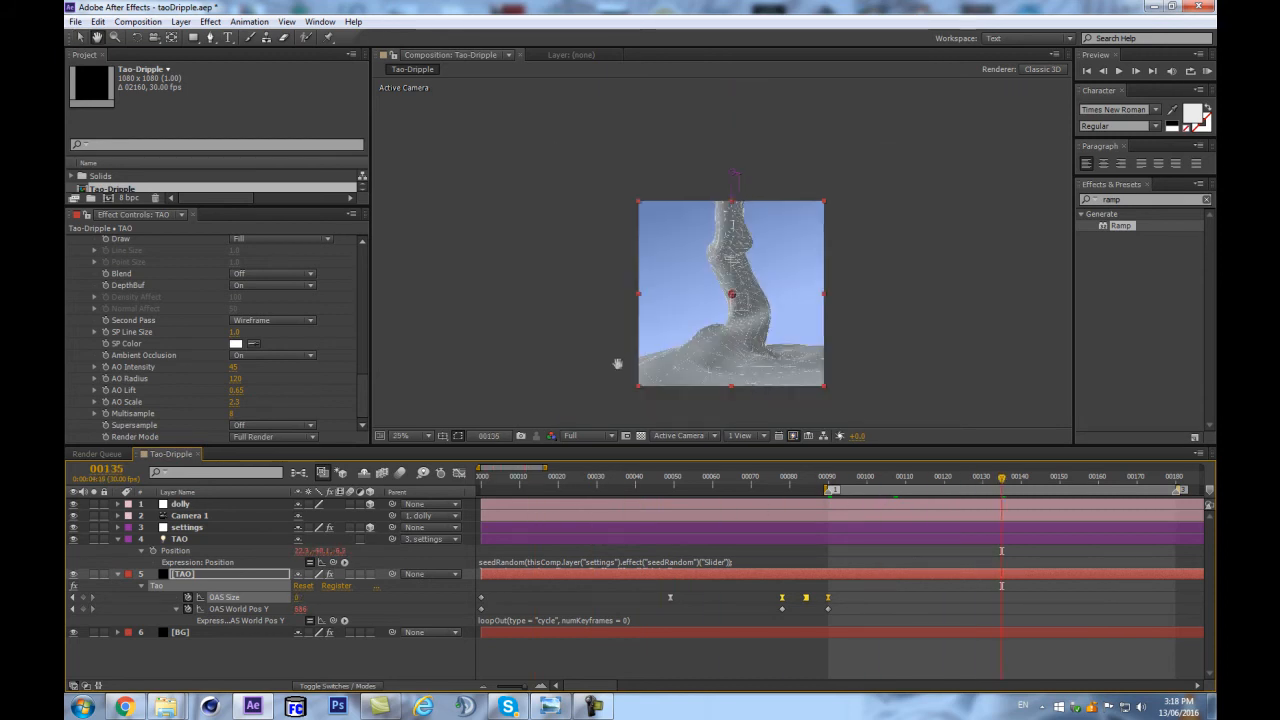
scroll(721, 359, up, 1)
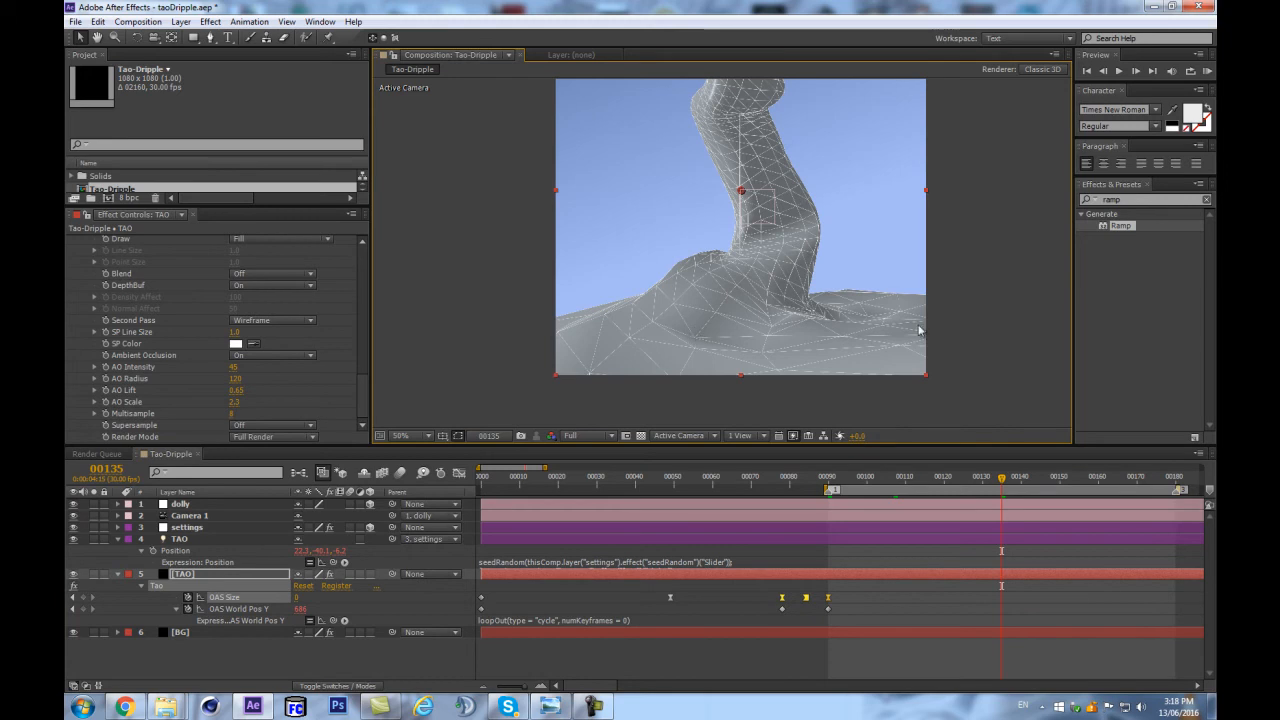
Step: Expand the TAO light's Light Options and start keyframing Falloff Distance with a value of 100 at frame 78
click(782, 479)
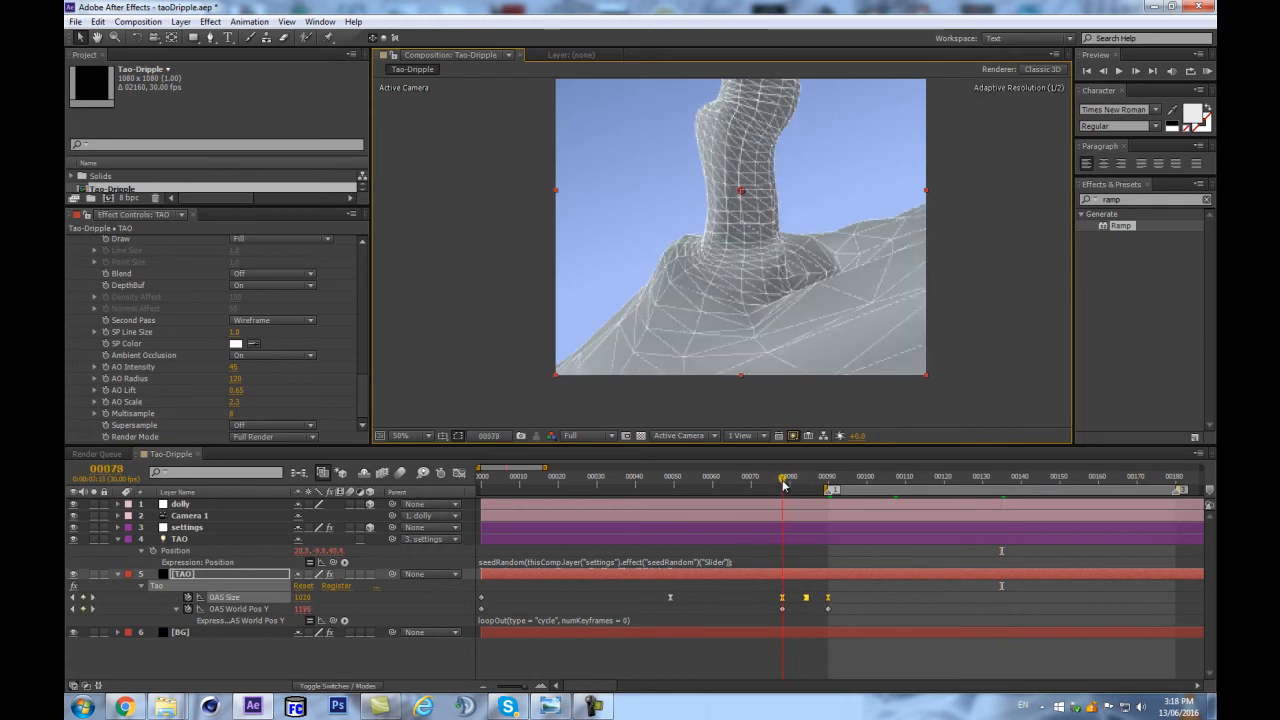
click(199, 540)
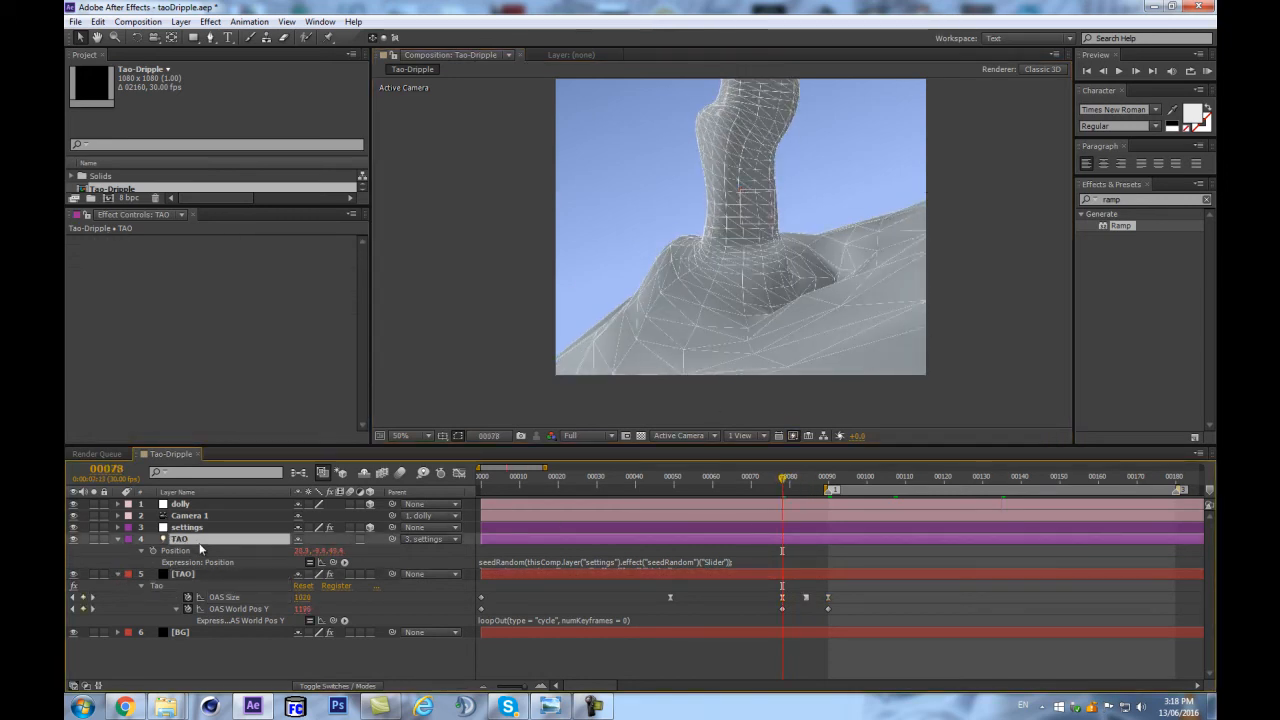
key(a)
key(a)
scroll(184, 629, down, 3)
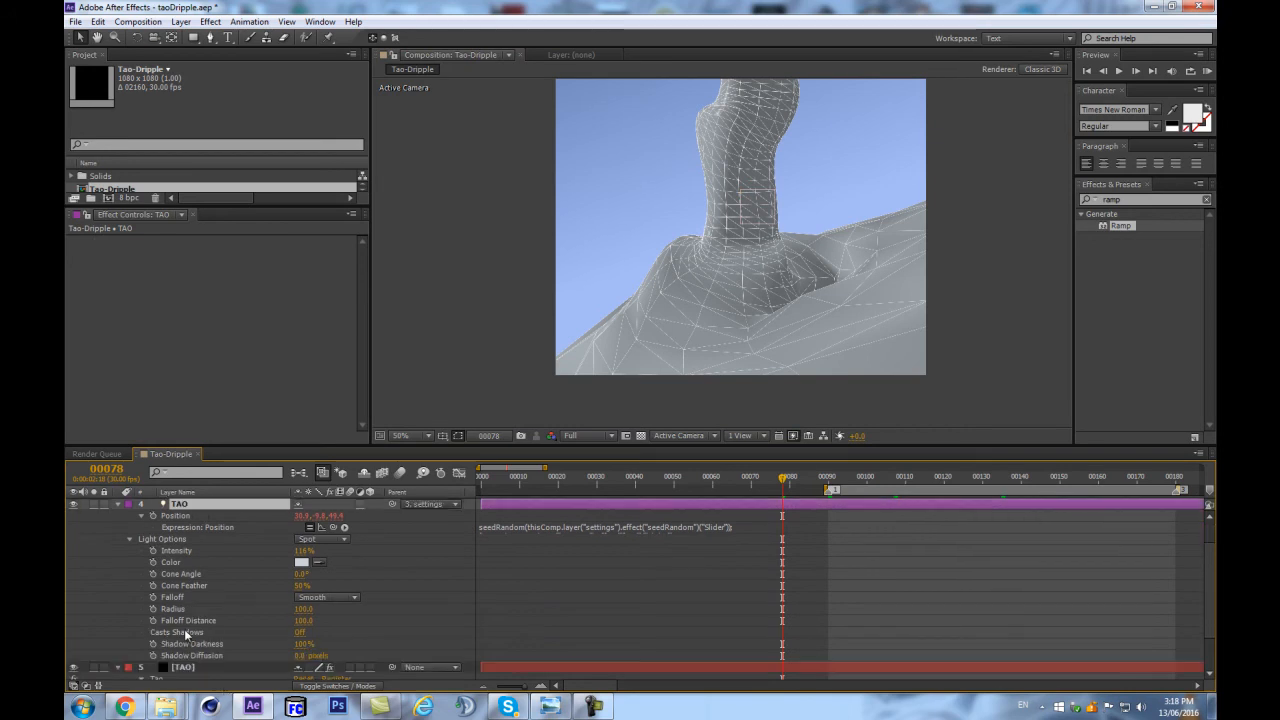
click(153, 620)
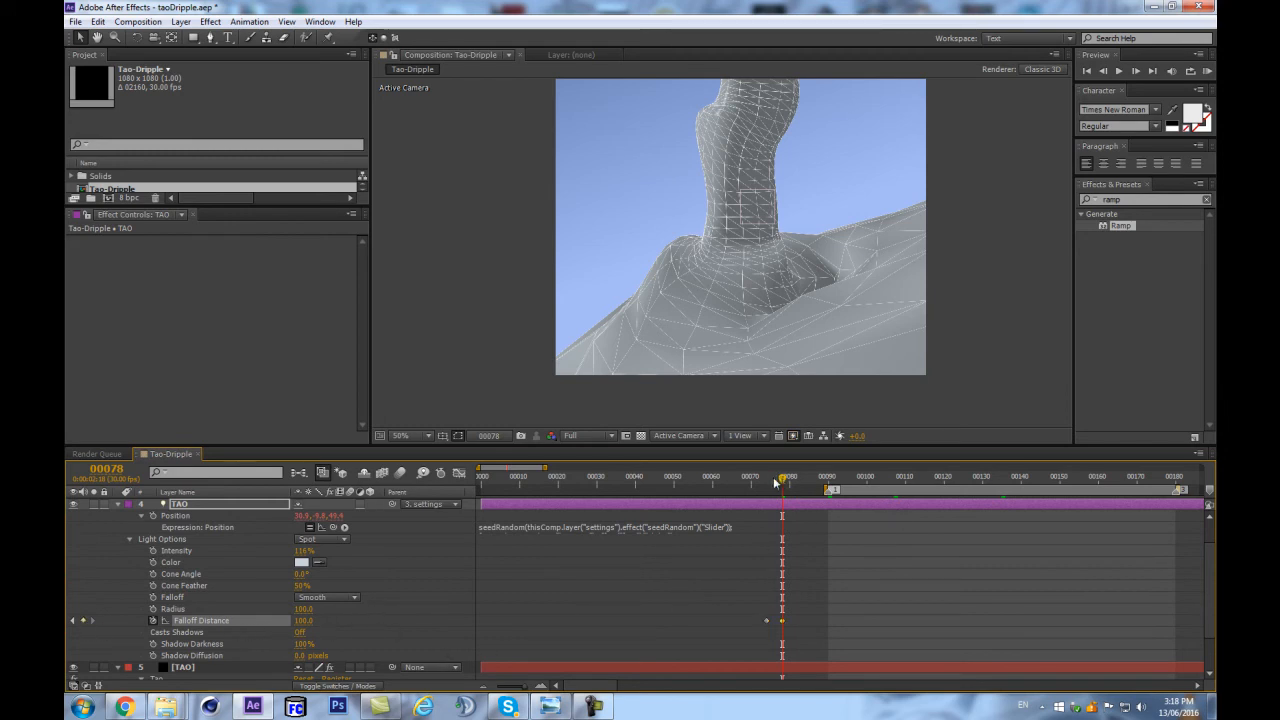
Step: Adjust the TAO light's Falloff Distance at frame 74 and raise it at the frame 78 keyframe
drag(781, 481, 766, 481)
mouse_move(300, 620)
mouse_down()
mouse_move(246, 626)
mouse_move(318, 620)
mouse_move(300, 621)
mouse_up()
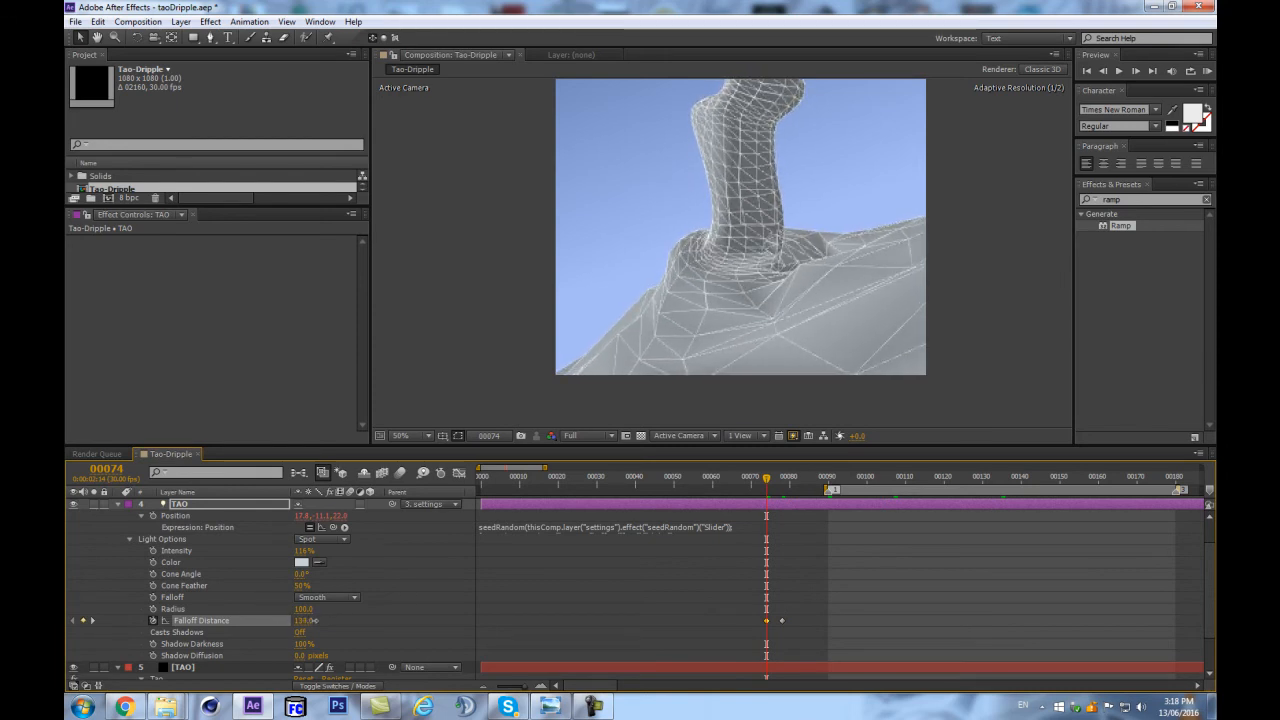
drag(770, 479, 784, 480)
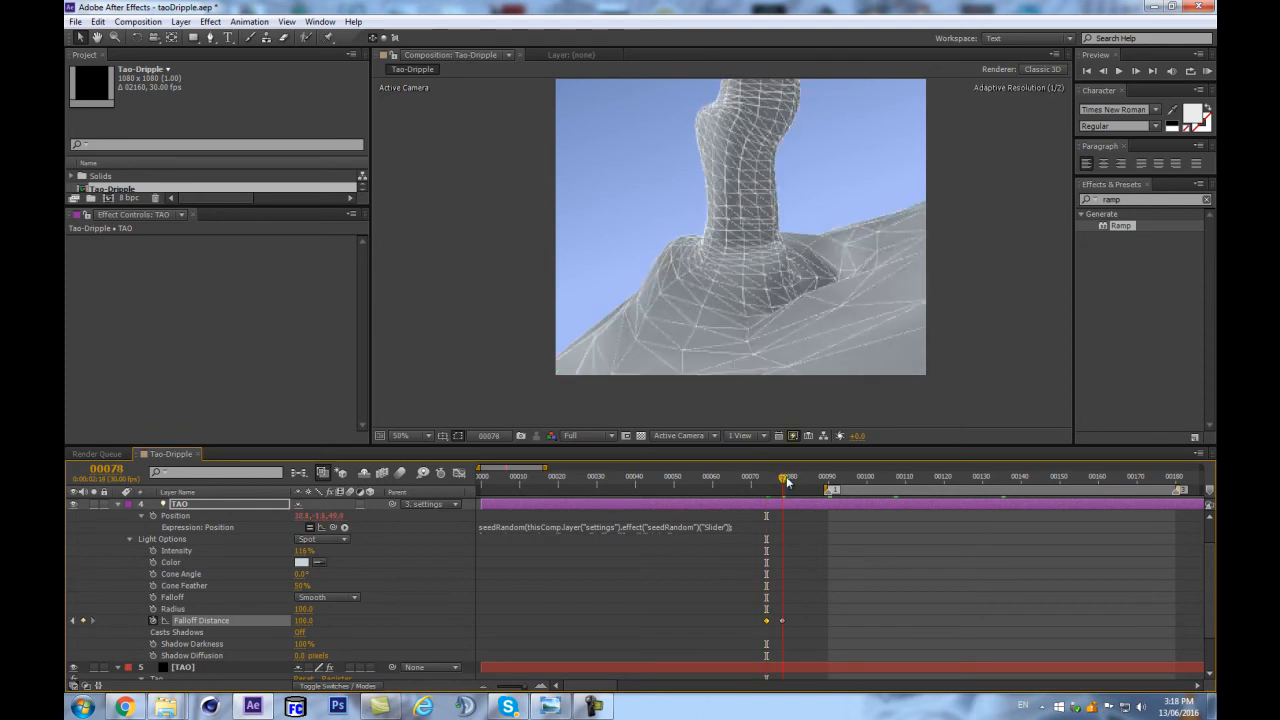
drag(304, 628, 366, 615)
drag(456, 602, 422, 601)
drag(835, 480, 878, 479)
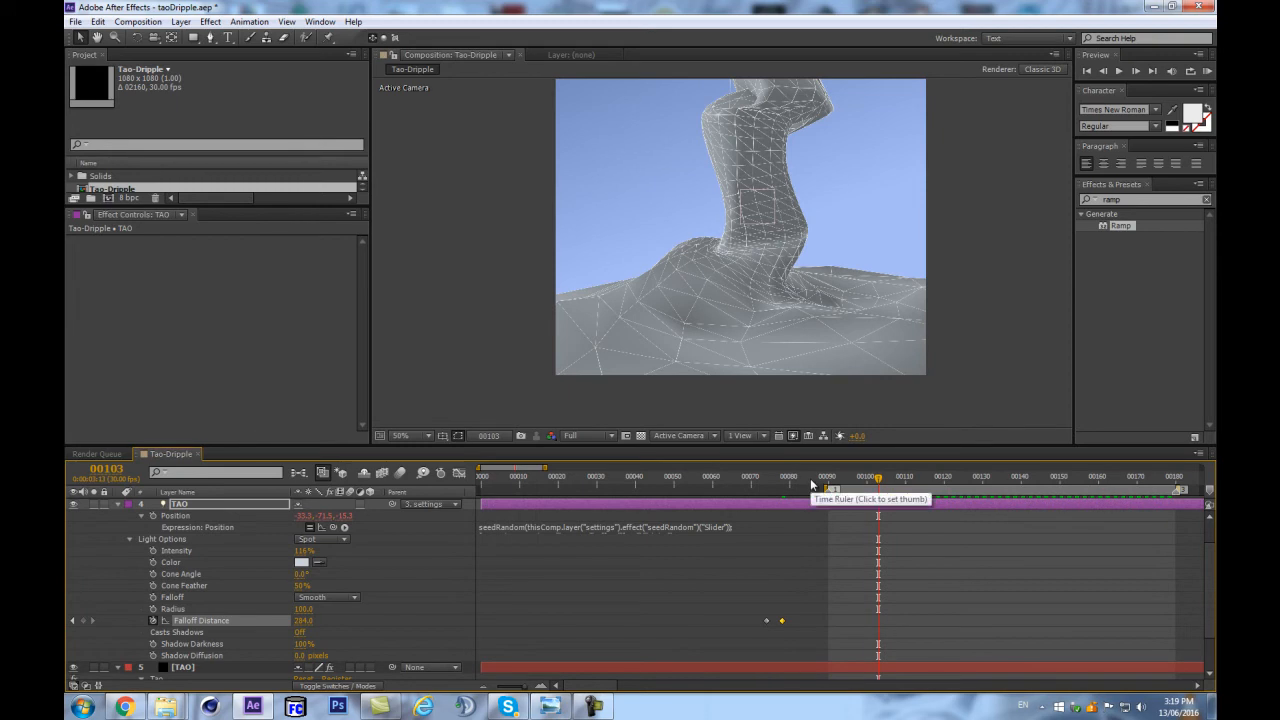
Step: Add Falloff Distance keyframes to the TAO light at frames 90 and 0
key(j)
key(k)
key(j)
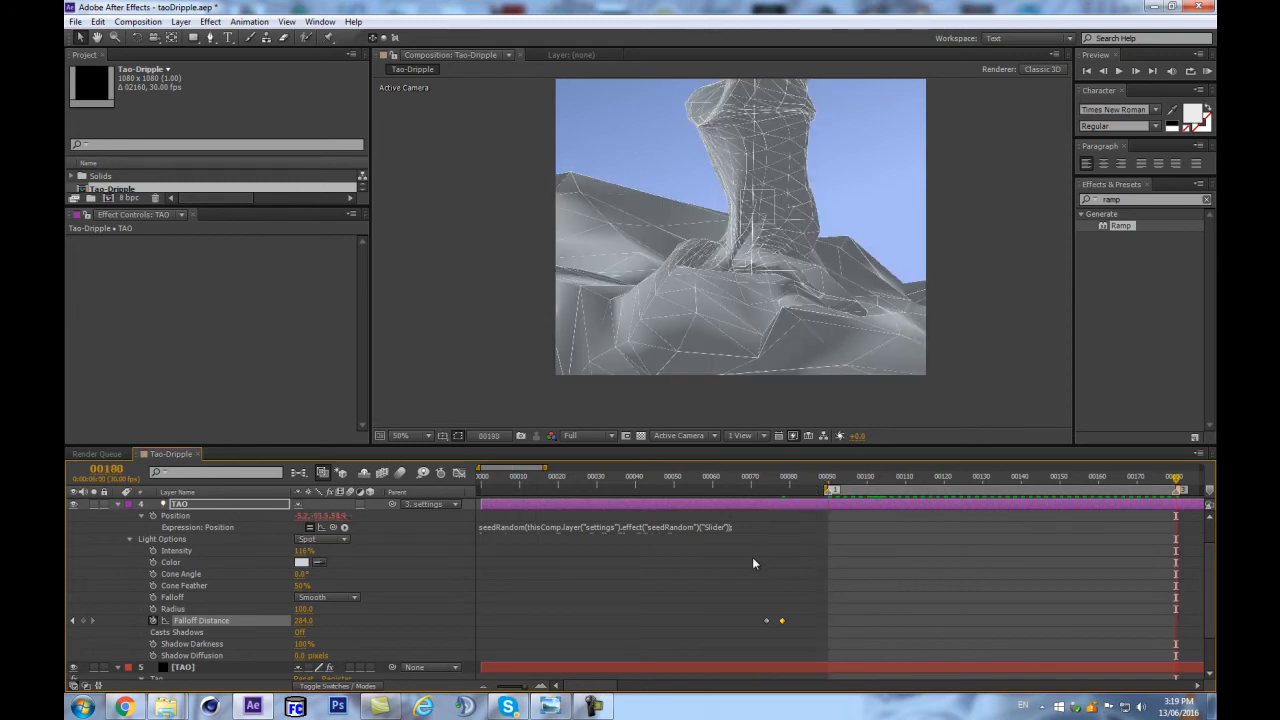
mouse_move(800, 488)
mouse_down()
mouse_move(762, 494)
mouse_move(783, 495)
mouse_up()
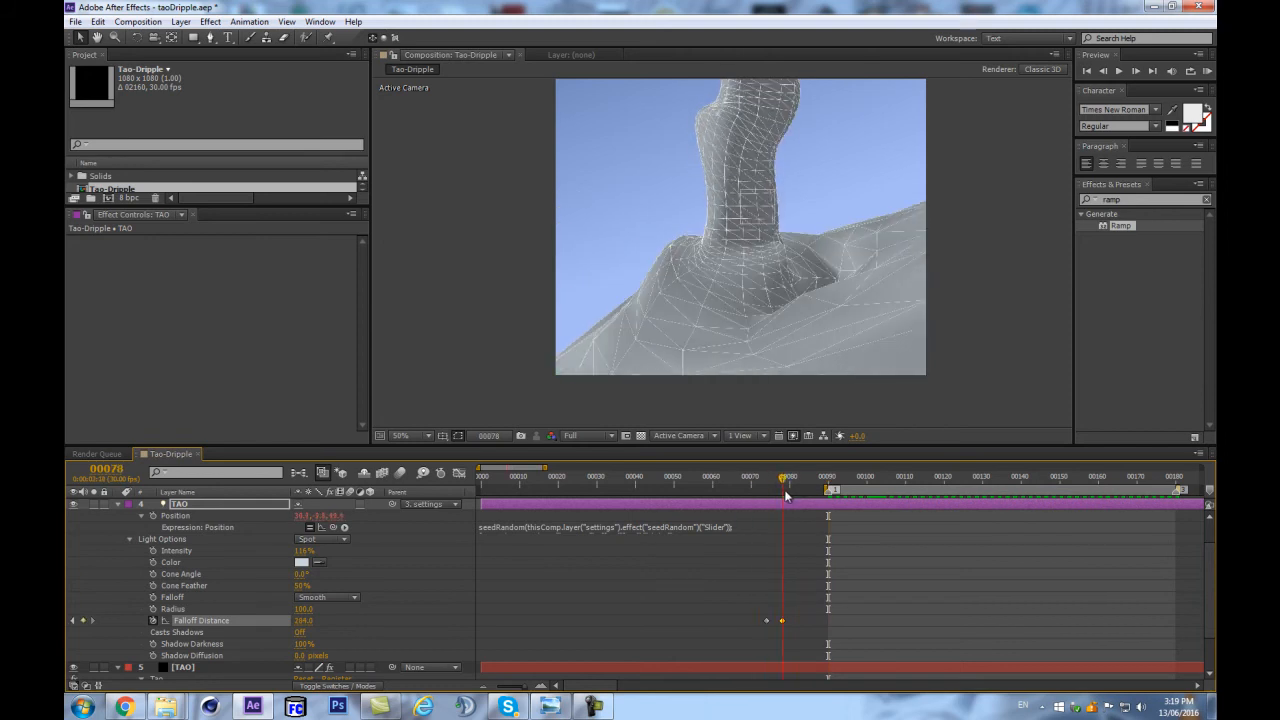
click(828, 480)
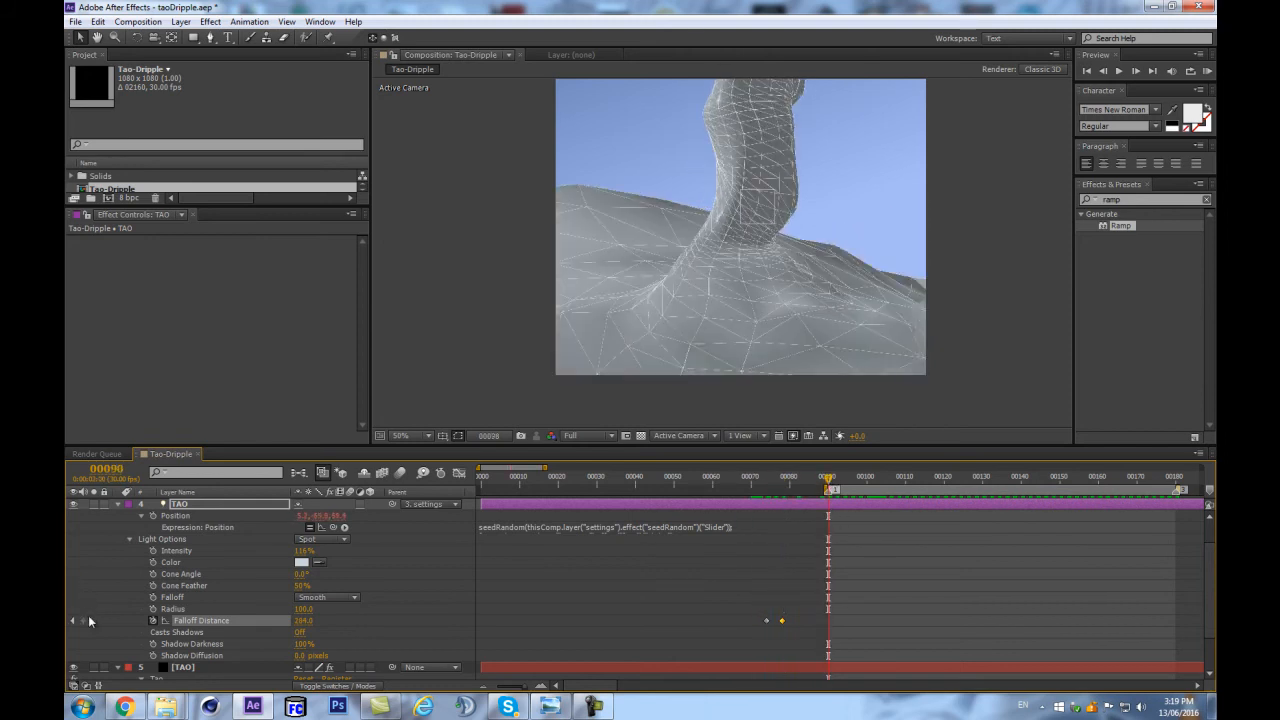
drag(617, 488, 383, 503)
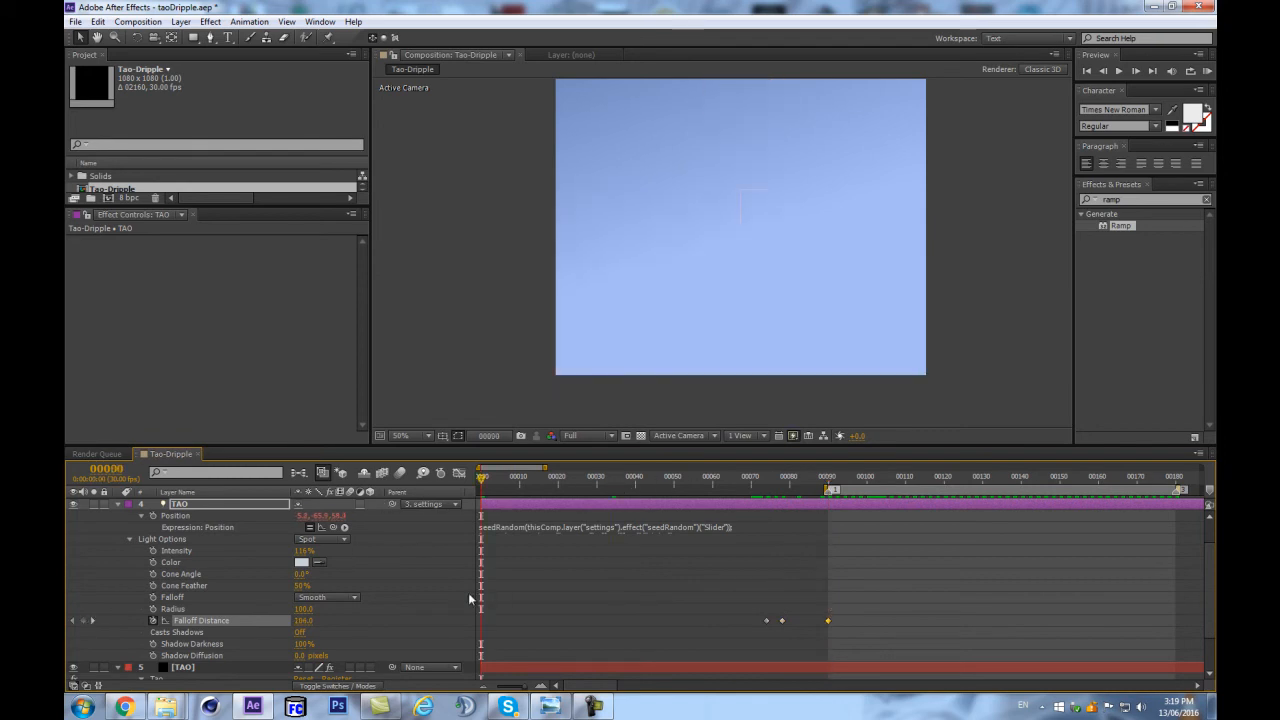
click(82, 620)
Step: Select the TAO light's Falloff Distance keyframes and try to enable an expression on the property
drag(870, 604, 466, 632)
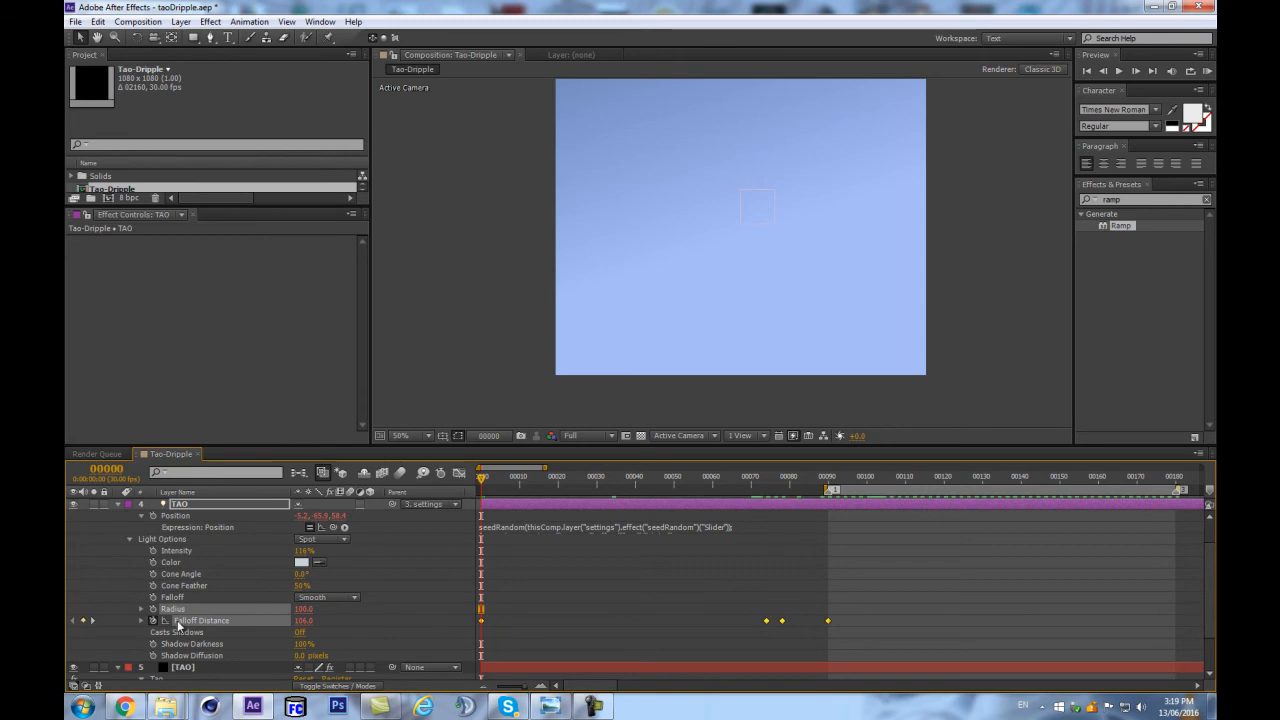
click(449, 558)
key(ctrl+z)
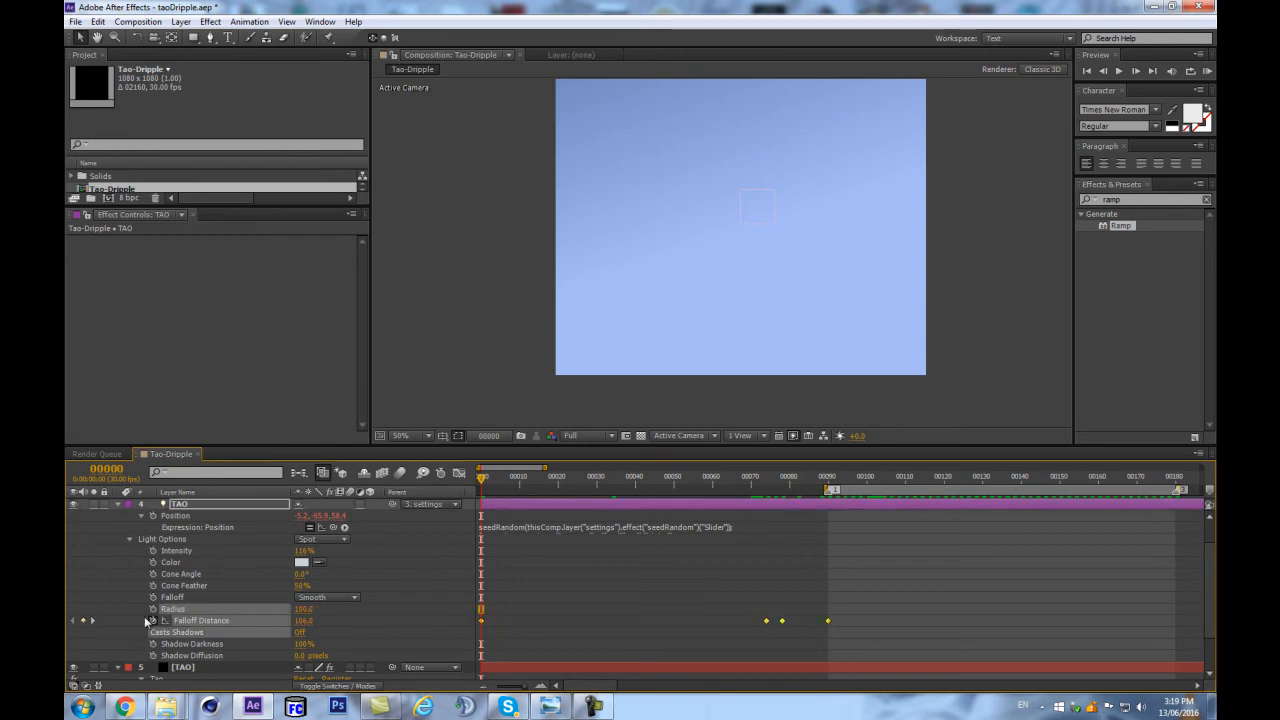
Step: Add the expression loopOut(type = "cycle", numKeyframes = 0) to the TAO light's Falloff Distance and check the motion past frame 90
click(149, 623)
alt+click(153, 621)
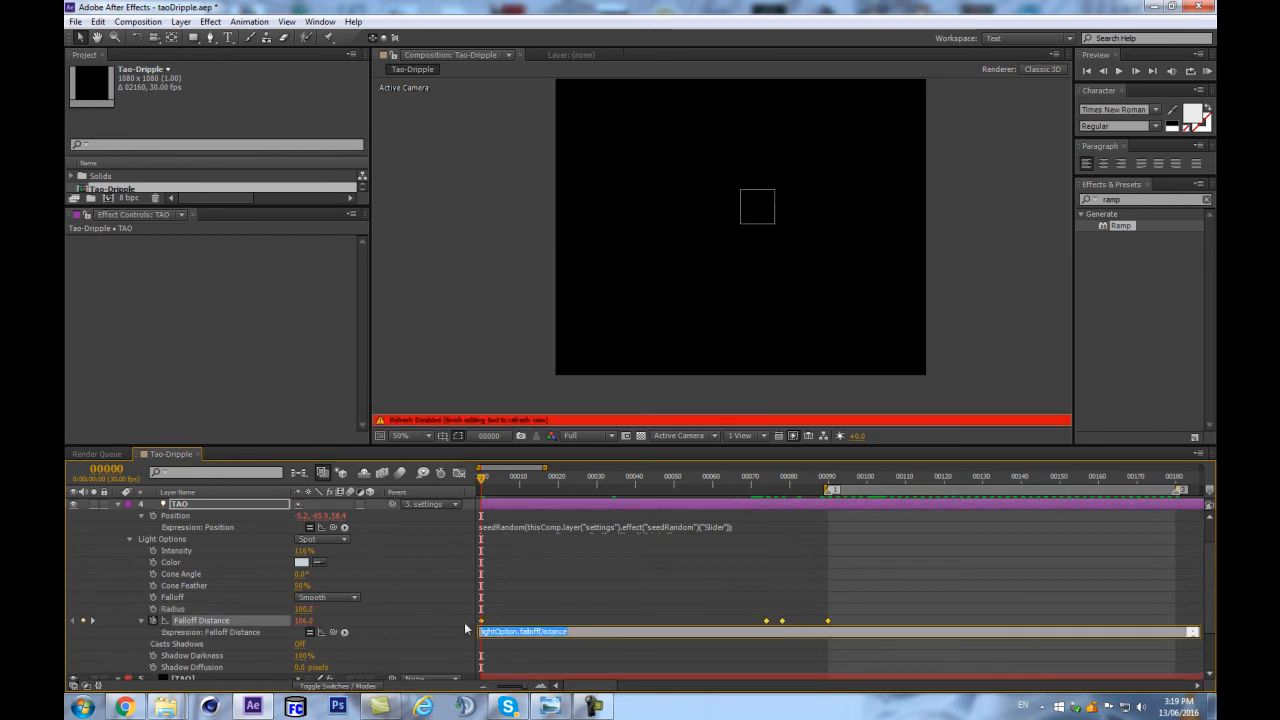
click(344, 632)
mouse_move(395, 577)
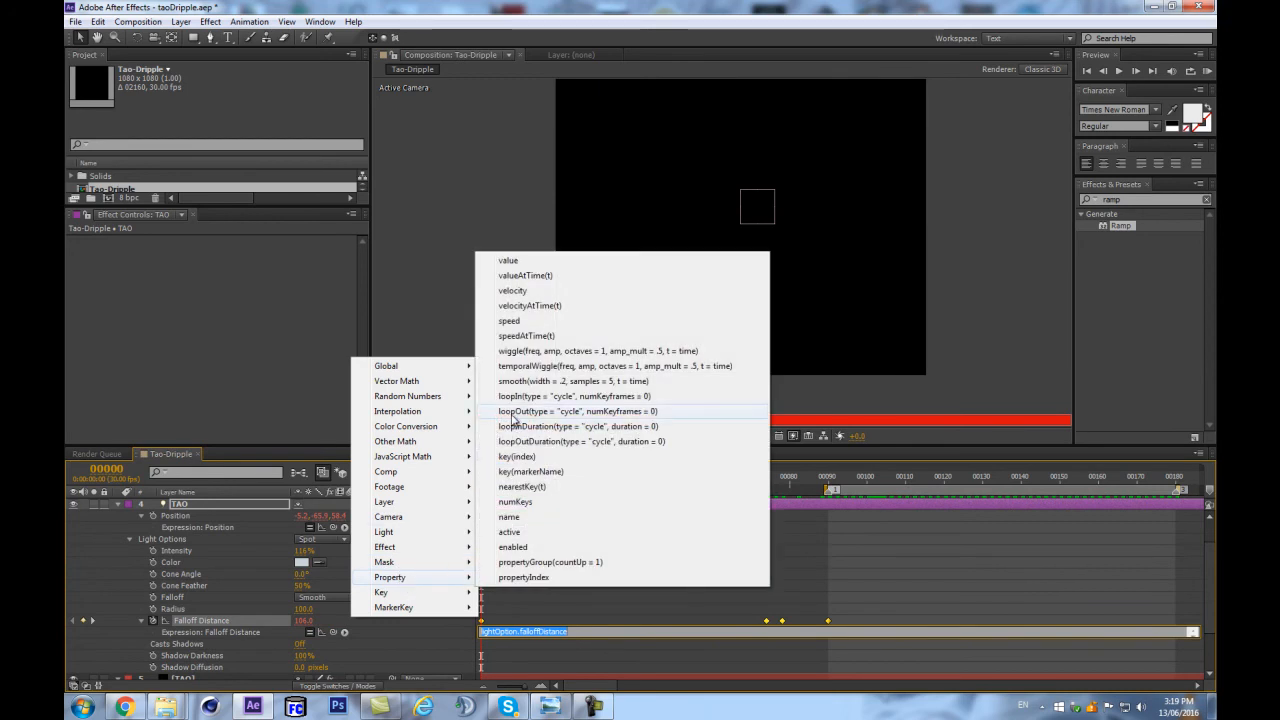
click(513, 411)
click(440, 569)
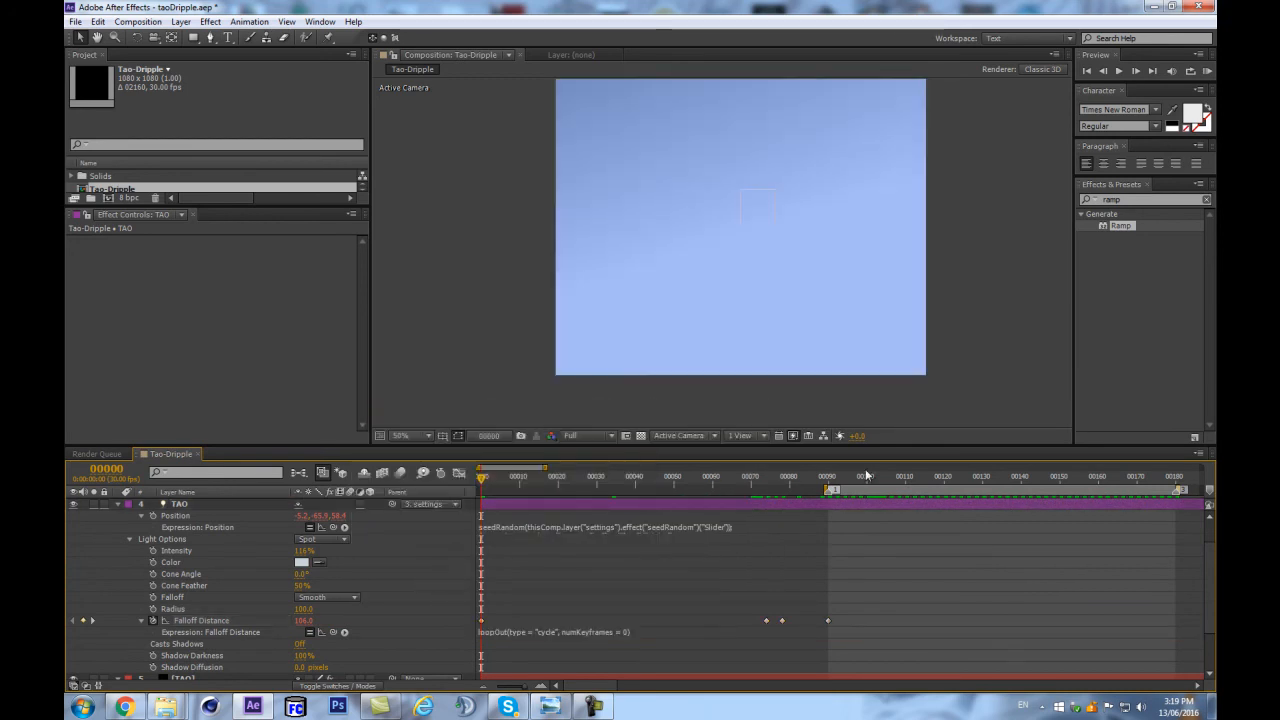
drag(841, 485, 969, 475)
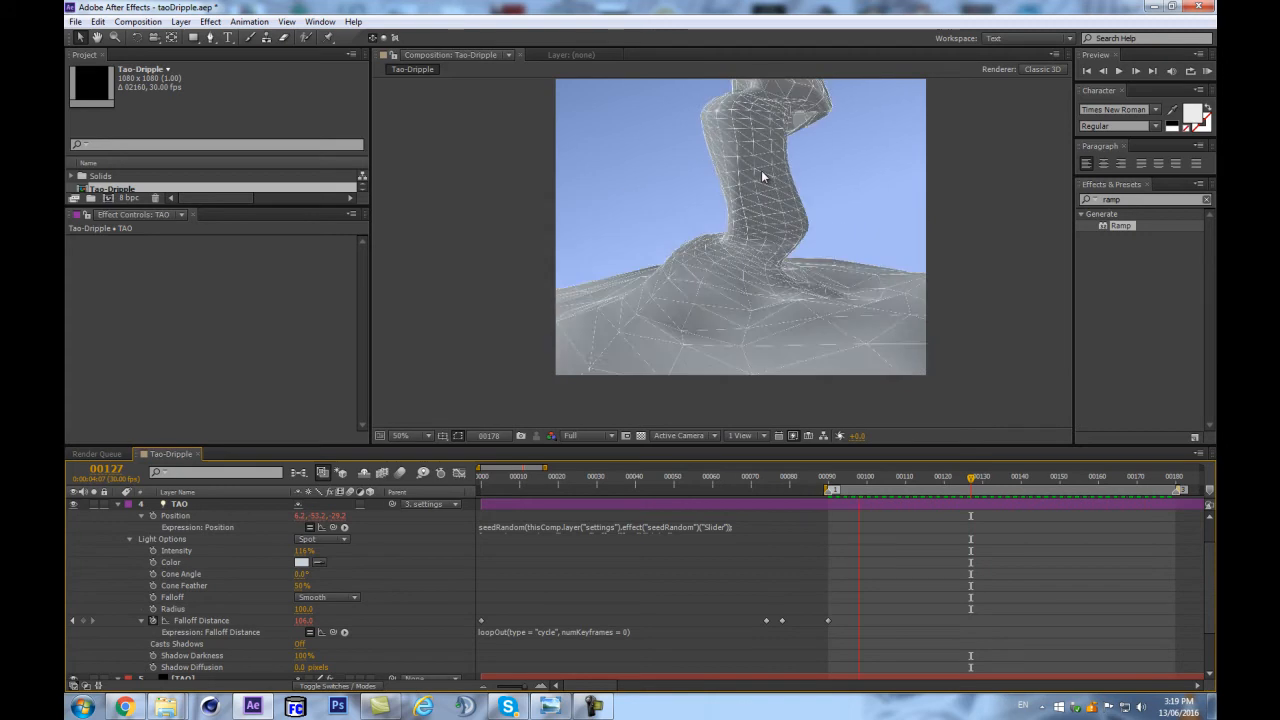
Step: Set the TAO light's Falloff Distance keyframes at frames 0 and 74 to 62, then preview the result around frame 98
click(766, 481)
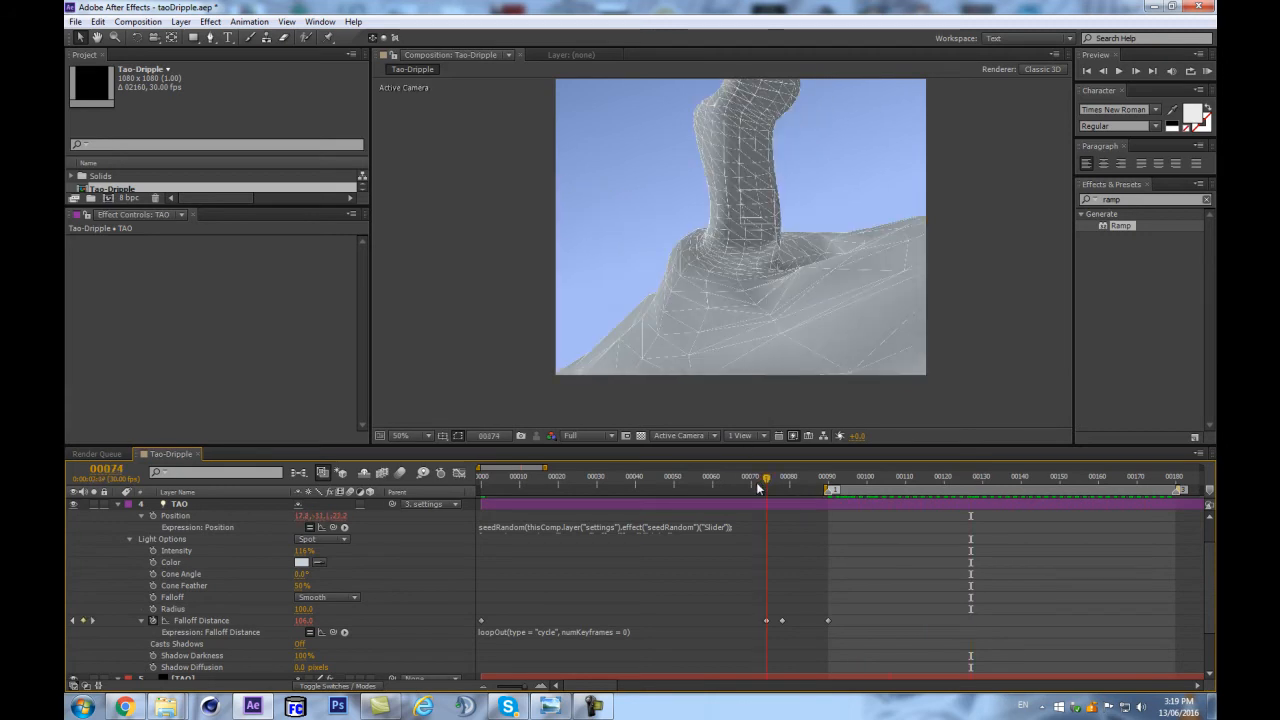
drag(771, 612, 447, 635)
drag(306, 627, 273, 624)
click(432, 572)
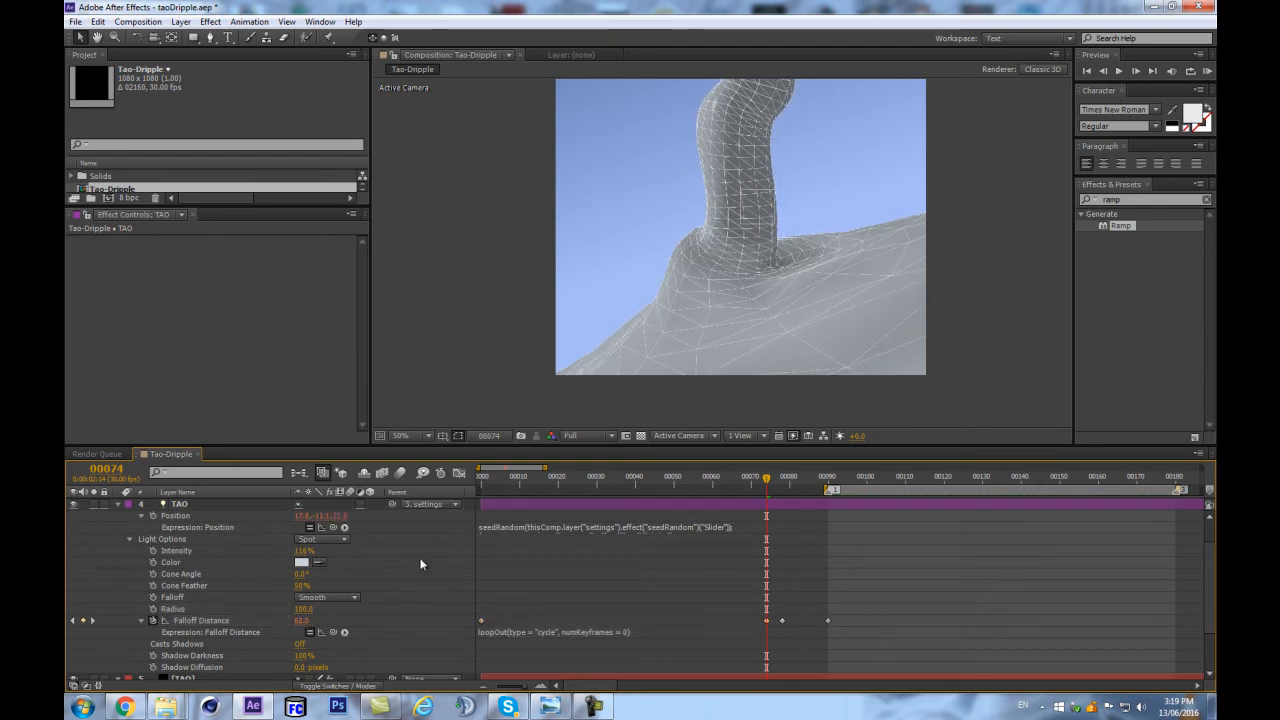
key(space)
click(871, 478)
mouse_move(873, 481)
mouse_down()
mouse_move(886, 479)
mouse_move(859, 481)
mouse_up()
Step: Reveal the individual amplitude and frequency settings of the TAO solid's fractal displacement
scroll(168, 663, down, 3)
click(182, 617)
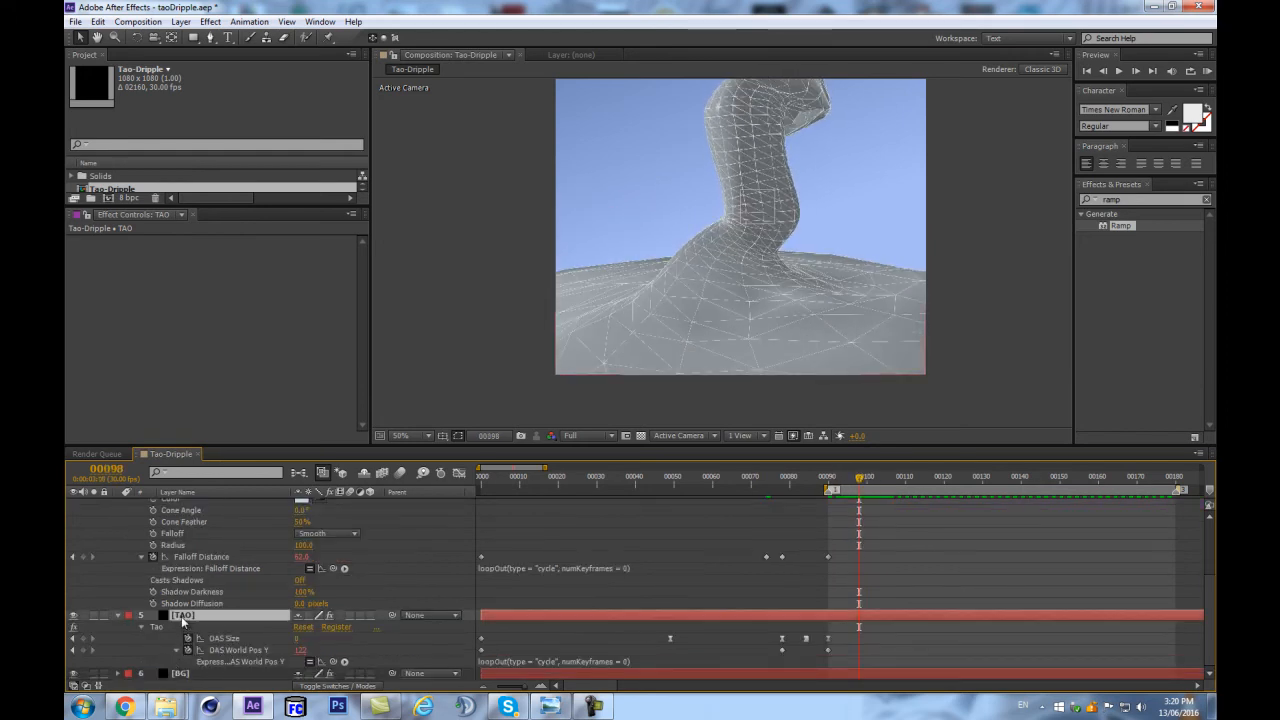
scroll(358, 330, down, 5)
scroll(358, 330, down, 5)
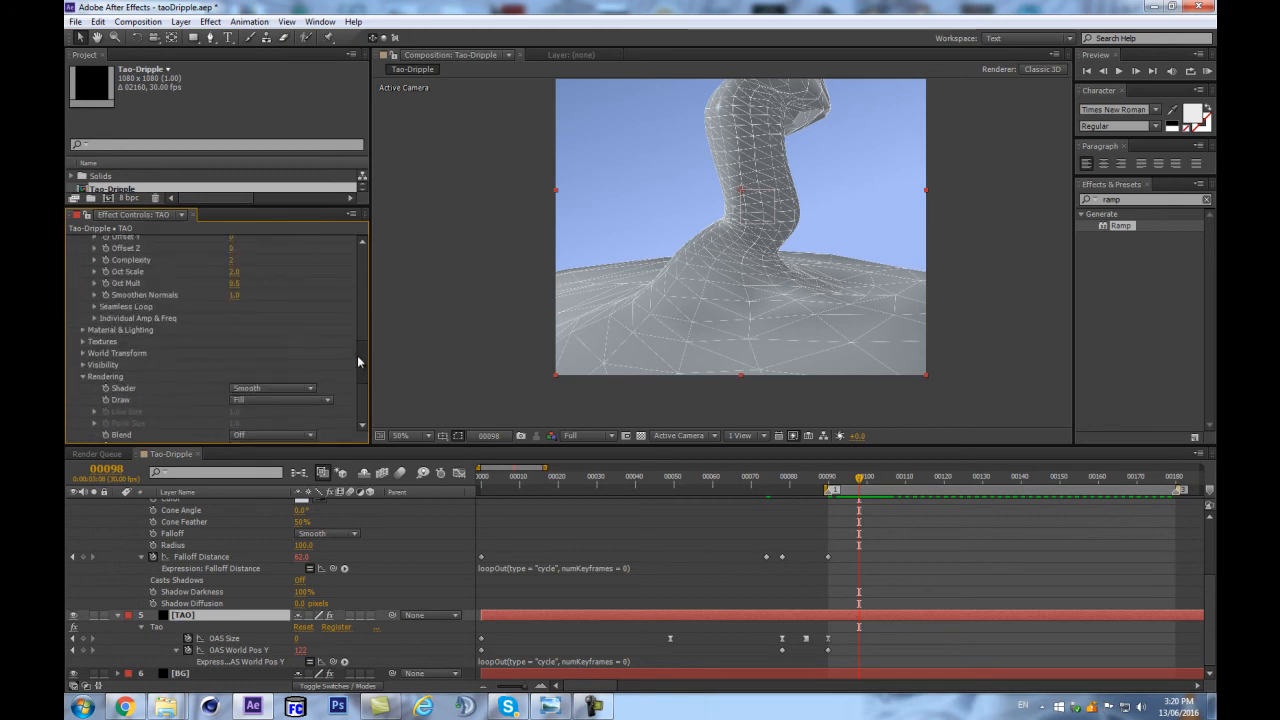
scroll(90, 340, up, 1)
click(95, 349)
Step: Try a fractal displacement Amplitude X of 0 and undo it
click(235, 364)
text(0)
key(Return)
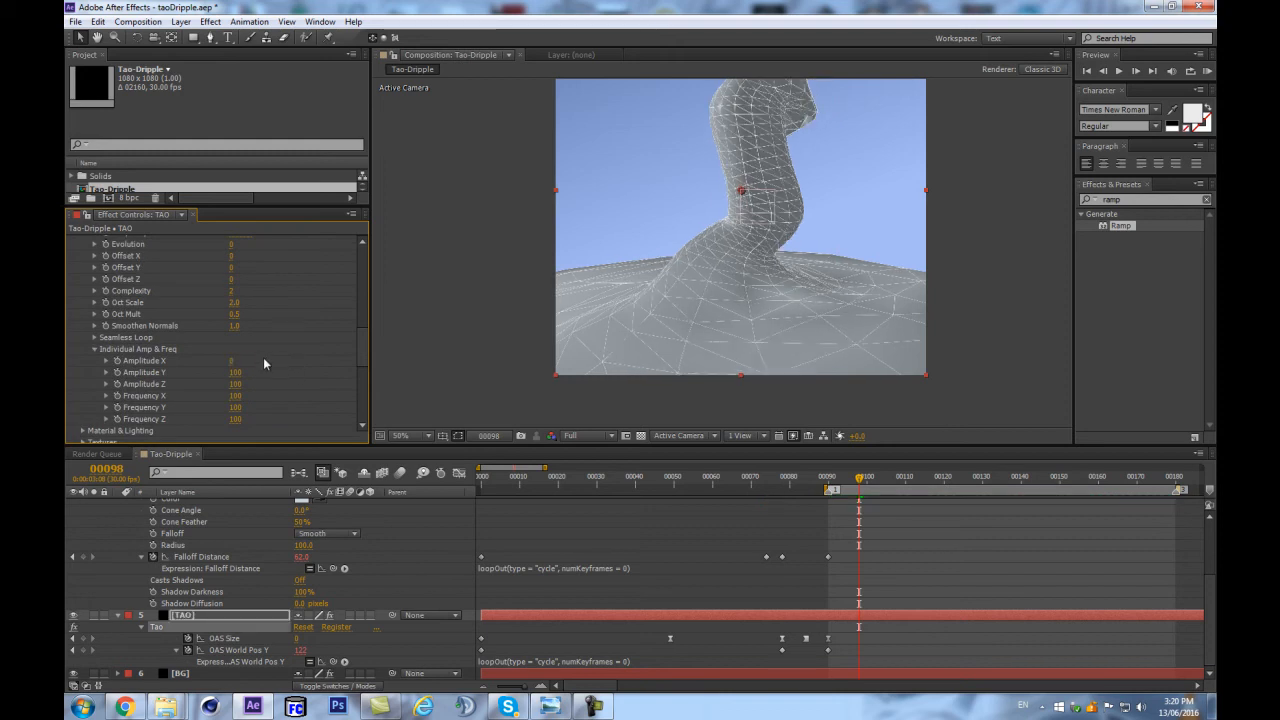
key(ctrl+z)
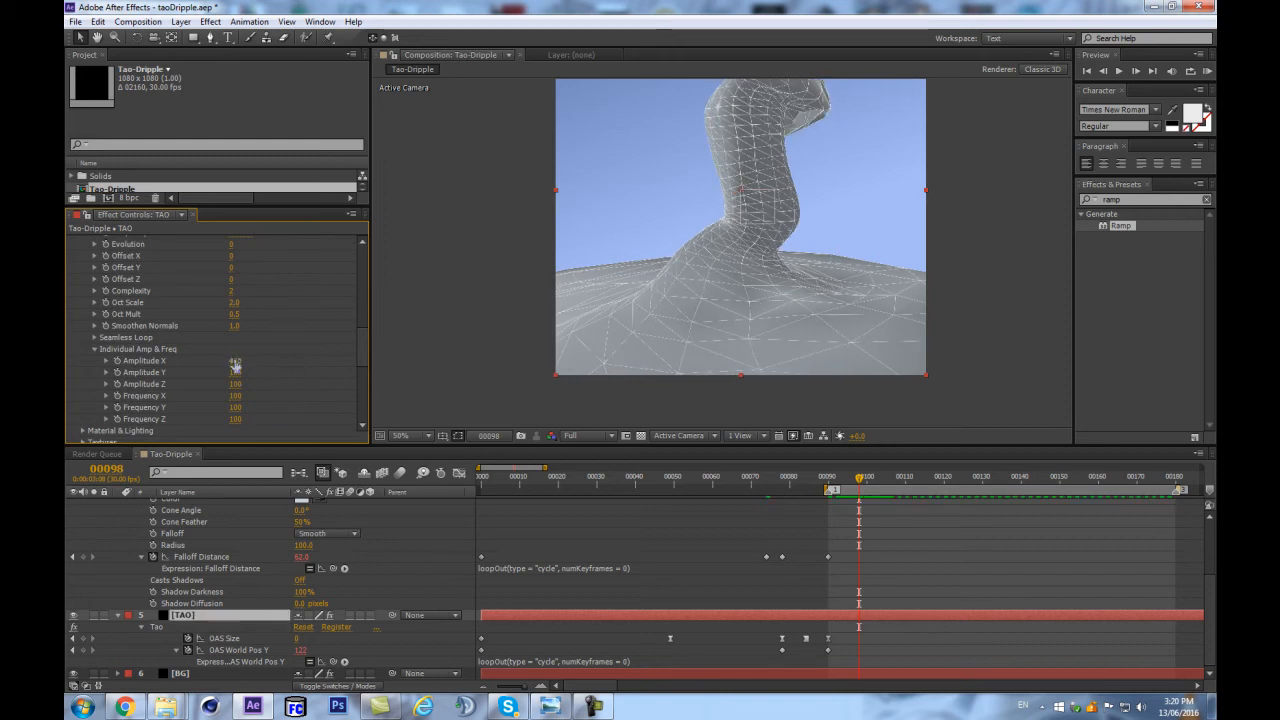
Step: Test different Amplitude Y values for the fractal displacement and settle on 0
click(235, 372)
text(0)
key(Return)
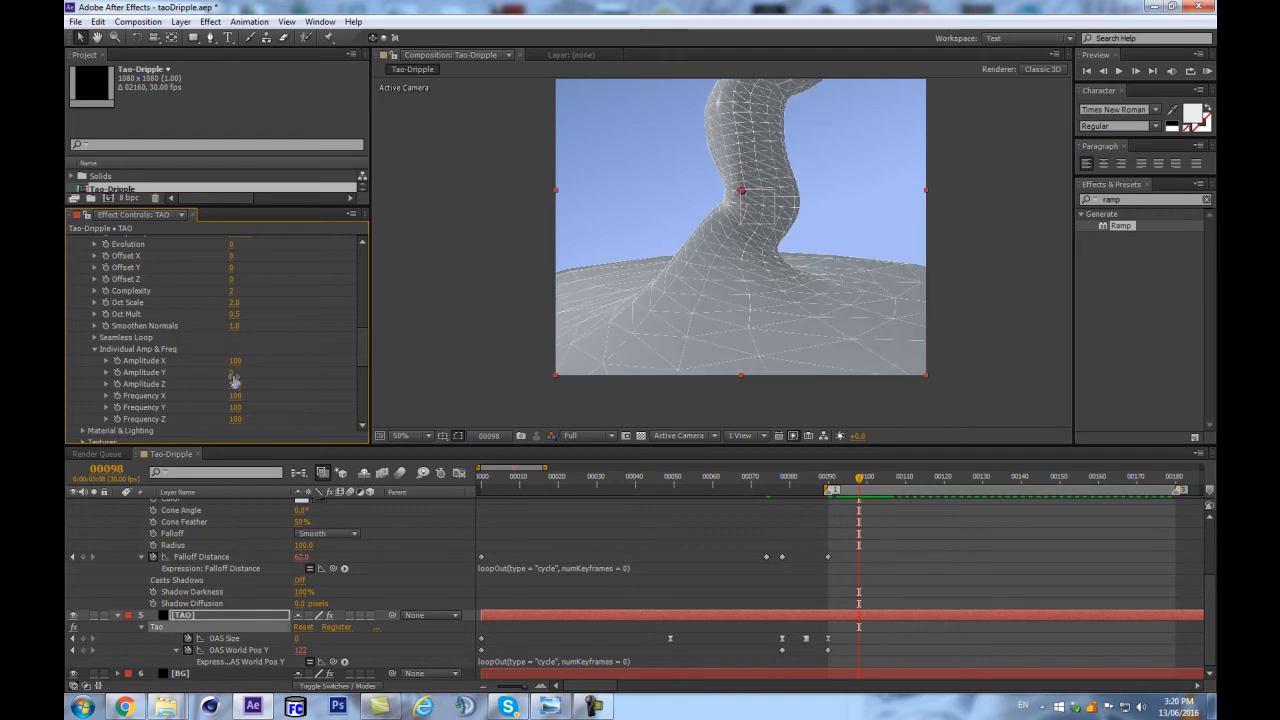
drag(252, 374, 460, 358)
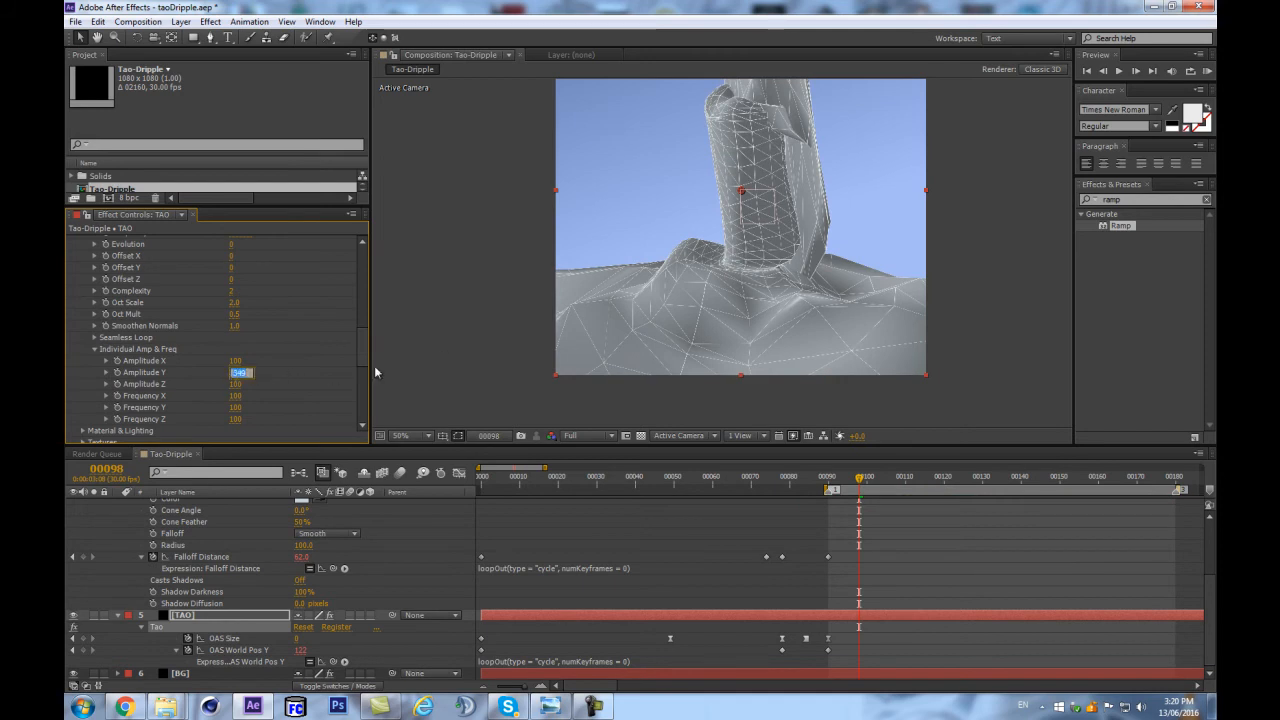
text(0)
key(Return)
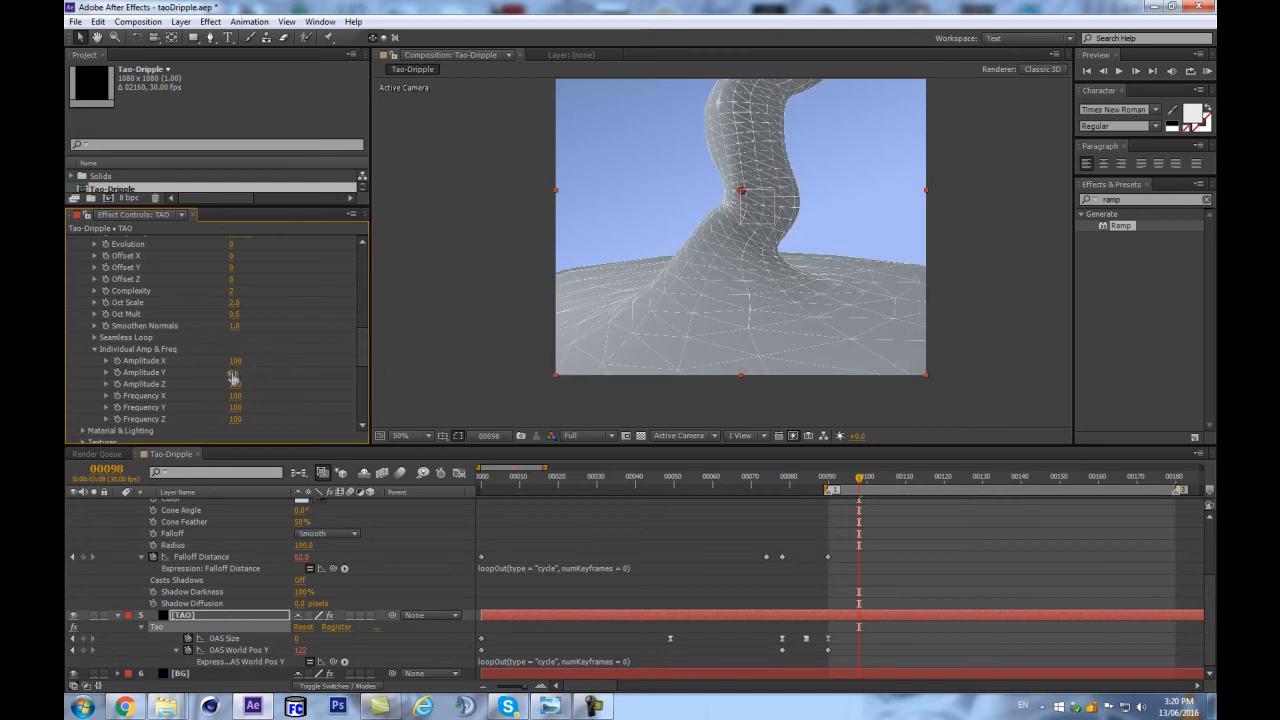
Step: Set the fractal displacement's Frequency Y to 0 and check the shape up to frame 152
click(240, 404)
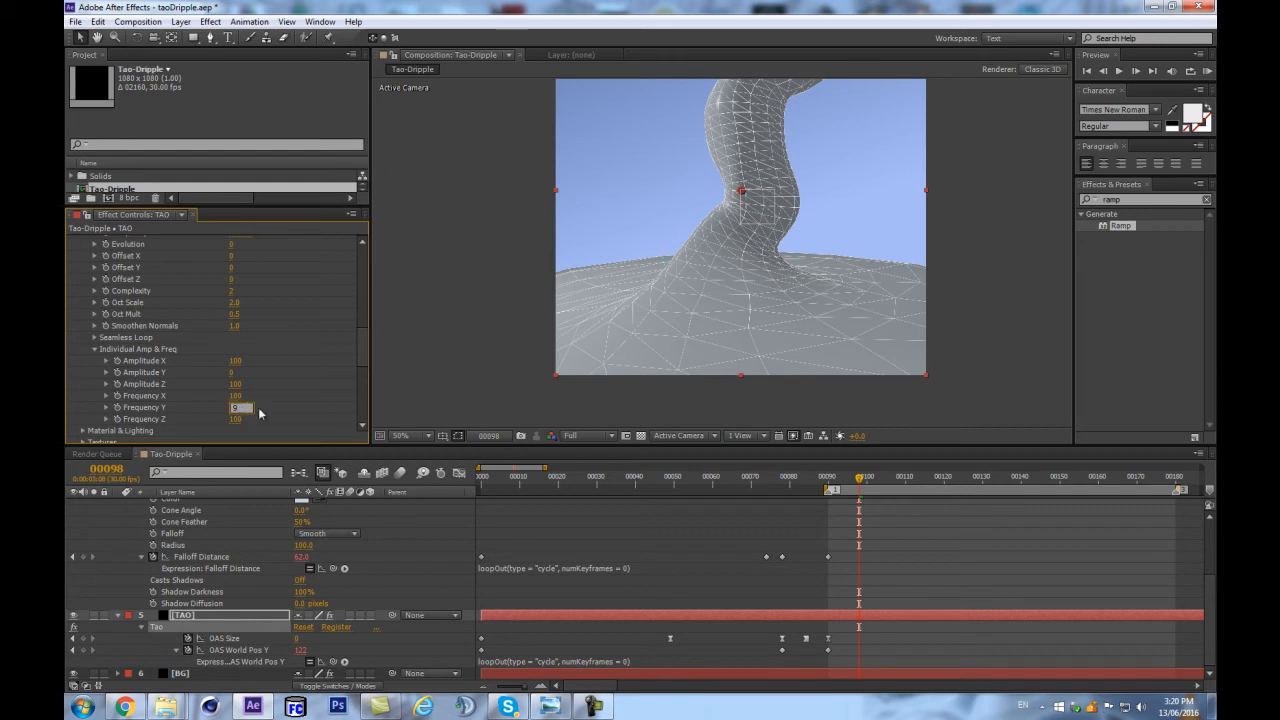
text(0)
key(Return)
drag(846, 482, 1067, 458)
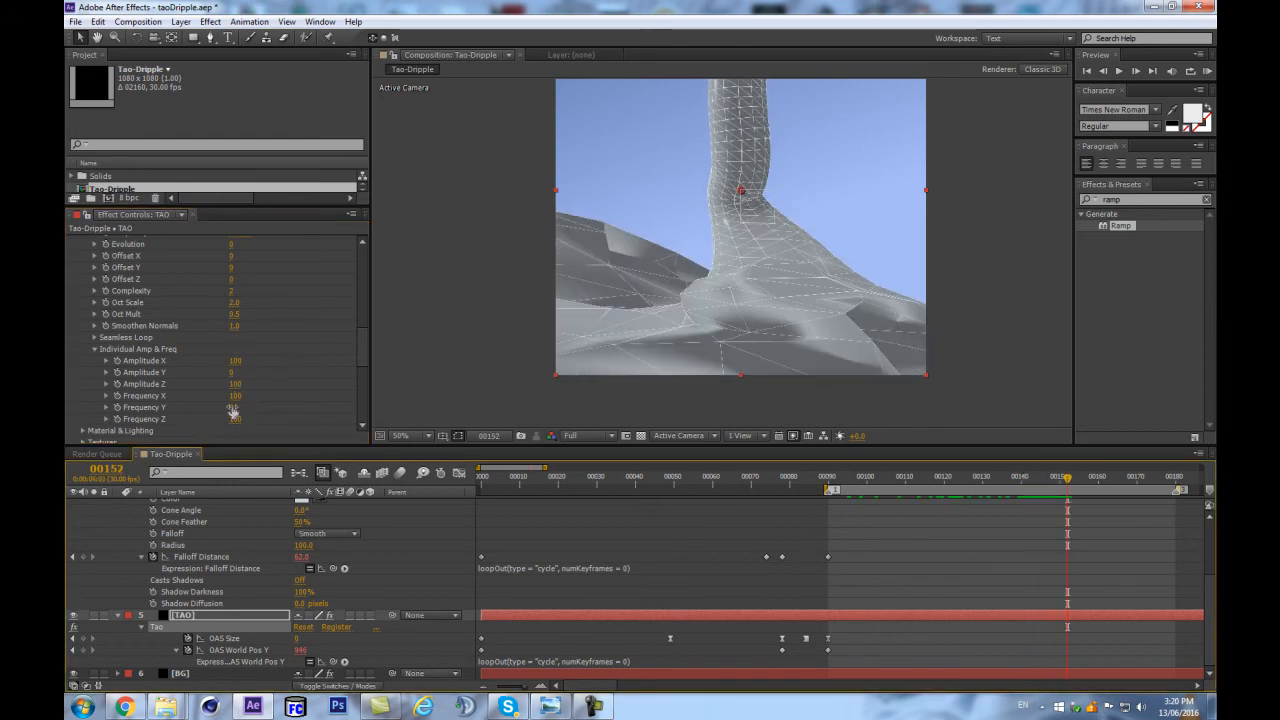
Step: Raise the fractal displacement's Smoothen Normals to 9.0
drag(234, 406, 228, 372)
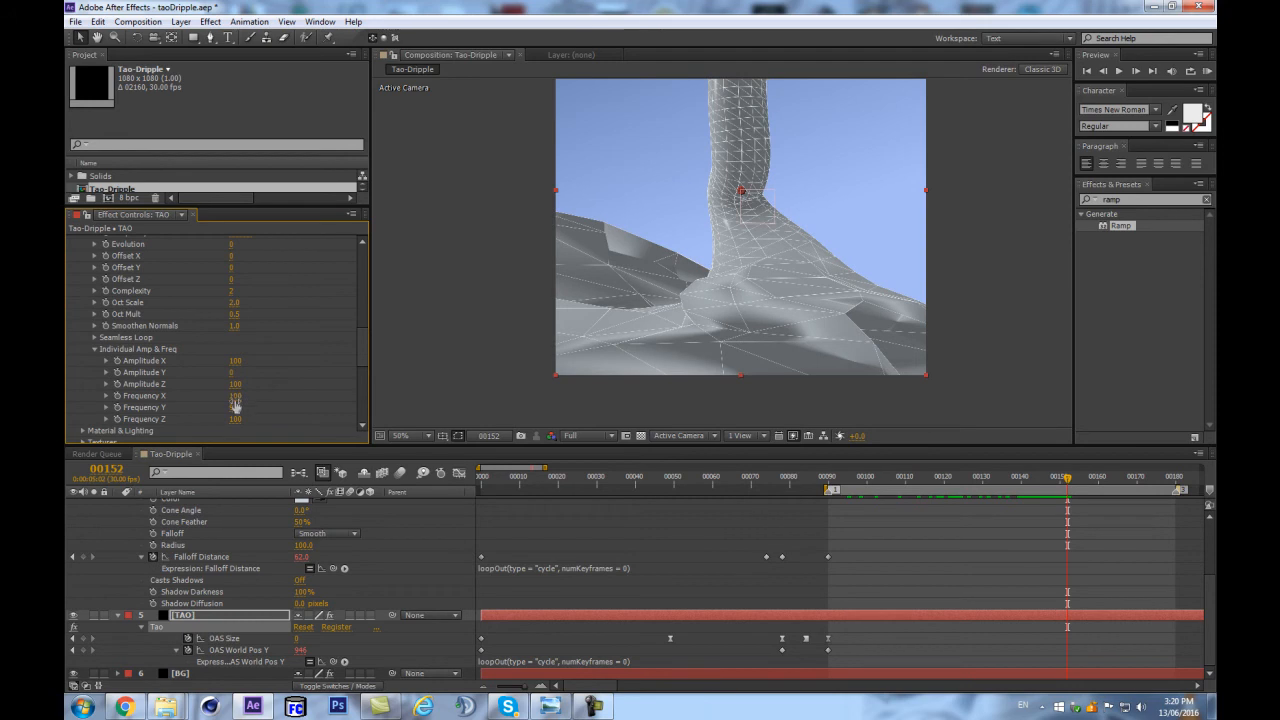
scroll(287, 348, up, 1)
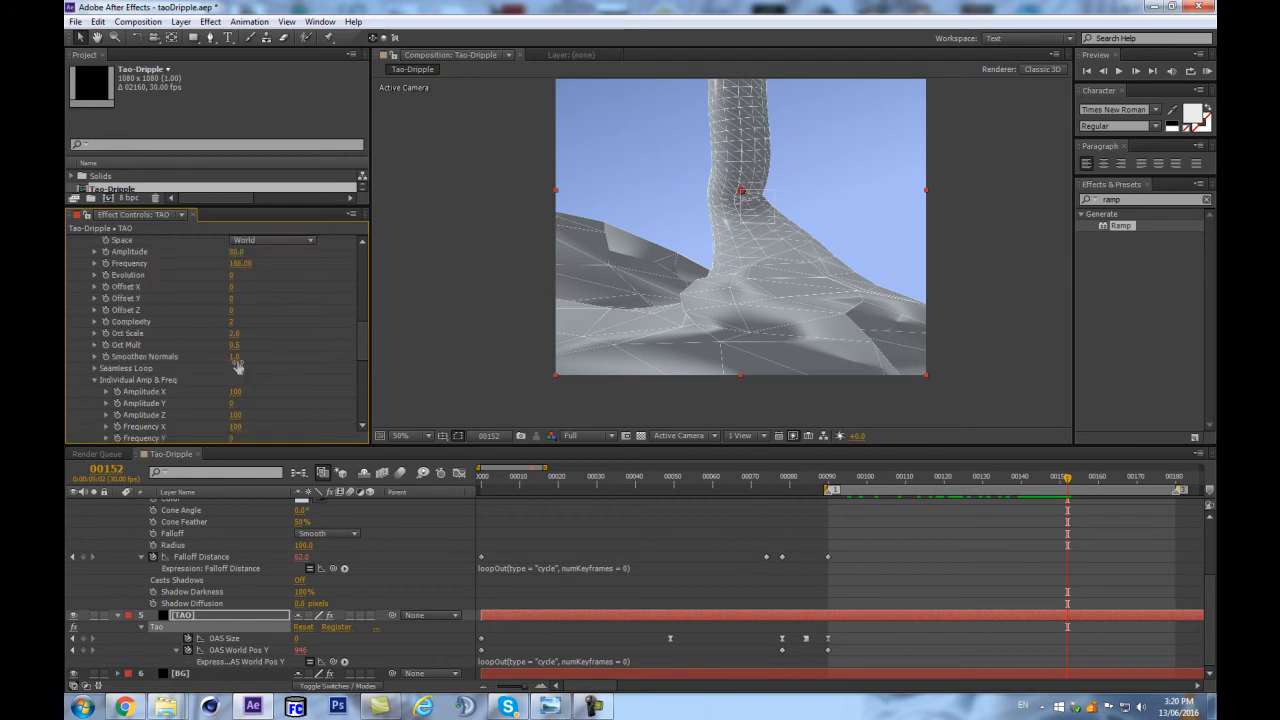
drag(514, 320, 895, 324)
Step: Set the fractal displacement's Oct Scale to 1.0 and Oct Mult to 0.3, then preview the animation around frame 129
scroll(188, 349, up, 2)
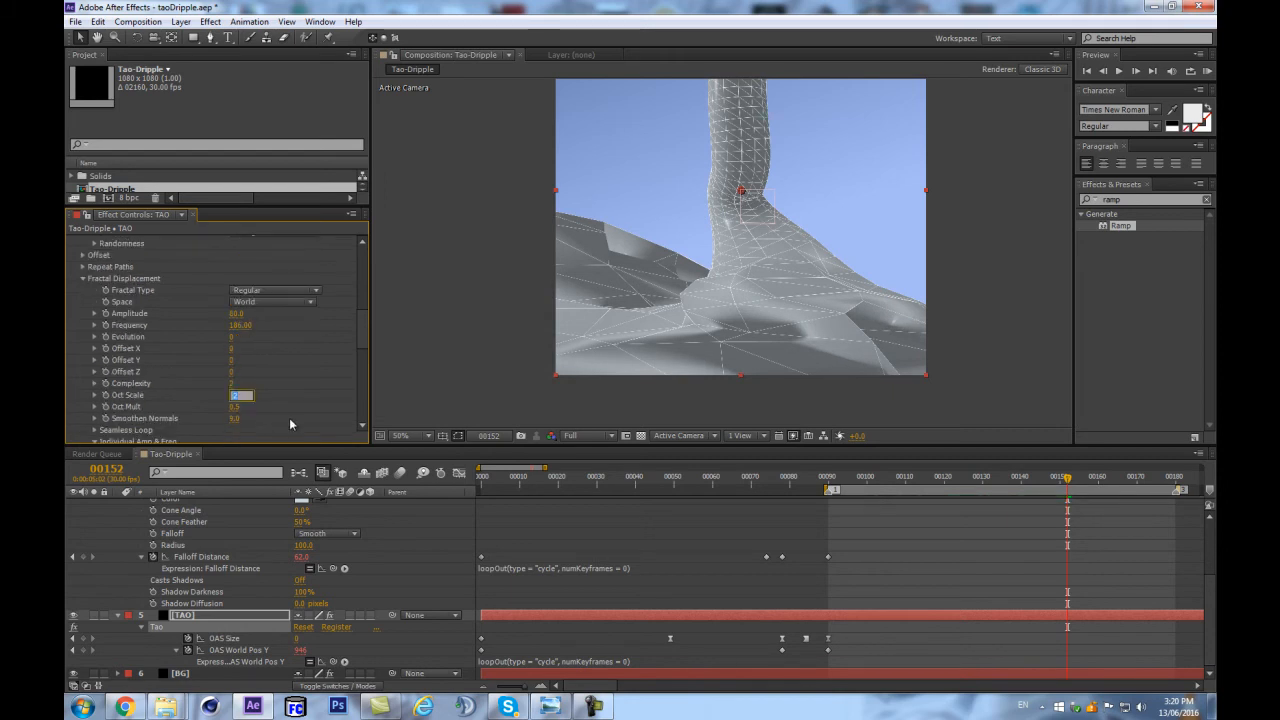
text(1)
key(Return)
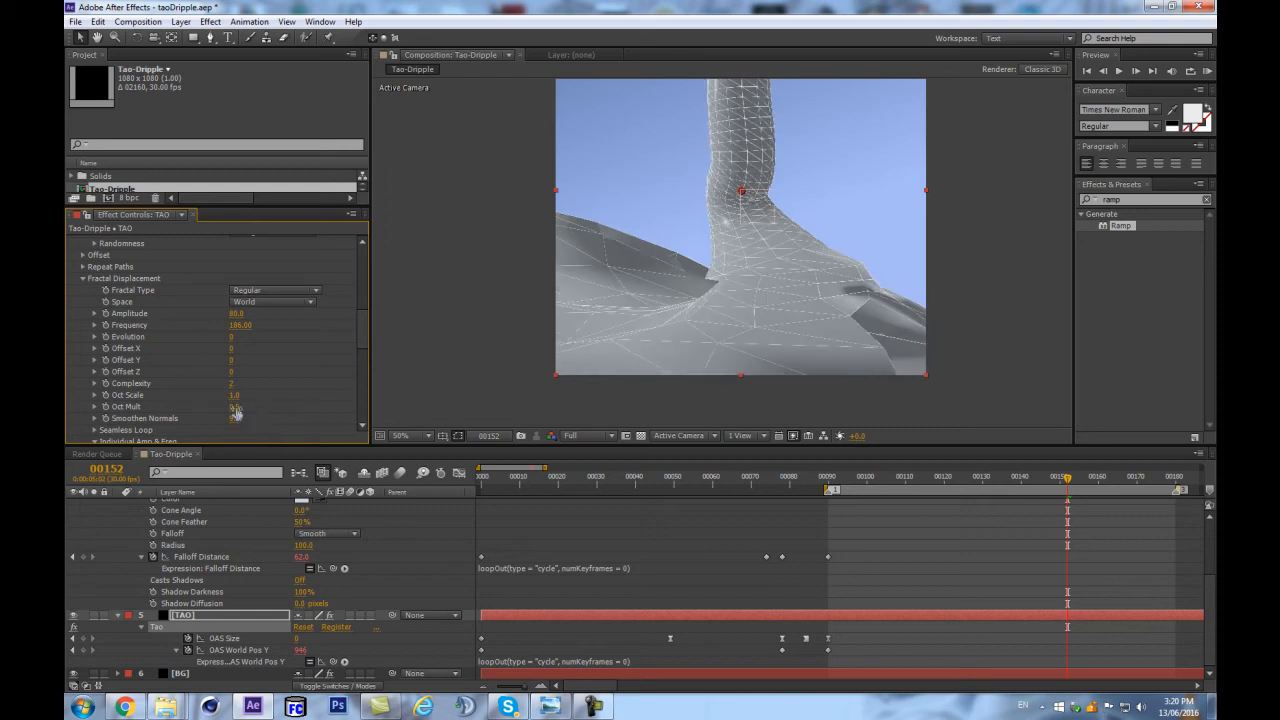
drag(227, 409, 220, 411)
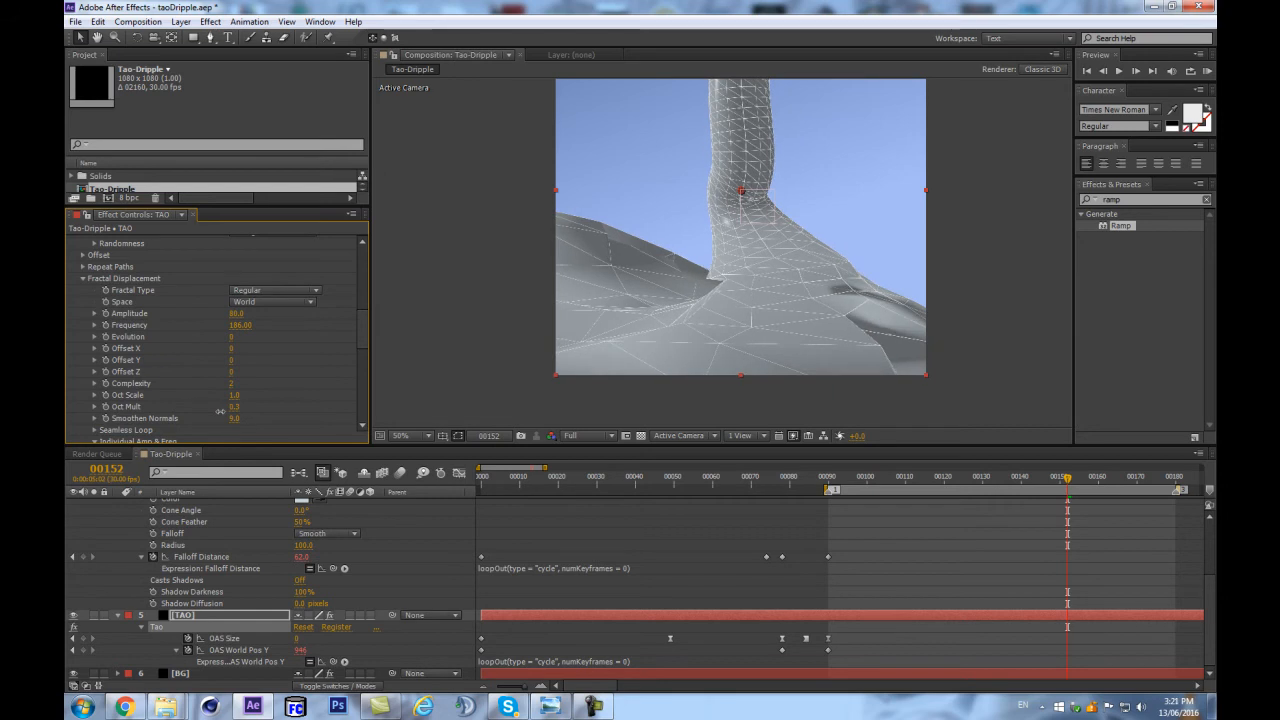
drag(840, 476, 980, 476)
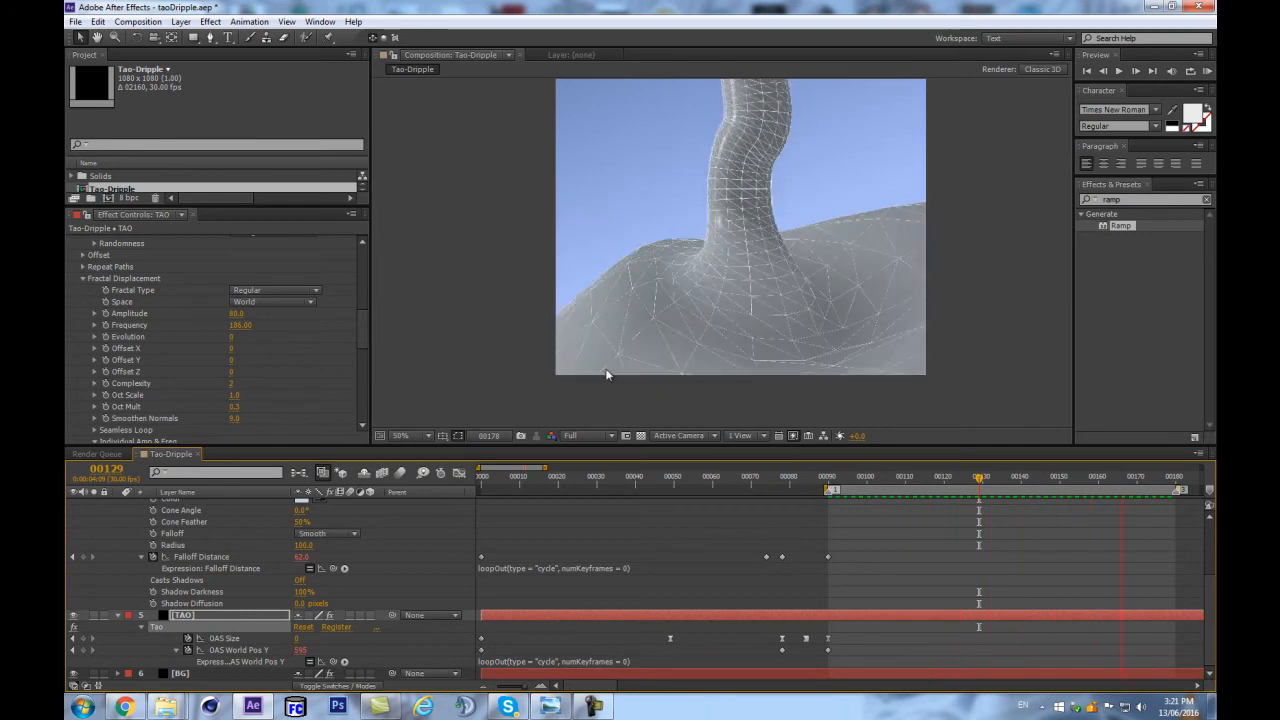
key(space)
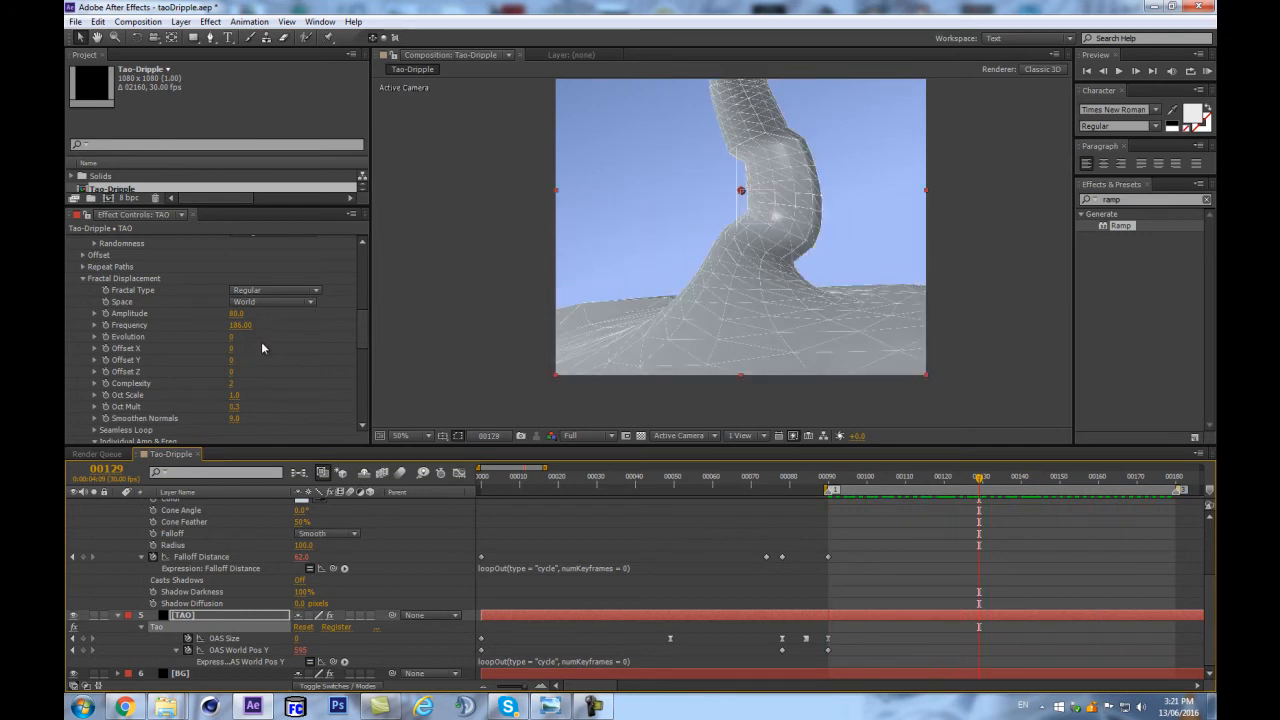
Step: Turn off the wireframe Second Pass in the Tao effect's rendering settings and preview the smooth surface
drag(361, 323, 361, 398)
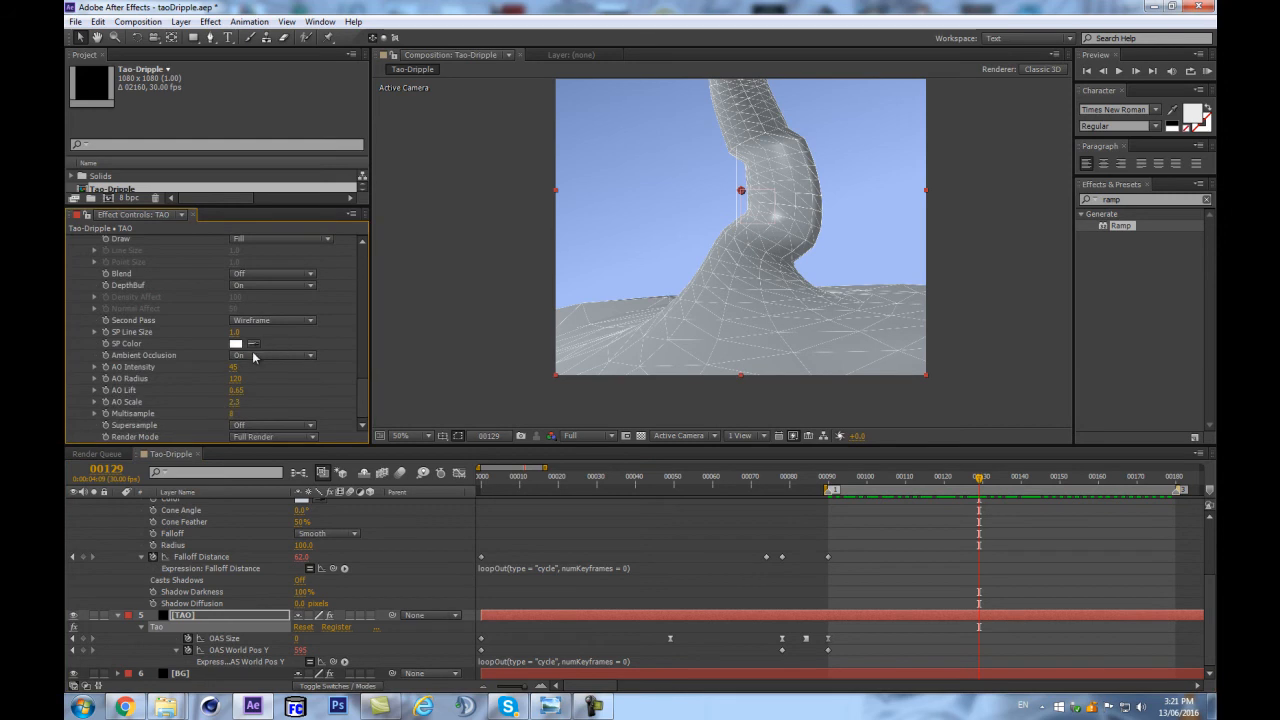
click(268, 355)
click(273, 341)
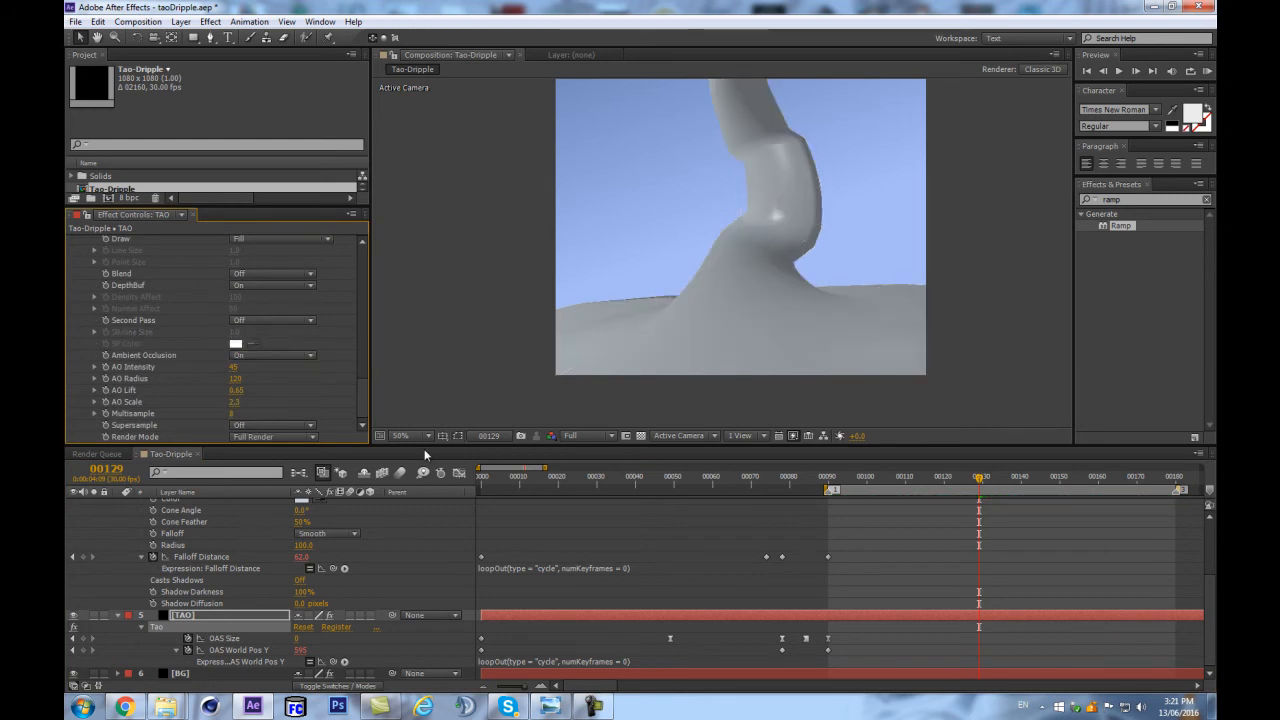
click(222, 580)
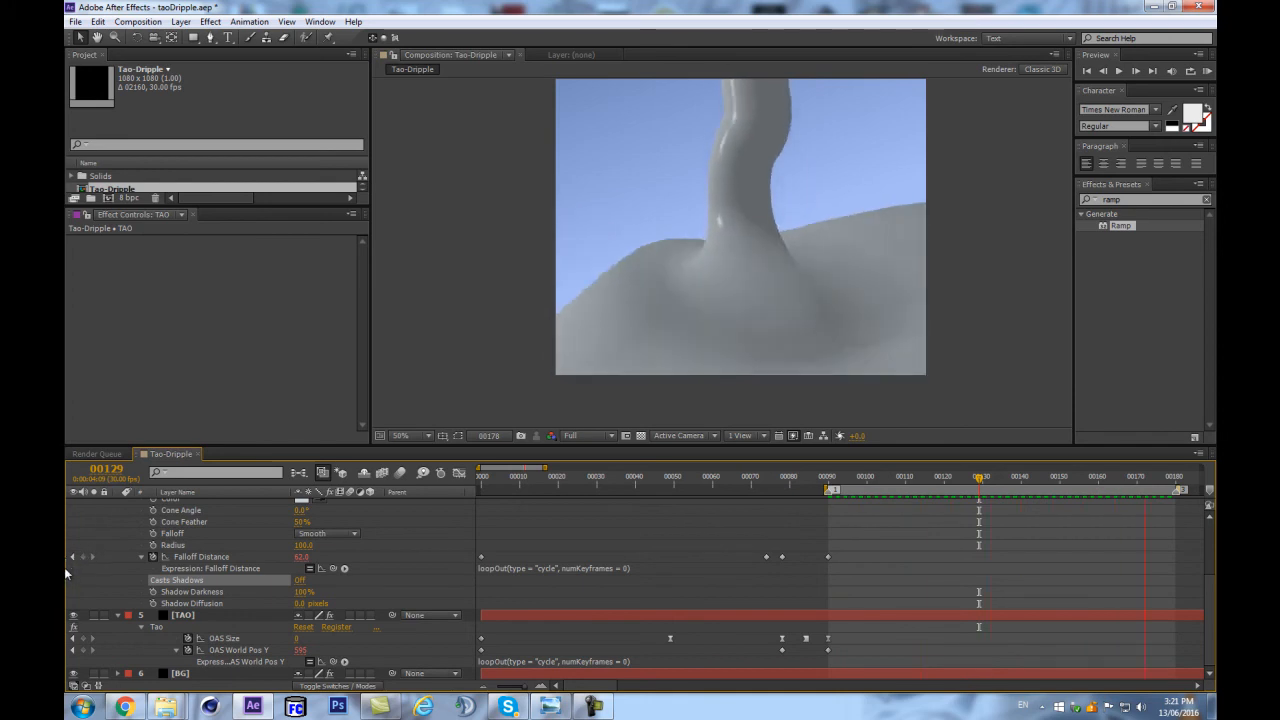
Step: Apply Easy Ease Out to the middle OAS World Pos Y keyframe of the TAO solid and show its curve in the Graph Editor
drag(795, 484, 830, 482)
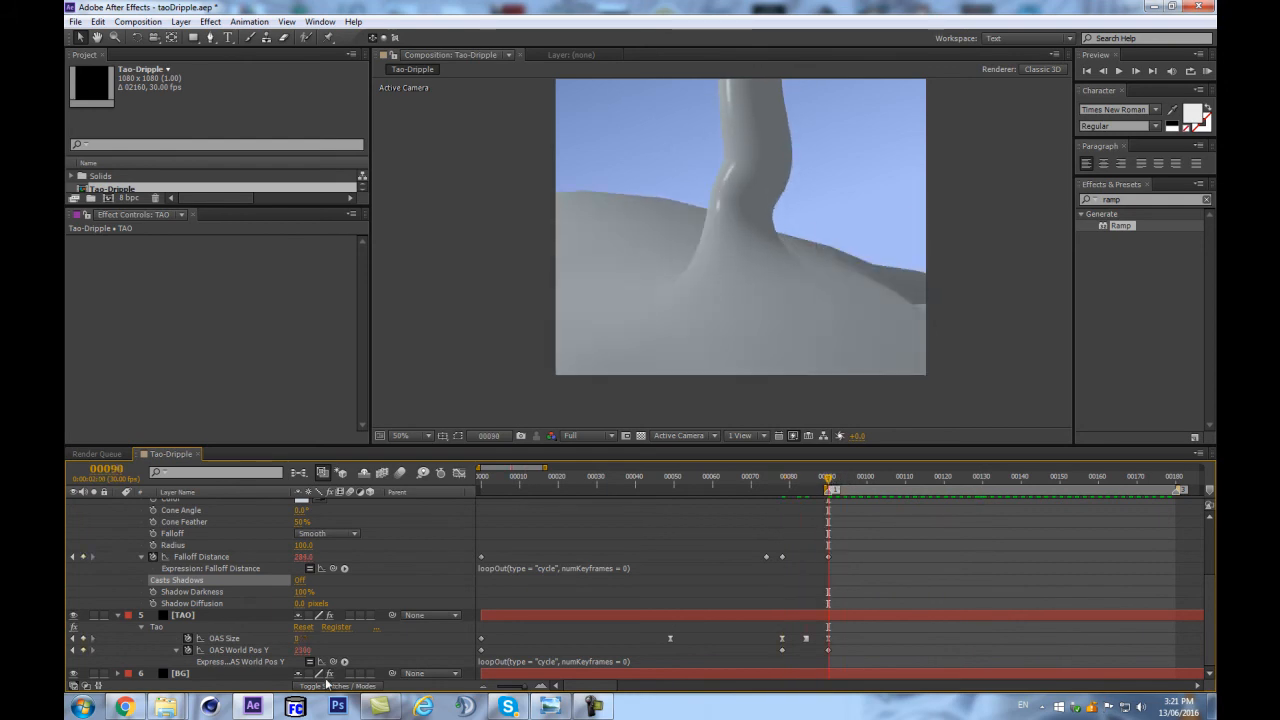
drag(764, 646, 786, 654)
right_click(782, 650)
click(866, 654)
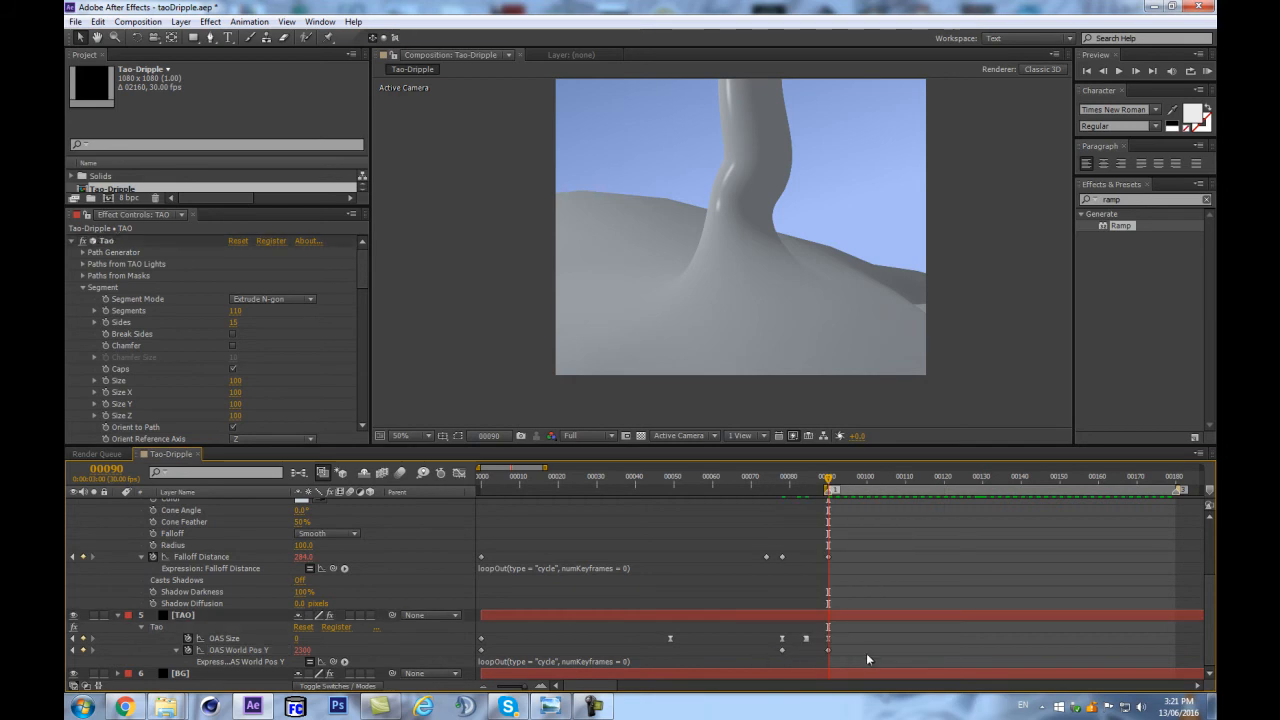
right_click(781, 649)
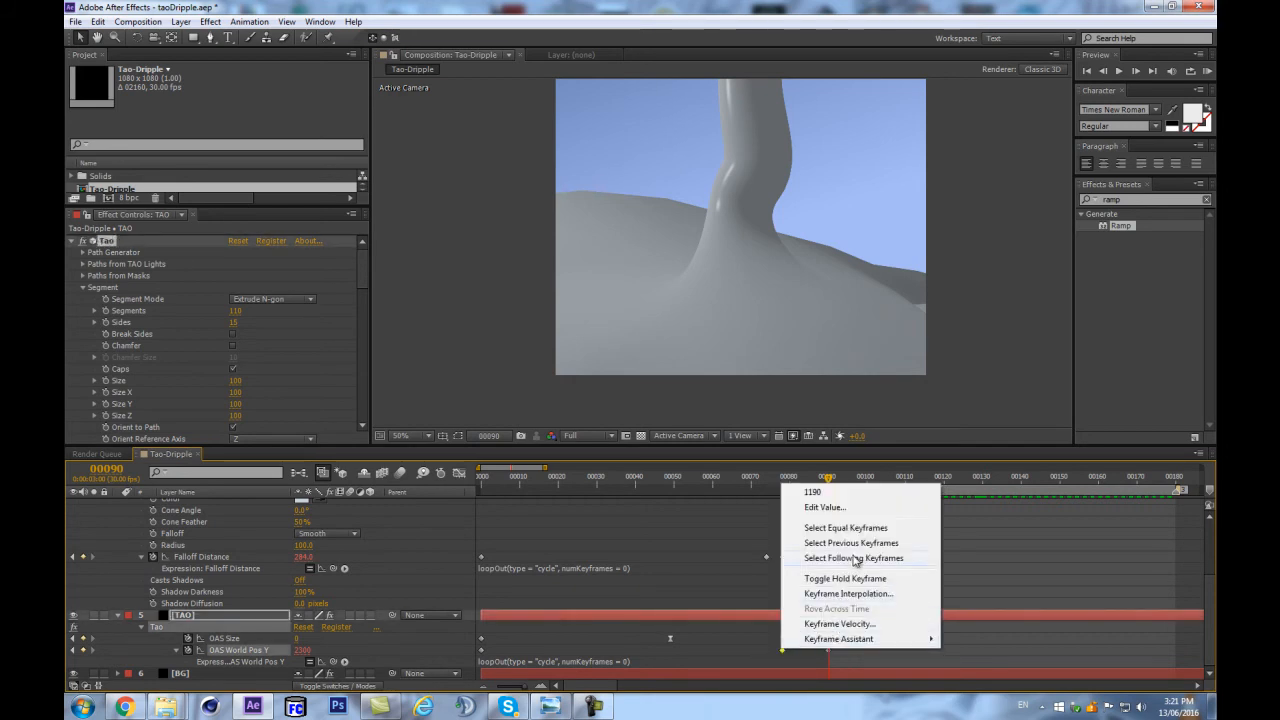
mouse_move(843, 640)
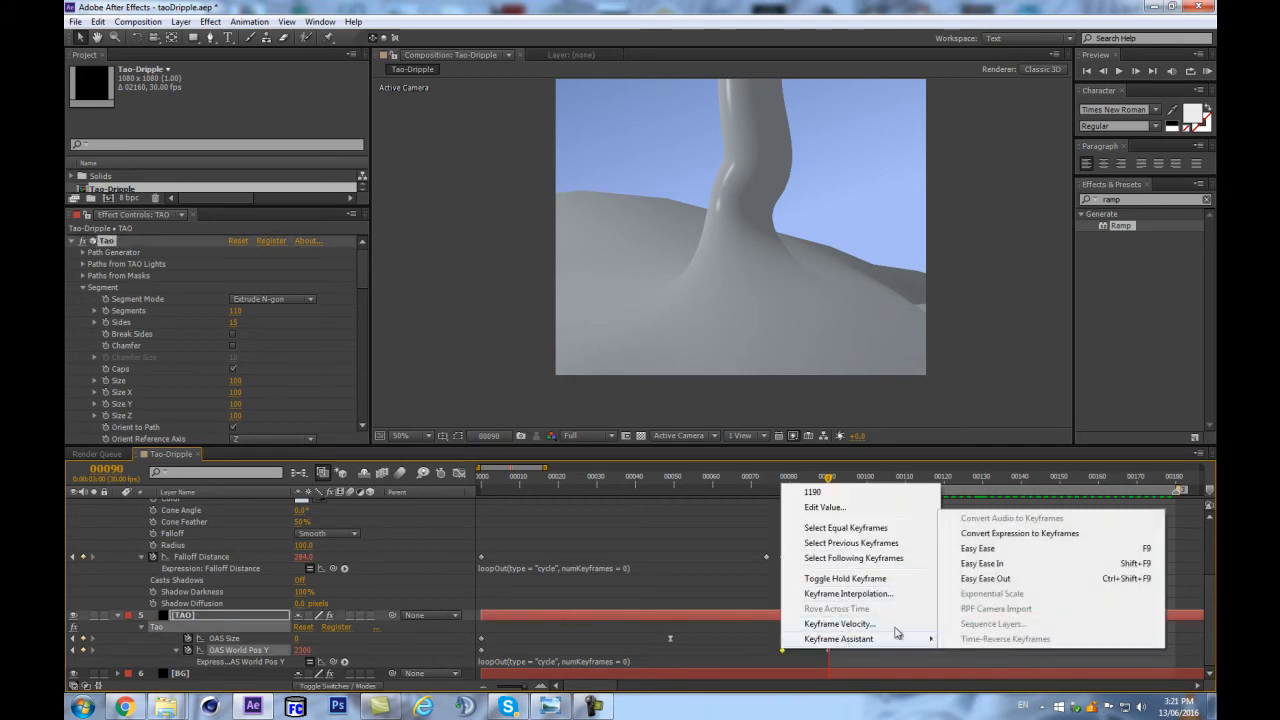
click(1016, 579)
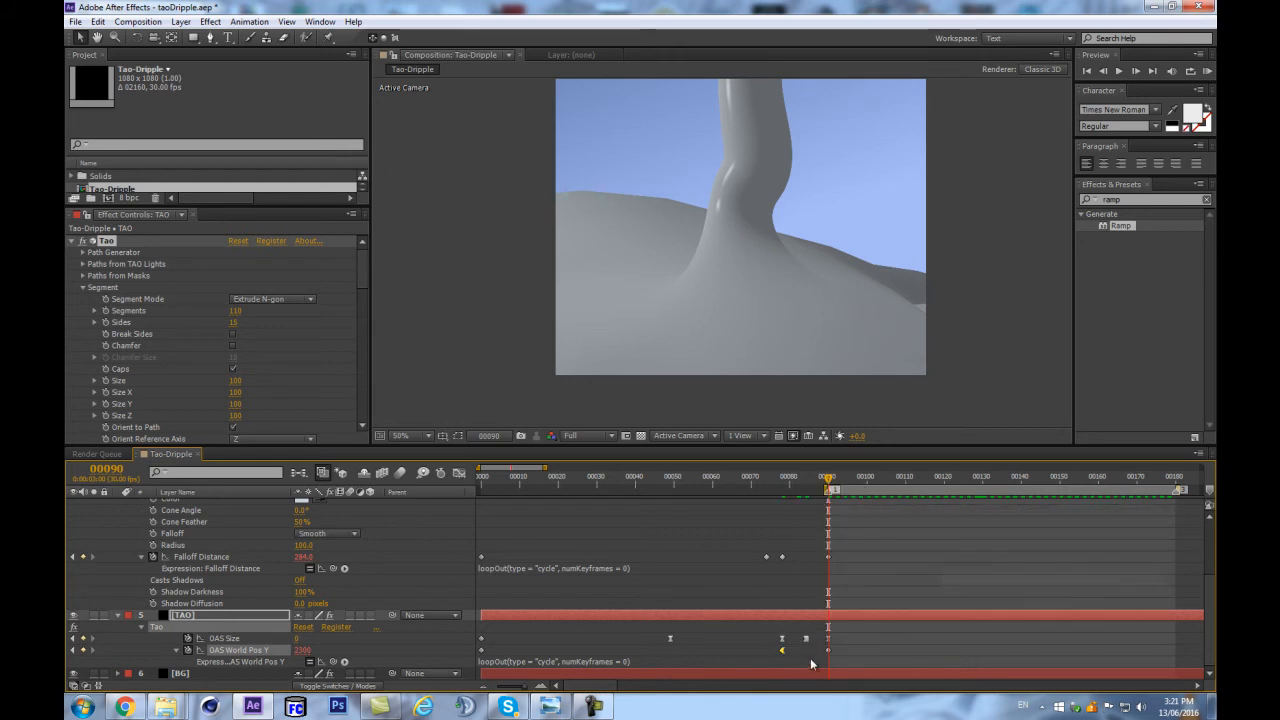
click(460, 476)
Step: Try applying Easy Ease to the last two OAS World Pos Y keyframes together and undo it
drag(800, 578, 831, 503)
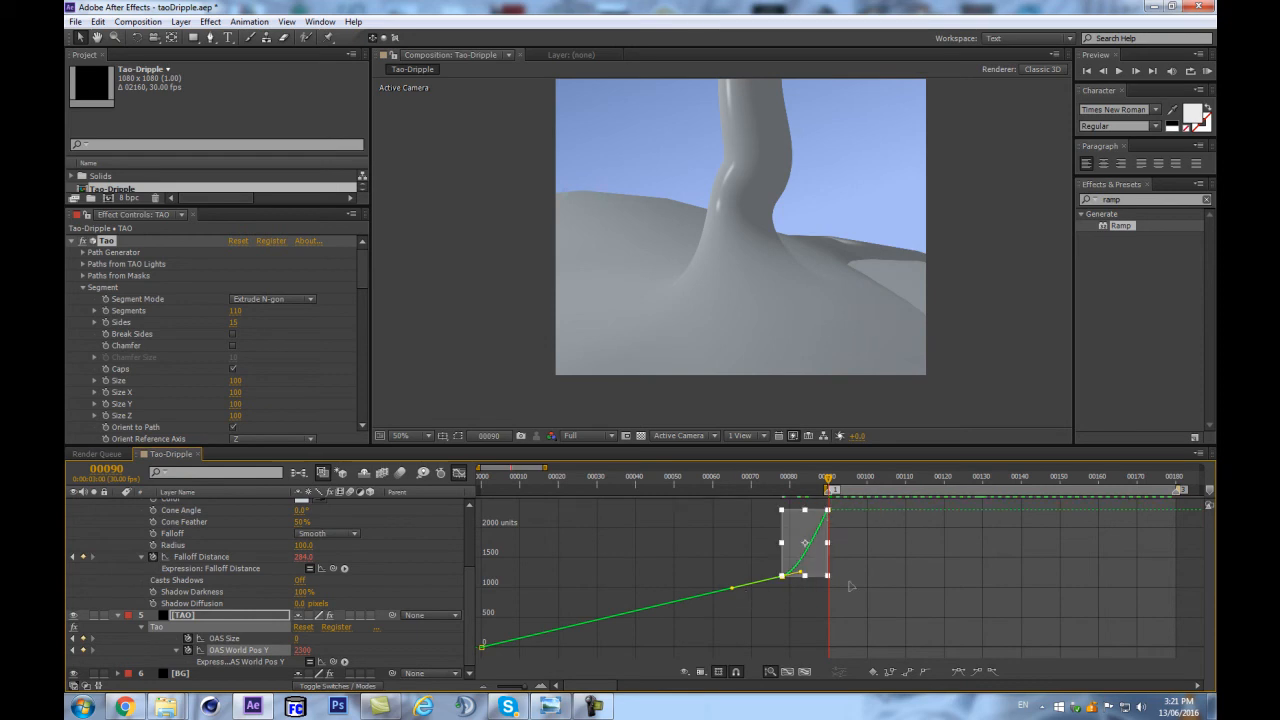
click(959, 671)
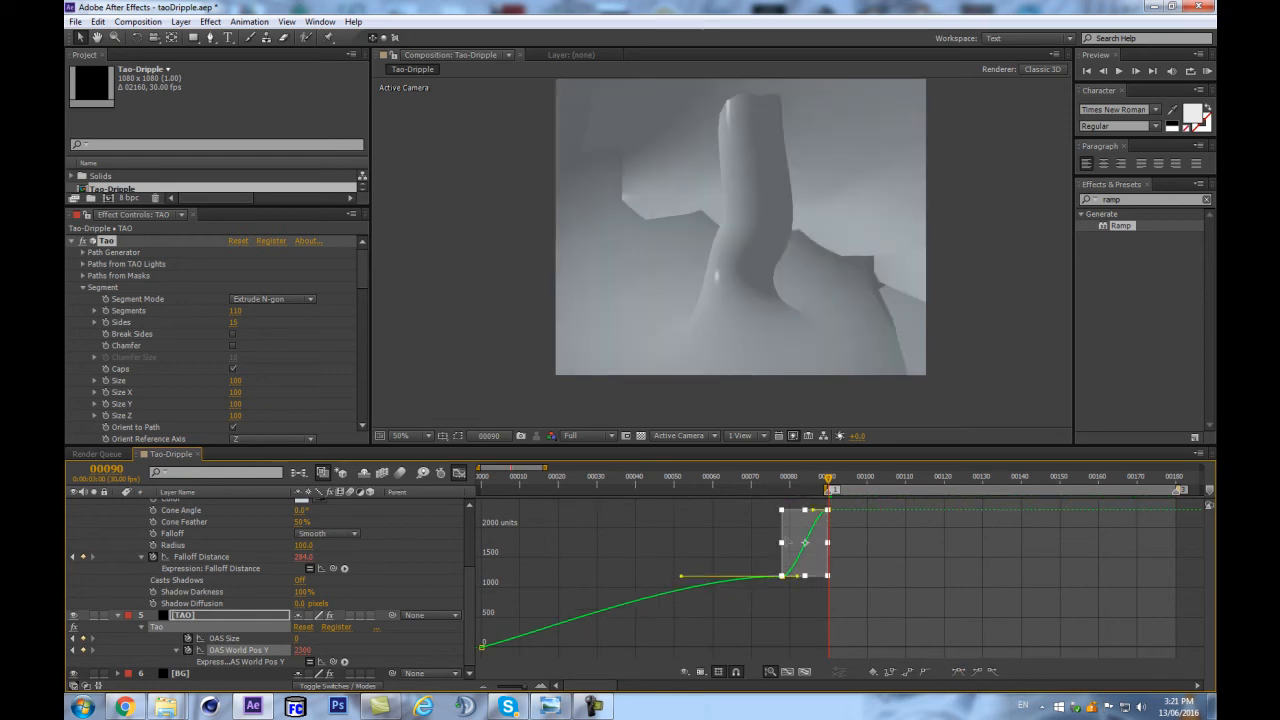
key(ctrl+z)
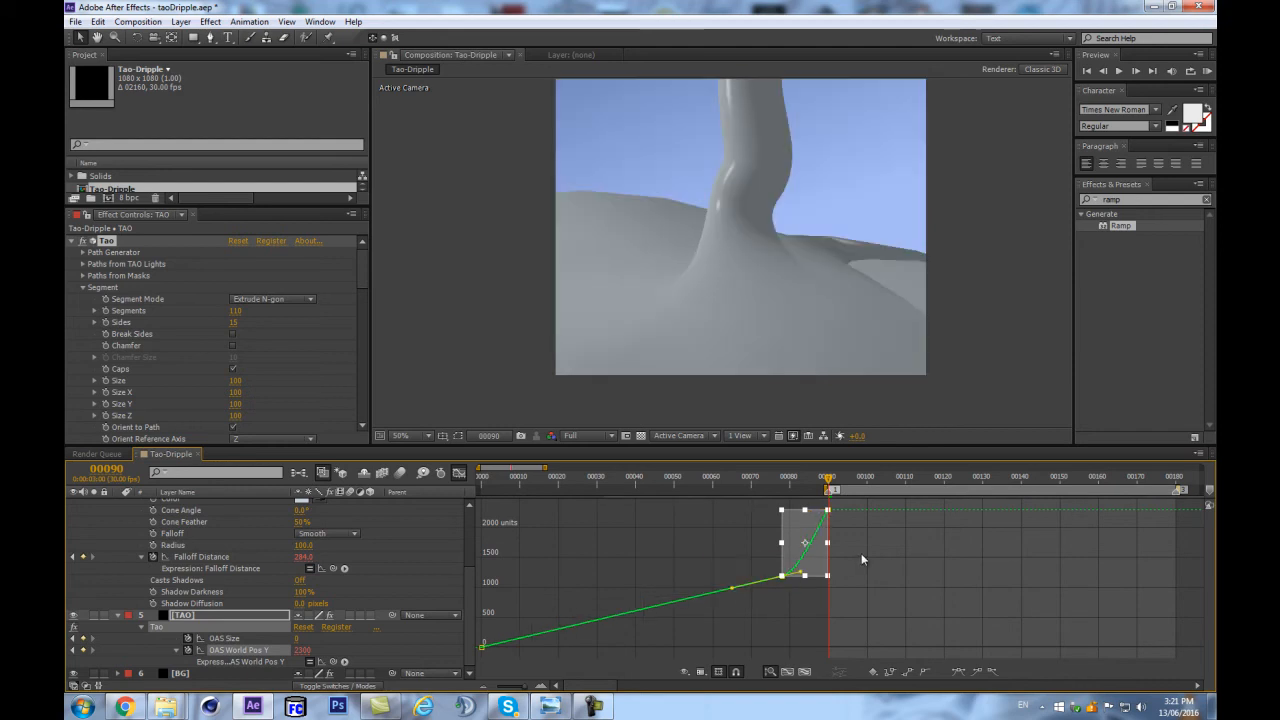
Step: Apply Easy Ease to only the last OAS World Pos Y keyframe, at frame 90
click(849, 538)
drag(789, 500, 860, 587)
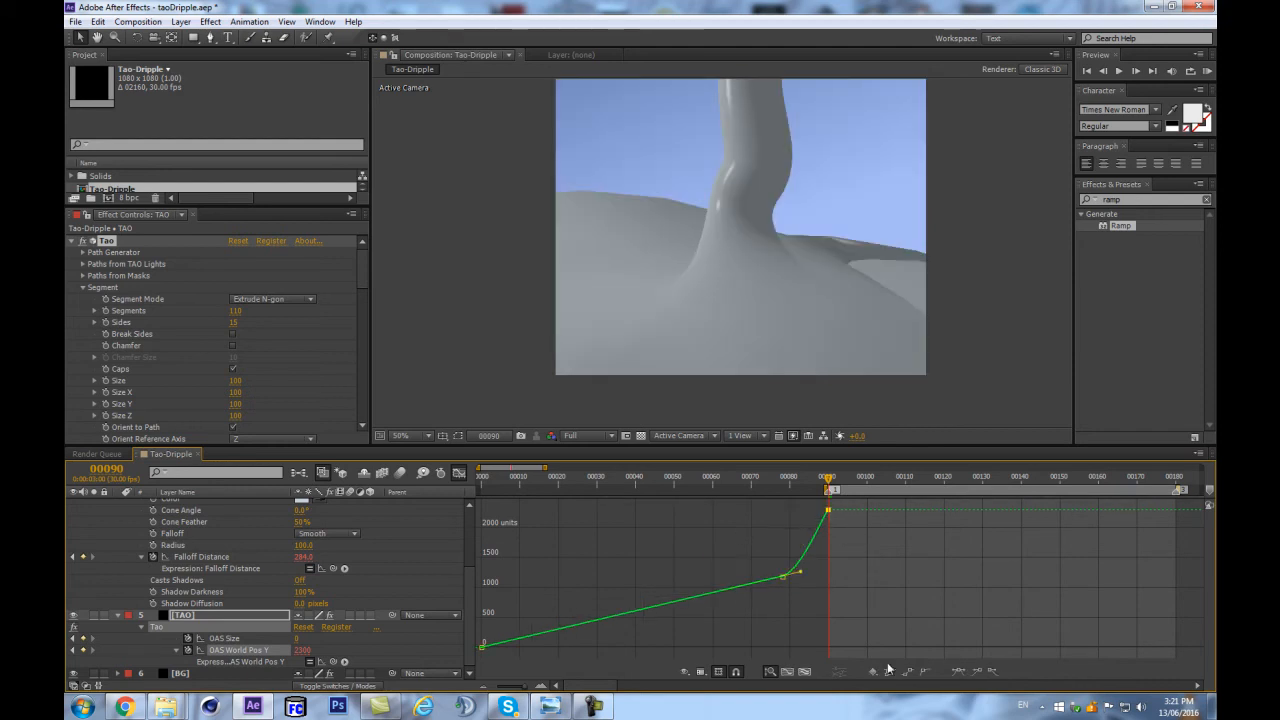
click(957, 671)
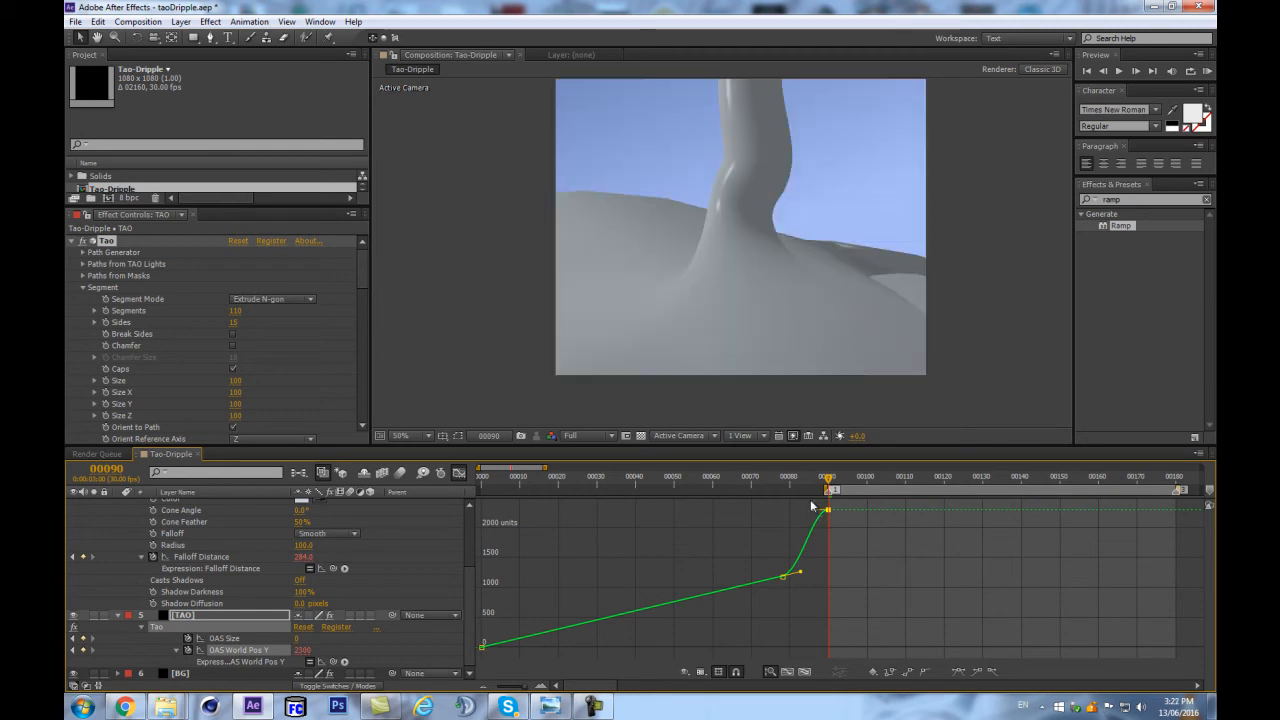
Step: Try a steeper outgoing handle on the frame 78 OAS World Pos Y keyframe for a faster initial rise, and scrub through the motion
click(784, 577)
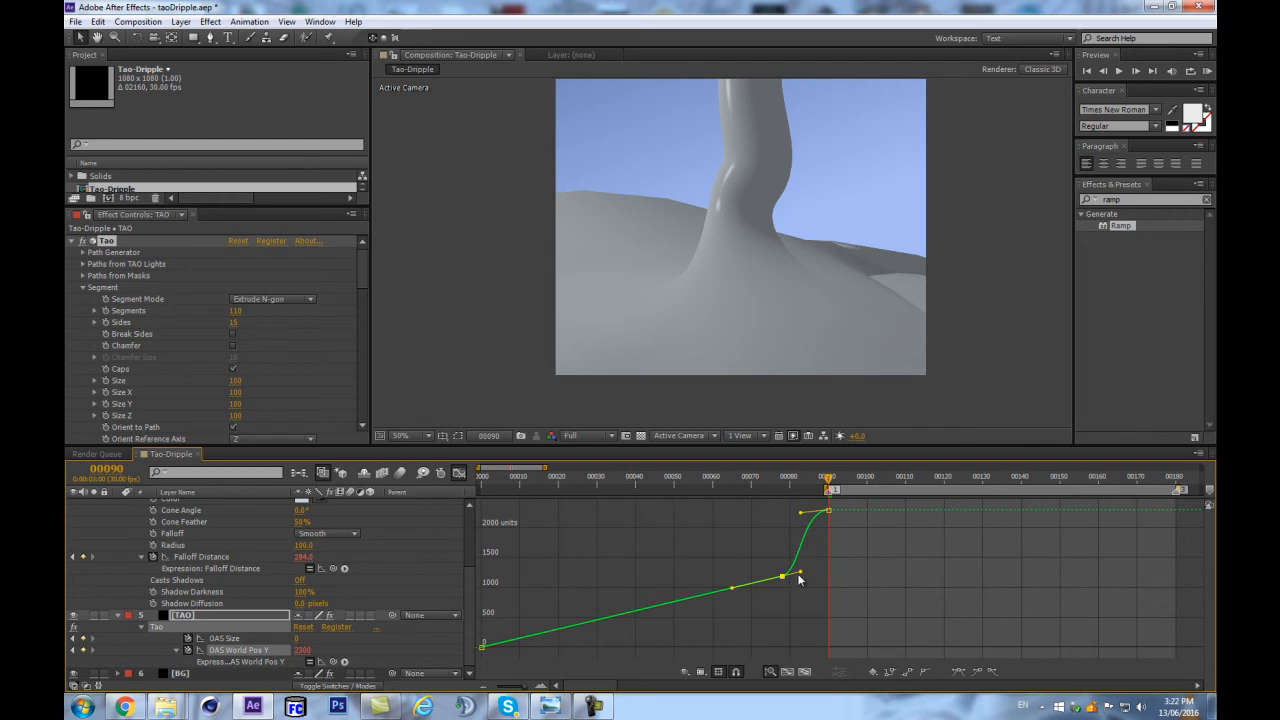
drag(790, 572, 788, 560)
click(722, 548)
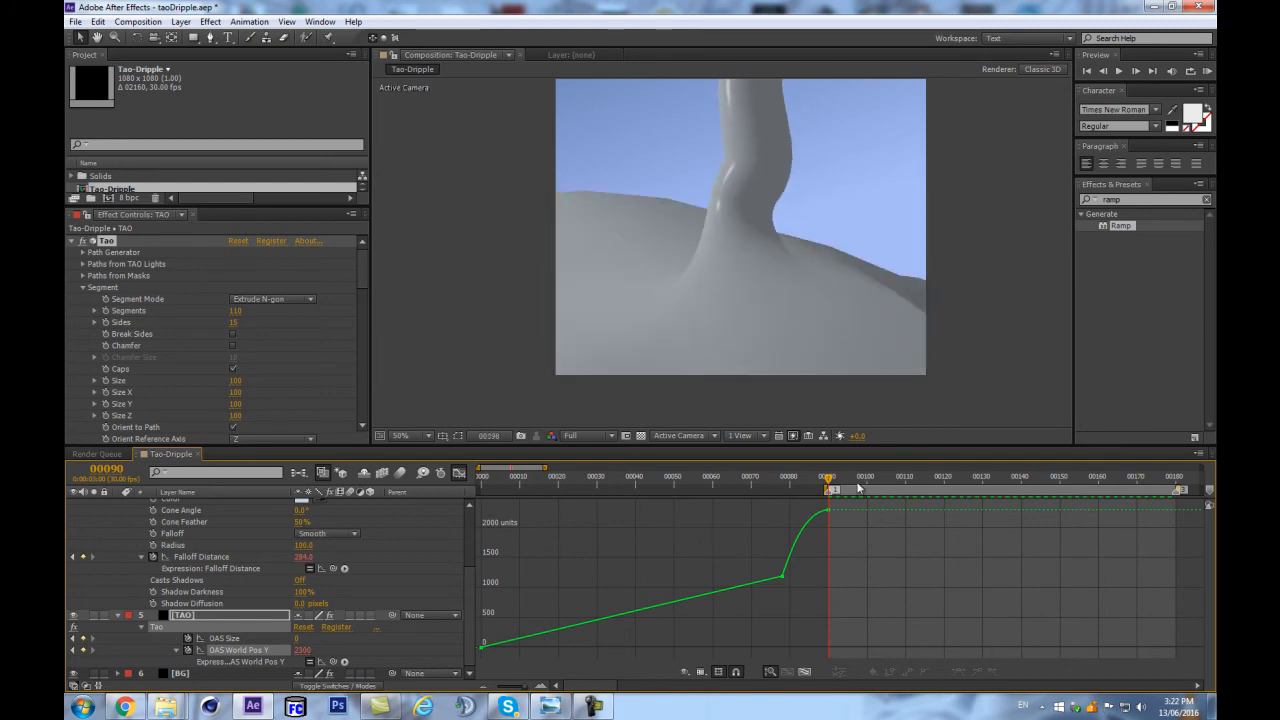
drag(855, 481, 1068, 482)
Step: Reshape the OAS World Pos Y curve between frames 78 and 90 so it accelerates into the last keyframe, and scrub through the result
click(783, 576)
drag(787, 560, 815, 563)
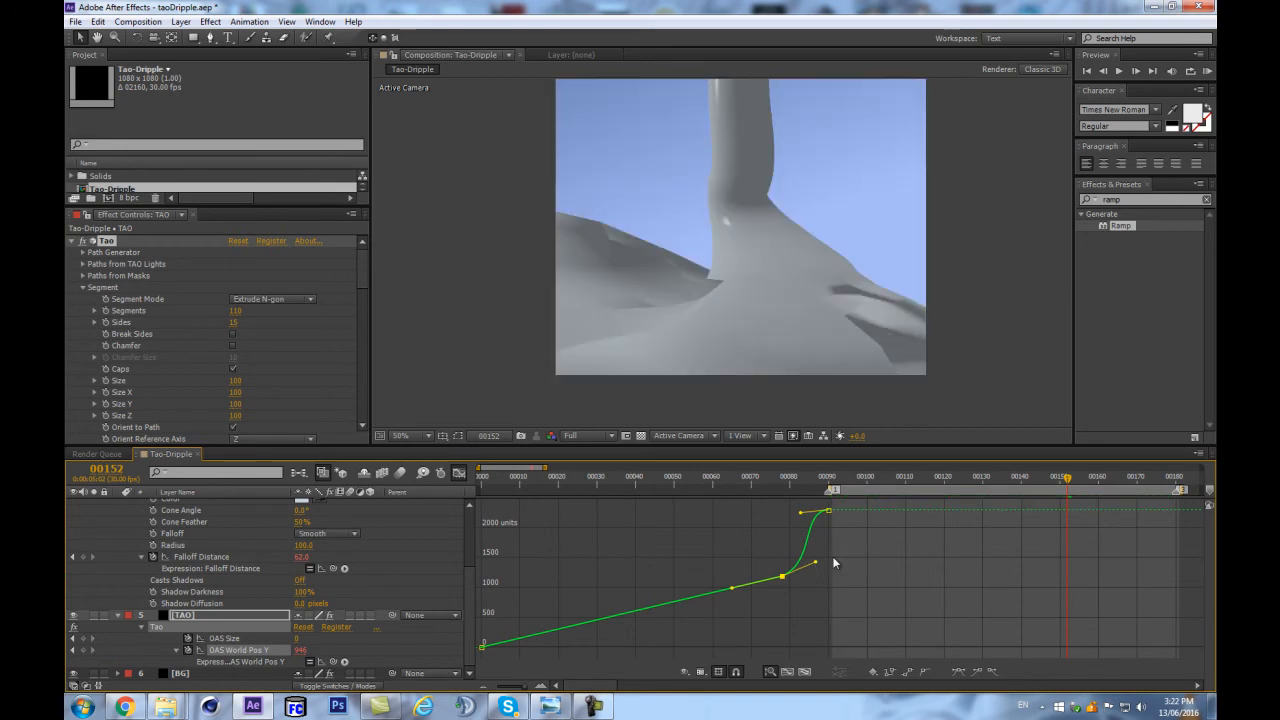
drag(814, 520, 821, 521)
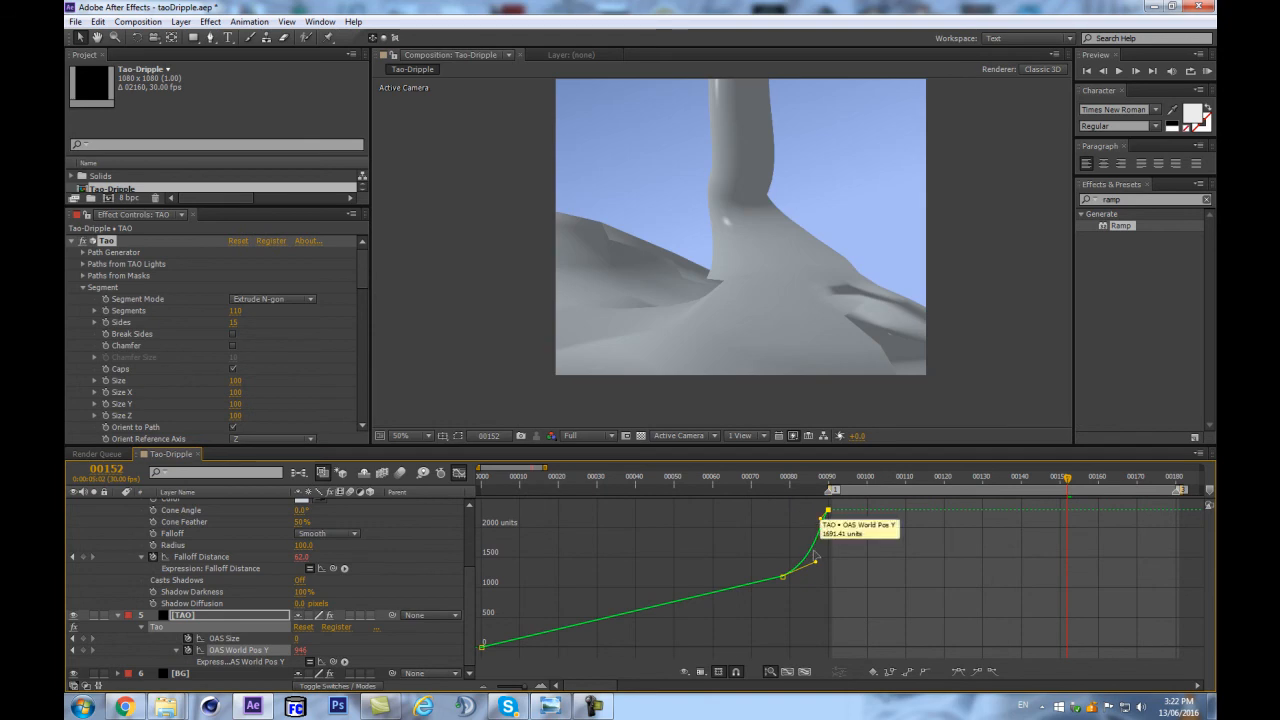
drag(816, 562, 792, 547)
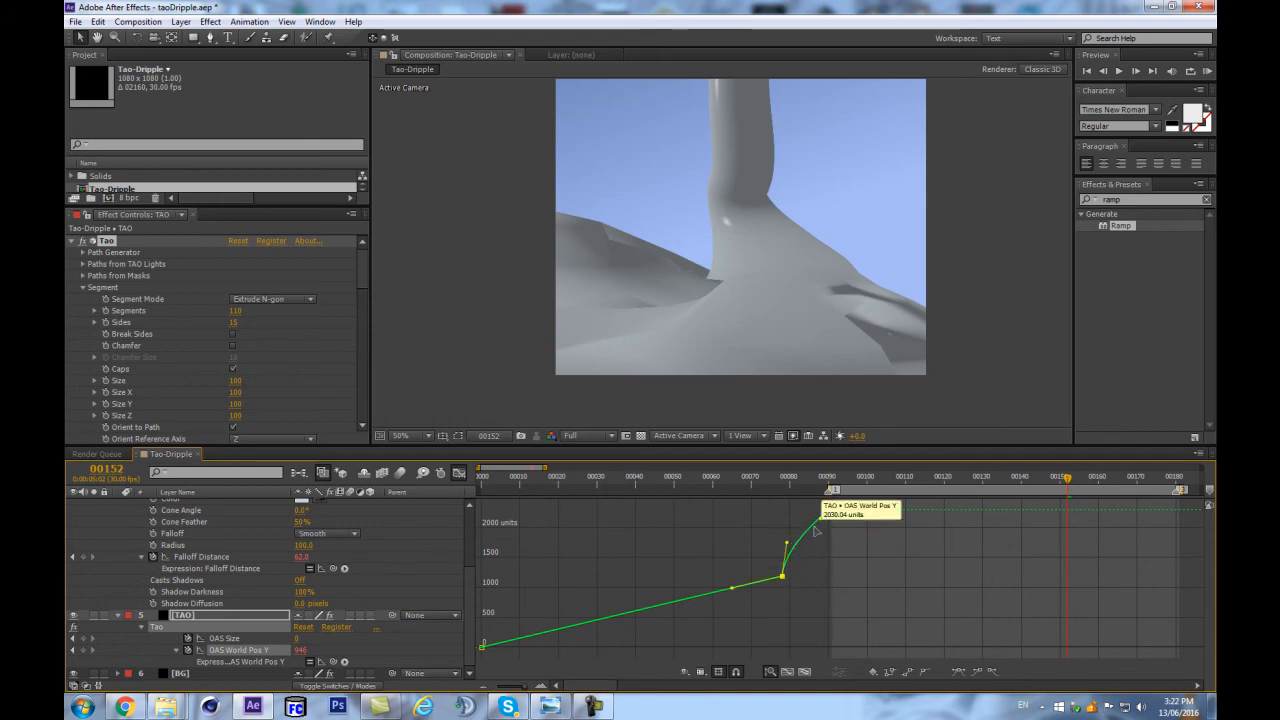
drag(787, 543, 811, 543)
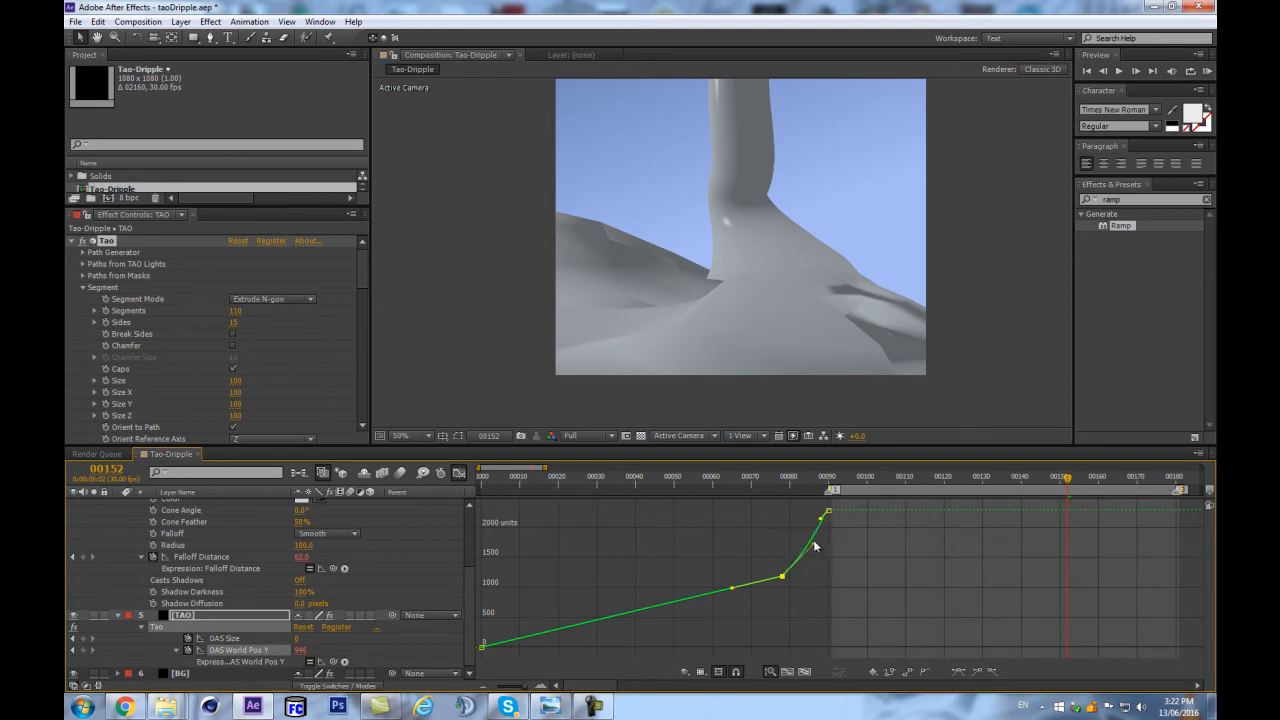
click(827, 513)
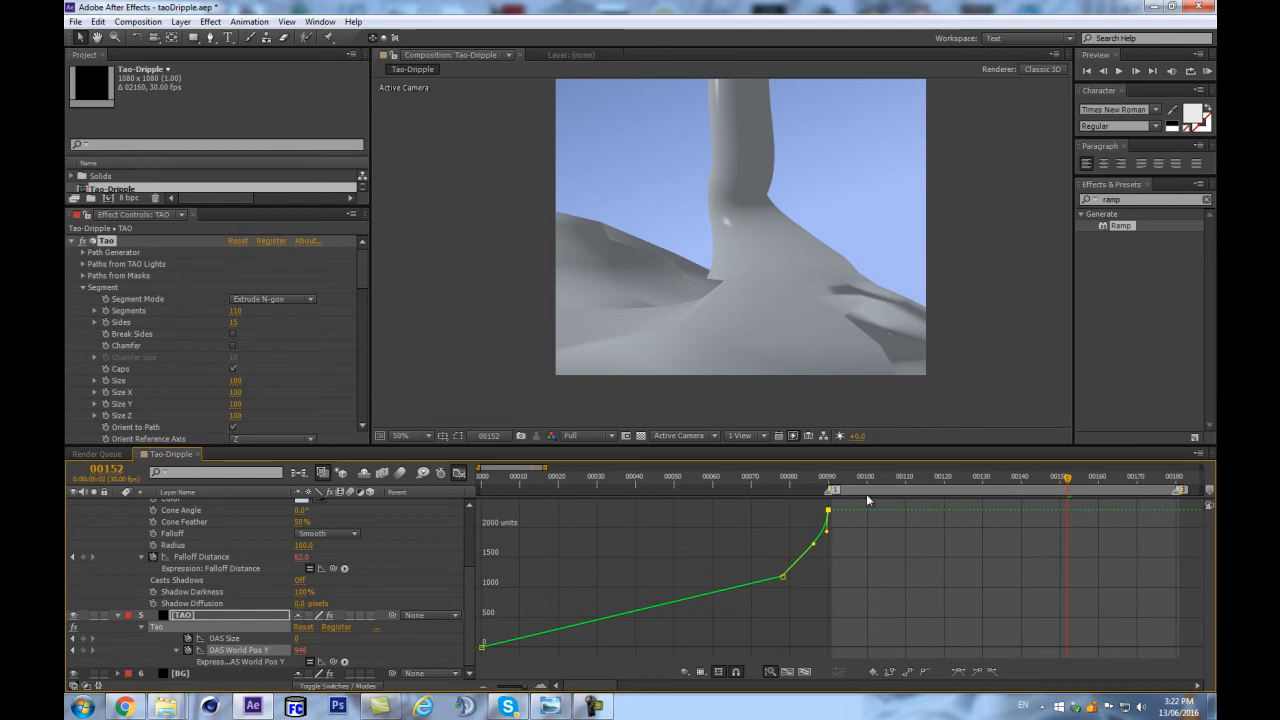
drag(922, 481, 1034, 508)
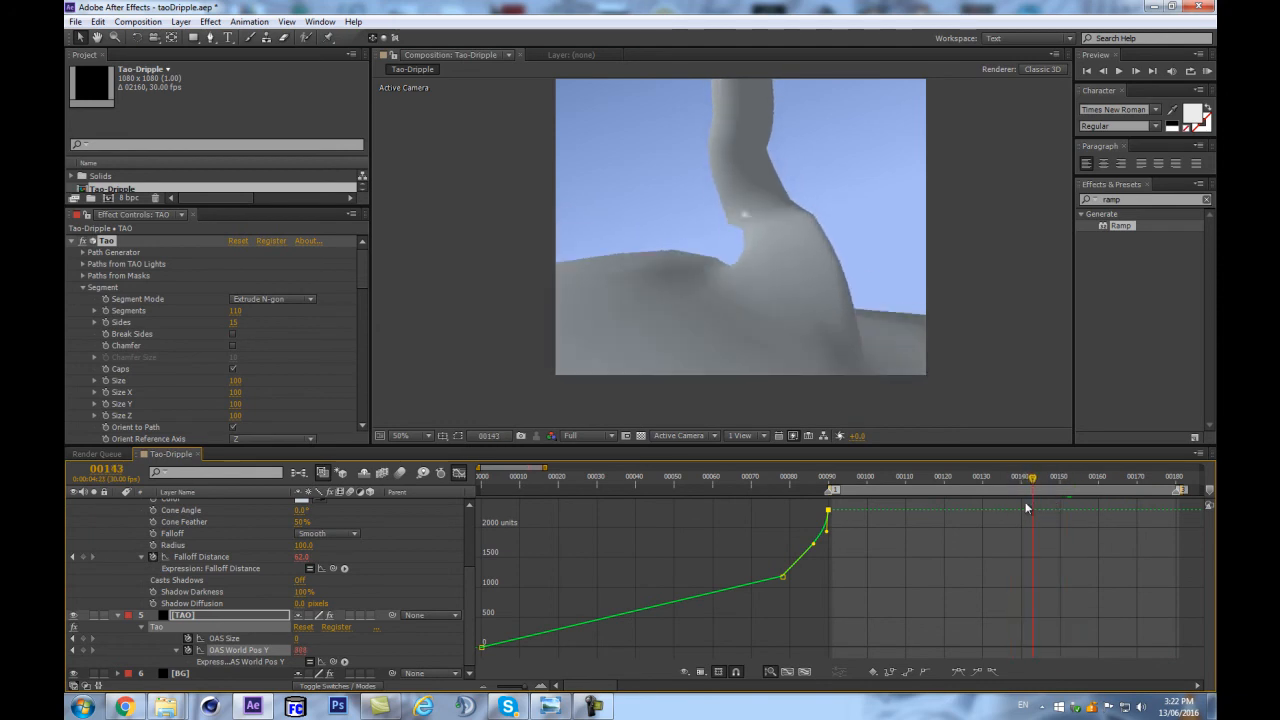
Step: Set the Tao effect's Fractal Displacement Evolution to 1872, then close the Graph Editor and preview the loop
scroll(232, 381, down, 10)
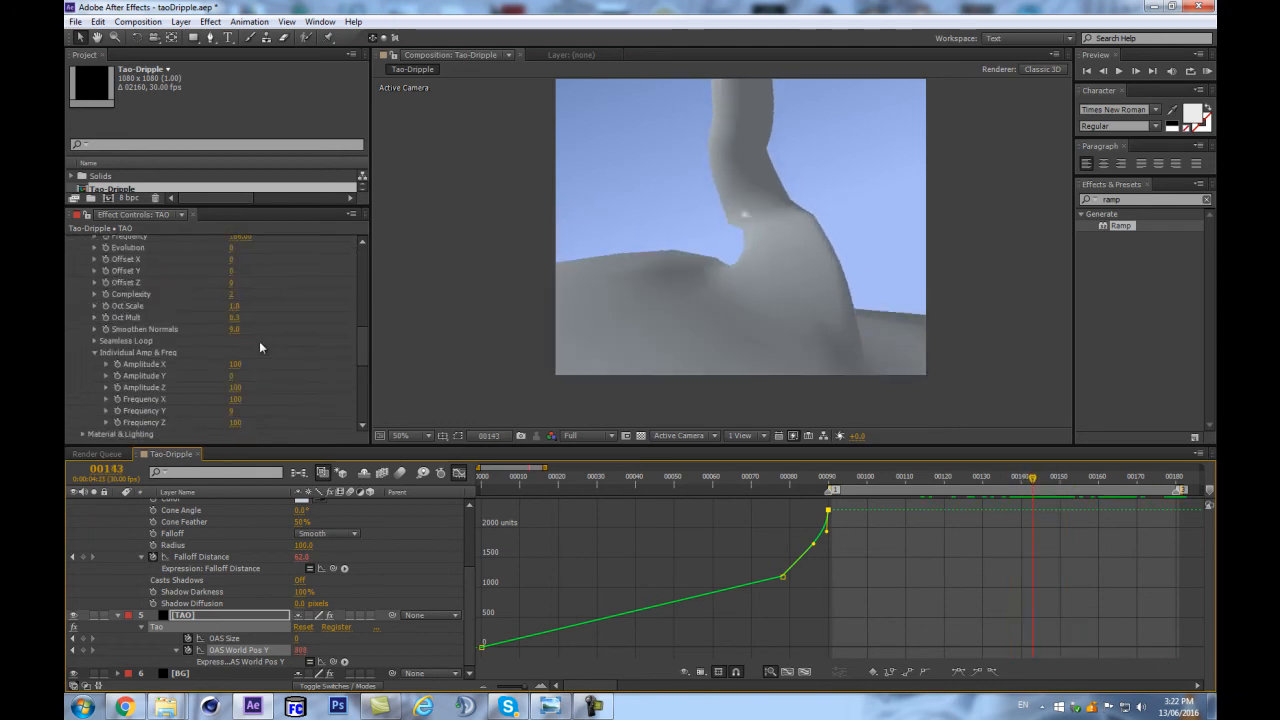
scroll(238, 354, up, 2)
drag(232, 311, 83, 397)
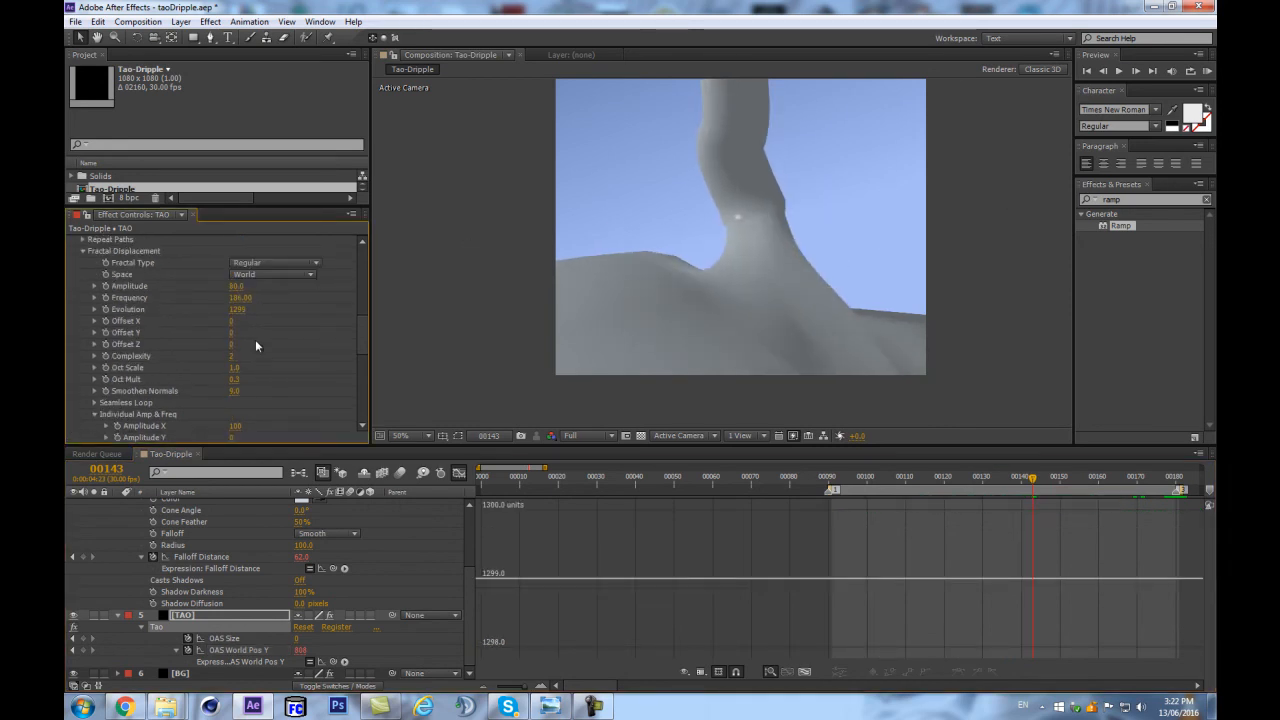
drag(285, 304, 928, 256)
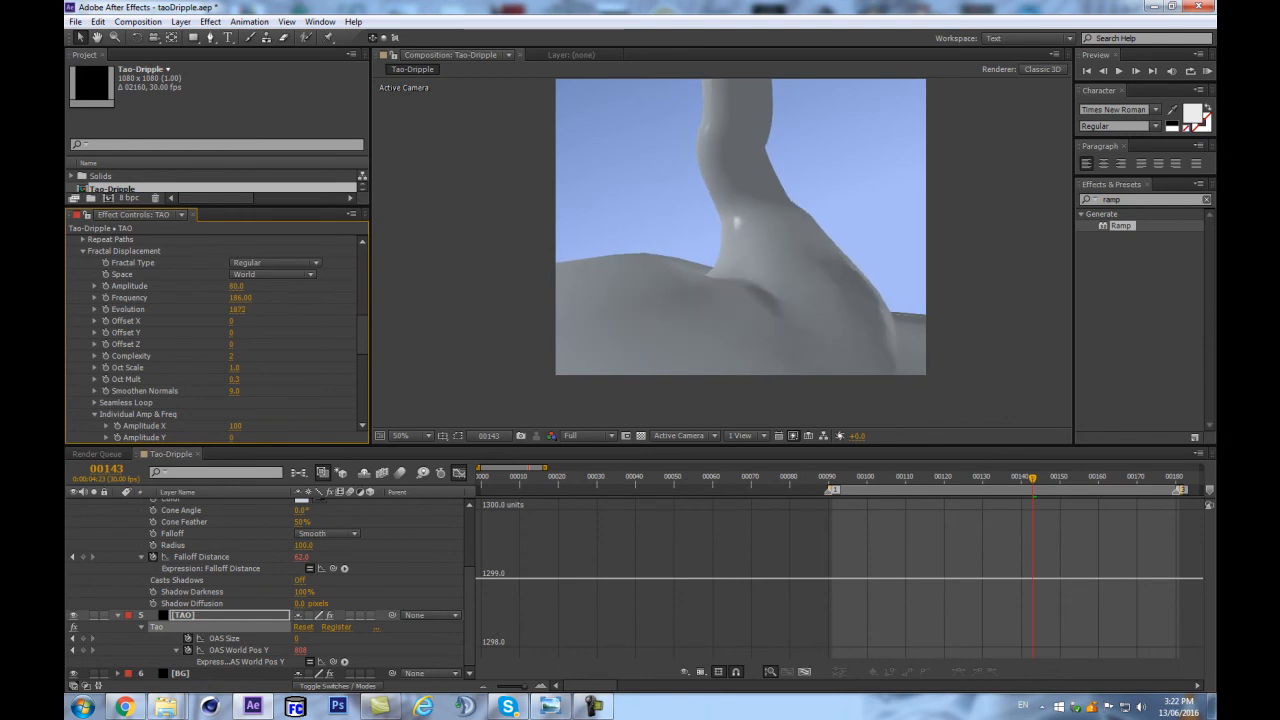
click(458, 472)
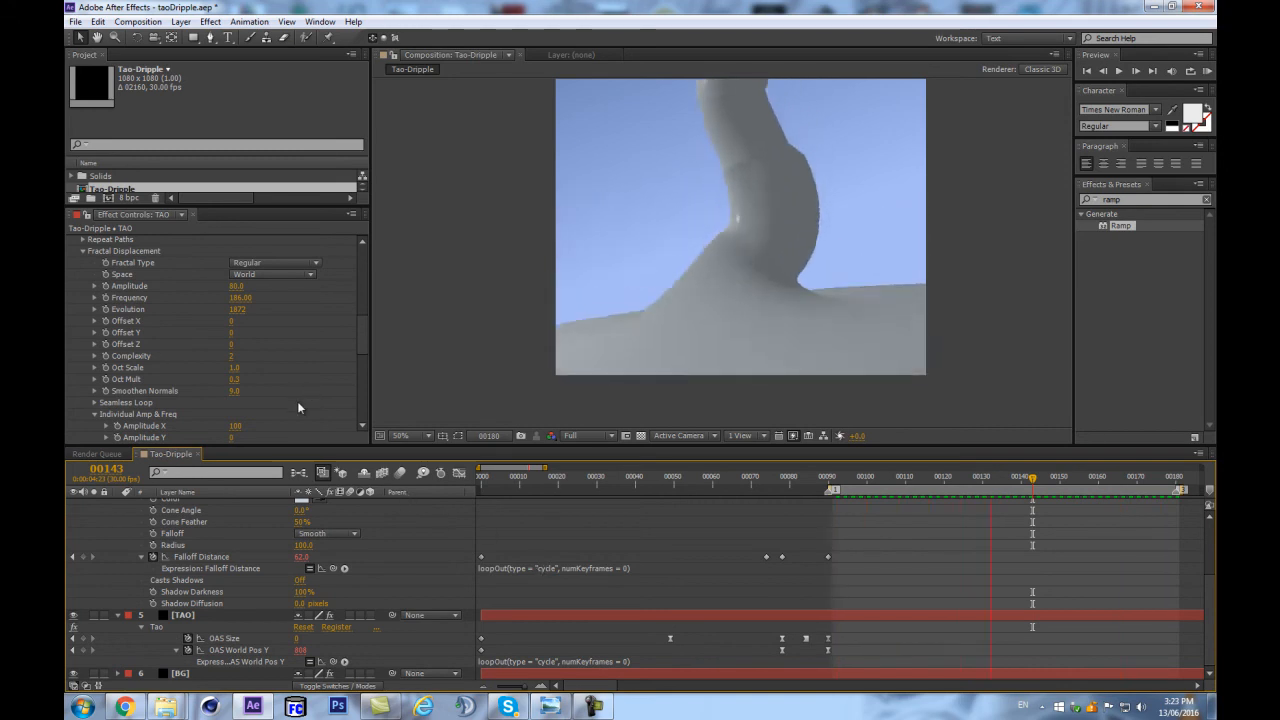
Step: Reveal the TAO light's options and add Radius keyframes of 100 at frames 59 and 90
click(781, 484)
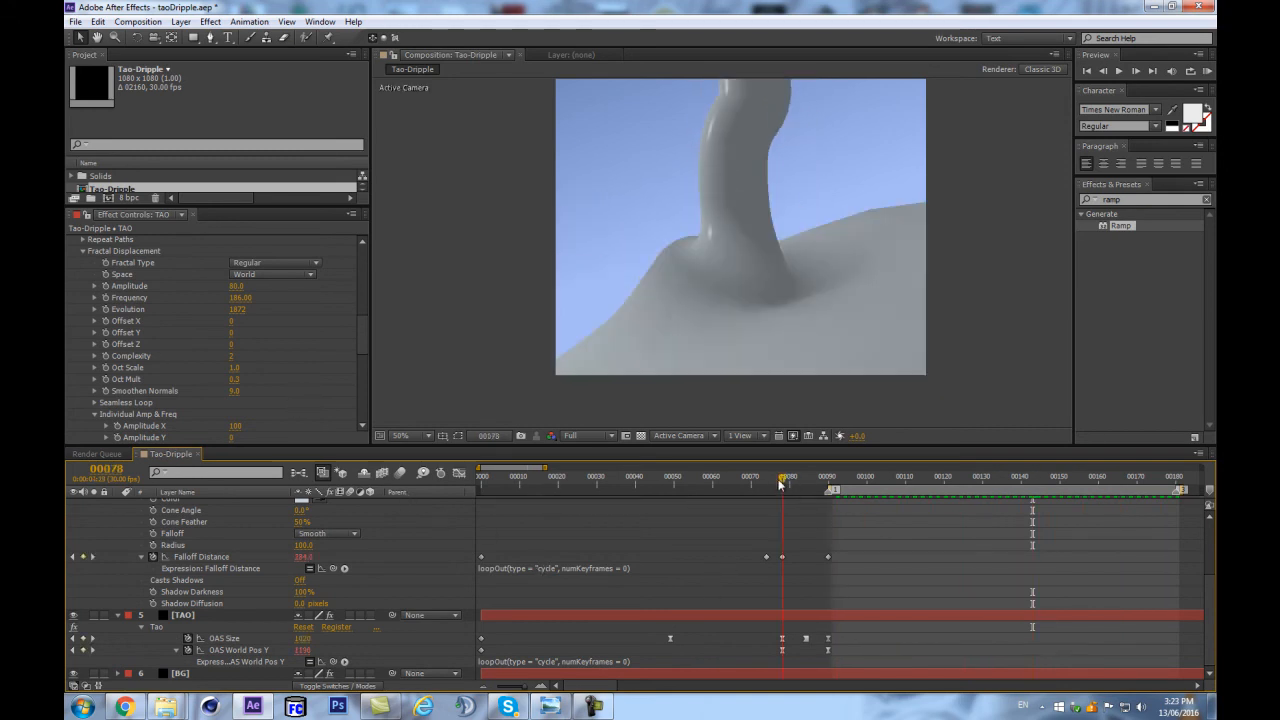
scroll(254, 568, up, 3)
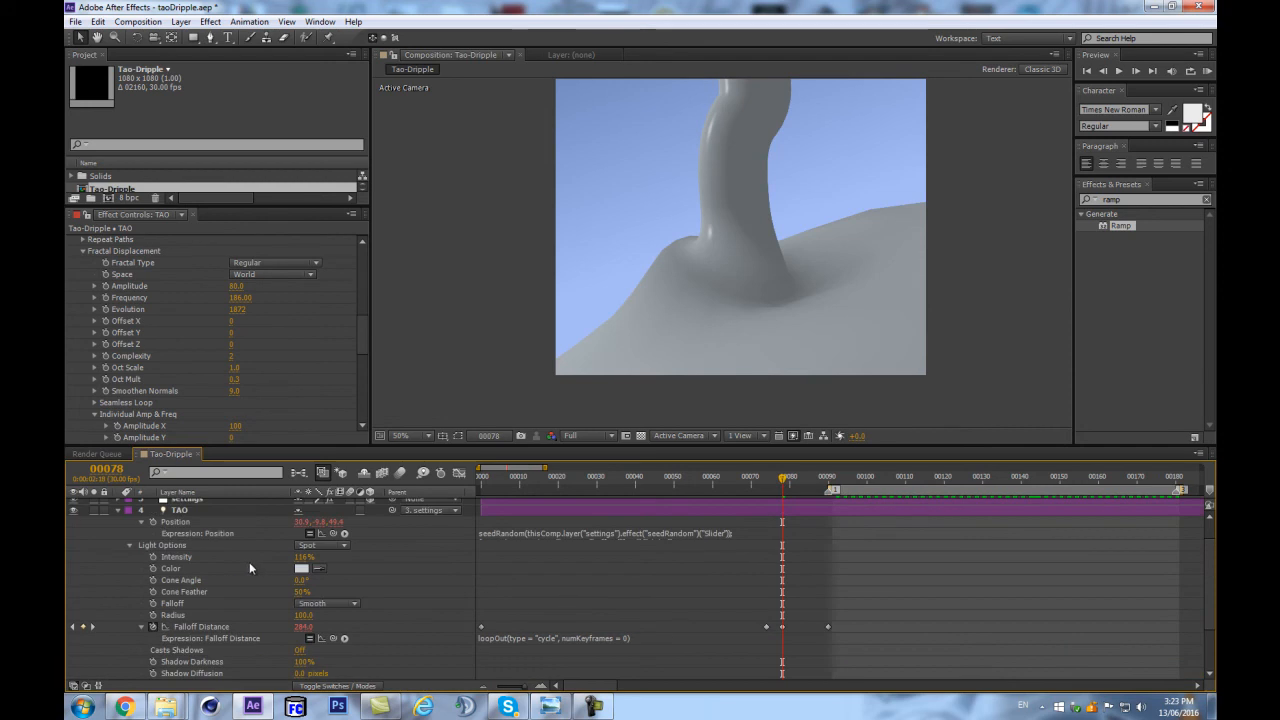
click(186, 512)
key(p)
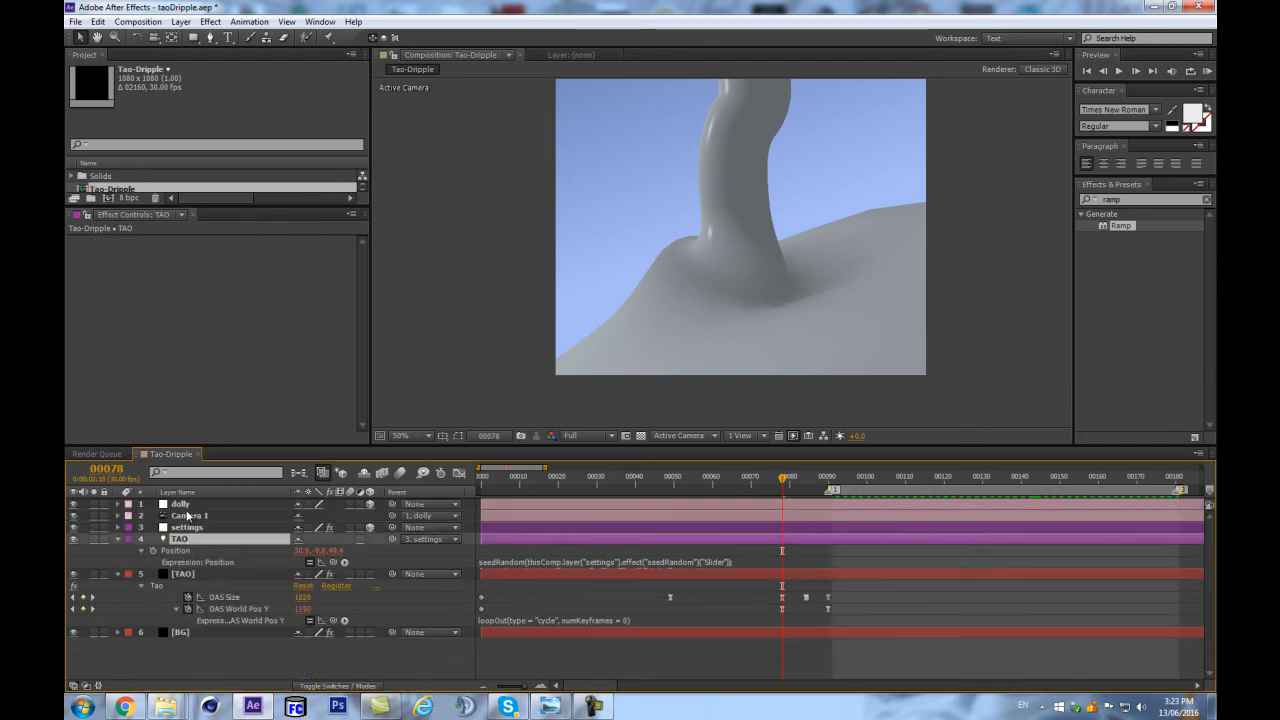
key(u)
key(u)
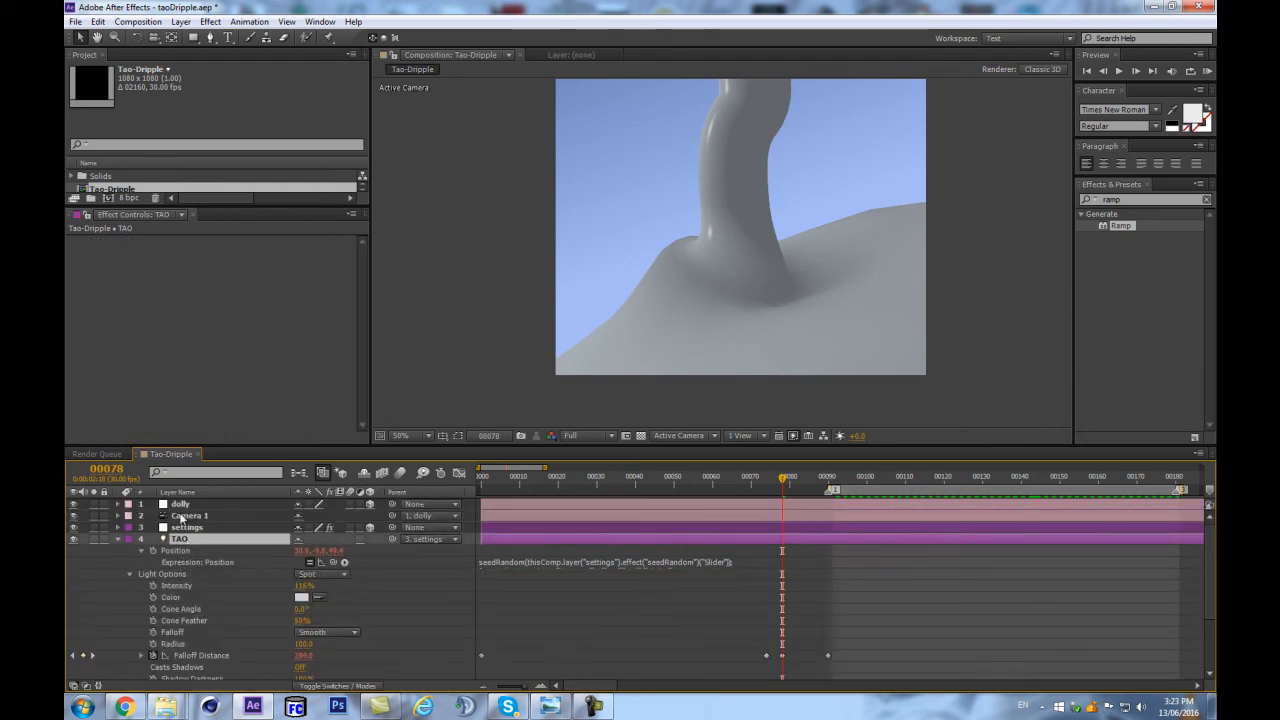
scroll(159, 585, down, 2)
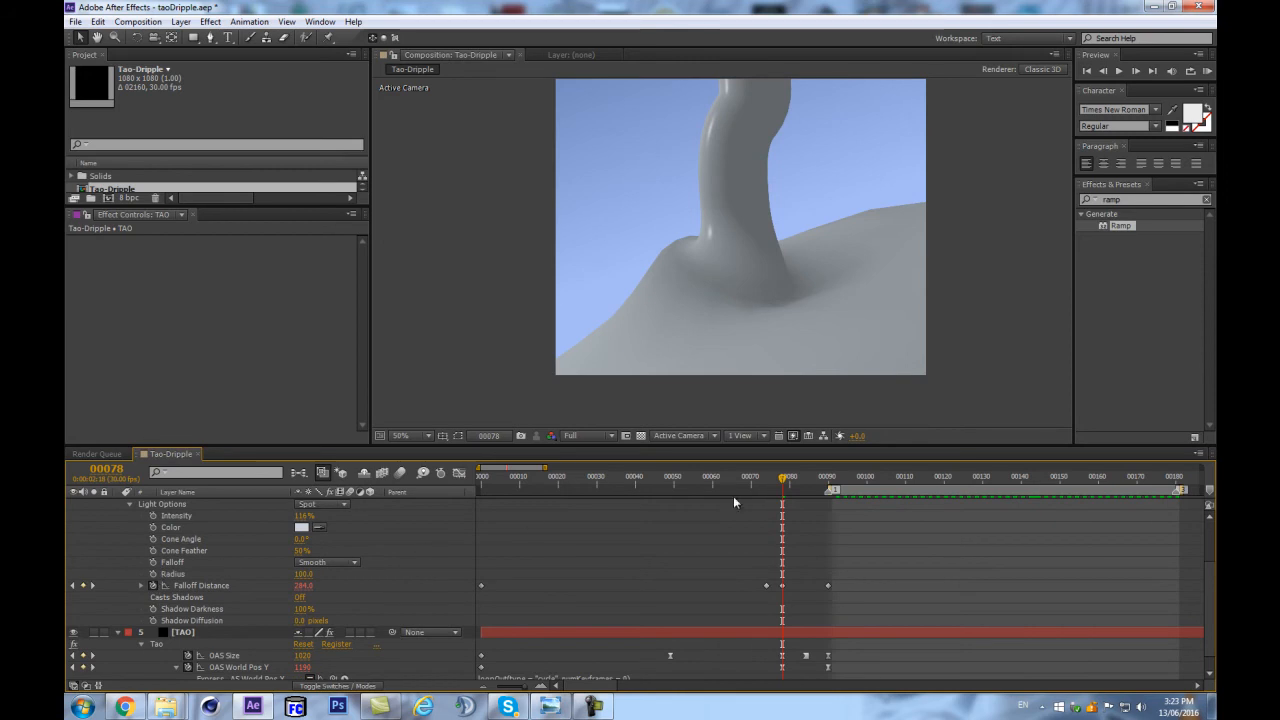
drag(778, 486, 696, 507)
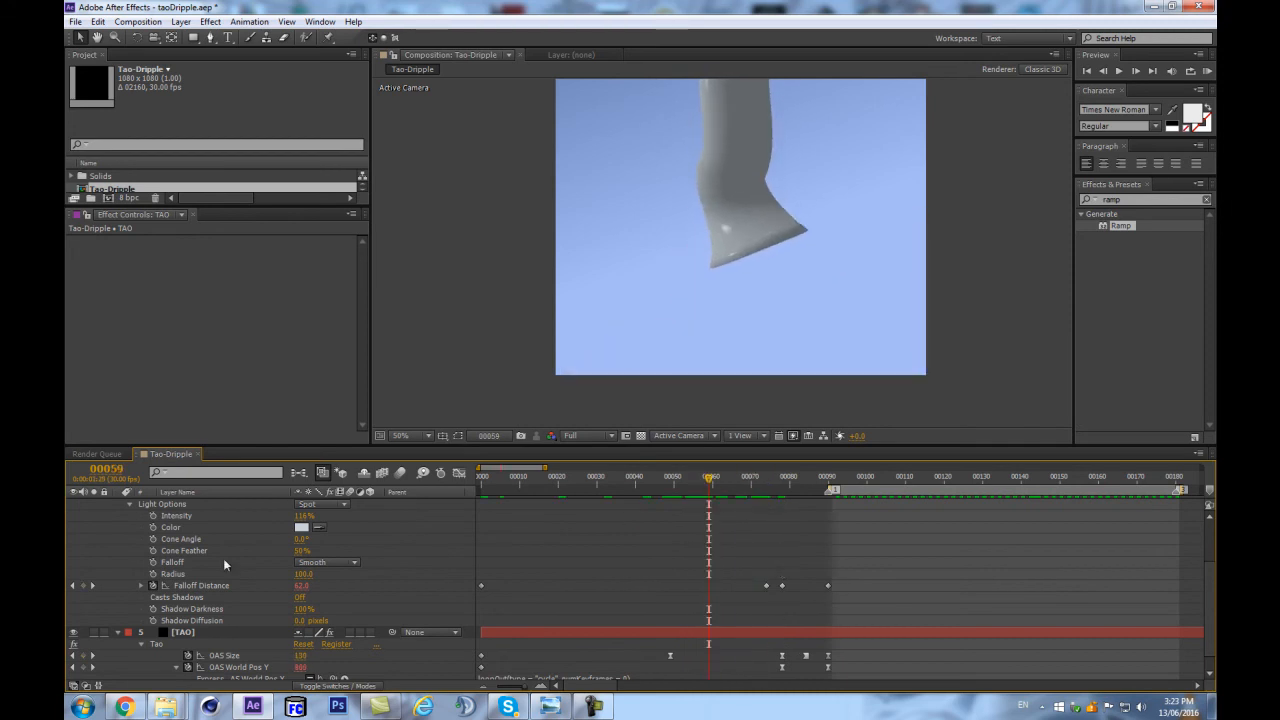
click(152, 574)
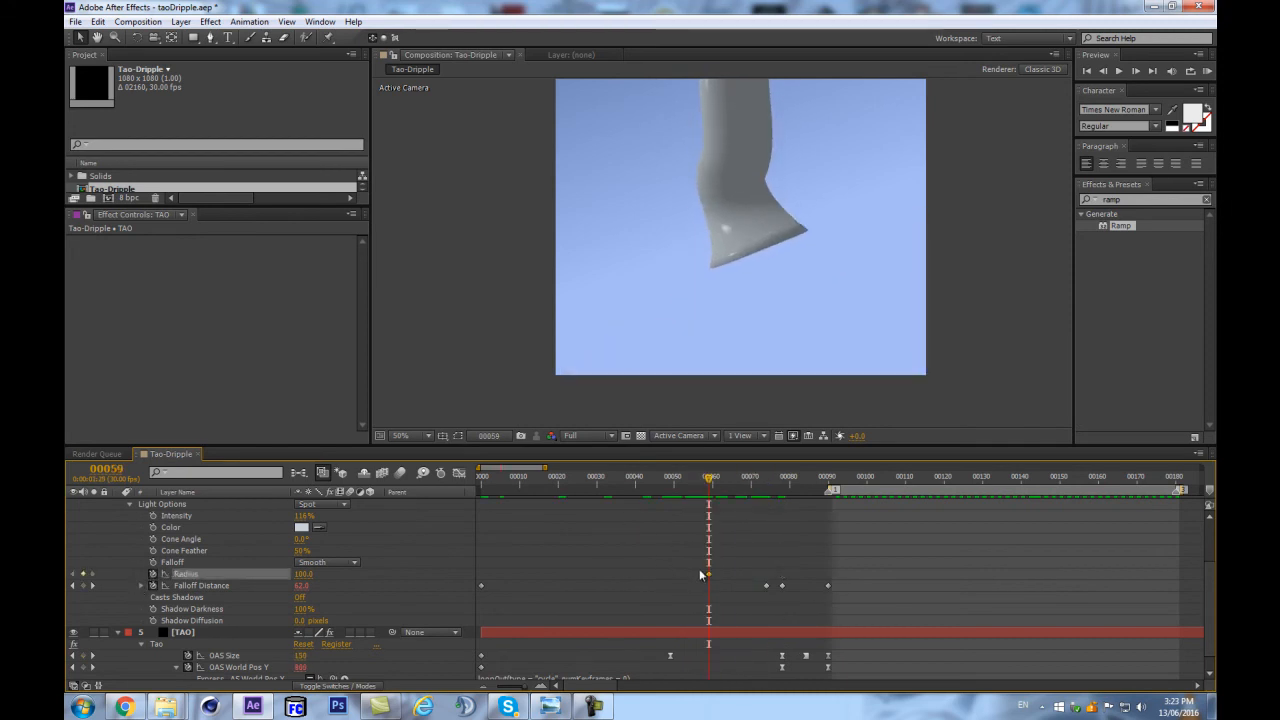
drag(713, 485, 823, 491)
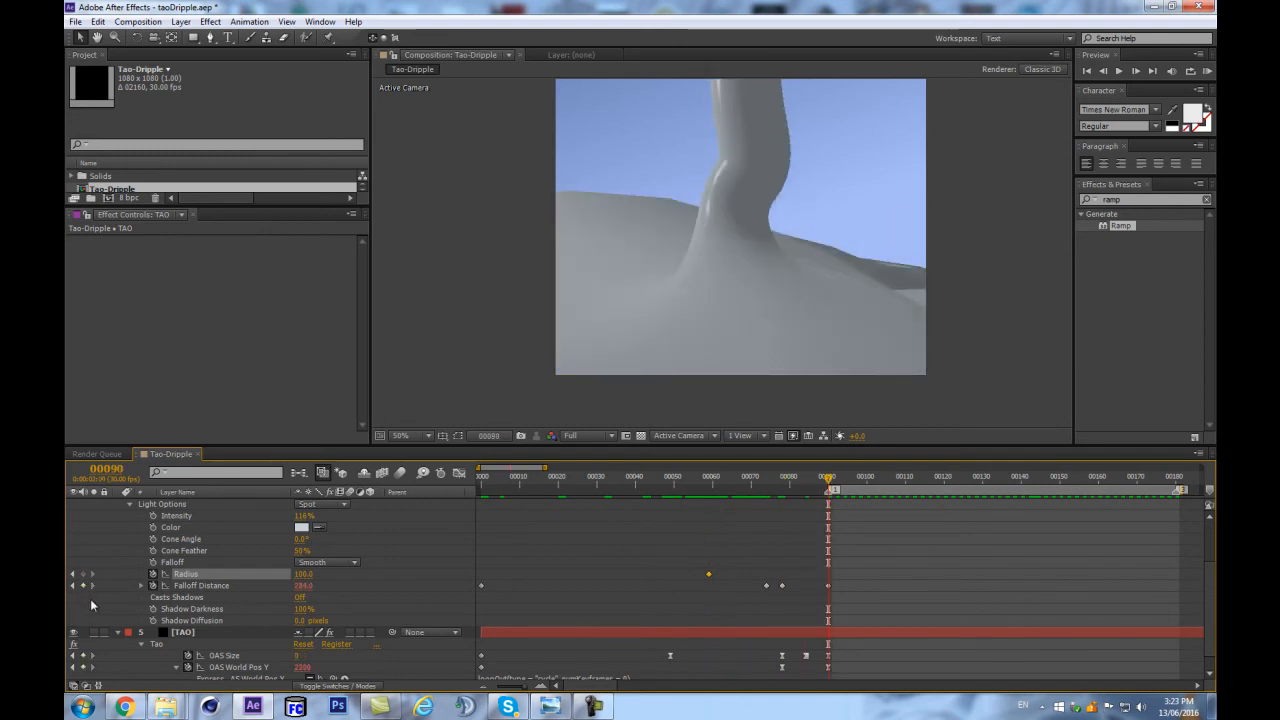
Step: Add Radius keyframes of 80 to the TAO light at frames 54 and 0
click(690, 483)
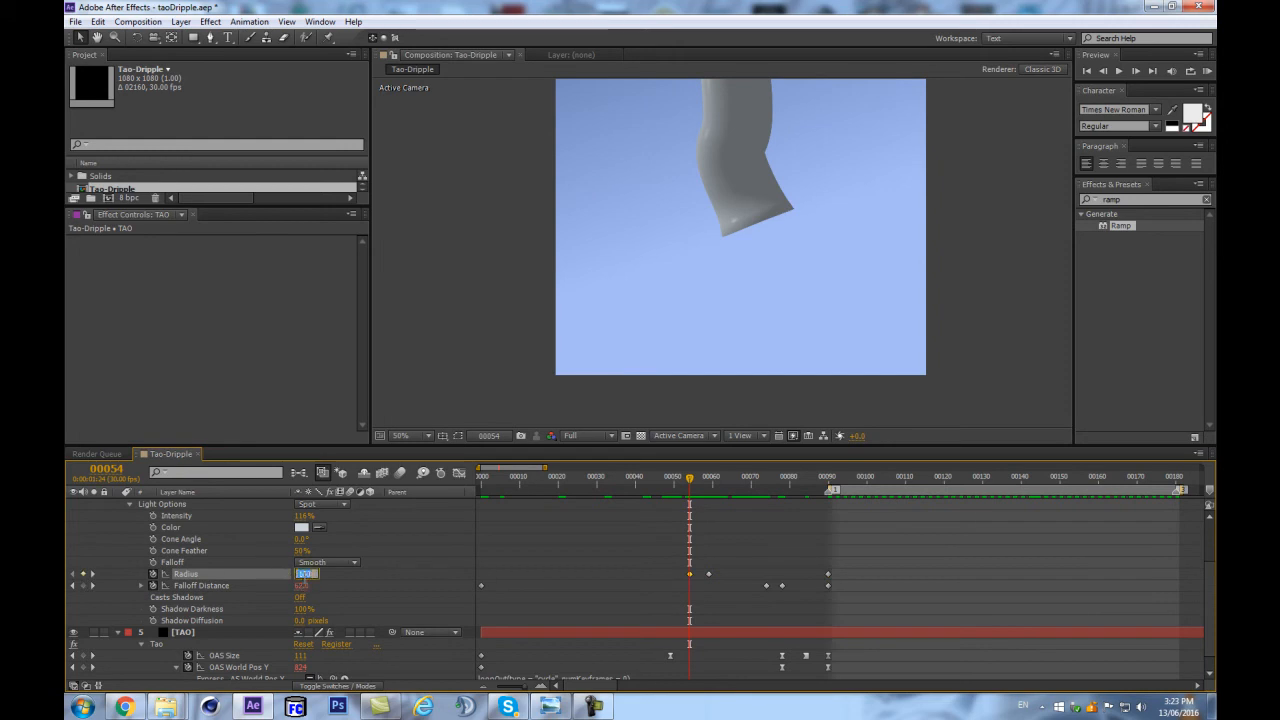
key(Return)
drag(498, 486, 476, 489)
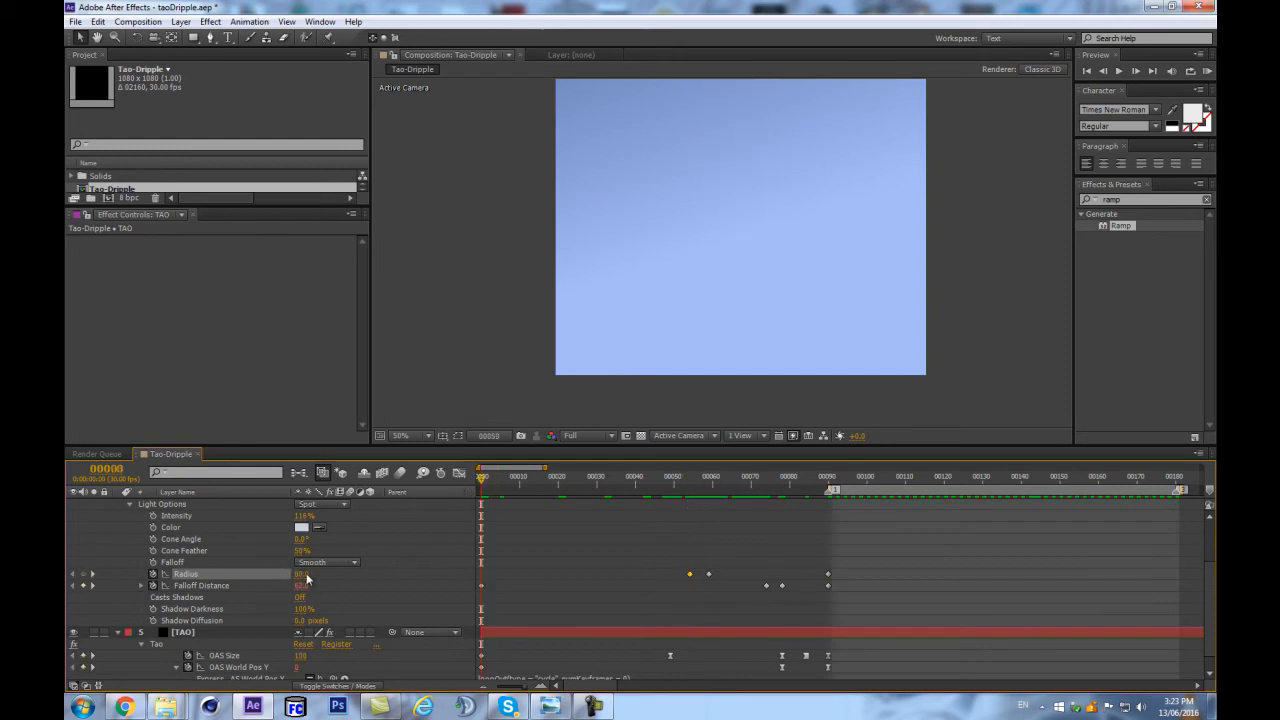
click(85, 575)
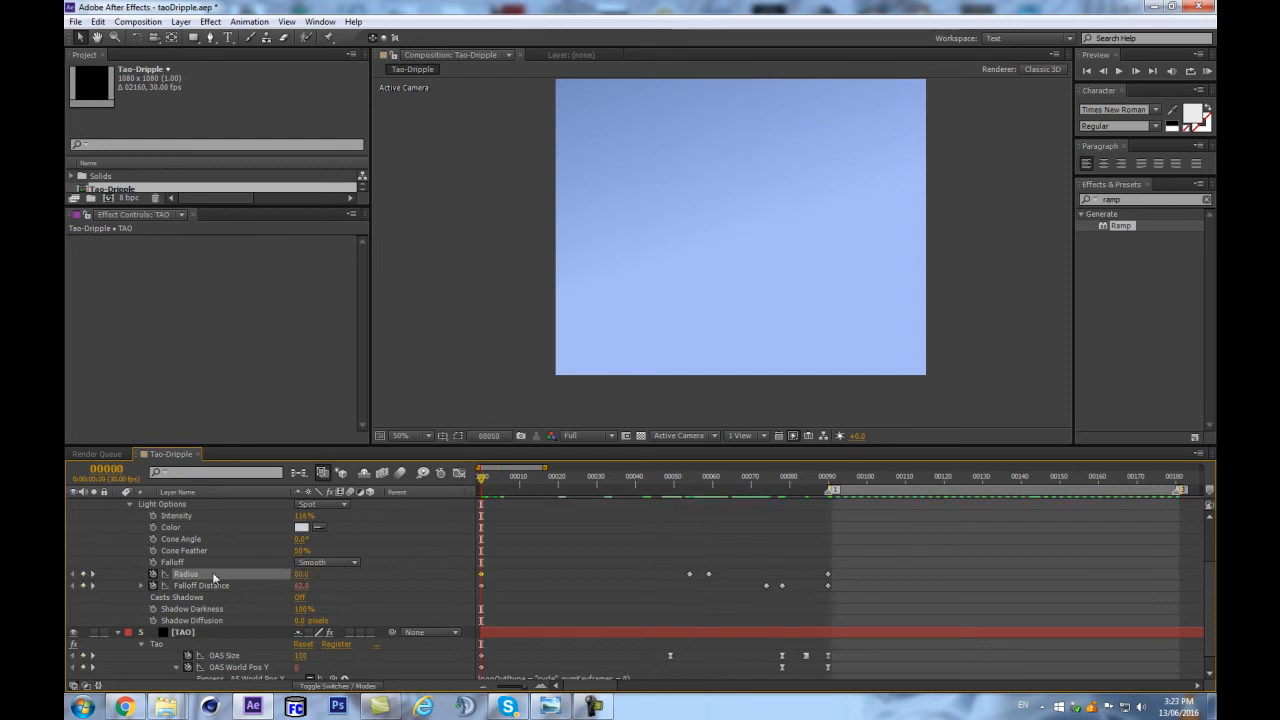
Step: Copy the loopOut cycle expression from the TAO light's Falloff Distance to its Radius and preview the animation
click(141, 586)
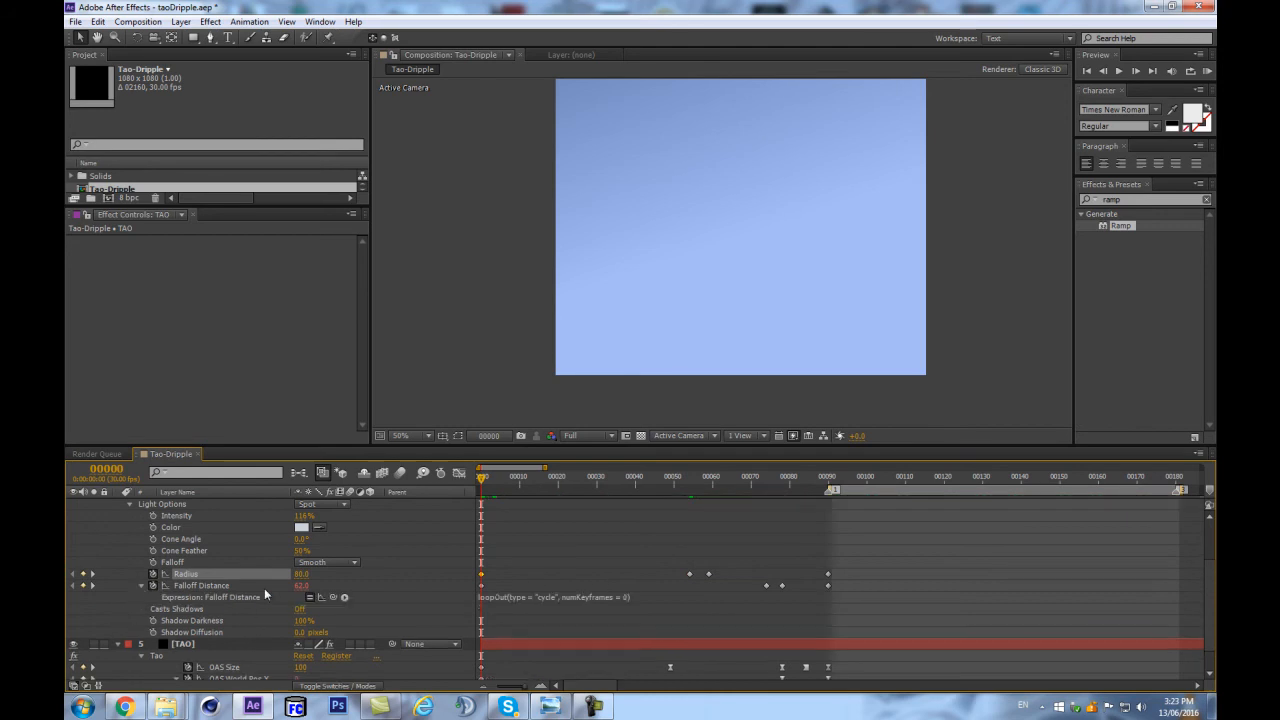
click(506, 598)
key(ctrl+c)
alt+click(153, 575)
key(ctrl+v)
click(445, 545)
drag(812, 476, 955, 476)
key(KP_0)
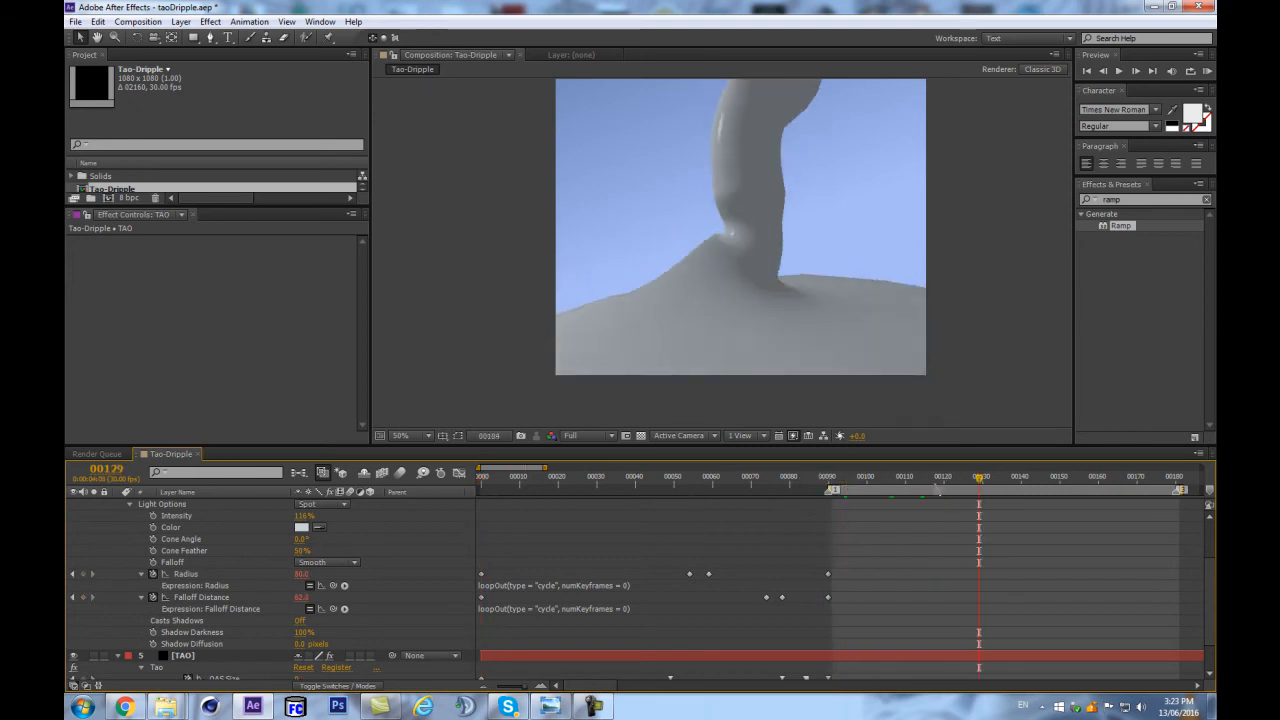
Step: Move the last Radius keyframe a few frames earlier, paste a copy of the first Radius keyframe at frame 90, and preview
click(827, 480)
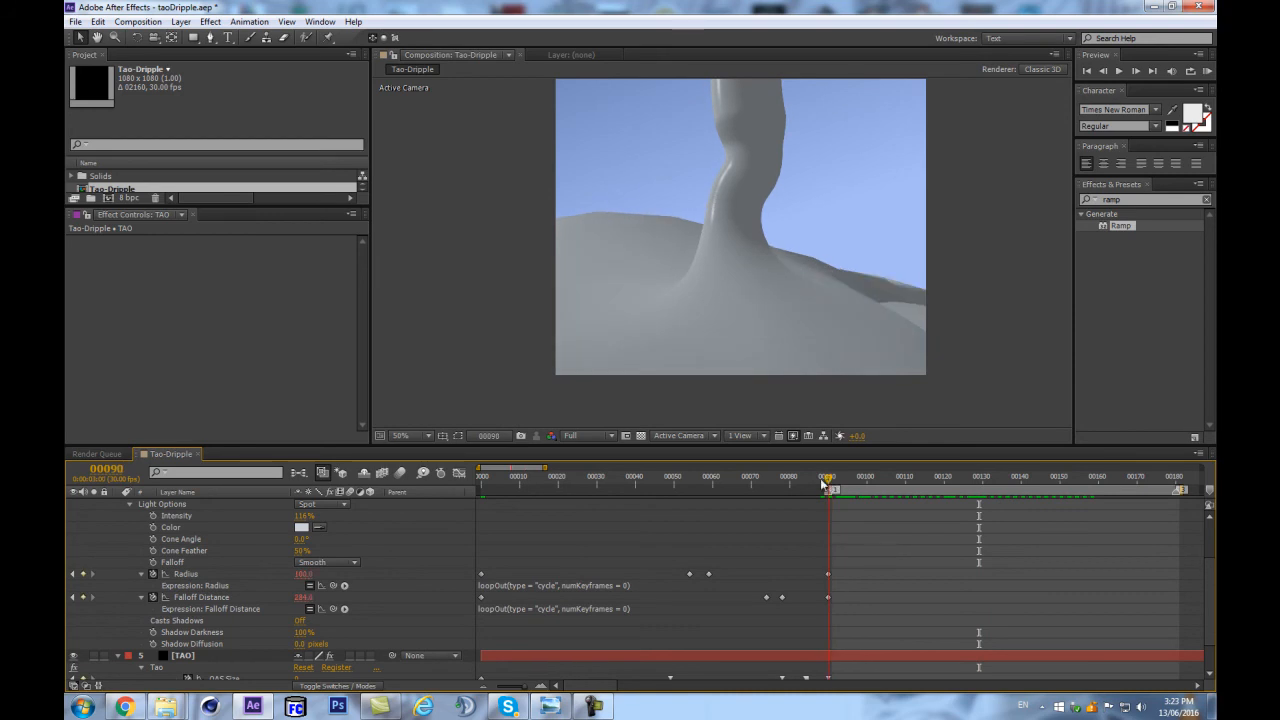
drag(827, 483, 466, 505)
click(827, 480)
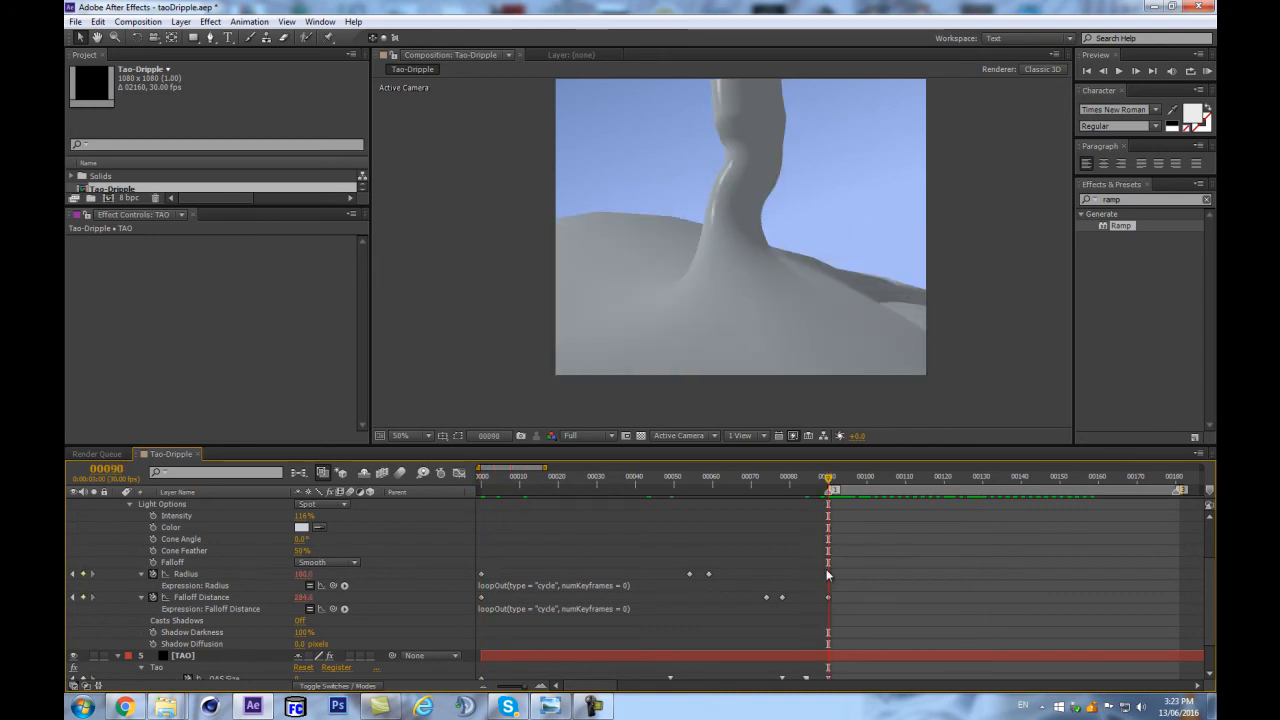
drag(828, 574, 813, 578)
drag(503, 569, 476, 580)
key(ctrl+c)
key(ctrl+v)
key(KP_0)
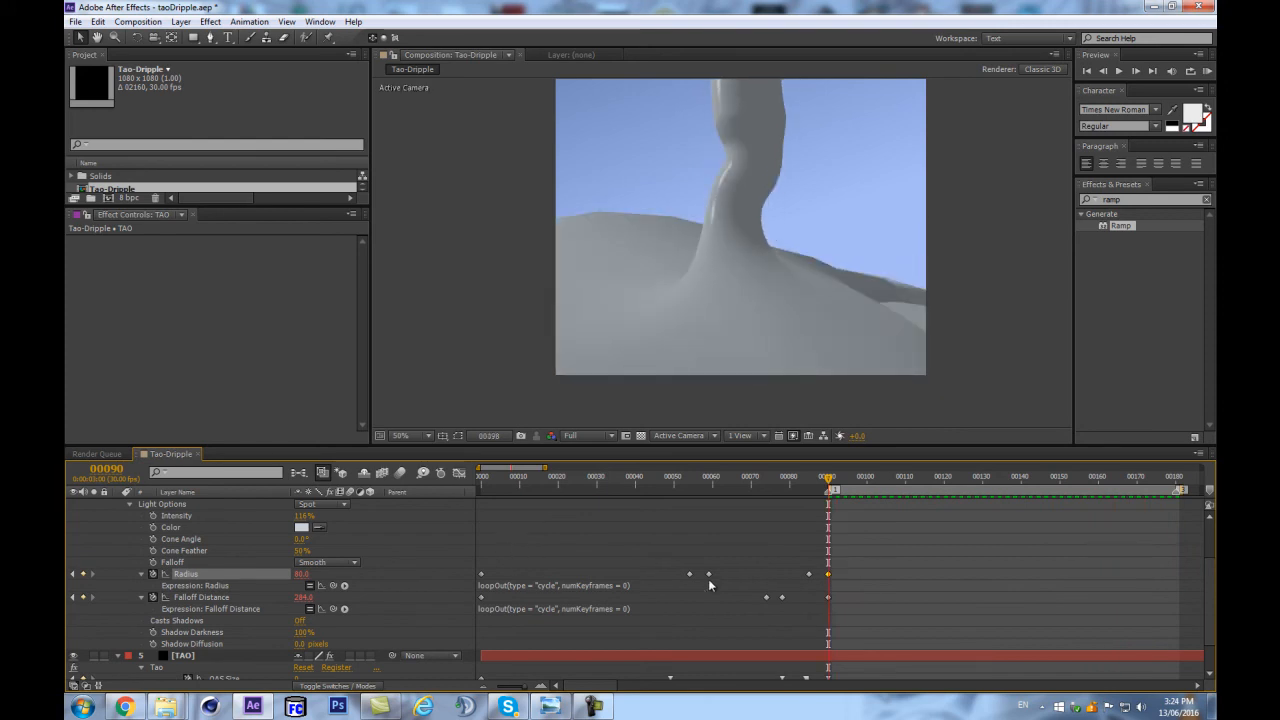
Step: At frame 0, remove all keyframes and the loopOut expression from the TAO light's Radius
drag(705, 484, 376, 524)
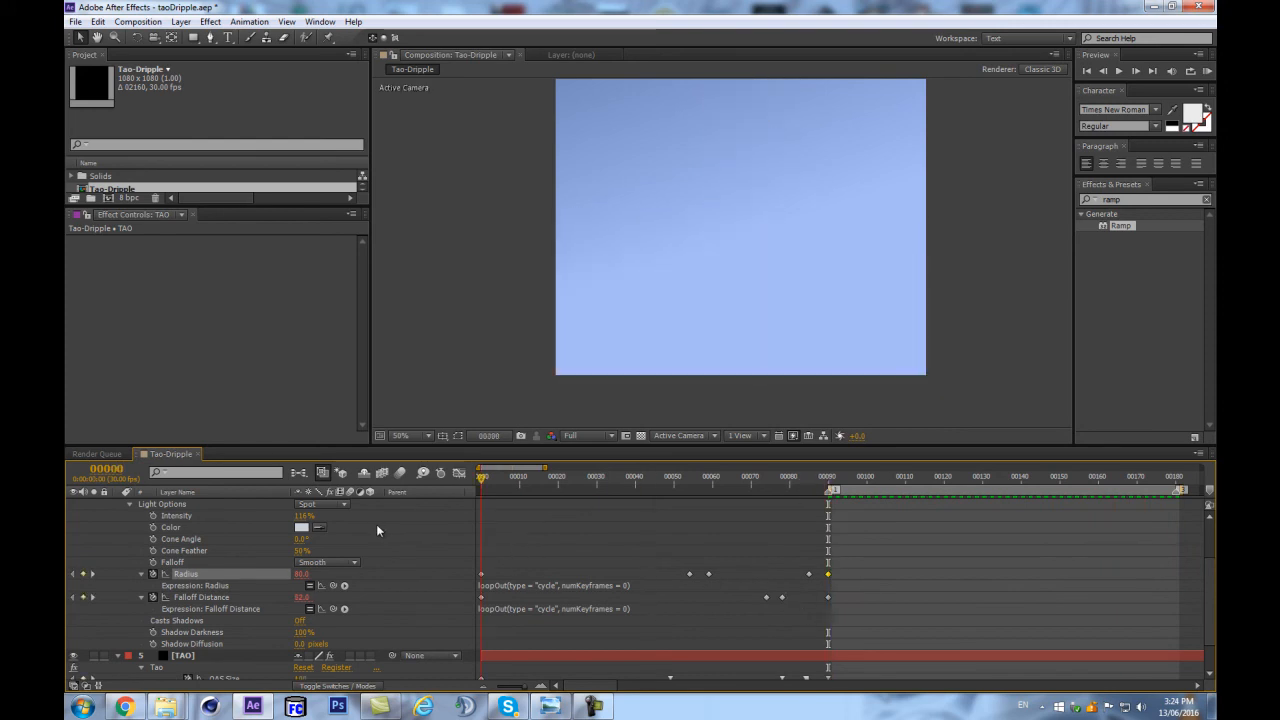
click(153, 575)
click(505, 585)
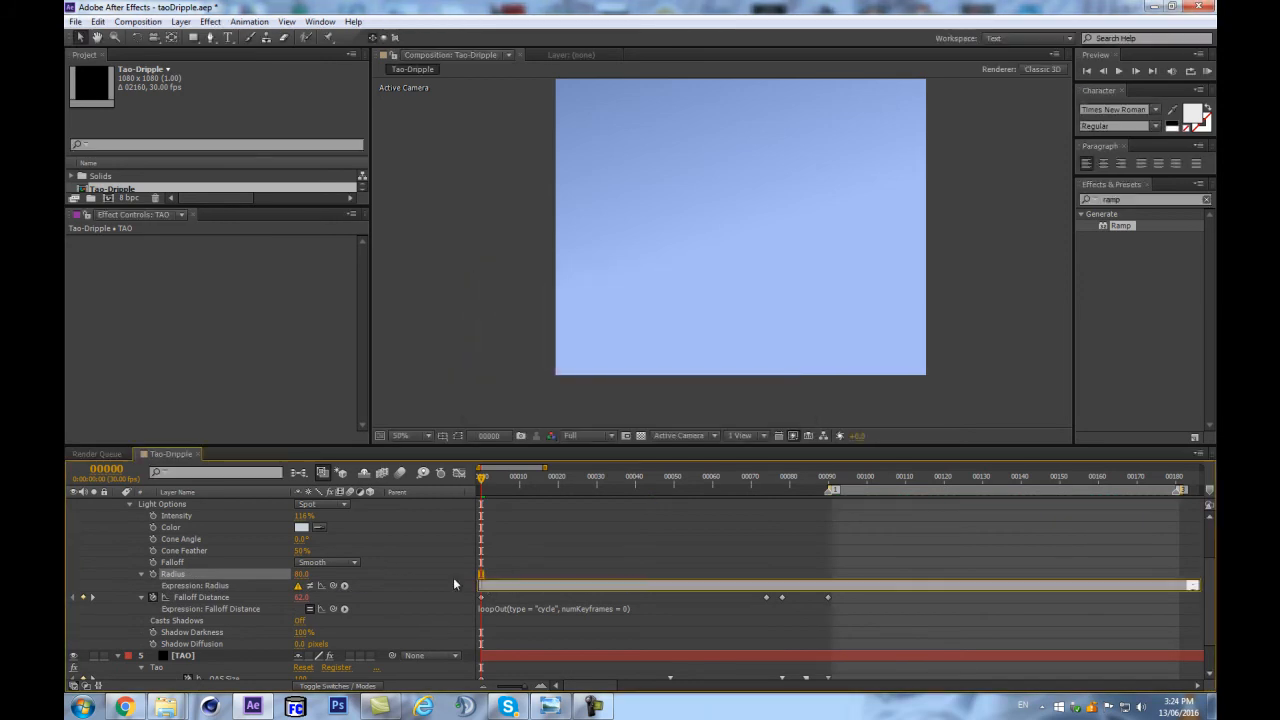
key(BackSpace)
click(420, 620)
Step: Check the looping wiggle code on the motionscript.com page in Chrome, then return to After Effects and paste it as the Radius expression
click(124, 707)
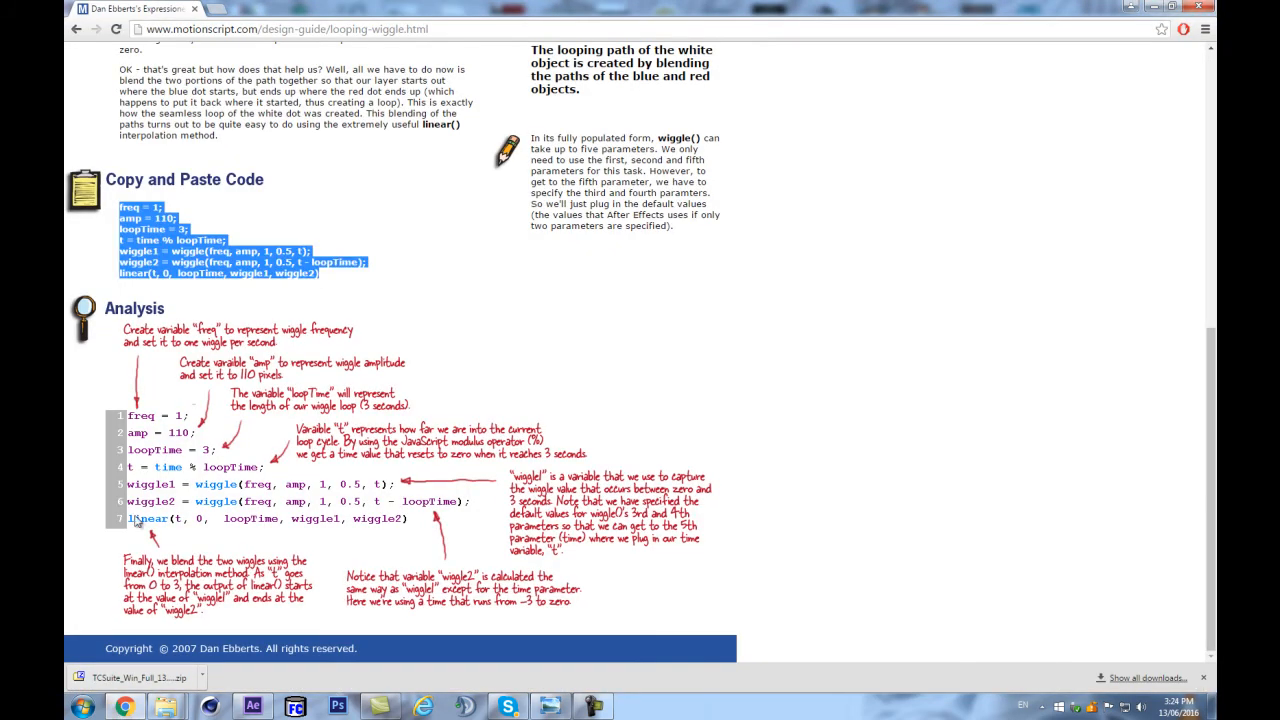
click(124, 707)
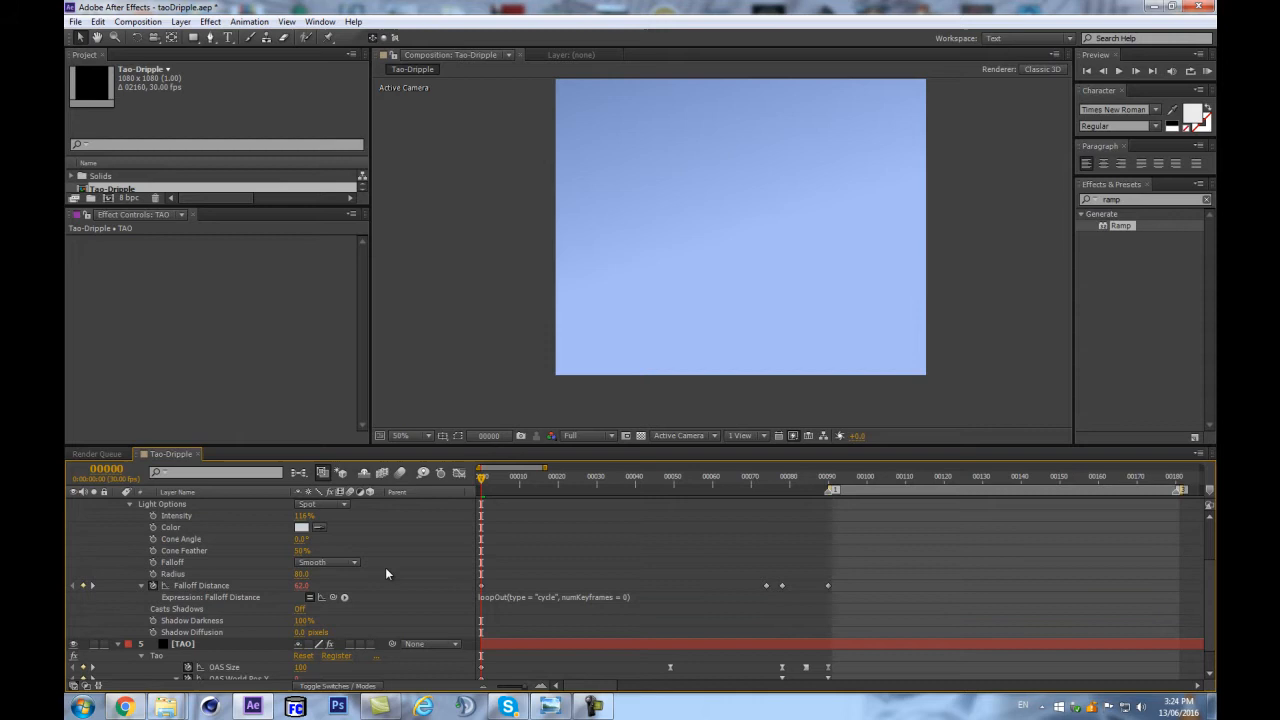
alt+click(152, 574)
key(ctrl+v)
click(490, 528)
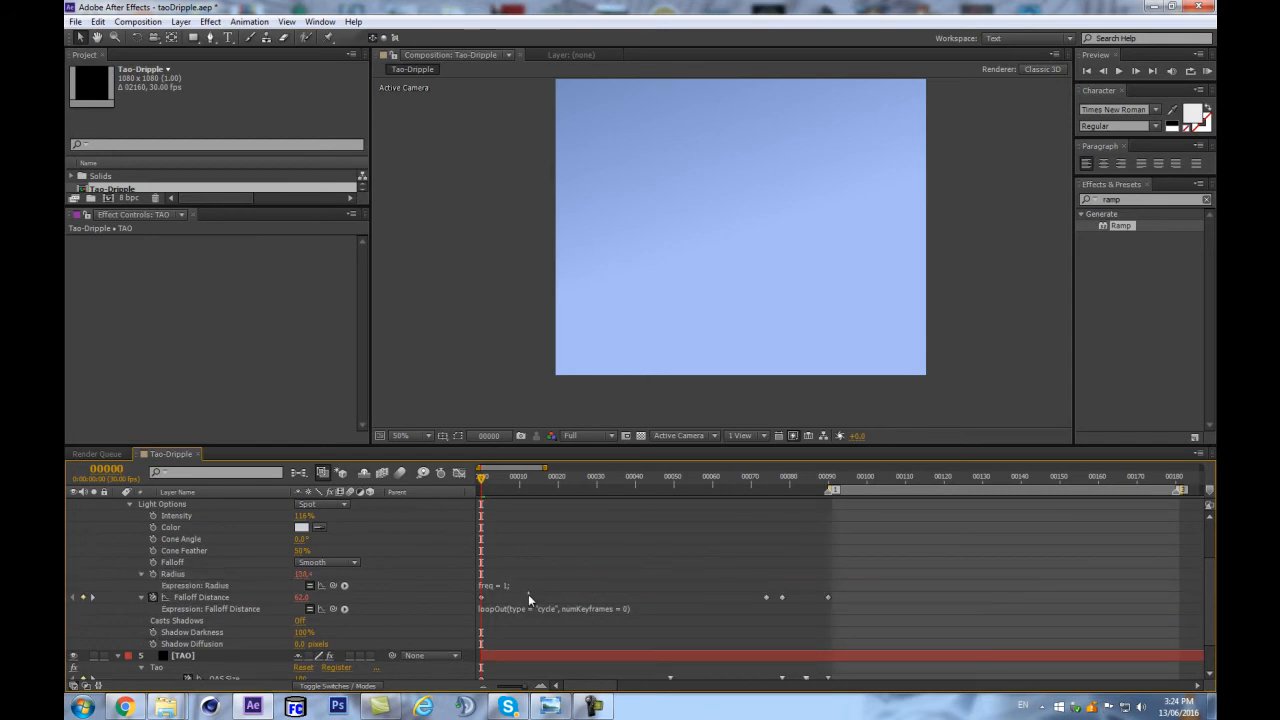
Step: Set amp to 11 in the Radius looping wiggle expression and check the animation around frame 100
drag(528, 588, 514, 646)
click(514, 600)
click(513, 594)
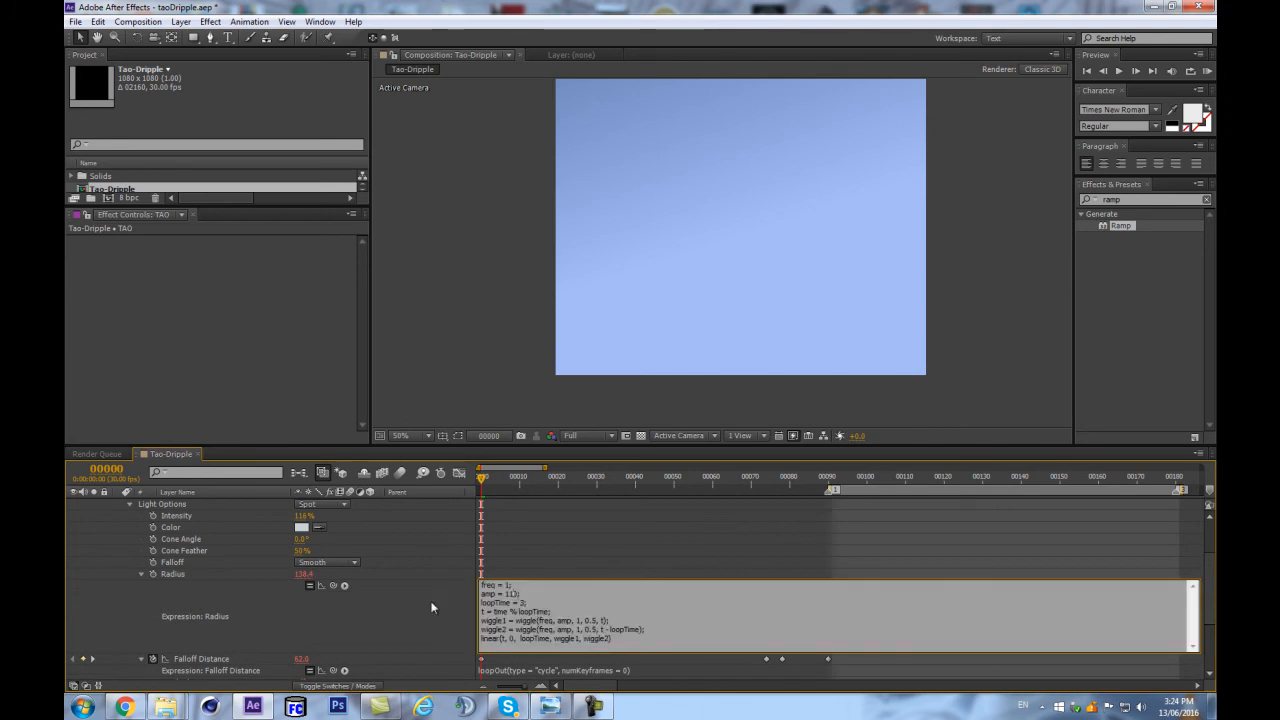
click(662, 464)
click(866, 478)
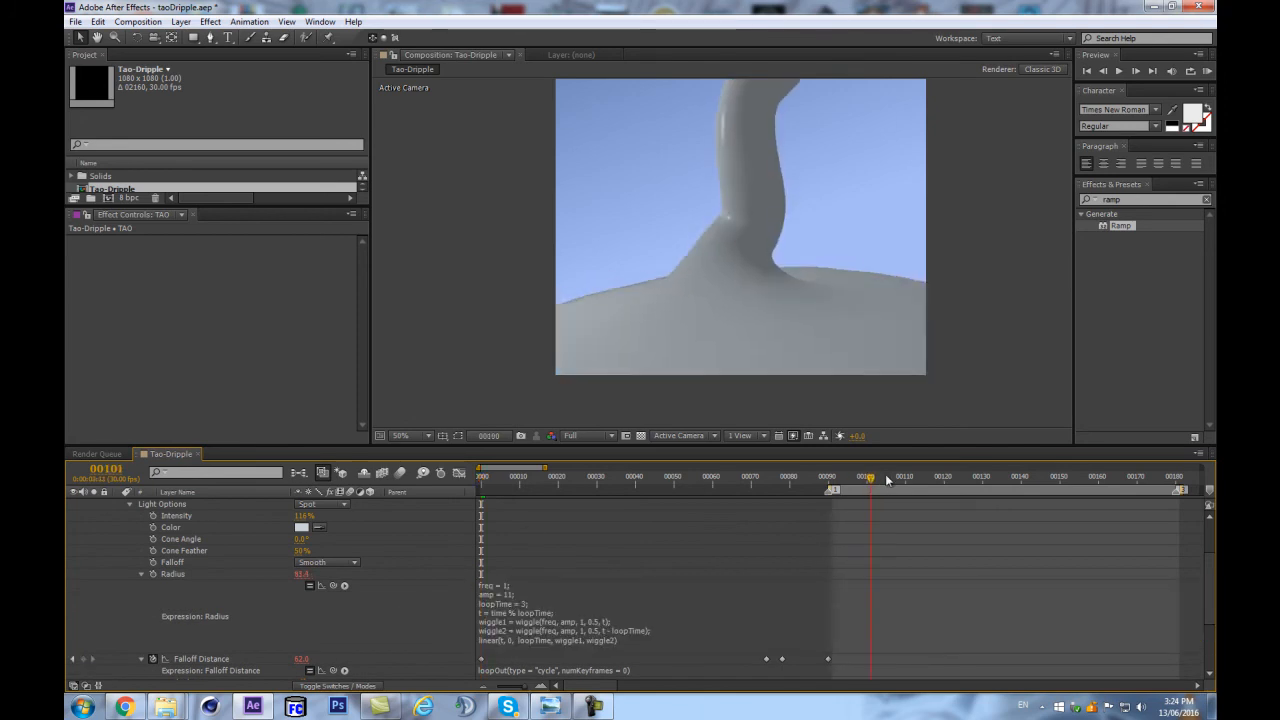
Step: Try freq 3 and amp 101 in the light's Radius looping wiggle expression
click(517, 615)
click(528, 604)
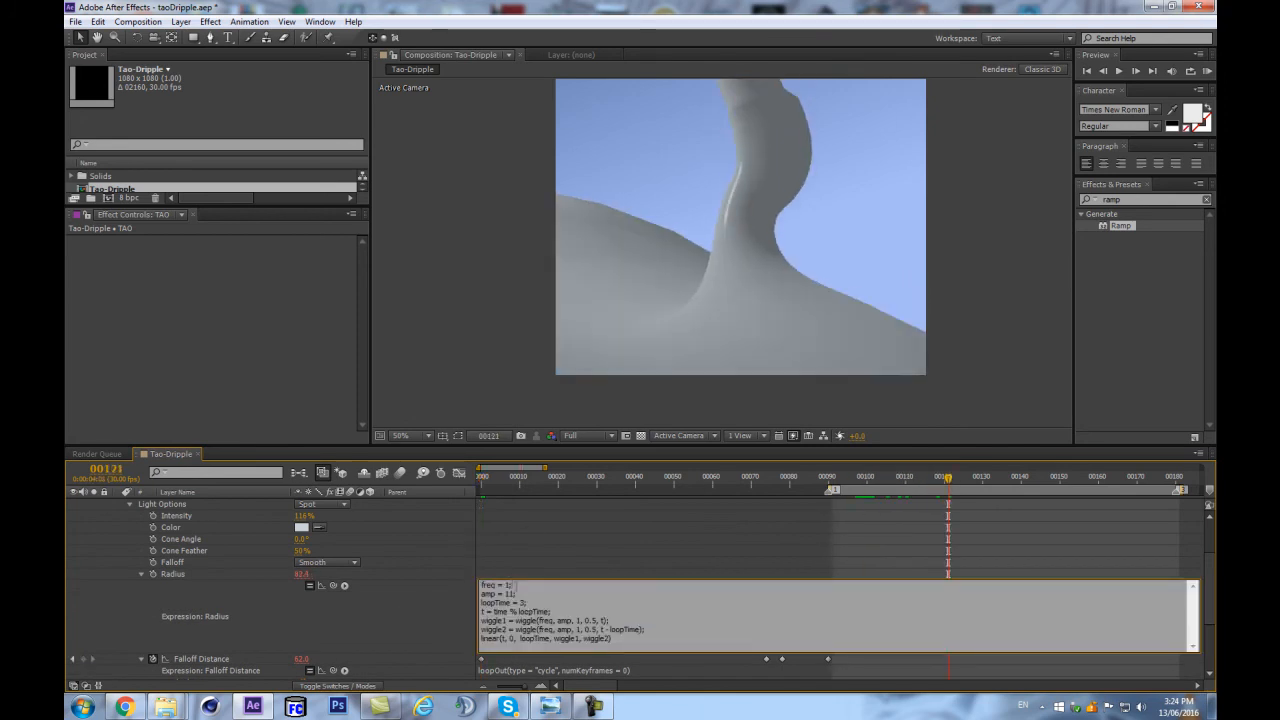
click(353, 609)
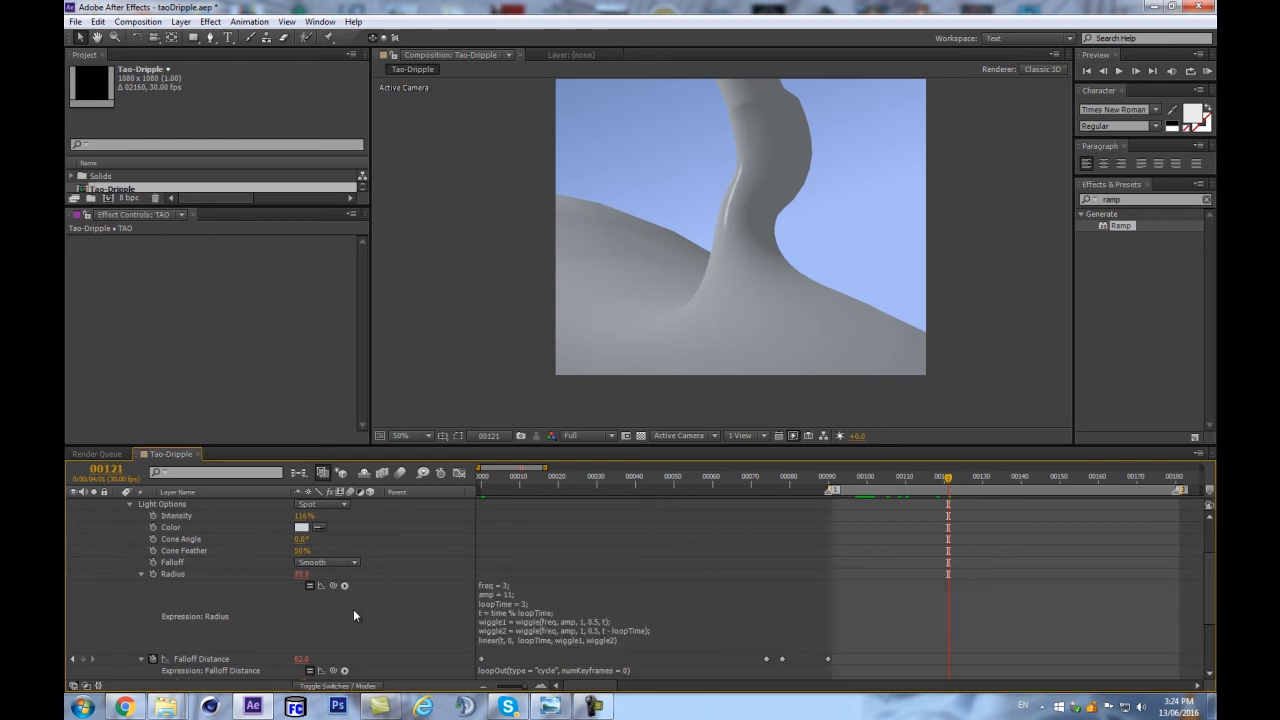
click(510, 592)
click(510, 592)
click(352, 619)
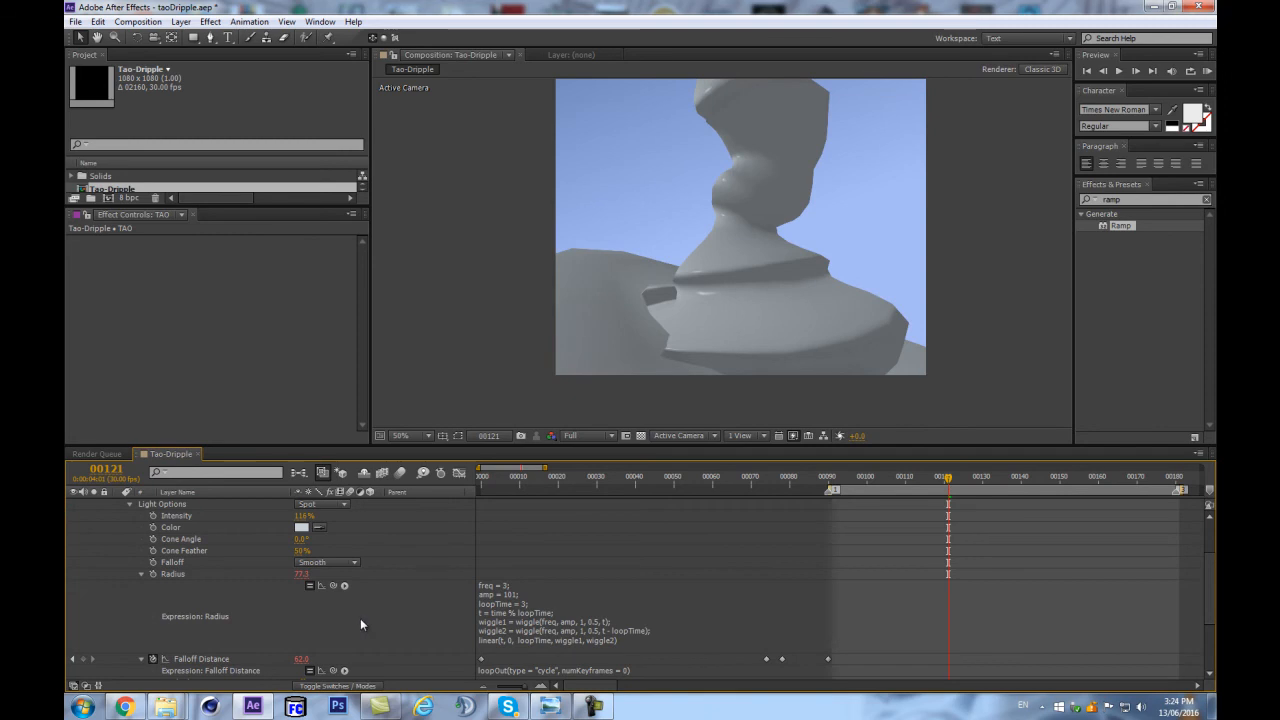
Step: Try freq 0.6 in the Radius looping wiggle expression and preview the loop
click(508, 583)
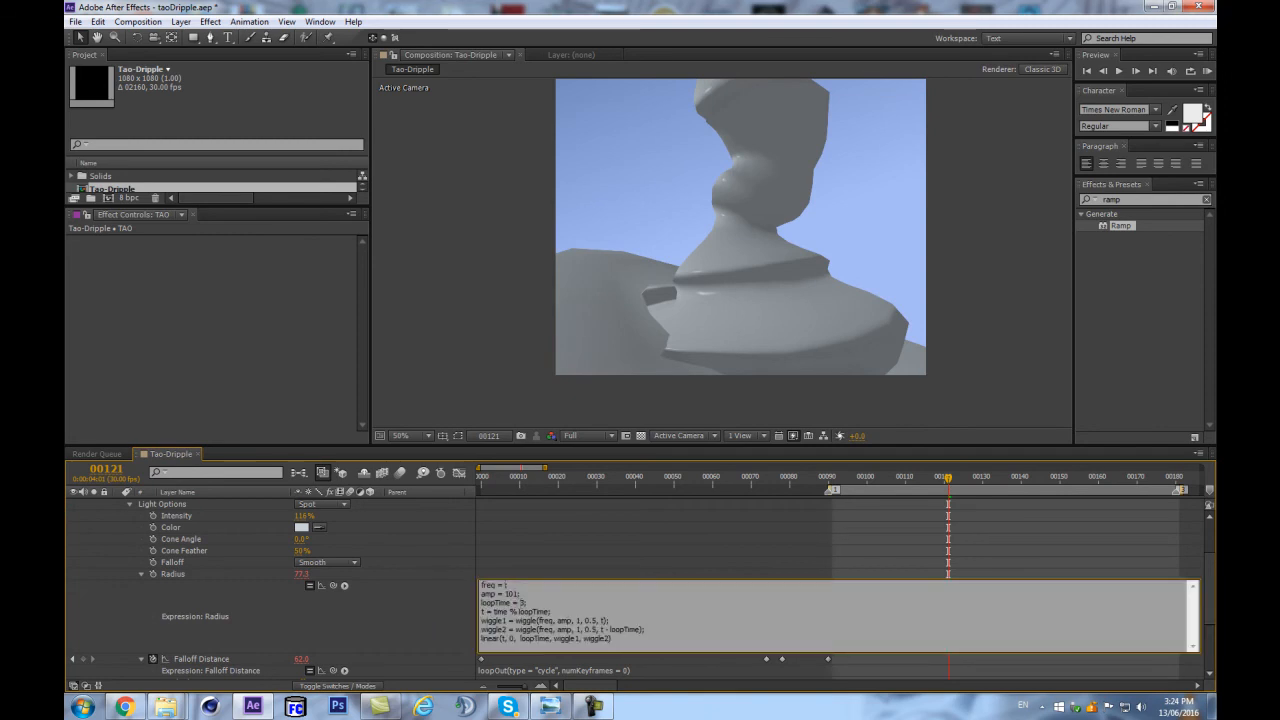
text(6)
click(358, 619)
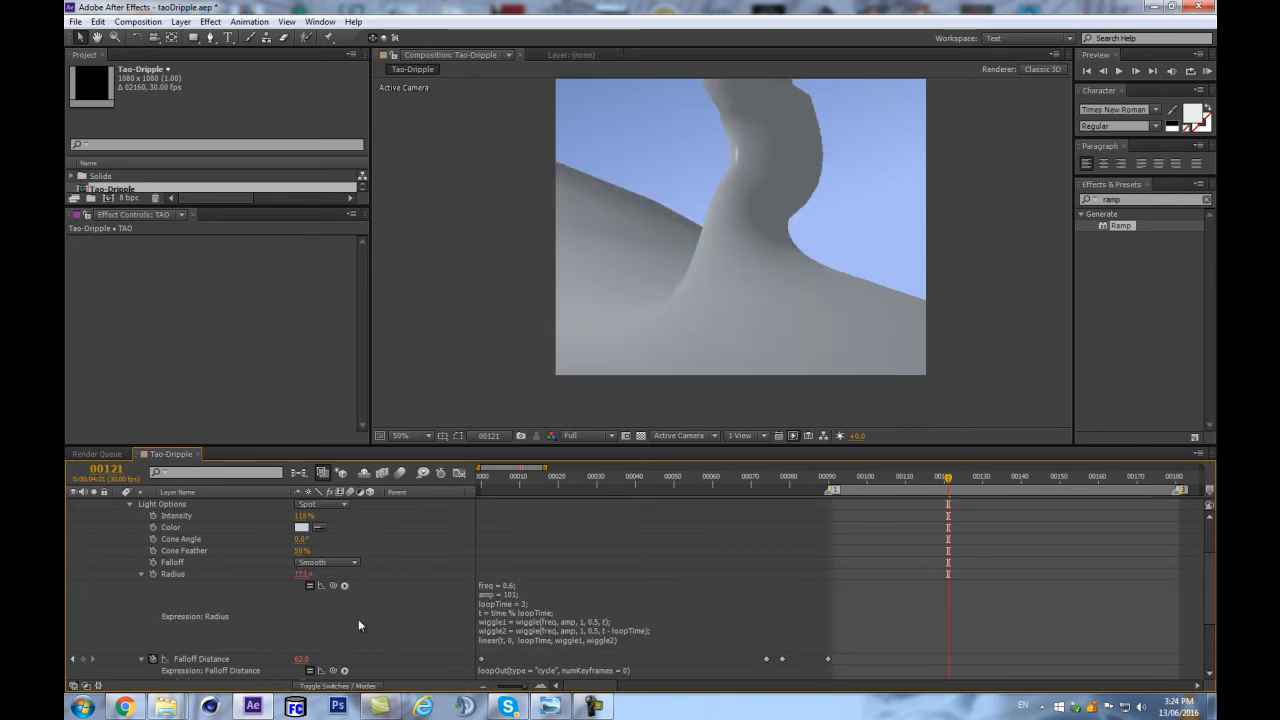
key(KP_0)
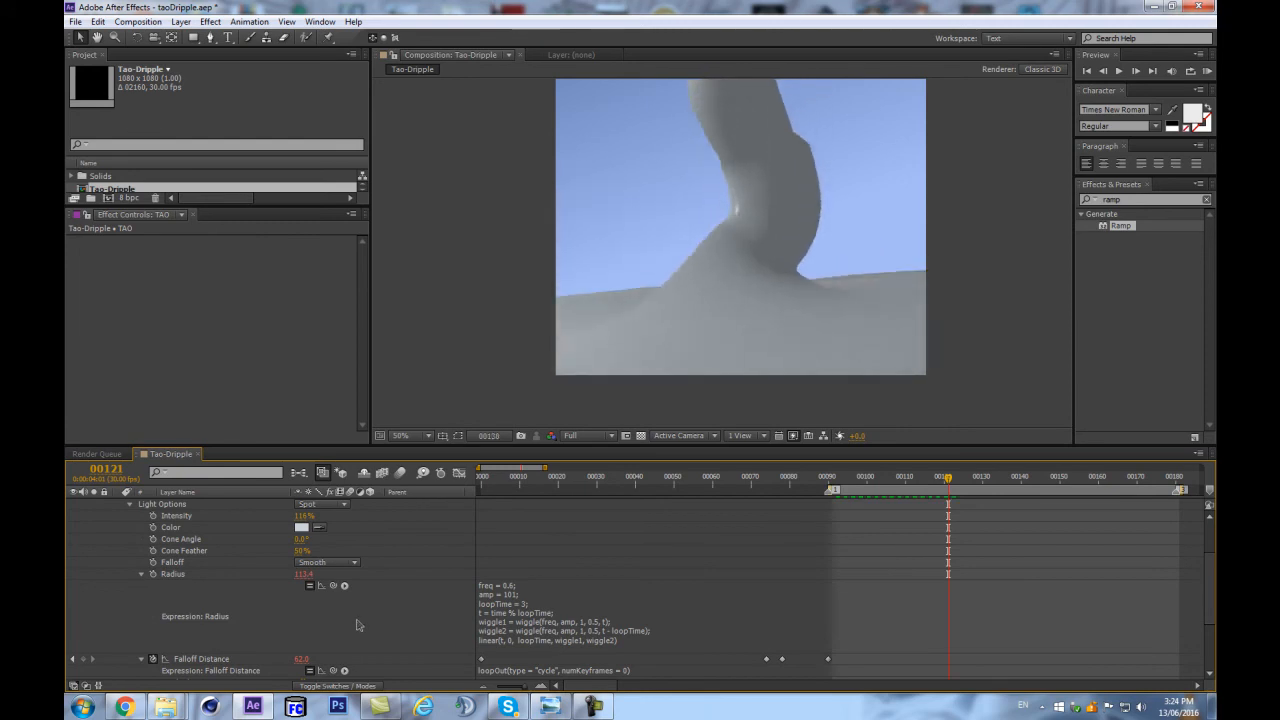
Step: Set freq to 0.9 and amp to 61 in the Radius looping wiggle expression and preview the loop
click(512, 597)
click(512, 594)
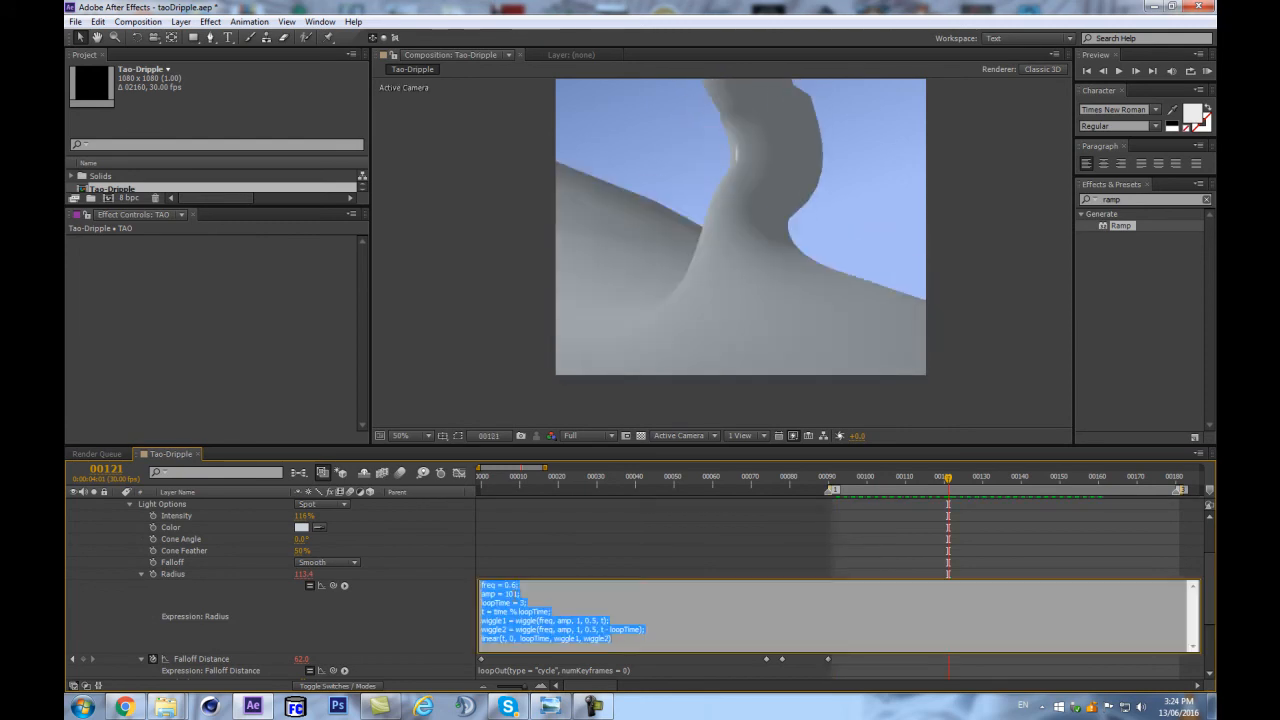
click(512, 594)
text(9)
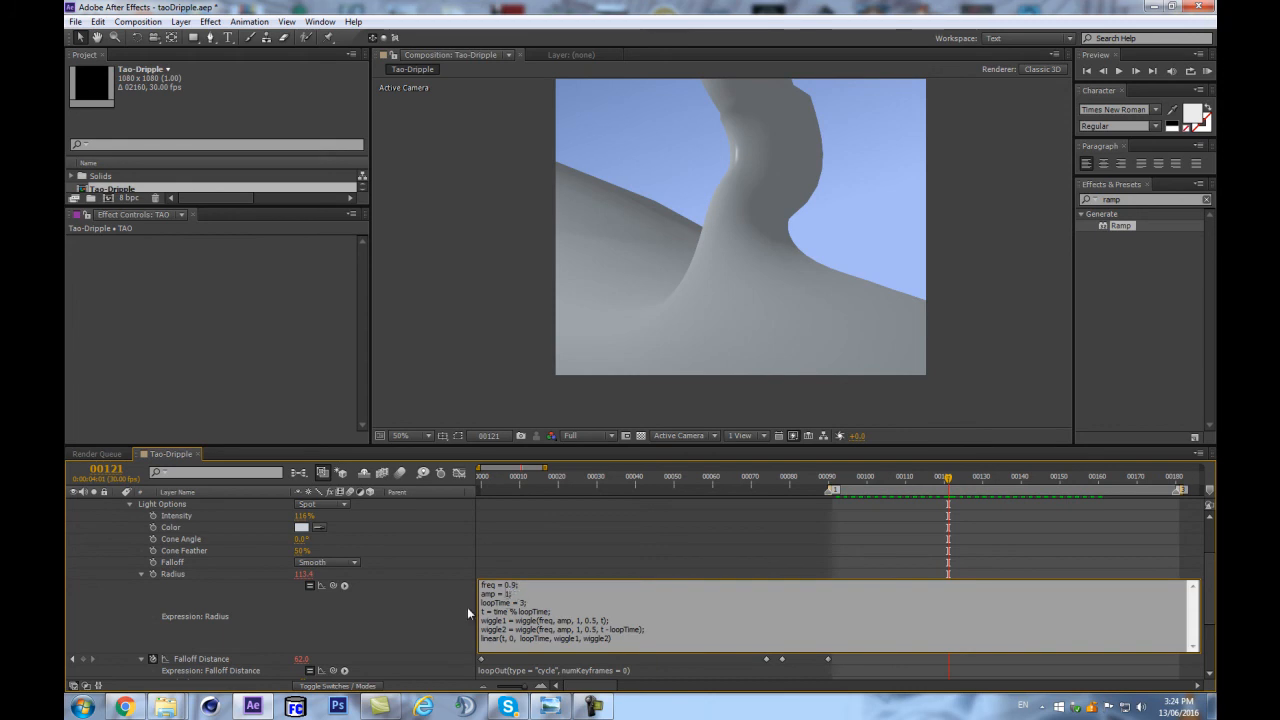
text(6)
click(438, 610)
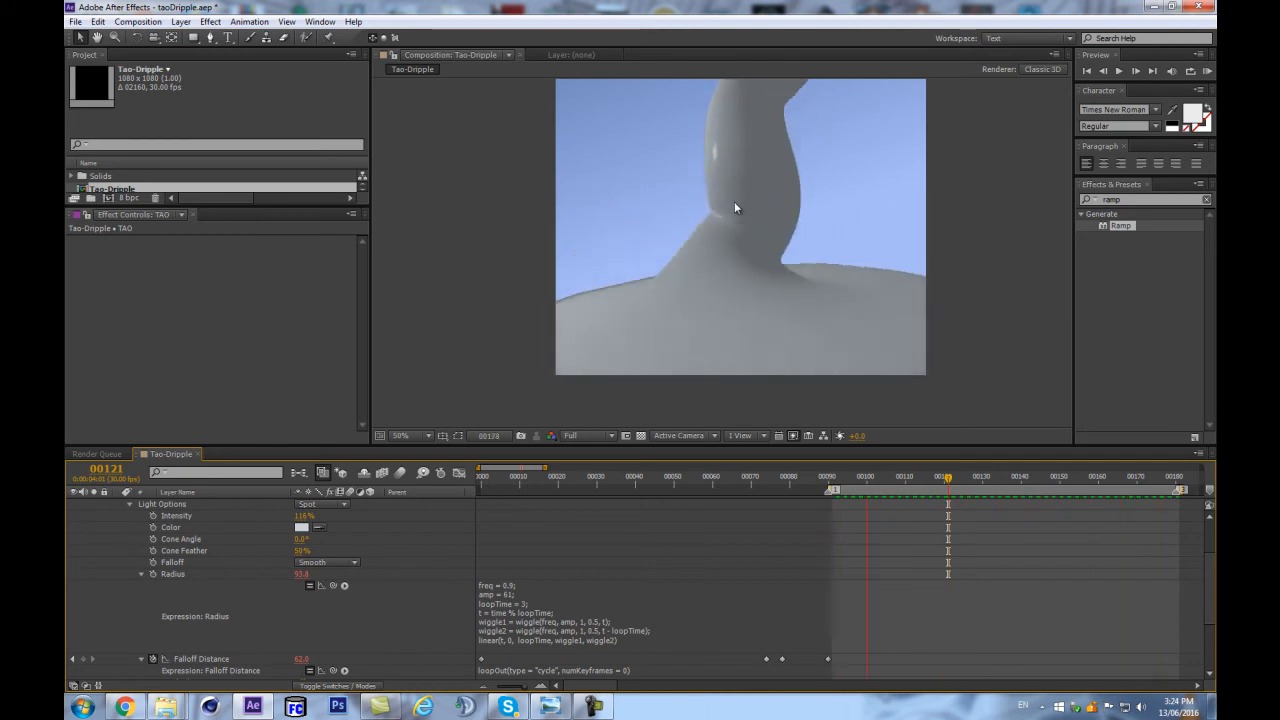
key(space)
Step: Keyframe the light's Radius at frames 90, 0, 74 and 78
click(458, 473)
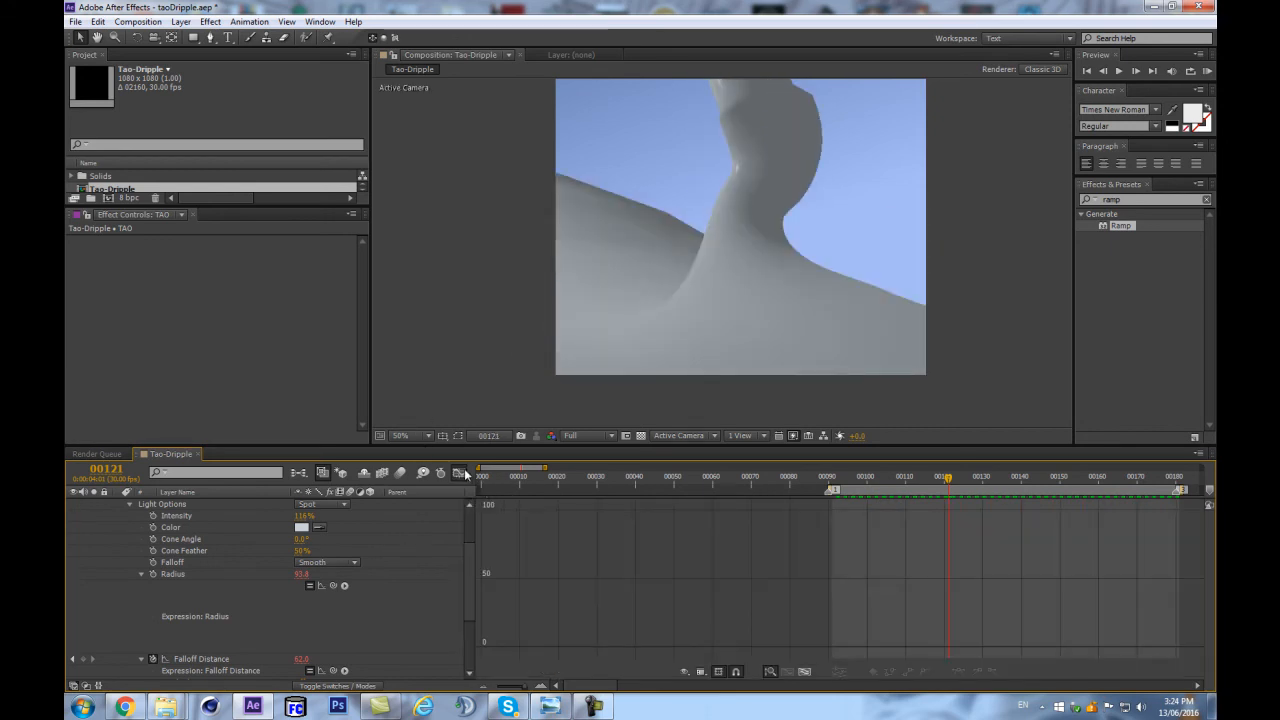
click(462, 474)
click(828, 478)
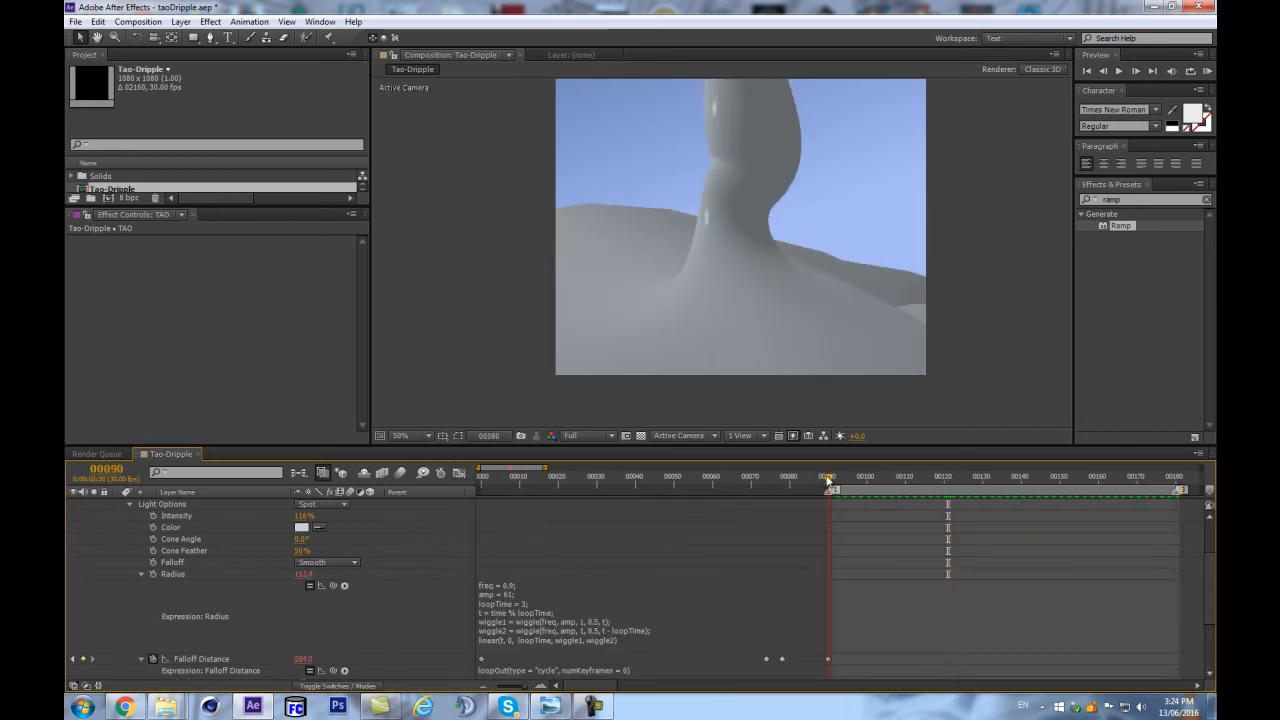
click(152, 573)
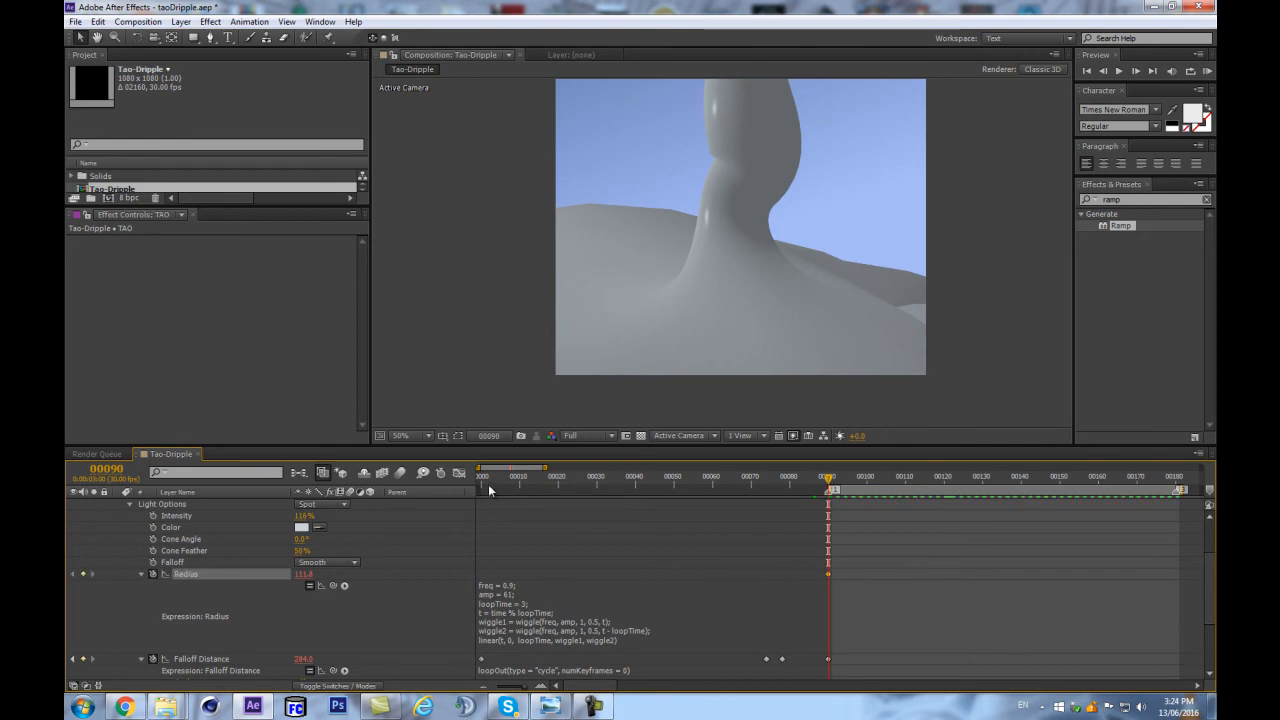
drag(497, 485, 465, 488)
drag(755, 484, 781, 481)
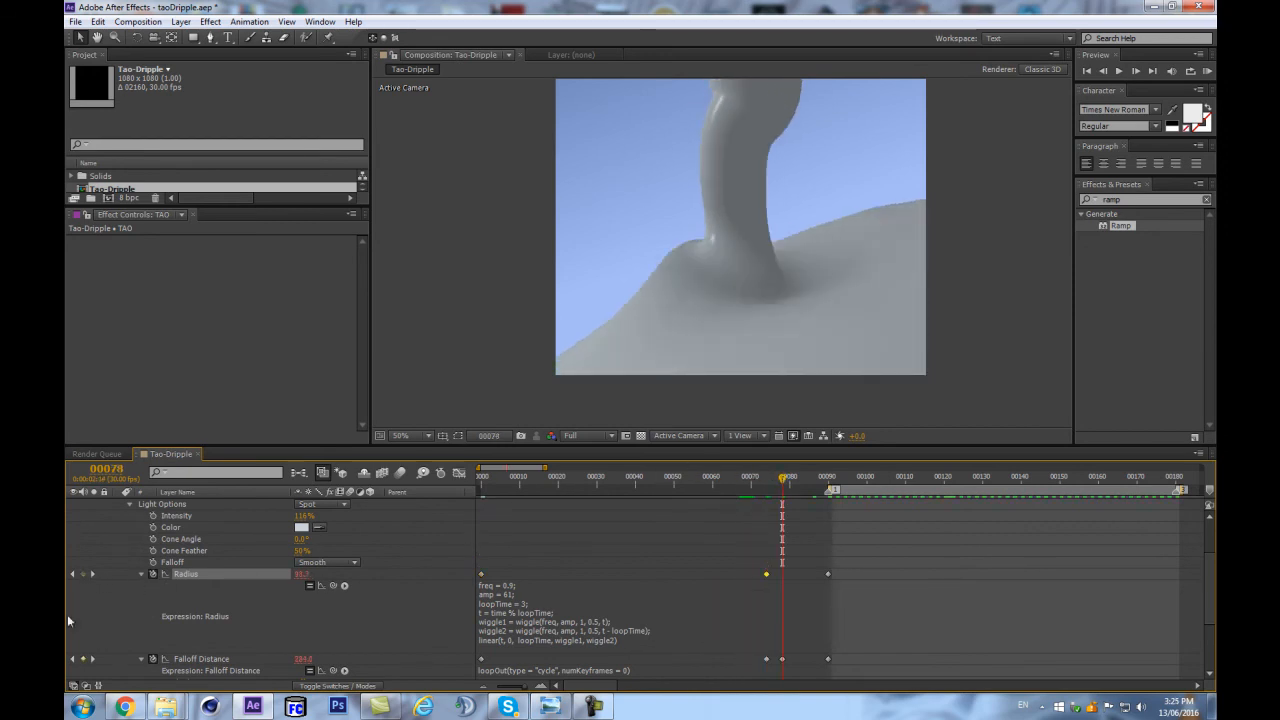
click(84, 575)
Step: Shift the Radius keyframes at frames 74 and 78 four frames earlier and preview the loop
drag(788, 566, 766, 578)
click(778, 559)
click(752, 479)
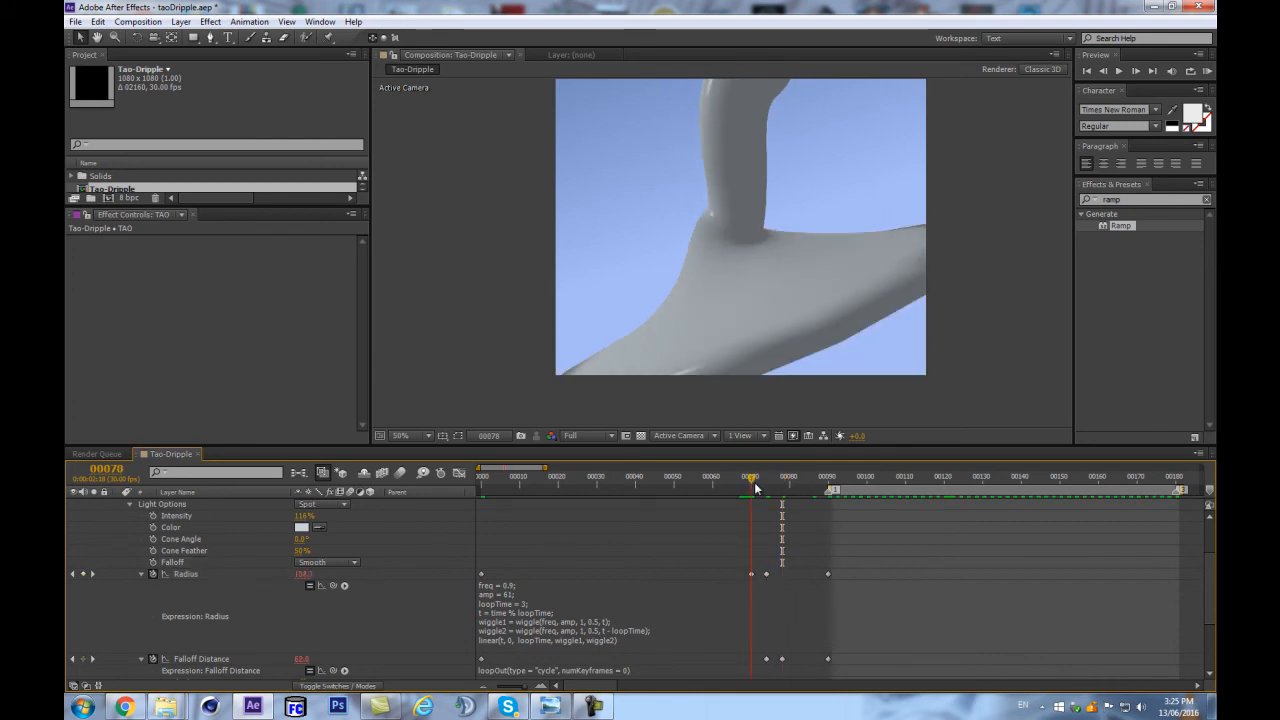
drag(762, 568, 652, 495)
drag(808, 479, 847, 479)
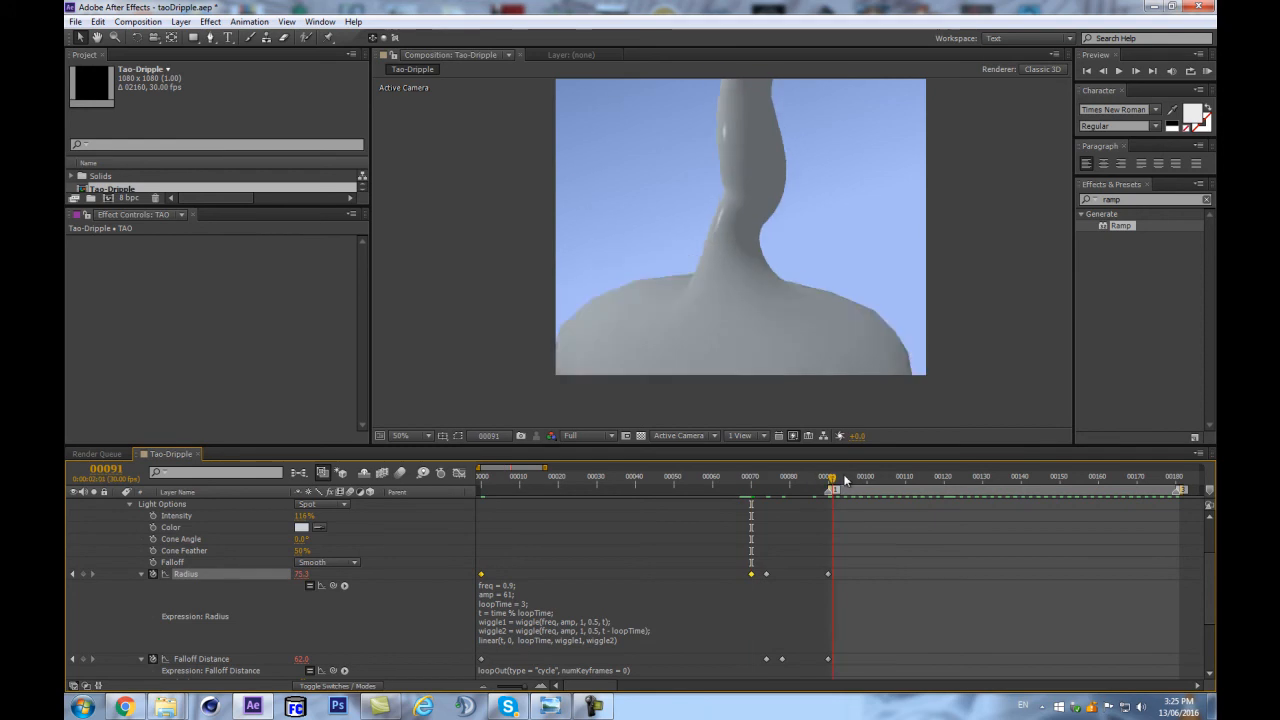
click(719, 524)
key(space)
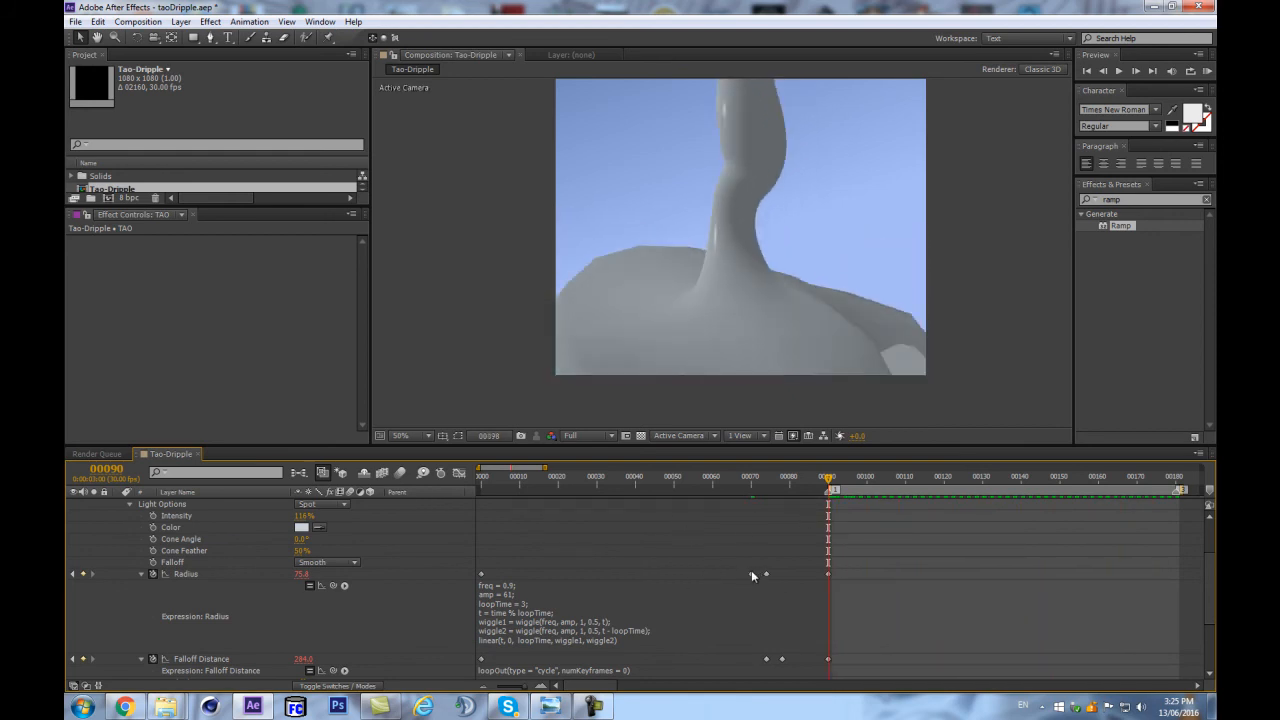
Step: Return the two middle Radius keyframes to frames 74 and 78, slightly increase the Radius at frame 78, and preview
drag(743, 568, 770, 575)
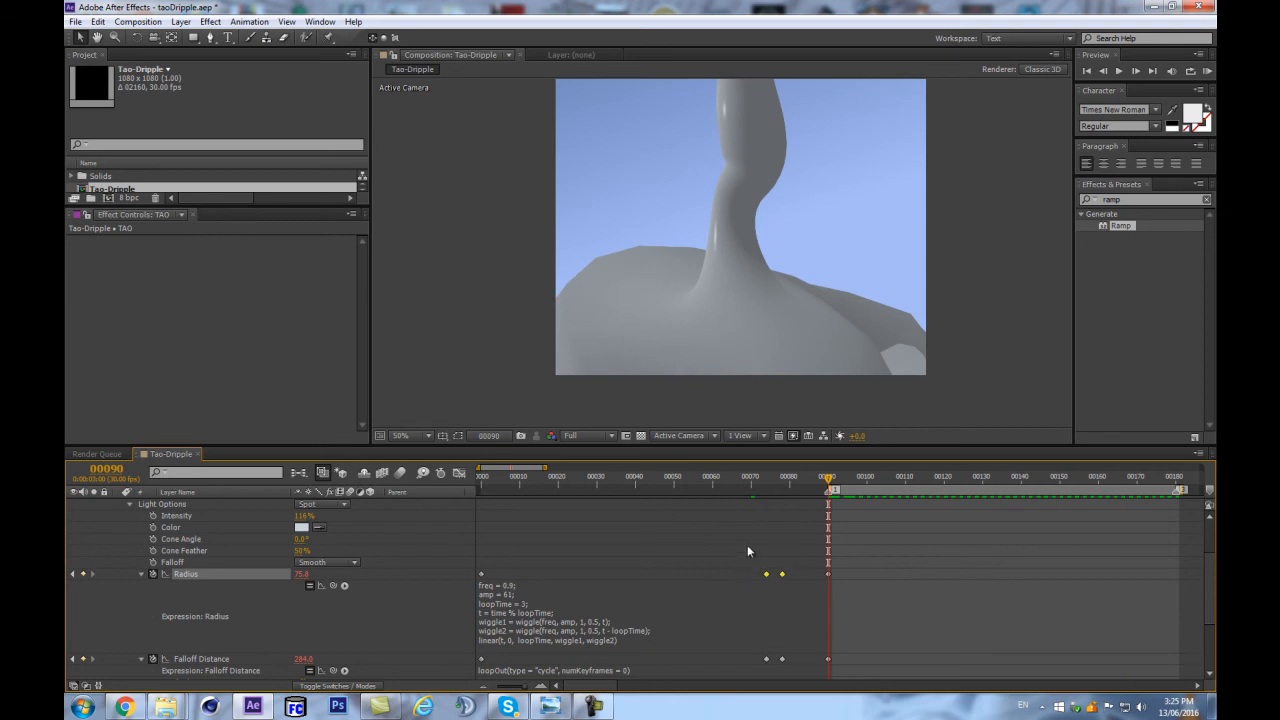
click(708, 546)
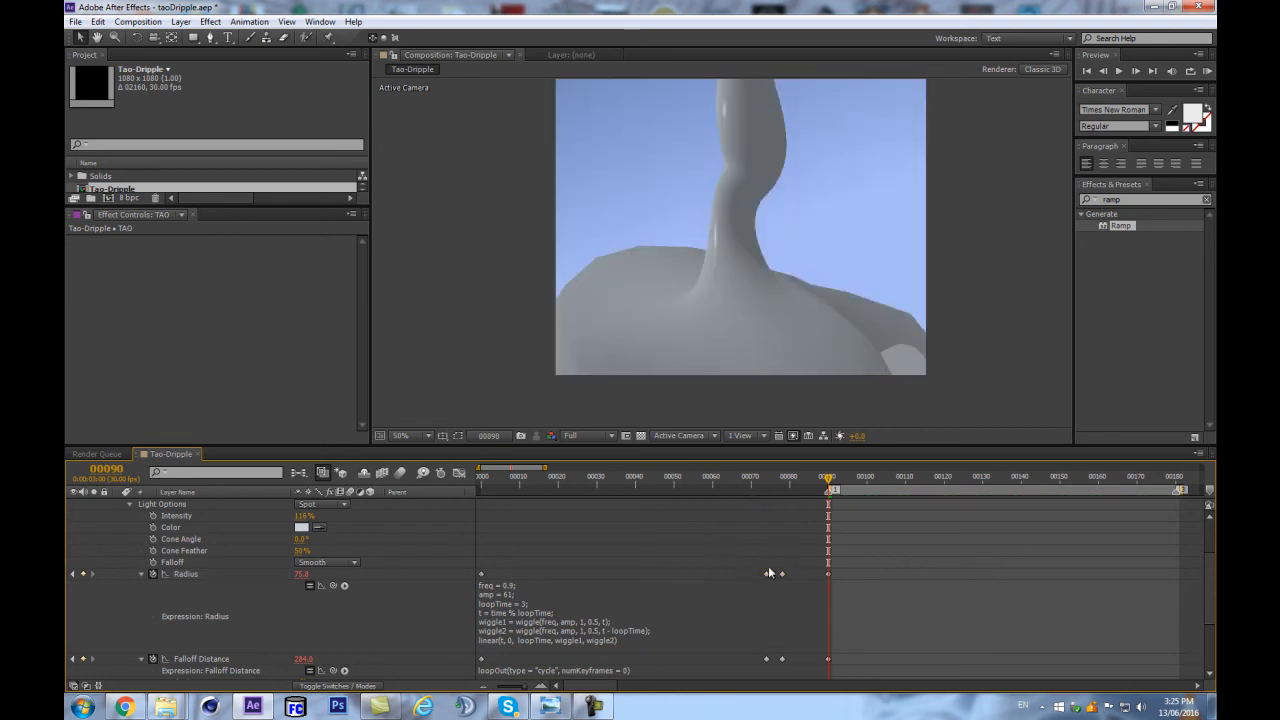
click(782, 482)
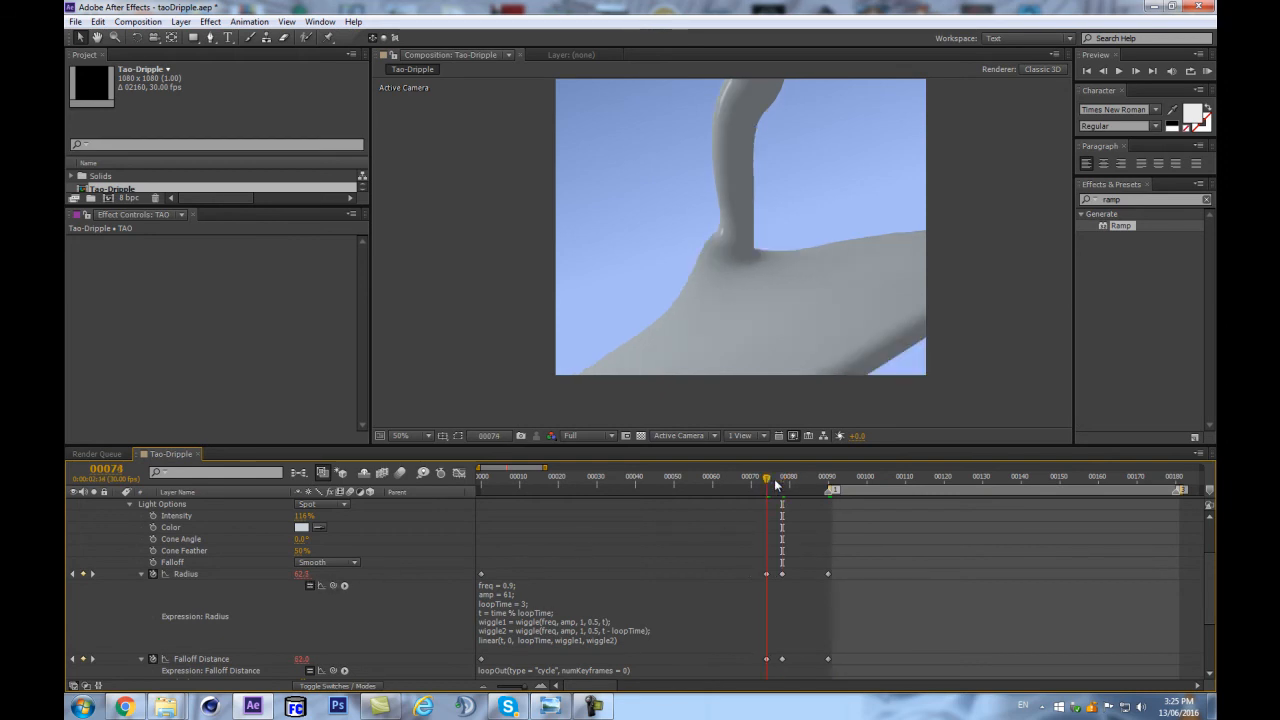
drag(789, 483, 780, 509)
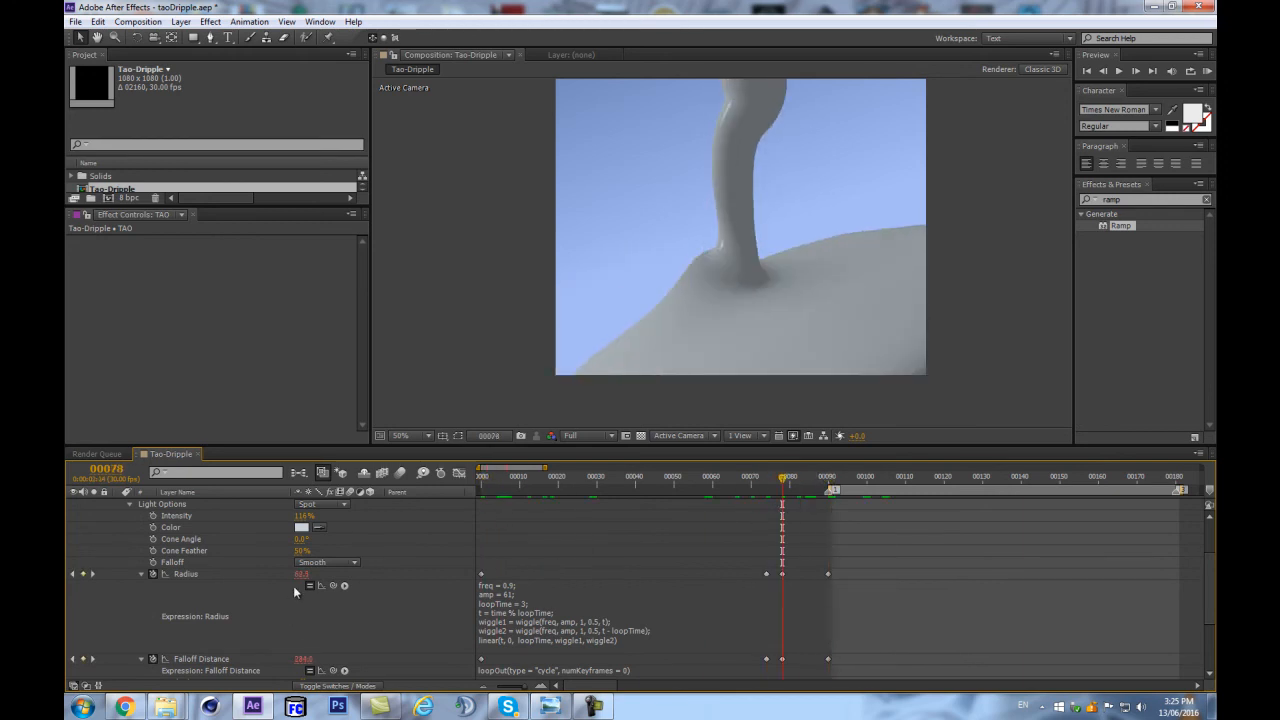
drag(300, 574, 318, 573)
key(KP_0)
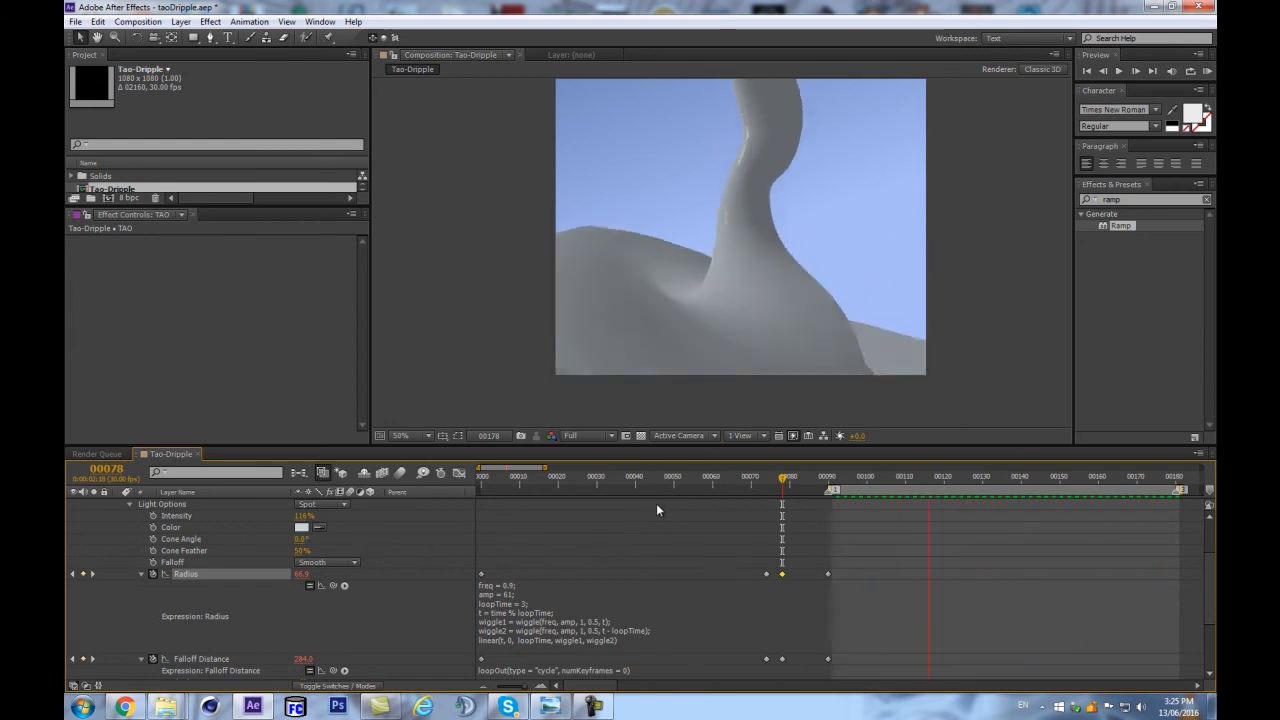
Step: Check the frames around the loop point, then remove all Radius keyframes at frame 0
click(780, 482)
drag(825, 472, 851, 558)
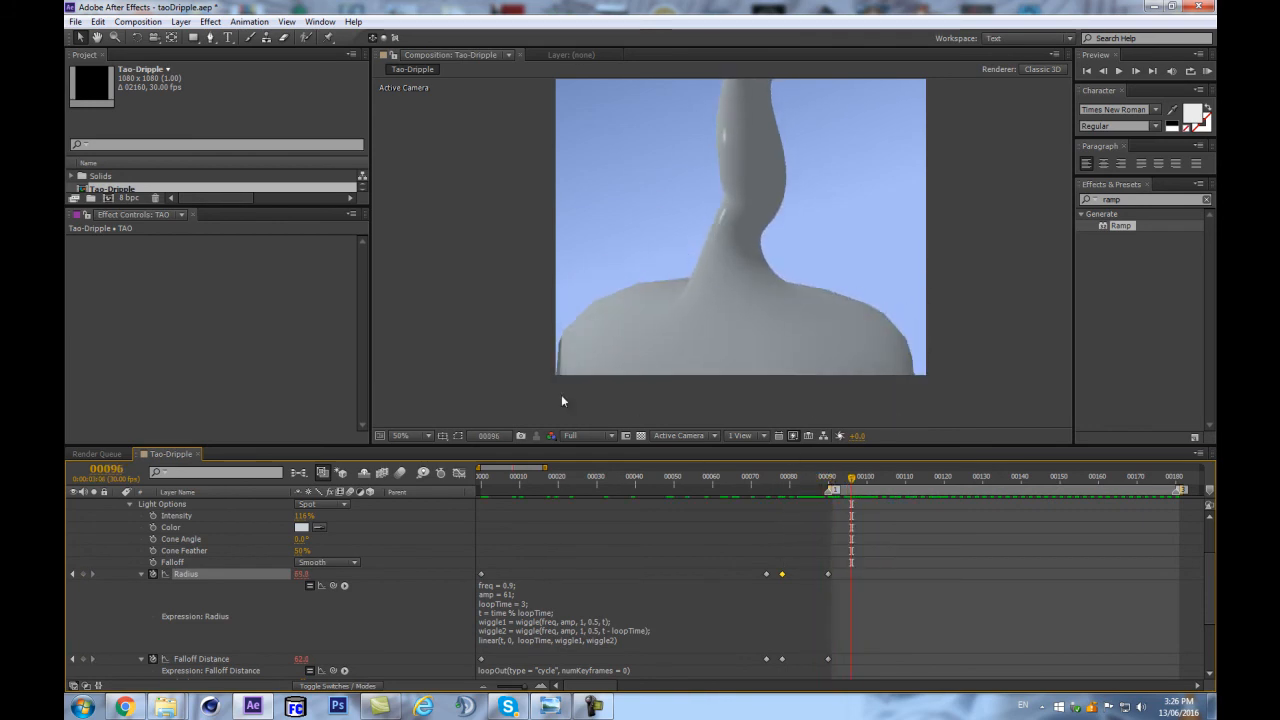
click(784, 490)
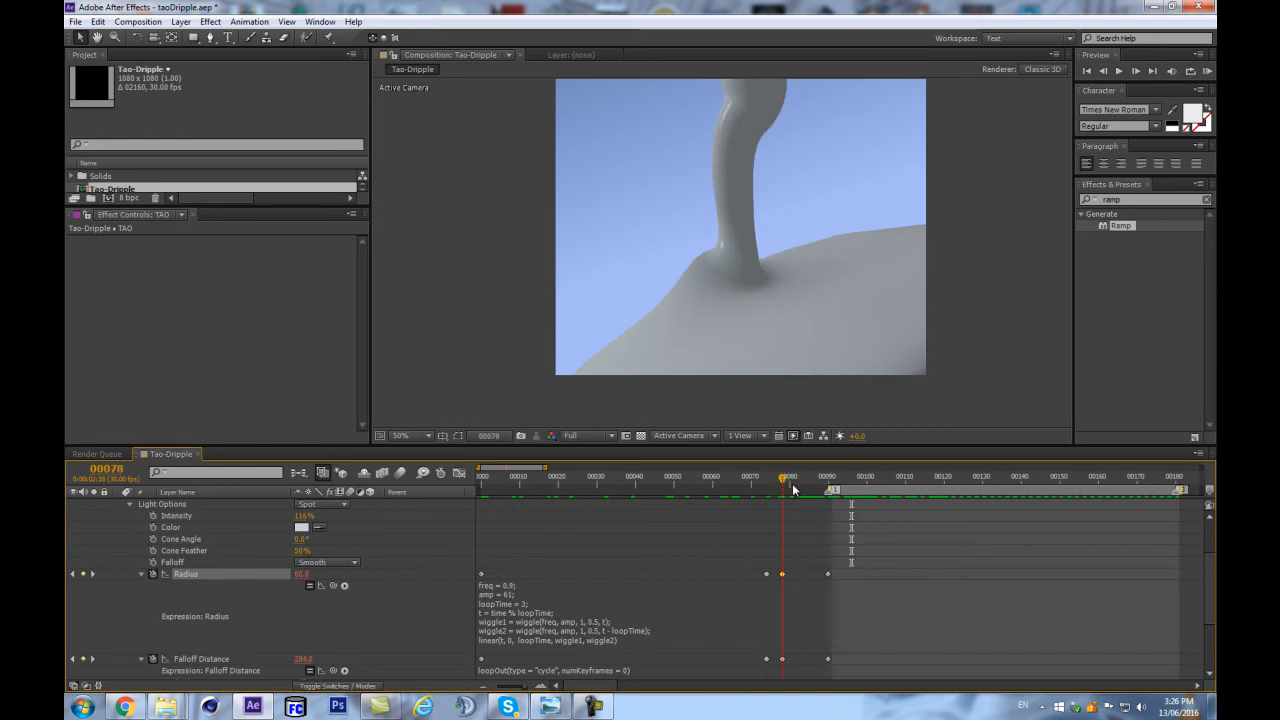
key(Home)
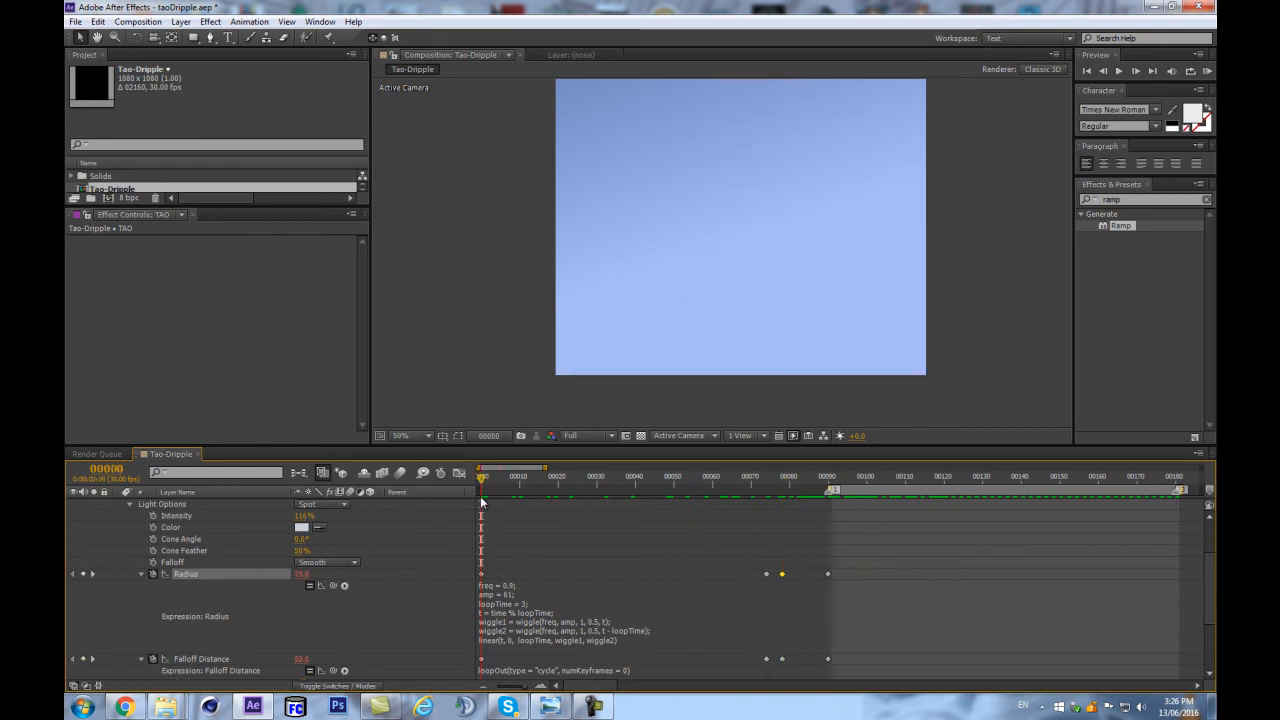
click(152, 575)
Step: Disable the Radius wiggle expression, set the light's Radius to 61 while viewing frame 121, and preview the loop
mouse_move(879, 475)
mouse_down()
mouse_move(920, 481)
mouse_move(889, 486)
mouse_up()
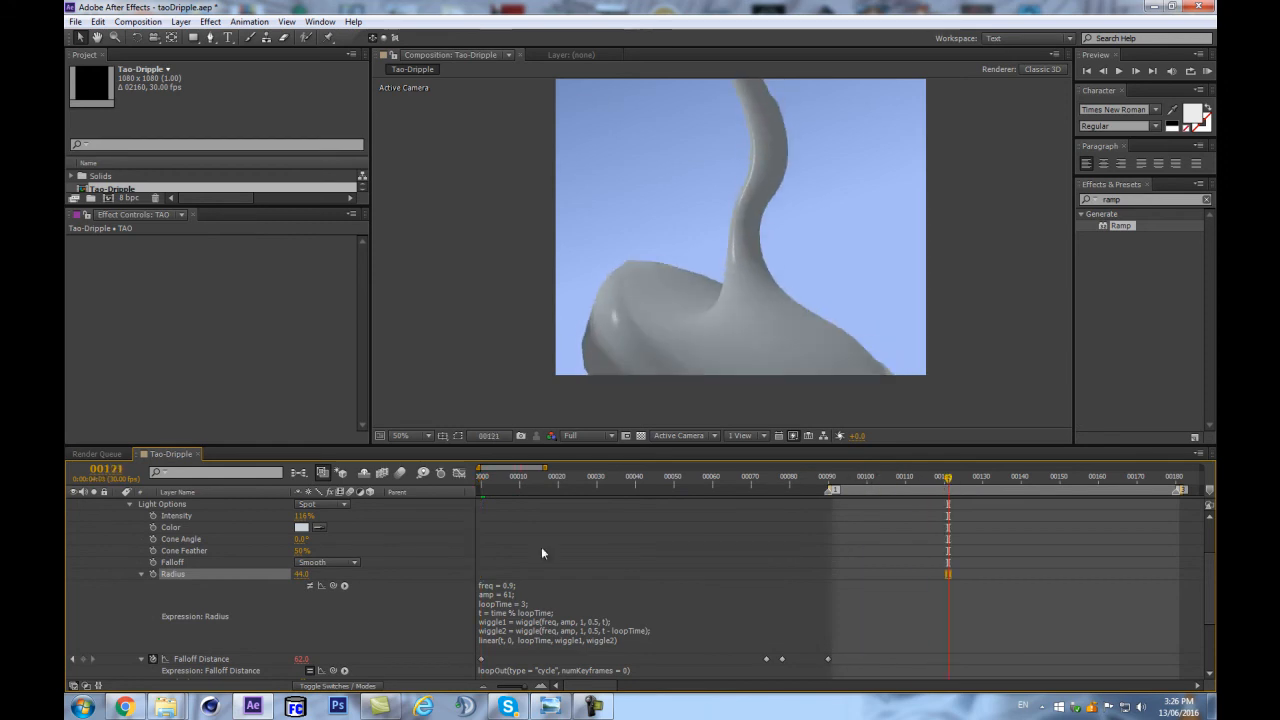
drag(311, 575, 316, 575)
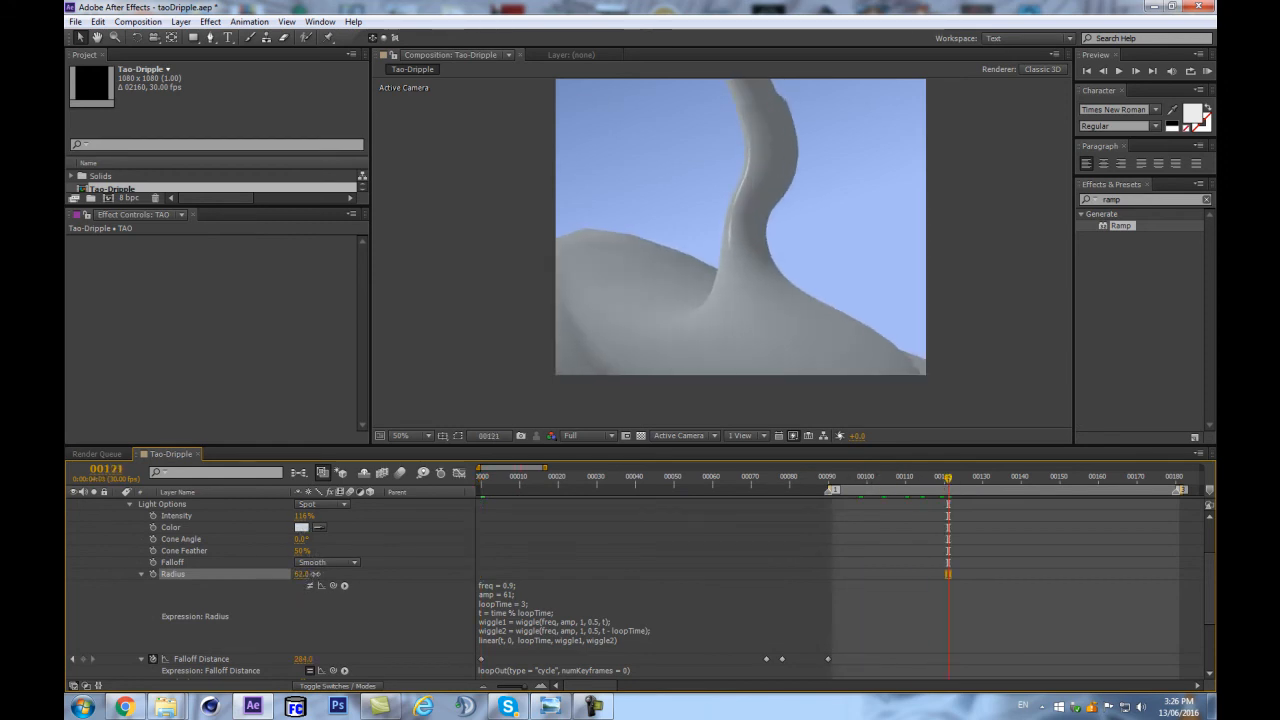
click(665, 552)
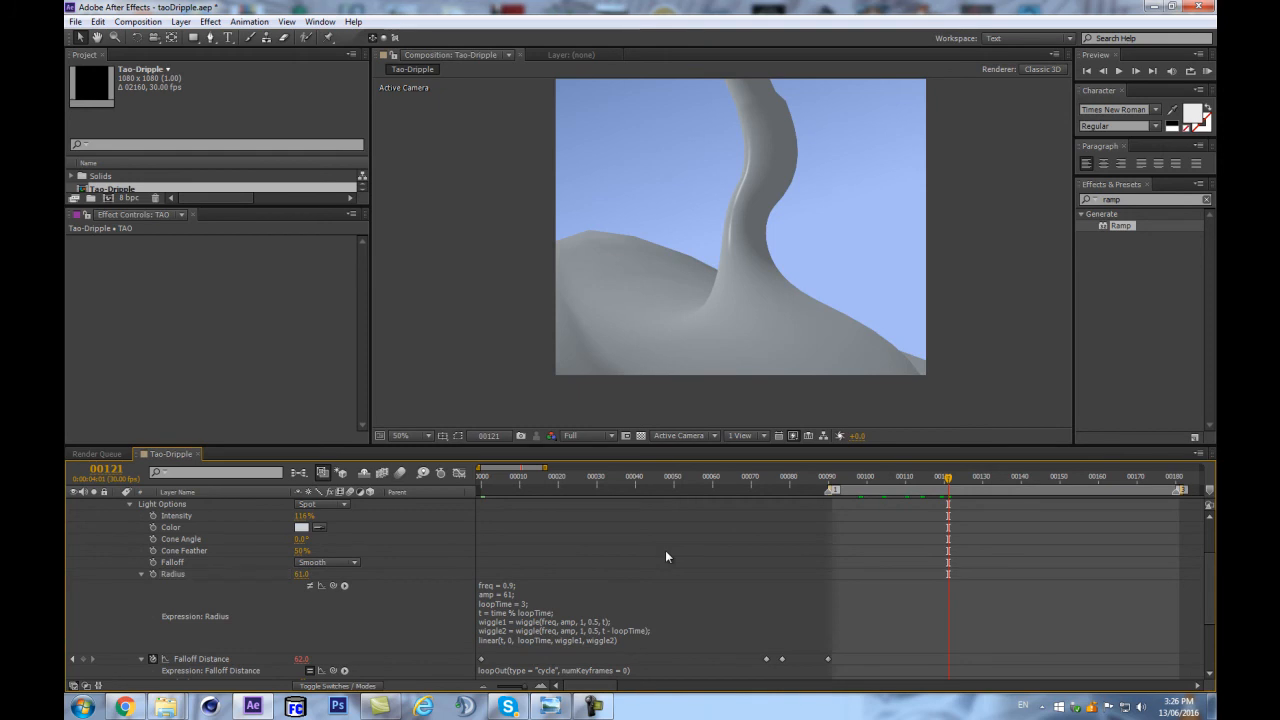
key(space)
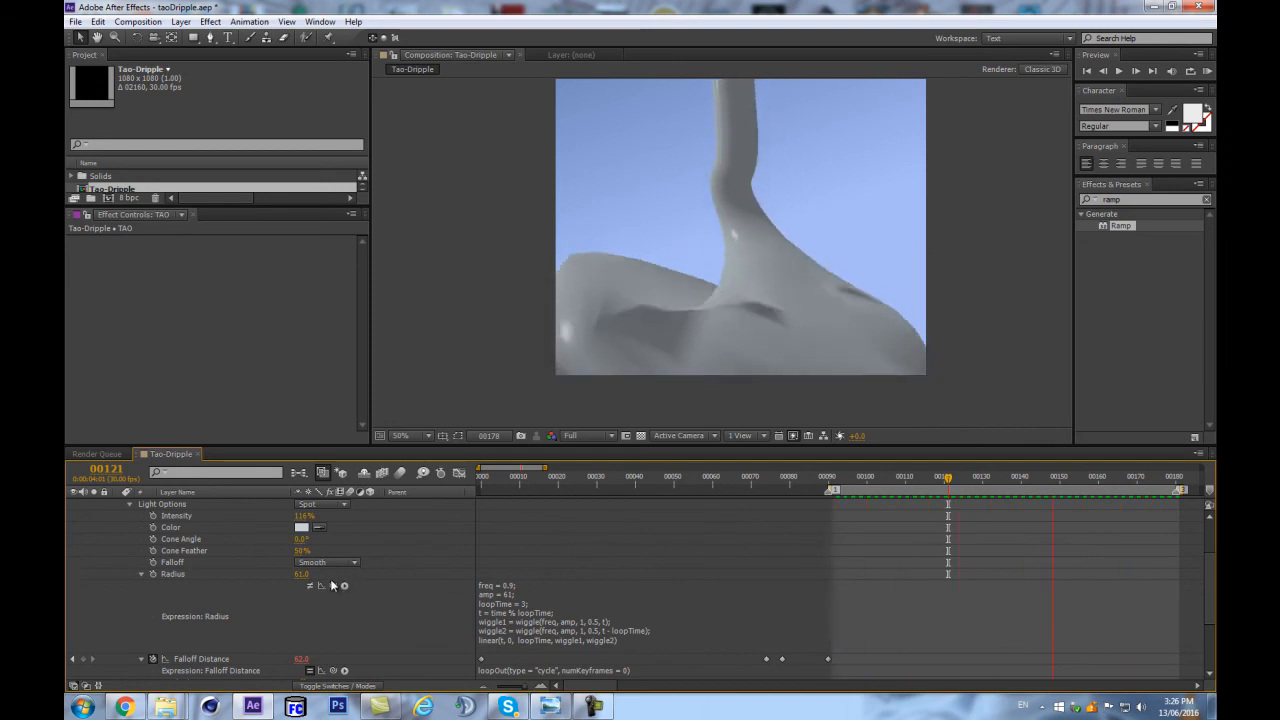
key(space)
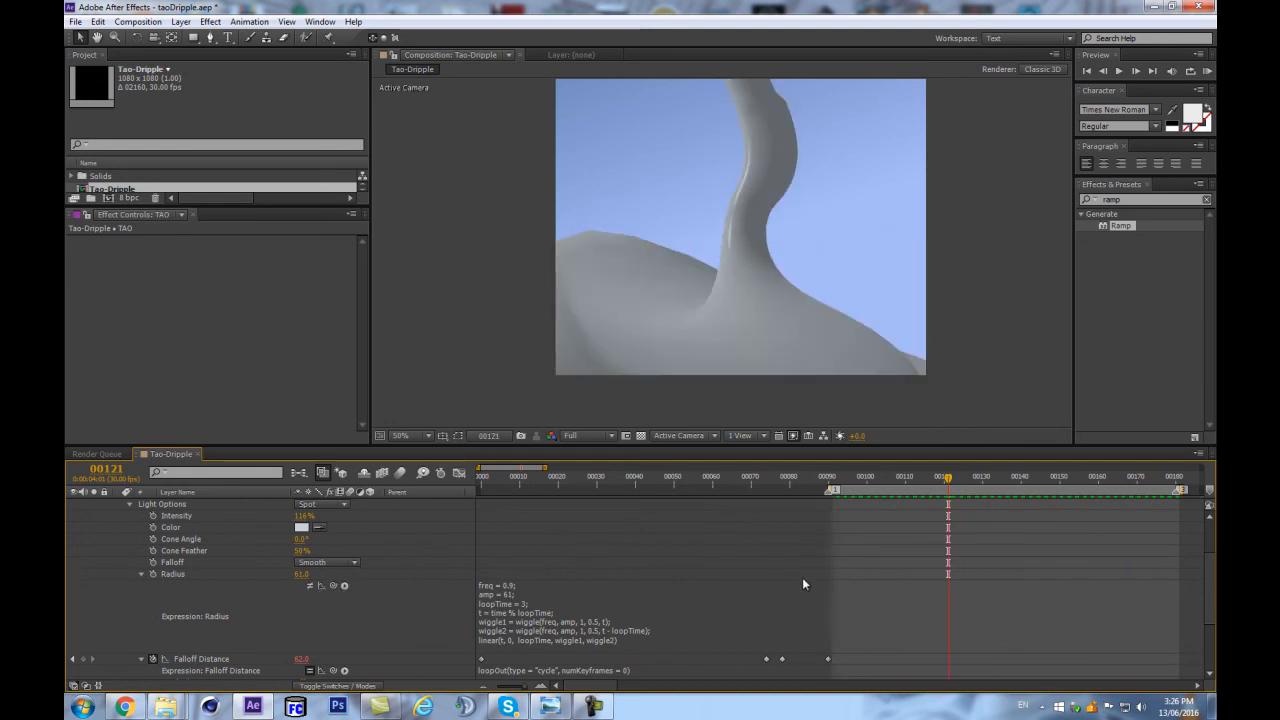
Step: Set the first two OAS Size keyframes of the TAO layer to 70 and preview the loop
scroll(804, 577, down, 3)
scroll(403, 640, down, 3)
click(199, 604)
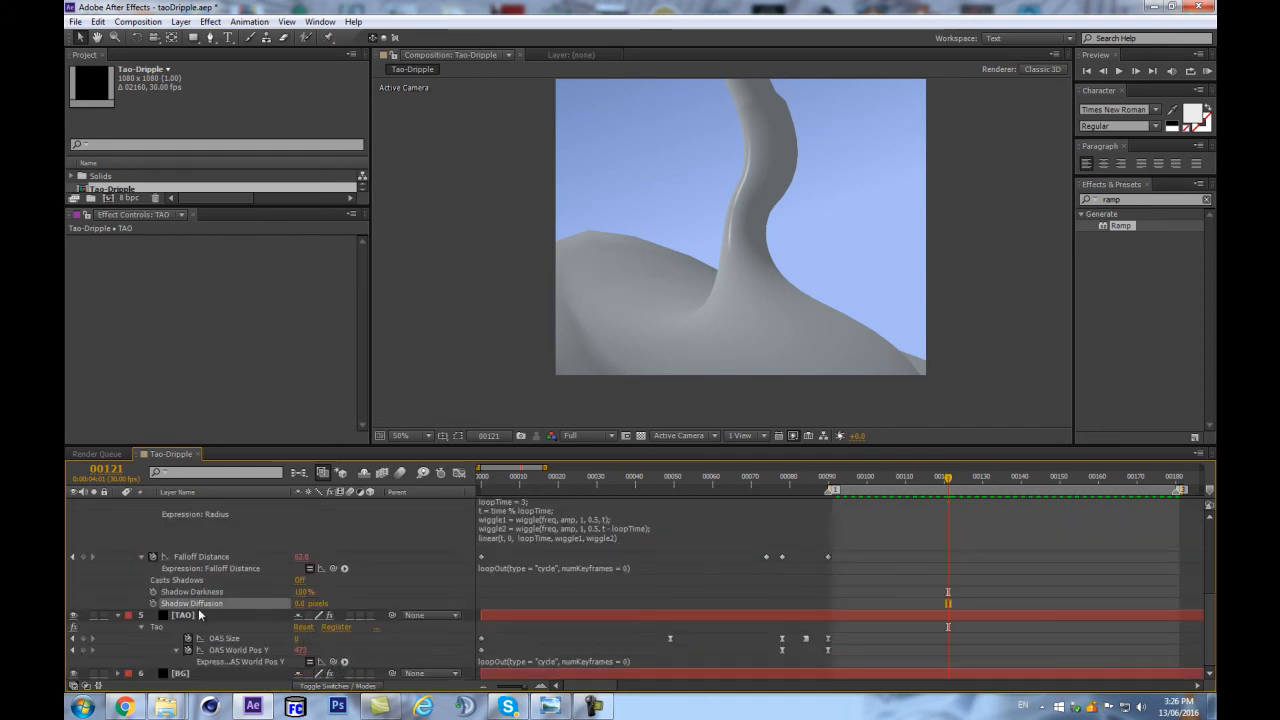
click(785, 491)
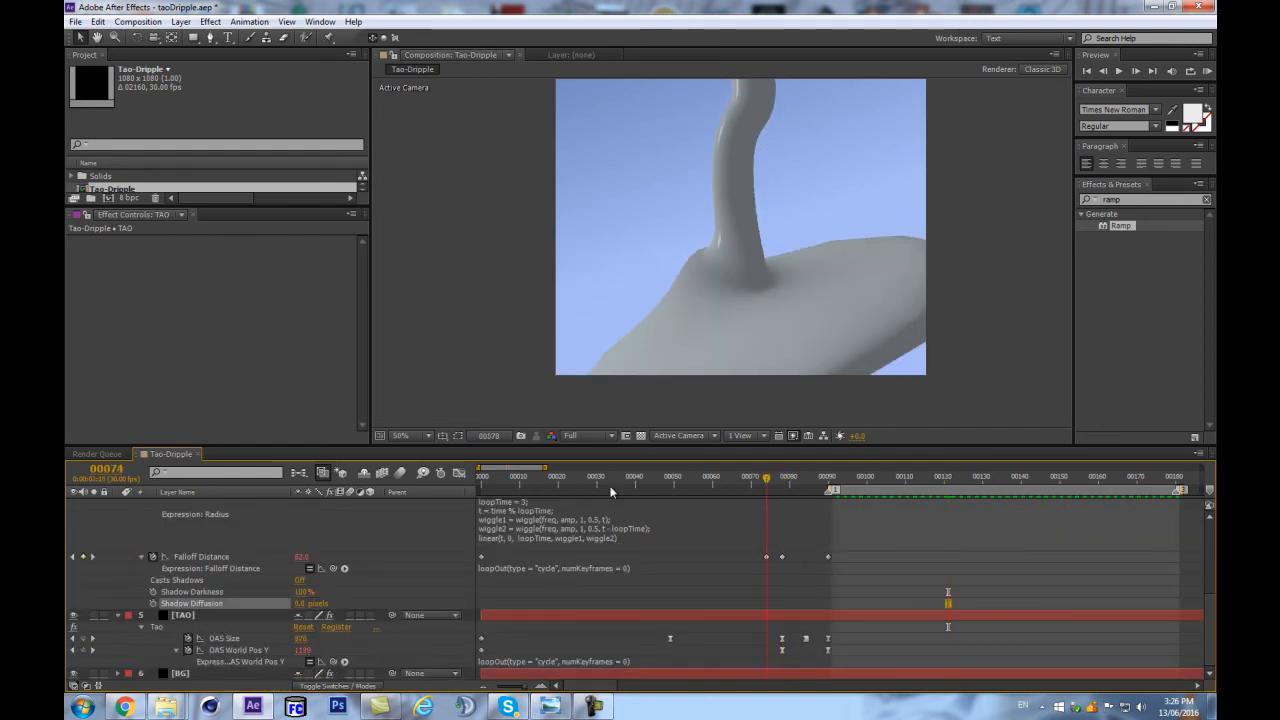
drag(767, 487, 457, 503)
drag(596, 490, 459, 531)
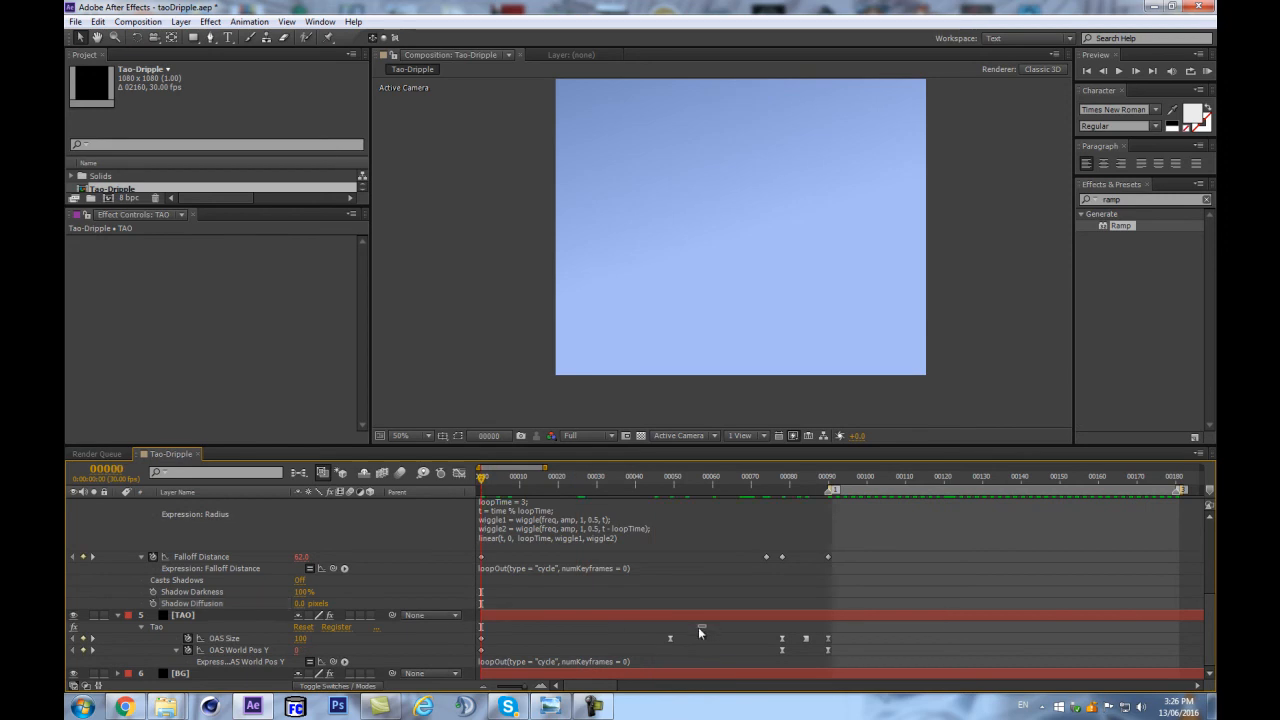
click(423, 640)
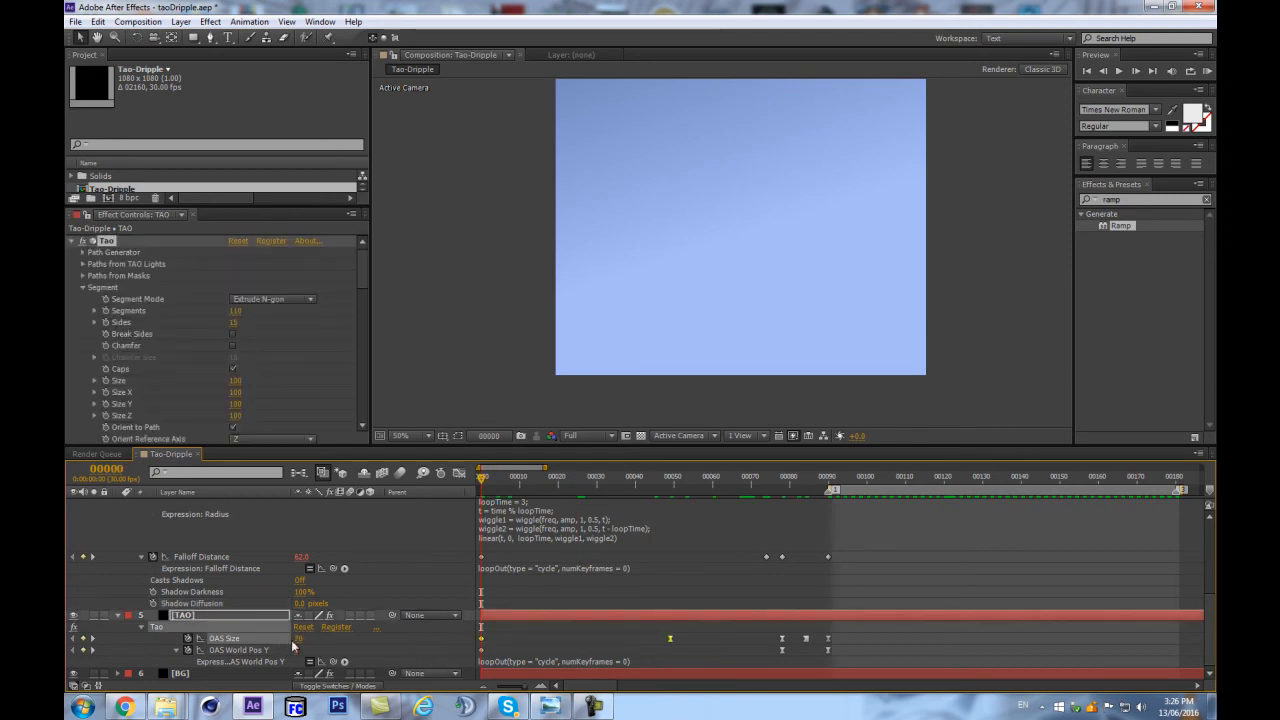
drag(745, 493, 1010, 518)
key(KP_0)
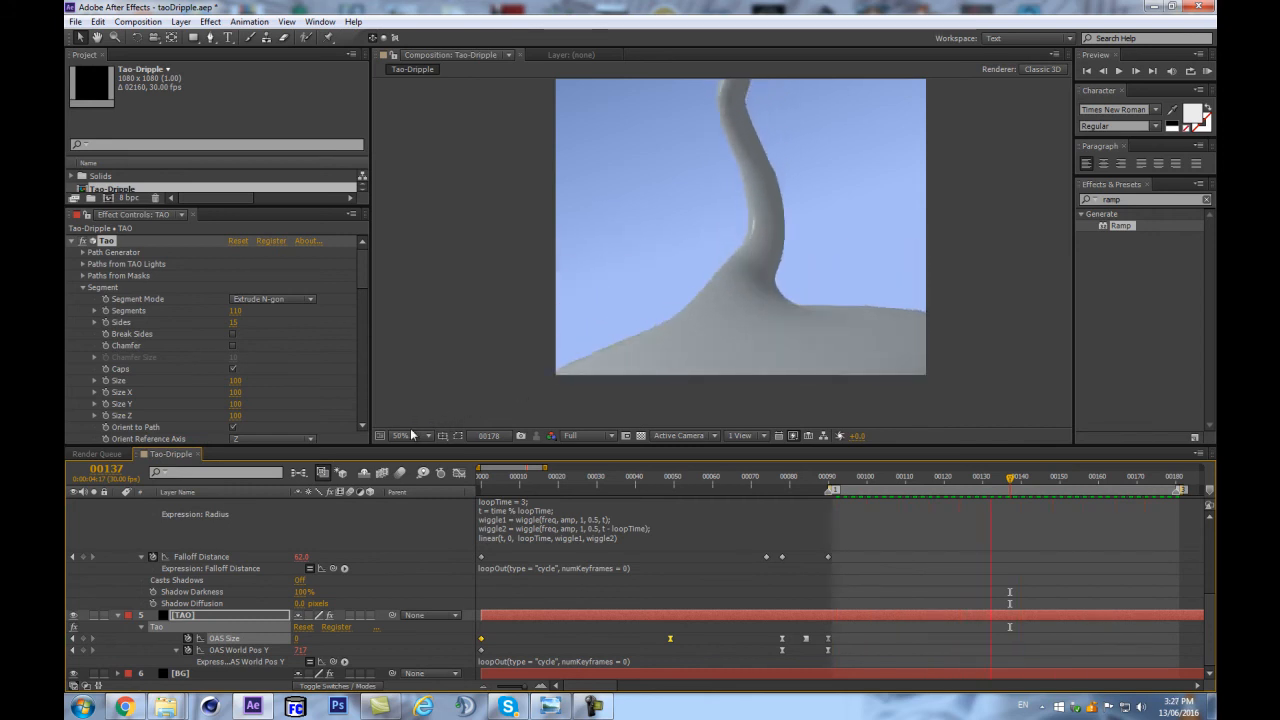
key(space)
drag(930, 483, 1068, 478)
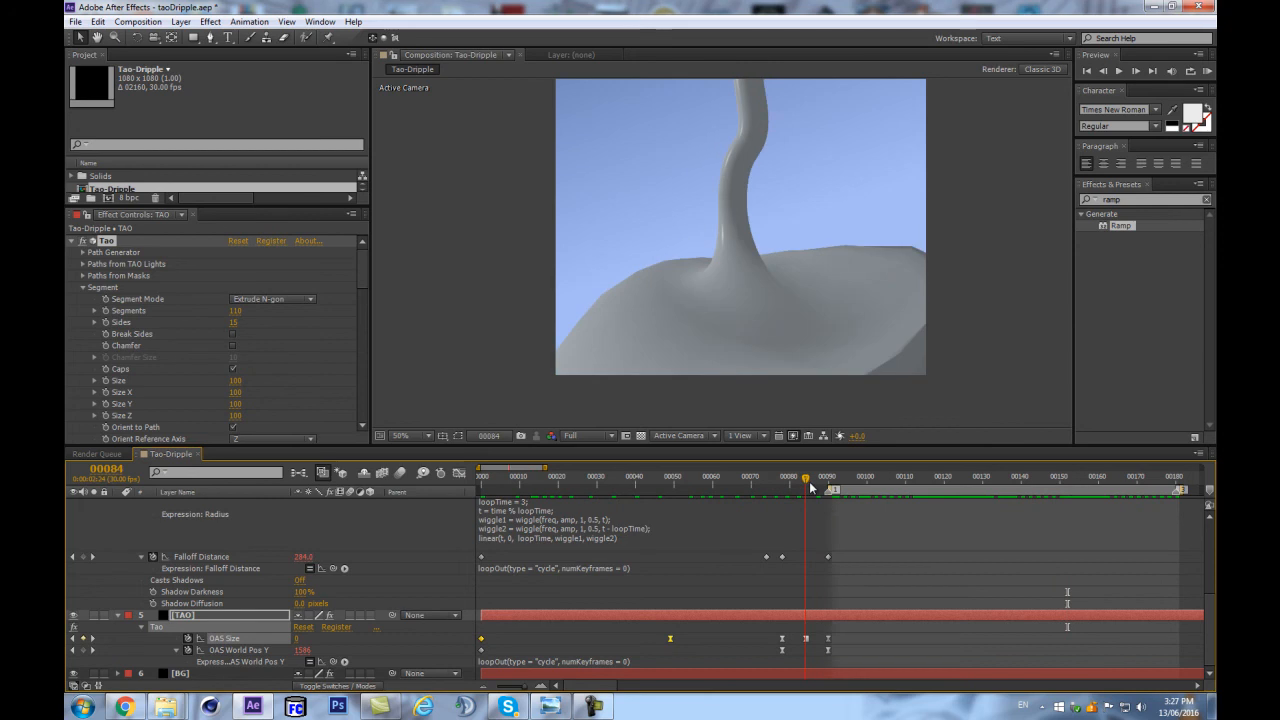
Step: Raise the TAO layer's OAS World Pos Y to 2910 at frame 90 and preview the loop
drag(812, 488, 826, 488)
drag(302, 650, 318, 651)
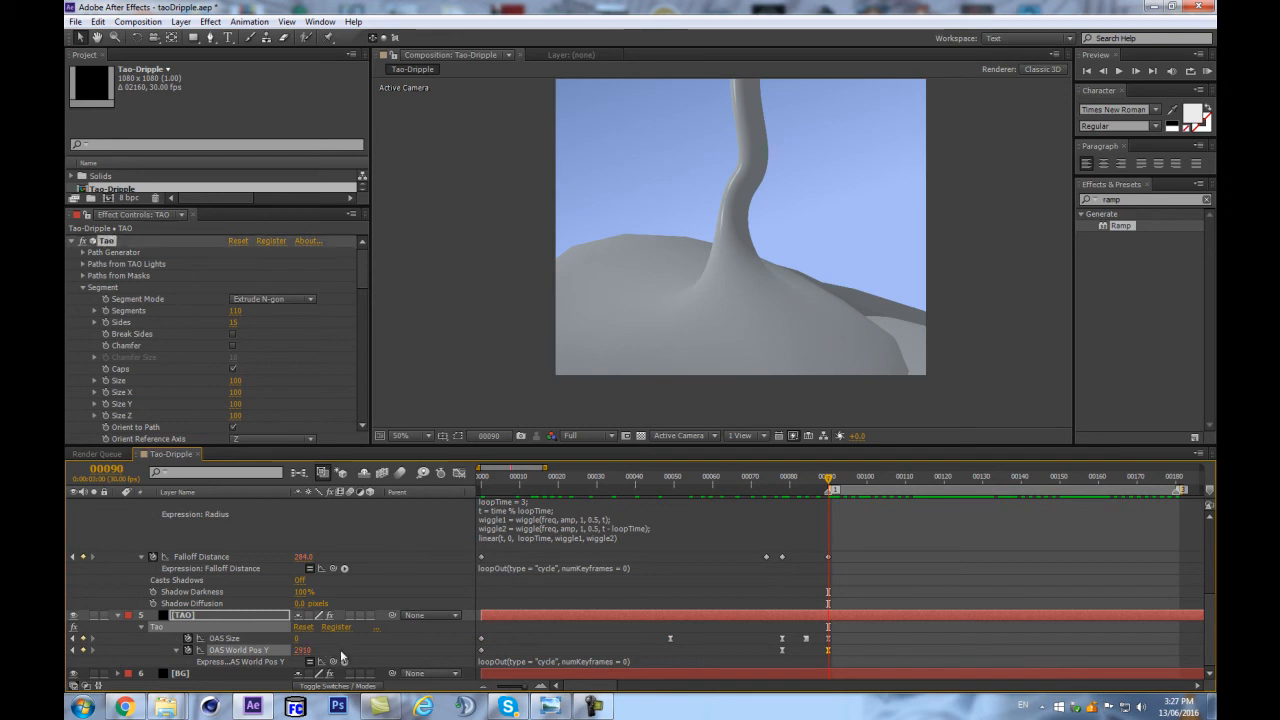
key(space)
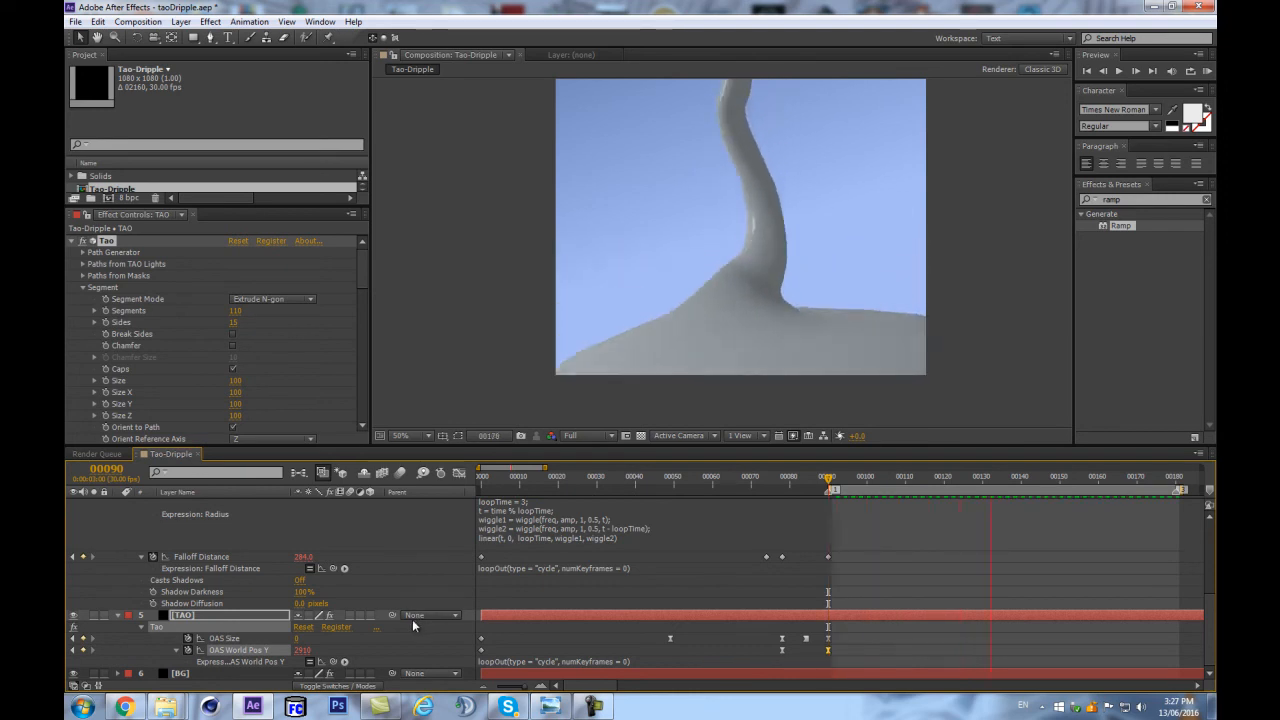
Step: Lower OAS World Pos Y at frame 78 and raise it further at frame 90
click(781, 489)
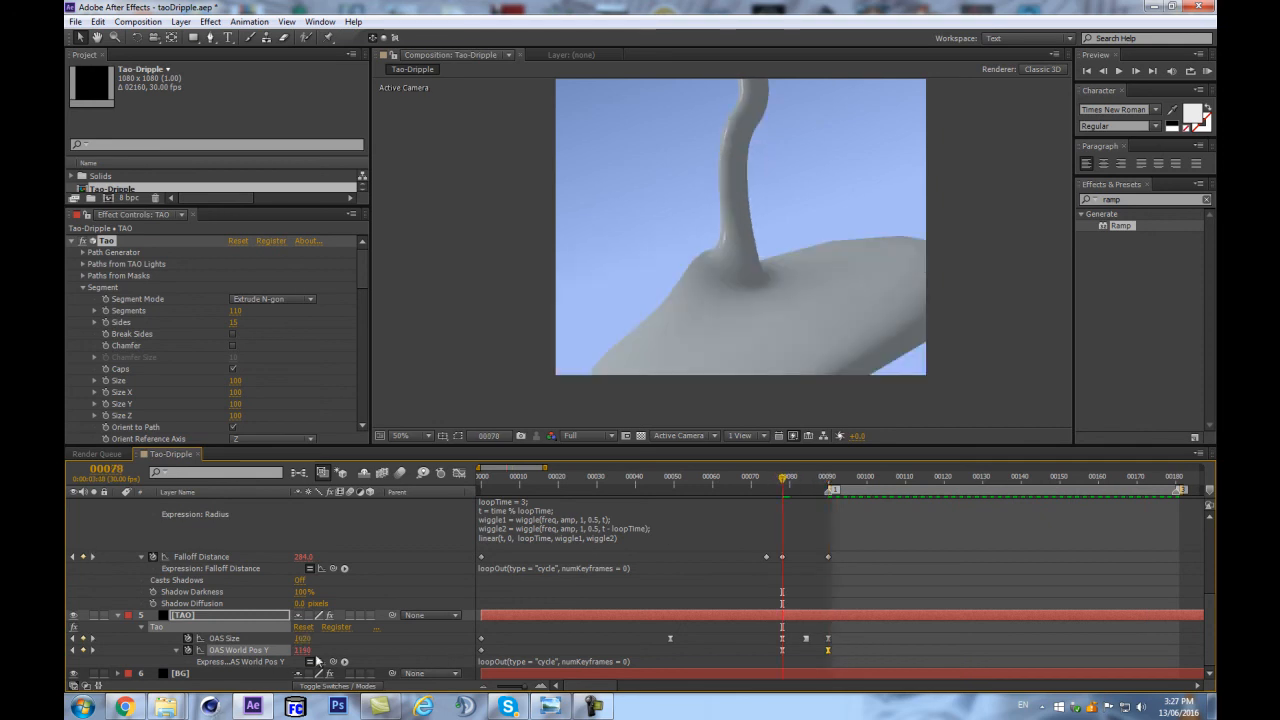
drag(297, 652, 297, 652)
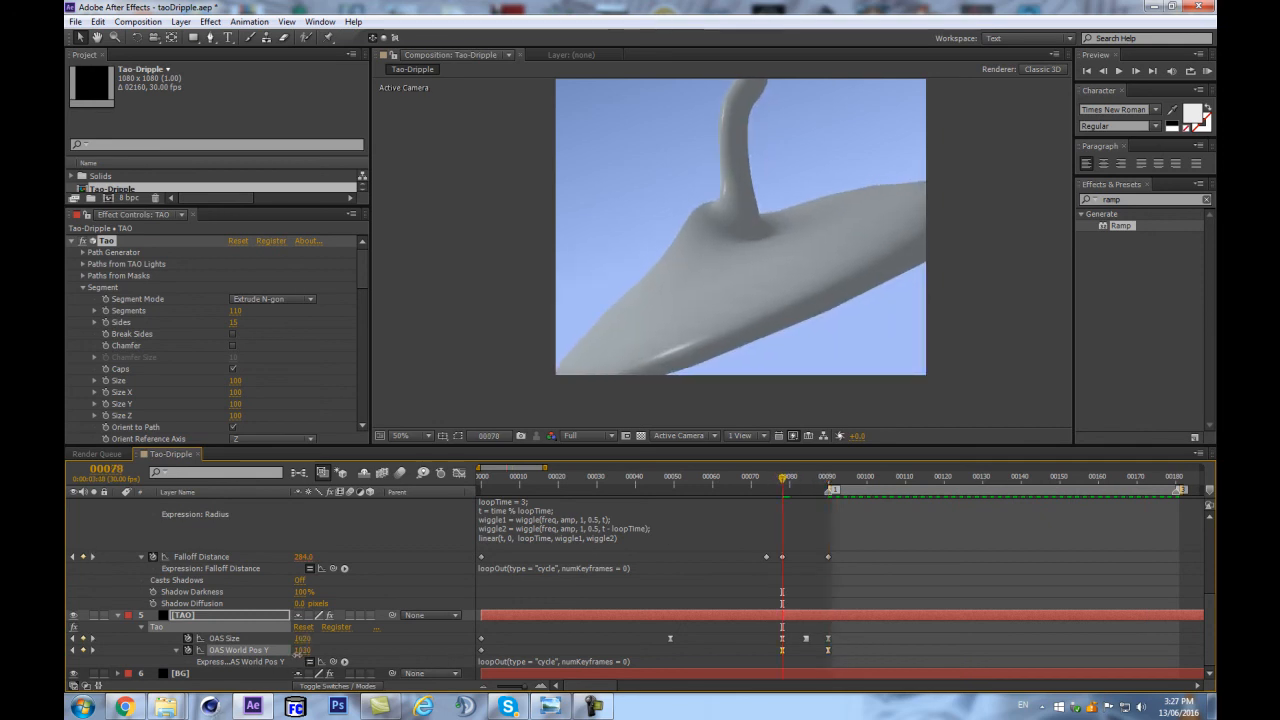
click(828, 481)
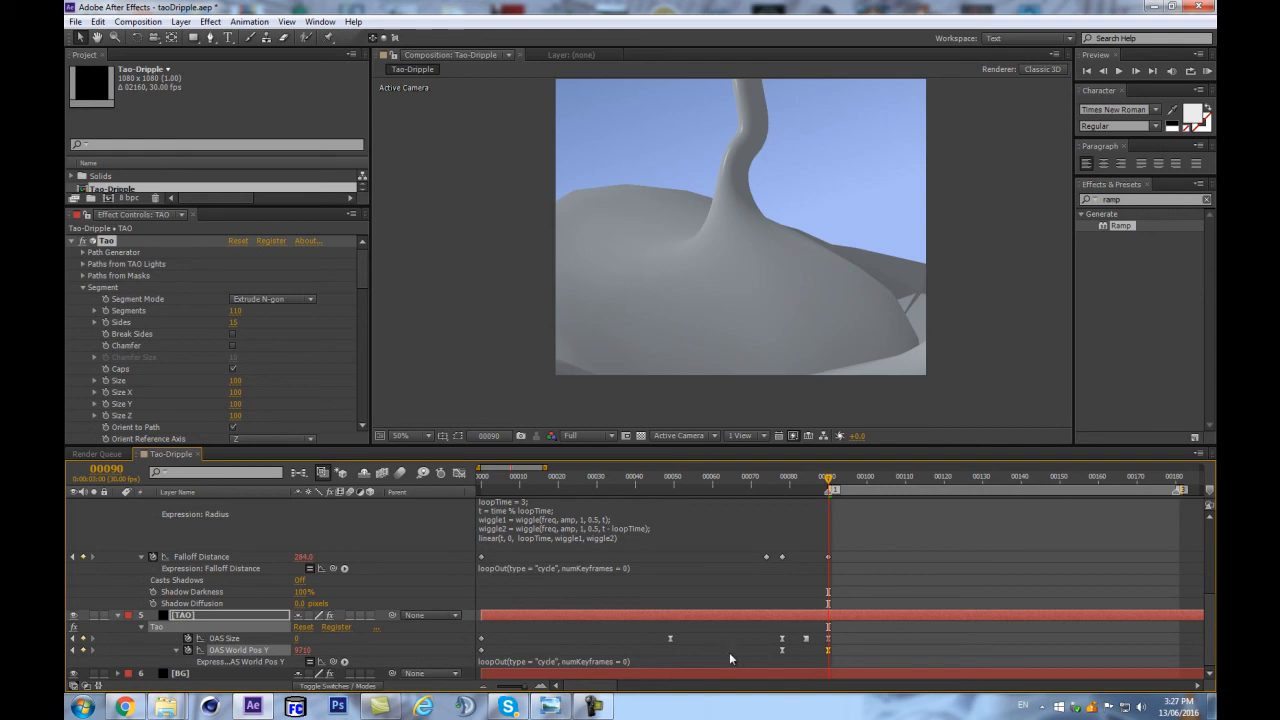
Step: Shift the middle OAS World Pos Y keyframe earlier to about frame 73 and preview the loop
drag(778, 649, 762, 653)
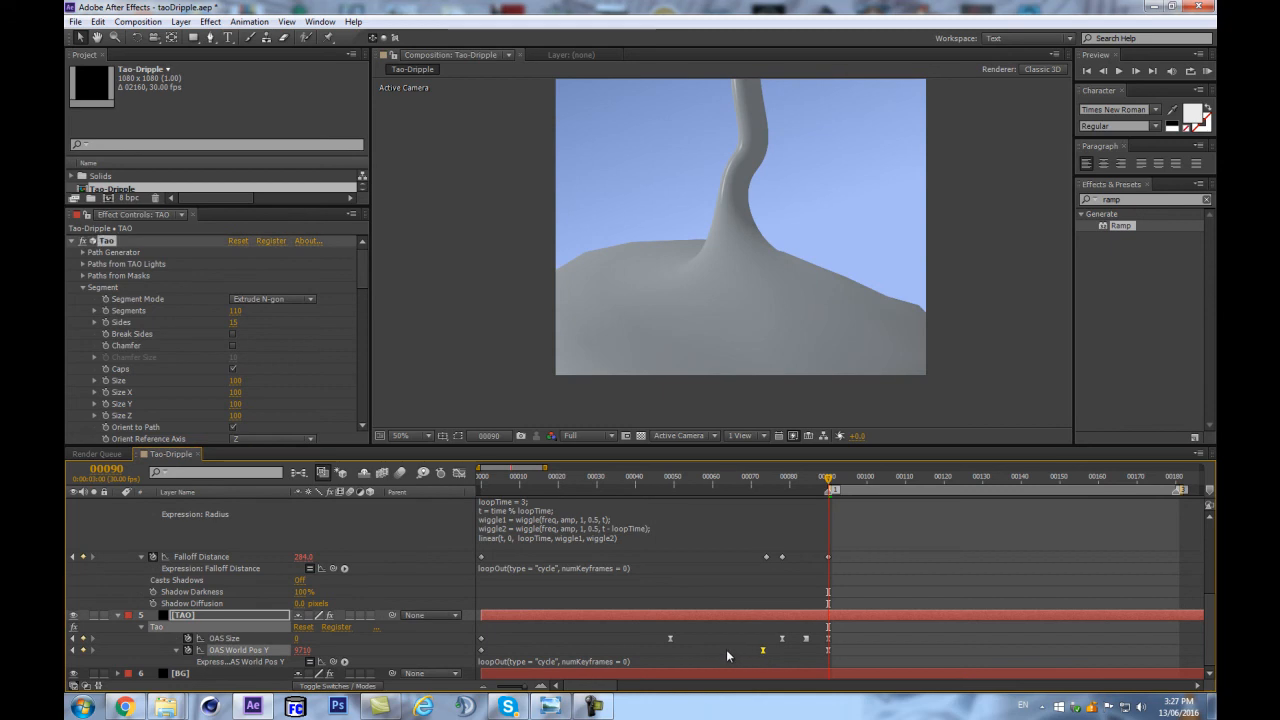
click(726, 649)
key(space)
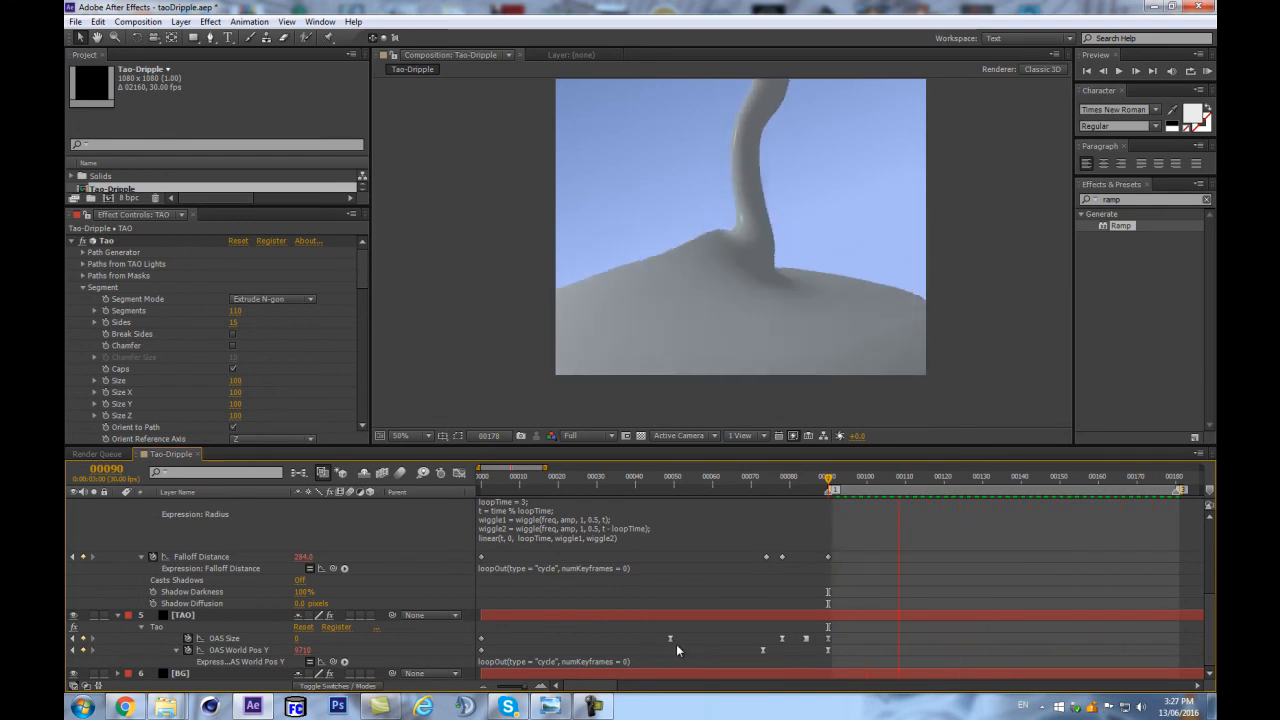
key(space)
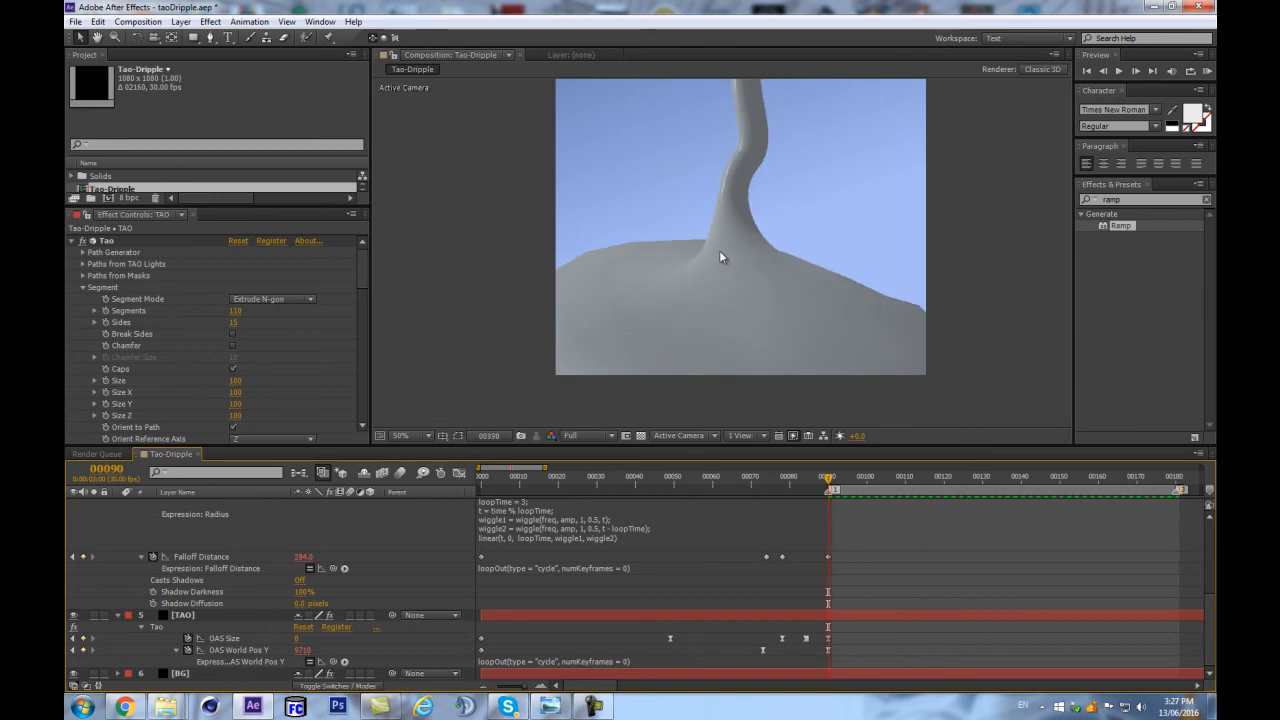
Step: Adjust the camera view slightly, collapse all layer properties, and enlarge the area showing the TAO layer's effect settings
drag(722, 218, 730, 220)
click(176, 614)
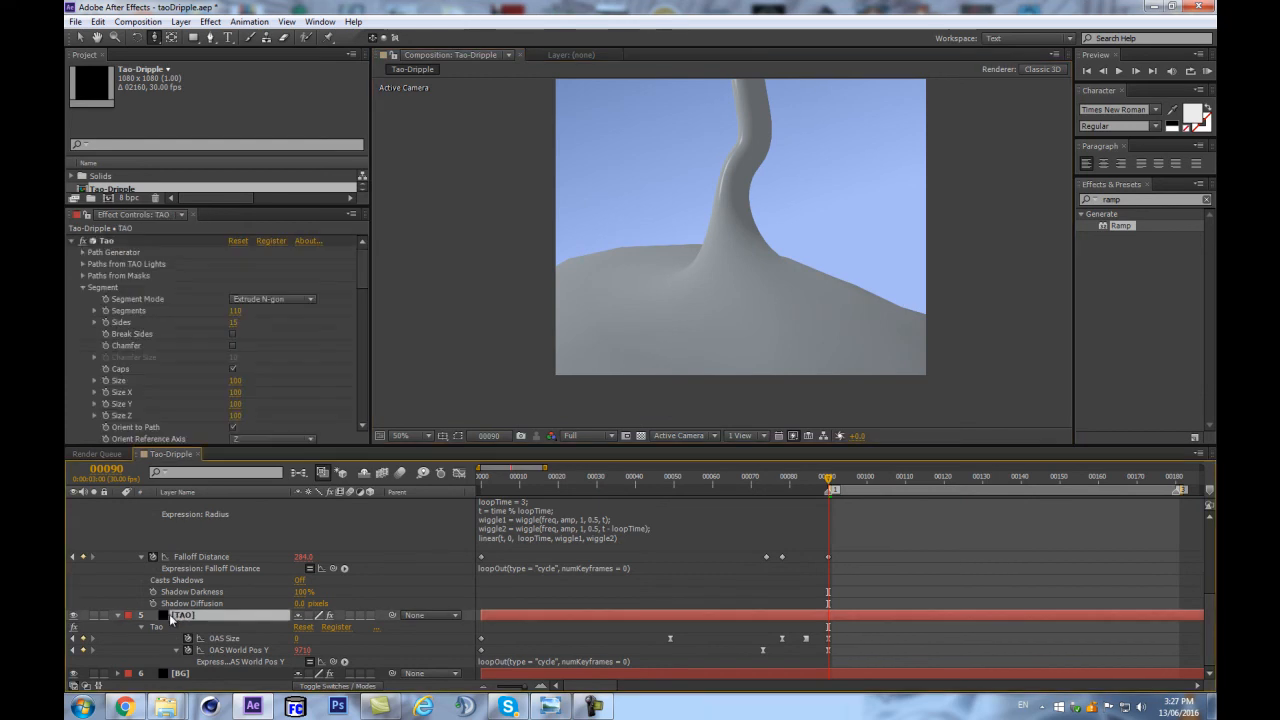
click(117, 614)
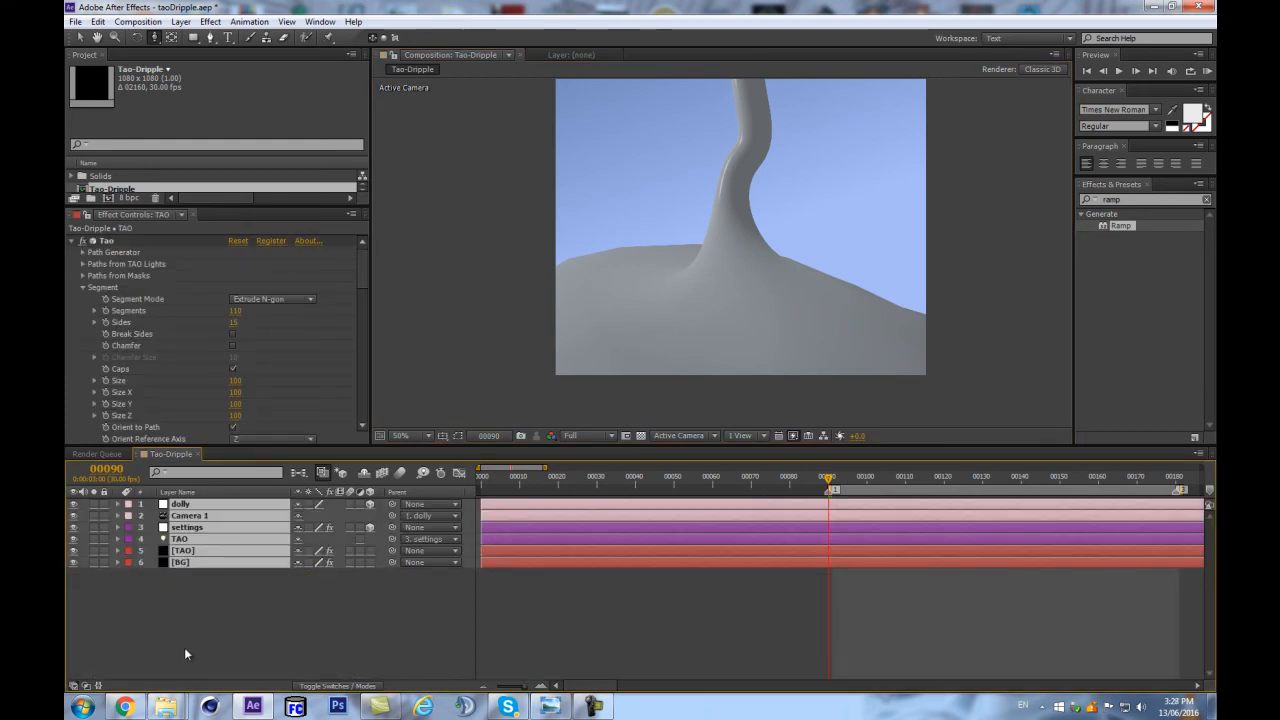
click(205, 550)
scroll(357, 359, down, 10)
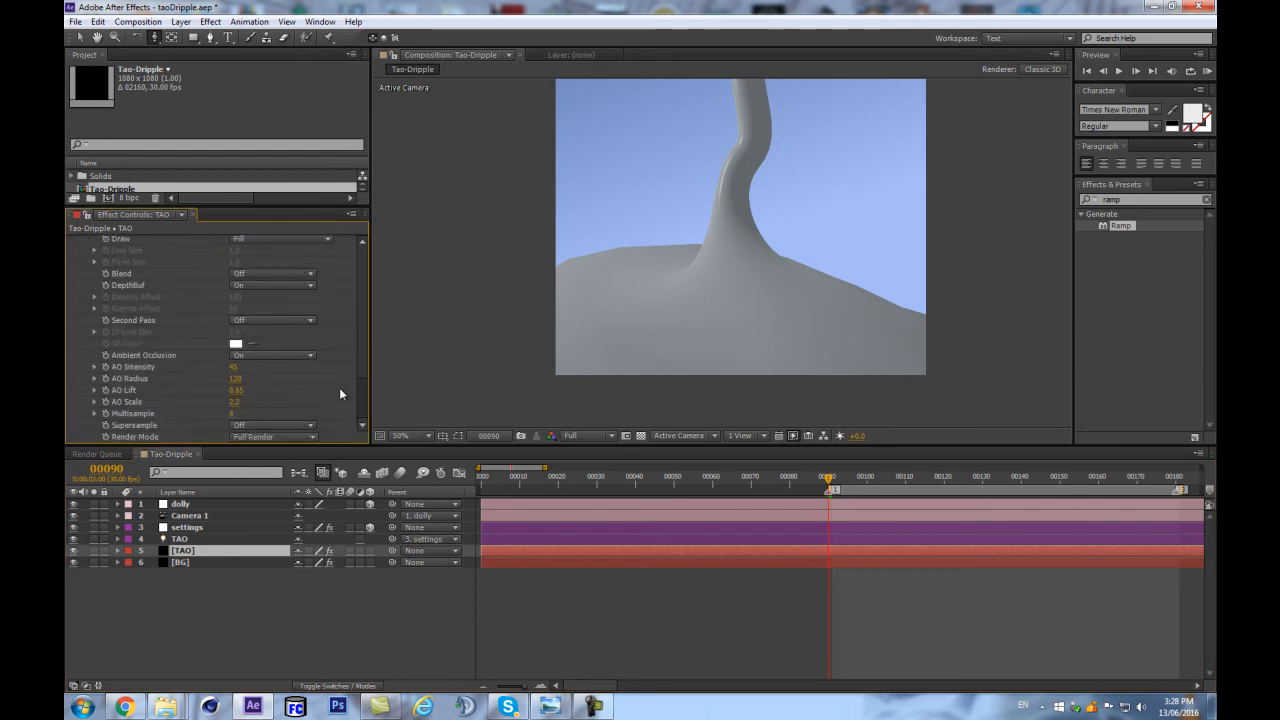
drag(233, 452, 233, 548)
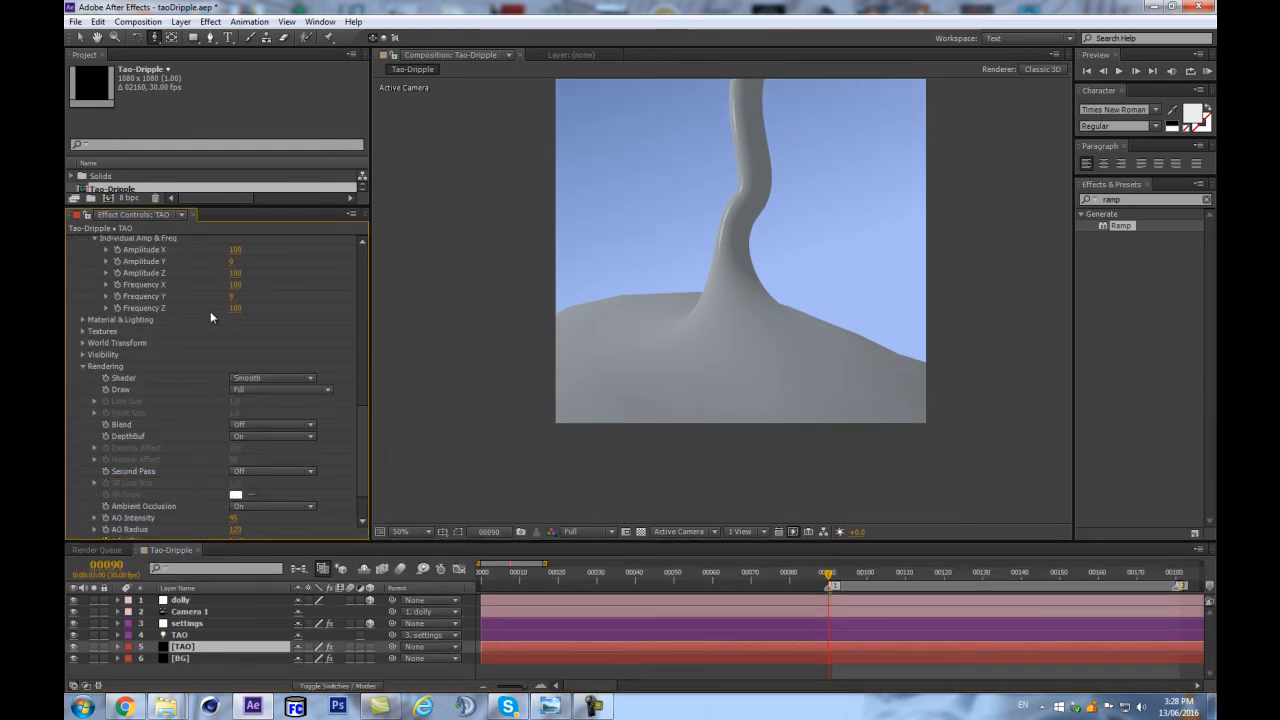
Step: Collapse the Tao effect's Rendering group and expand Material & Lighting down to the Image Based Lighting settings
click(83, 366)
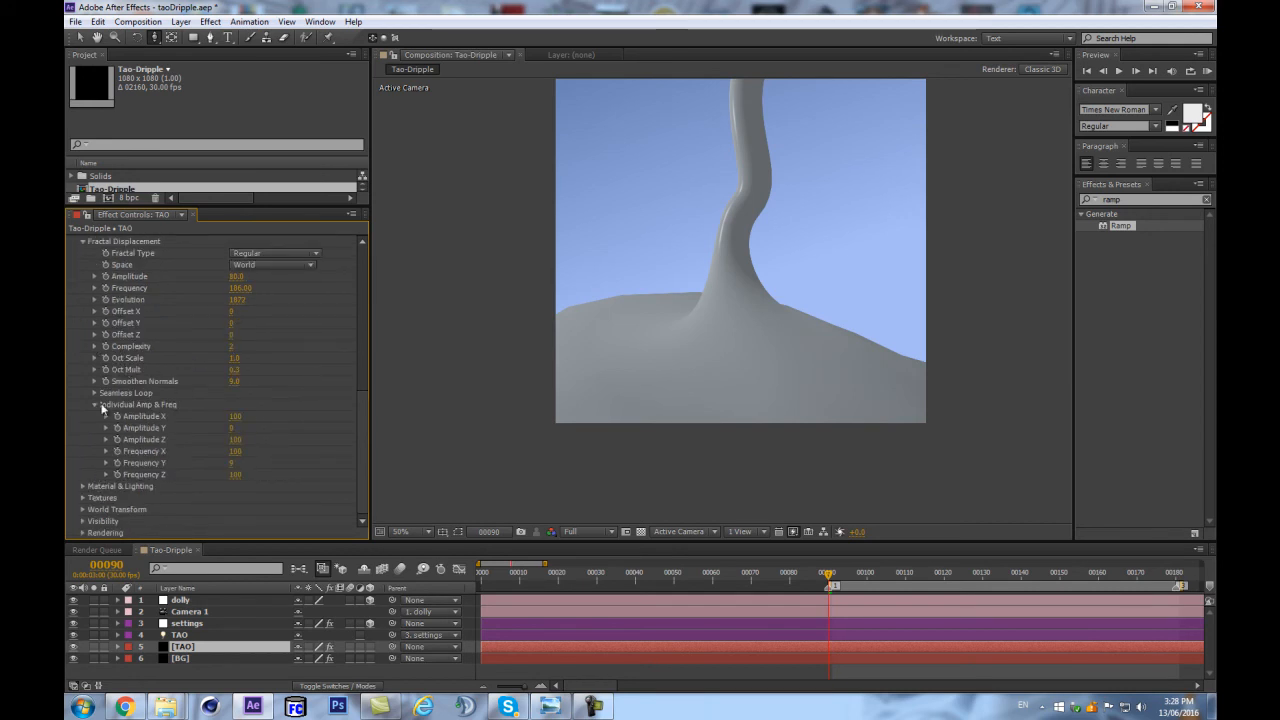
click(82, 486)
scroll(100, 500, down, 3)
scroll(108, 506, down, 3)
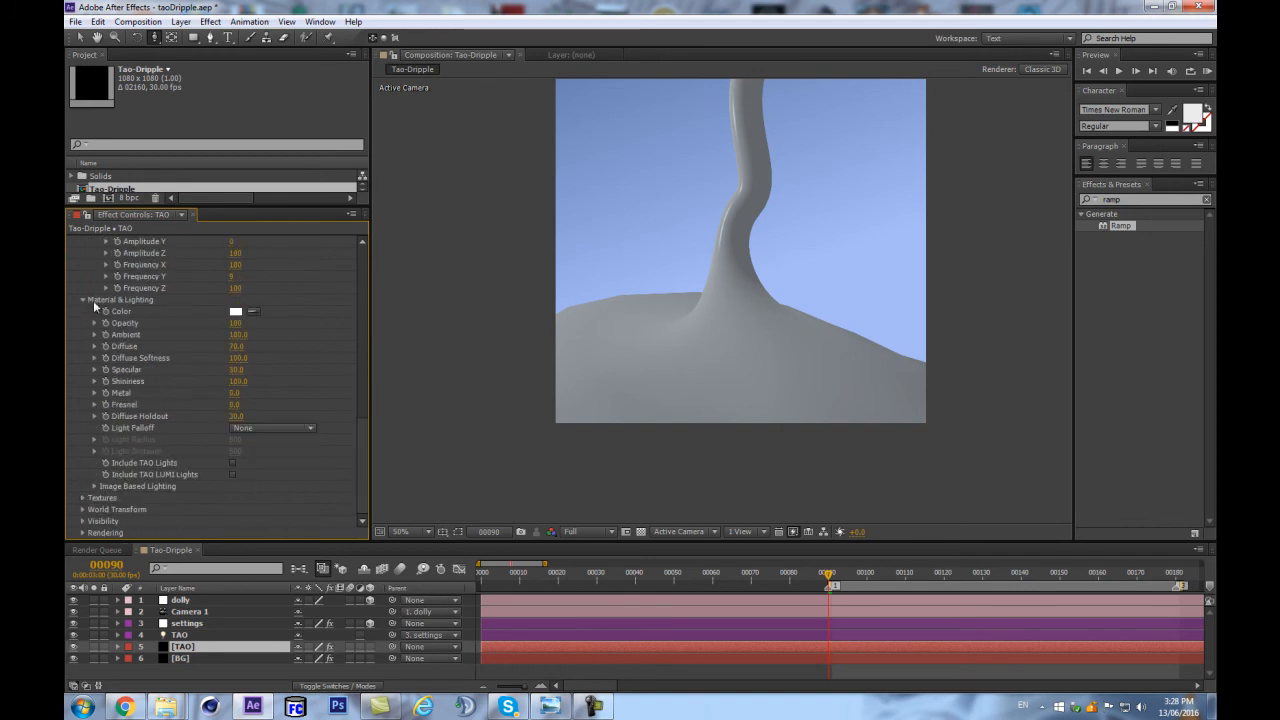
click(93, 440)
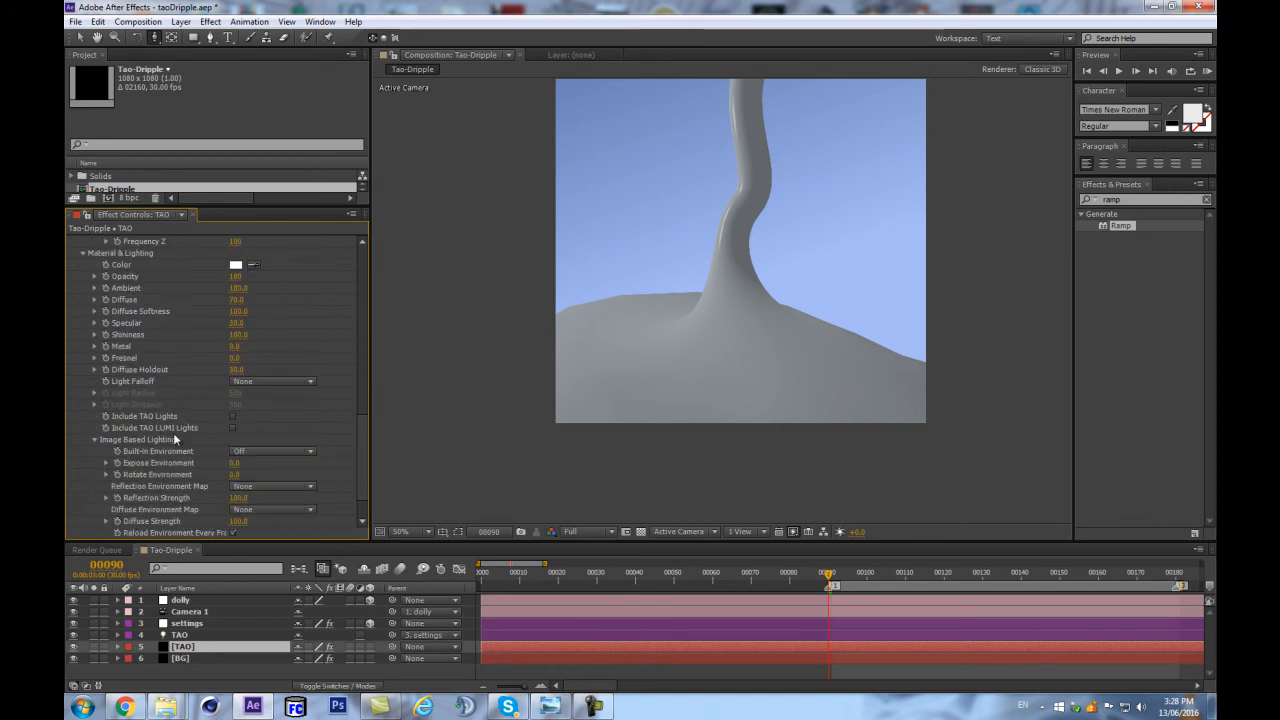
scroll(249, 413, down, 2)
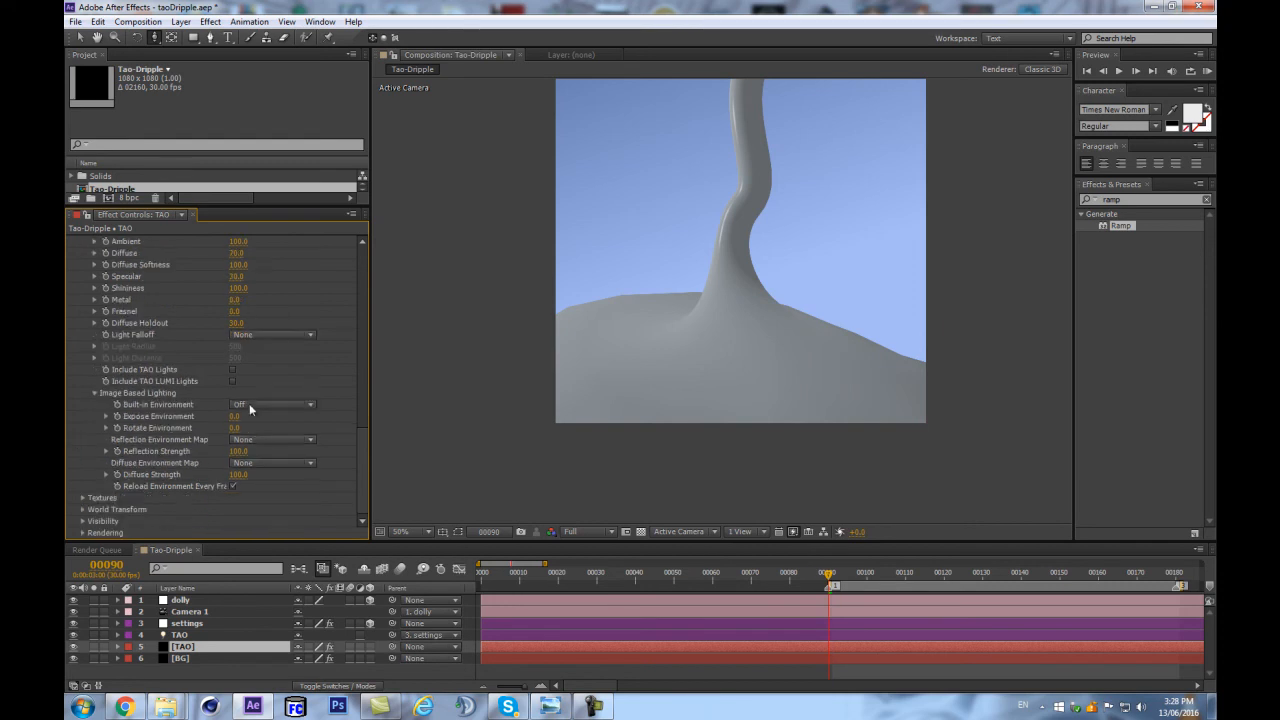
Step: Try the Sunset Field built-in environment on the liquid and inspect its reflections up close
click(249, 405)
click(280, 430)
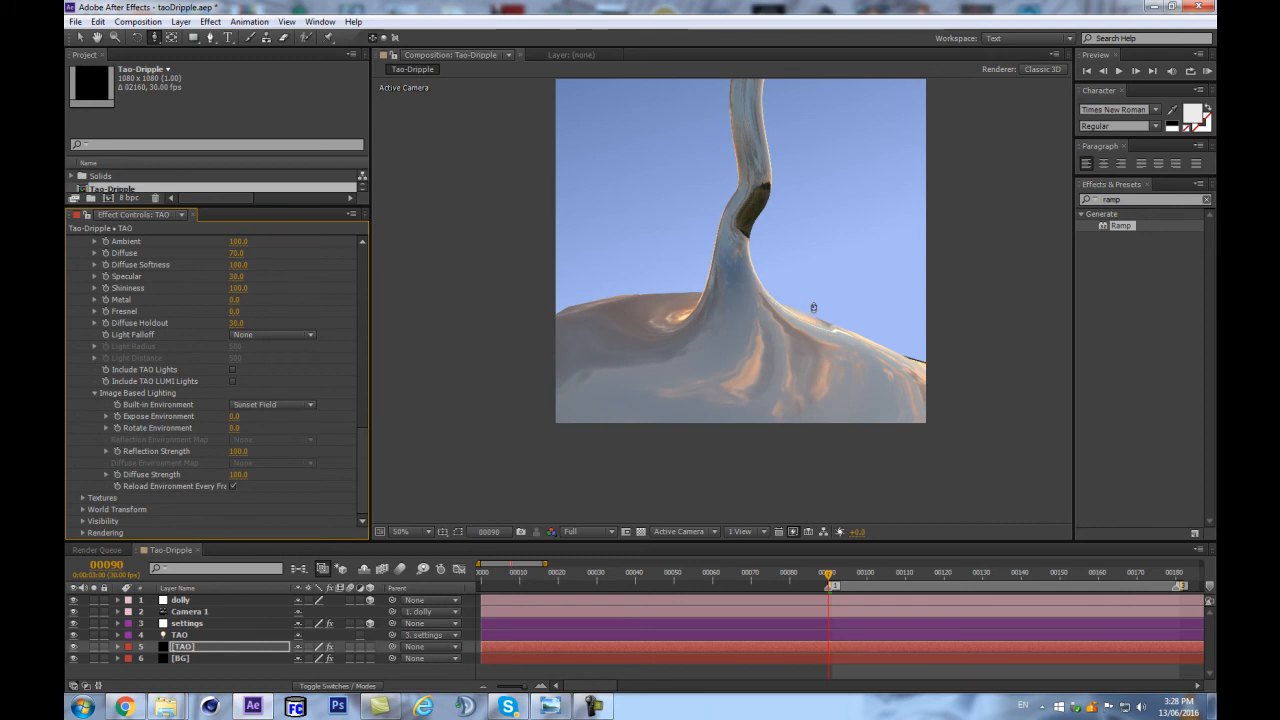
scroll(827, 338, up, 1)
scroll(829, 340, down, 1)
drag(235, 428, 50, 434)
scroll(786, 190, up, 2)
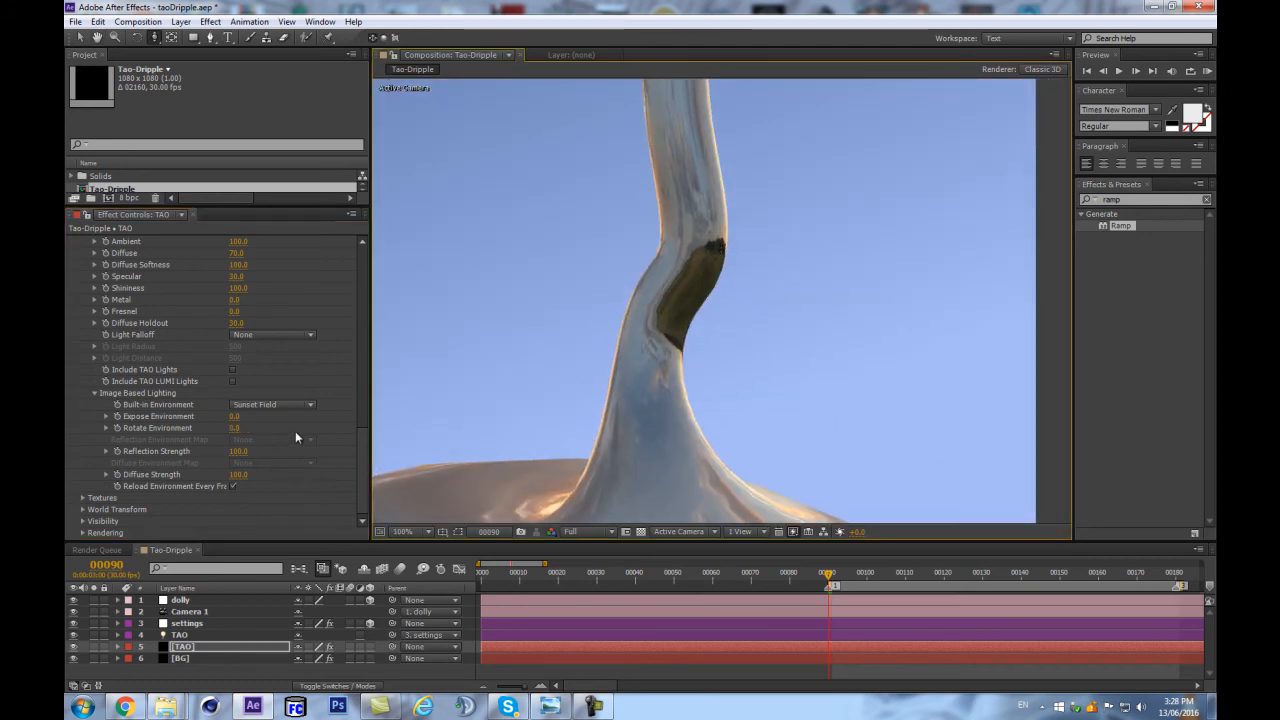
key(comma)
Step: Try the Green Forest and Bus Garage built-in environments on the liquid
click(266, 404)
click(257, 479)
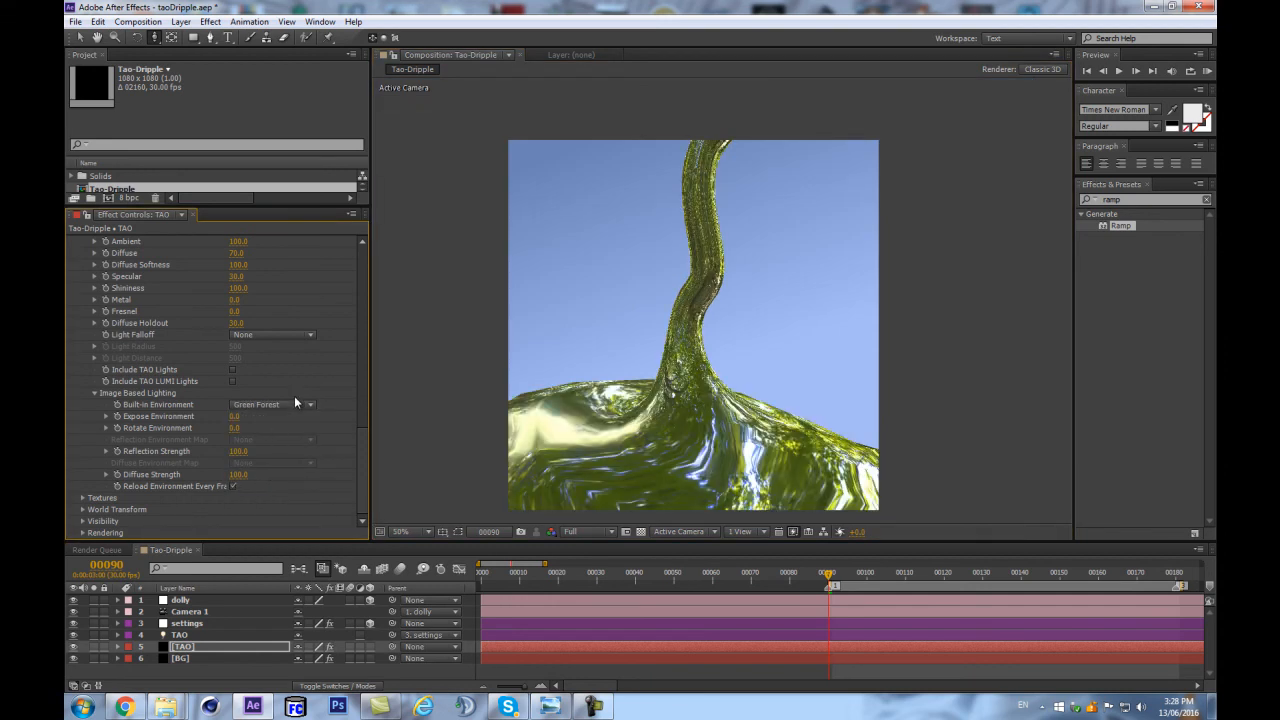
click(294, 402)
click(268, 513)
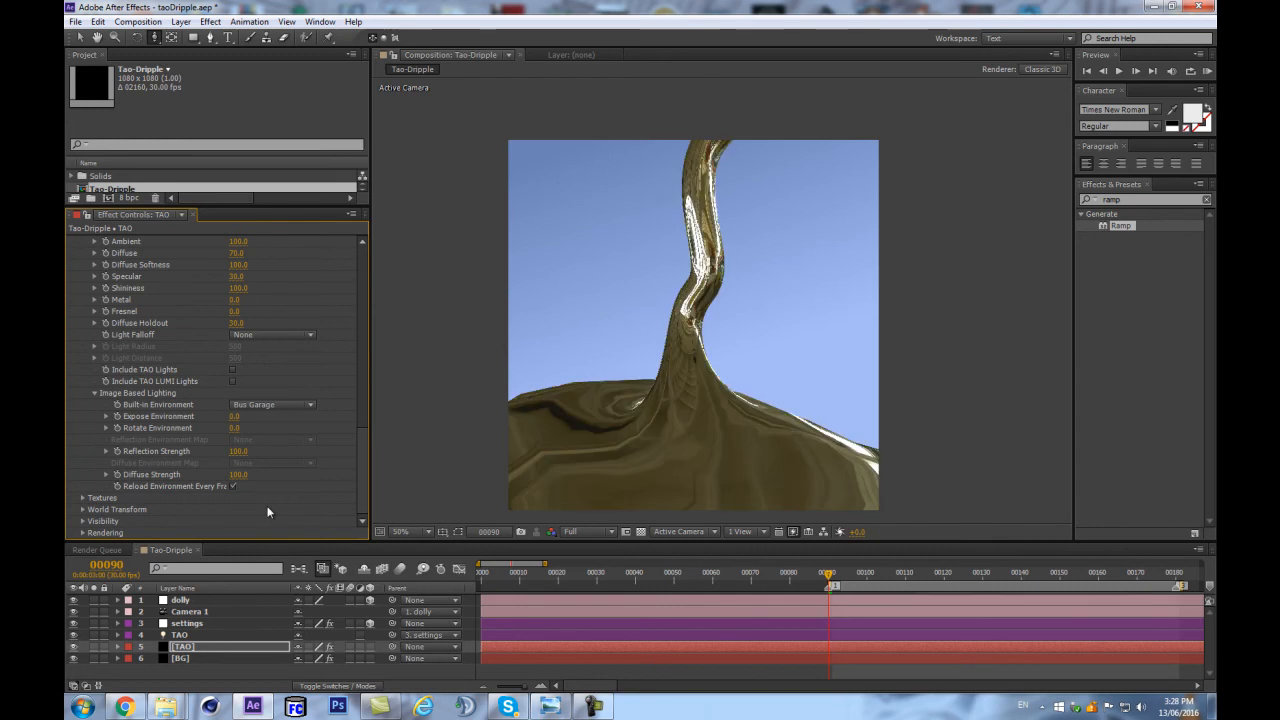
Step: Set the Tao effect's Built-in Environment to Industrial Room and preview the reflective loop
click(278, 404)
click(279, 527)
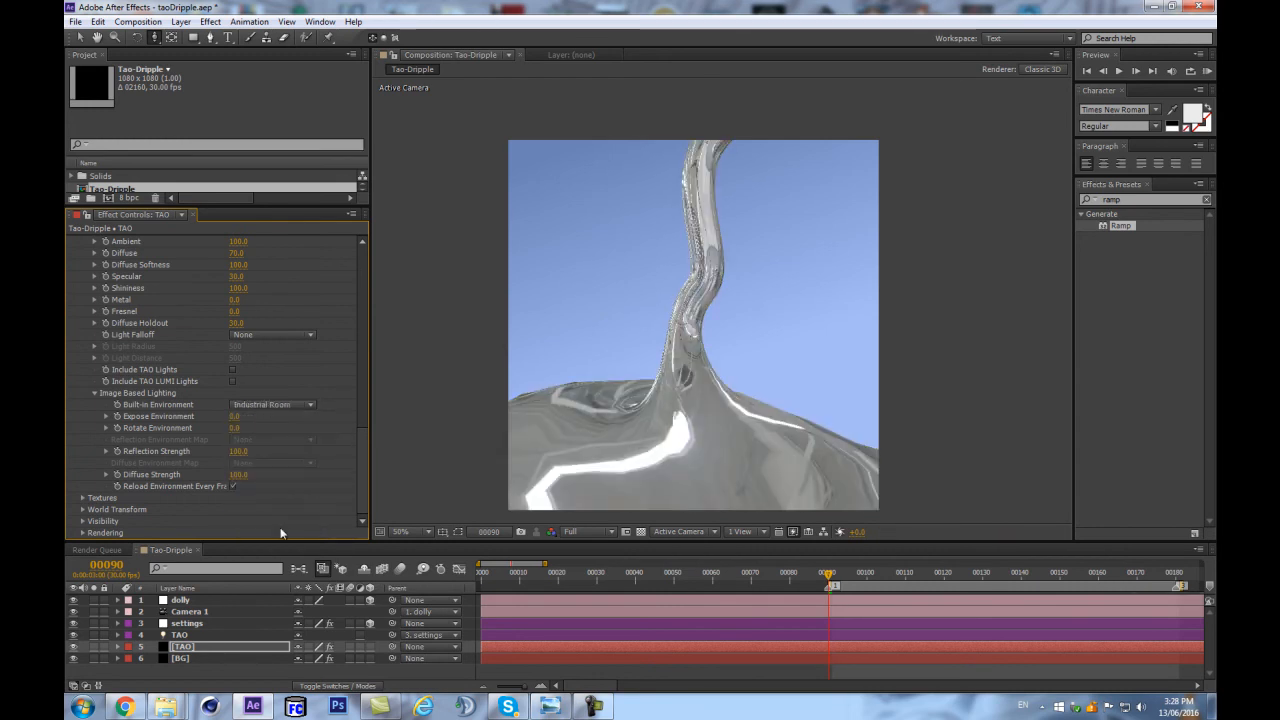
click(222, 650)
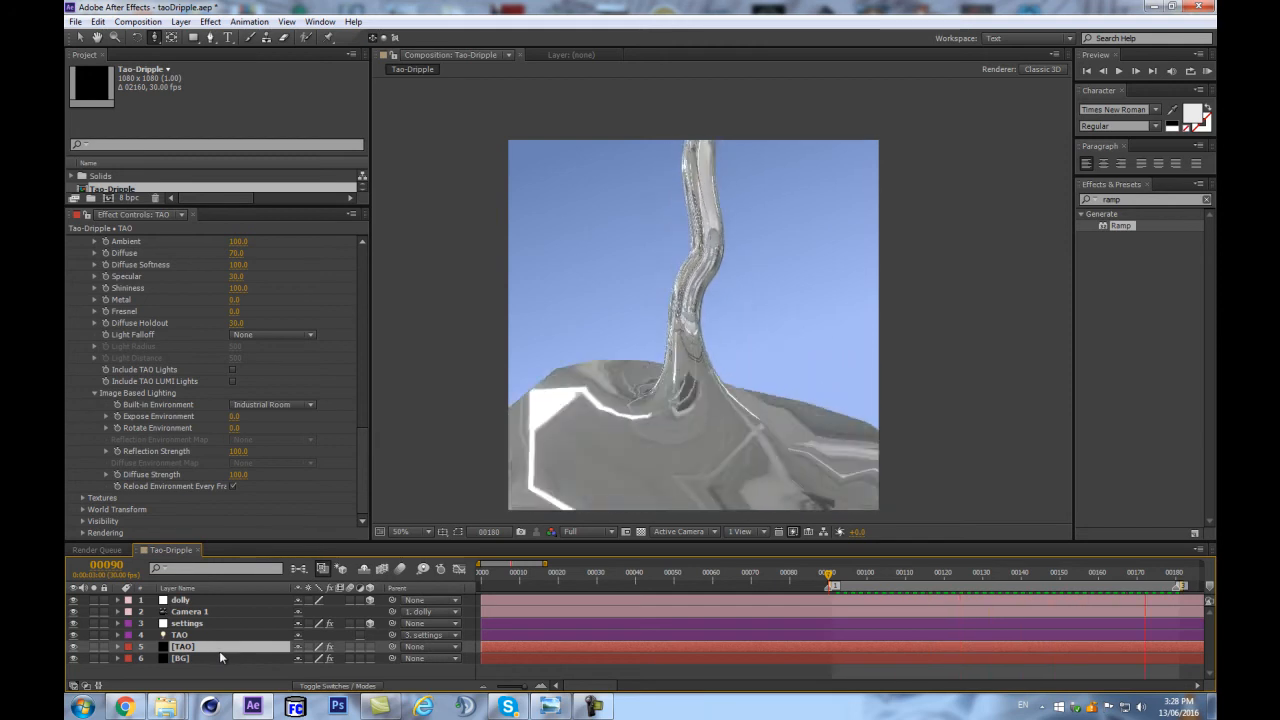
key(space)
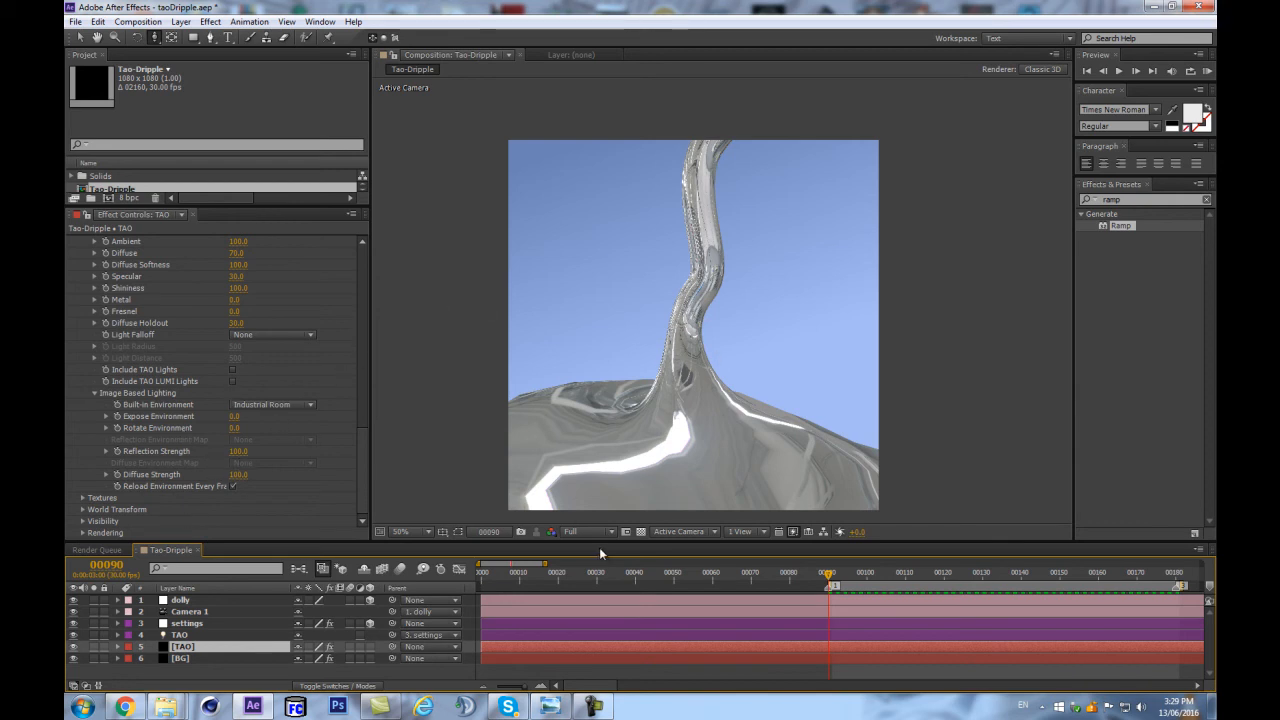
Step: Import industrial_room_hdrmaps_com_free_022.exr from the TRAPCODE_TAO_HDRI_BUNDLE folder into the project
drag(205, 211, 205, 272)
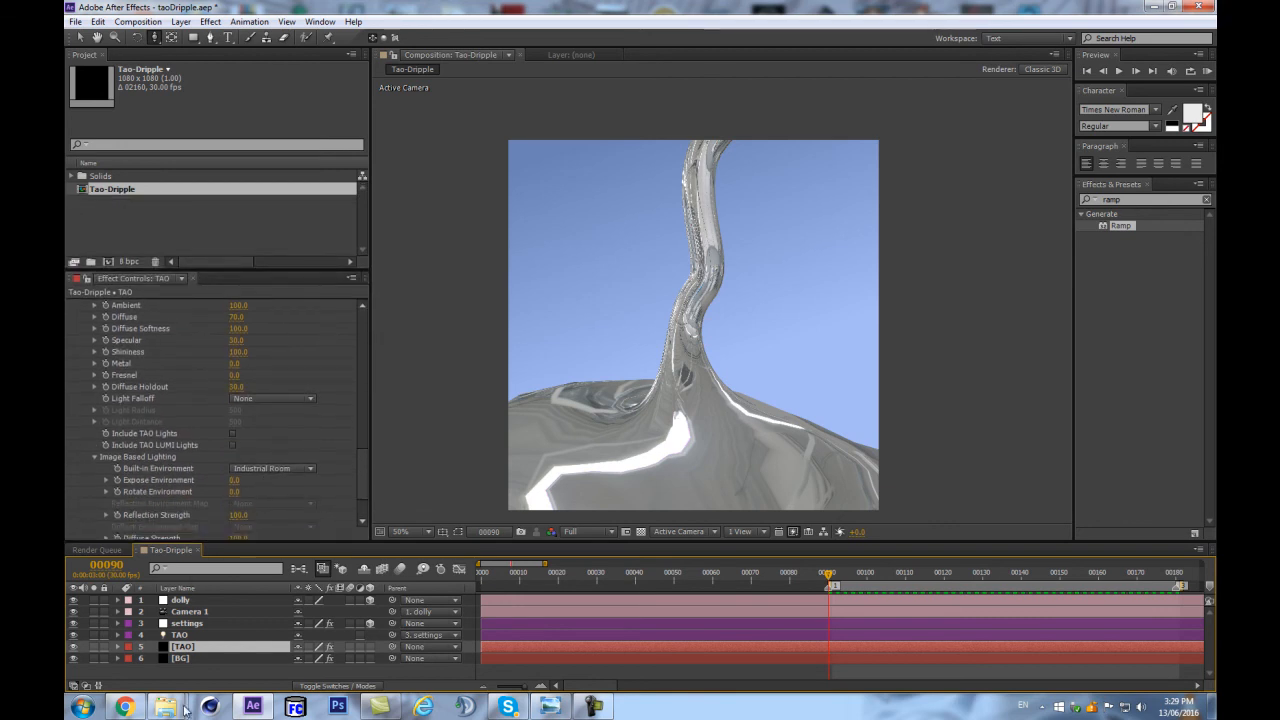
click(165, 640)
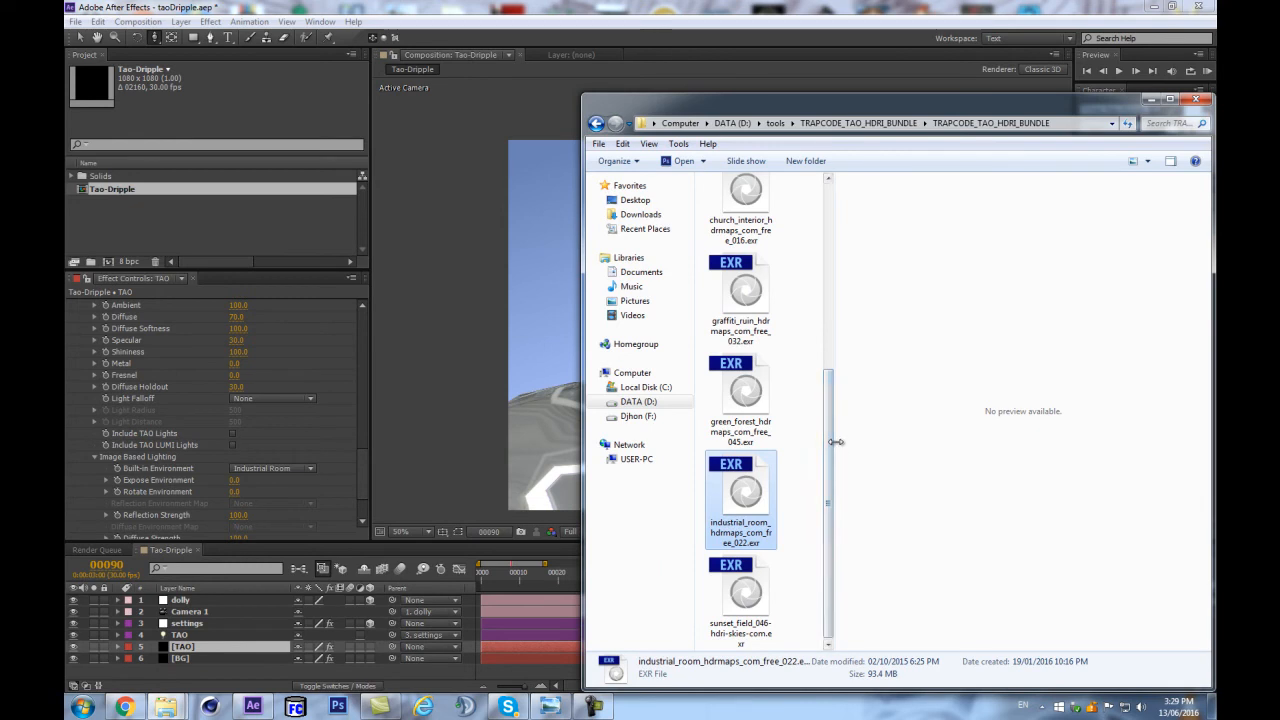
drag(836, 441, 968, 441)
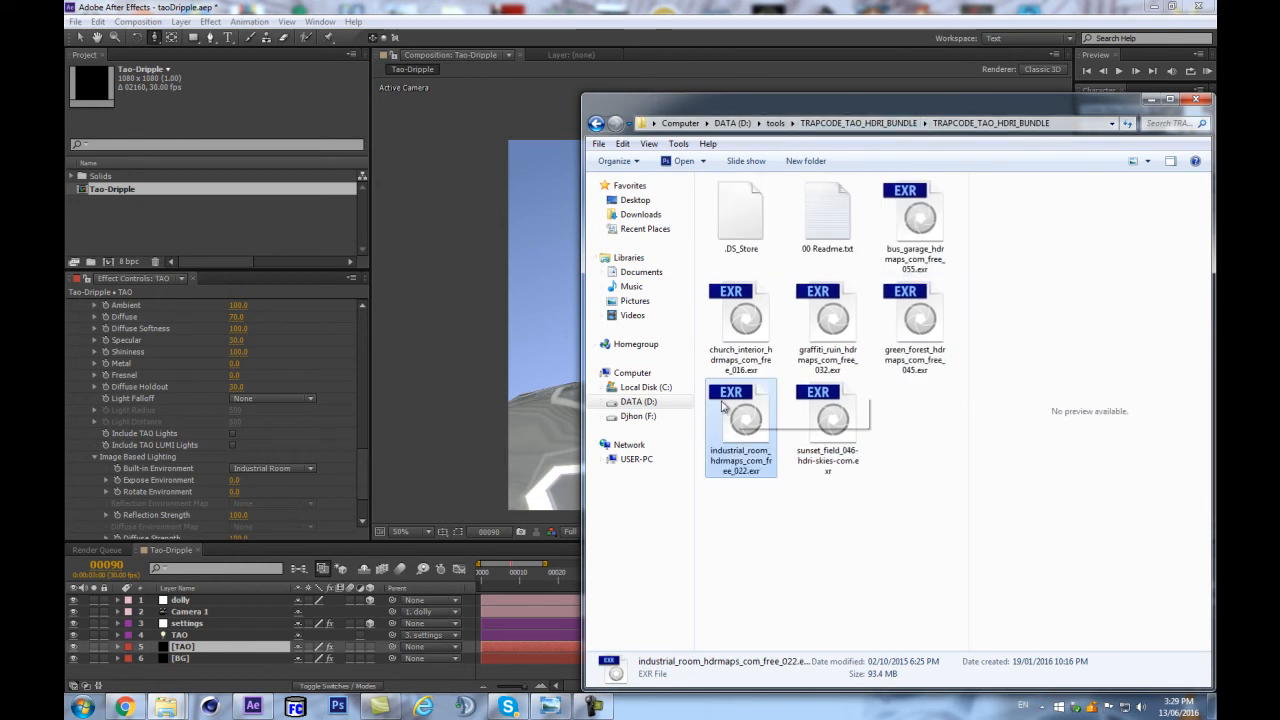
click(843, 371)
click(733, 468)
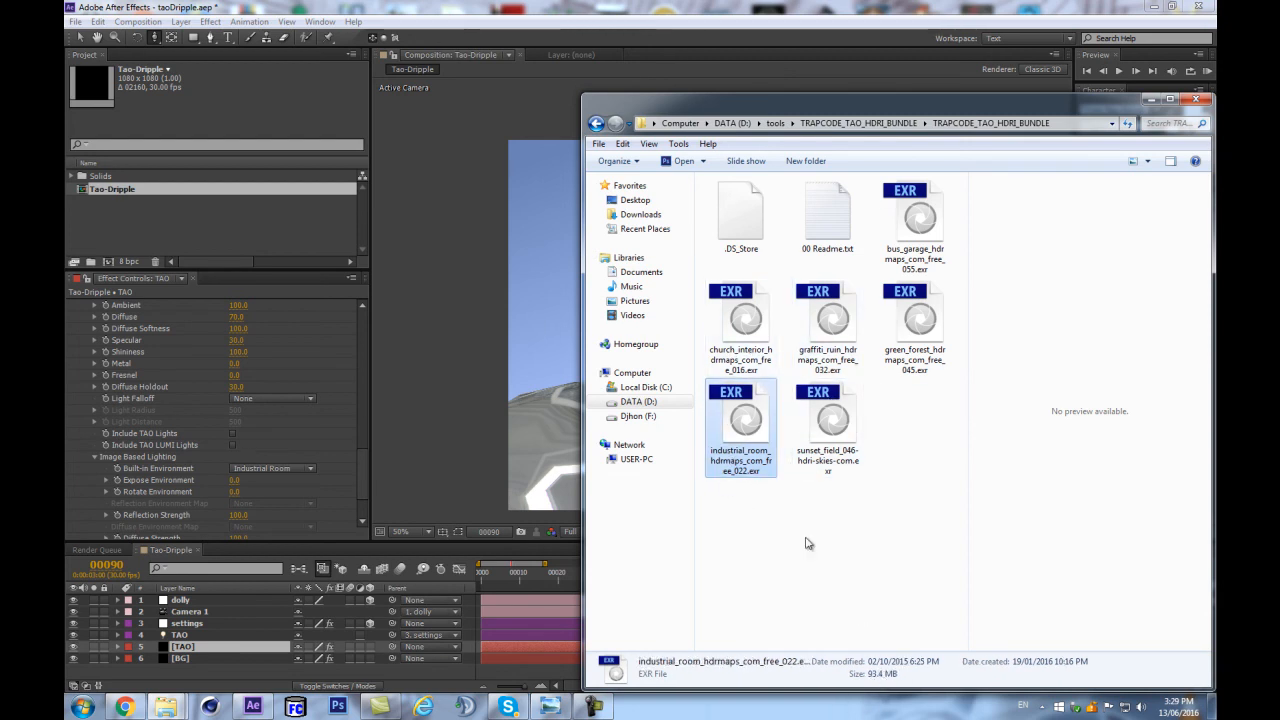
drag(735, 425, 124, 236)
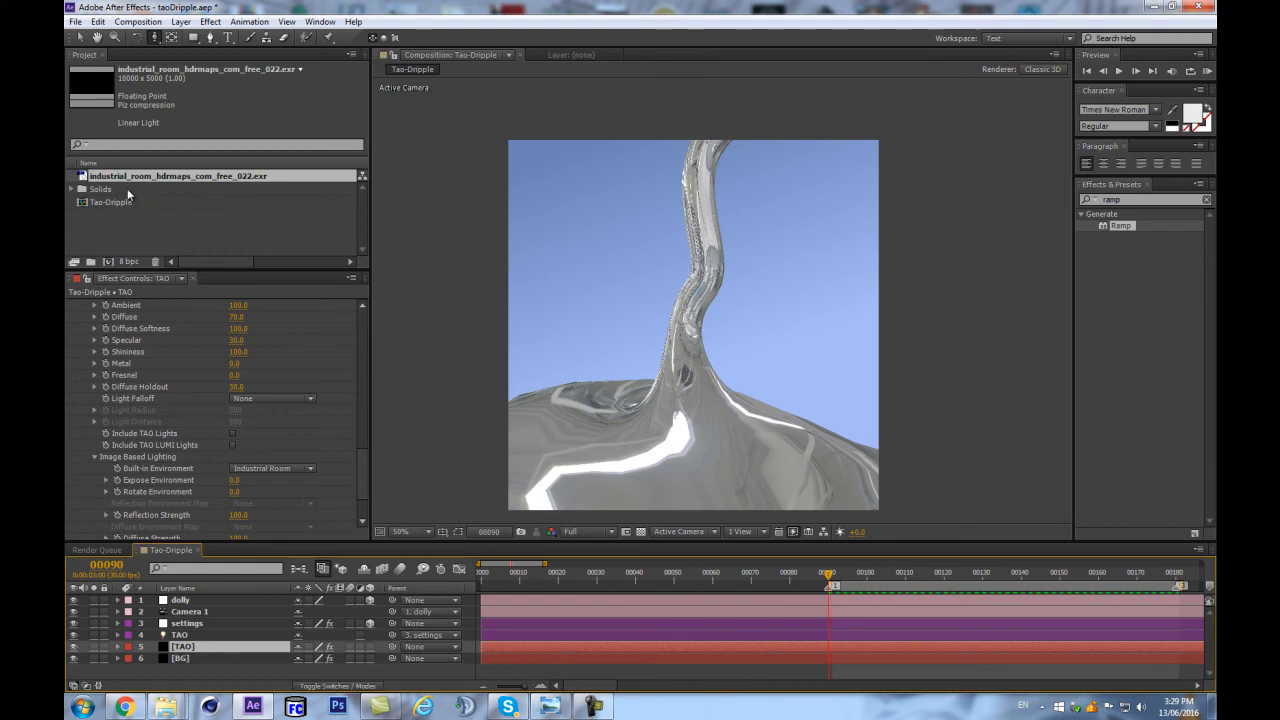
Step: Create a composition from the industrial room EXR and rename it Reflection
click(97, 178)
click(97, 178)
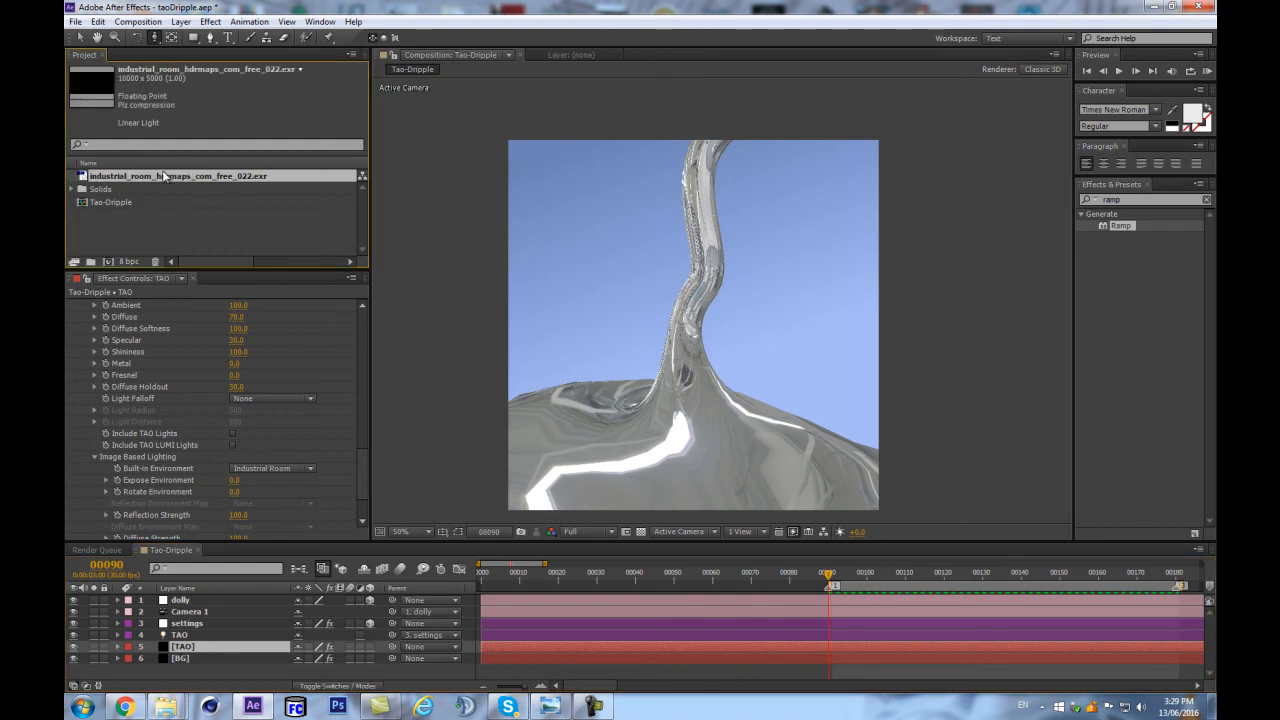
drag(103, 189, 115, 262)
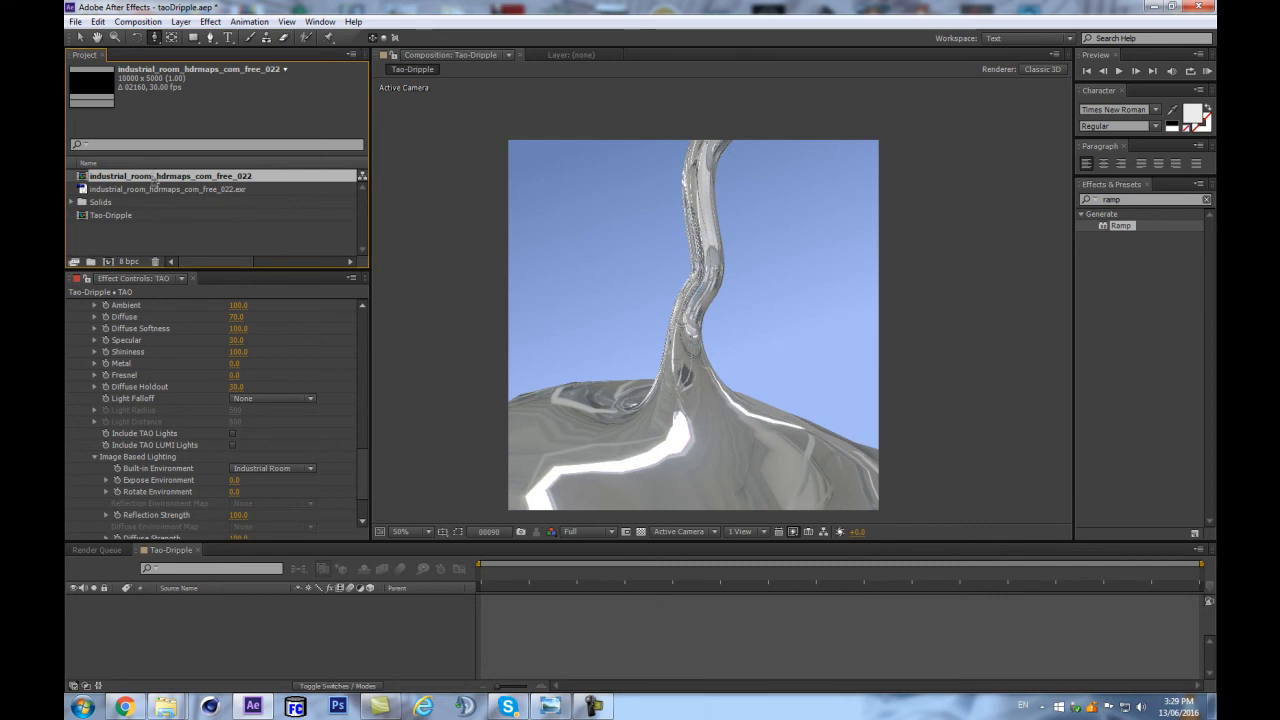
double_click(137, 177)
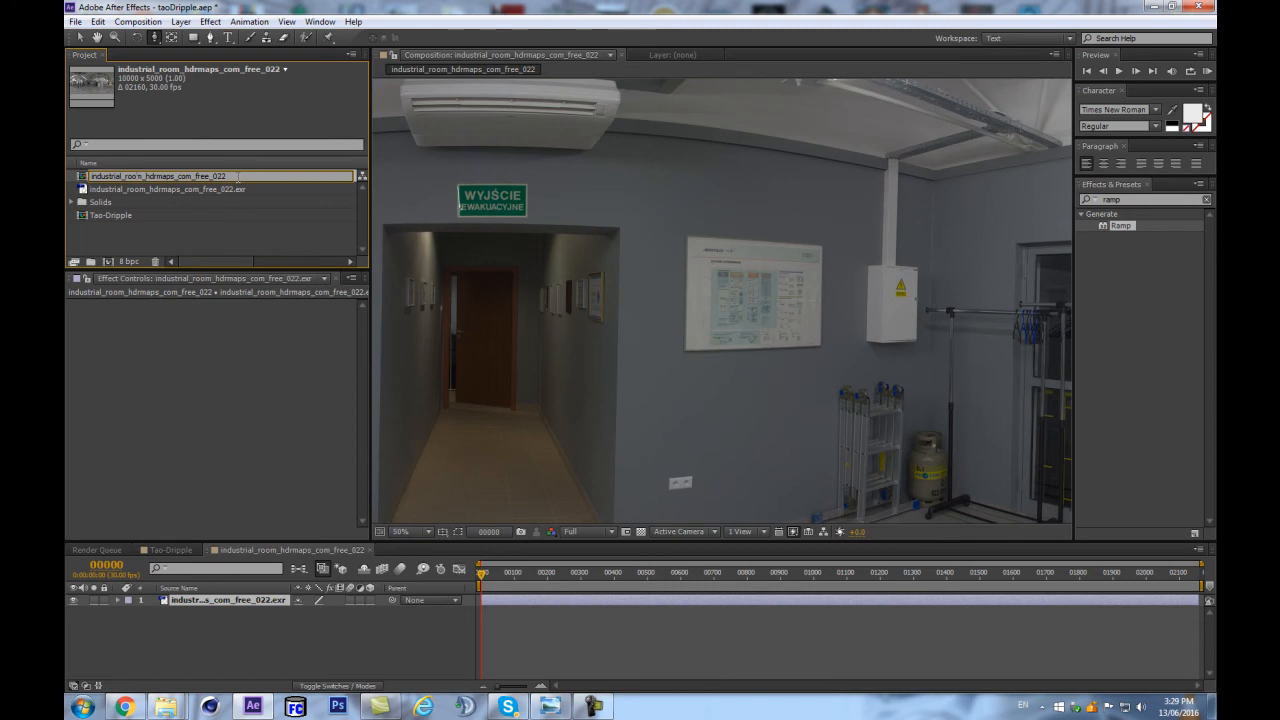
drag(238, 177, 68, 186)
text(Reflection)
key(Return)
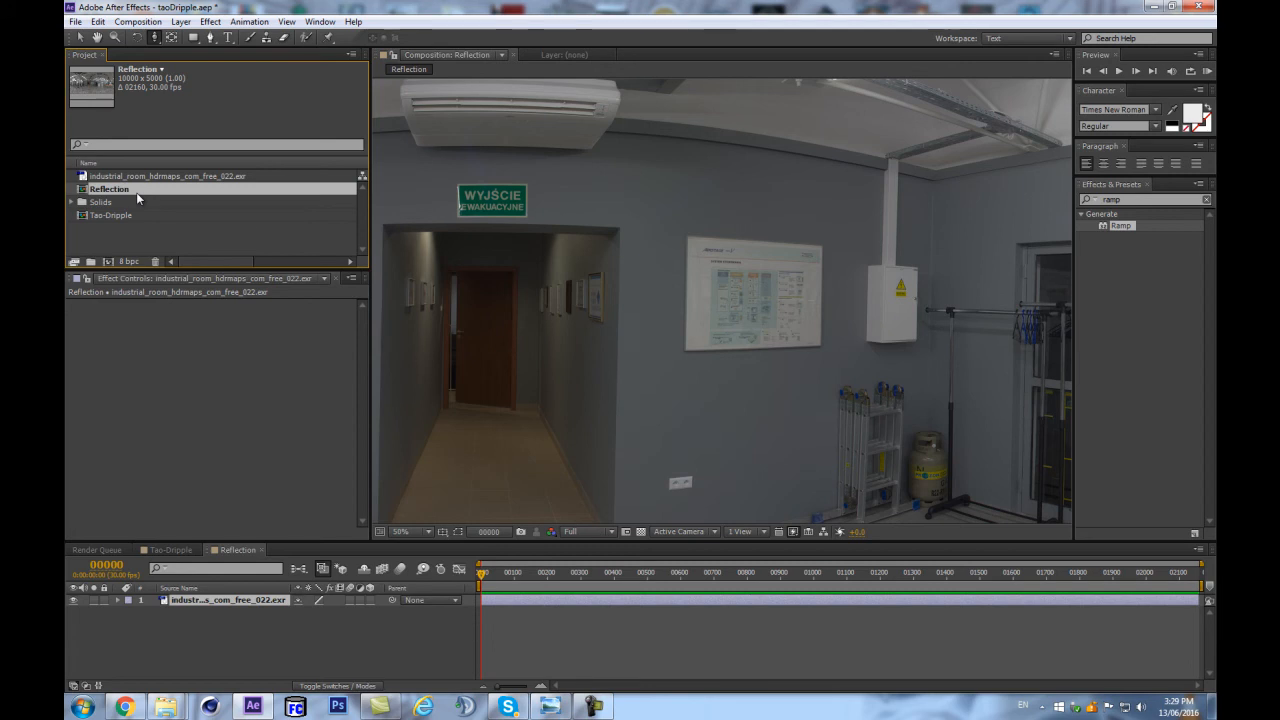
Step: Nest the Reflection composition in a new composition and rename the new one diffuse
drag(129, 191, 109, 261)
drag(206, 270, 204, 354)
key(Return)
text(diffuse)
key(Return)
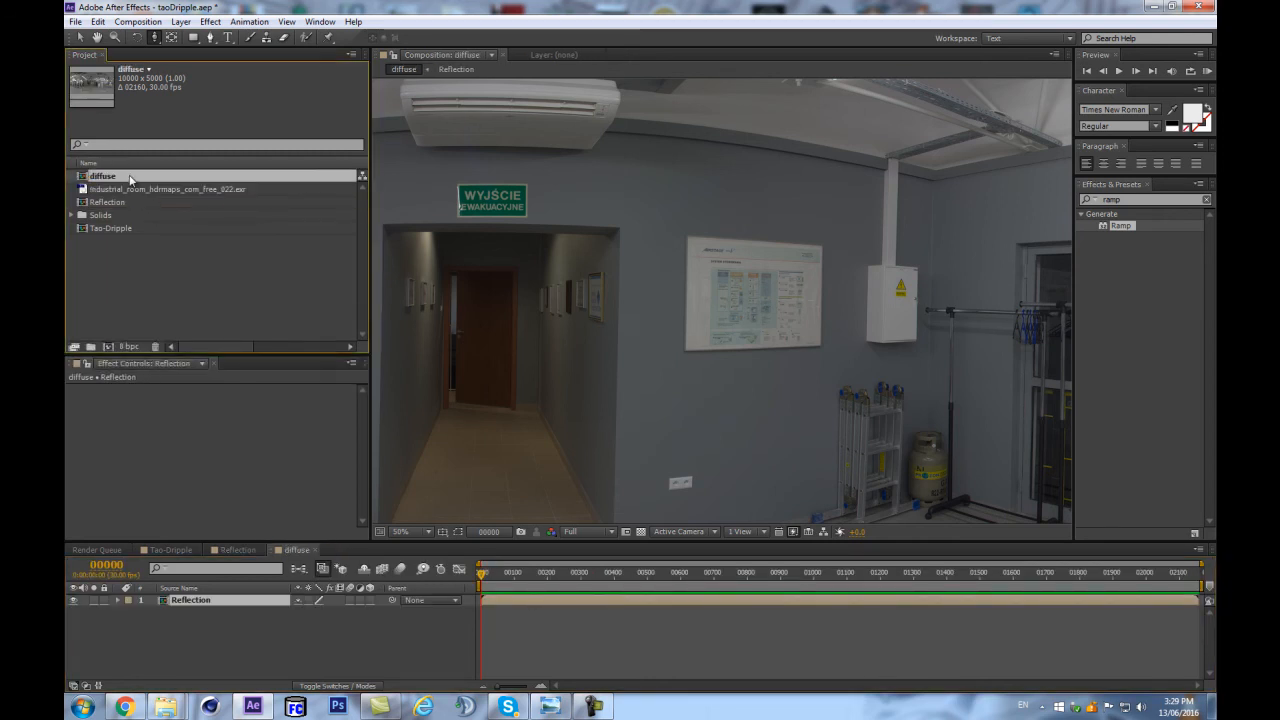
Step: Resize the diffuse composition to 400 x 200 px with its aspect ratio locked
click(137, 21)
click(168, 58)
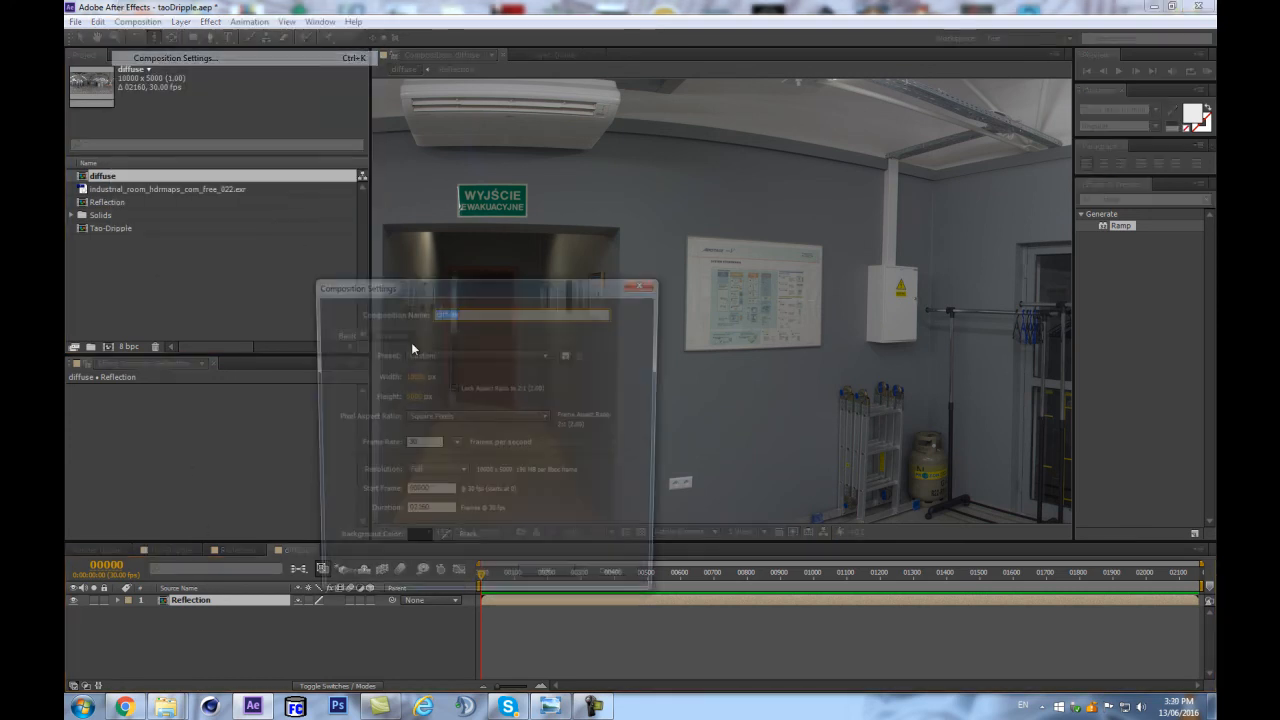
click(402, 399)
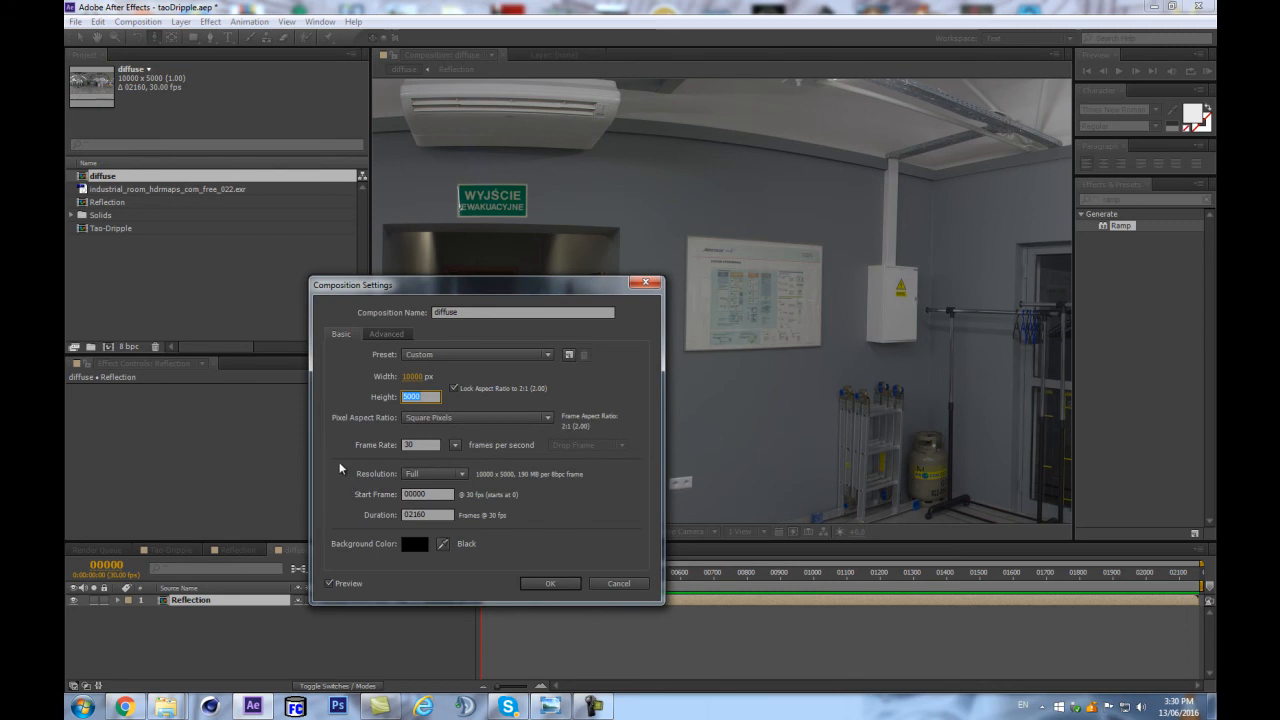
text(200)
click(550, 583)
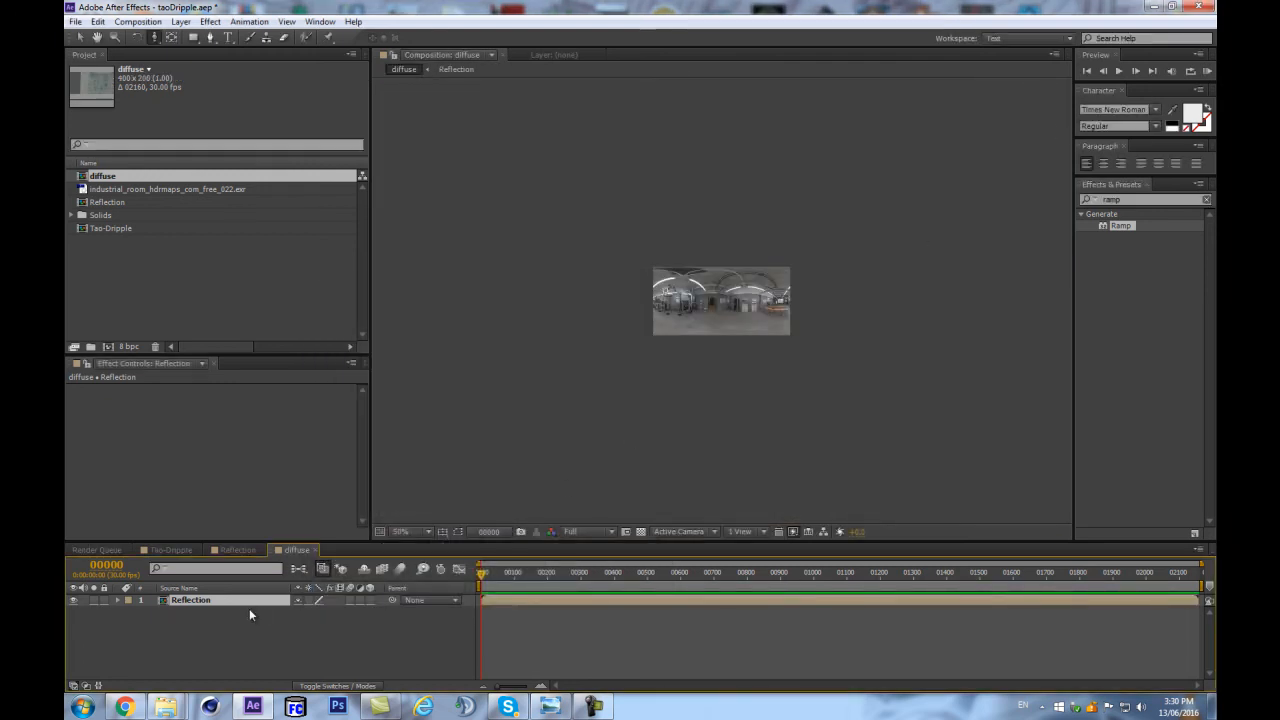
scroll(754, 278, up, 1)
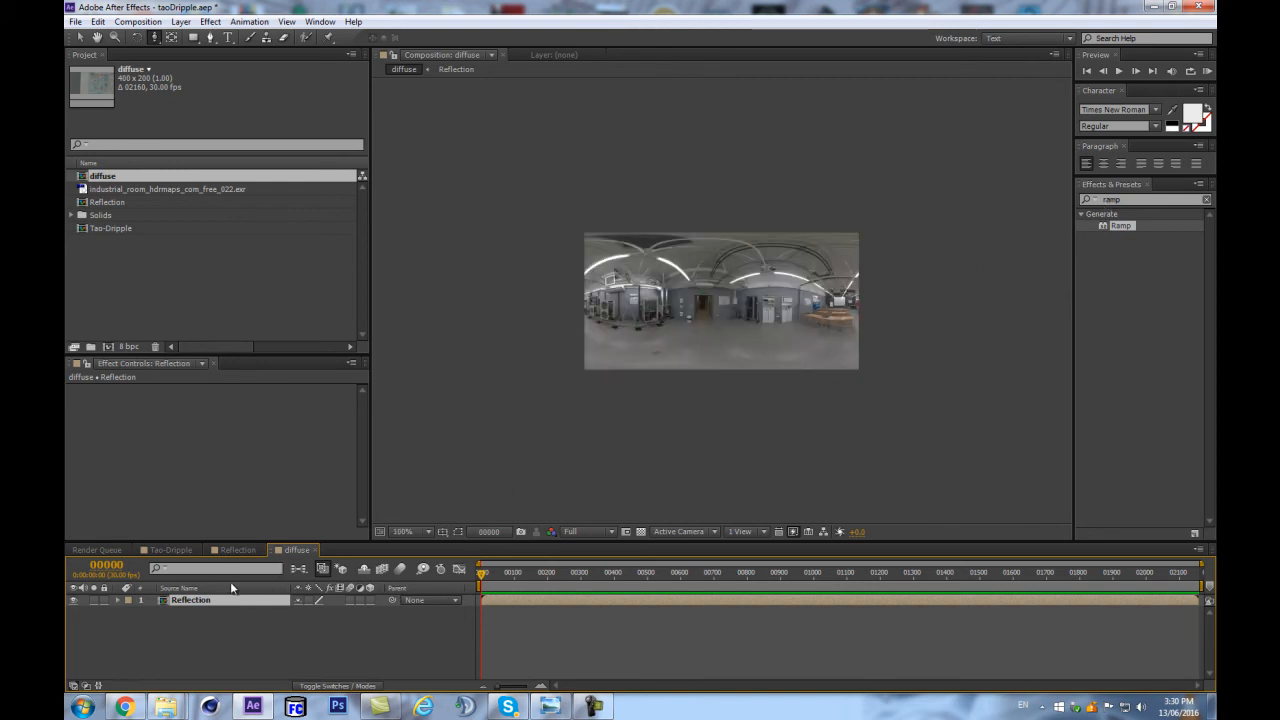
Step: Undo and redo the diffuse composition's resize, and fit the Reflection layer to its frame
key(ctrl+z)
key(ctrl+z)
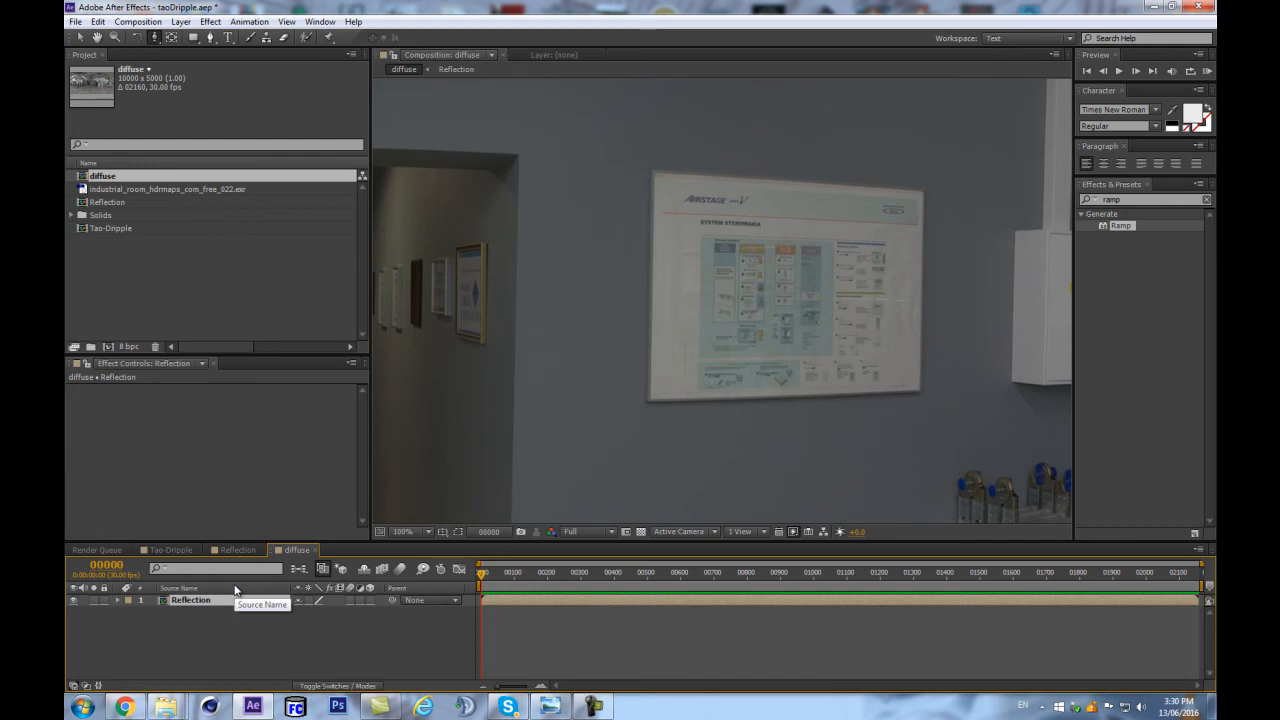
key(ctrl+shift+z)
right_click(220, 600)
mouse_move(285, 150)
click(470, 332)
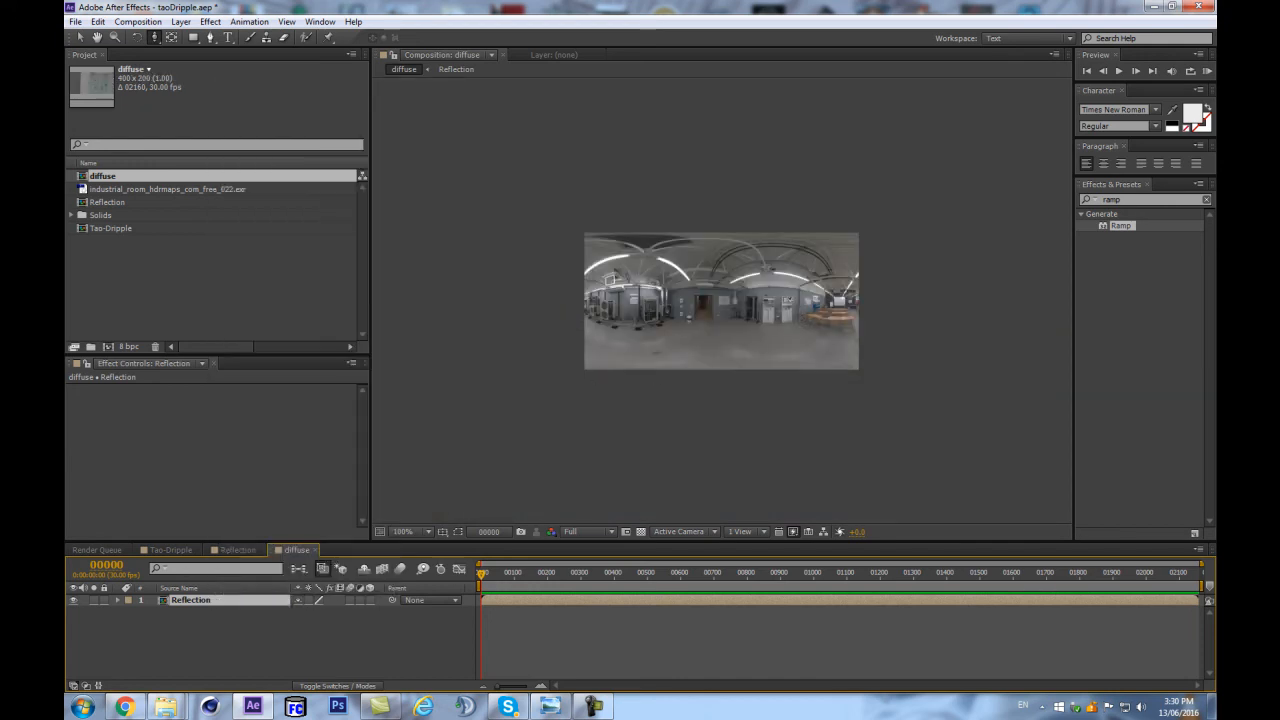
Step: Apply Fast Blur to the Reflection layer in diffuse, with Repeat Edge Pixels on and Blurriness at 444
click(1166, 198)
text(fast)
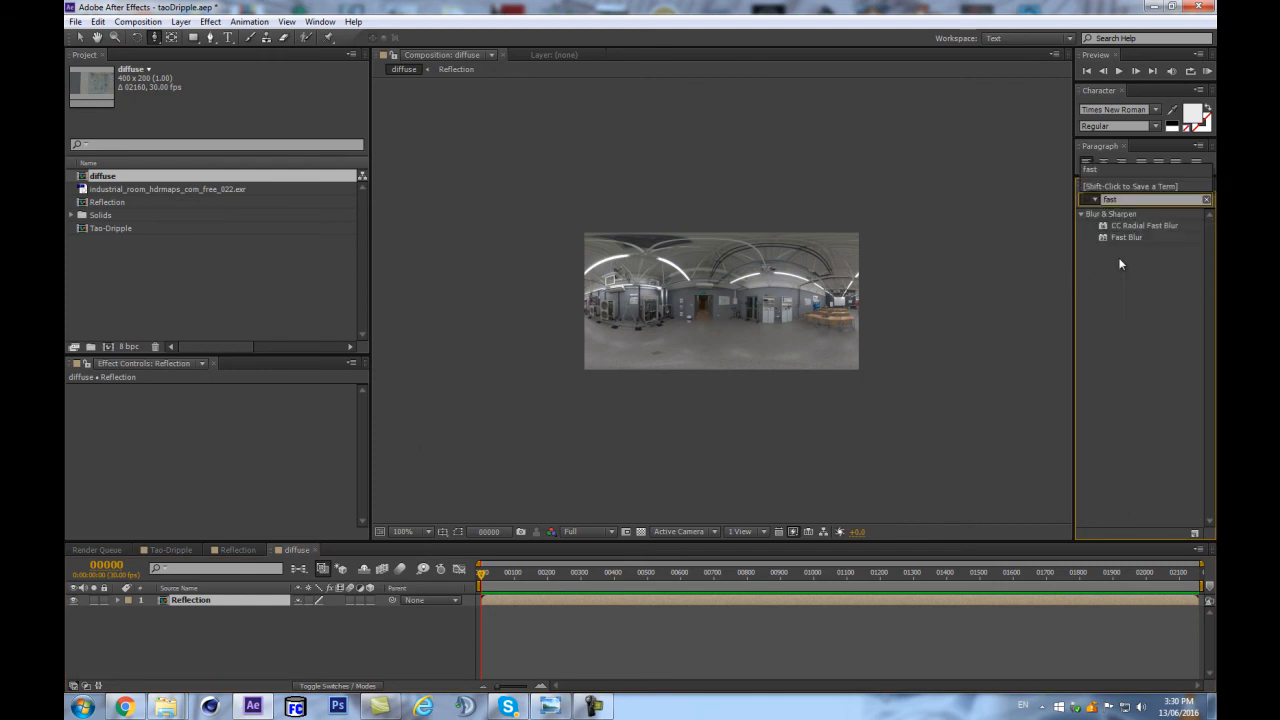
drag(1126, 237, 199, 597)
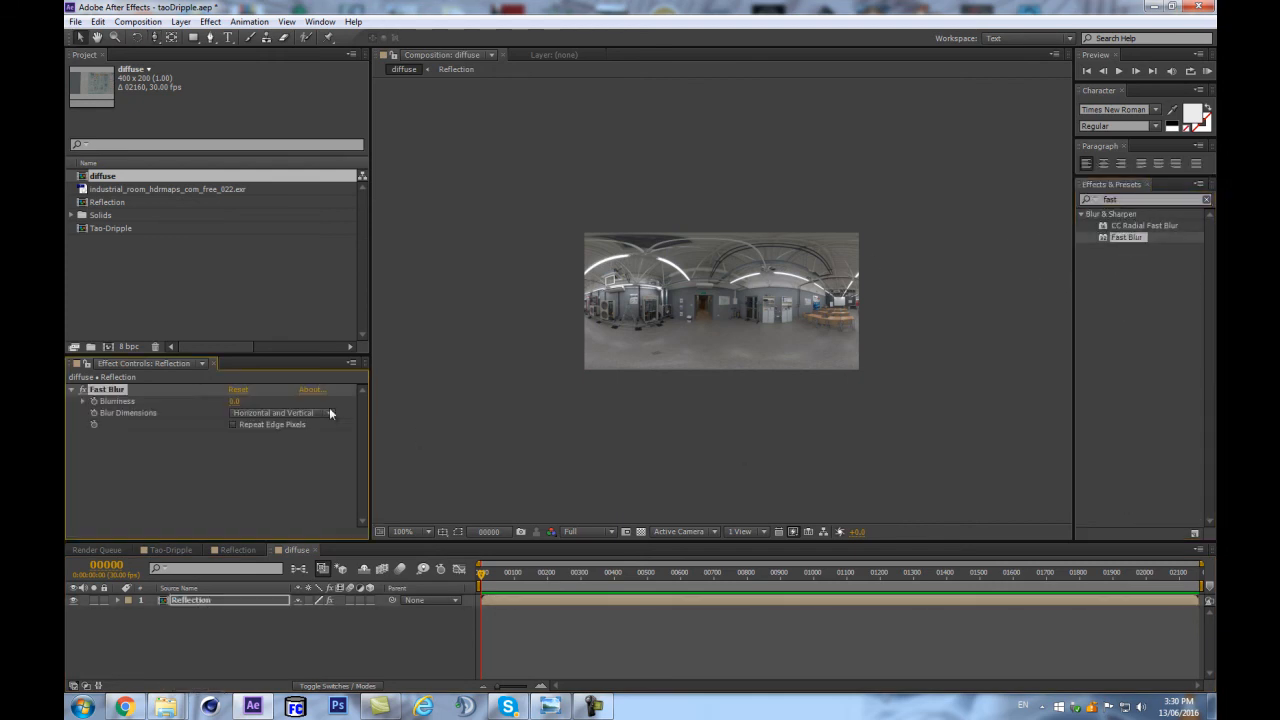
click(251, 424)
click(234, 401)
key(Return)
click(277, 498)
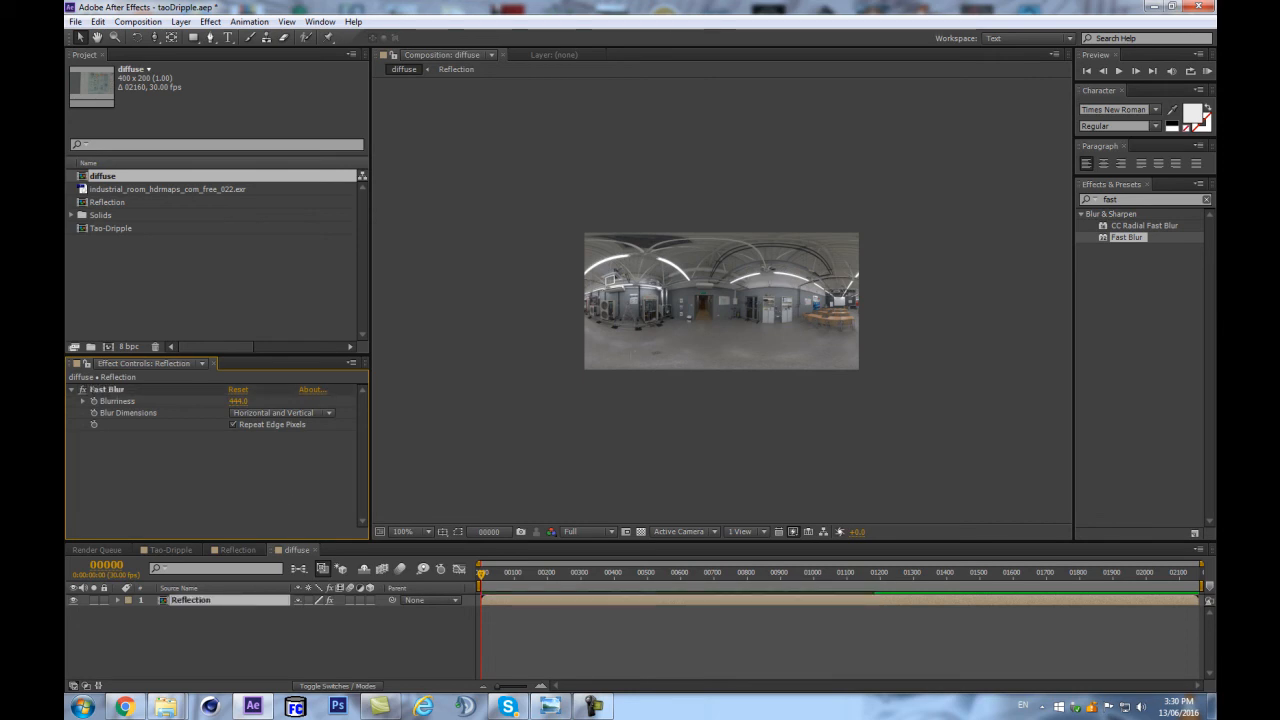
scroll(624, 357, up, 2)
scroll(623, 356, down, 2)
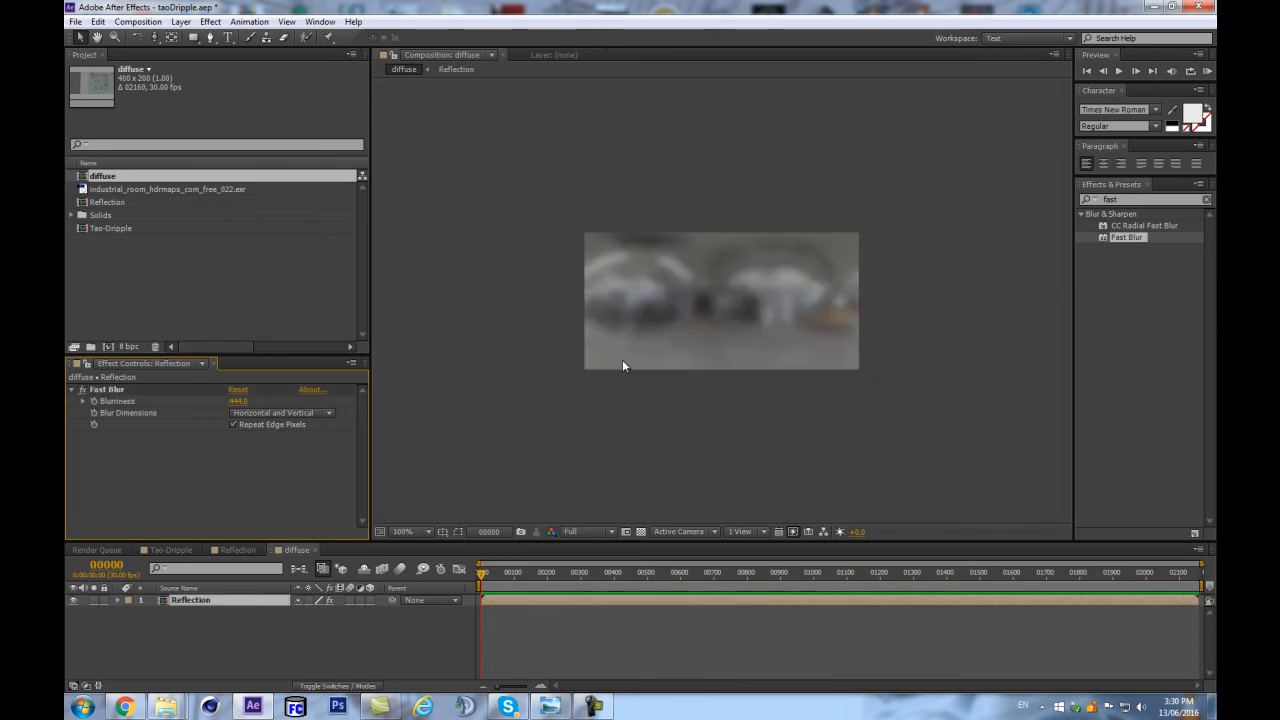
Step: Apply Fast Blur to the EXR layer inside the Reflection composition, with Blurriness 134 and Repeat Edge Pixels on
double_click(194, 603)
scroll(631, 335, down, 3)
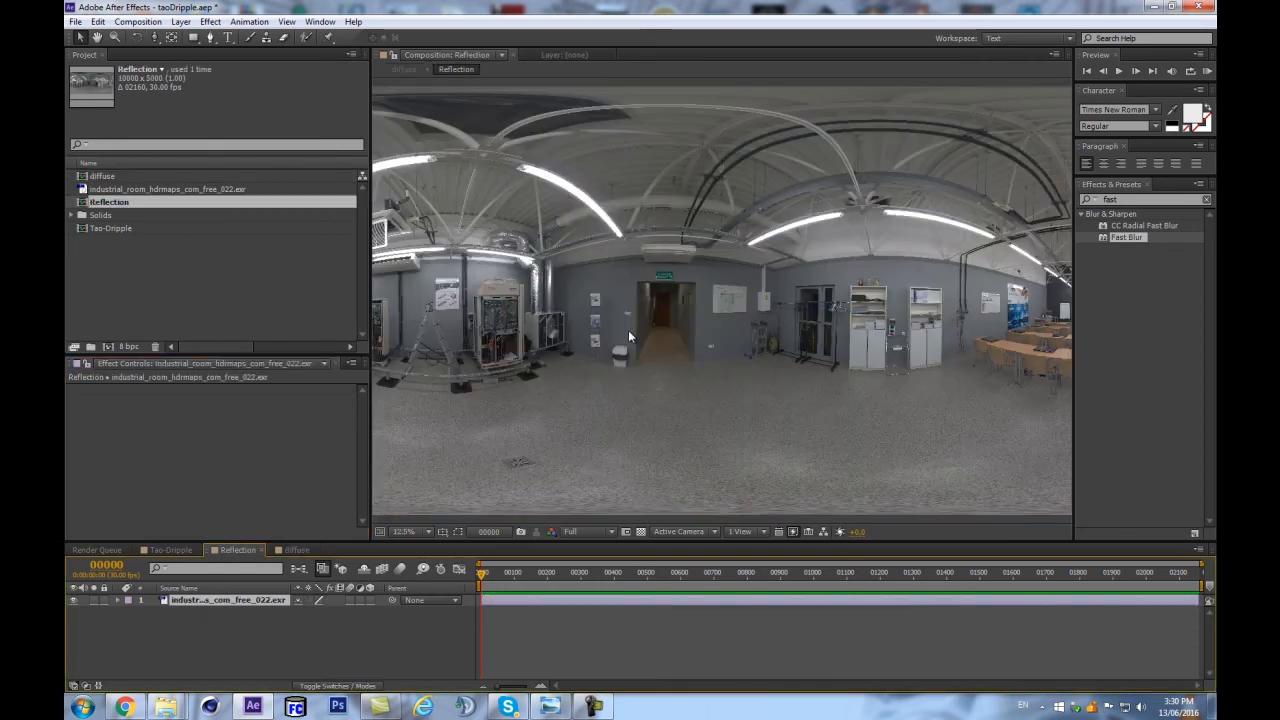
drag(1140, 235, 212, 600)
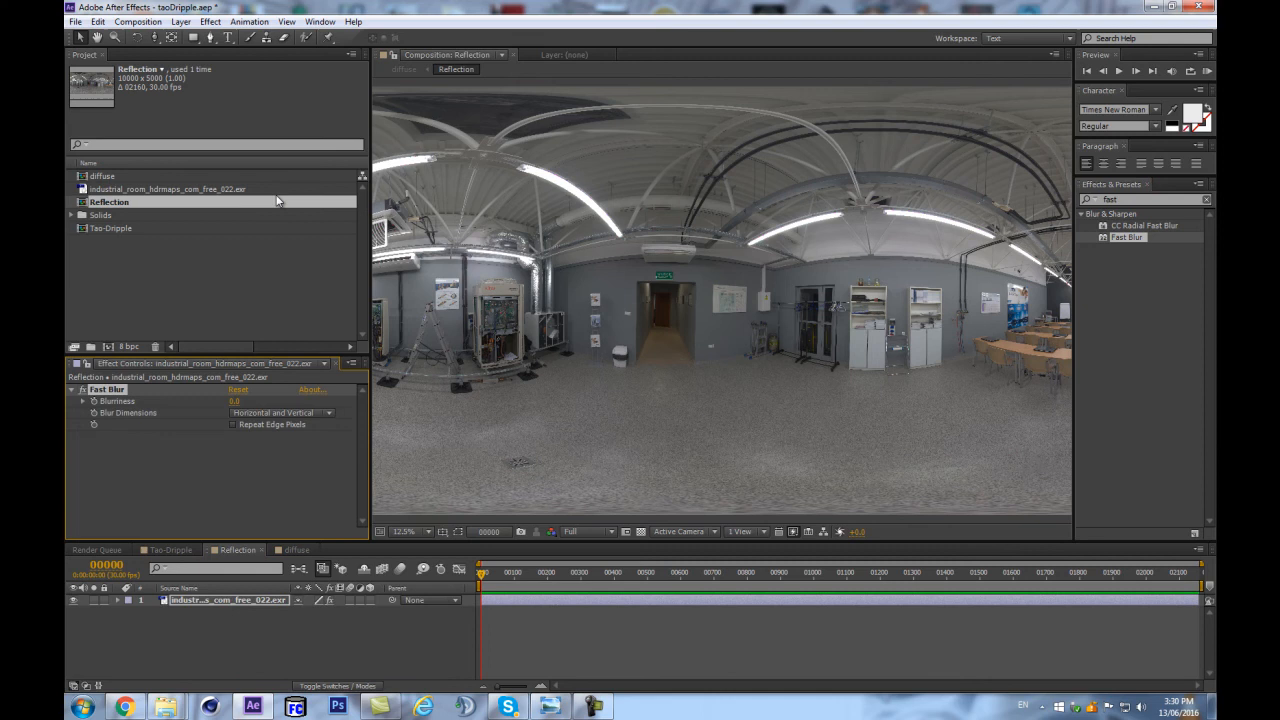
click(233, 401)
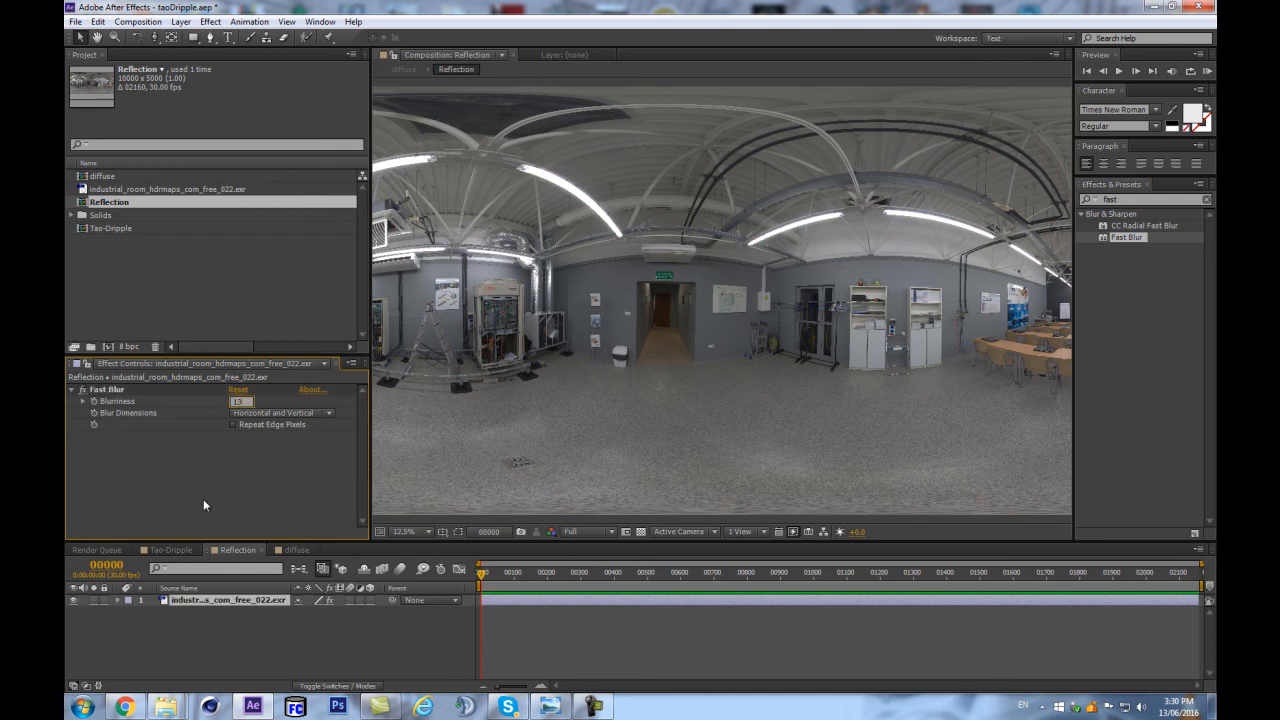
text(134)
key(Return)
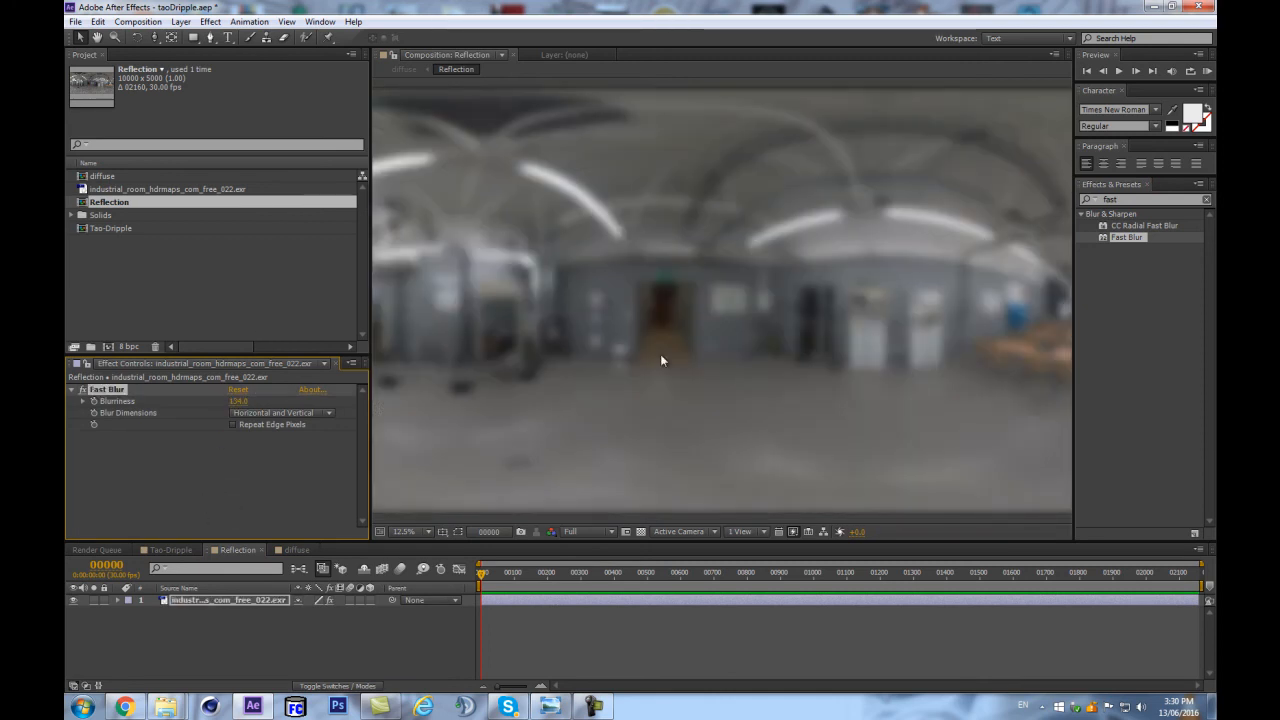
click(234, 425)
scroll(780, 310, down, 1)
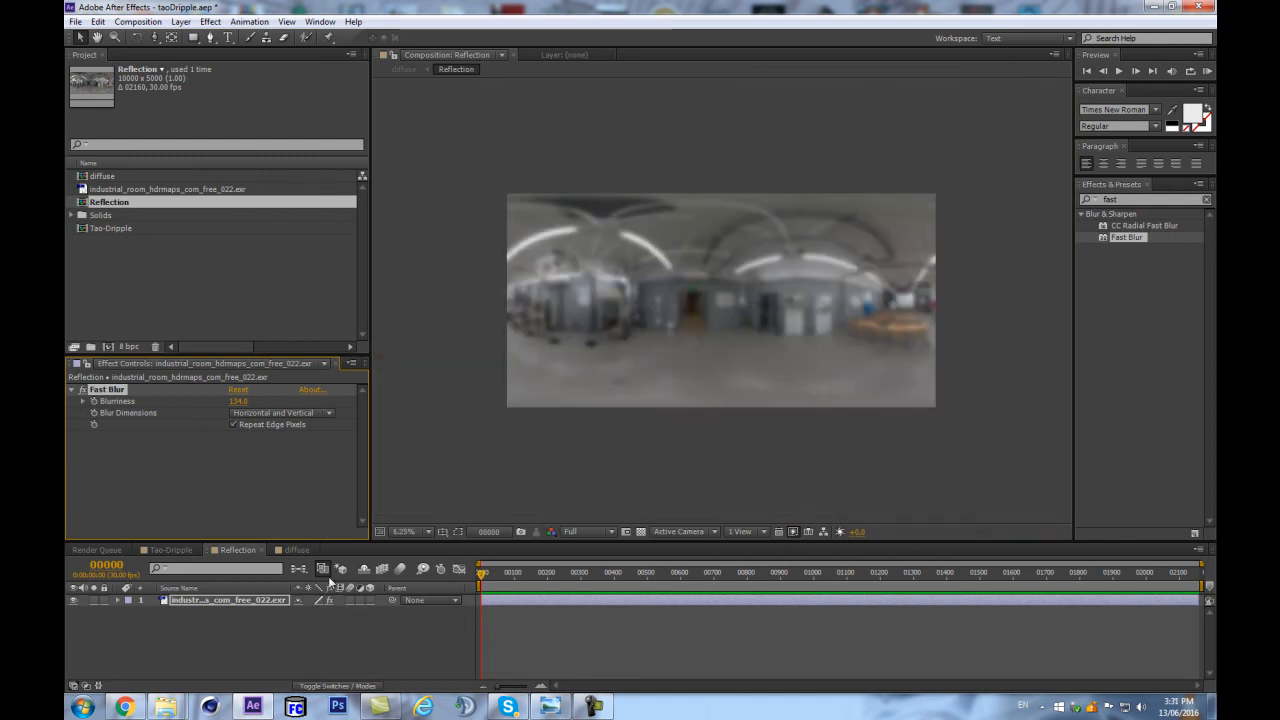
Step: Set the EXR layer's Fast Blur Blurriness to 222 and check the effect in the diffuse composition
click(240, 402)
text(222)
key(Return)
click(296, 550)
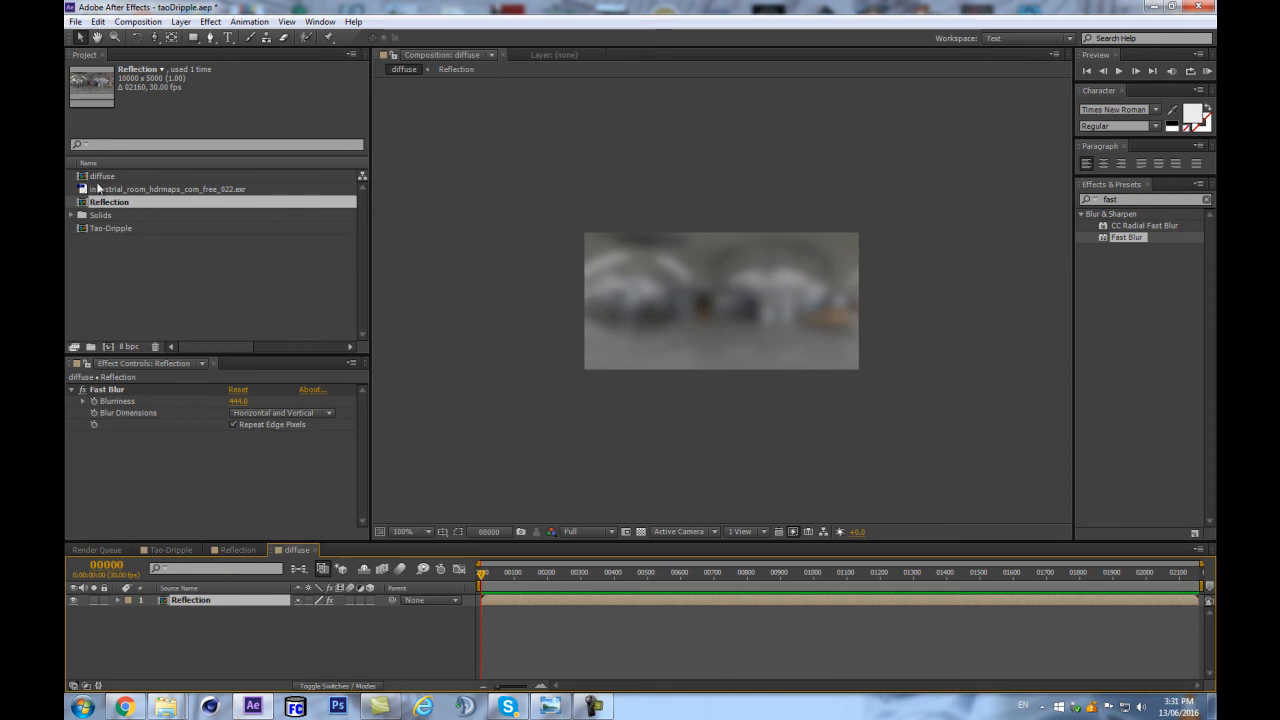
Step: Add the Reflection and diffuse compositions below the BG layer in Tao-Dripple and hide both layers
double_click(96, 226)
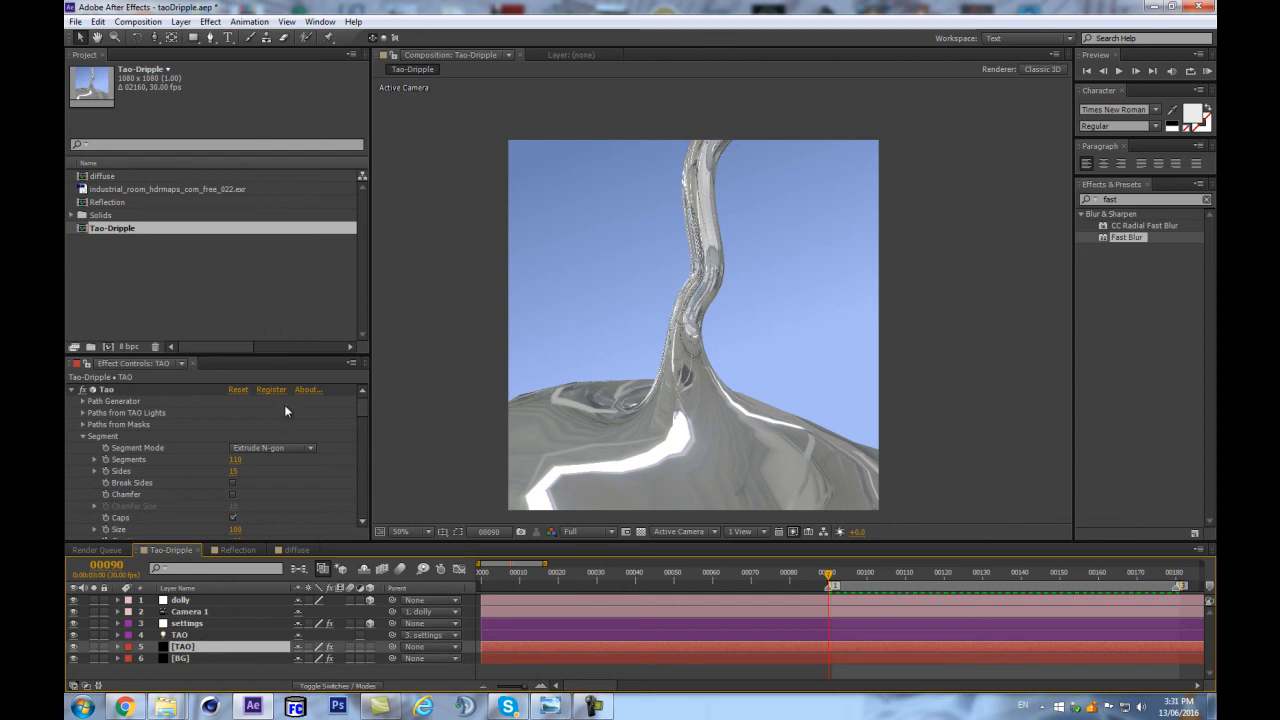
click(103, 203)
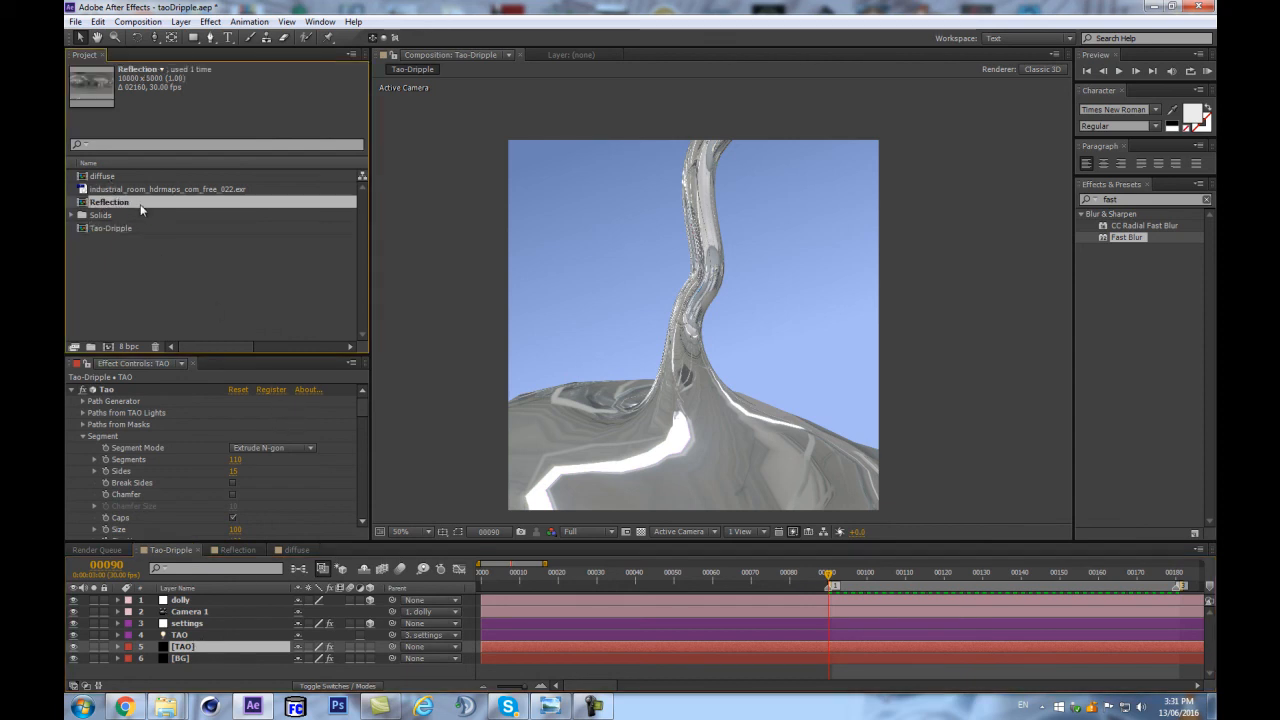
ctrl+click(102, 176)
drag(110, 208, 200, 668)
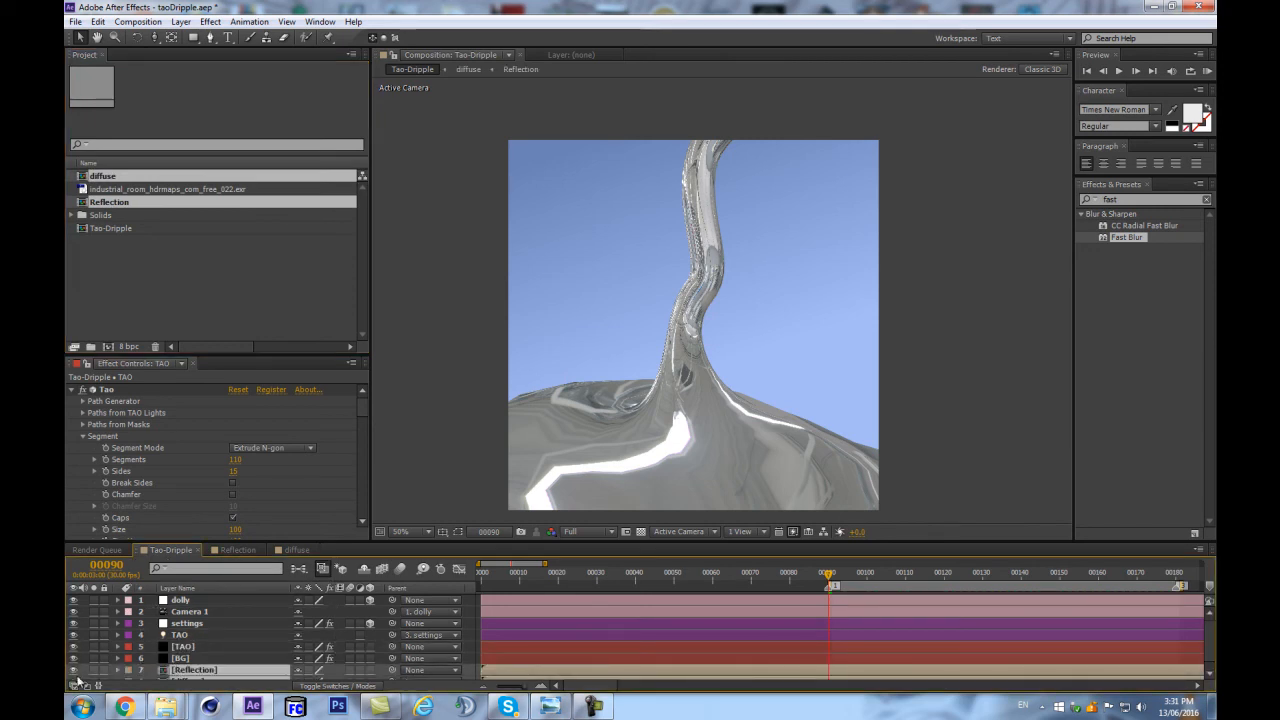
scroll(80, 672, down, 1)
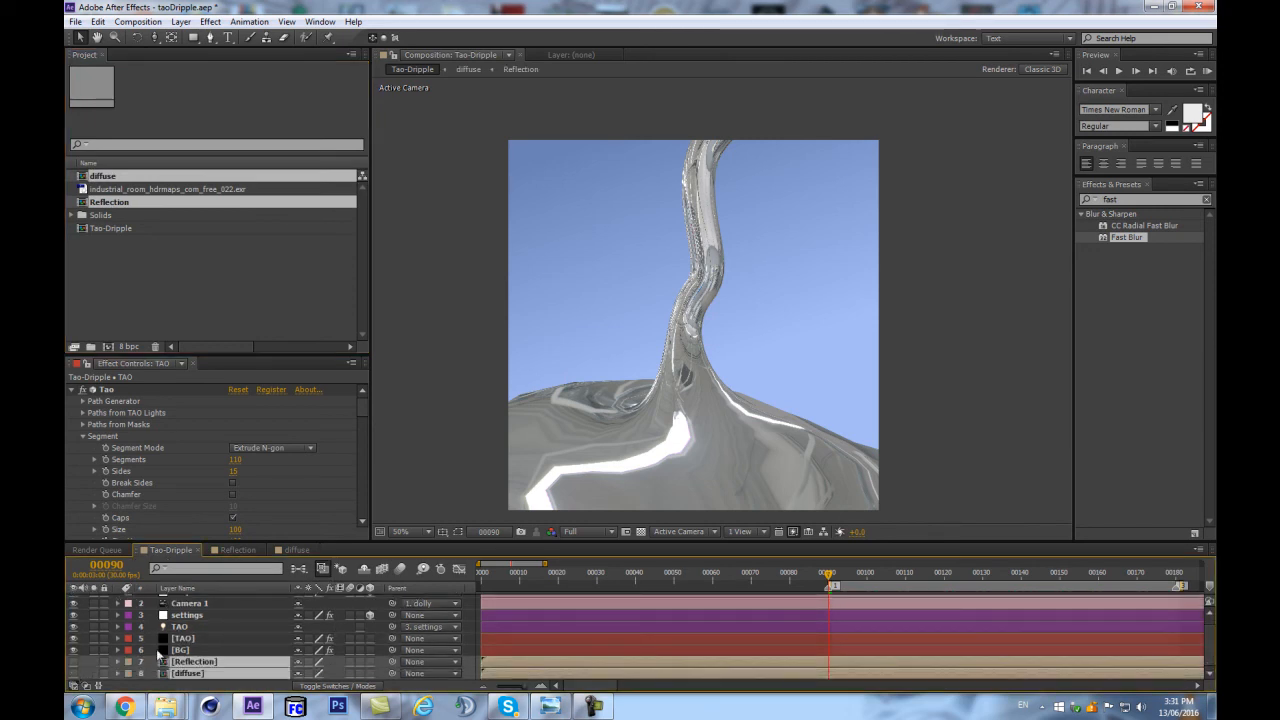
Step: Turn off the Built-in Environment in the TAO layer's Image Based Lighting settings
click(194, 640)
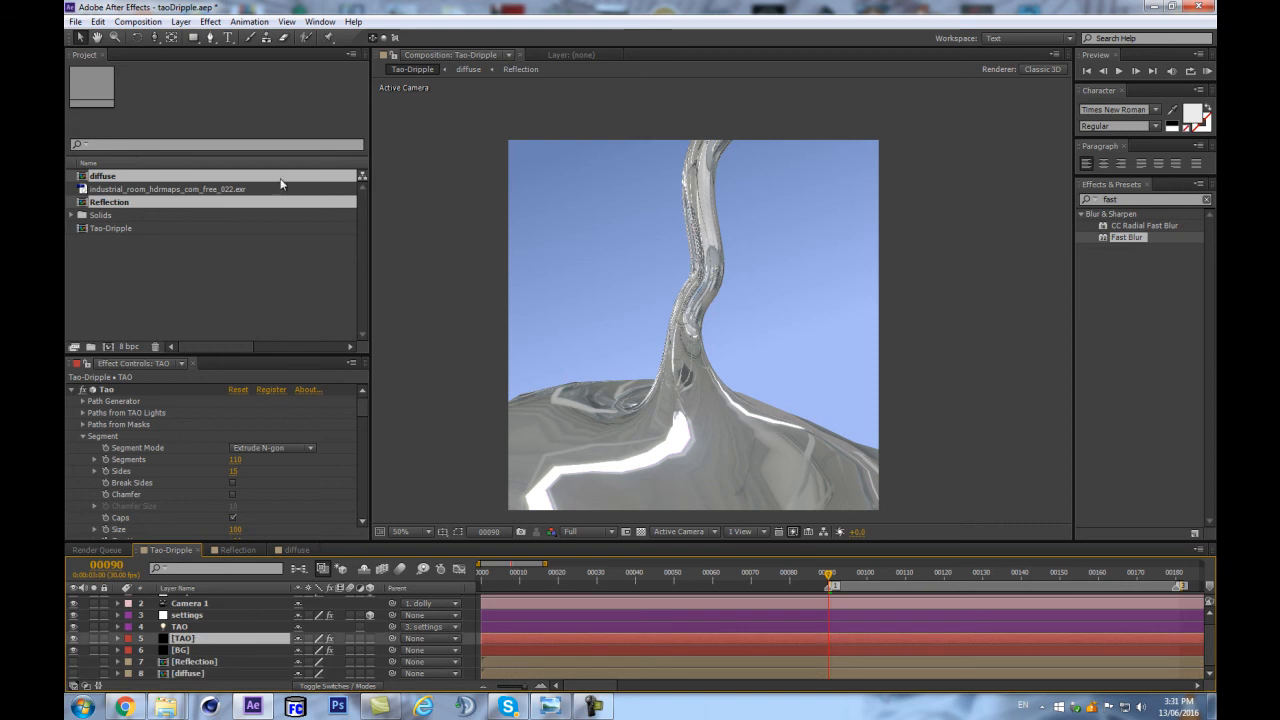
drag(359, 404, 360, 498)
scroll(360, 498, down, 1)
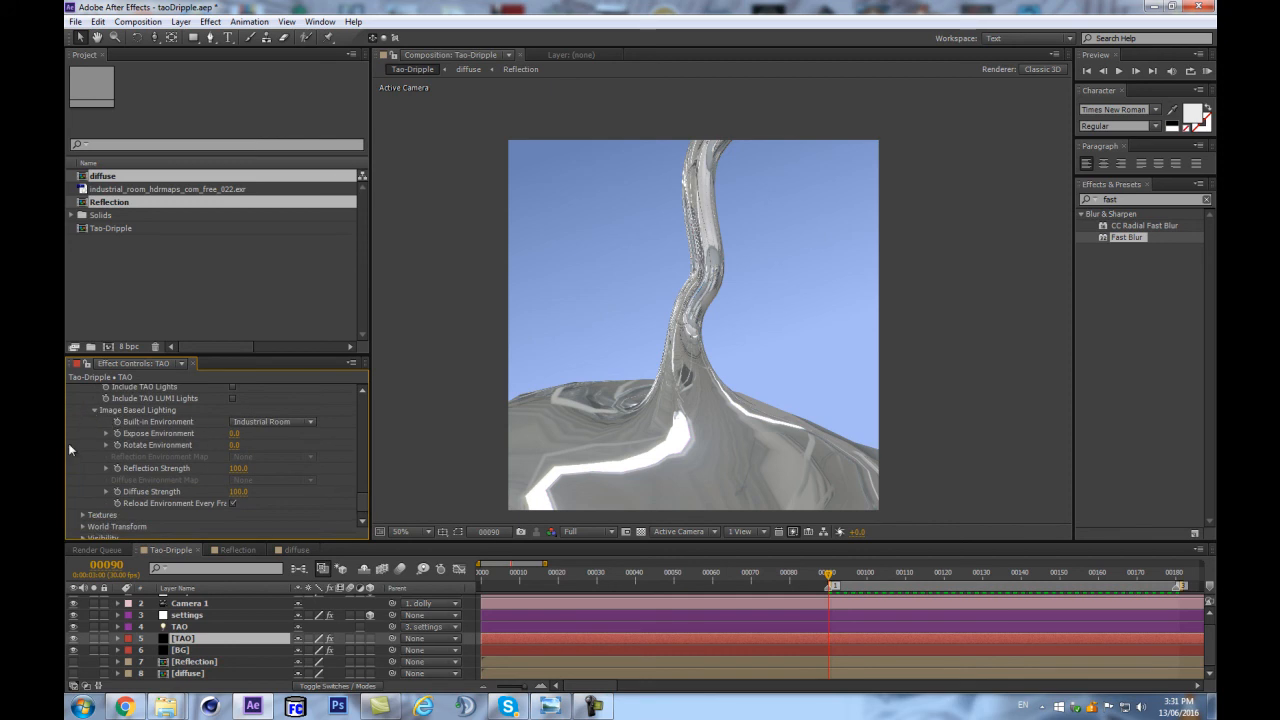
click(278, 420)
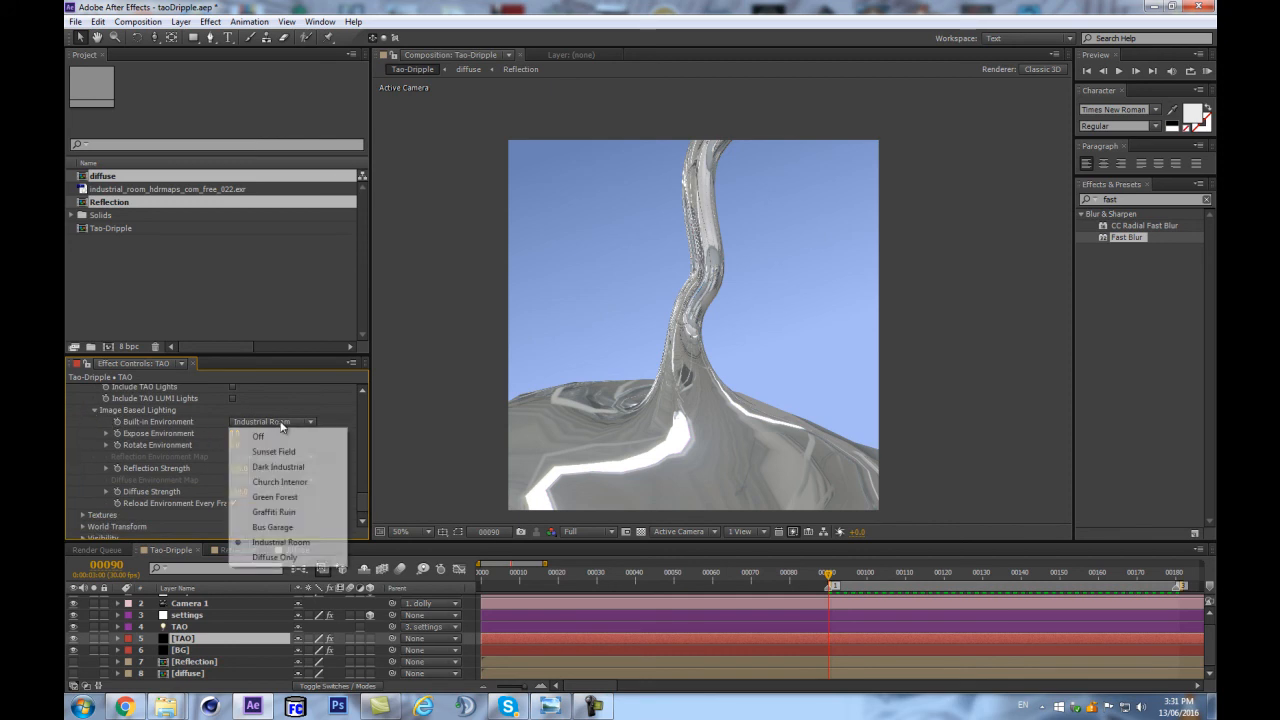
click(270, 435)
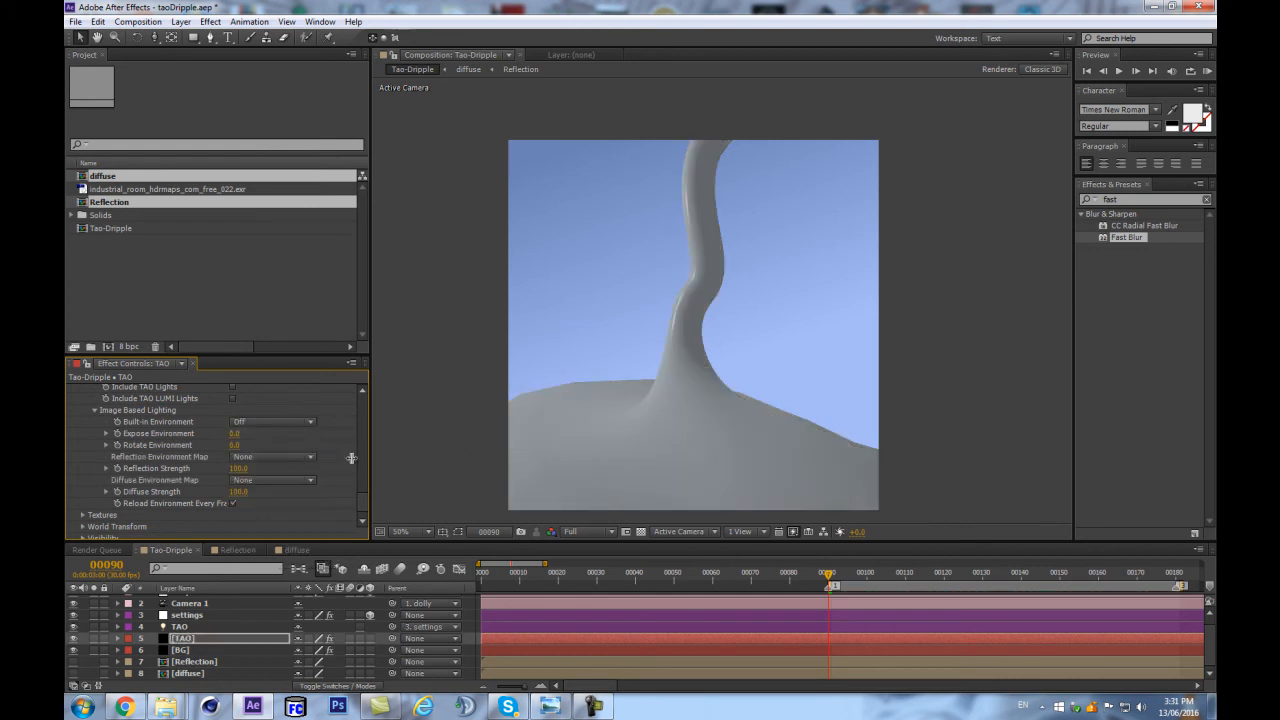
Step: Assign the Reflection layer as Tao's Reflection Environment Map and the diffuse layer as its Diffuse Environment Map
click(249, 456)
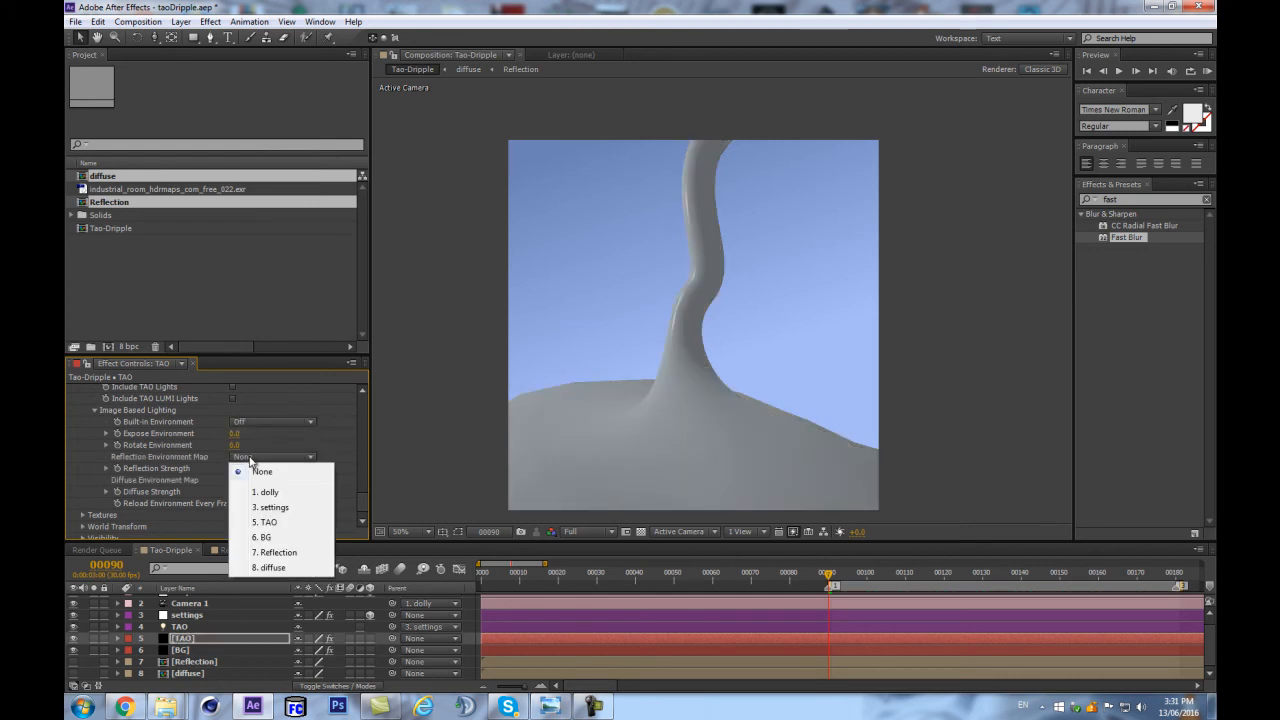
click(266, 554)
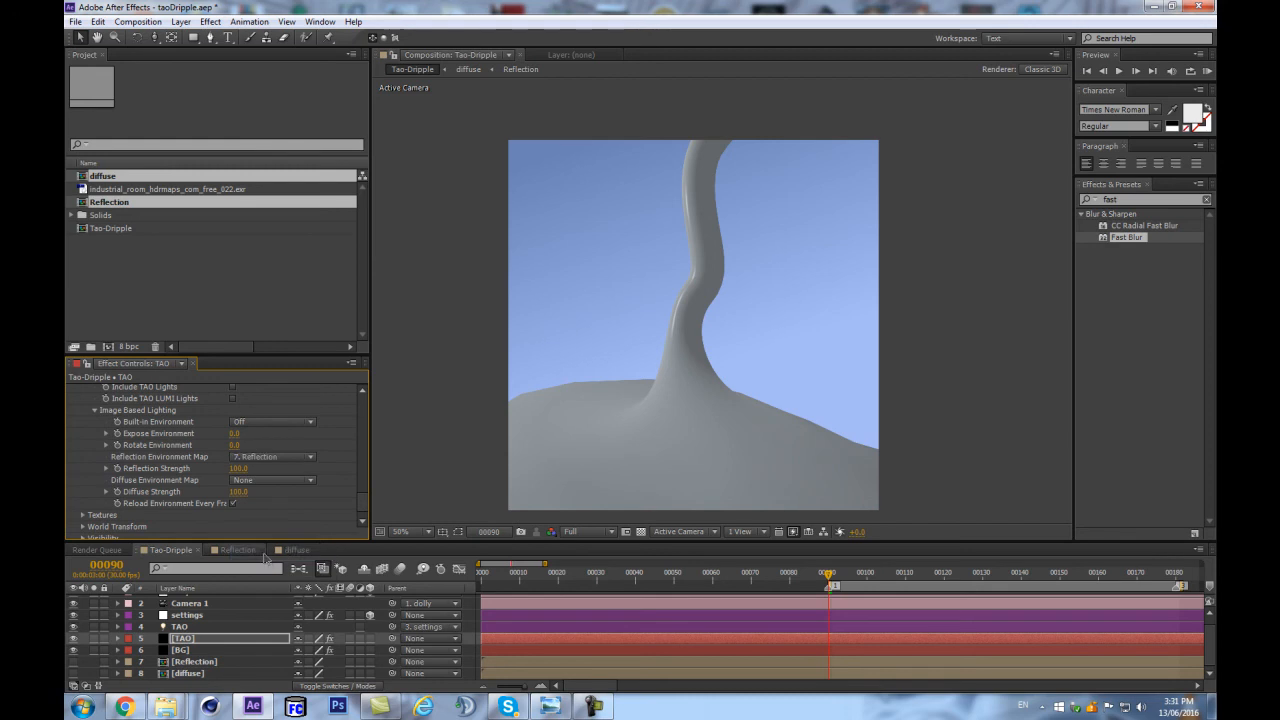
click(268, 481)
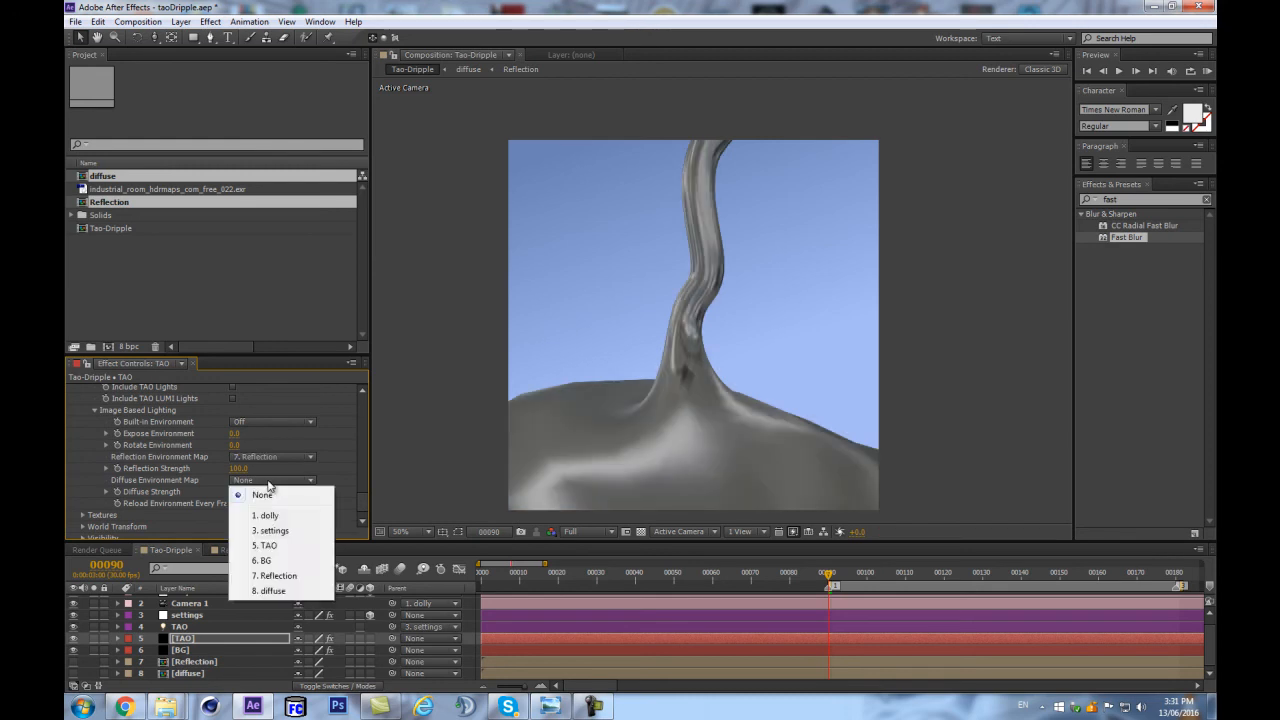
click(279, 593)
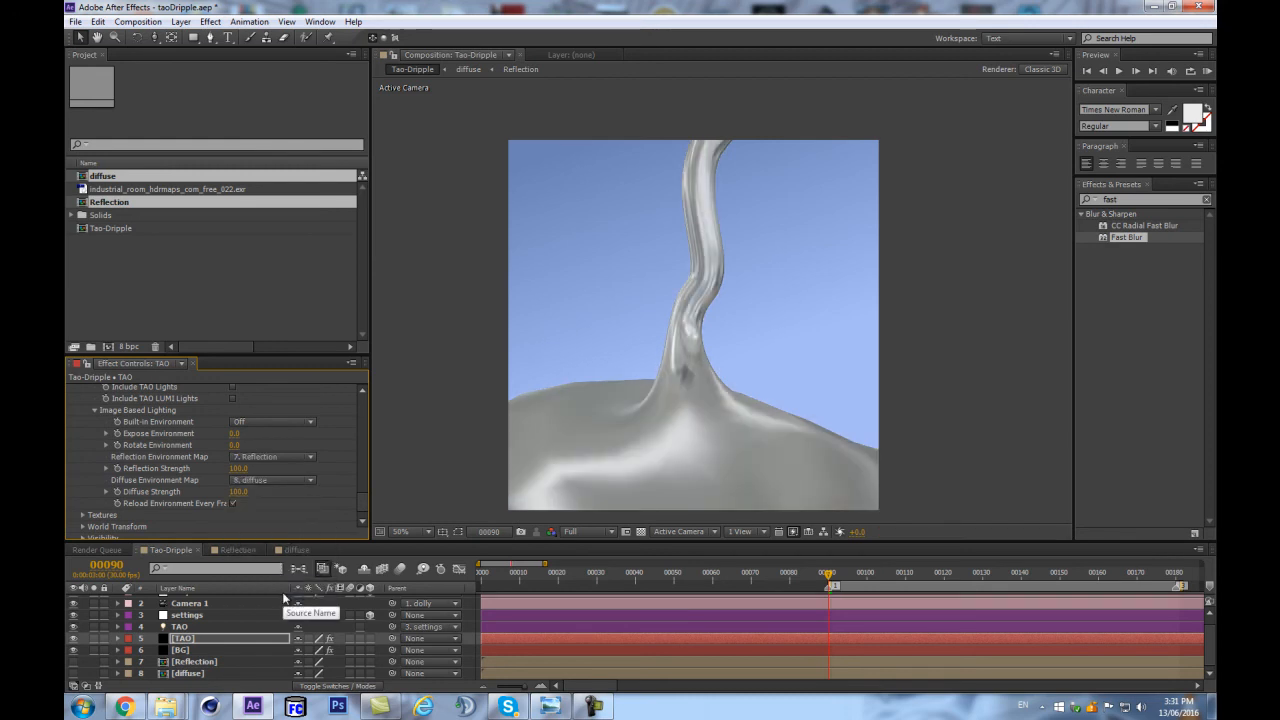
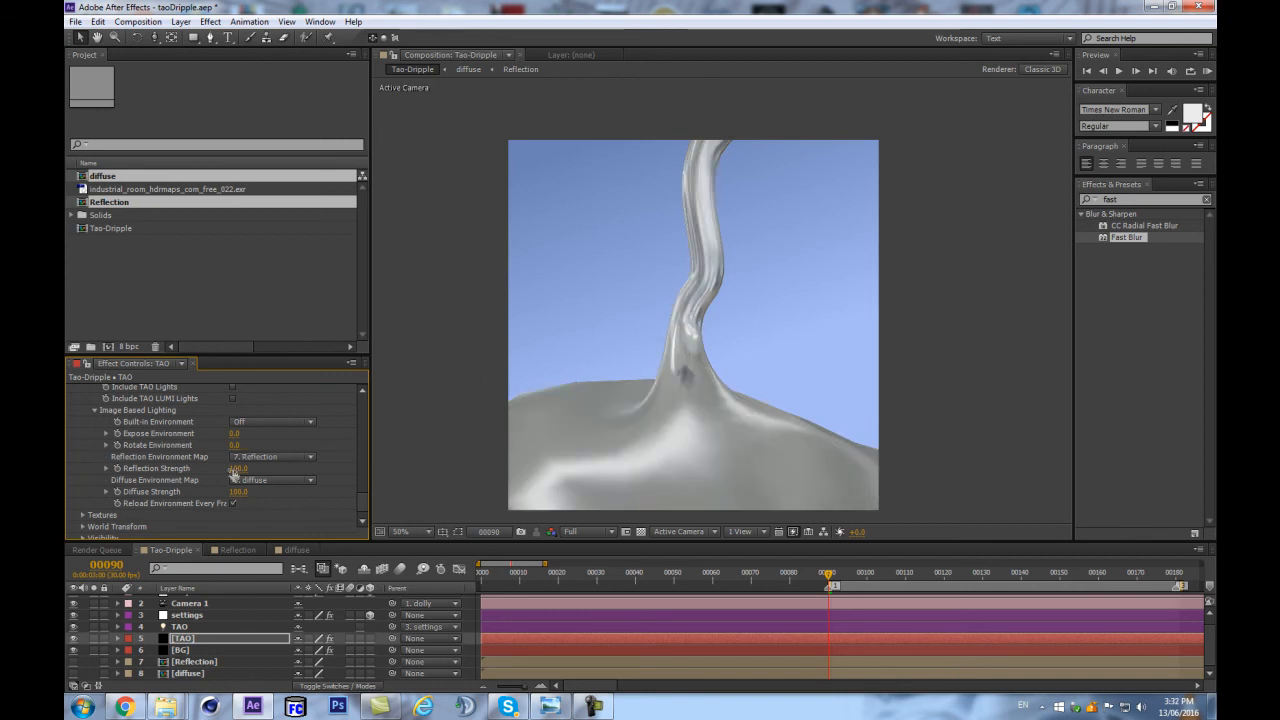
Step: Try a higher Reflection Strength on the Tao effect and undo the change
mouse_move(238, 468)
mouse_down()
mouse_move(257, 459)
mouse_move(240, 487)
mouse_up()
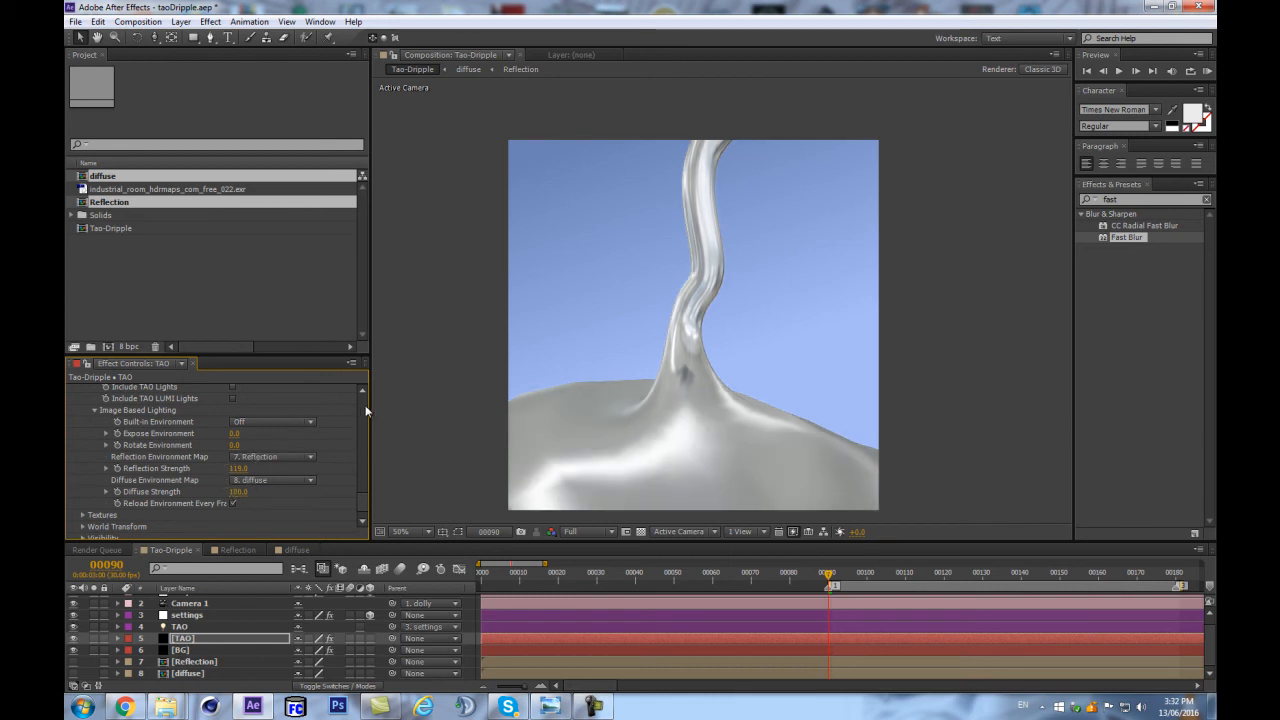
key(ctrl+z)
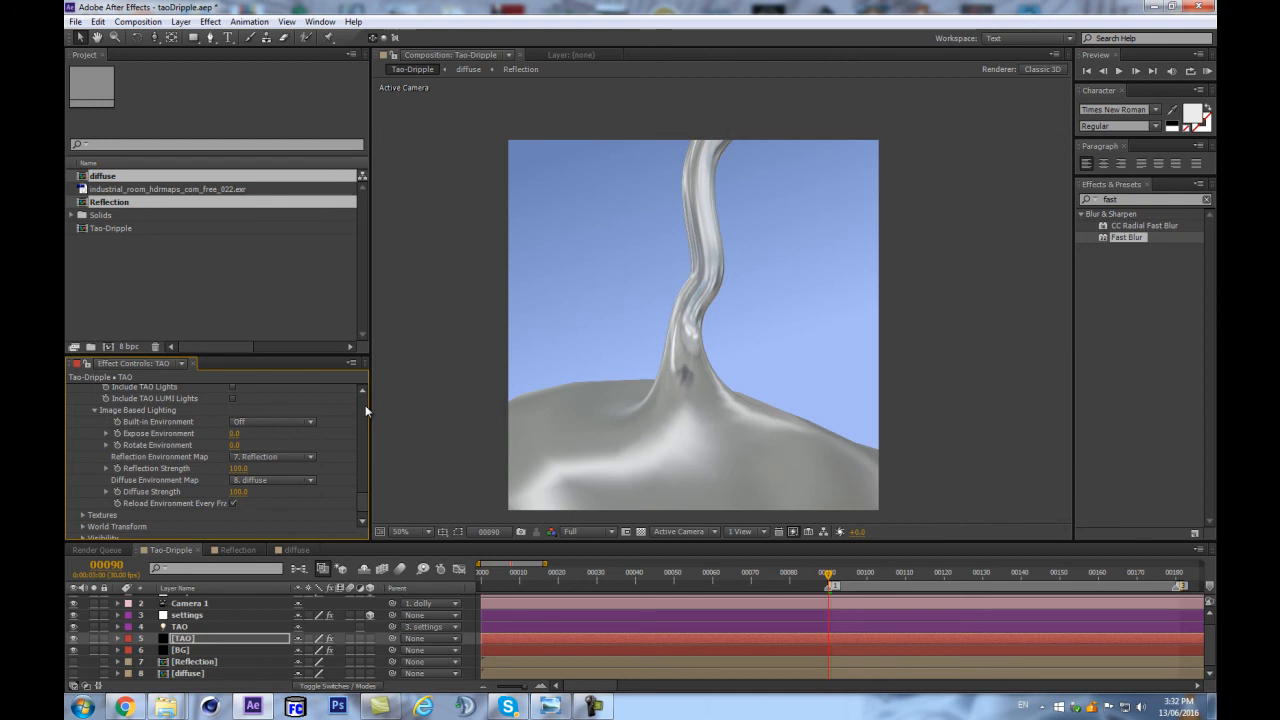
Step: Set the Fast Blur Blurriness in the Reflection composition to 111 and return to the Tao-Dripple composition
double_click(182, 661)
click(238, 401)
text(131)
key(Return)
click(171, 550)
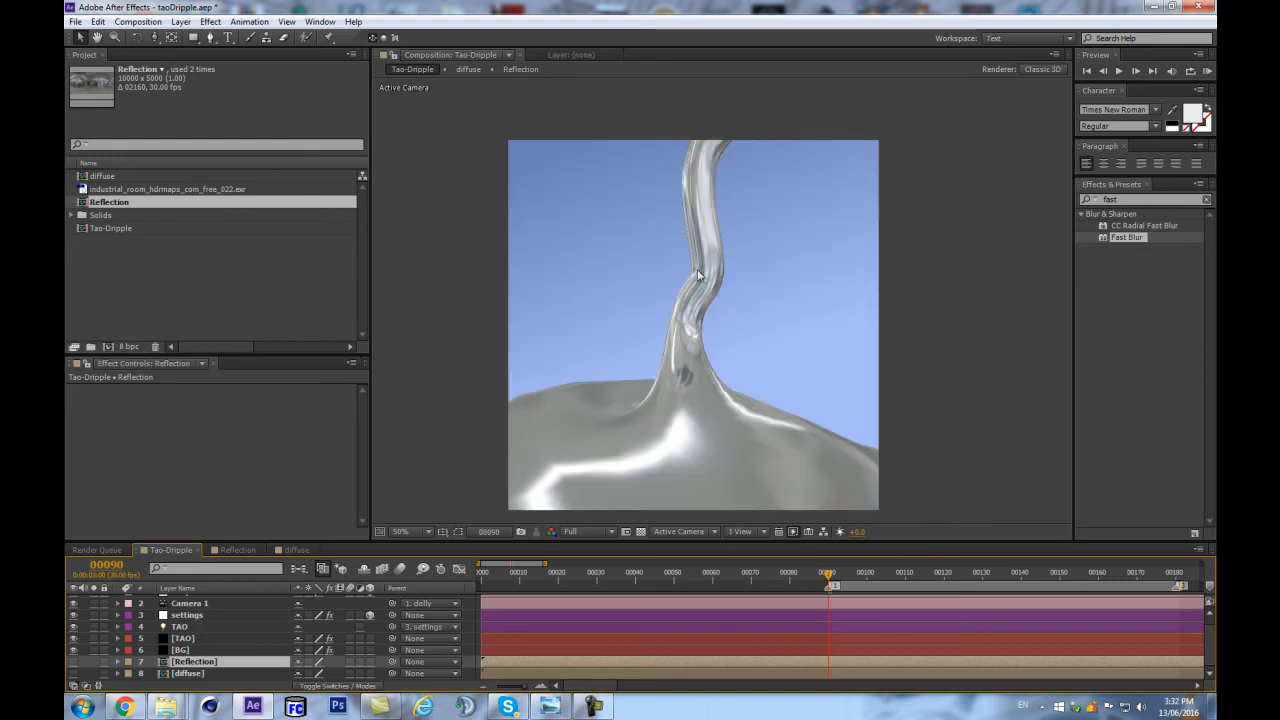
click(190, 641)
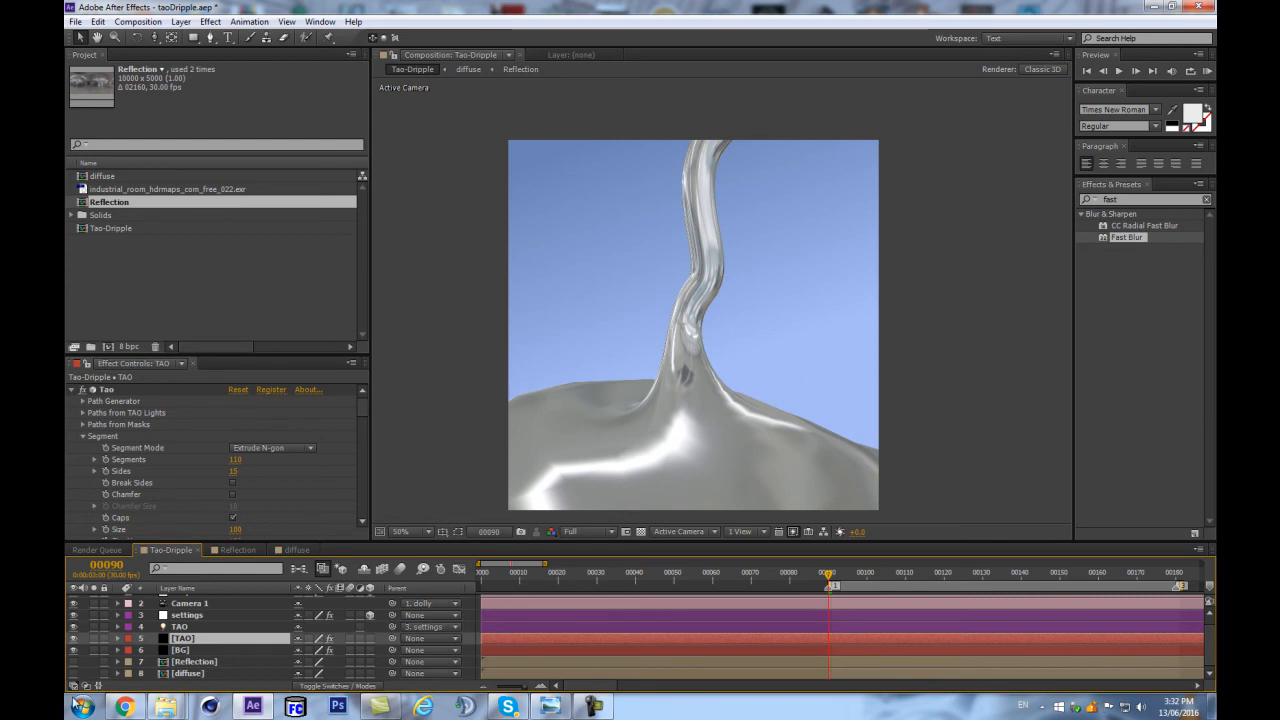
double_click(194, 658)
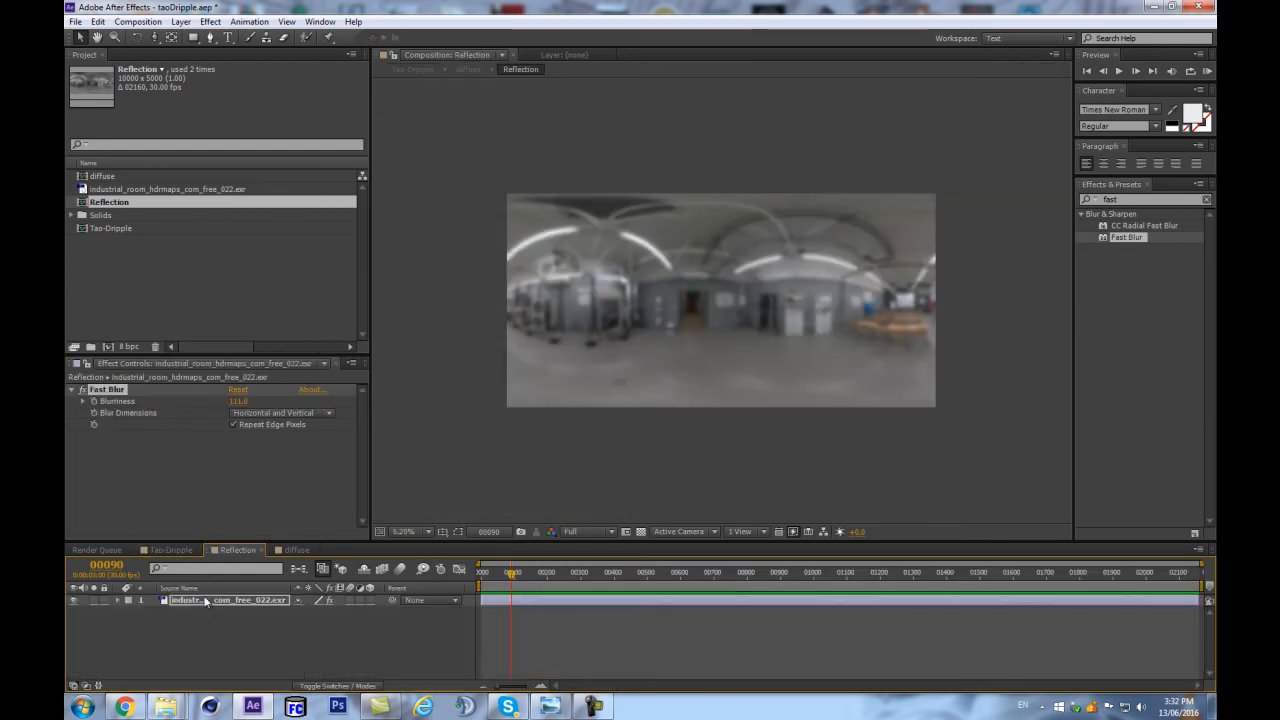
double_click(99, 202)
click(267, 613)
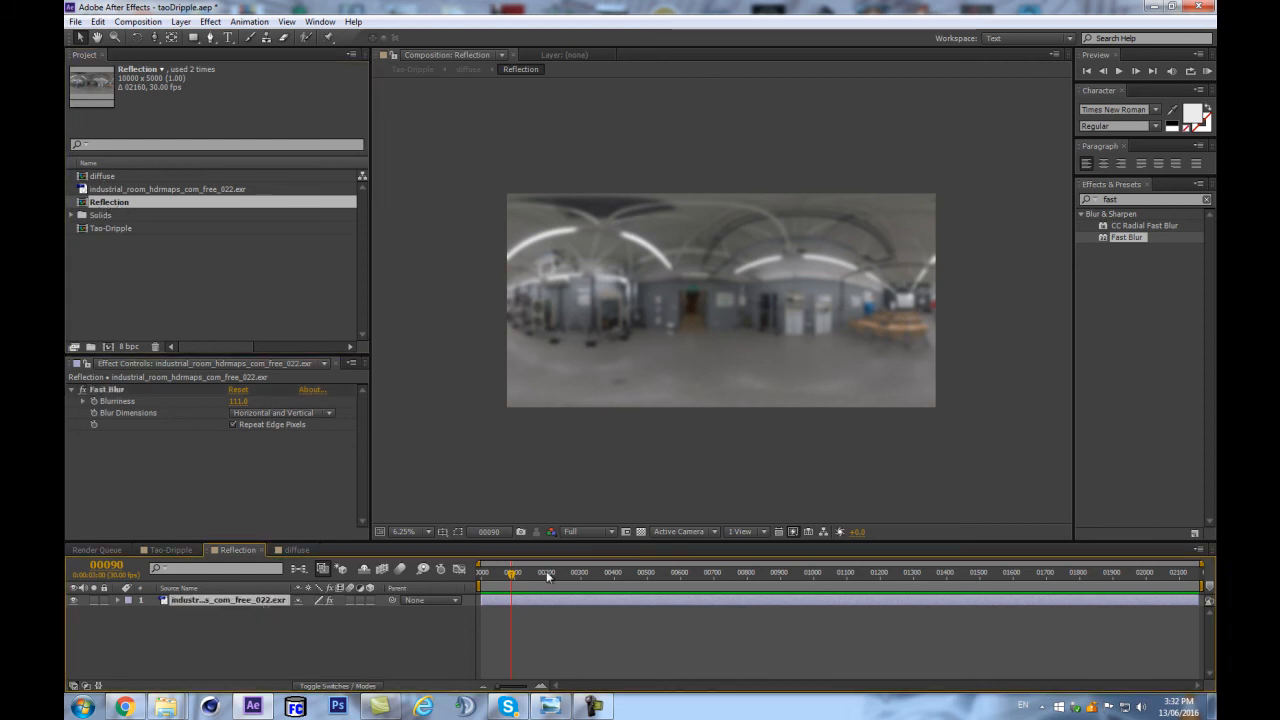
click(1147, 198)
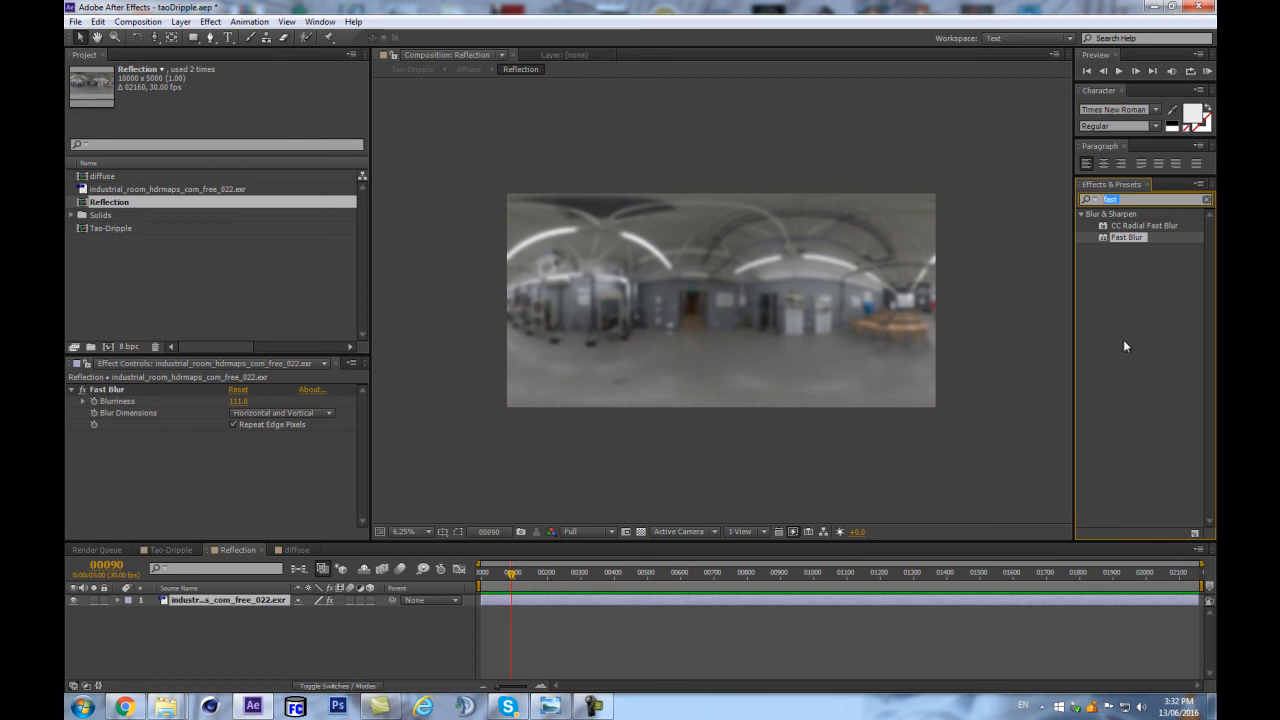
click(262, 601)
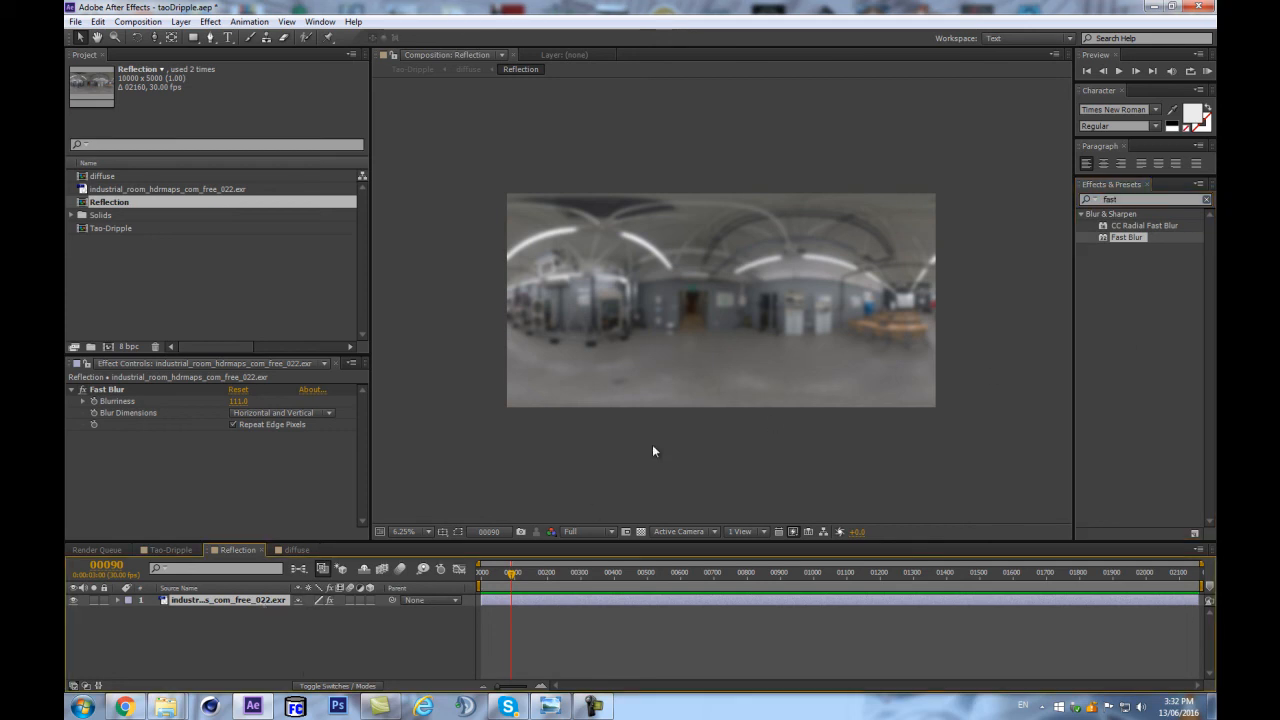
key(ctrl+y)
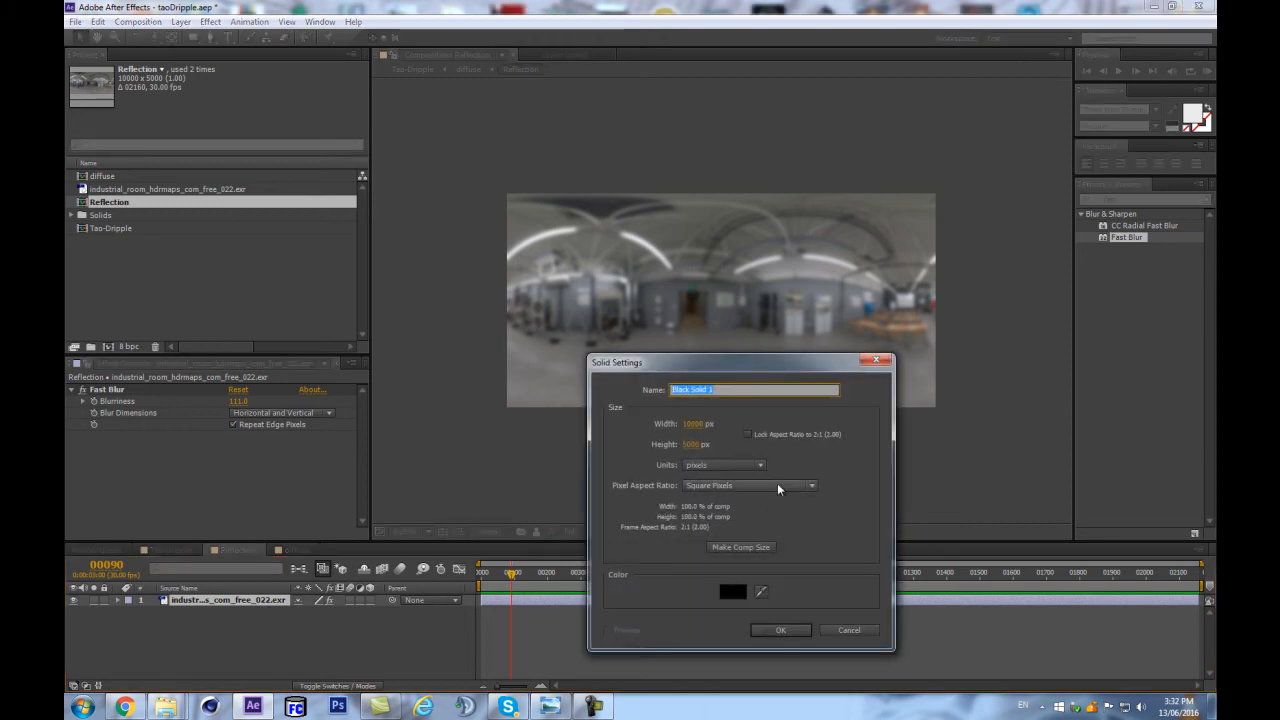
click(849, 630)
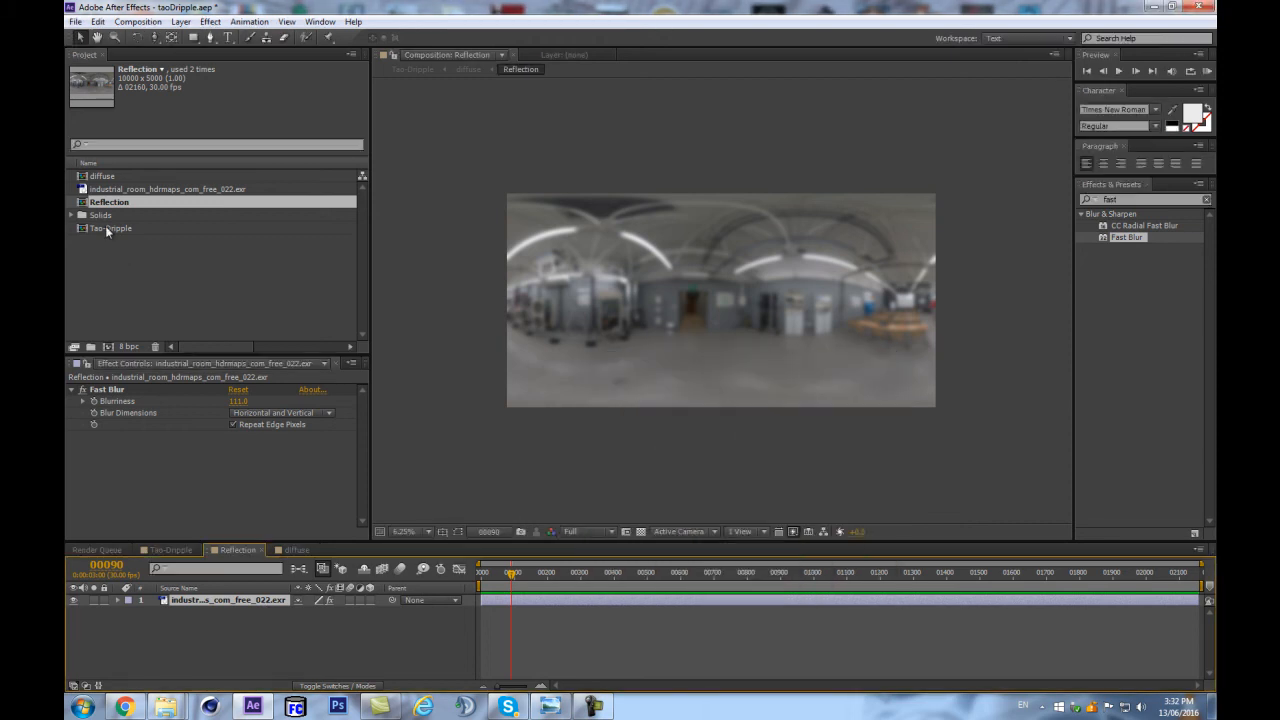
Step: Copy the BG ramp layer from the Tao-Dripple composition into the Reflection composition above the HDR image
double_click(108, 228)
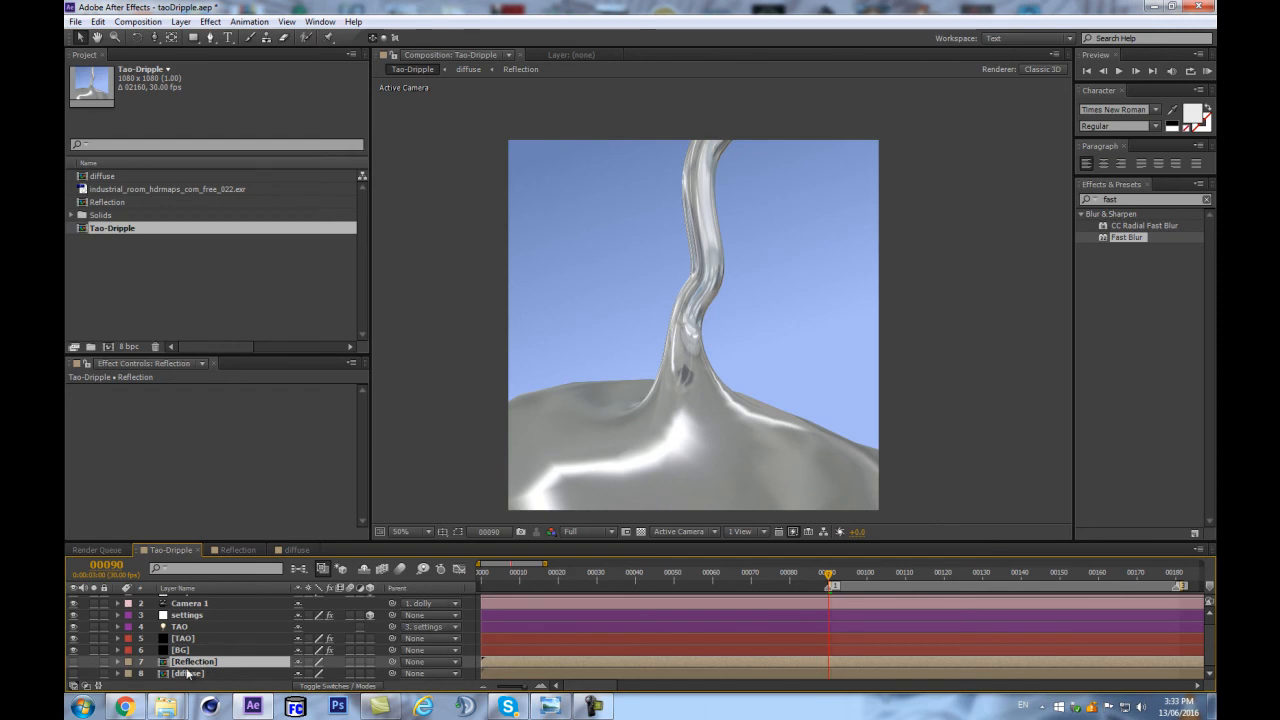
click(182, 651)
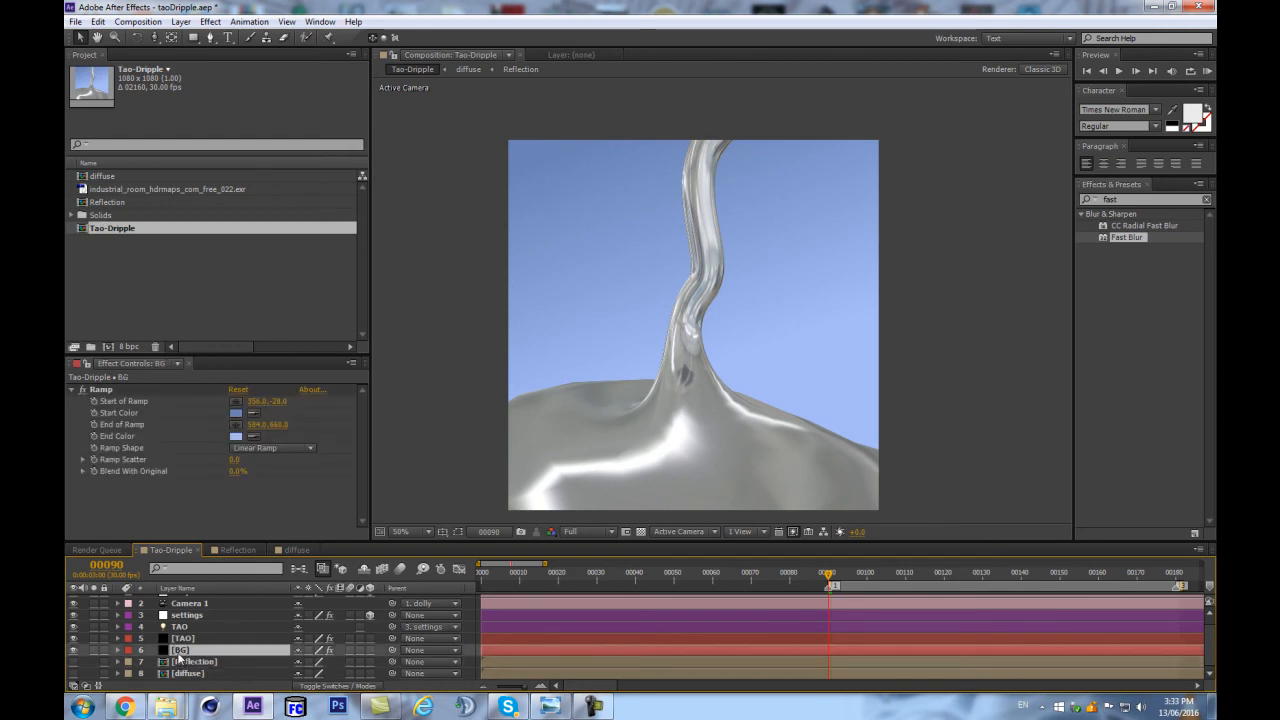
double_click(104, 203)
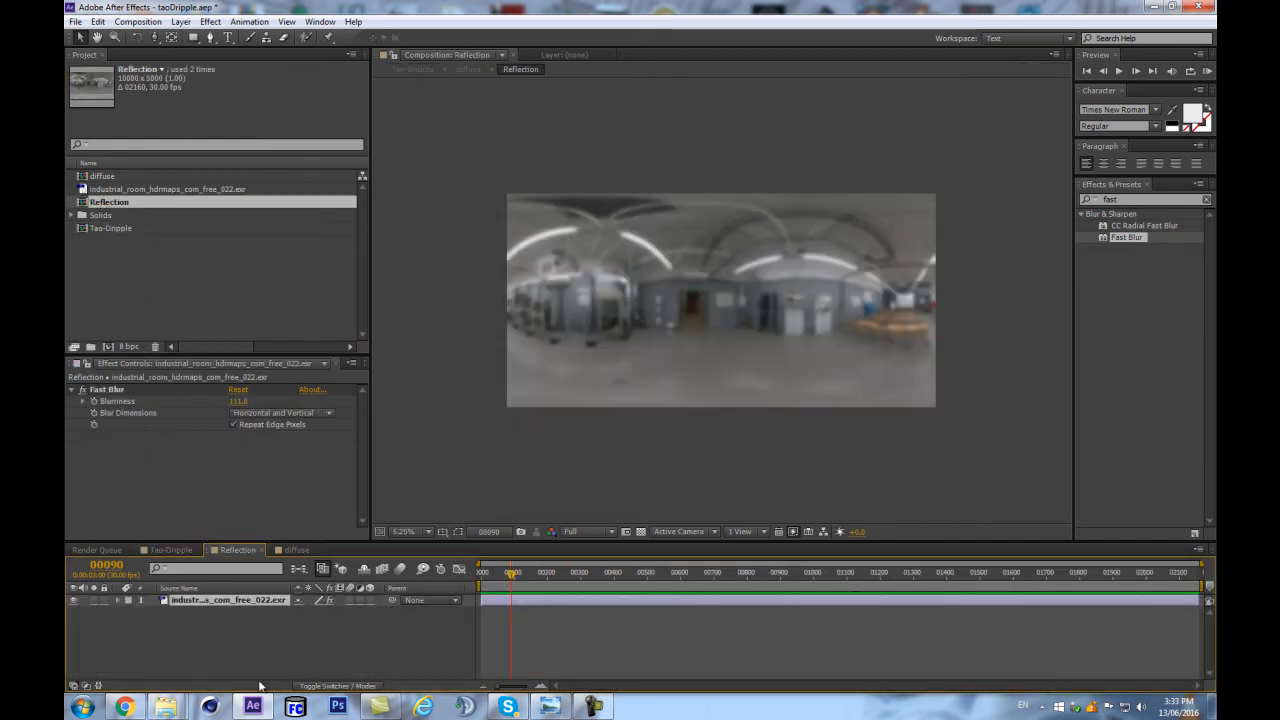
key(ctrl+v)
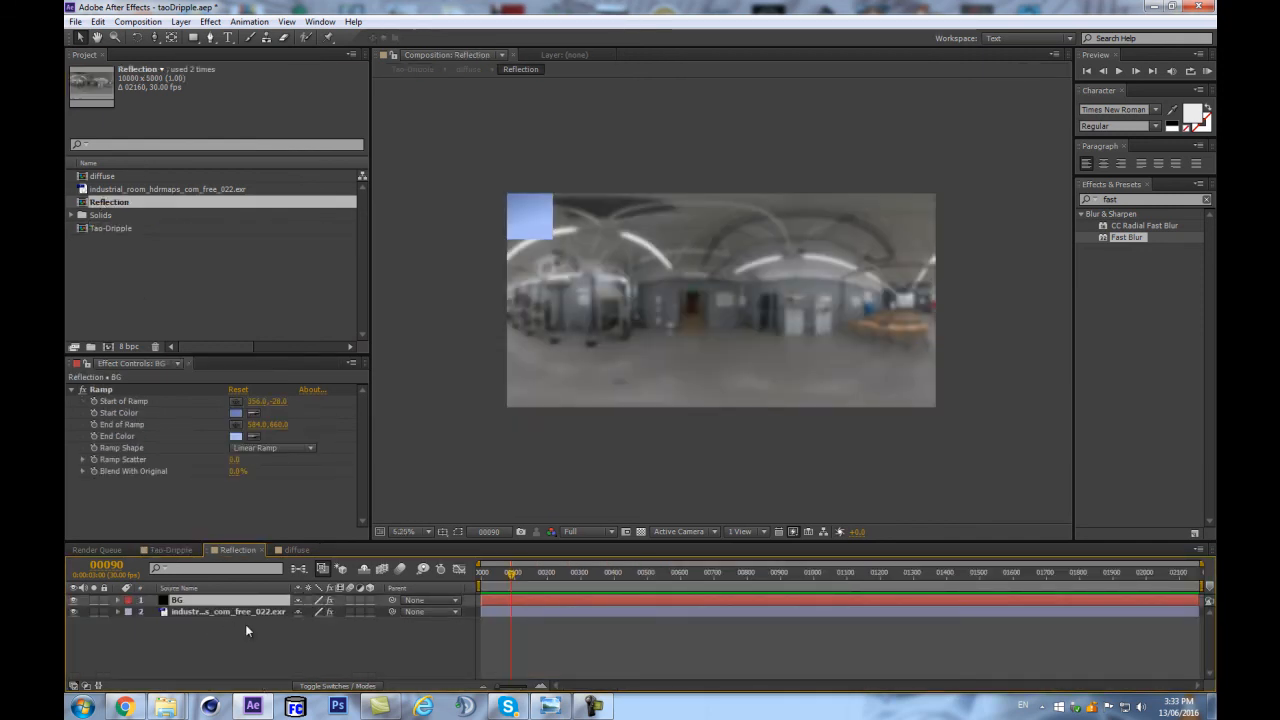
Step: Resize the pasted BG solid to the composition size, 10000 x 5000 px, and reset its position to the centre at 5000, 2500
key(ctrl+shift+y)
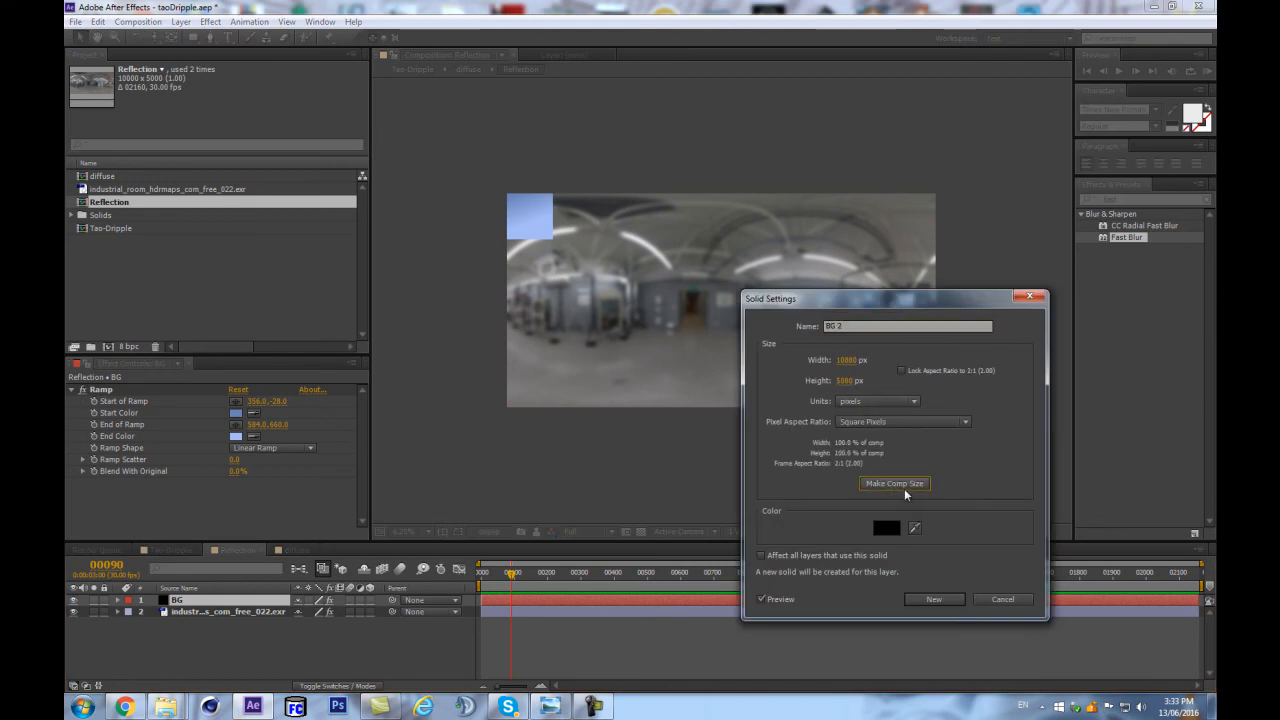
click(895, 483)
click(933, 599)
key(p)
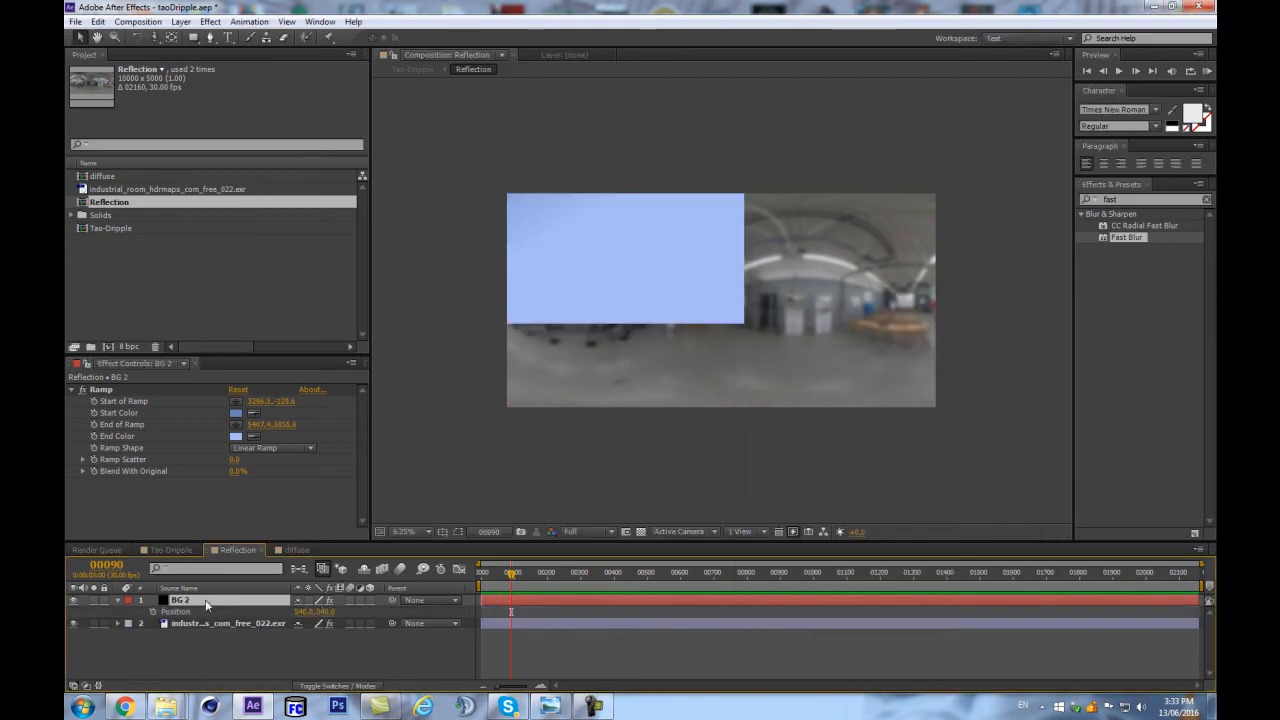
right_click(183, 613)
click(218, 572)
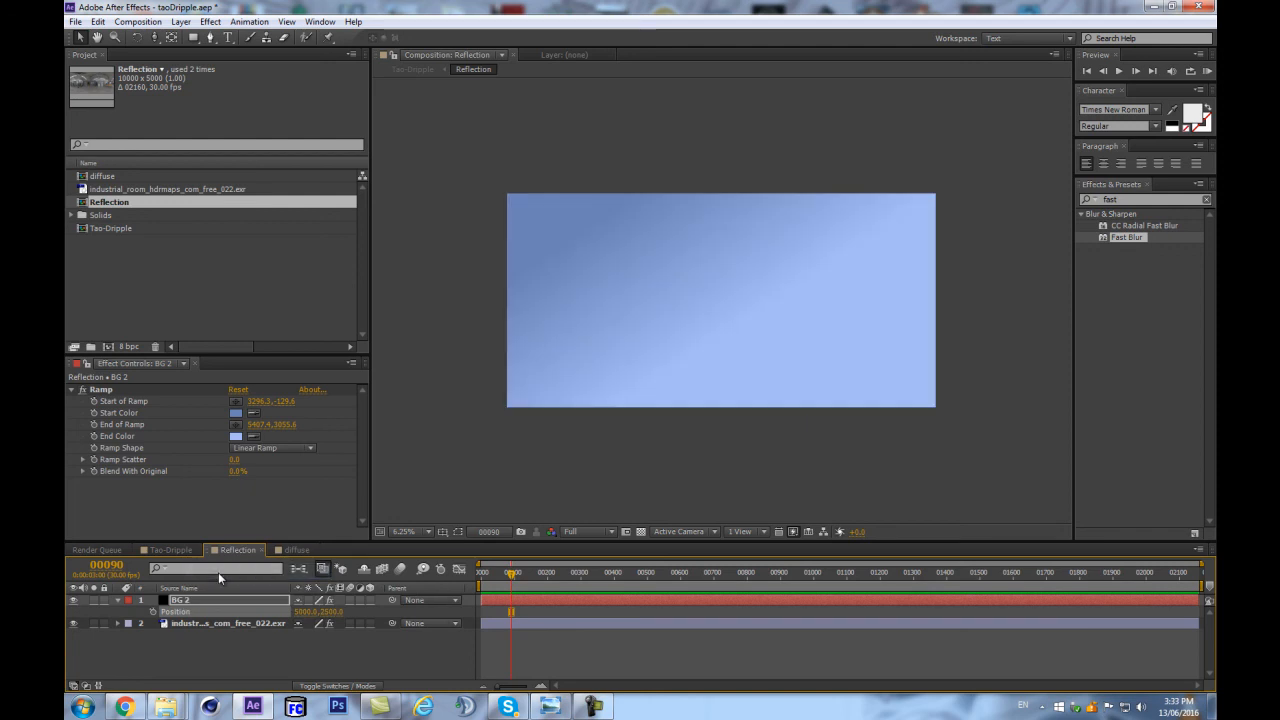
Step: Set the BG 2 layer's blending mode to Overlay and return to the Tao-Dripple composition
key(F4)
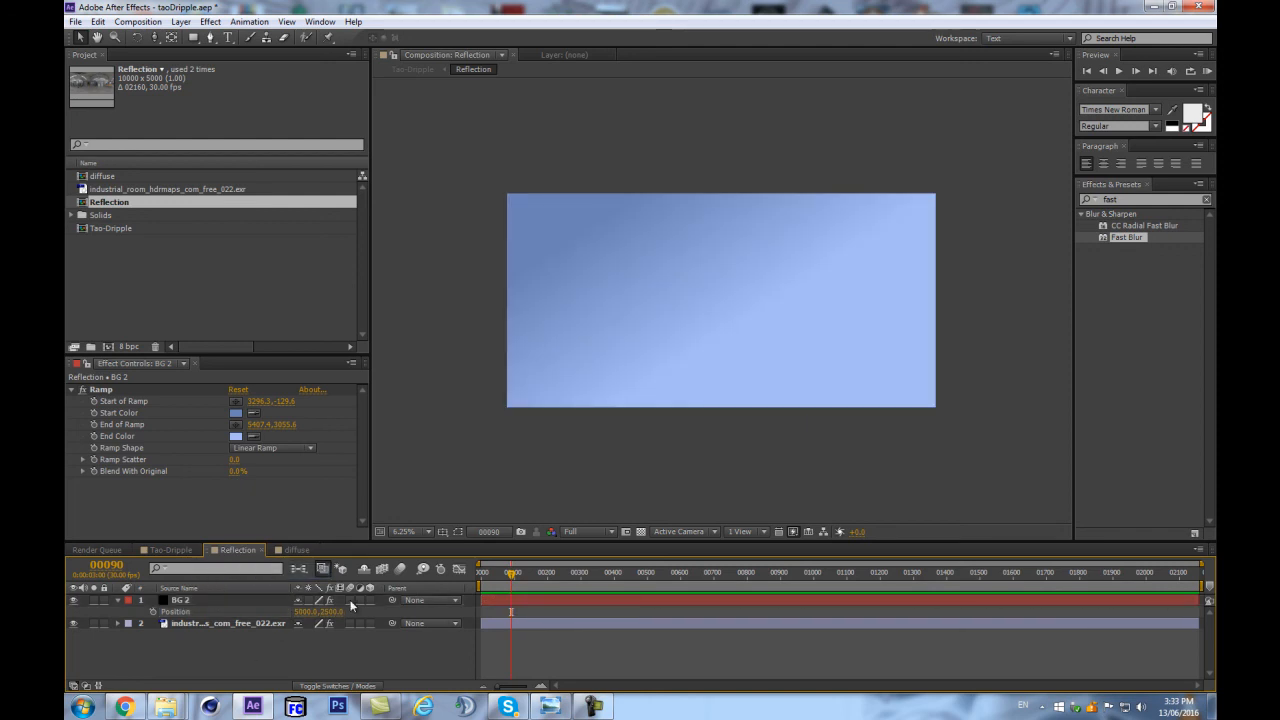
click(315, 600)
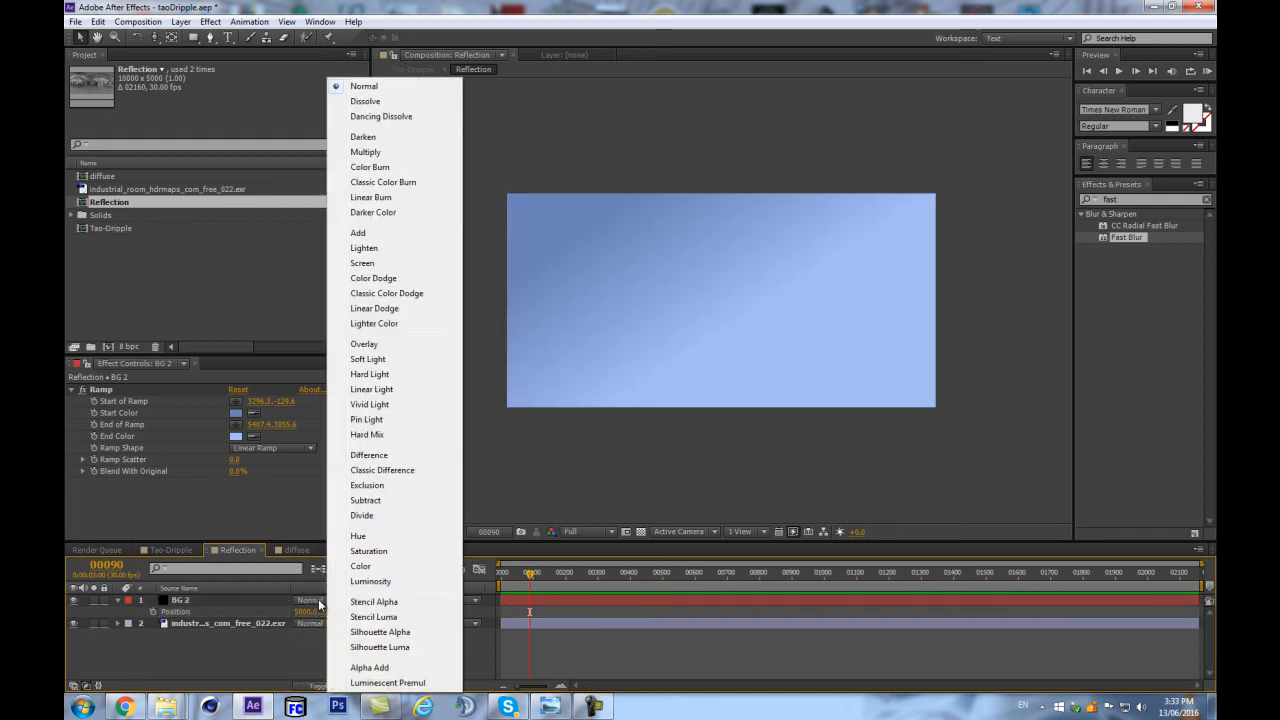
click(381, 345)
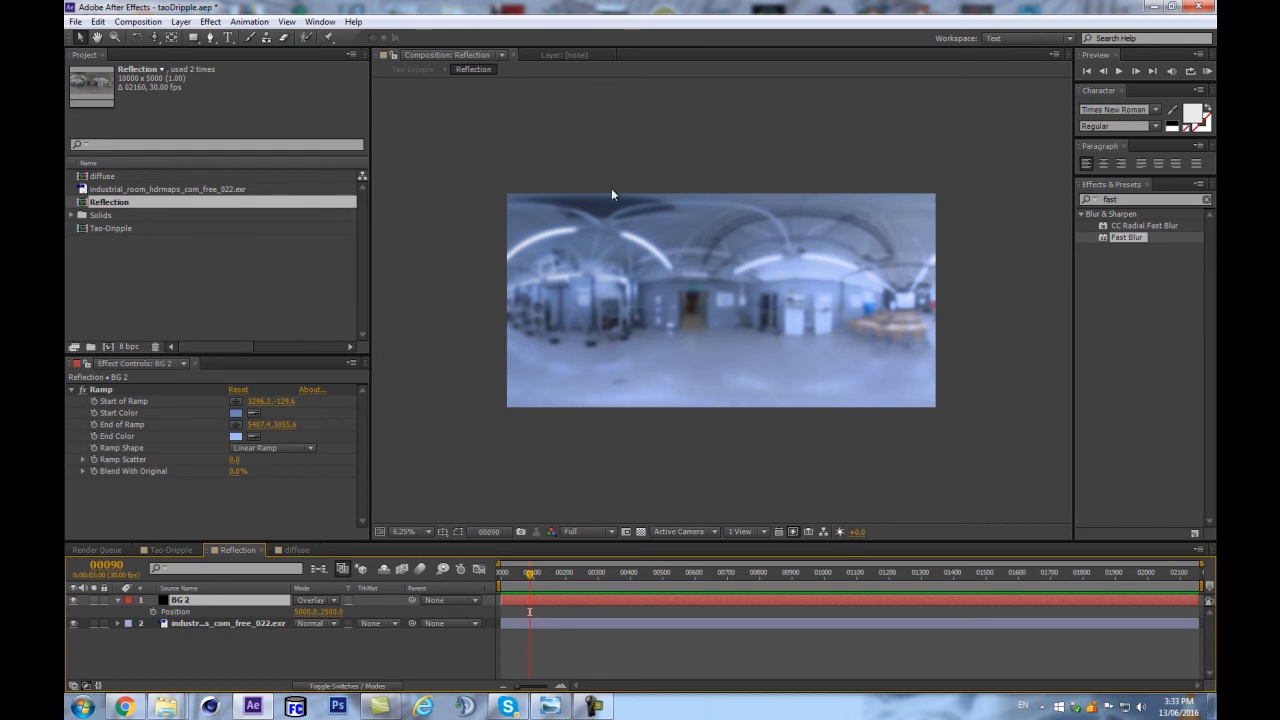
click(316, 569)
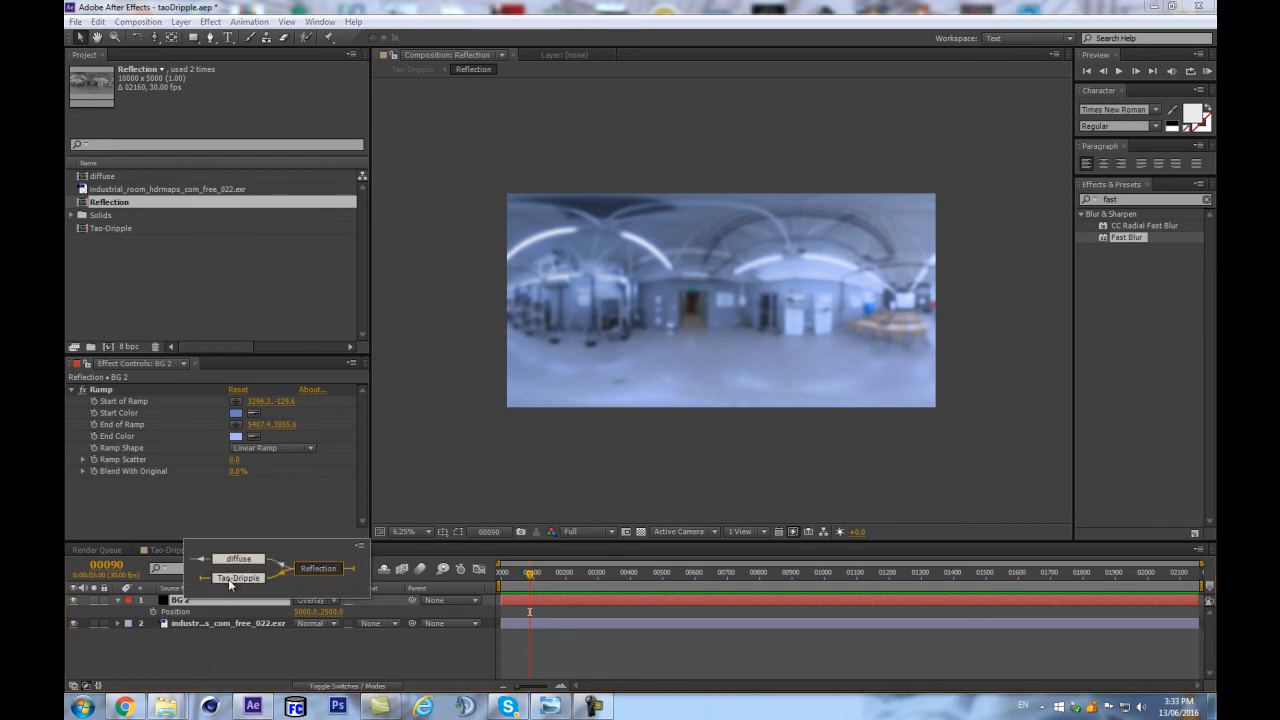
click(230, 578)
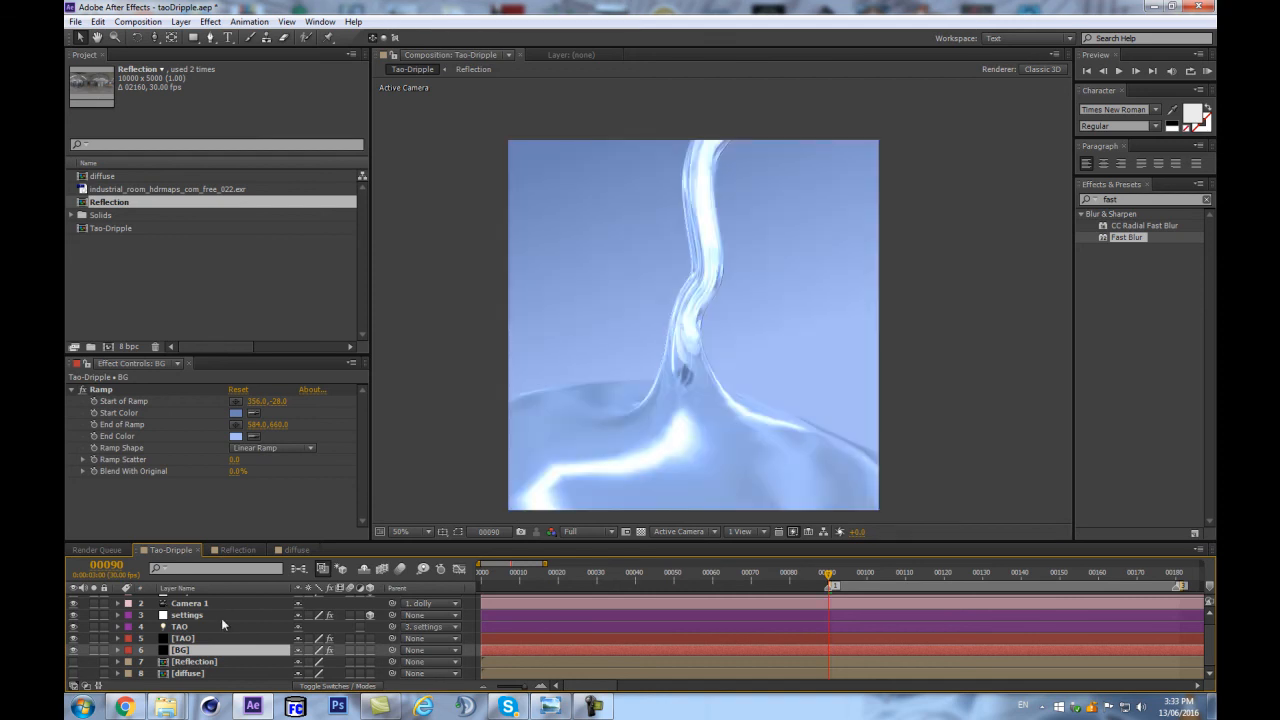
scroll(818, 415, up, 1)
scroll(814, 413, down, 2)
scroll(814, 413, up, 1)
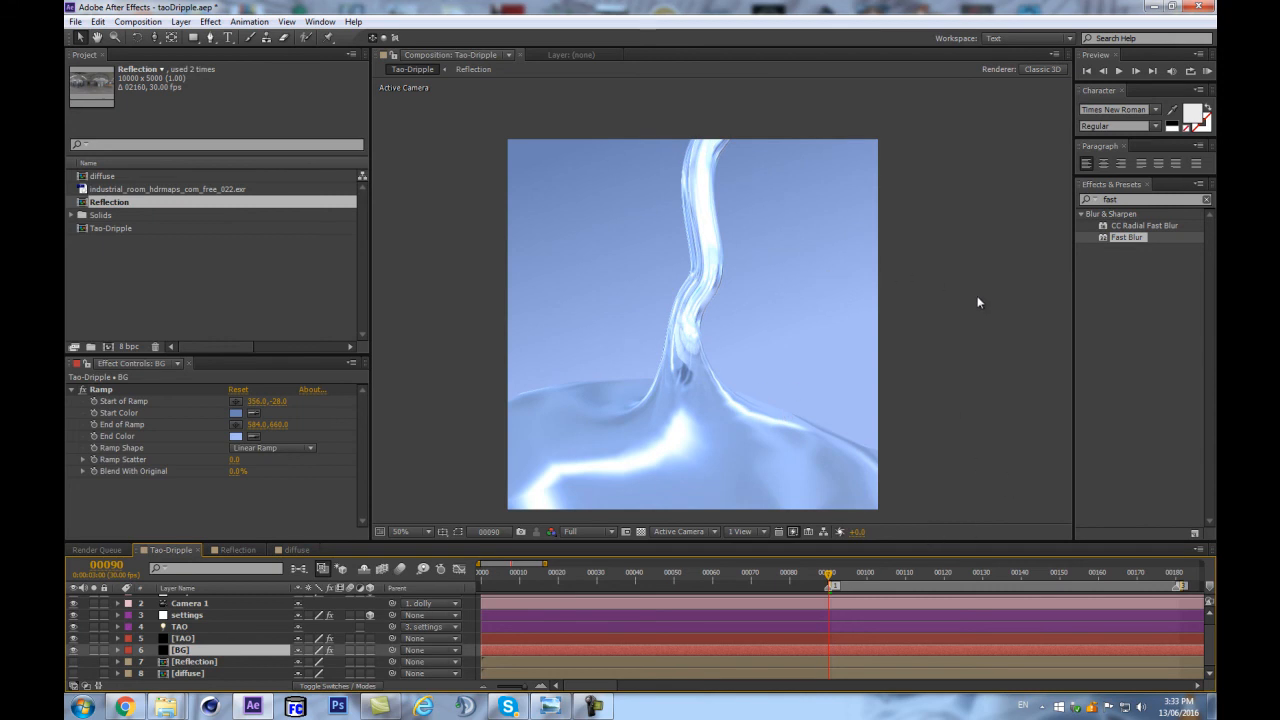
Step: Set Fresnel to 41 and Diffuse Holdout to 50 in the TAO layer's Material & Lighting settings
click(194, 640)
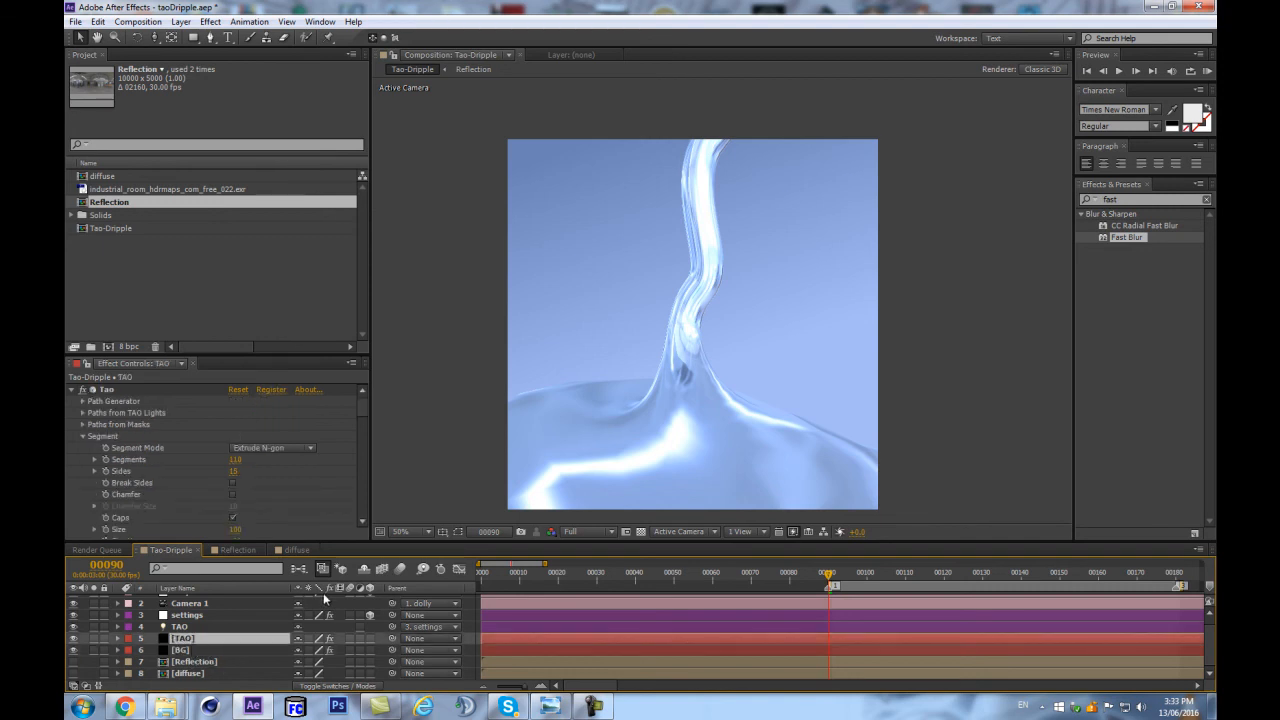
drag(251, 356, 234, 259)
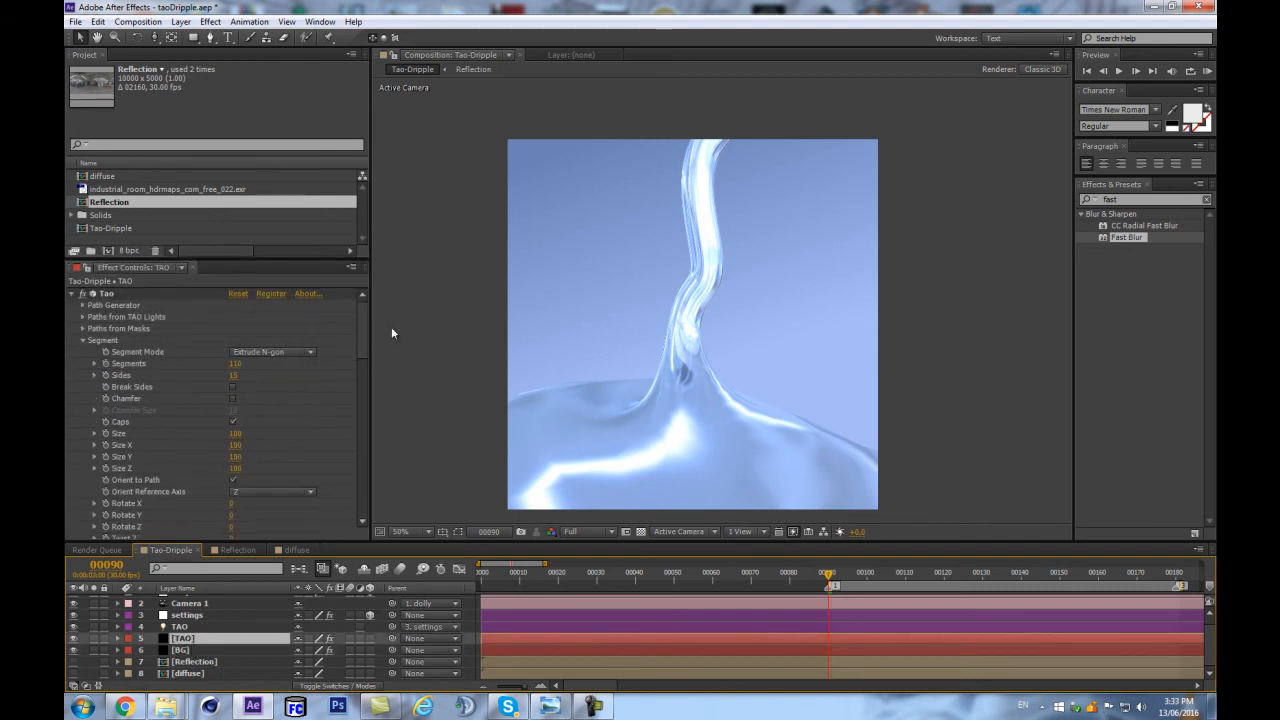
scroll(334, 474, down, 10)
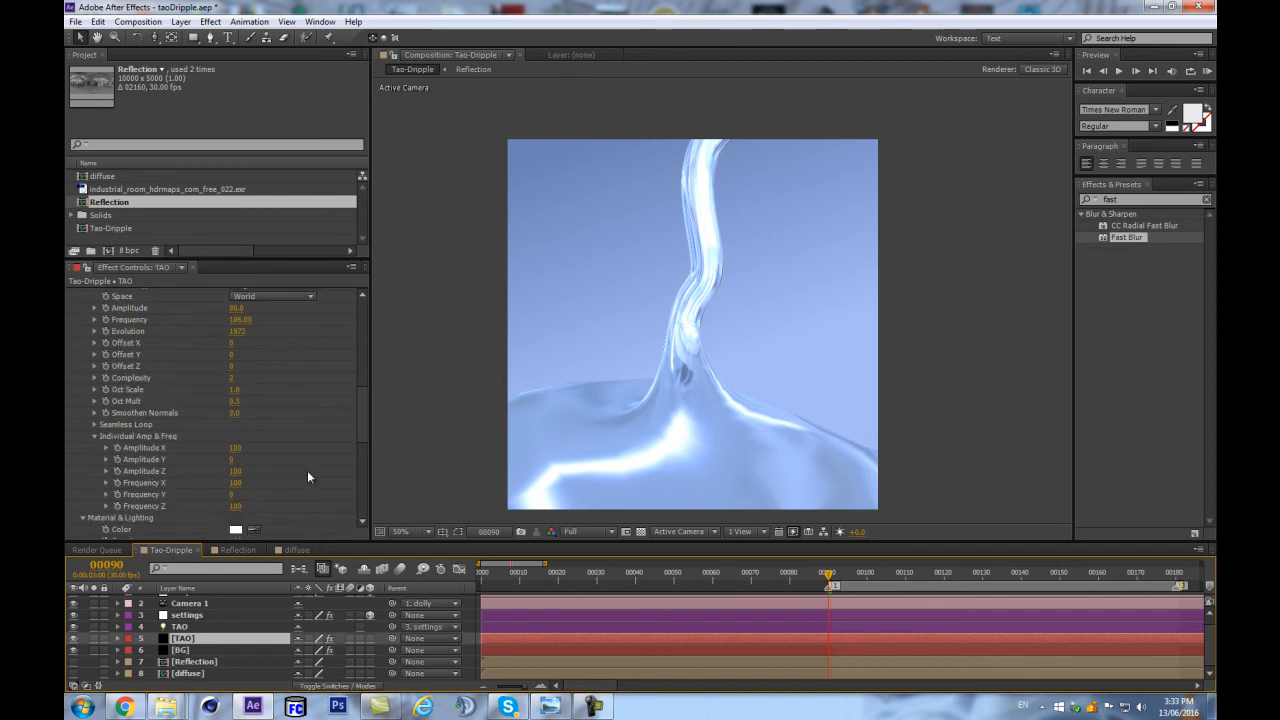
scroll(307, 470, down, 8)
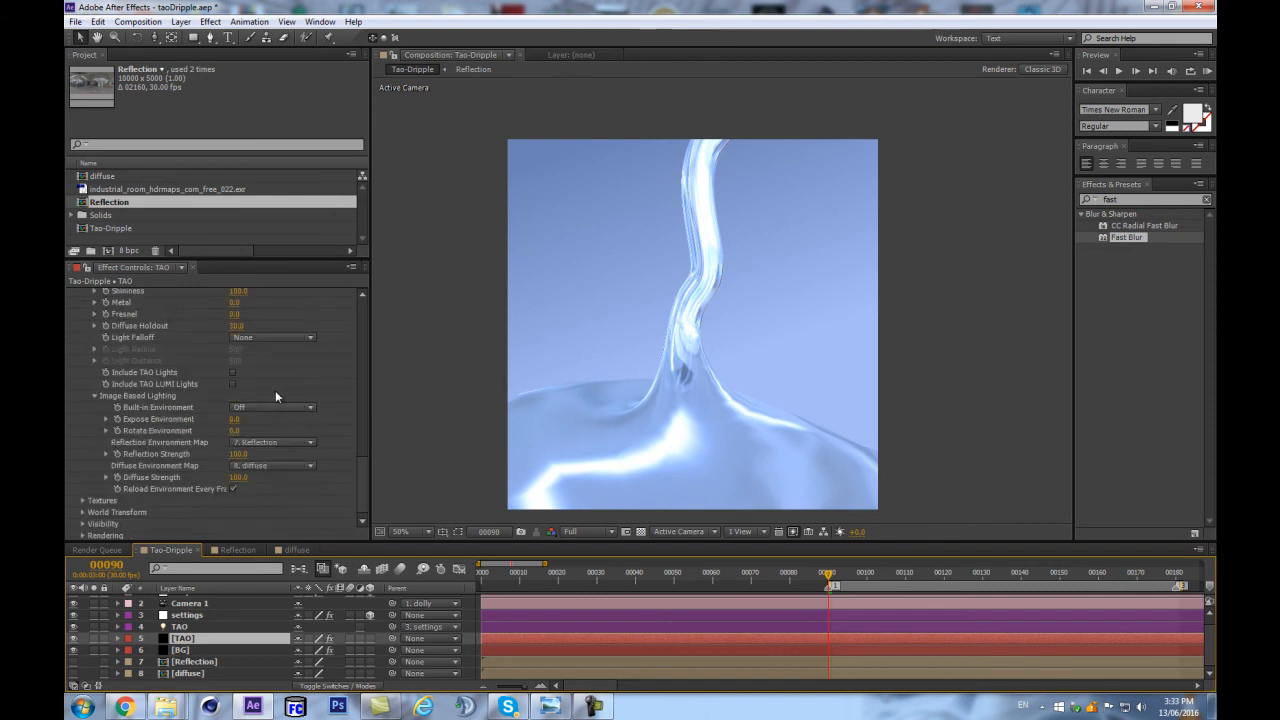
click(234, 314)
text(50)
key(Return)
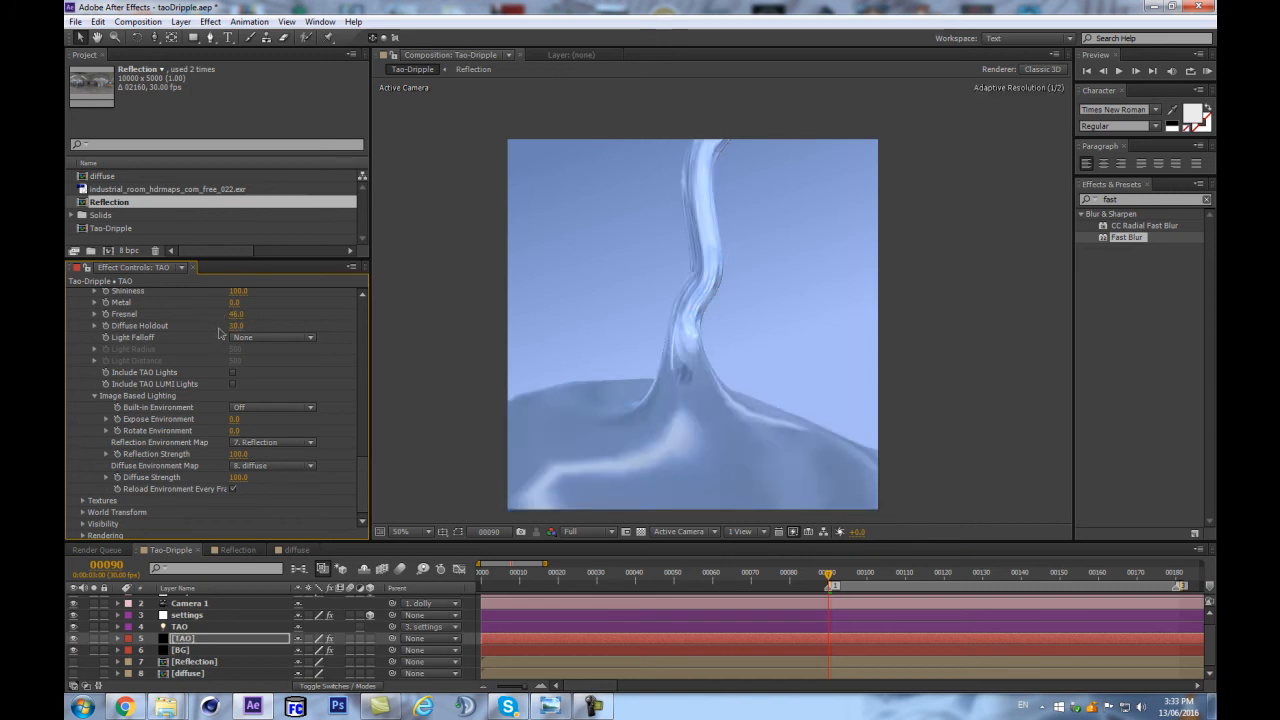
drag(234, 315, 268, 324)
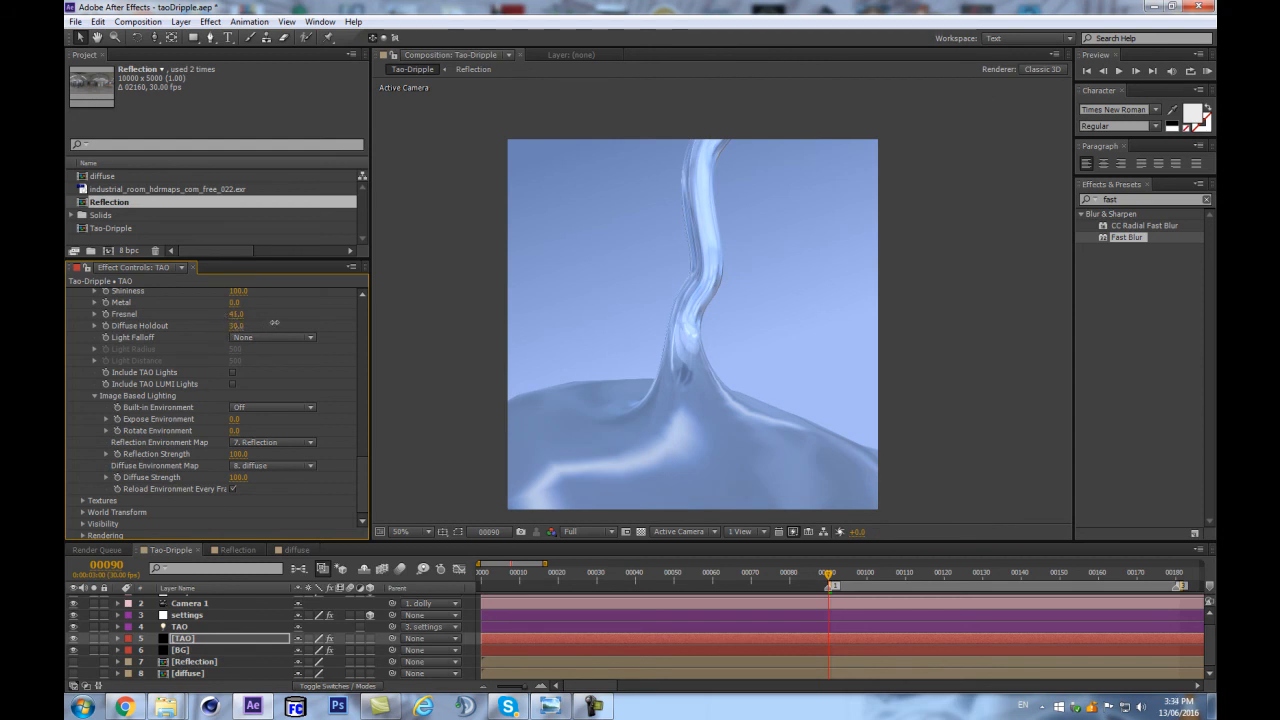
click(250, 326)
text(90)
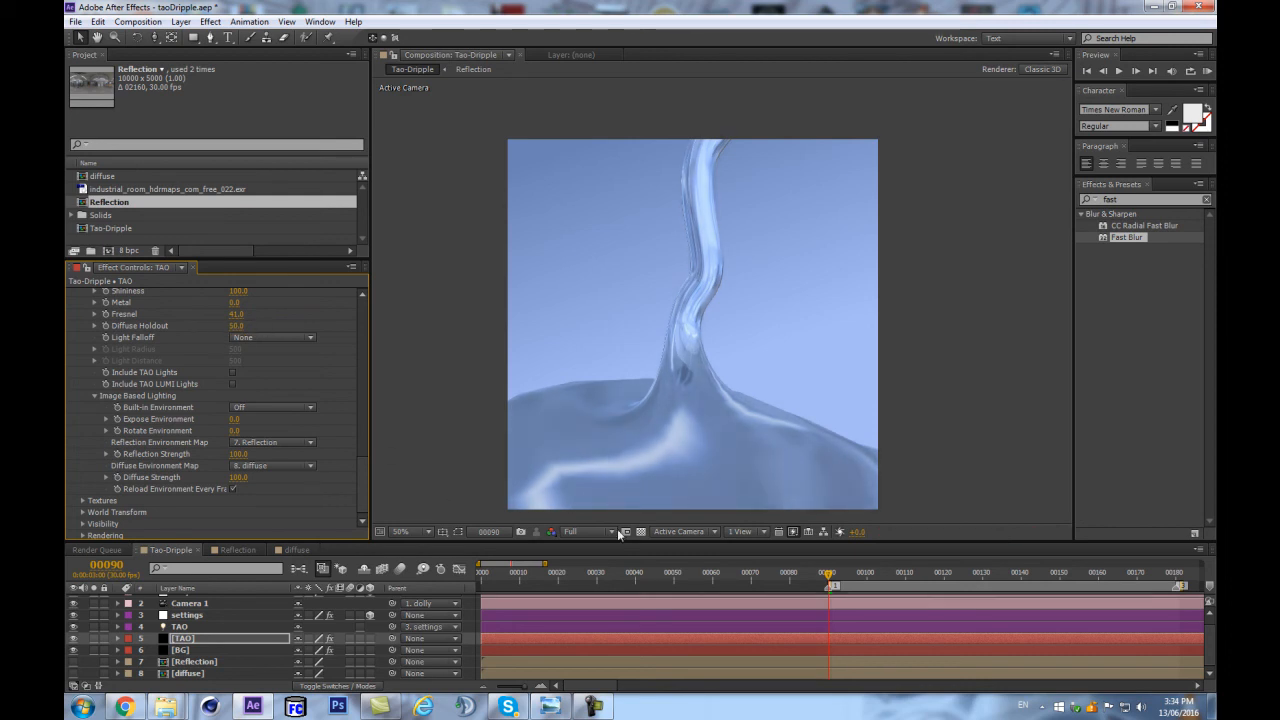
Step: Lower the composition's preview resolution to Quarter and move the current time to frame 100
click(598, 528)
click(592, 617)
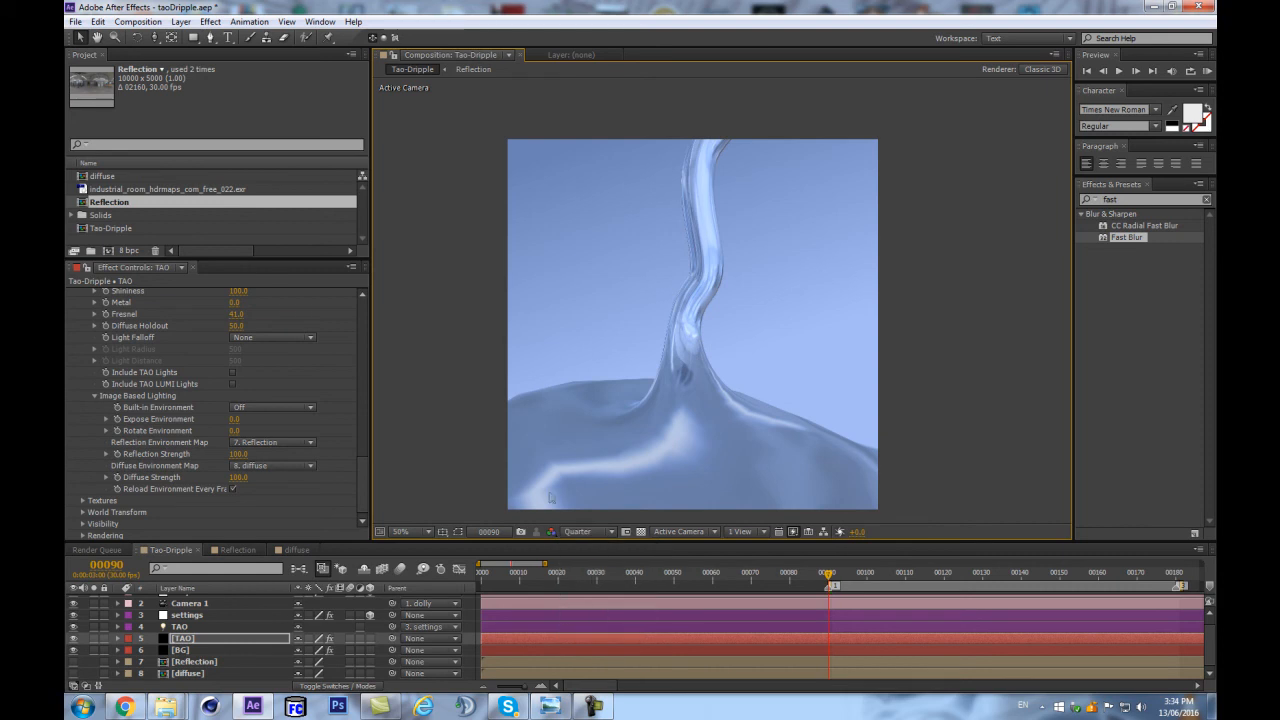
click(165, 333)
drag(327, 250, 319, 289)
click(906, 579)
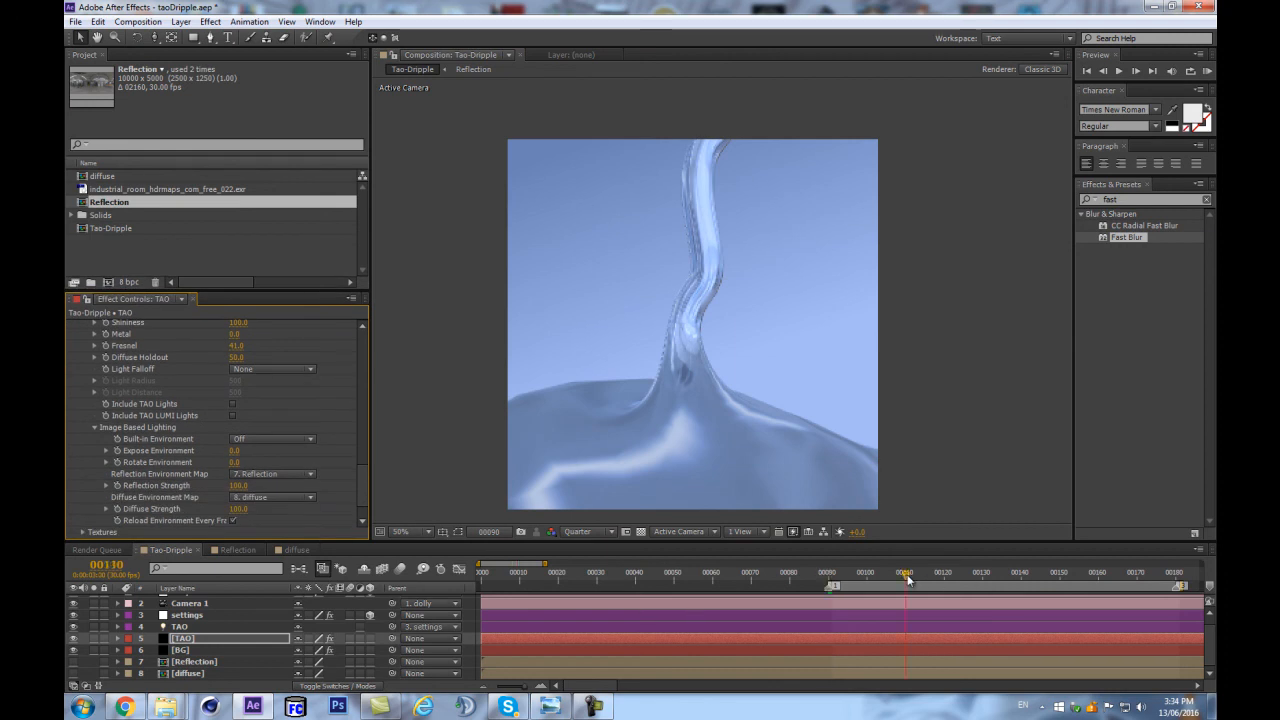
click(867, 578)
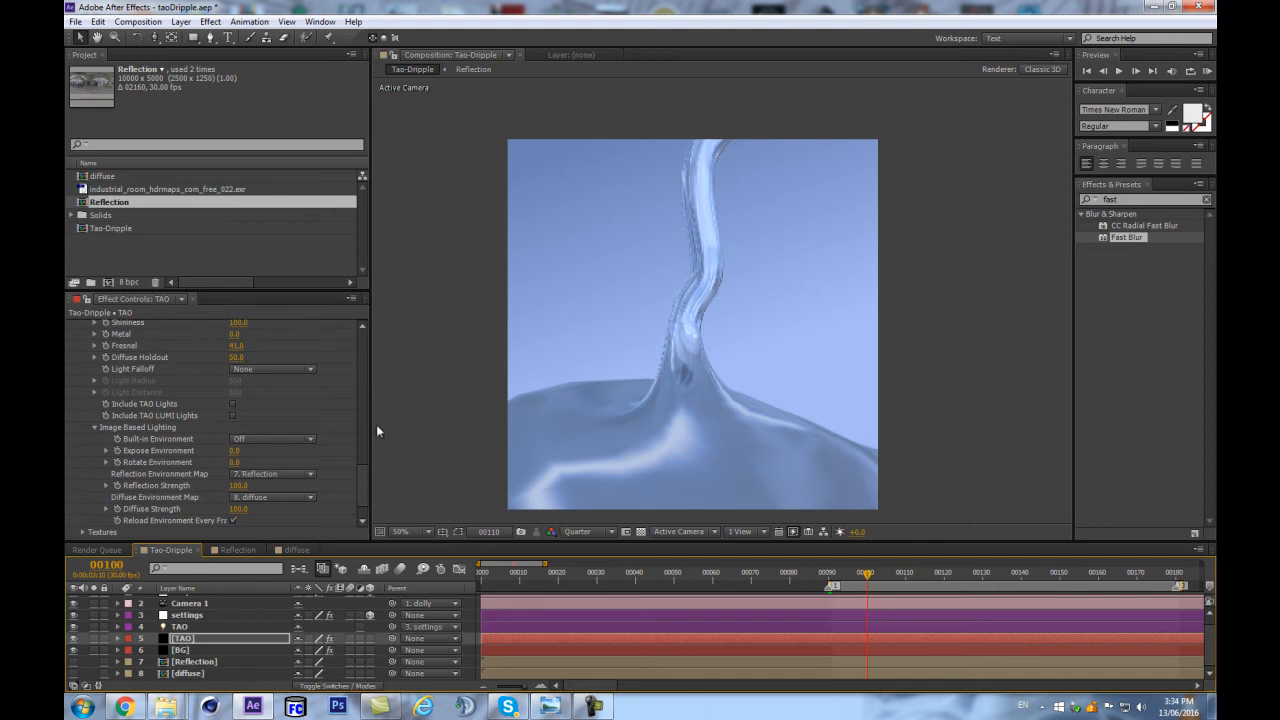
scroll(361, 477, down, 2)
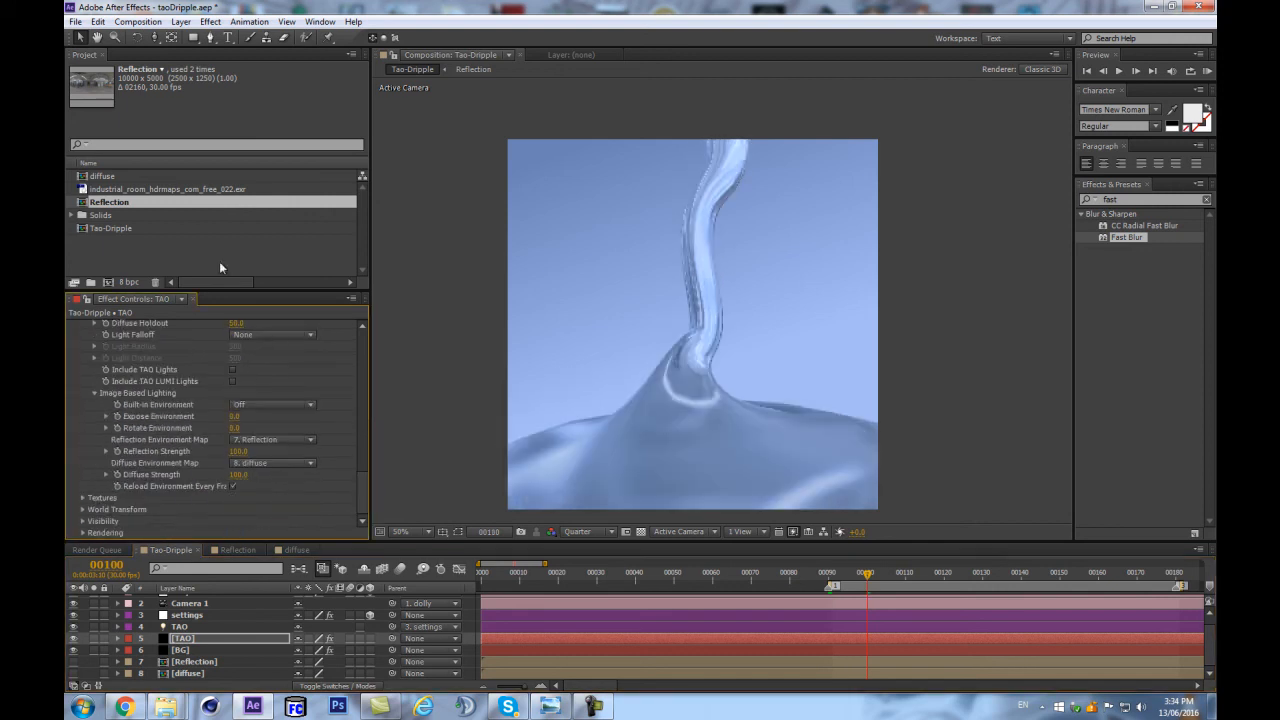
Step: Inspect the Reflection composition near its start, and return to Tao-Dripple to view the liquid at frame 100
double_click(100, 203)
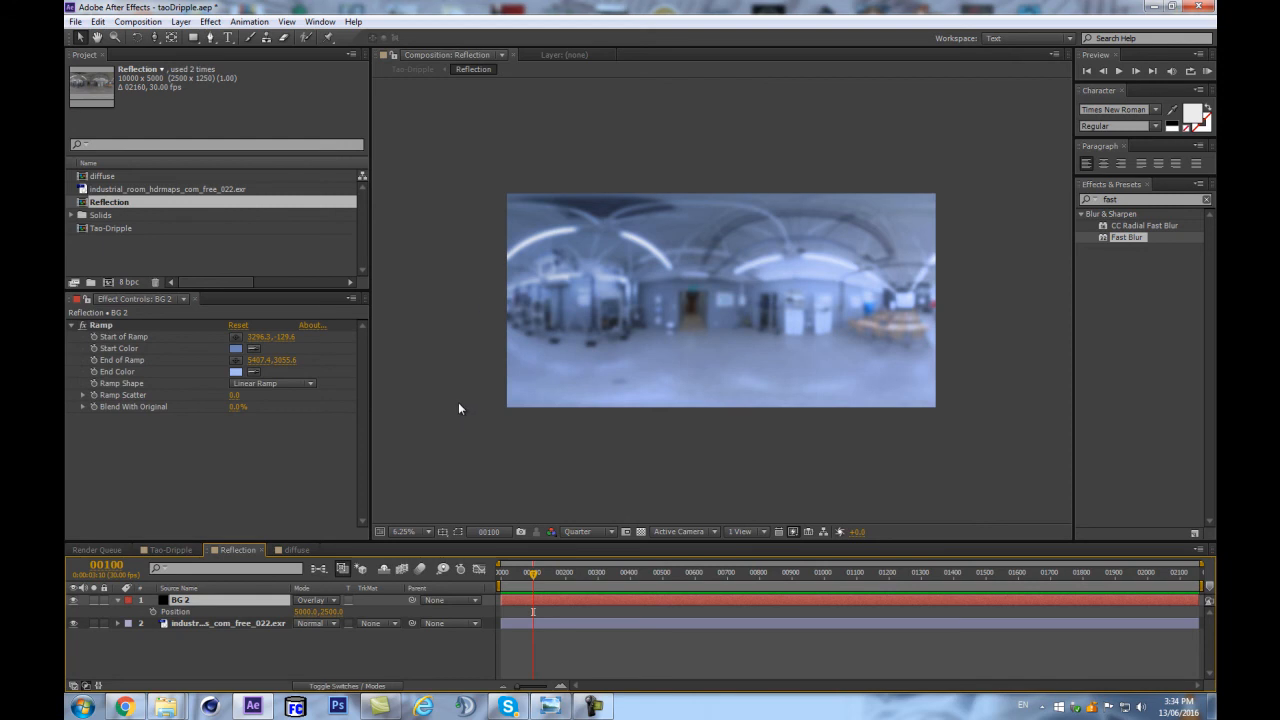
key(period)
key(comma)
key(comma)
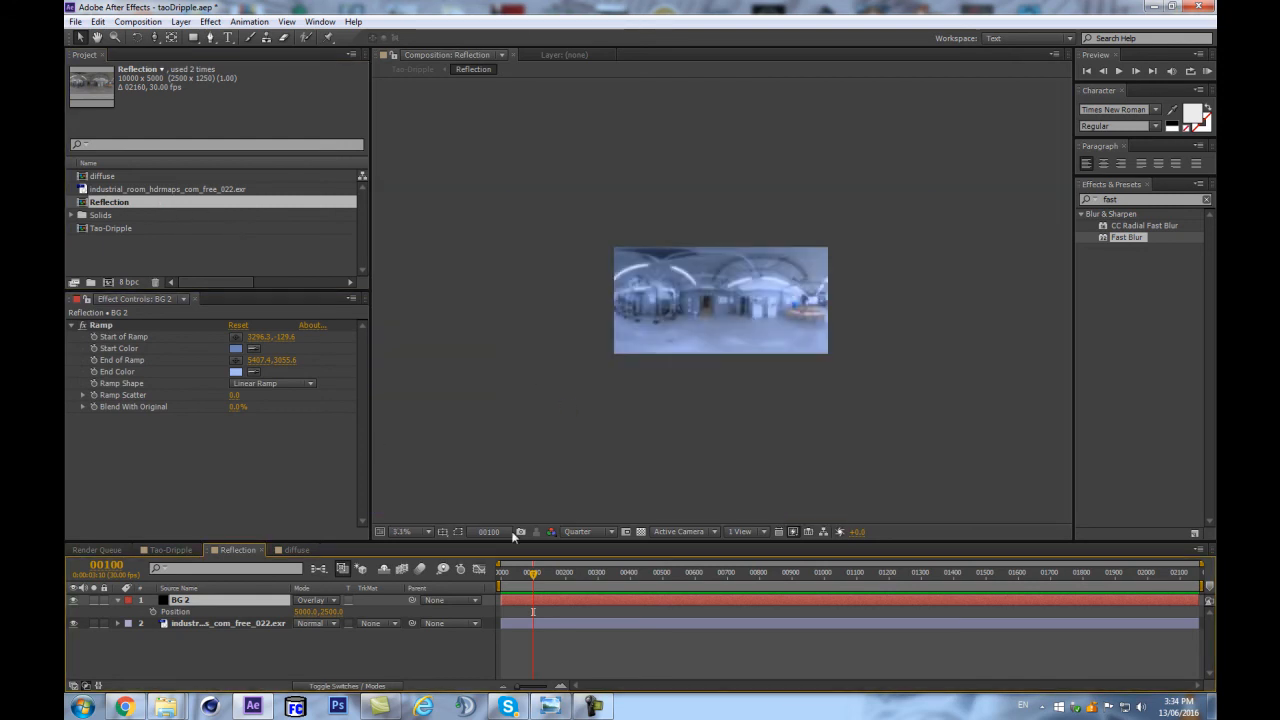
drag(533, 588, 502, 572)
click(319, 569)
click(240, 578)
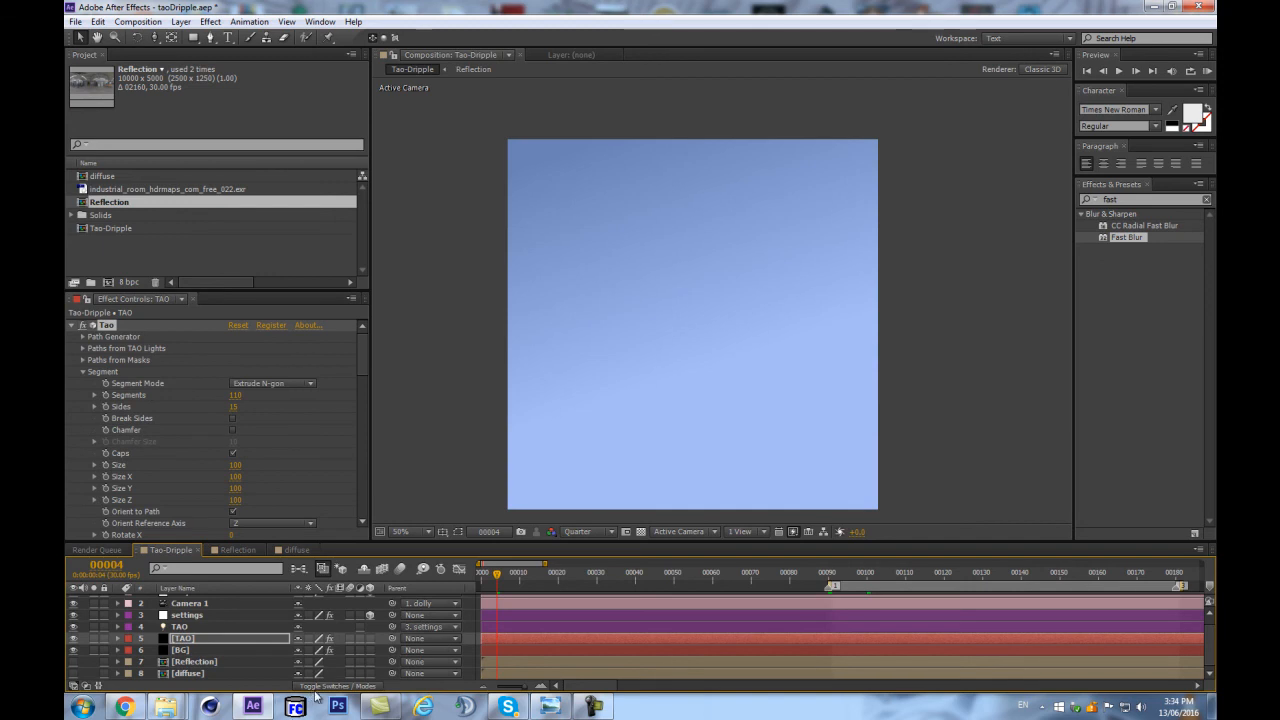
click(867, 582)
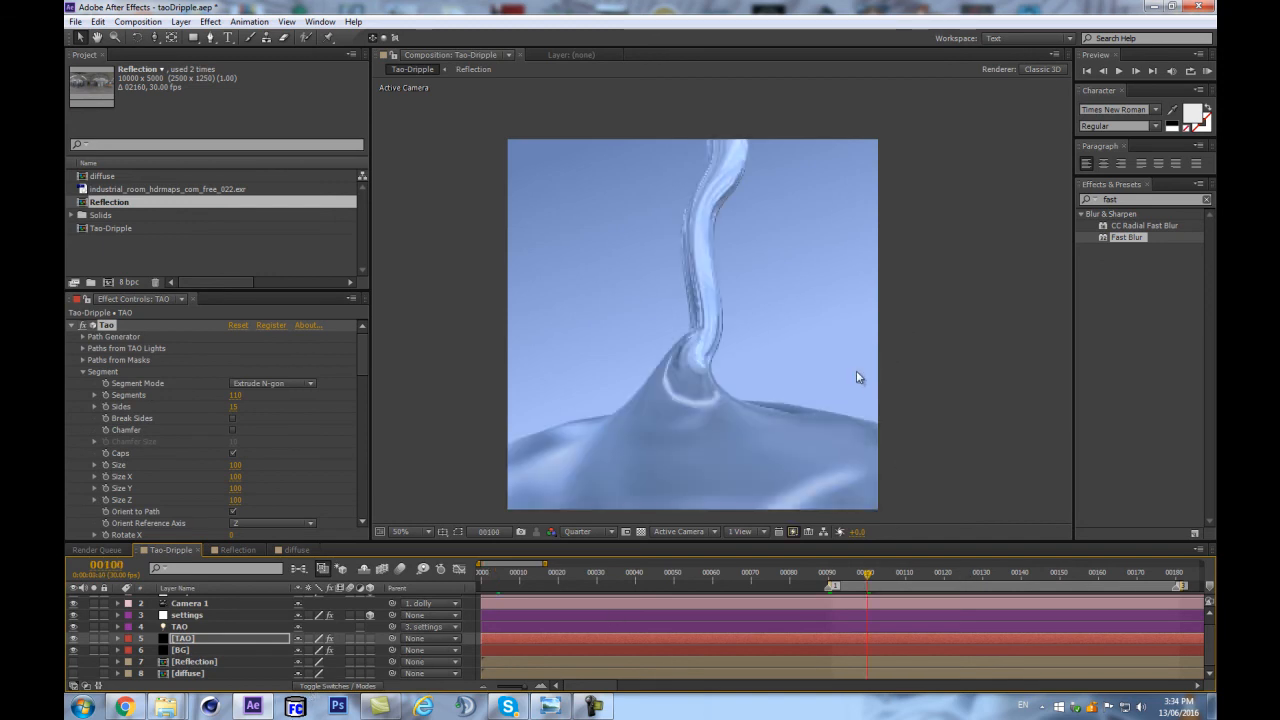
Step: Set Diffuse Softness to 250 and Specular to 68 in the TAO layer's Material & Lighting settings
scroll(285, 435, down, 10)
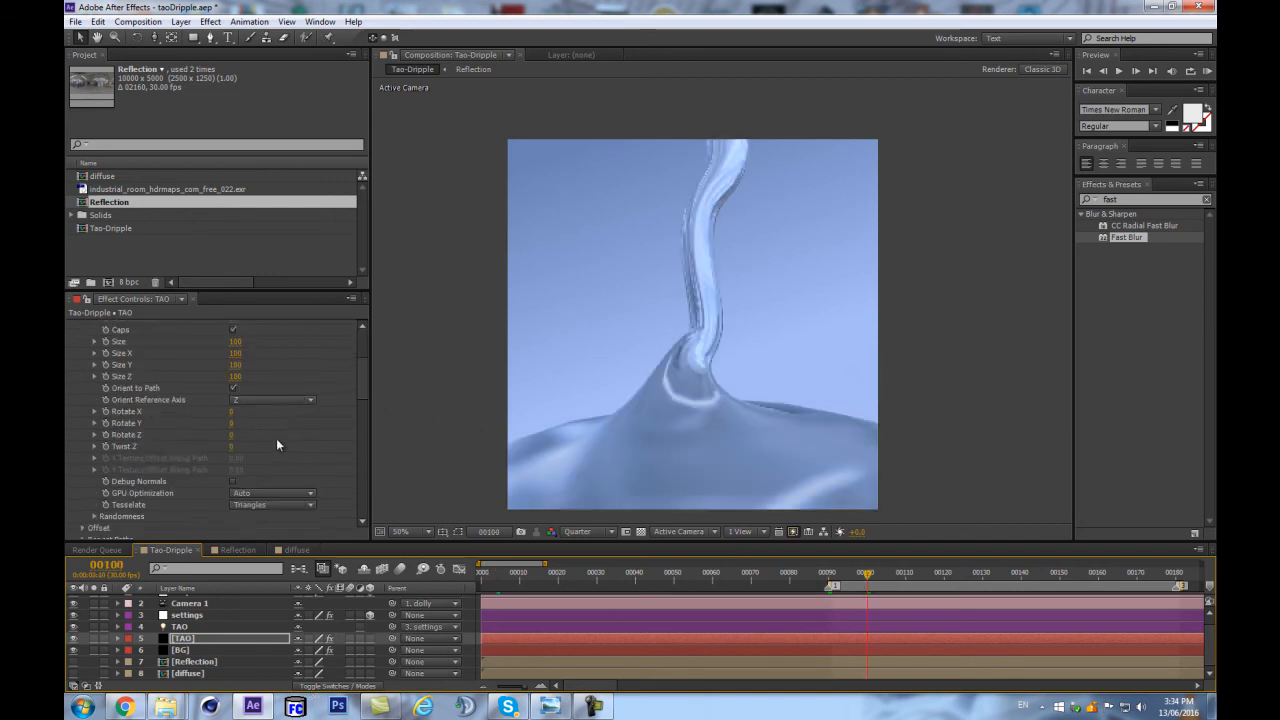
scroll(277, 445, down, 3)
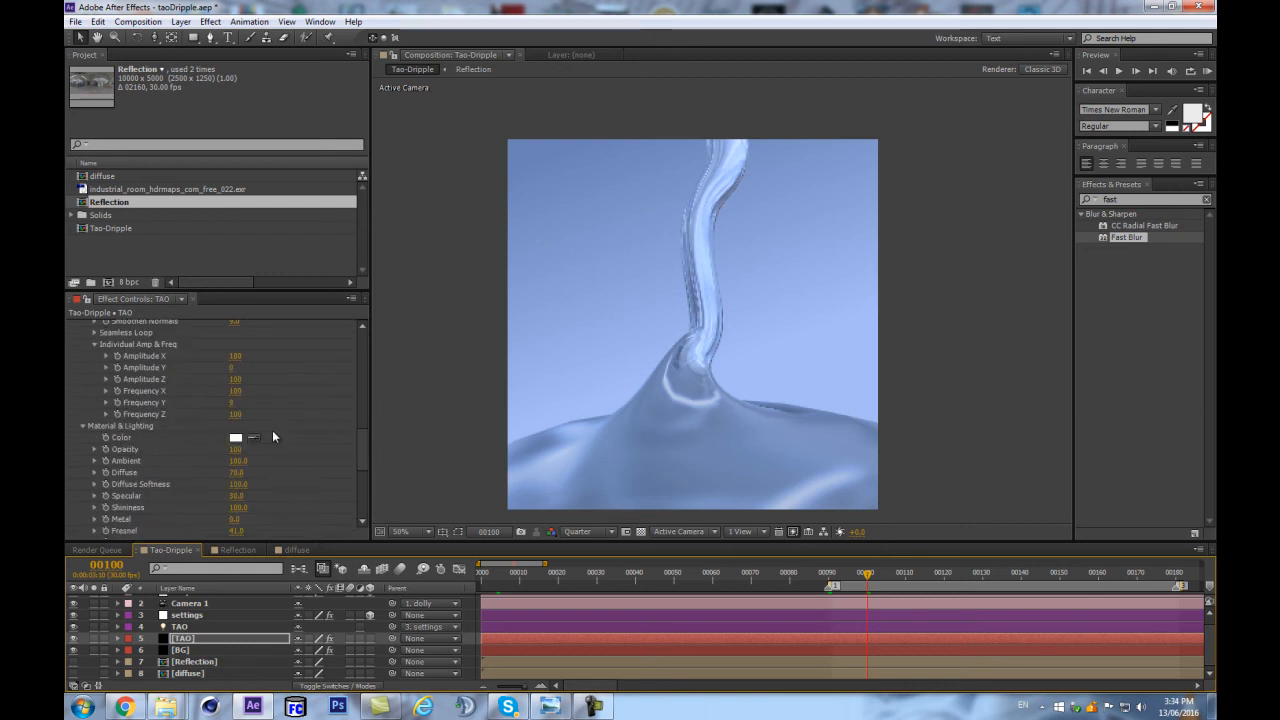
scroll(291, 428, up, 2)
scroll(292, 428, down, 2)
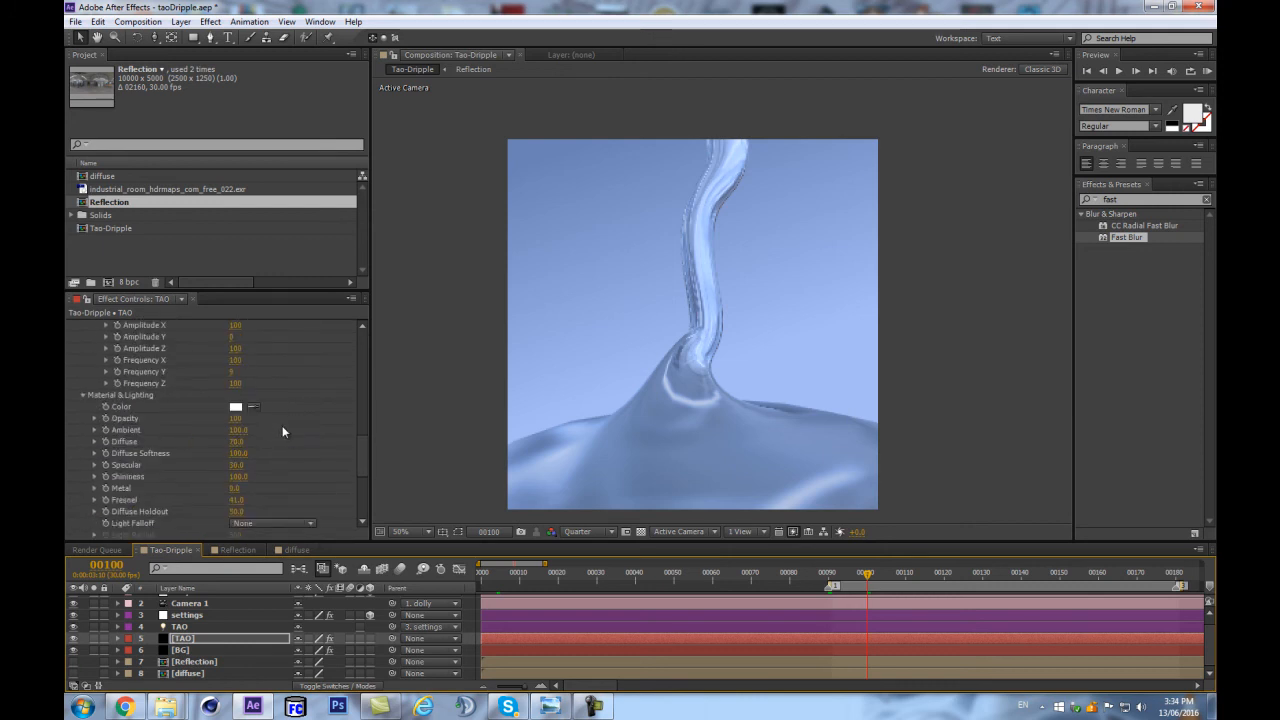
drag(240, 469, 273, 448)
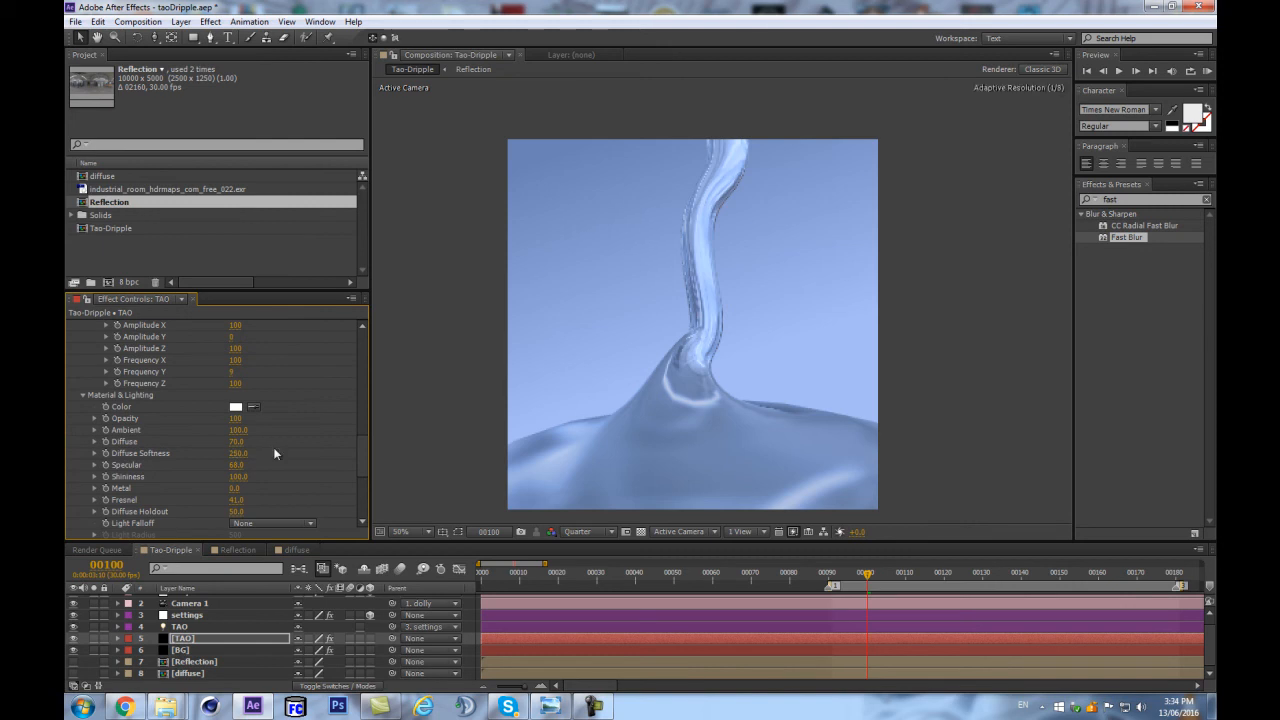
Step: Set Expose Environment to 0.1 in the TAO layer's Image Based Lighting settings, undoing the overexposed first attempt
drag(358, 456, 358, 474)
scroll(284, 439, down, 2)
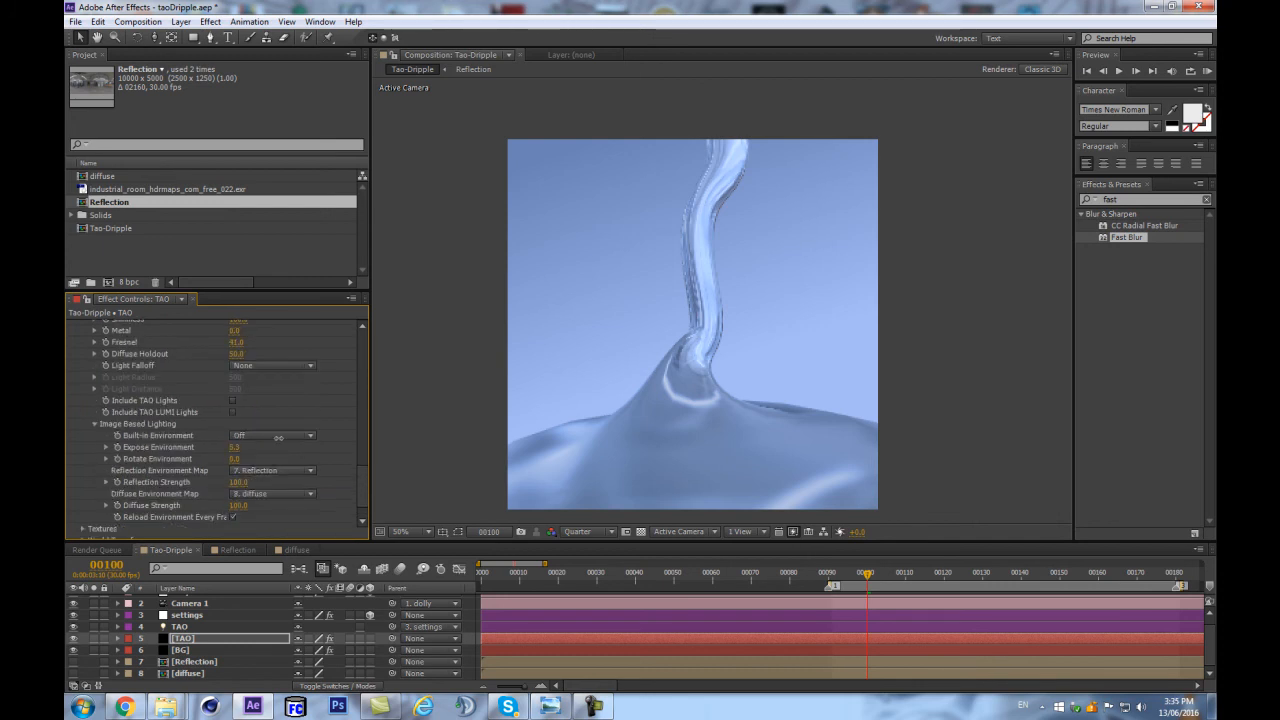
drag(302, 460, 898, 568)
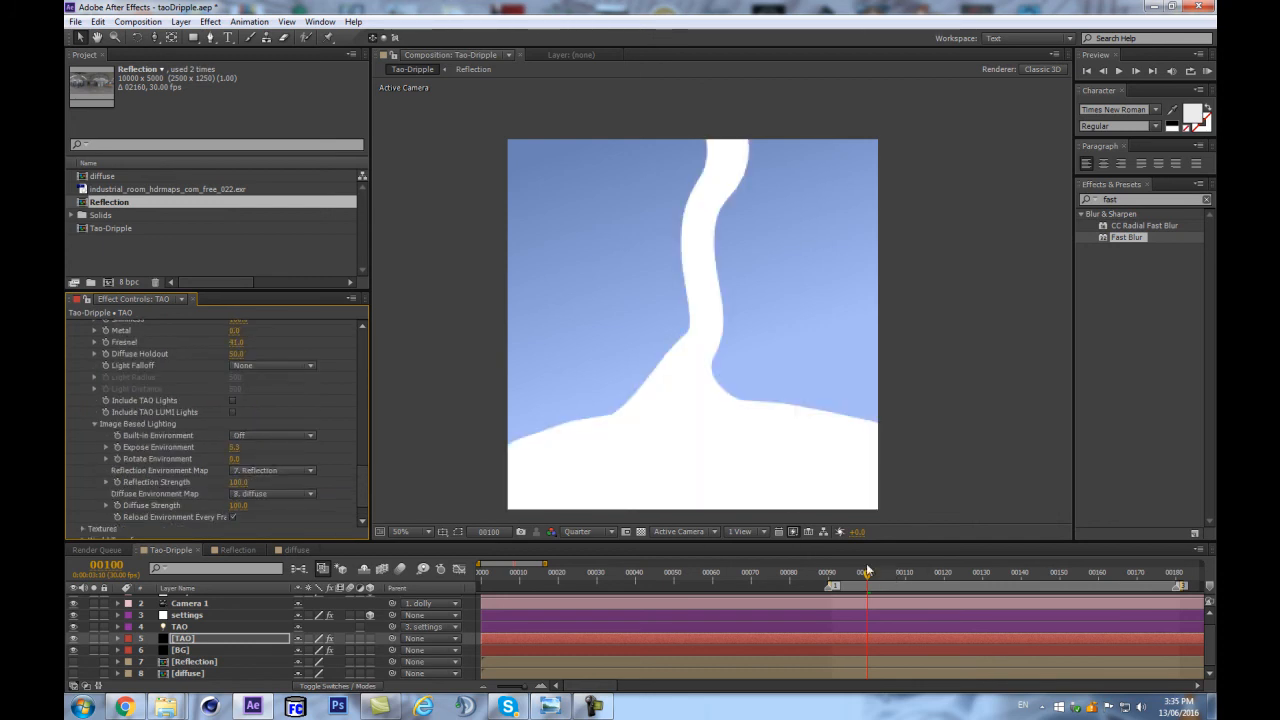
key(ctrl+z)
drag(232, 448, 249, 443)
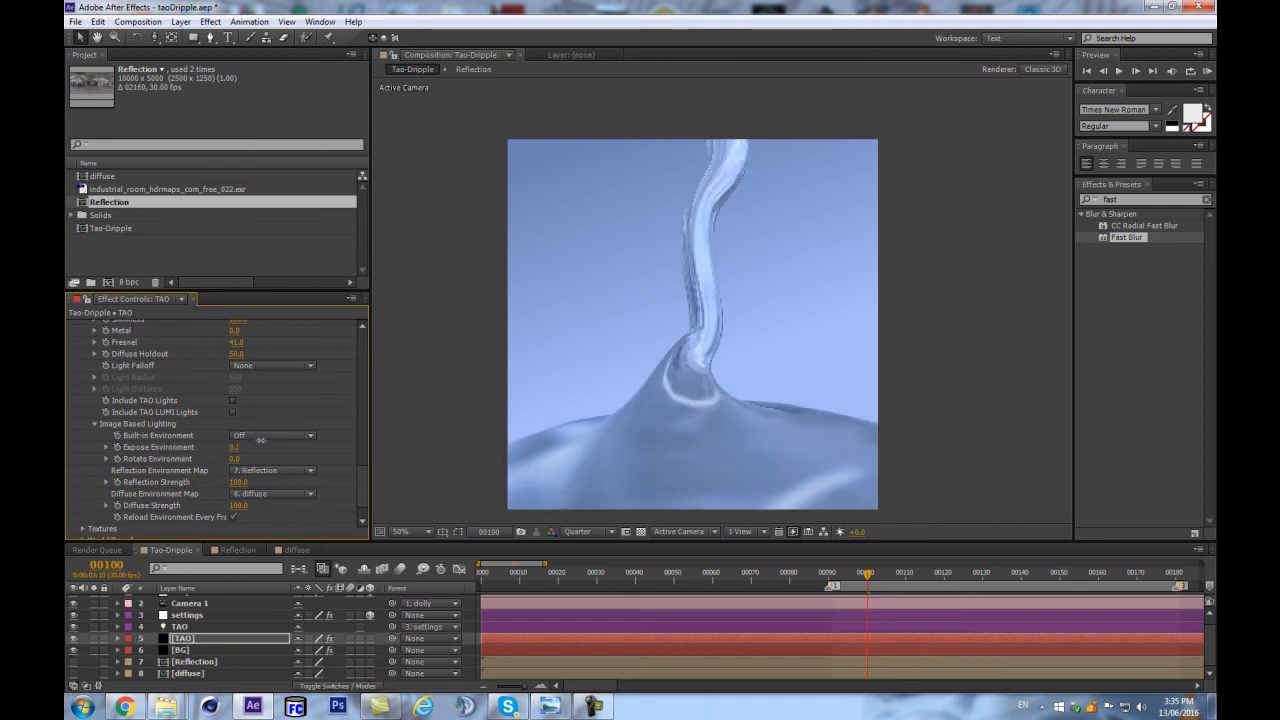
Step: Set the image-based lighting's Reflection Strength to 150 and Diffuse Strength to 88 on the TAO layer
click(240, 482)
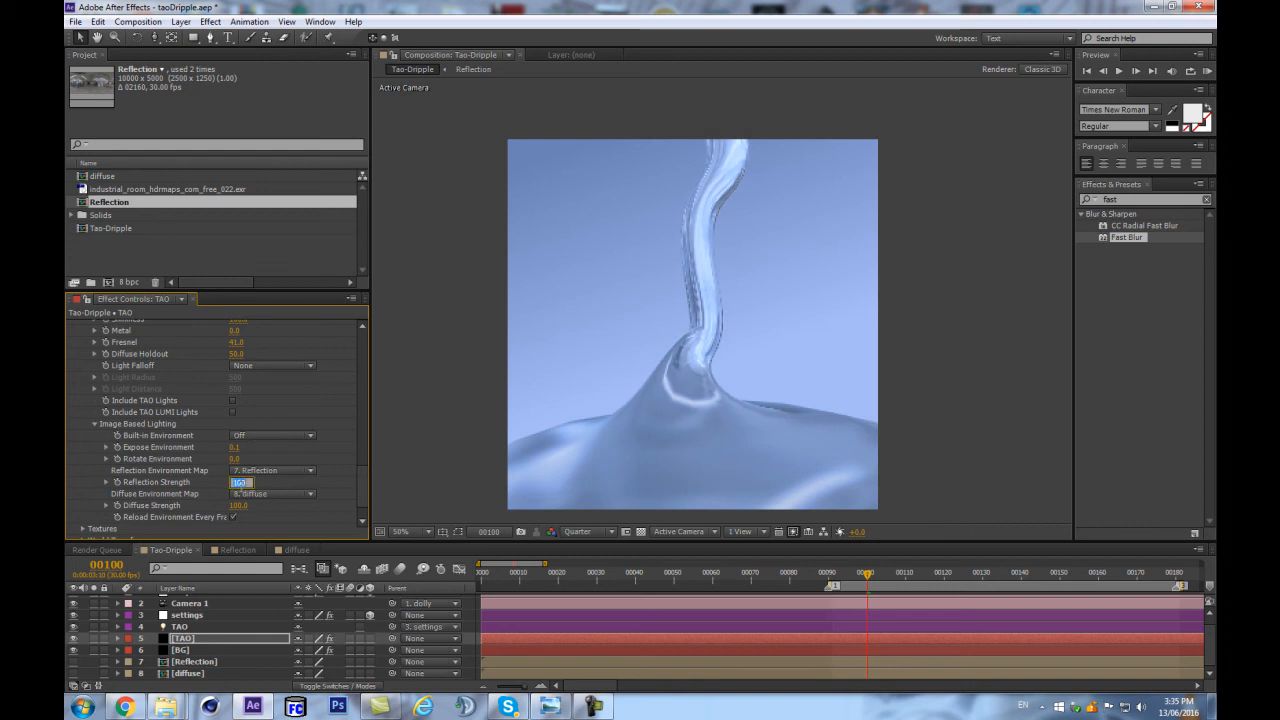
text(150)
key(Return)
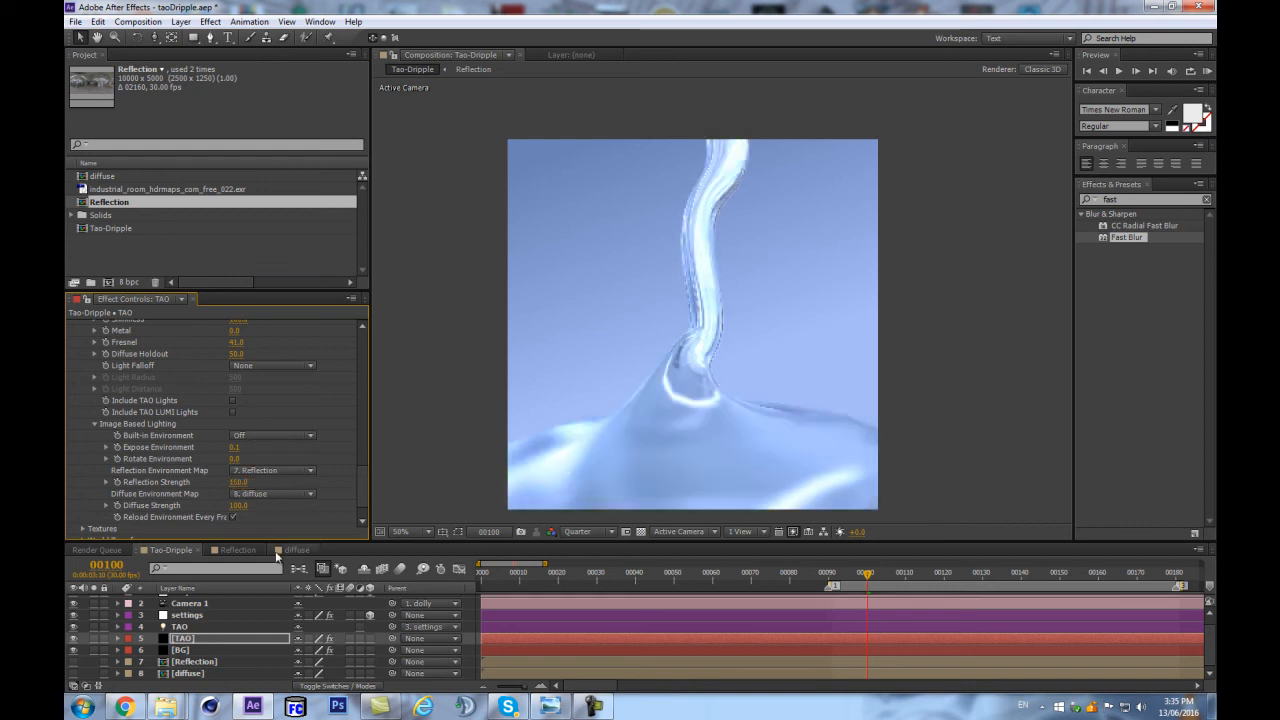
drag(238, 508, 222, 508)
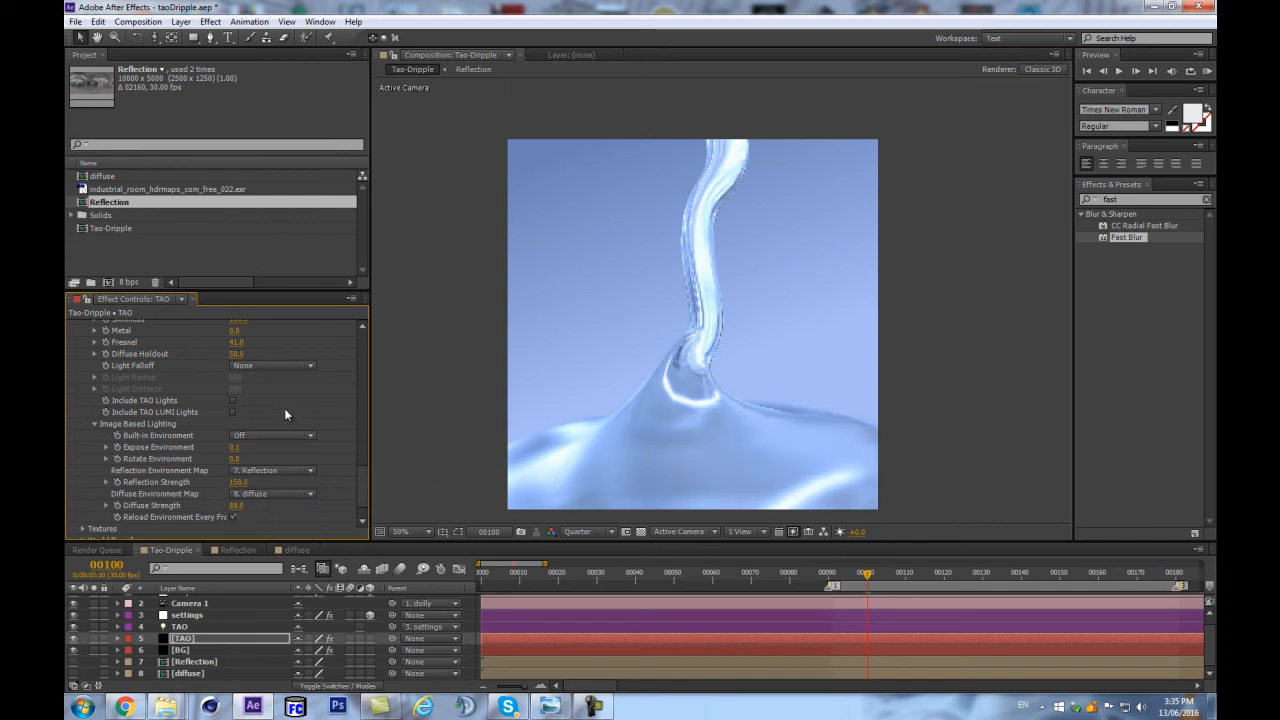
Step: Set the TAO layer's Shininess to 20 in its Material & Lighting settings
scroll(285, 406, up, 3)
scroll(273, 415, up, 3)
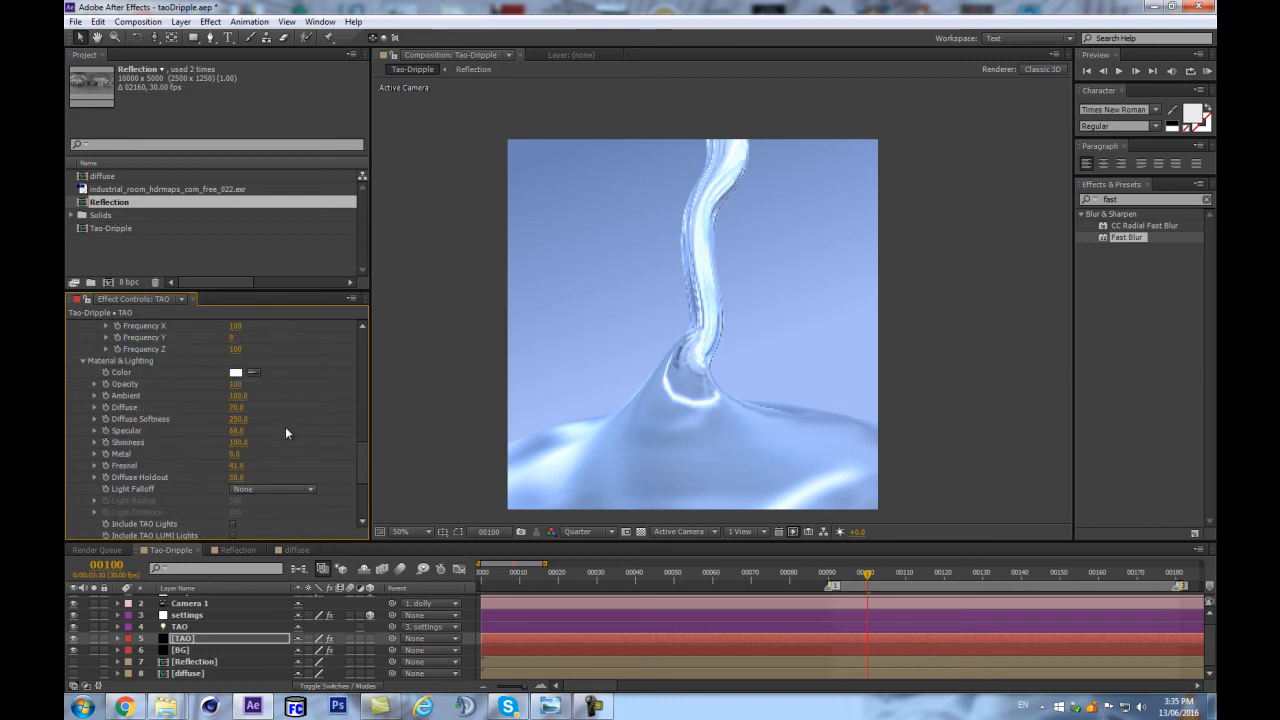
click(238, 444)
text(20)
key(Return)
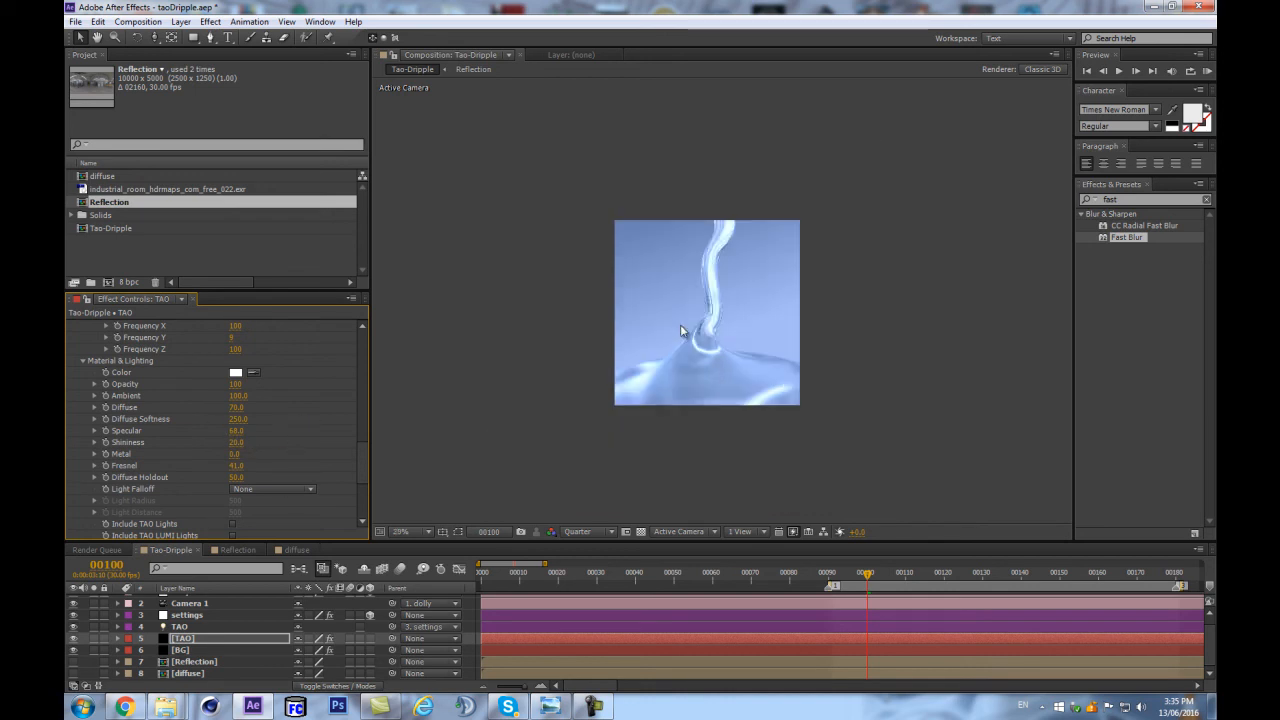
Step: Try higher Diffuse Strength values for the TAO layer's image-based lighting and undo both changes
scroll(186, 434, down, 4)
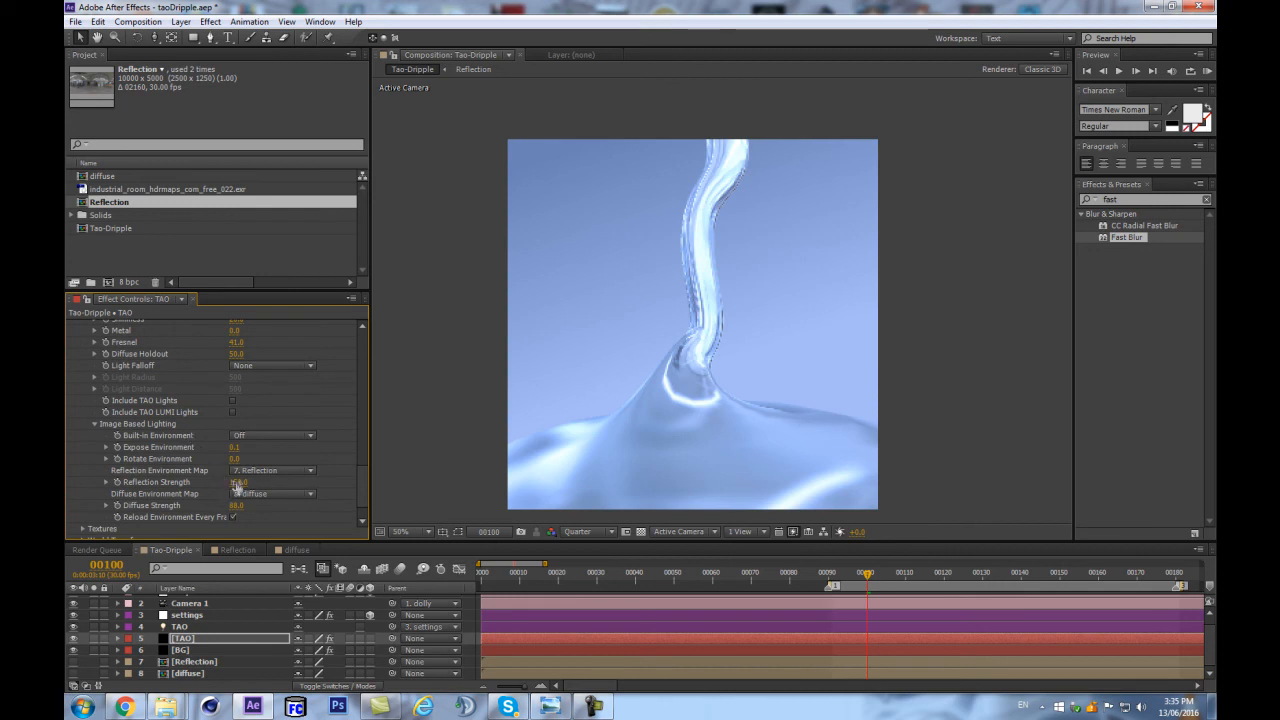
drag(236, 505, 264, 506)
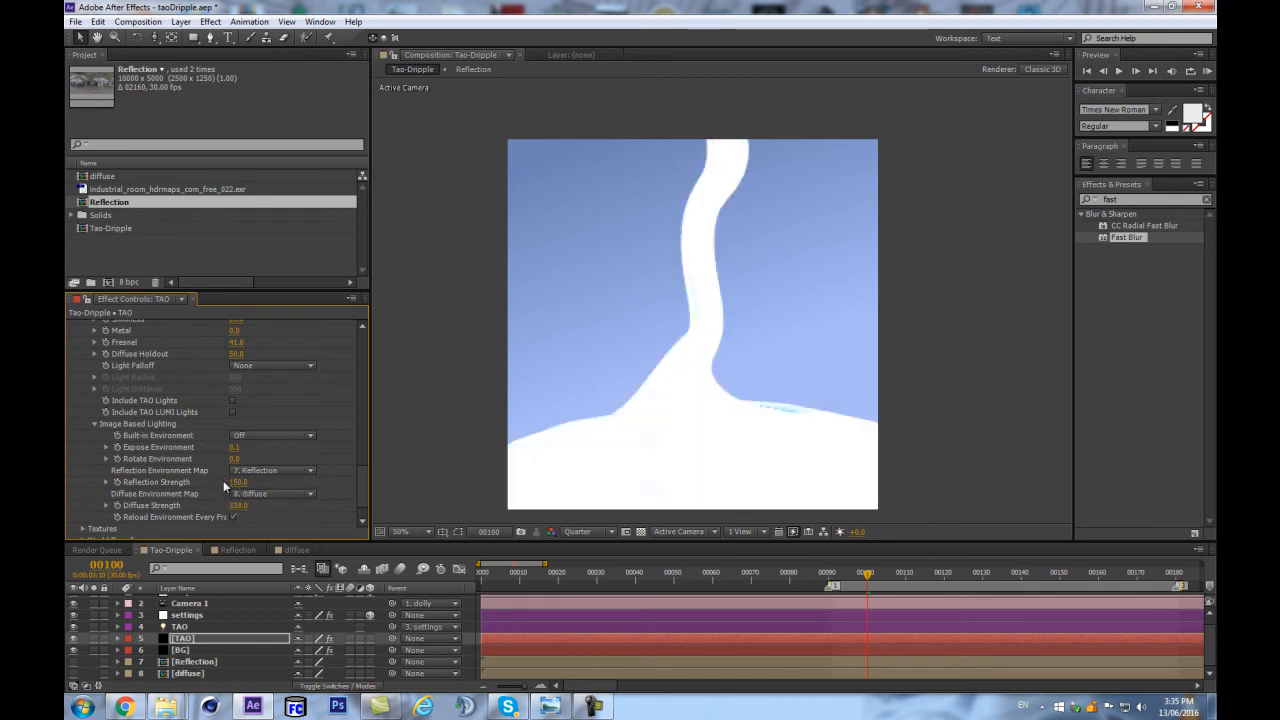
key(ctrl+z)
drag(236, 506, 250, 503)
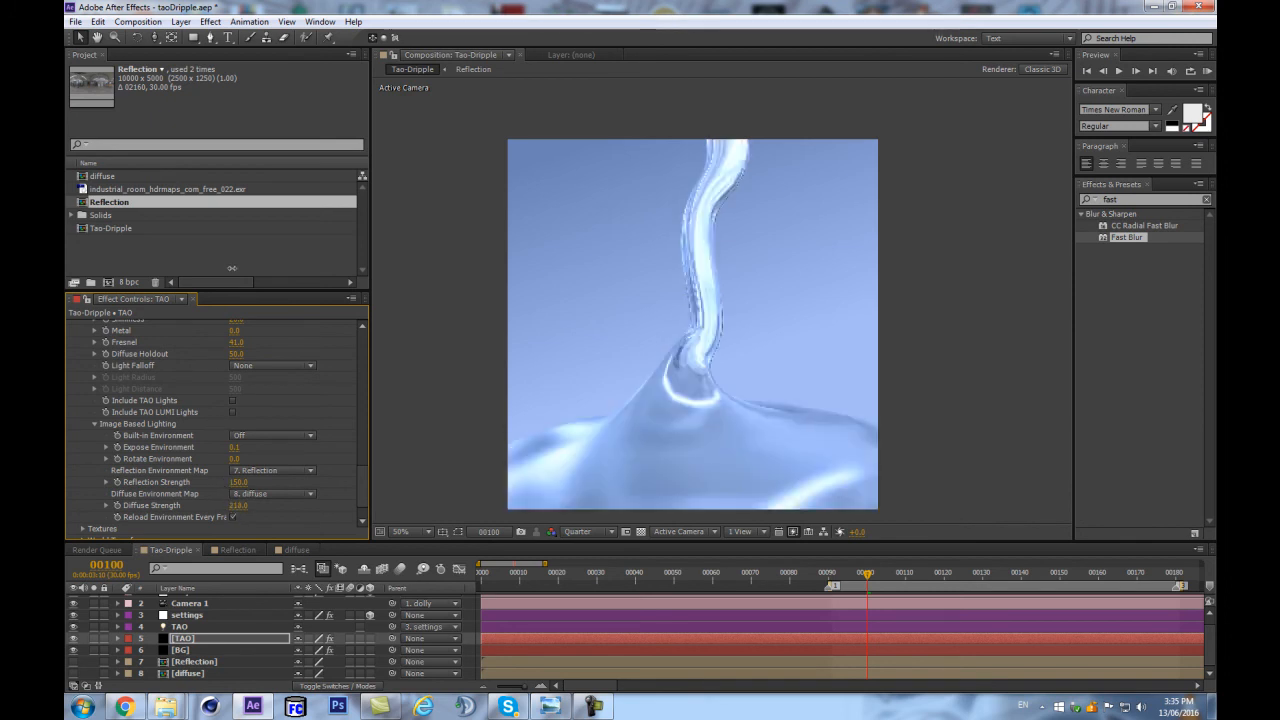
key(ctrl+z)
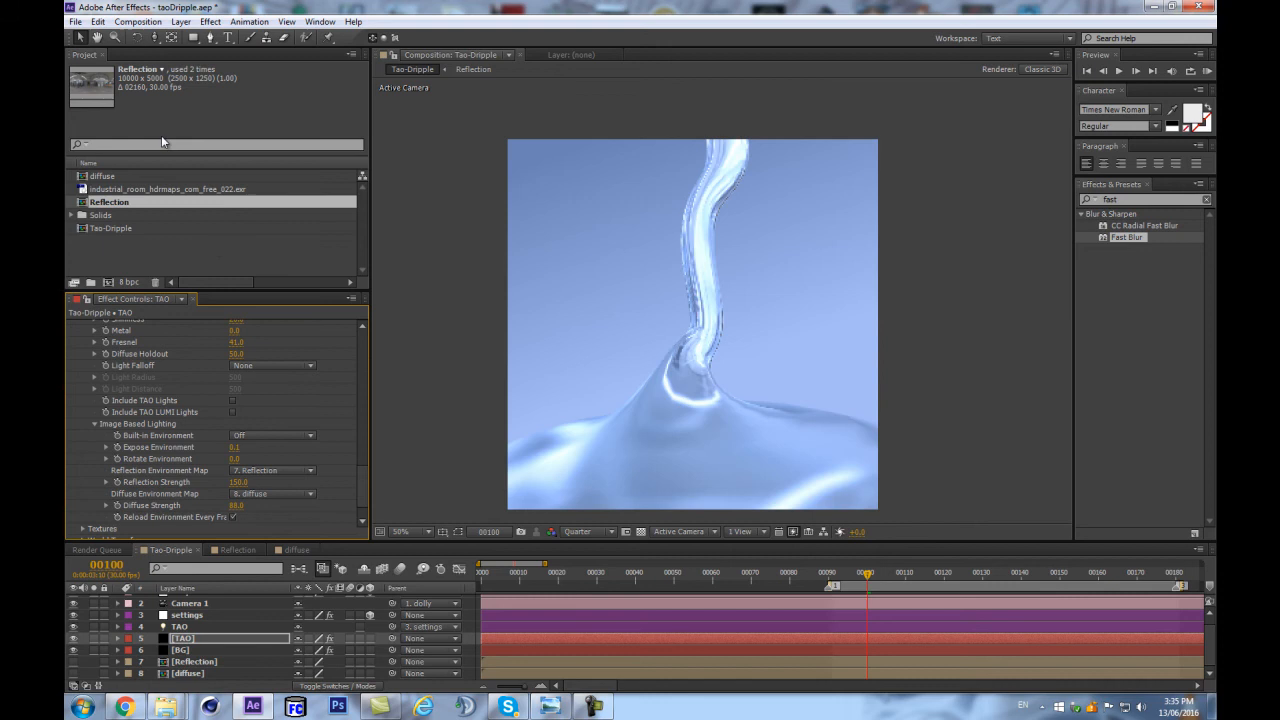
Step: Set the project's color depth to 32 bits per channel
alt+click(132, 283)
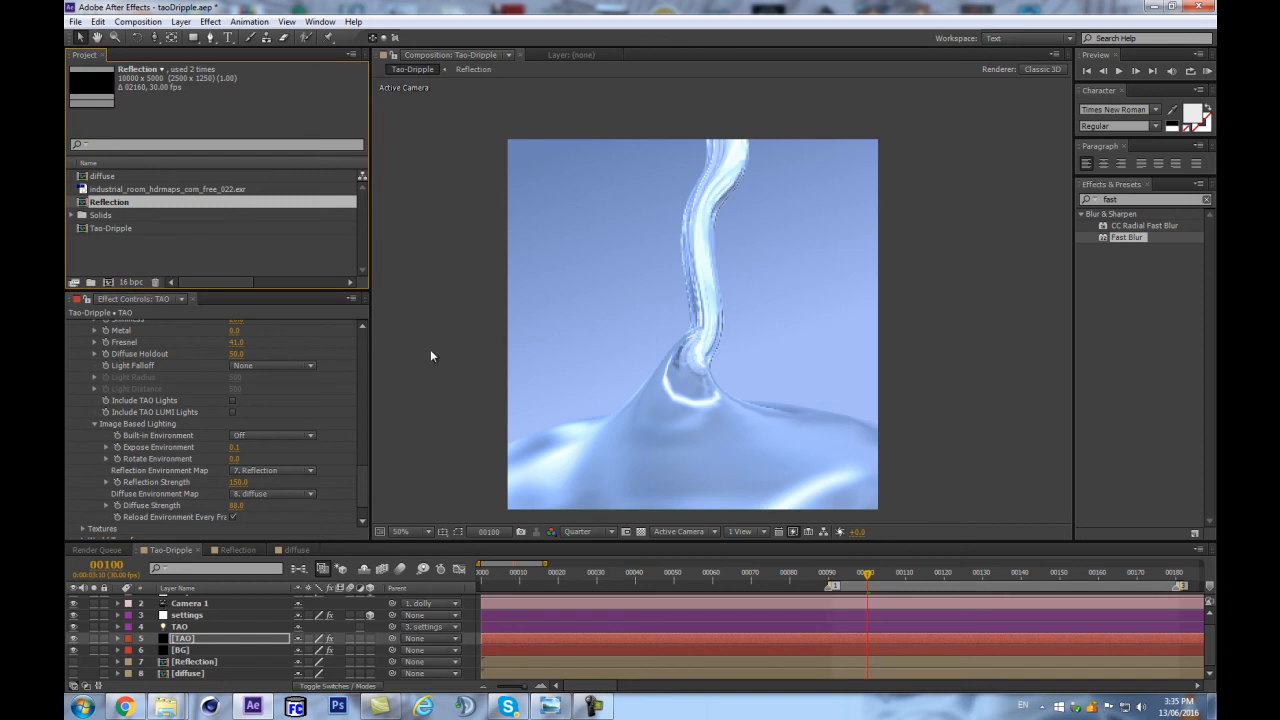
alt+click(131, 282)
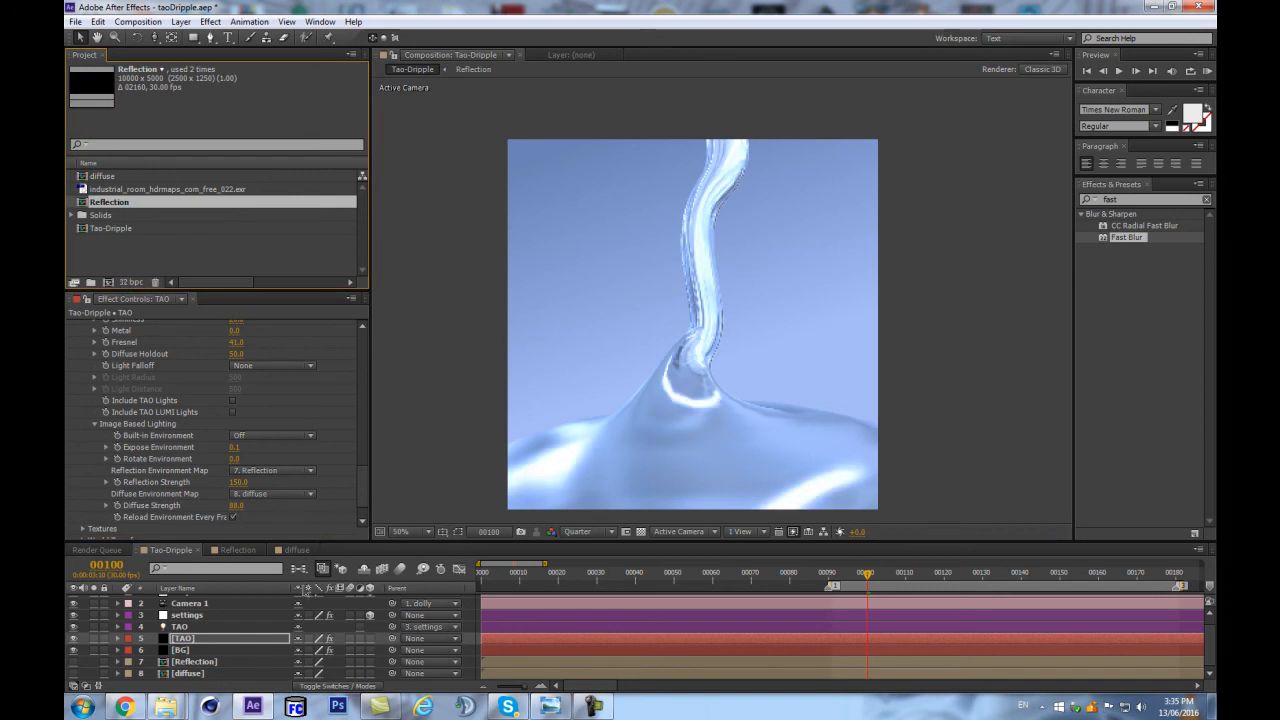
Step: Add an adjustment layer above the dolly layer in Tao-Dripple and rename it CC
scroll(171, 606, up, 1)
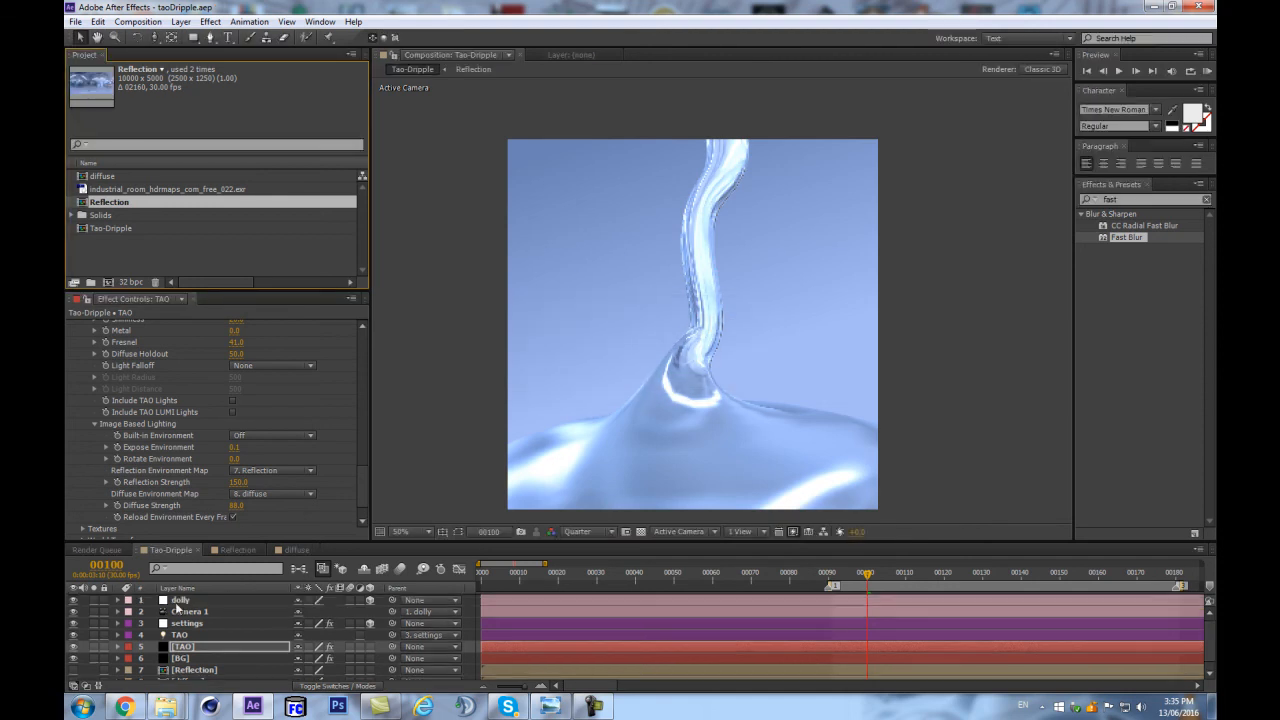
click(180, 602)
key(ctrl+alt+y)
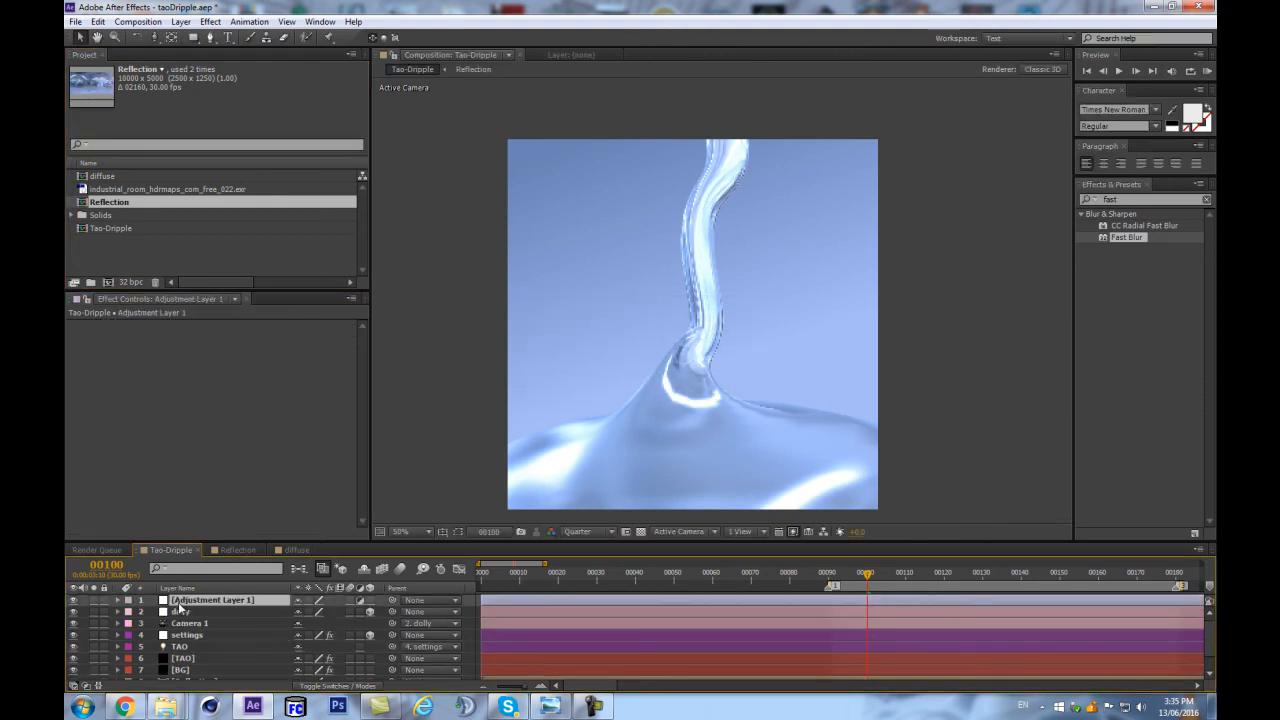
key(Return)
text(CC)
key(Return)
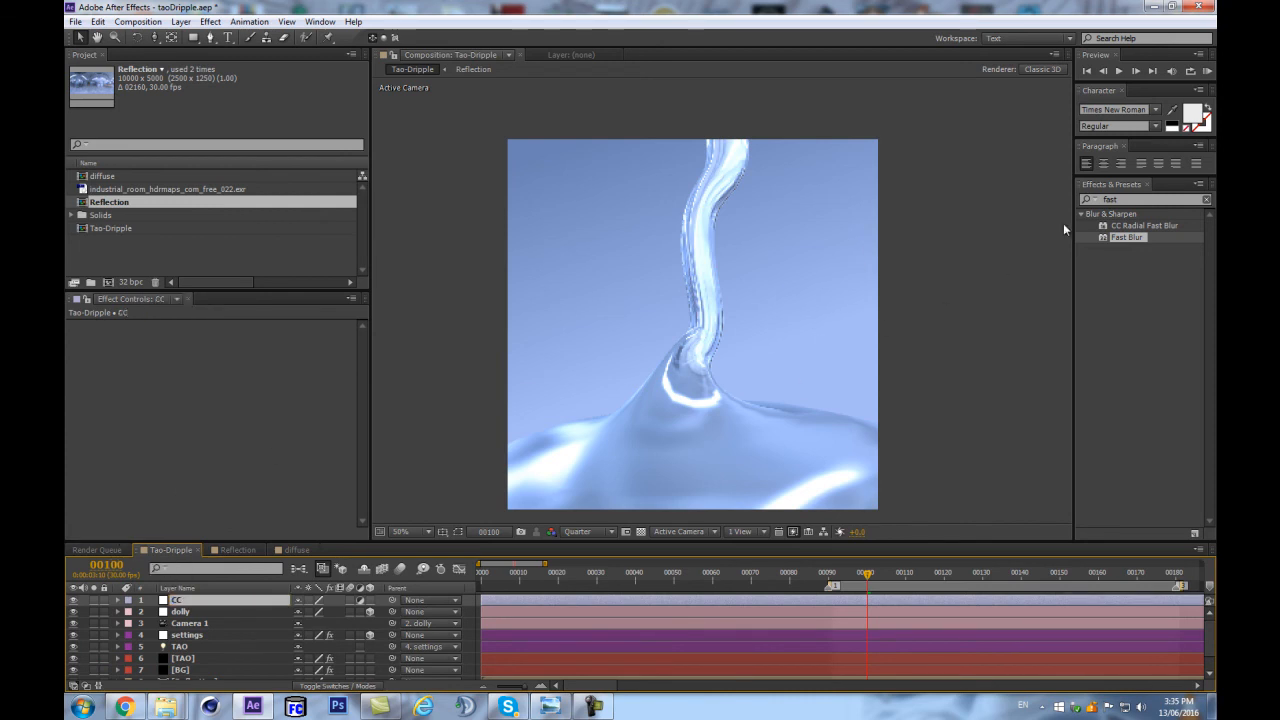
Step: Apply the Levels effect to the CC layer, with RGB Input Black at about 0.39 and Gamma at about 1.49
click(1139, 202)
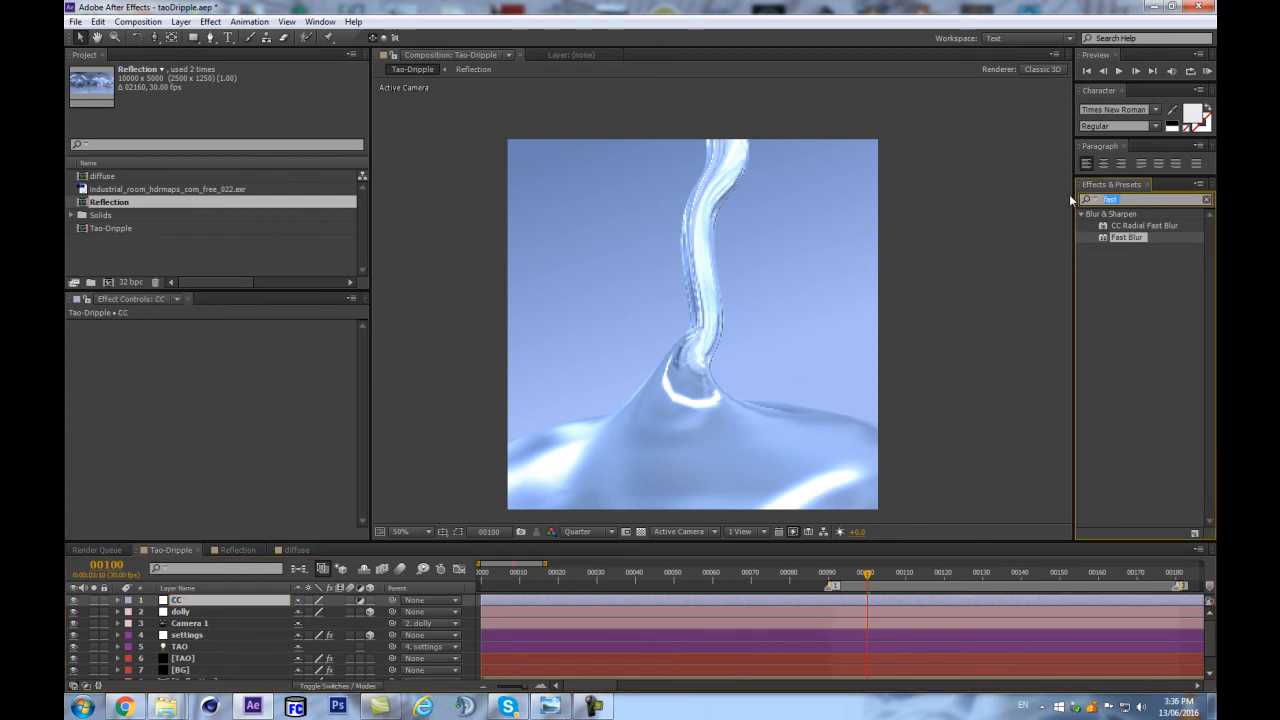
text(curve)
key(BackSpace)
key(BackSpace)
key(BackSpace)
key(BackSpace)
key(BackSpace)
text(levels)
drag(1120, 295, 250, 600)
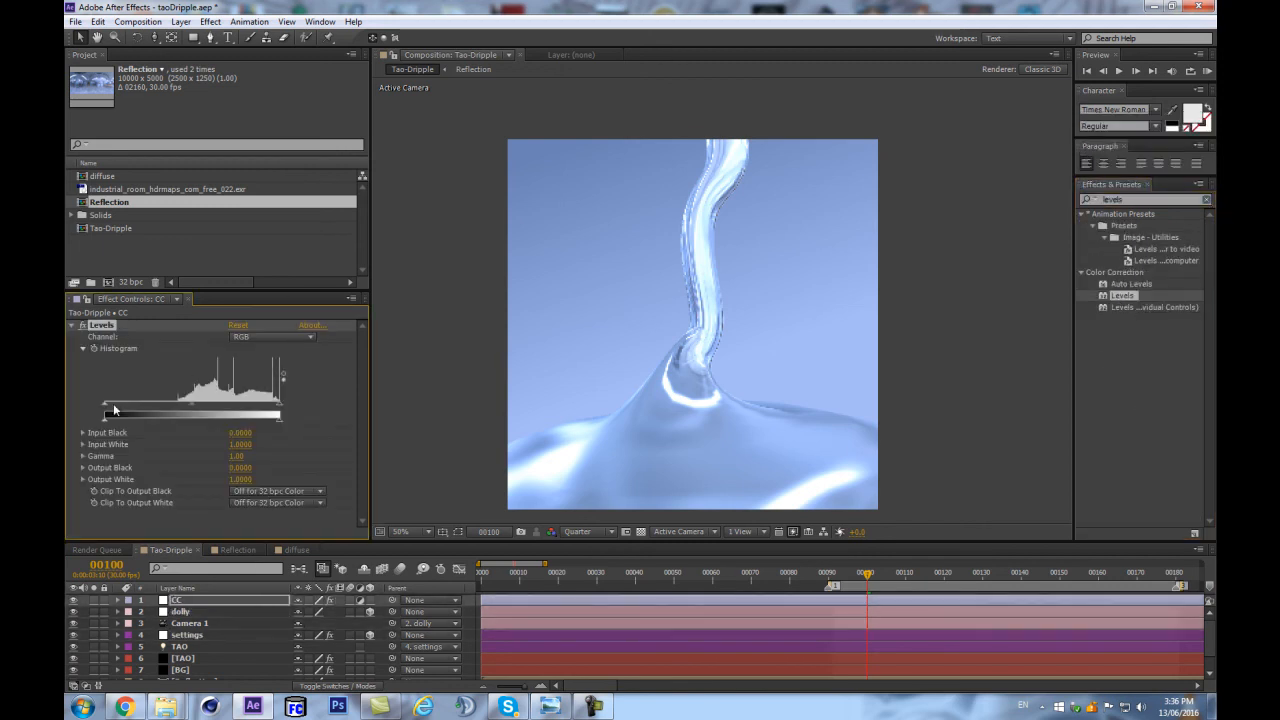
drag(103, 402, 210, 406)
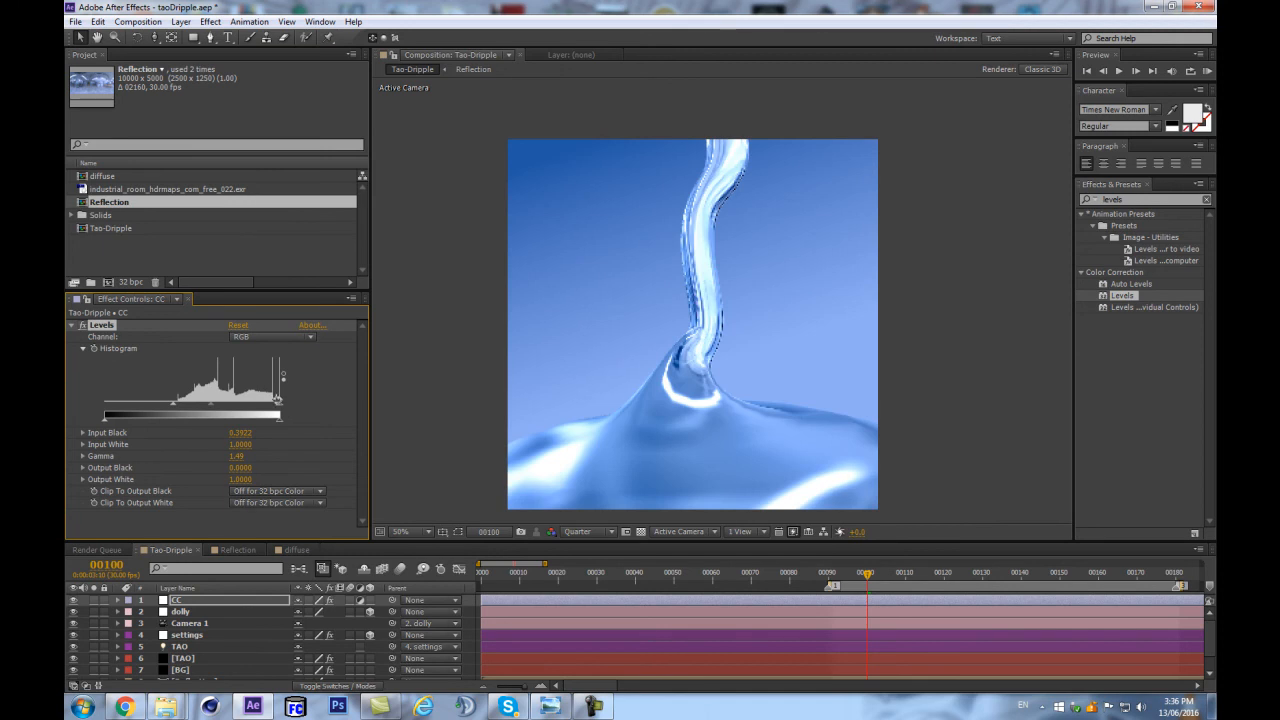
Step: Set the Levels effect's Red Input Black to about 0.18 and Red Gamma to about 1.4, and collapse the effect after checking the Blue channel
click(255, 336)
click(265, 368)
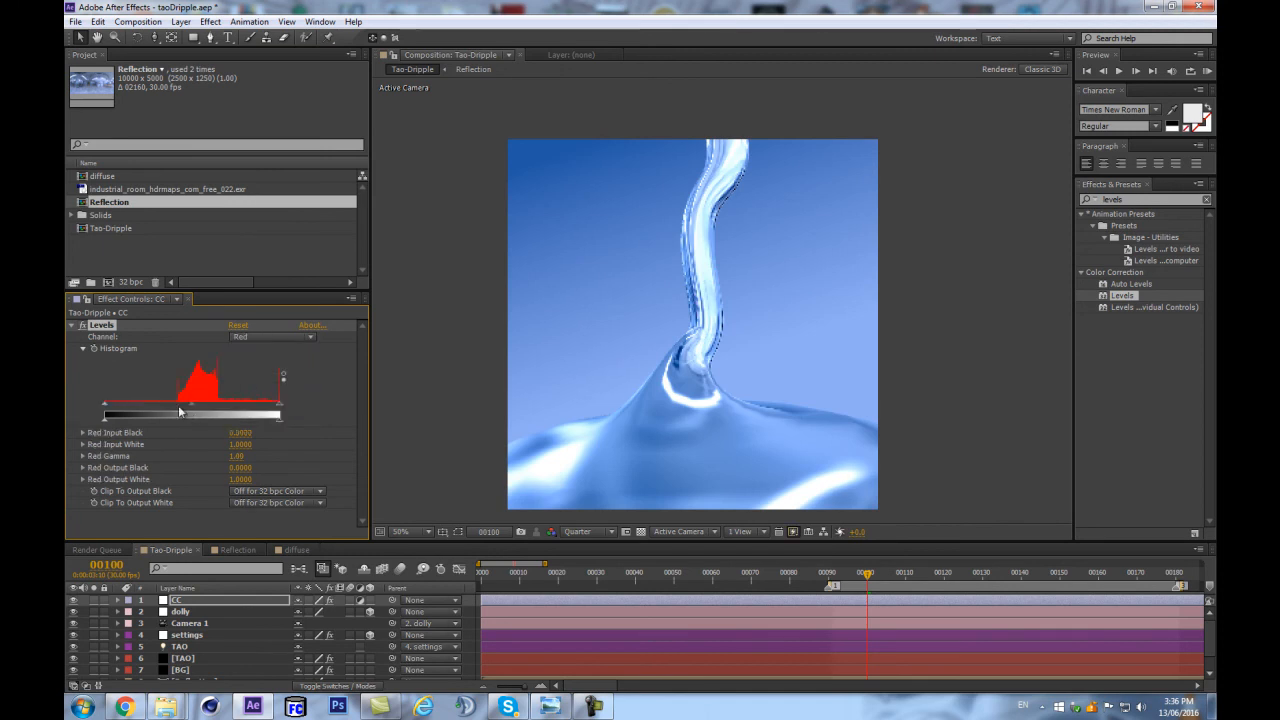
drag(107, 411, 192, 413)
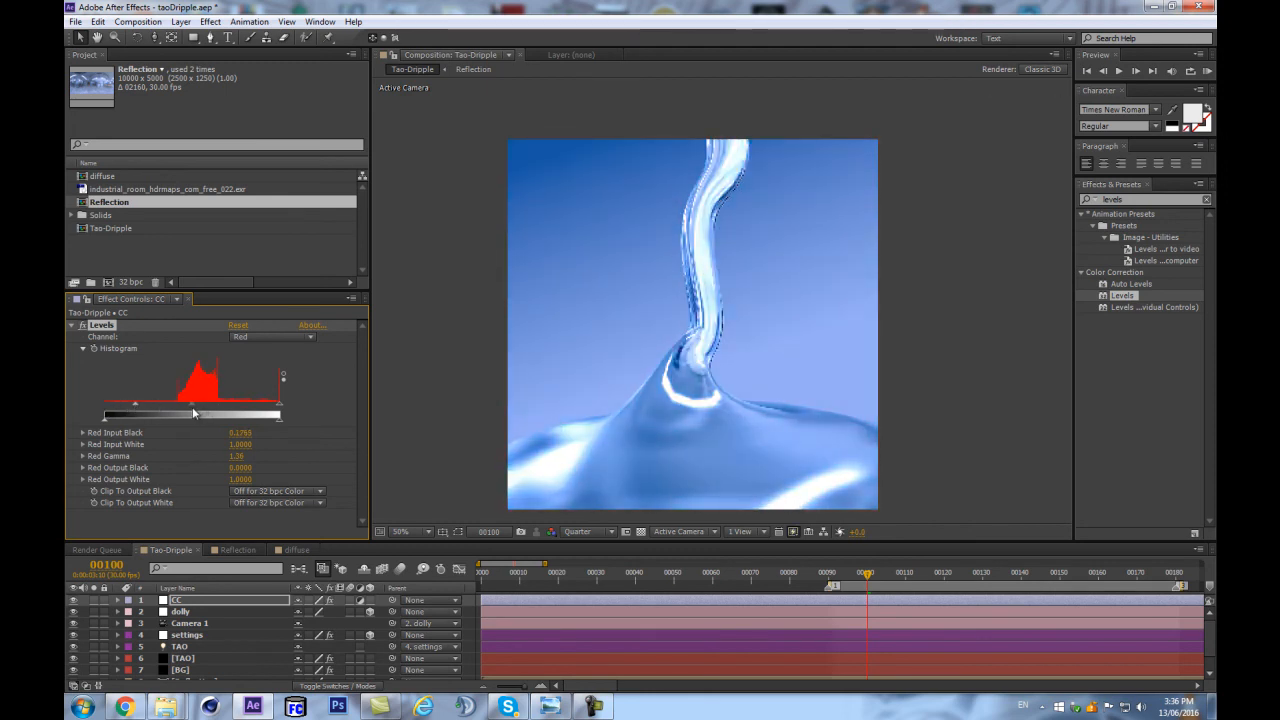
click(283, 338)
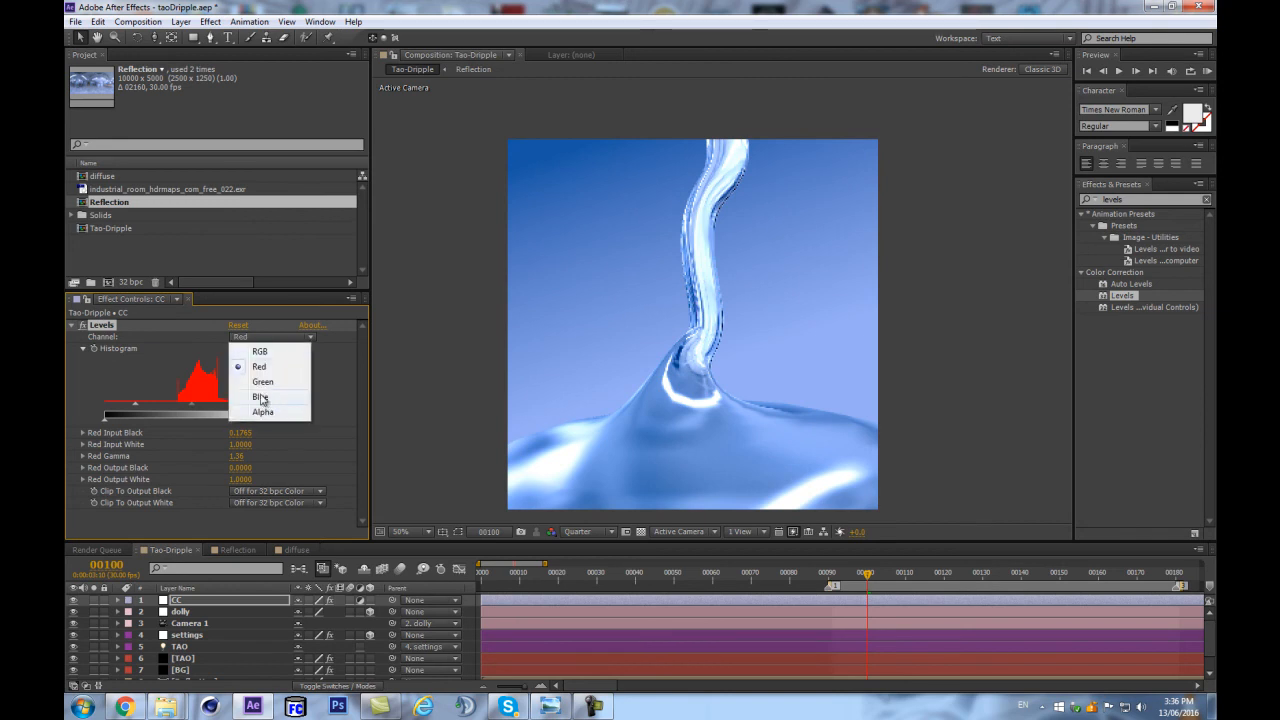
click(262, 398)
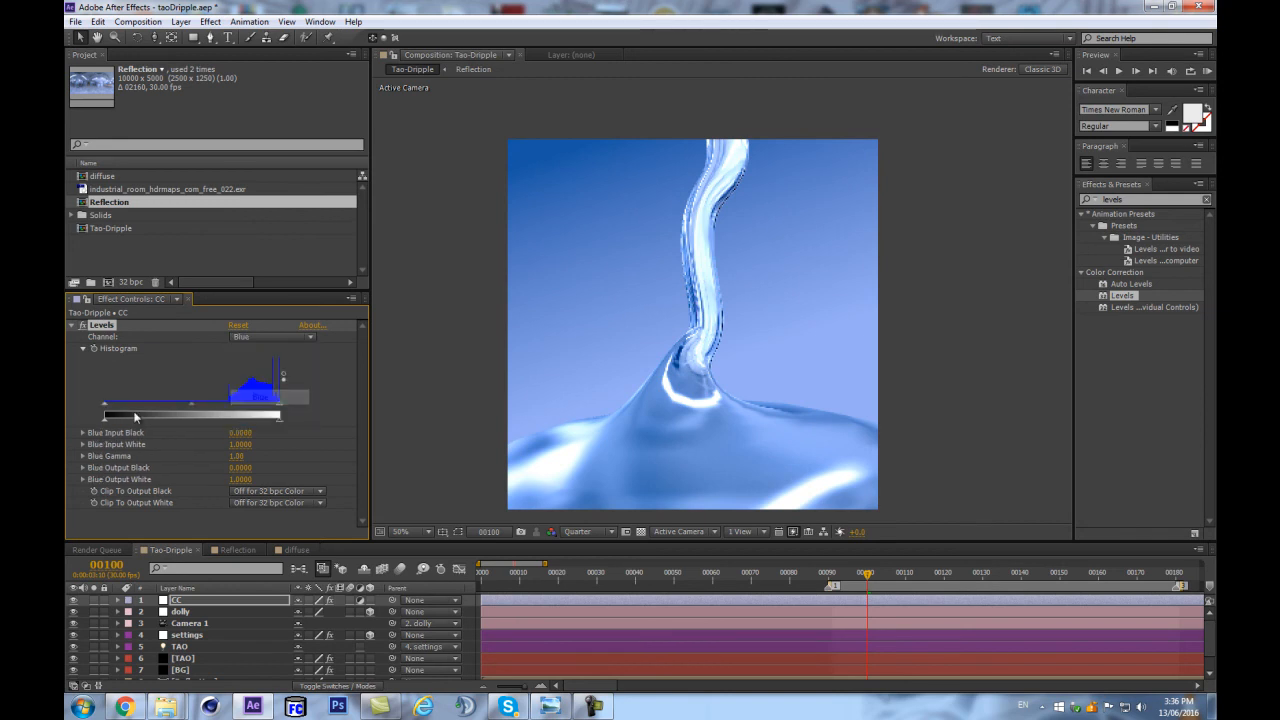
click(70, 325)
Step: Apply the Curves effect to the CC layer and shape a contrast-boosting S-curve on the RGB channel, with darkened shadows
click(1136, 204)
double_click(1133, 204)
text(curves)
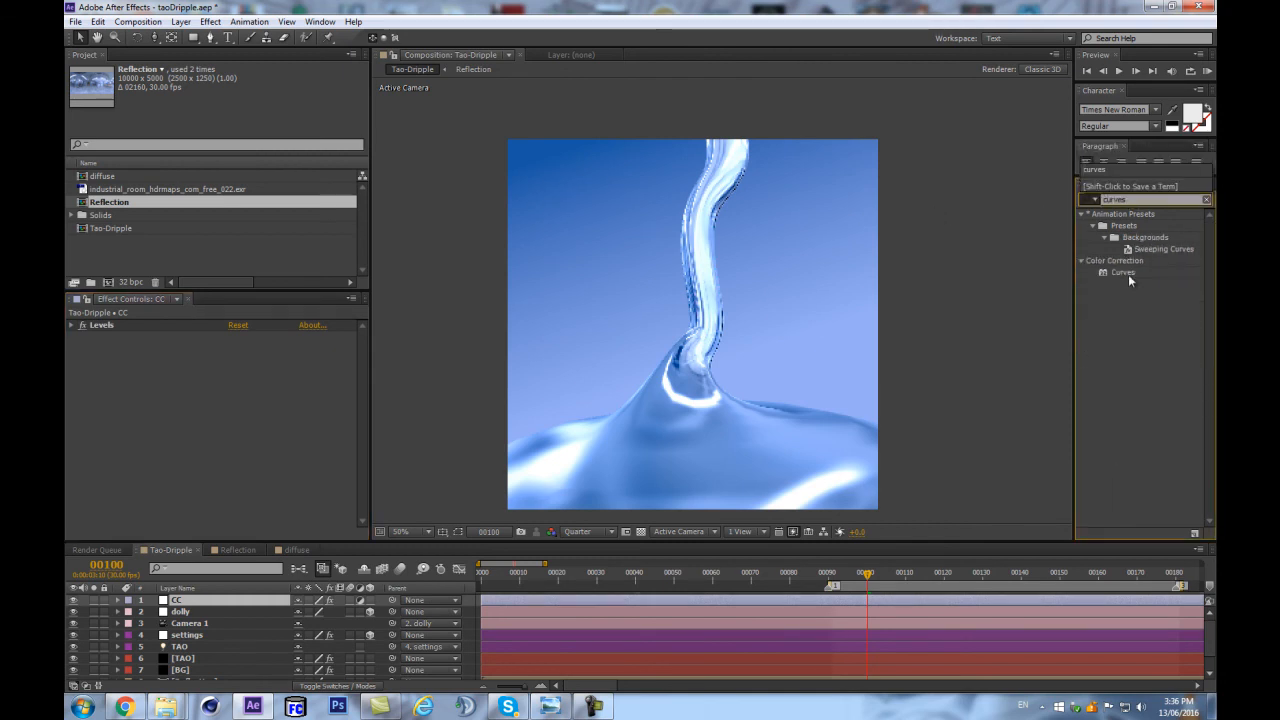
drag(1129, 276, 198, 460)
drag(120, 478, 116, 478)
drag(190, 389, 197, 401)
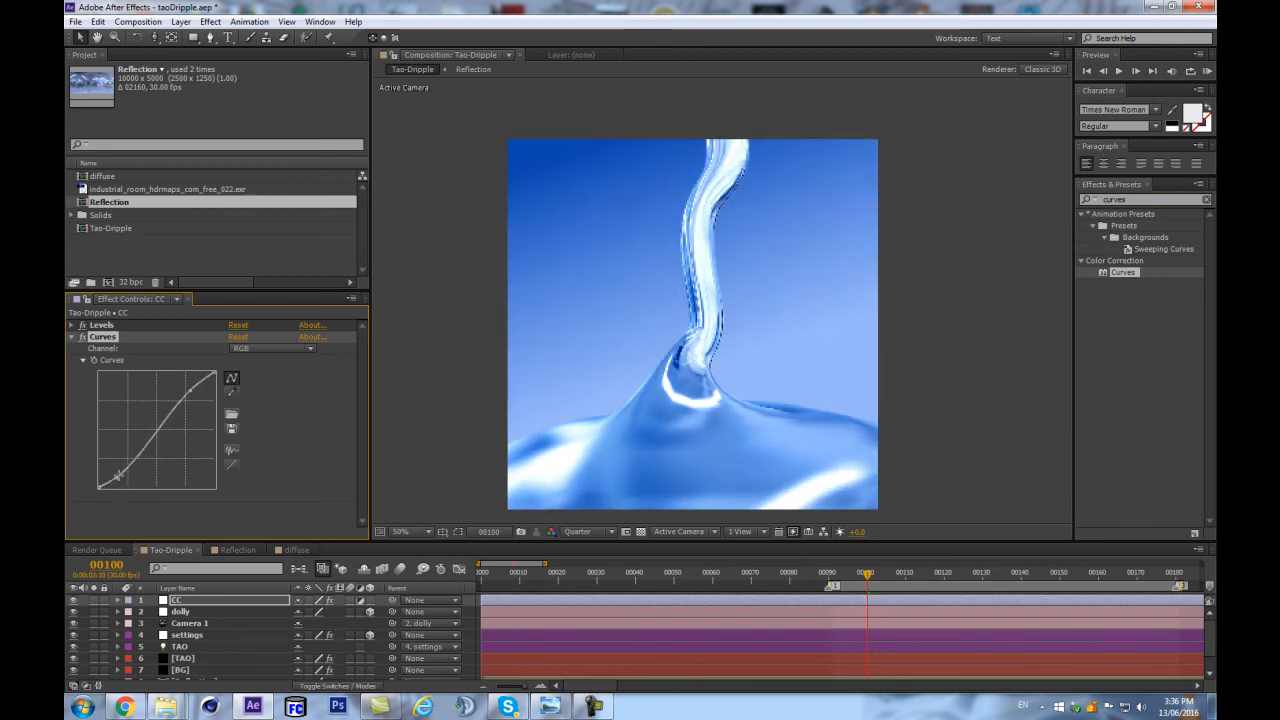
drag(115, 476, 121, 488)
click(70, 336)
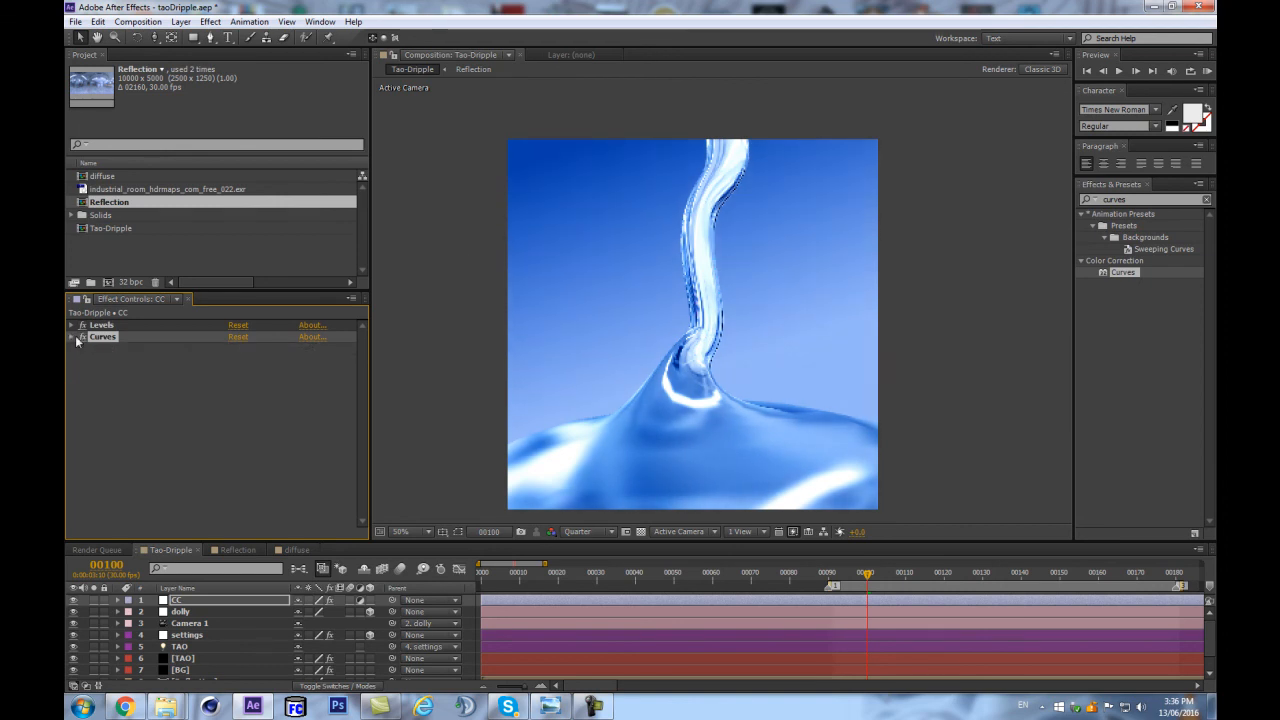
Step: Apply the Tint effect to the CC layer with Amount to Tint at 42%
click(1138, 201)
text(tint)
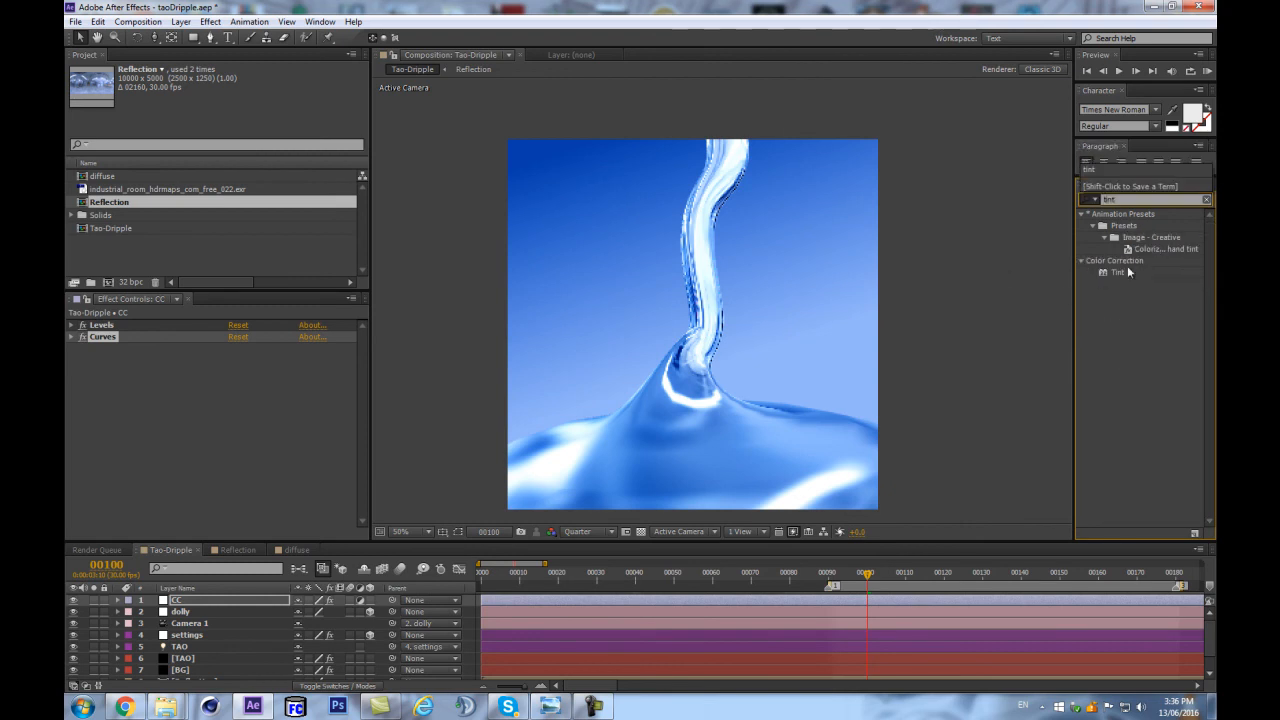
drag(1129, 273, 176, 390)
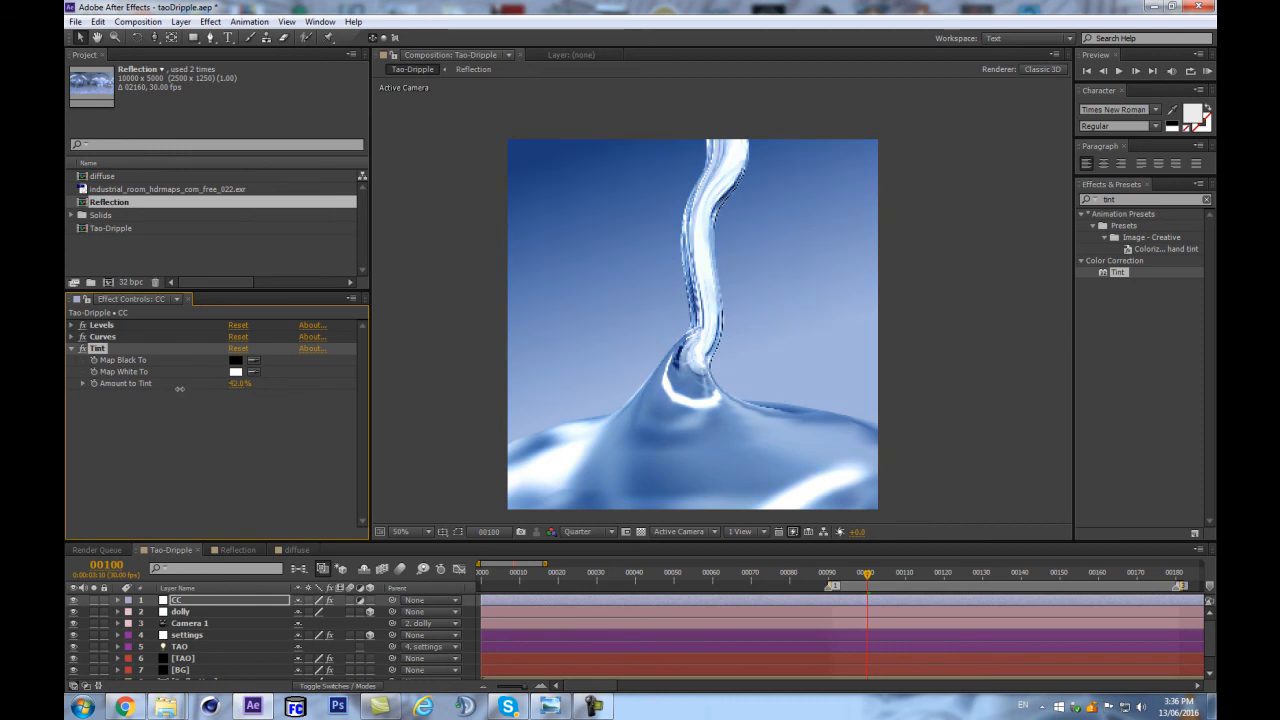
Step: Preview the color-corrected loop in Tao-Dripple and move the current time to frame 90
click(221, 604)
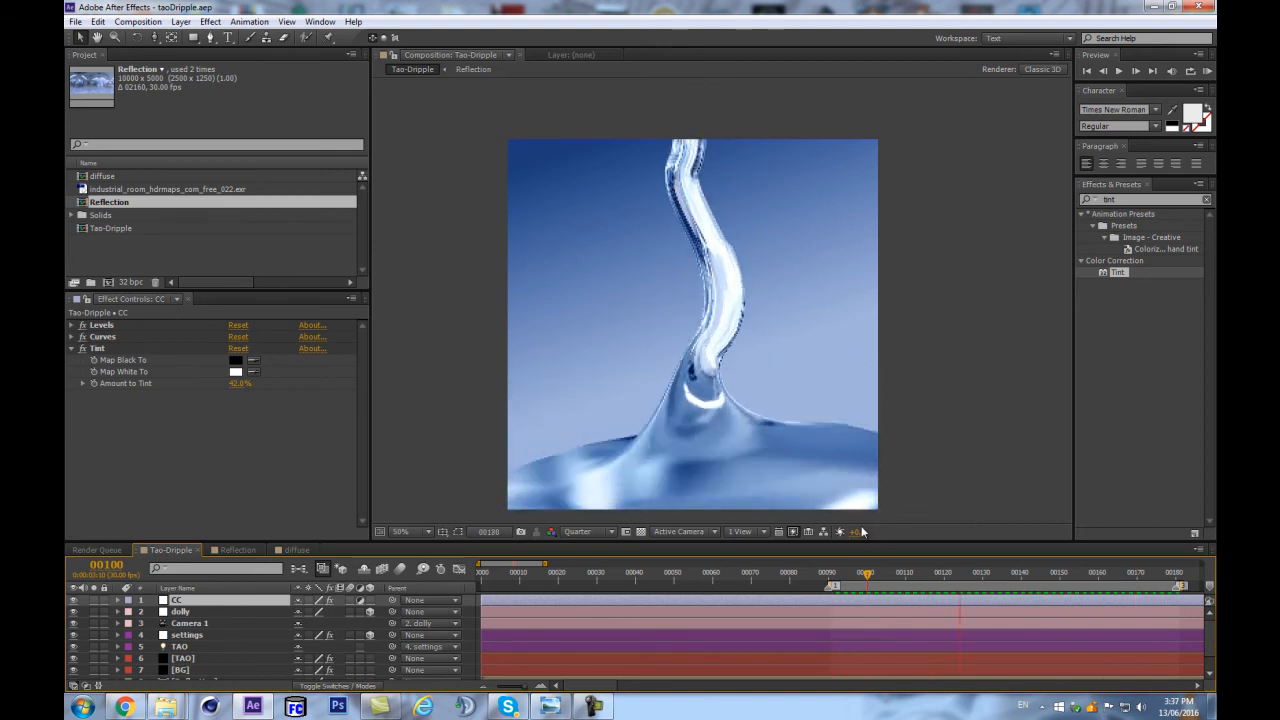
key(space)
drag(862, 580, 828, 577)
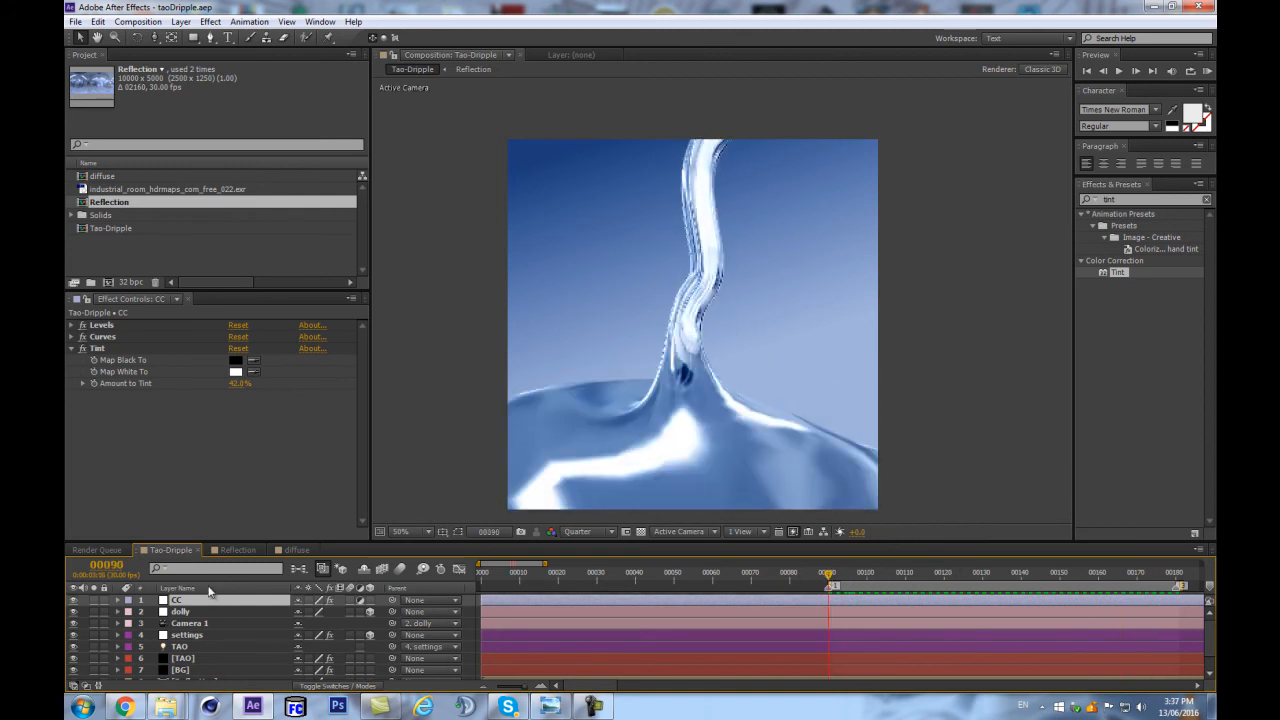
Step: Try shifting the TAO layer's Fractal Displacement along Offset X, Offset Y and Offset Z in turn, undoing each change
scroll(200, 640, down, 2)
click(182, 638)
scroll(255, 415, down, 5)
scroll(260, 440, down, 3)
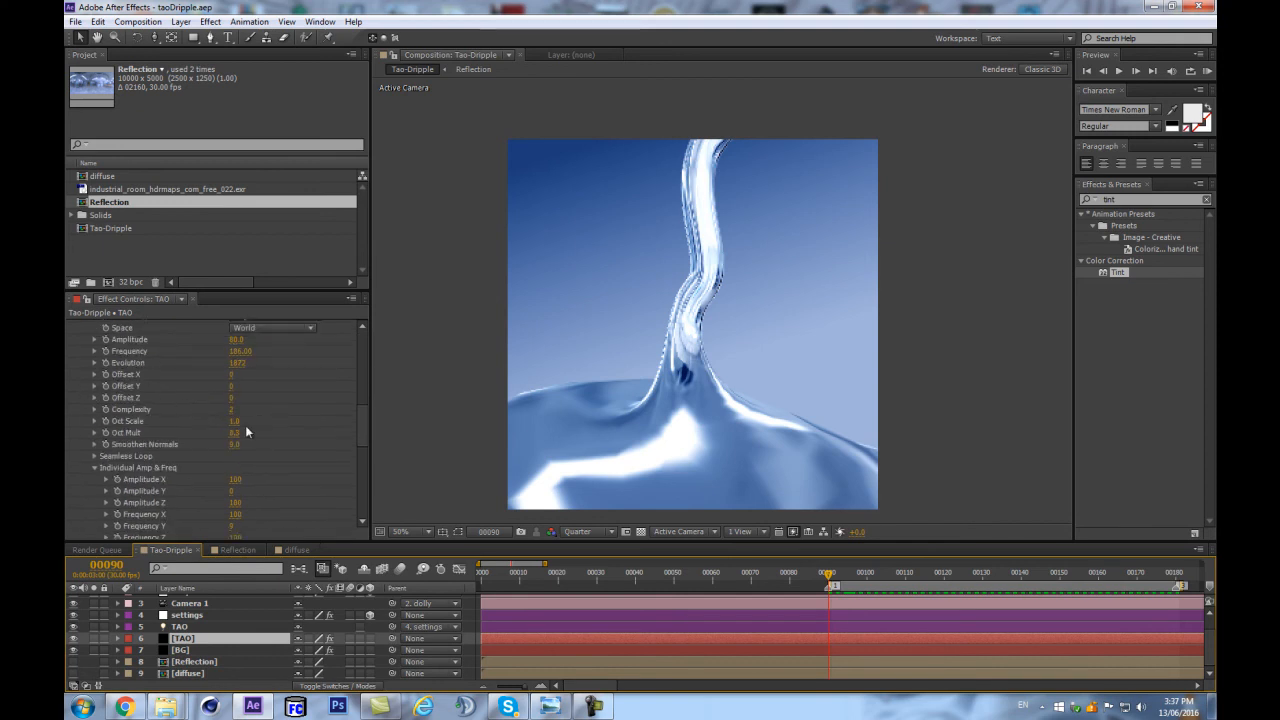
scroll(82, 385, up, 2)
scroll(80, 398, down, 1)
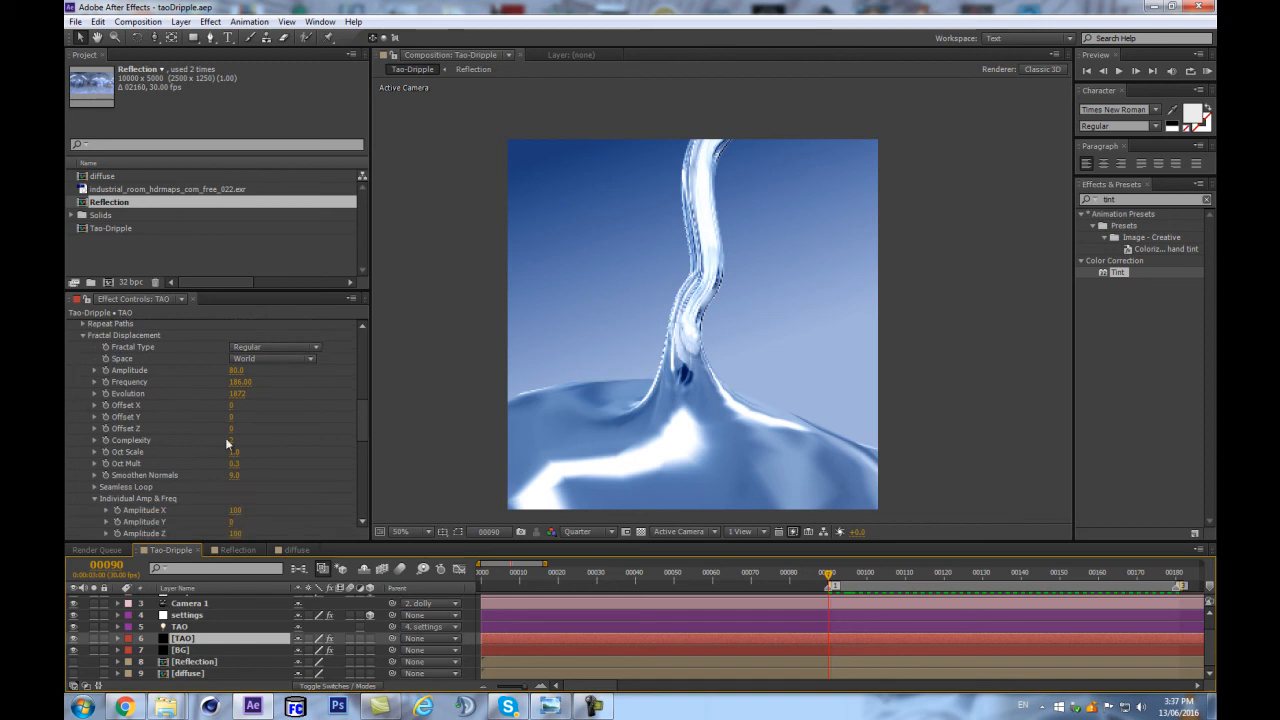
drag(234, 405, 458, 379)
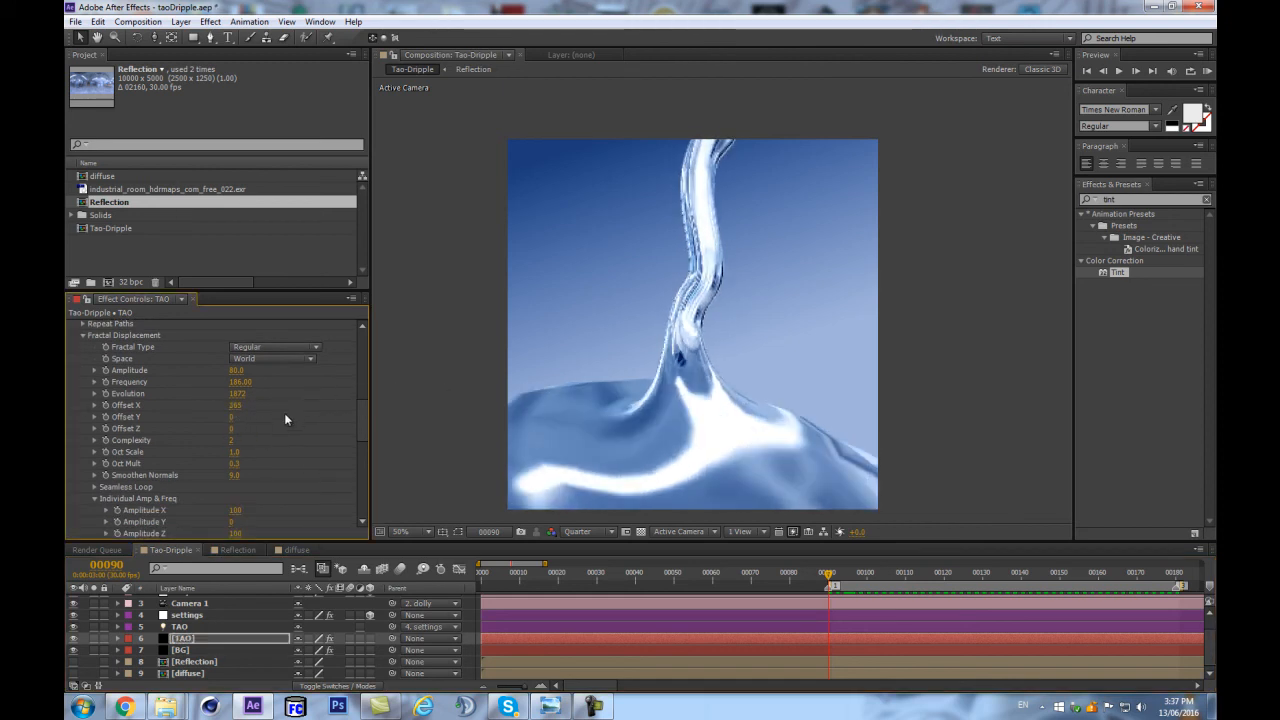
key(ctrl+z)
drag(232, 417, 787, 357)
key(ctrl+z)
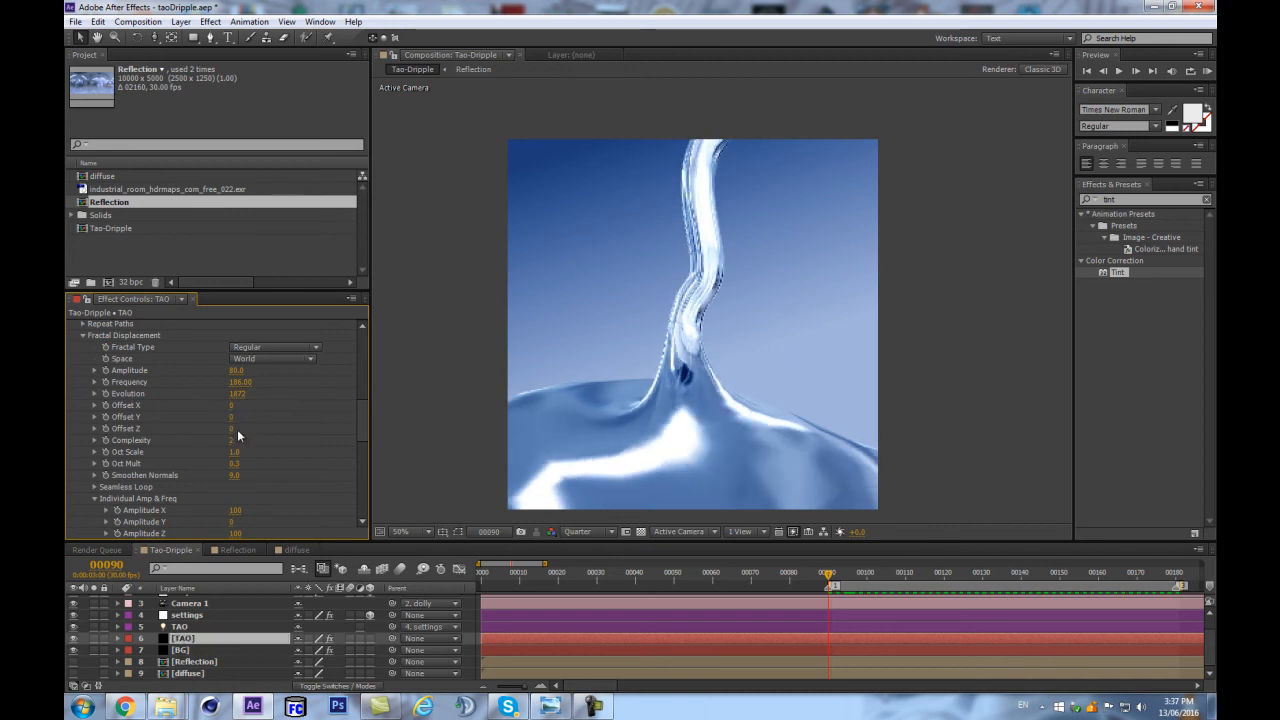
drag(231, 430, 348, 411)
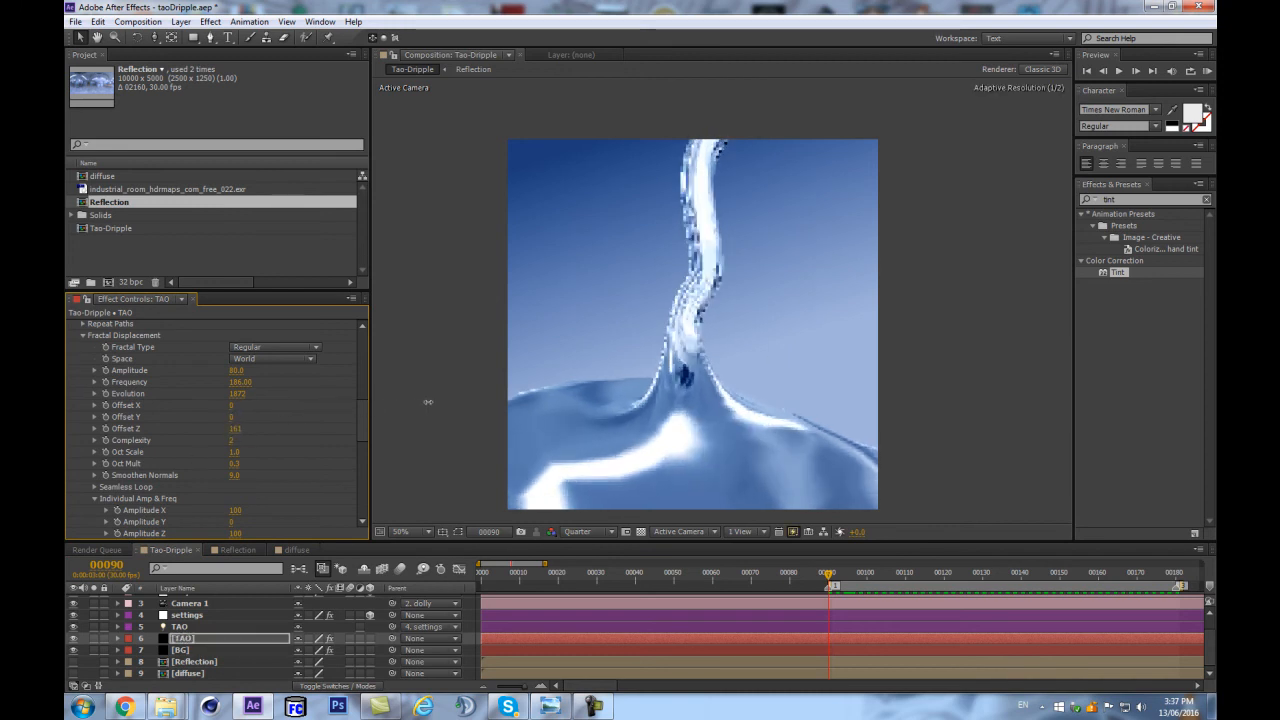
key(ctrl+z)
Step: Set the TAO layer's Fractal Displacement Amplitude Y to 50 and raise its Frequency Y
scroll(258, 432, down, 3)
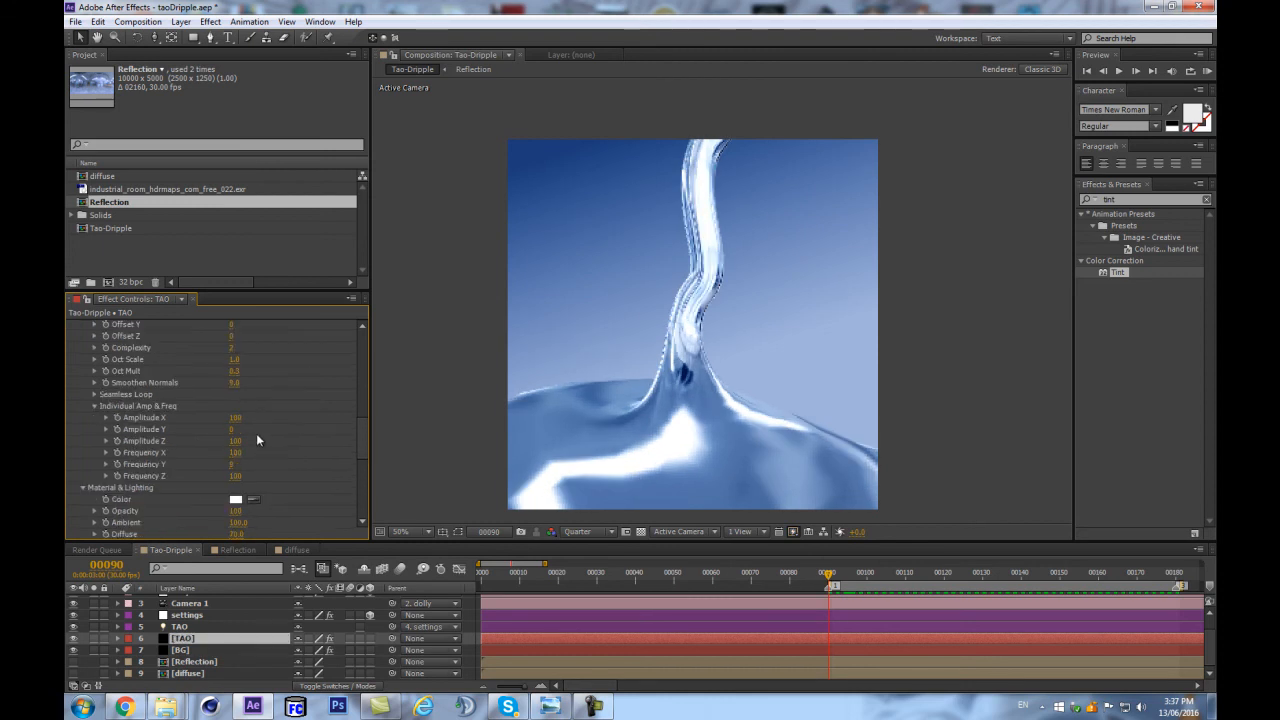
drag(231, 429, 238, 428)
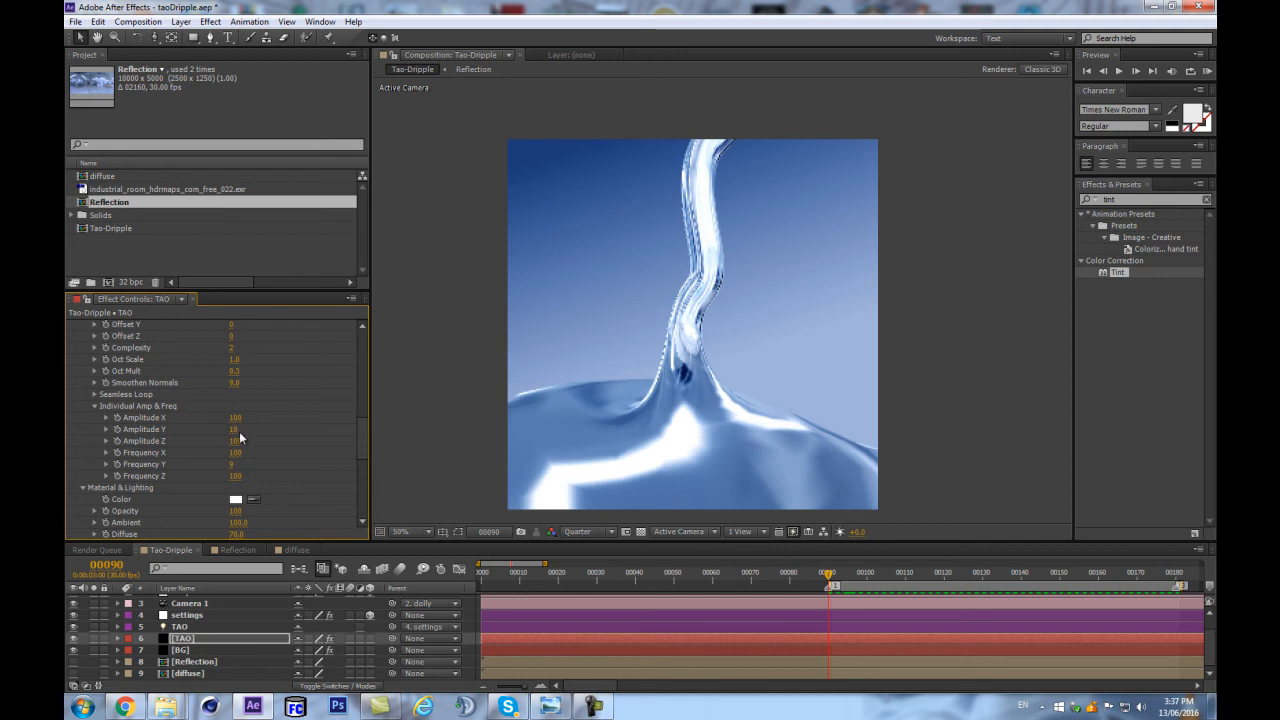
click(238, 429)
text(50)
key(Return)
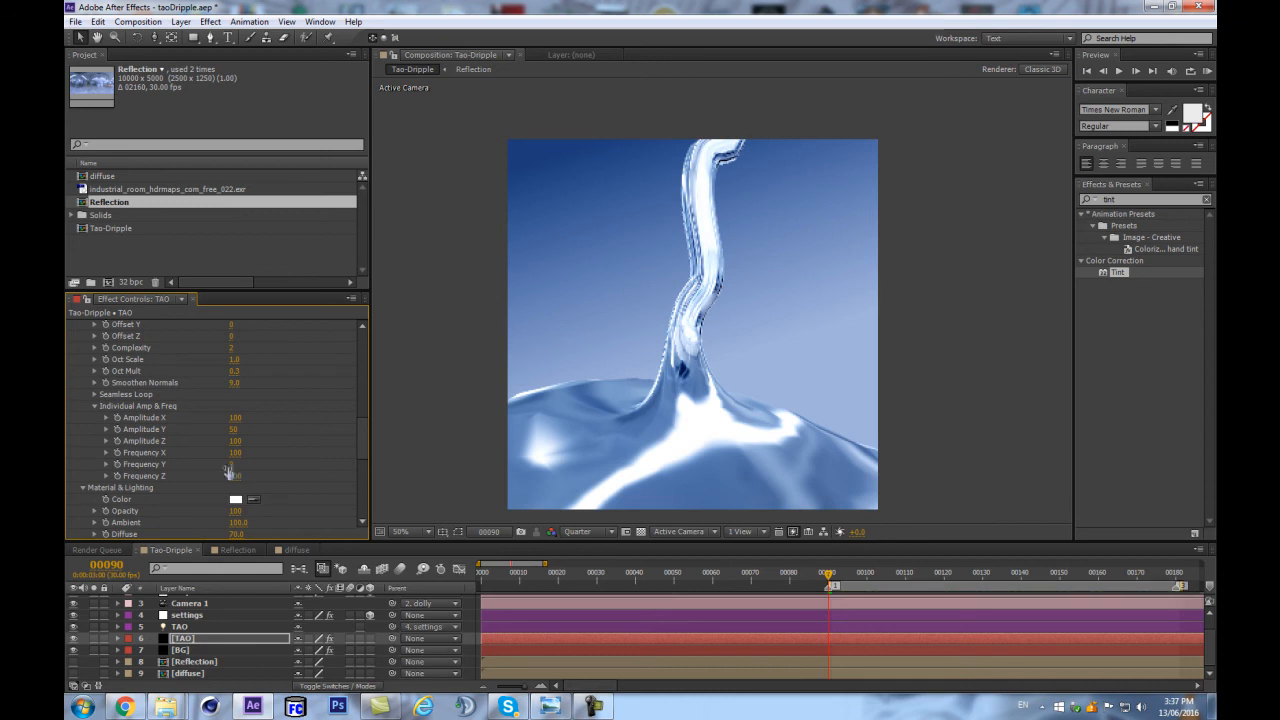
drag(232, 469, 256, 461)
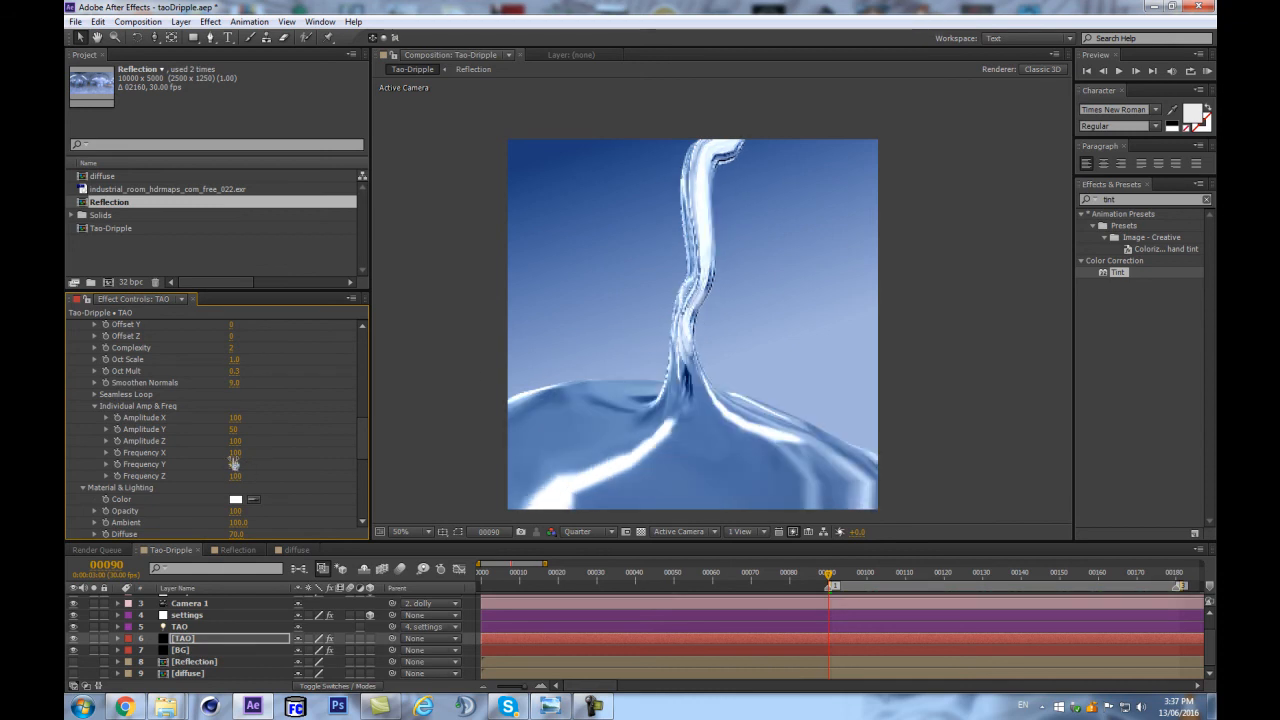
Step: Set the Fractal Displacement Complexity to 1 and enable keyframing of Offset Y at frame 90
scroll(272, 442, up, 3)
click(233, 440)
text(3)
key(Return)
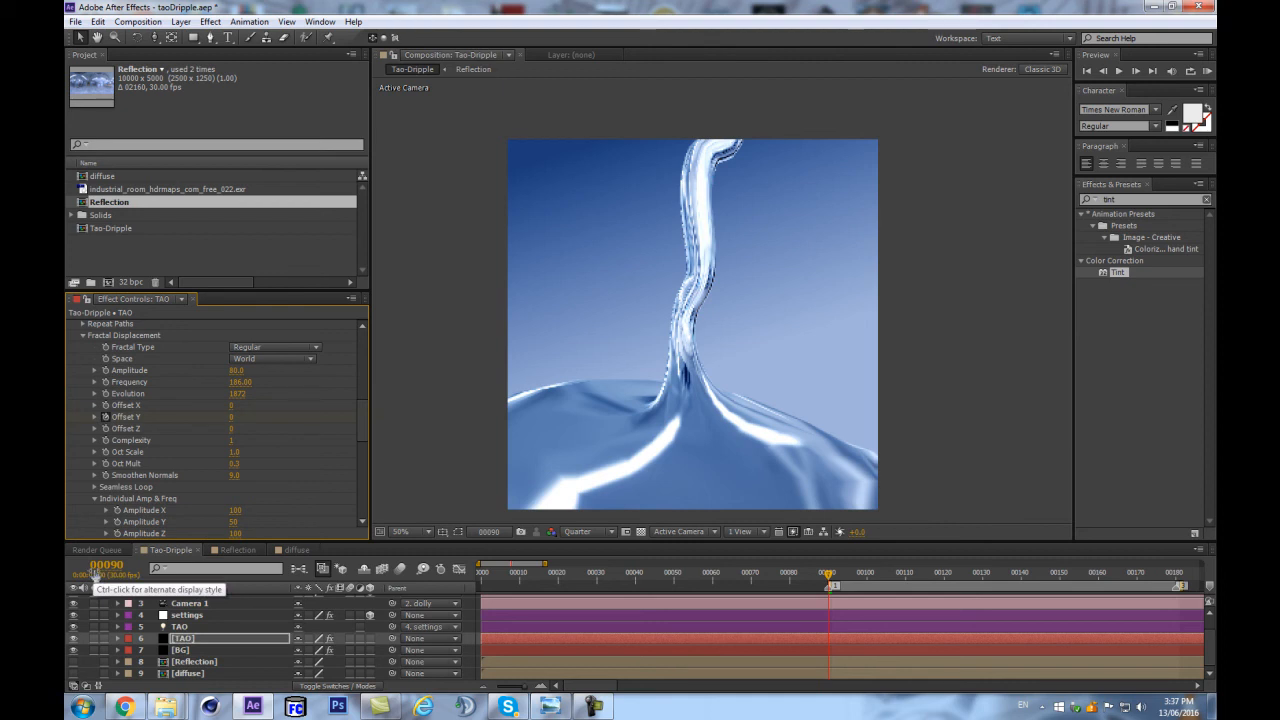
Step: Keyframe the Fractal Displacement Offset Y at 400 on frame 180
key(3)
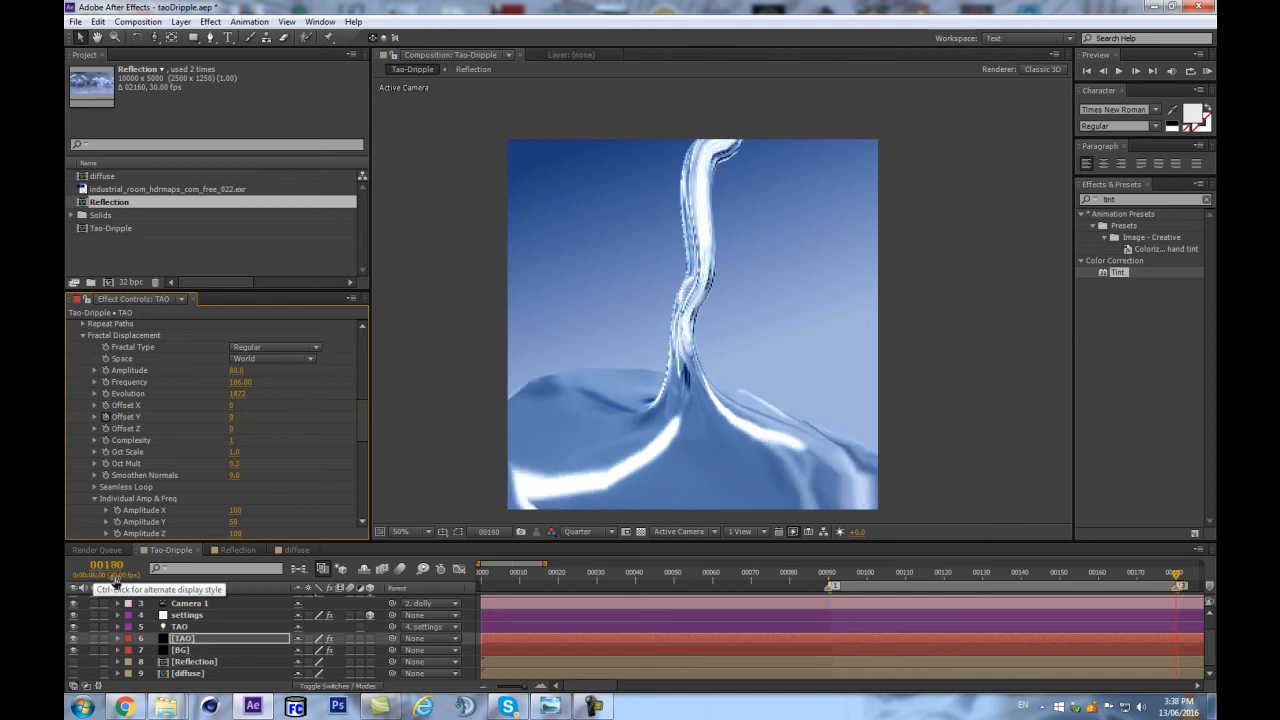
key(2)
key(3)
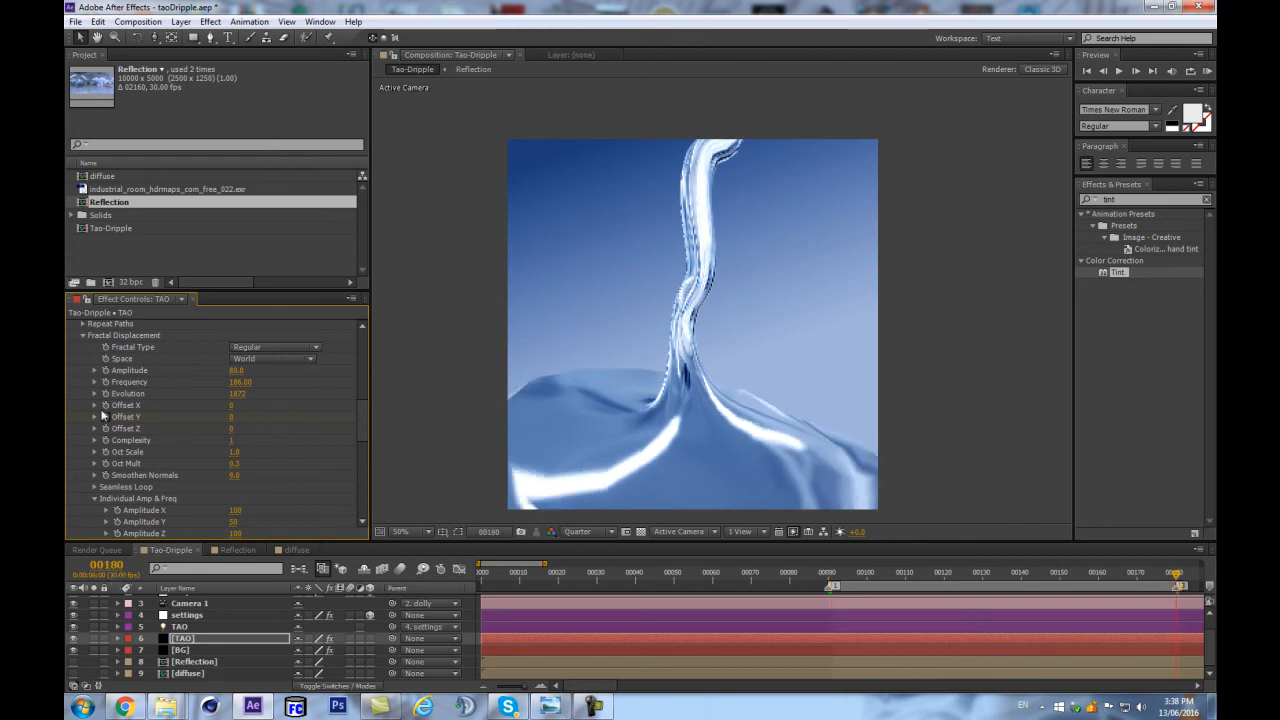
click(233, 418)
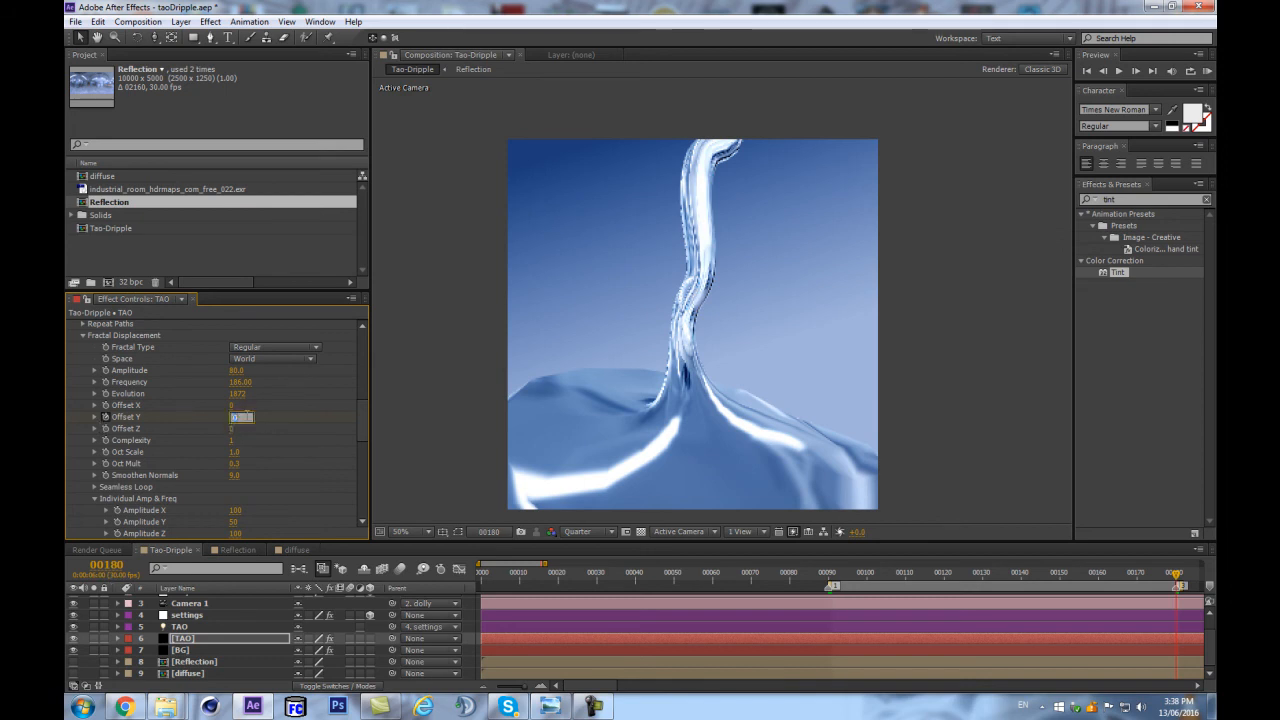
text(400)
key(Return)
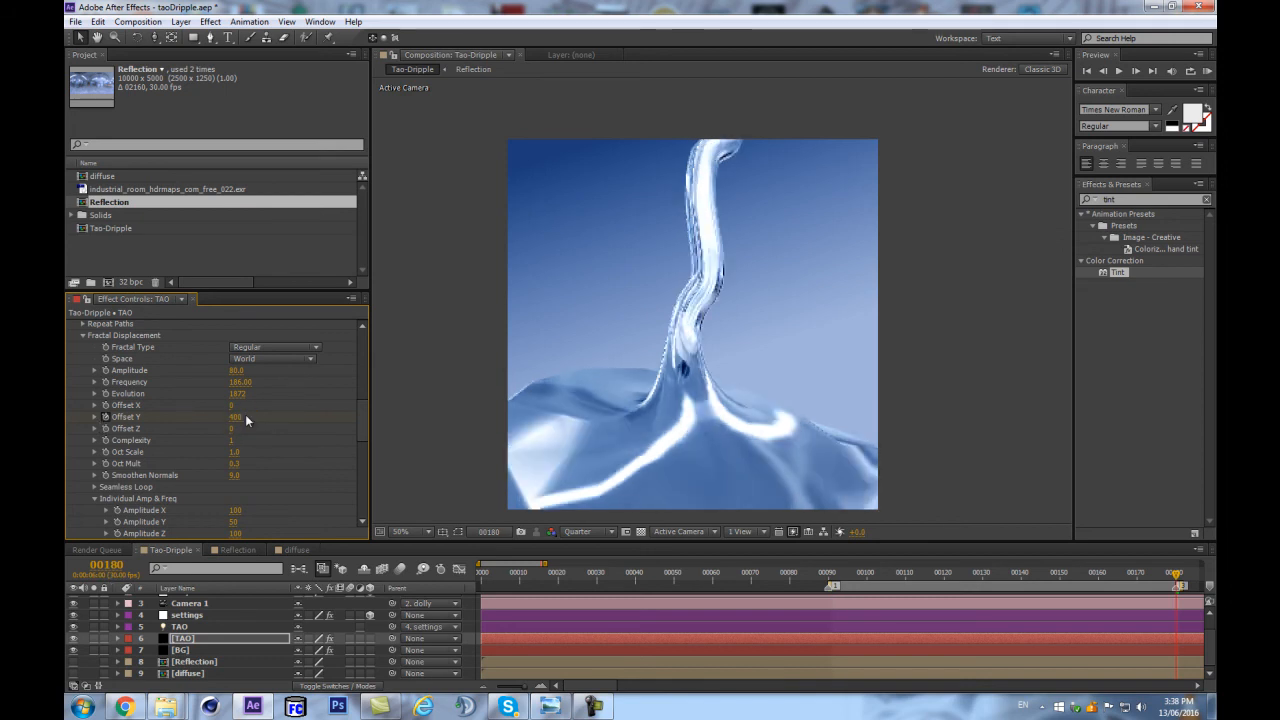
Step: Set frame 180 as the end frame of the Fractal Displacement's Seamless Loop and preview the animation
scroll(258, 425, down, 3)
click(94, 364)
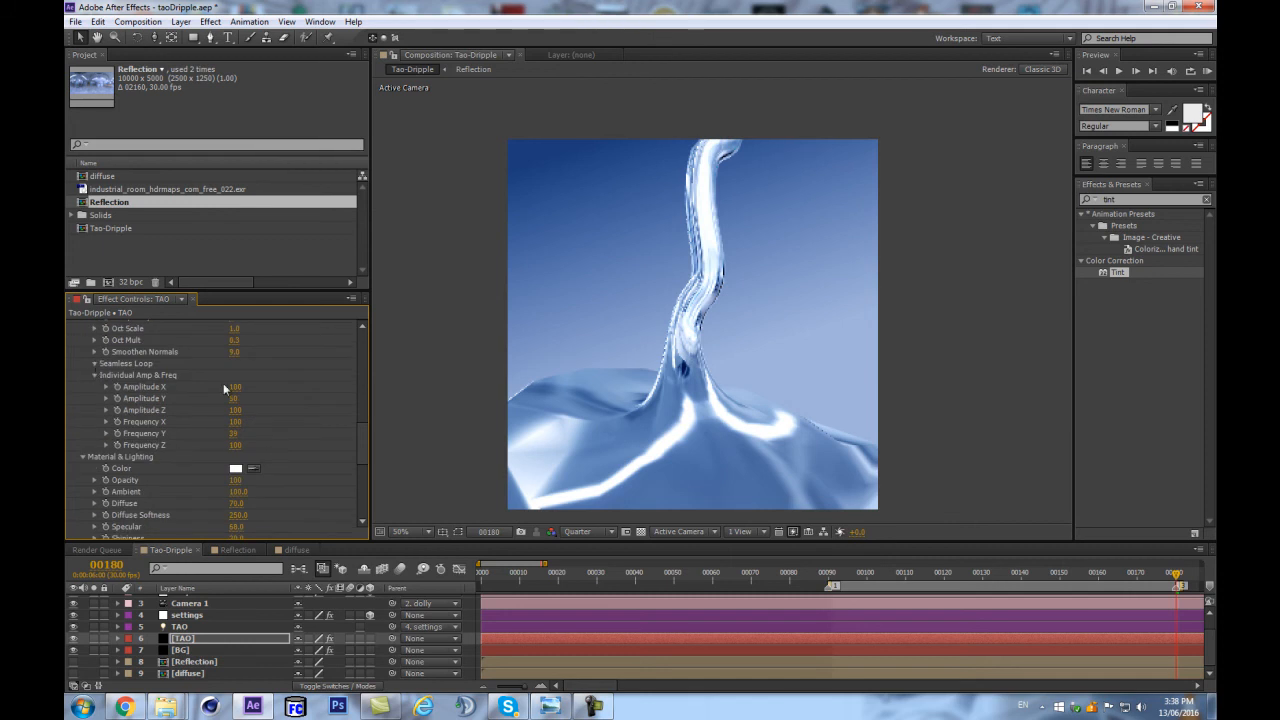
click(274, 376)
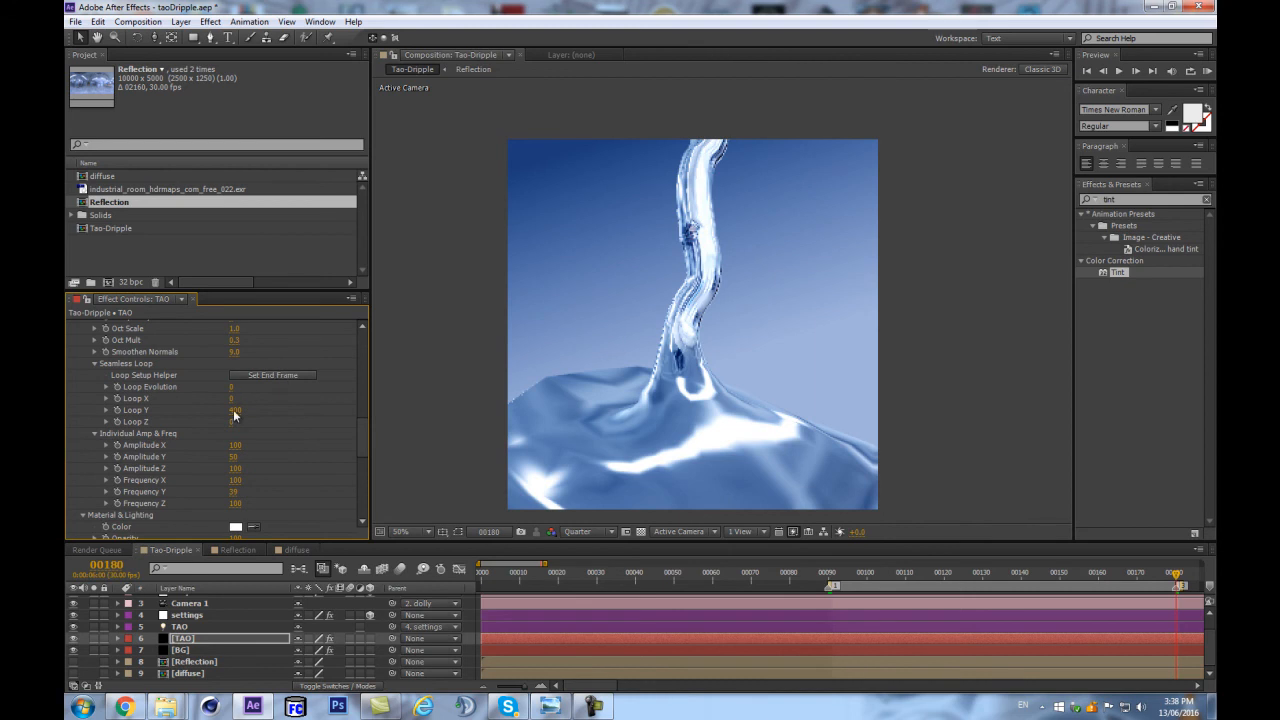
click(241, 640)
key(space)
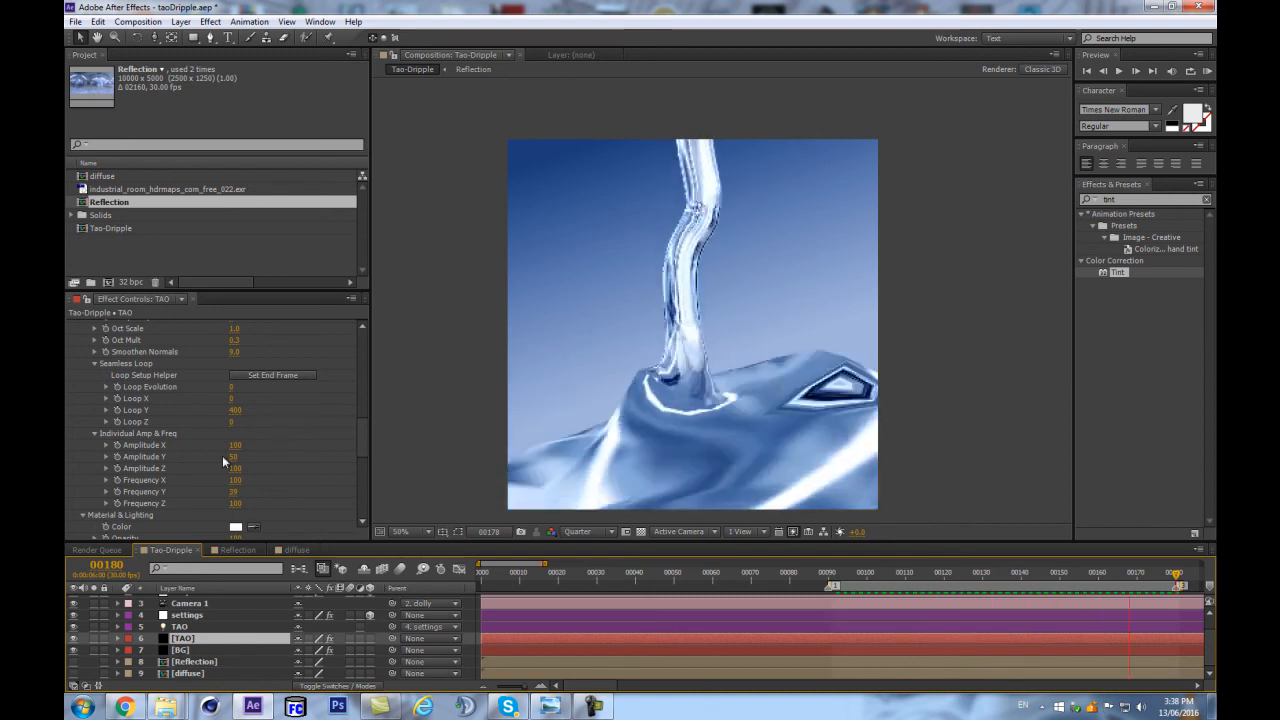
Step: Set Loop Y and the frame 180 Offset Y keyframe both to 1620, and preview the loop
drag(236, 413, 249, 407)
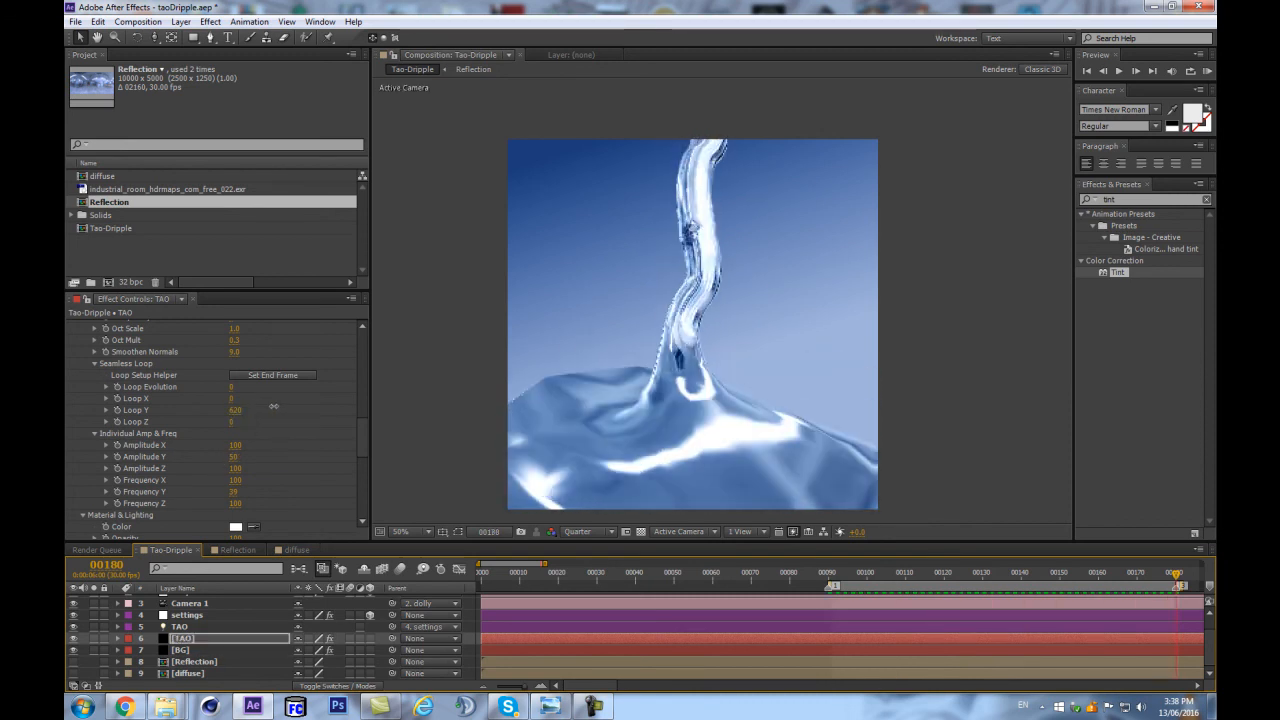
click(240, 411)
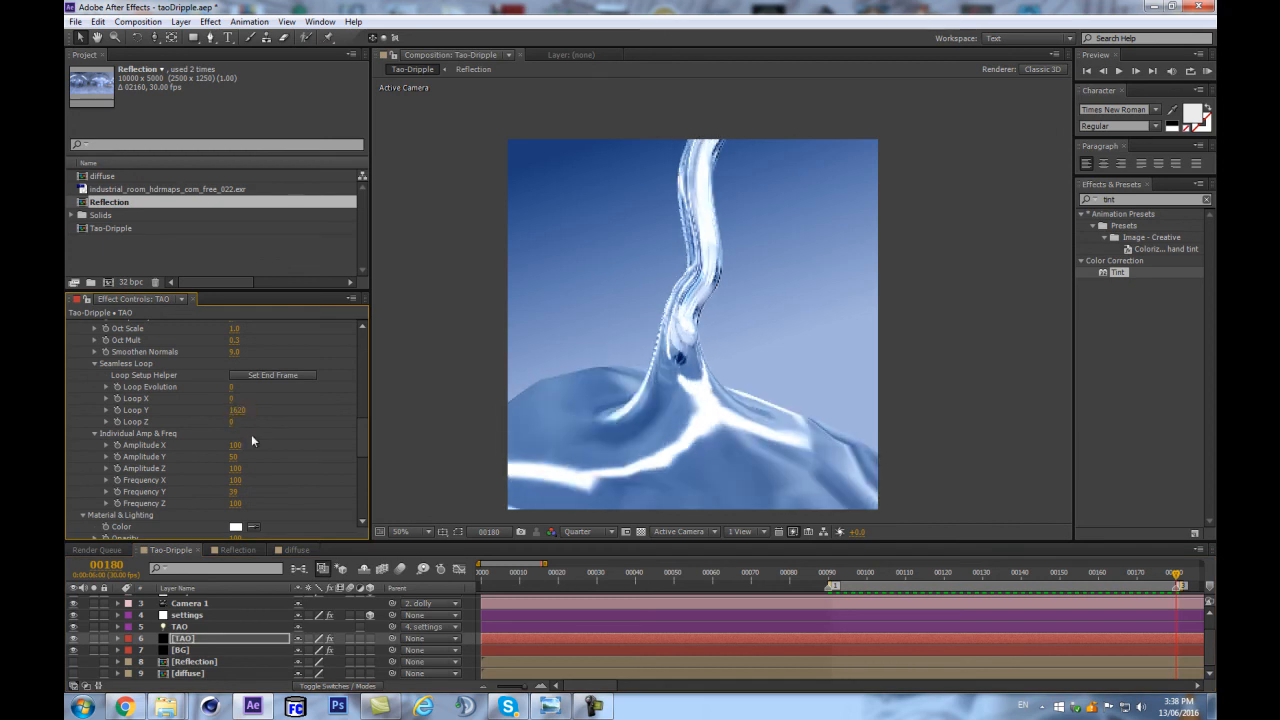
scroll(267, 458, down, 1)
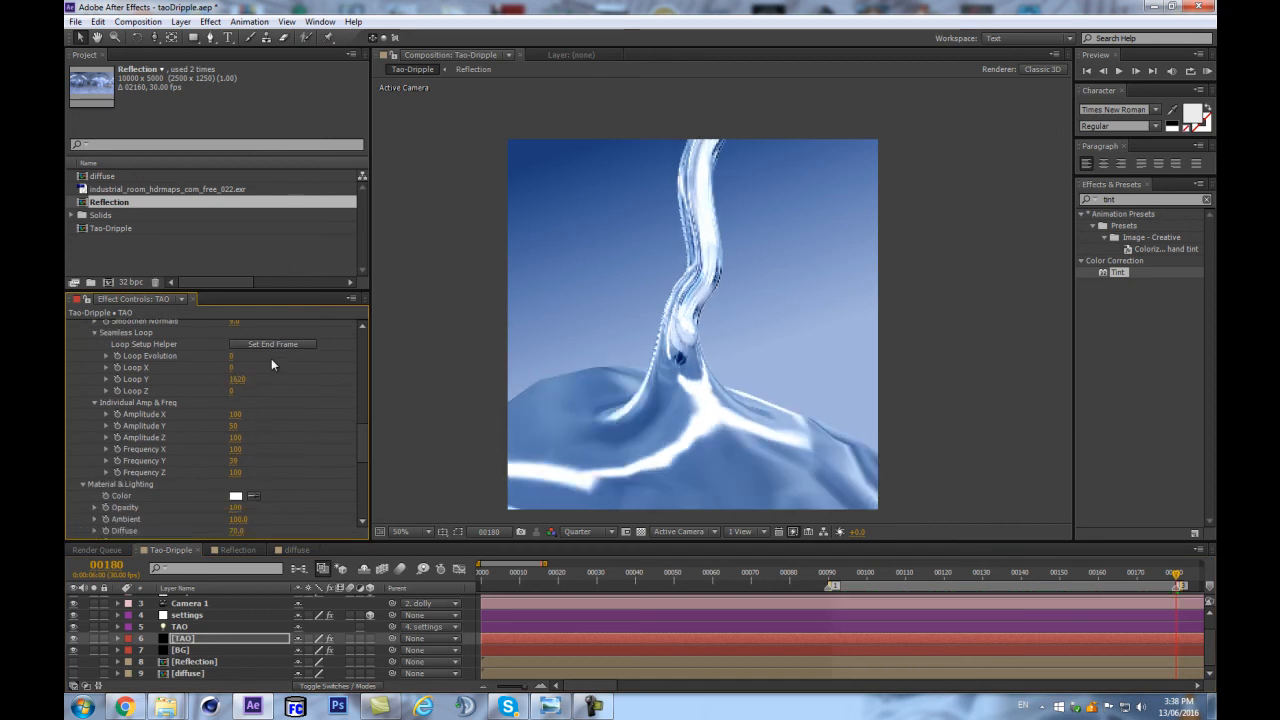
scroll(272, 360, up, 3)
click(233, 442)
key(ctrl+c)
click(241, 326)
key(ctrl+v)
click(299, 365)
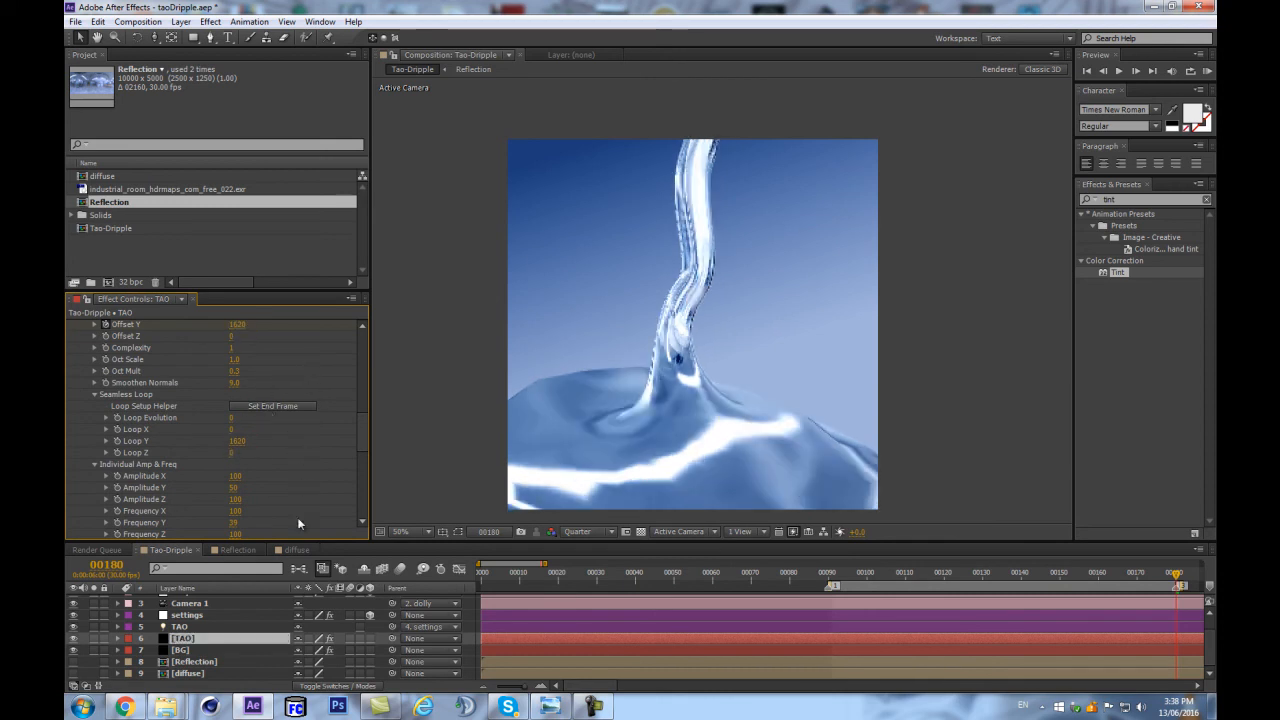
click(243, 641)
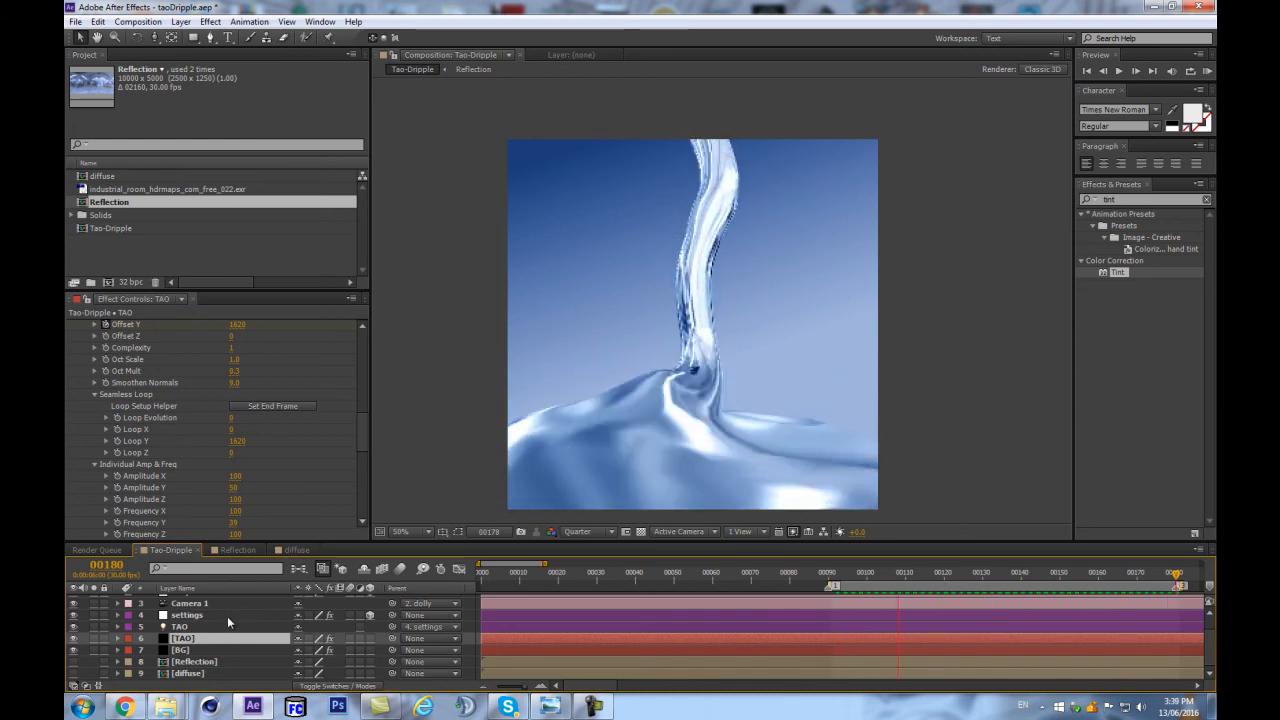
Step: Increase the TAO mesh resolution to 510 Segments and 44 Sides
scroll(288, 410, up, 5)
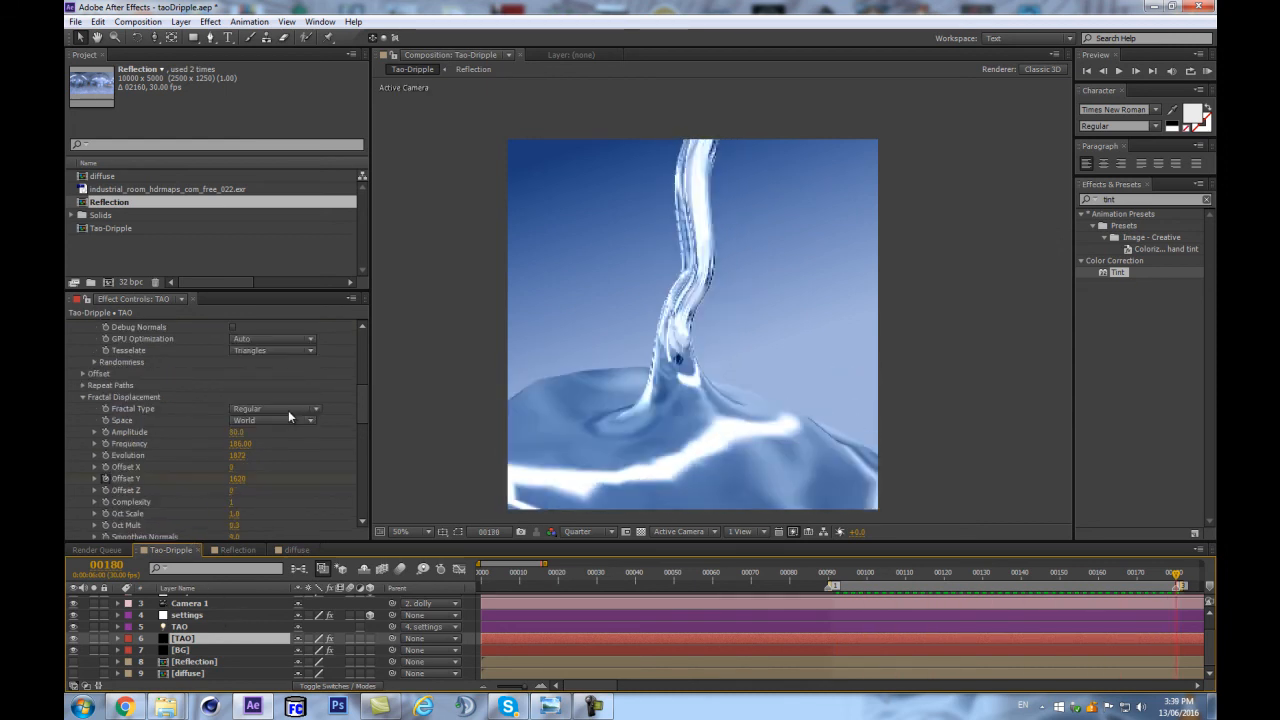
scroll(290, 416, up, 5)
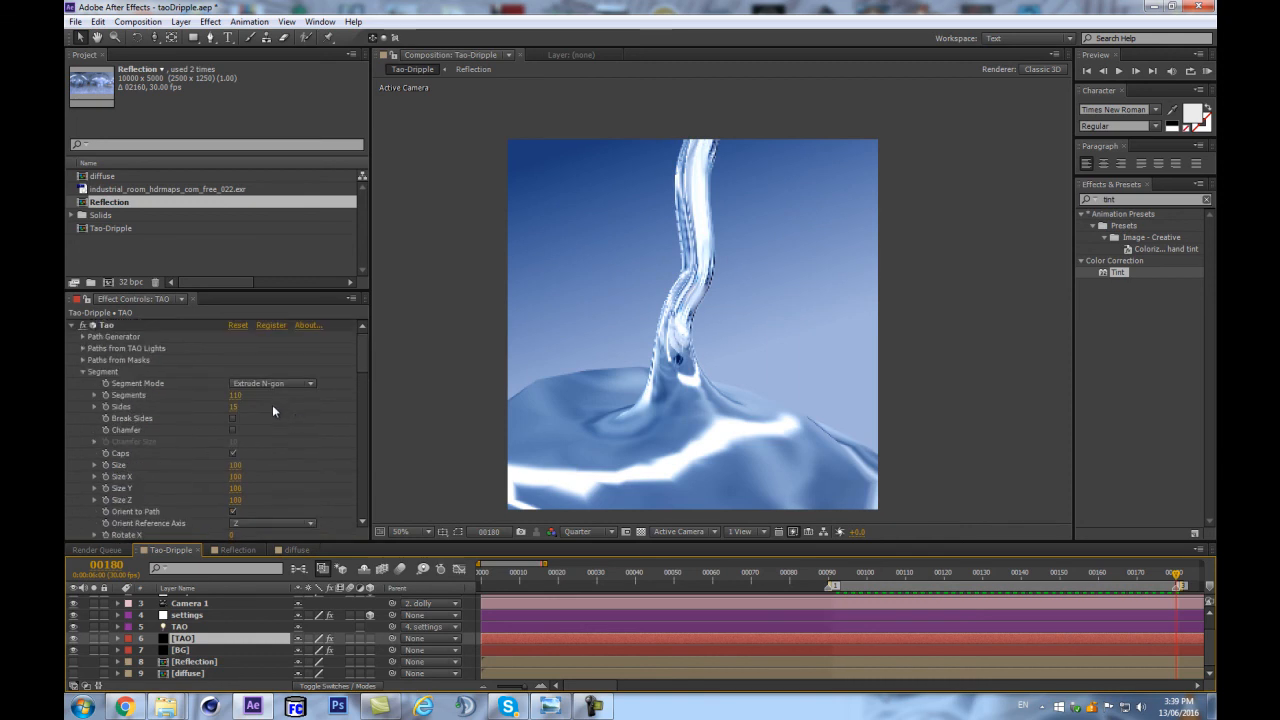
click(237, 396)
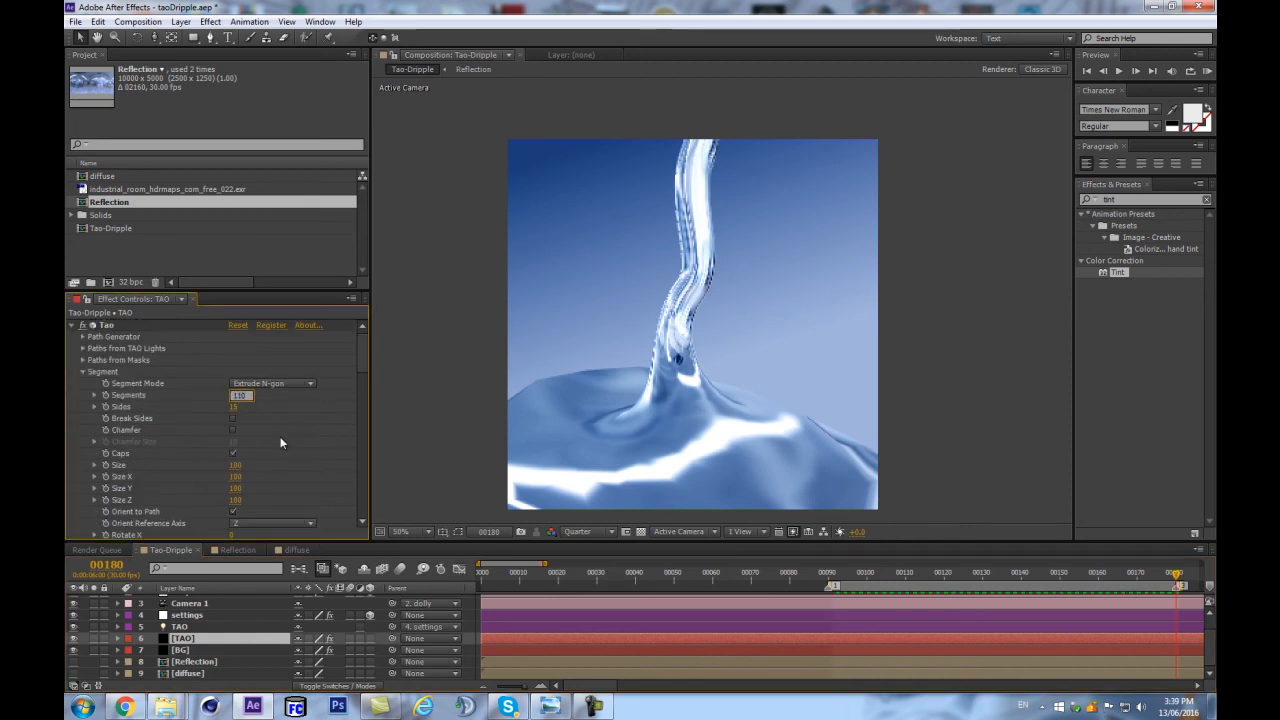
text(510)
key(Return)
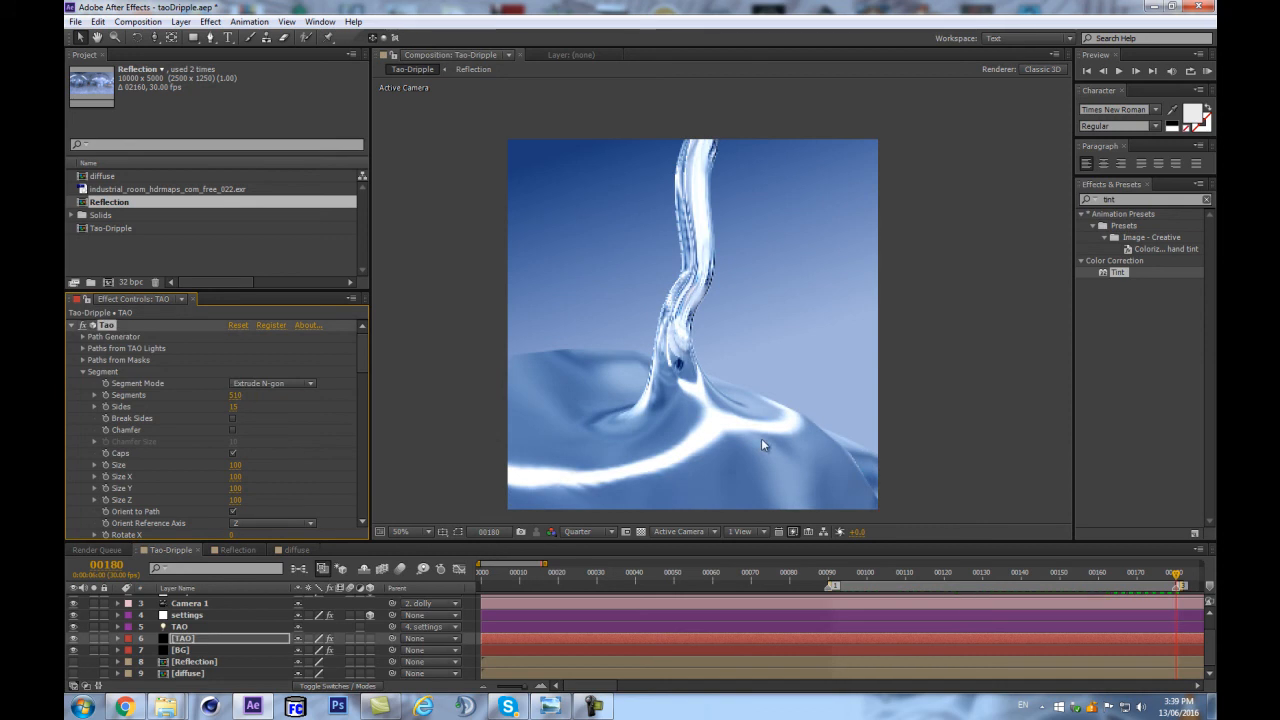
click(234, 408)
text(44)
key(Return)
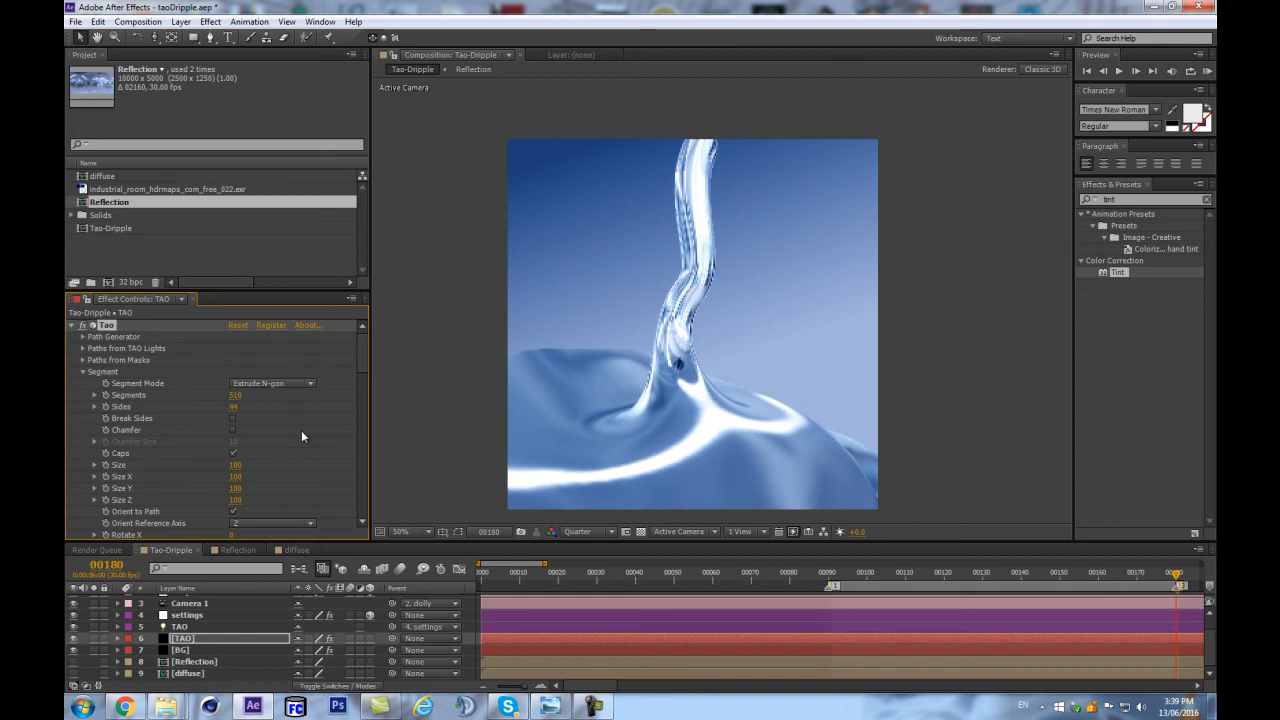
Step: At frame 117, sample the light blue background beside the stream as the Fog Color in Tao's Visibility settings
drag(1000, 575, 933, 576)
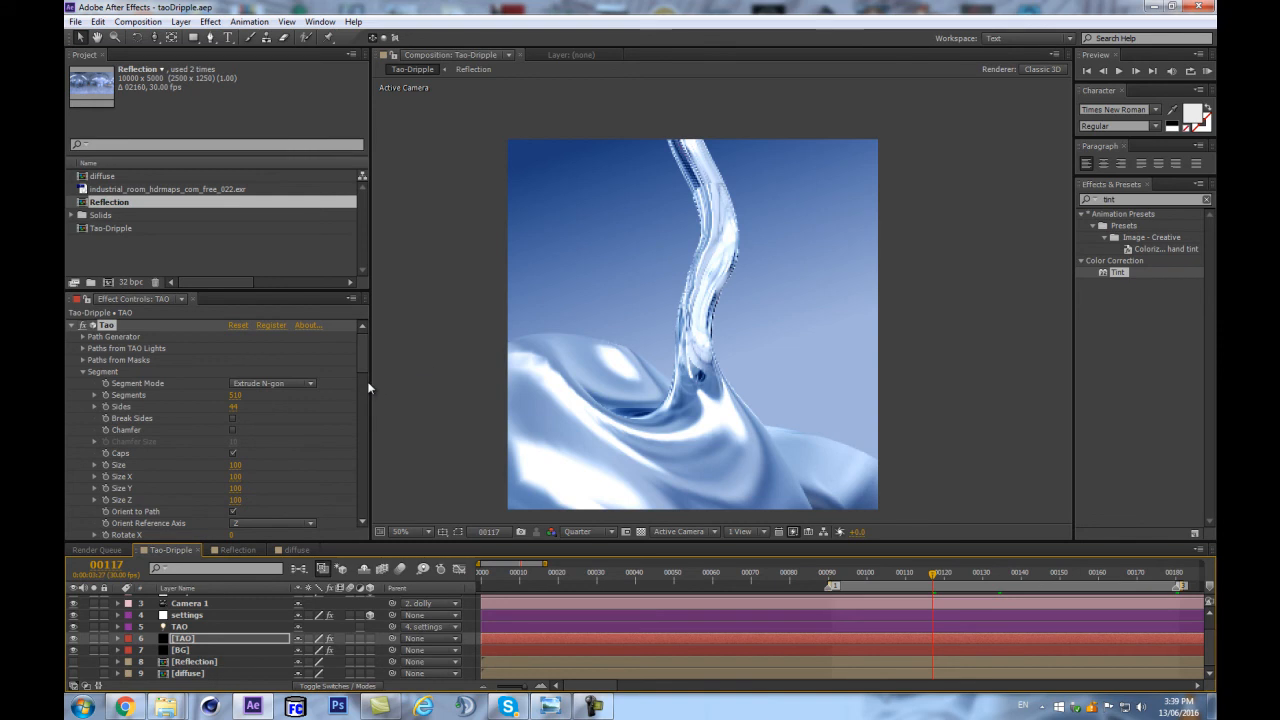
scroll(273, 412, down, 3)
scroll(270, 418, down, 5)
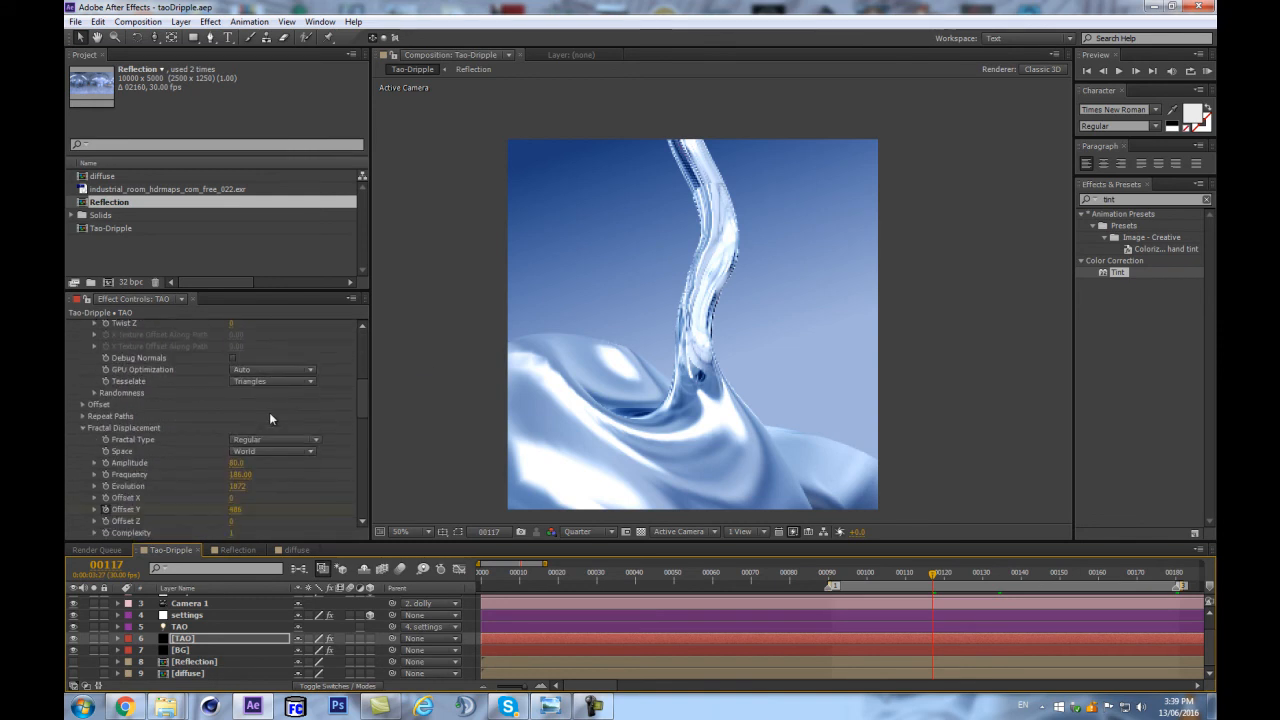
scroll(270, 418, down, 6)
scroll(273, 445, down, 10)
click(82, 532)
scroll(72, 410, down, 4)
click(82, 405)
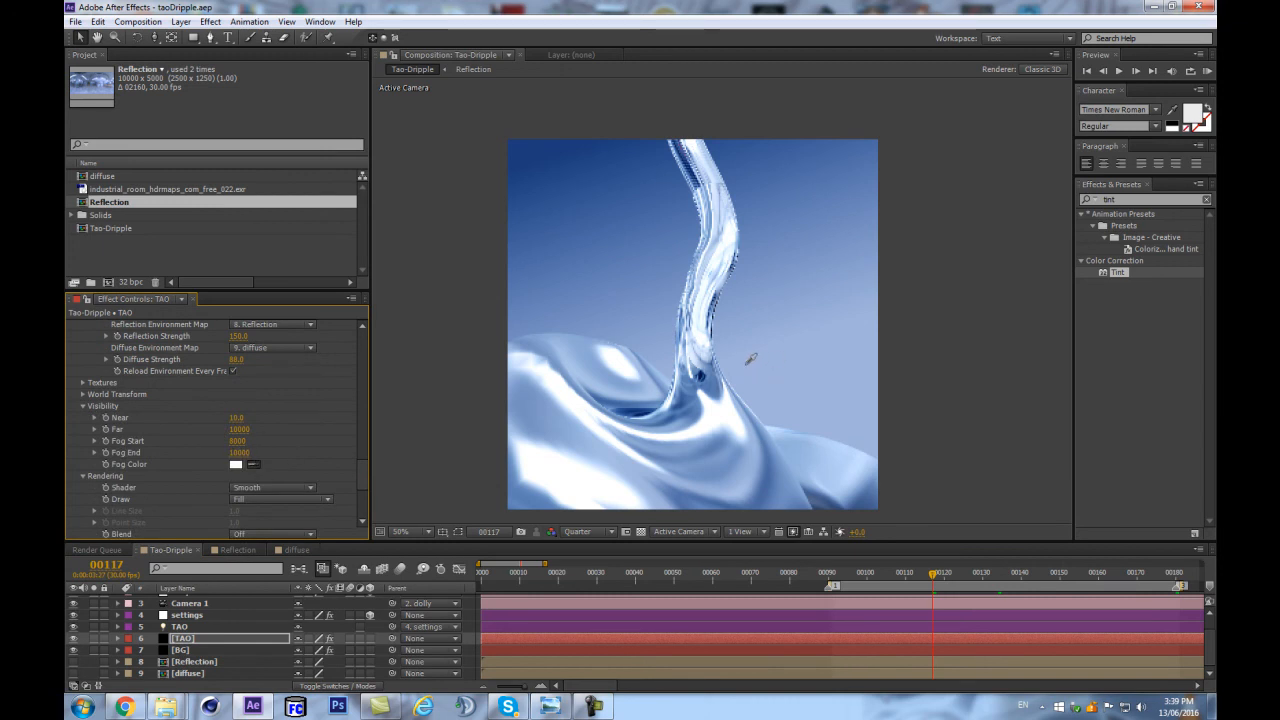
click(744, 372)
Step: Set Tao's Far visibility distance to 2000
click(240, 429)
text(4)
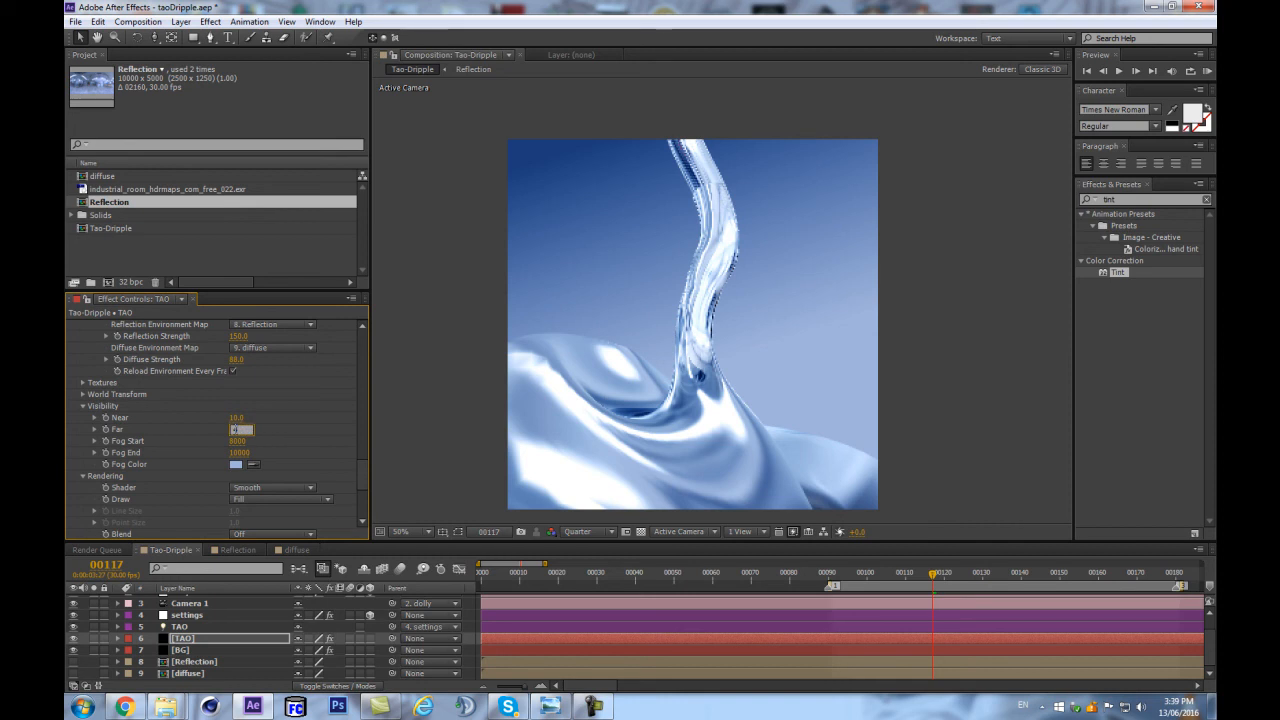
key(Return)
click(240, 429)
text(2000)
key(Return)
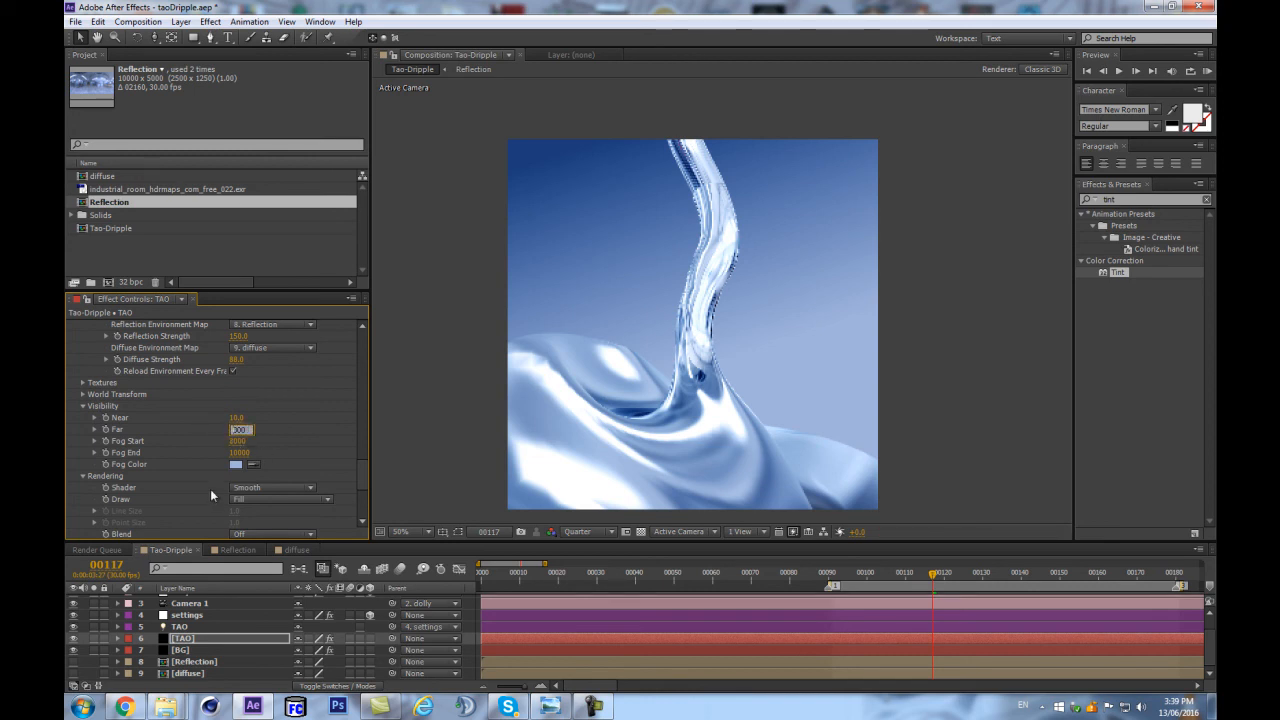
Step: Set Tao's Fog Start to 800 and Fog End to 1600
click(238, 440)
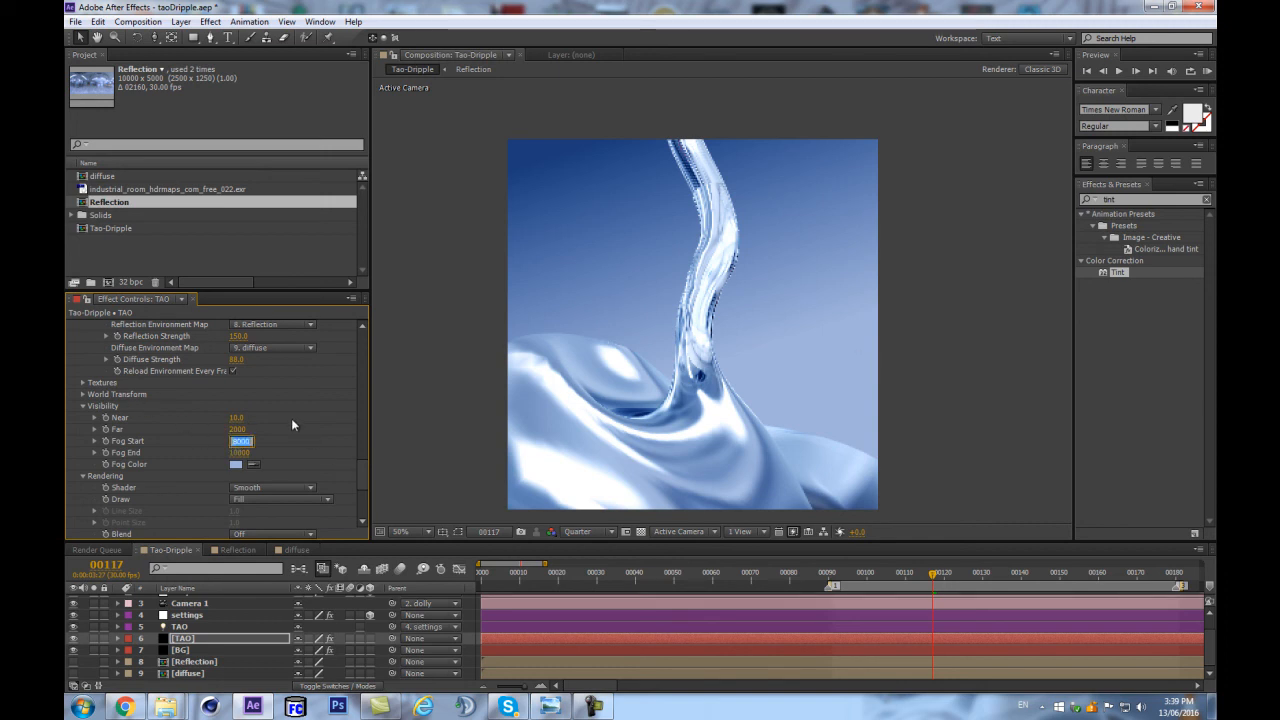
text(666)
key(Tab)
text(1600)
key(Return)
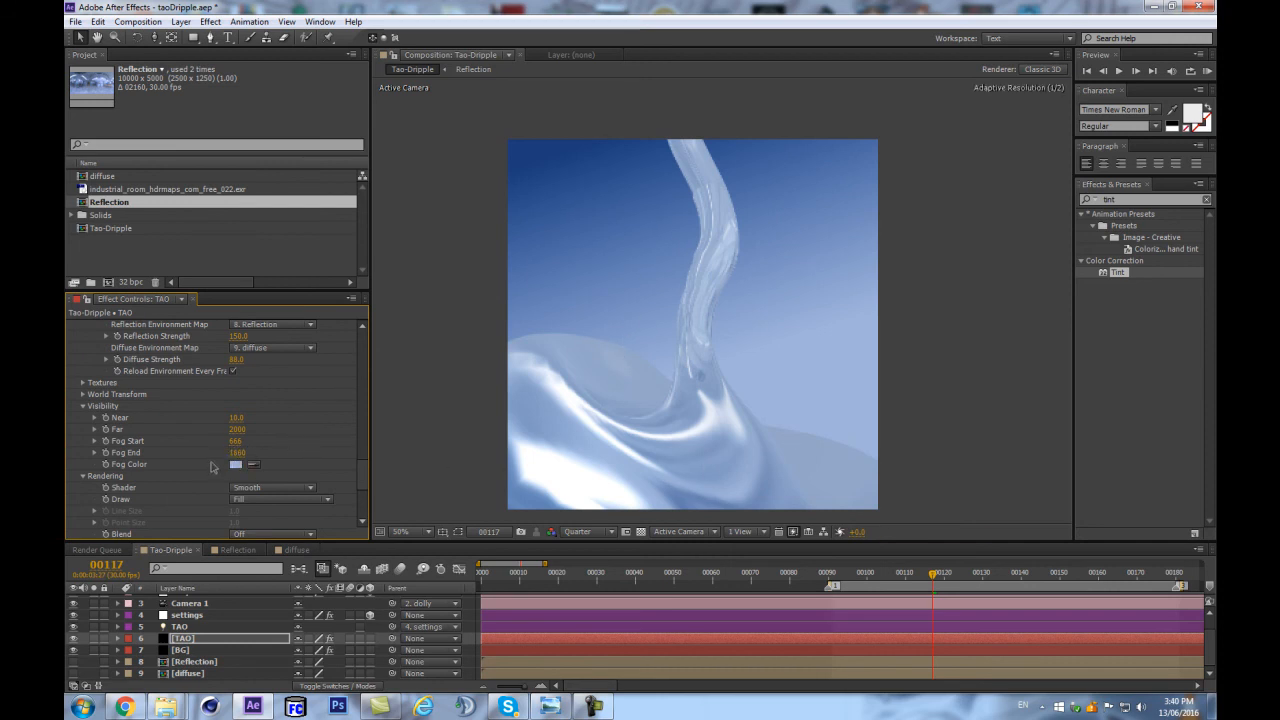
click(240, 441)
text(800)
key(Return)
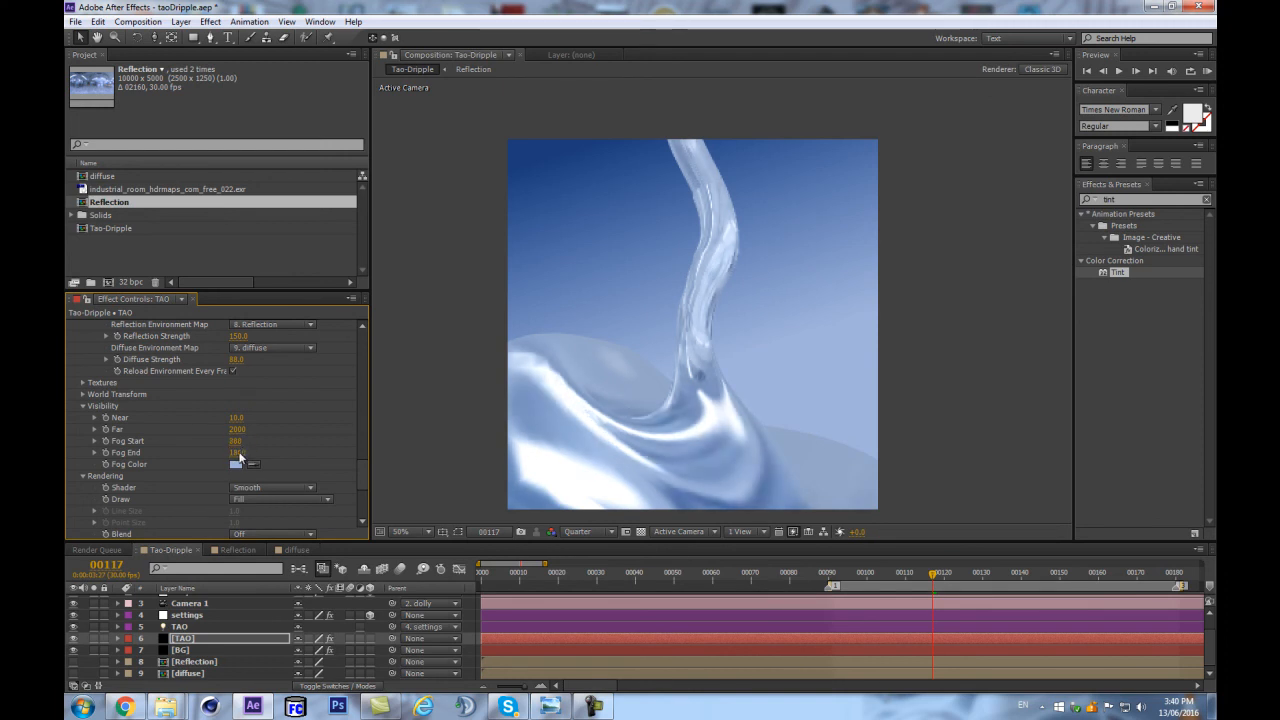
Step: Set Tao's Fog End to 2160 and its Far visibility distance to 3000, and preview the animation
click(237, 453)
text(2150)
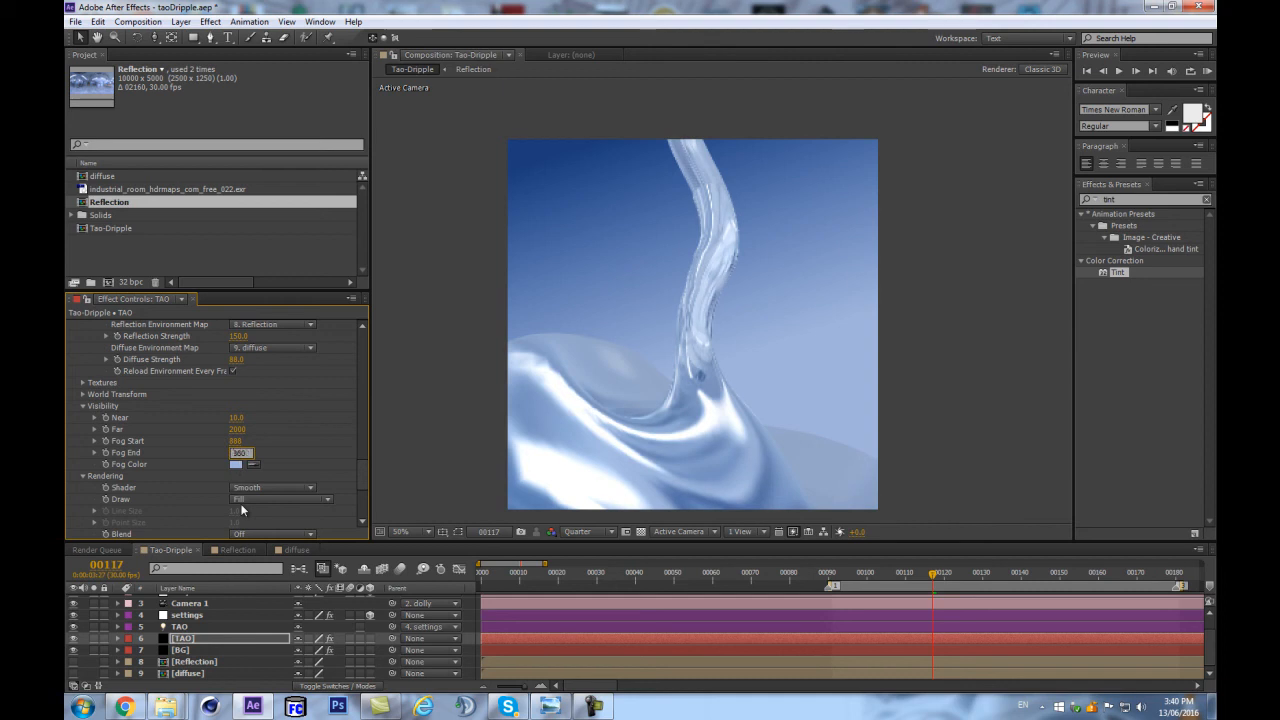
key(Return)
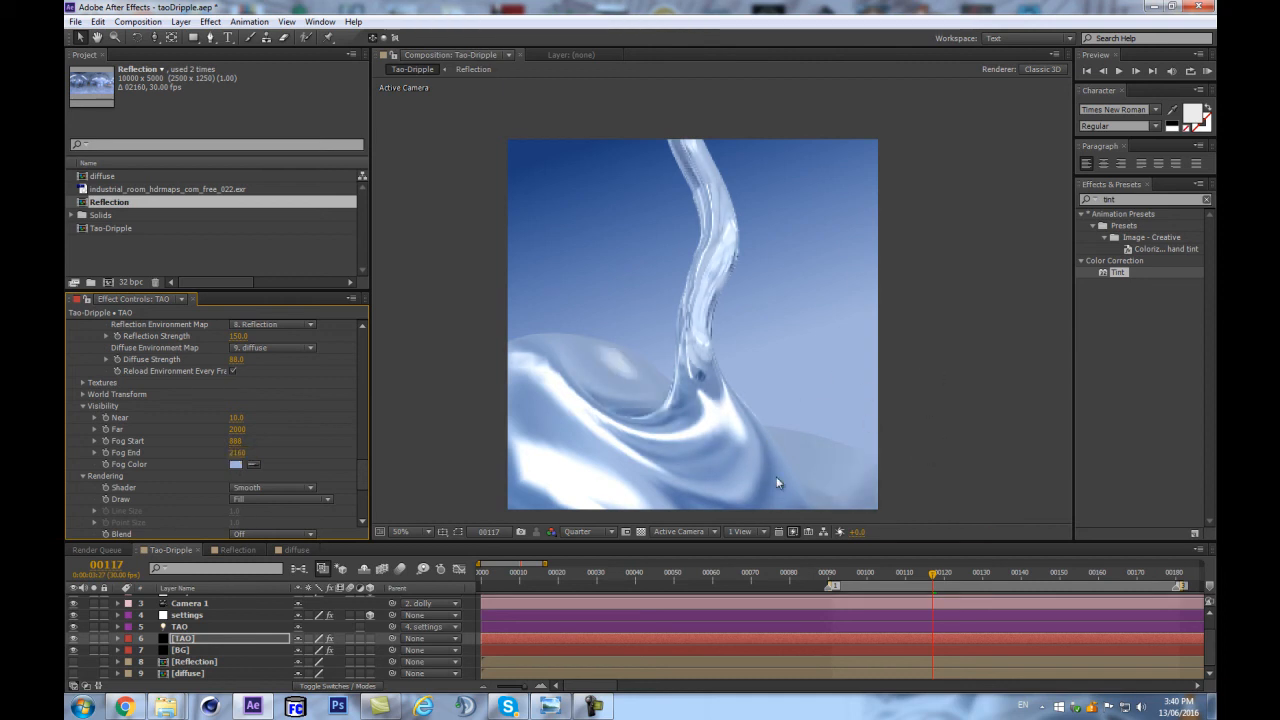
click(240, 452)
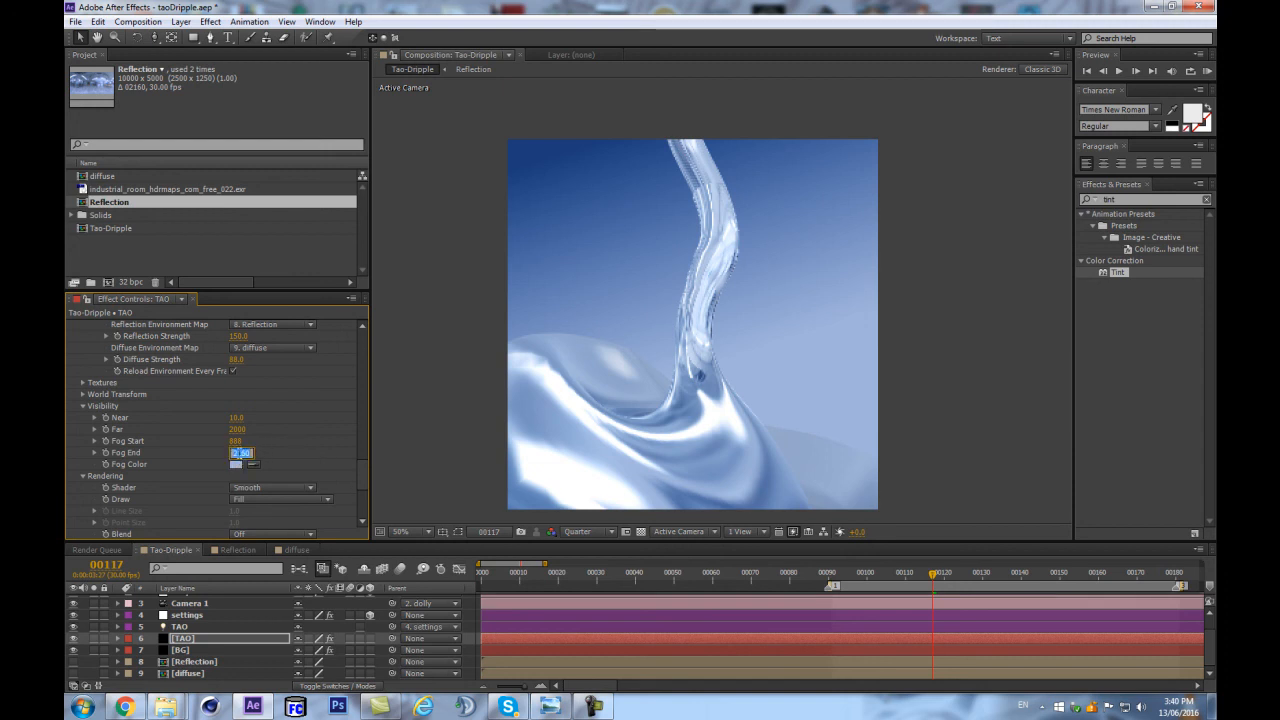
click(238, 429)
text(3000)
key(Return)
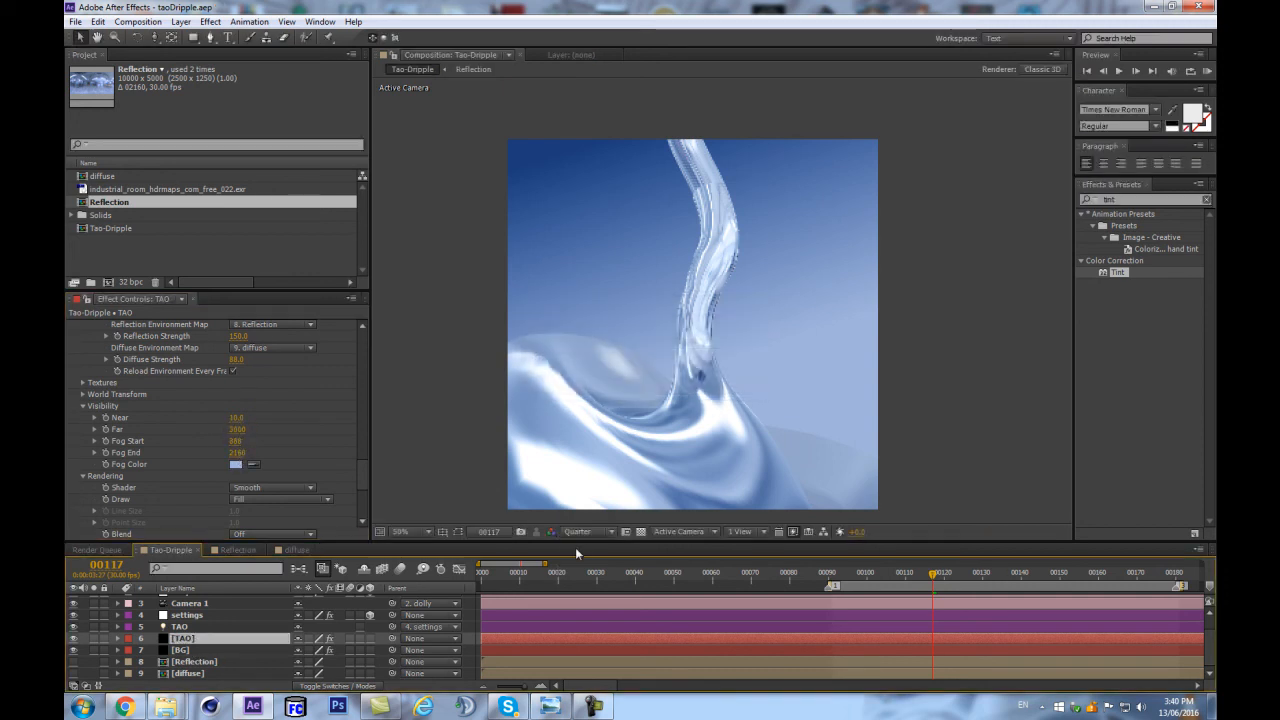
key(KP_0)
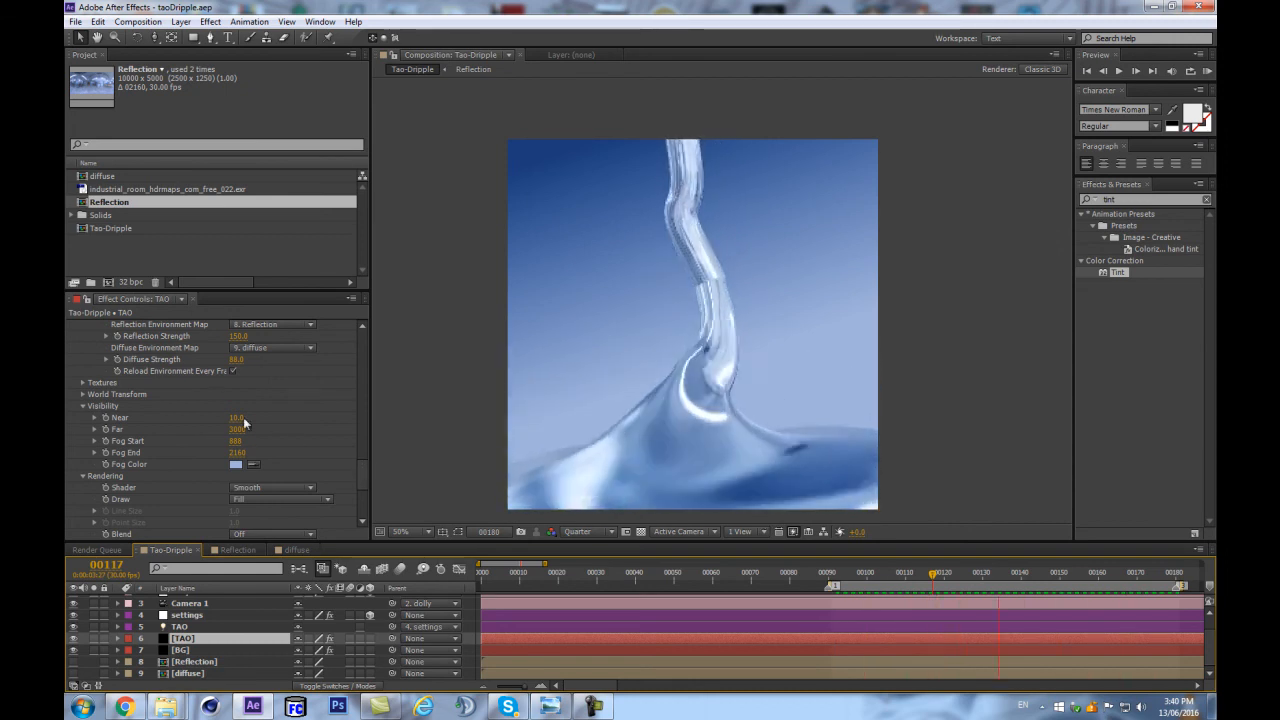
key(space)
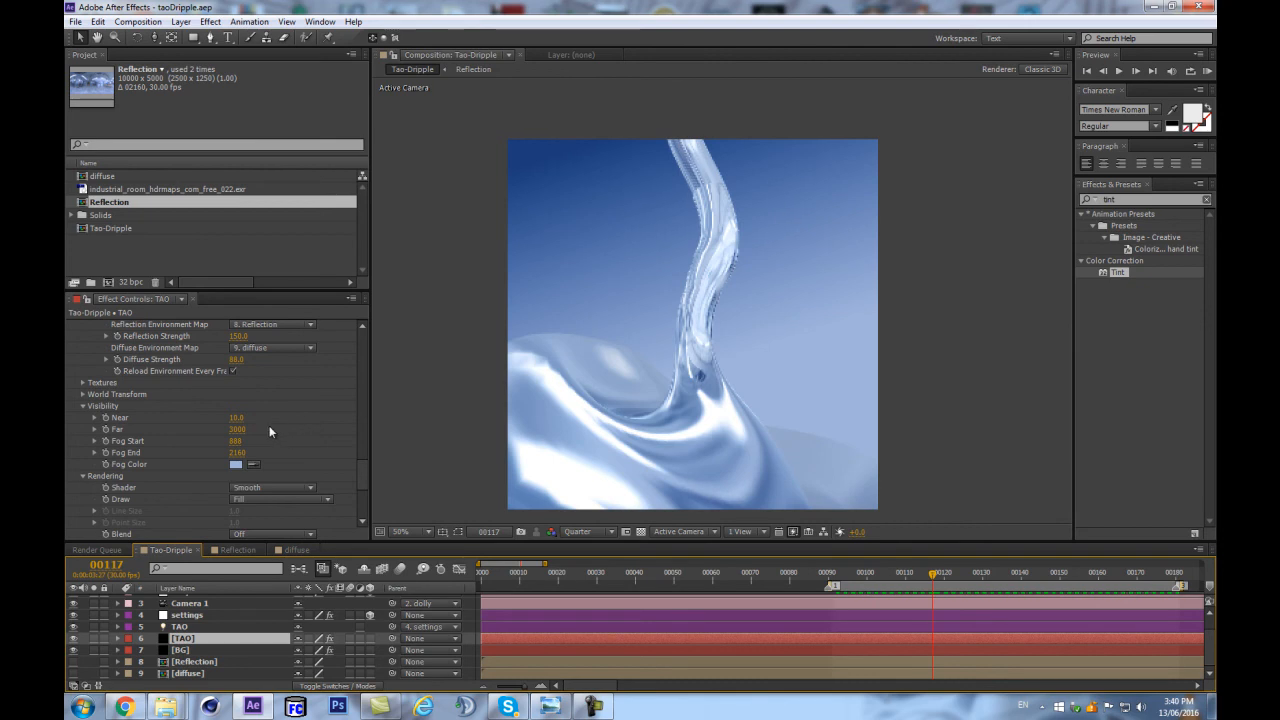
Step: Choose World as the Space of Tao's Fractal Displacement and preview the loop
scroll(174, 414, up, 1)
scroll(175, 426, up, 2)
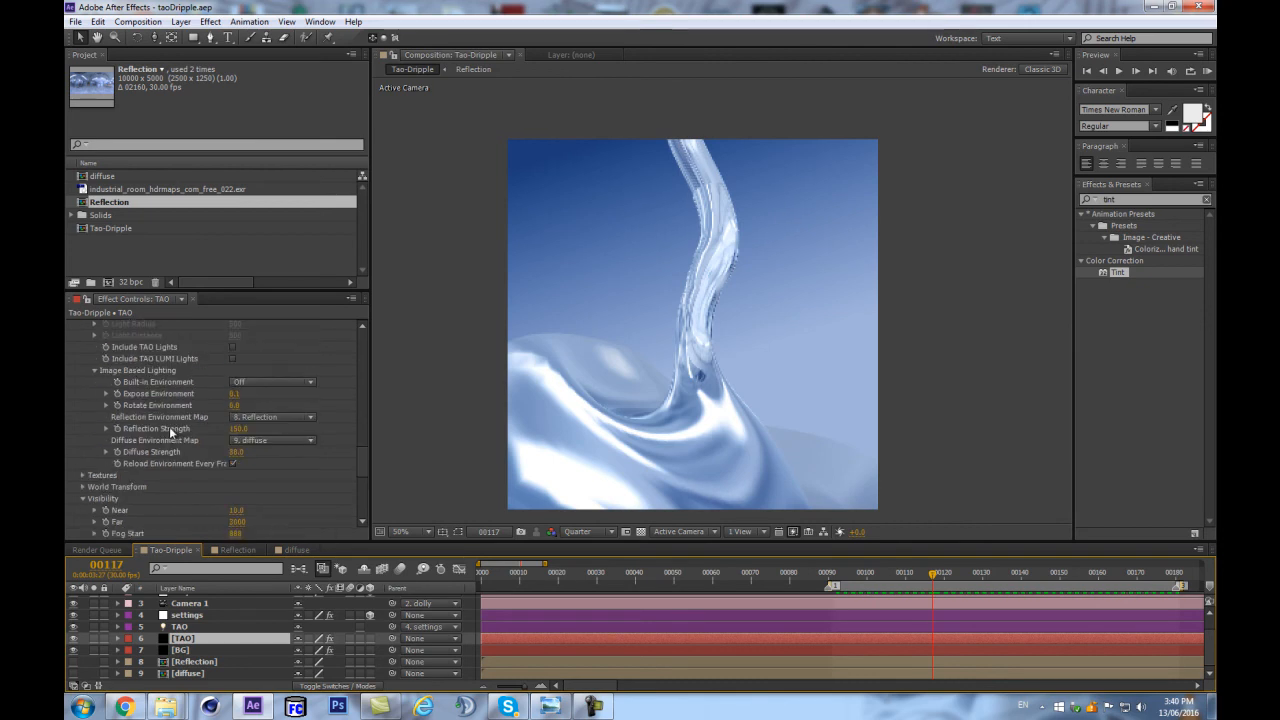
scroll(170, 440, up, 2)
scroll(175, 435, up, 4)
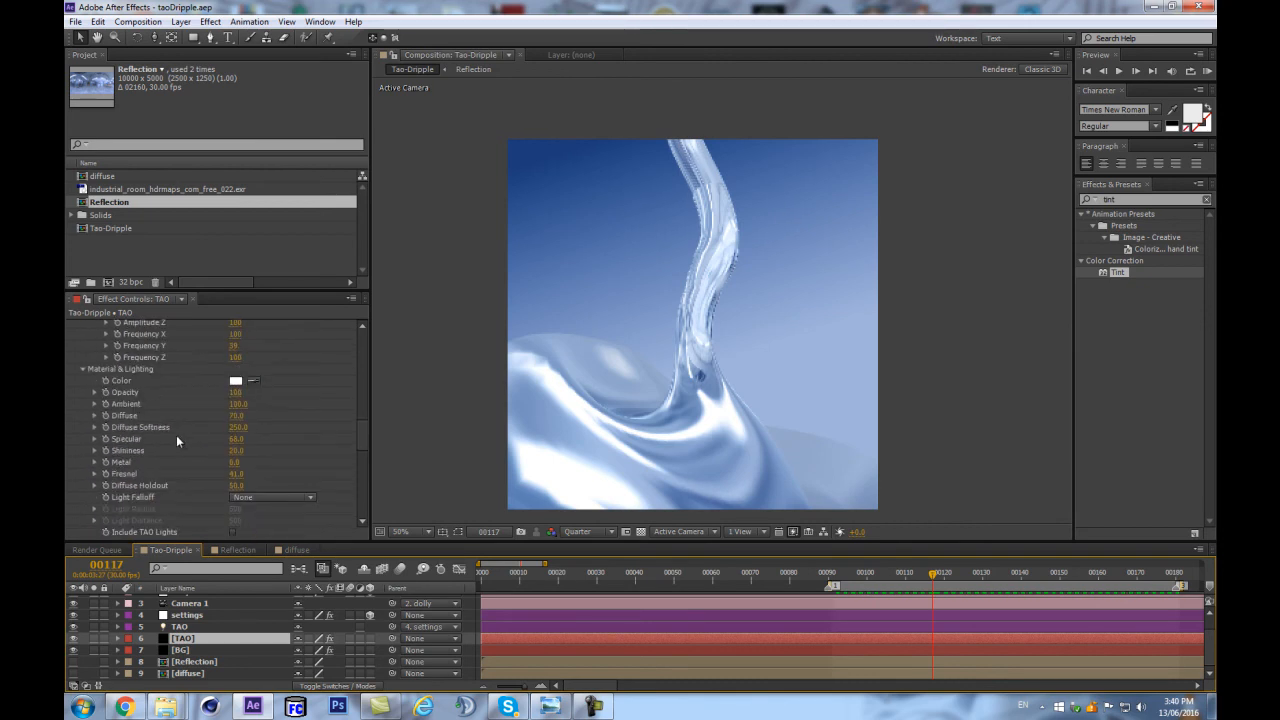
scroll(181, 436, up, 4)
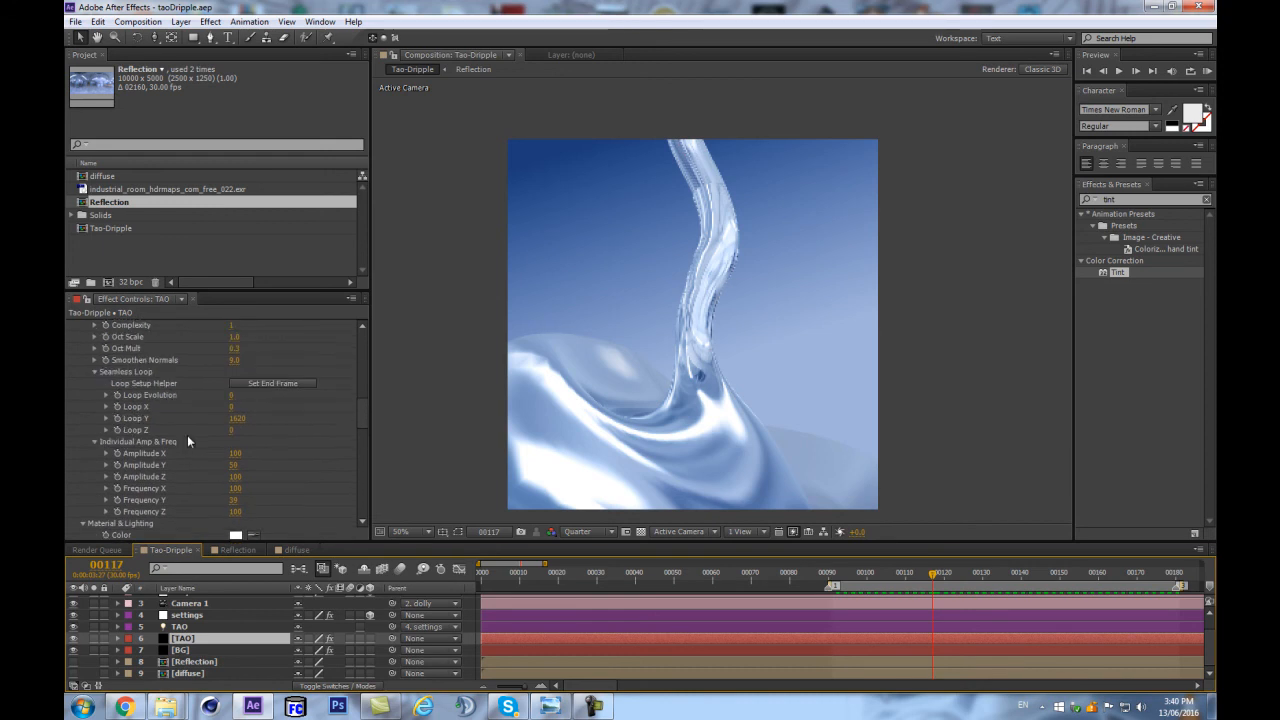
scroll(182, 436, up, 3)
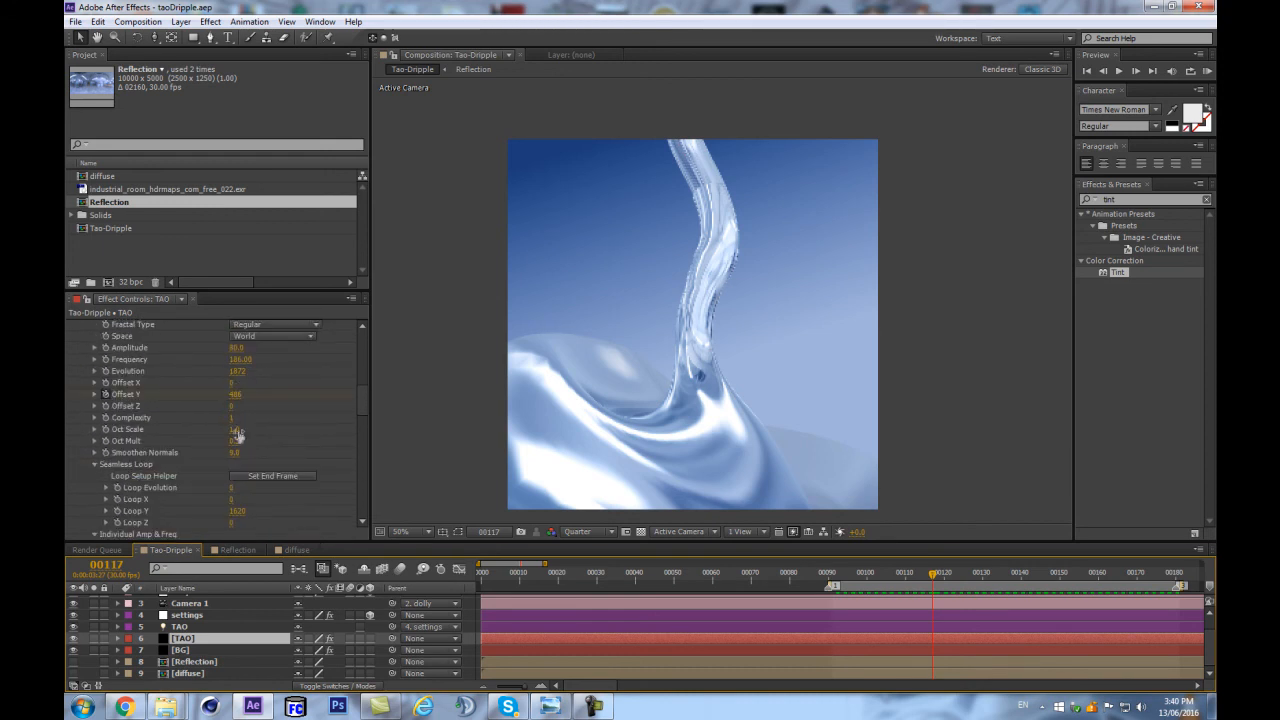
scroll(286, 433, up, 3)
click(286, 429)
click(293, 458)
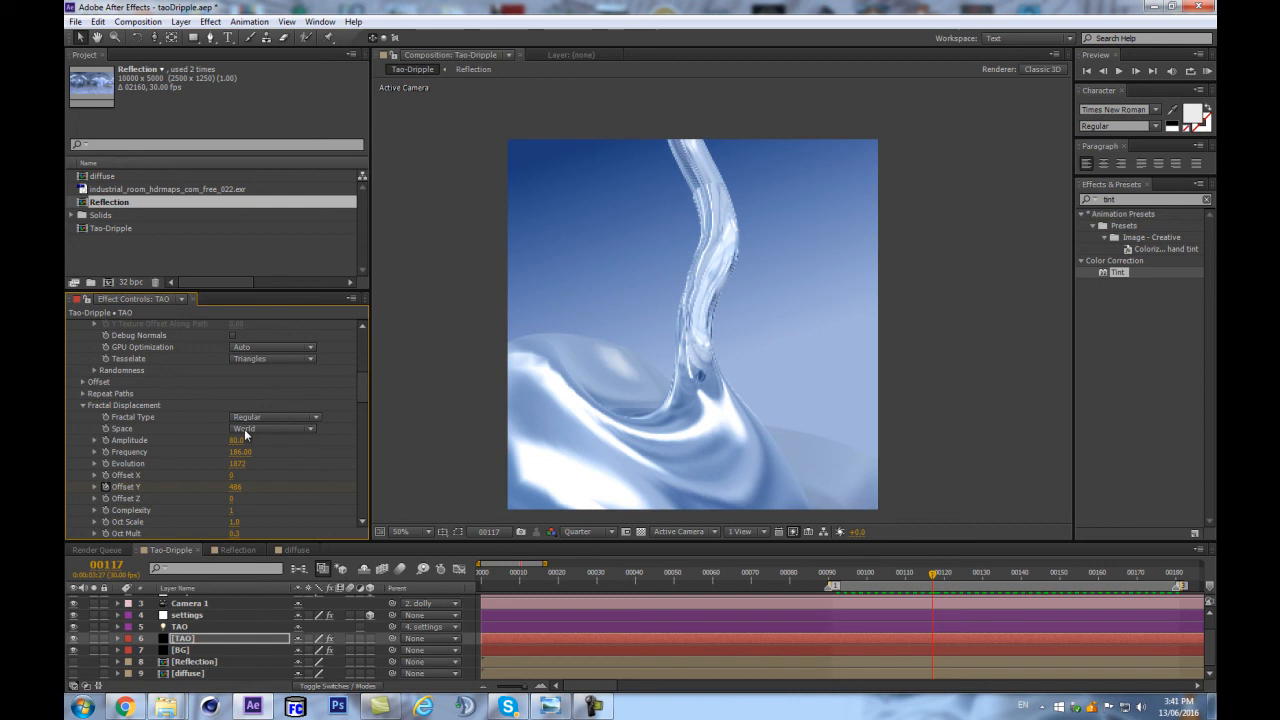
click(186, 639)
key(KP_0)
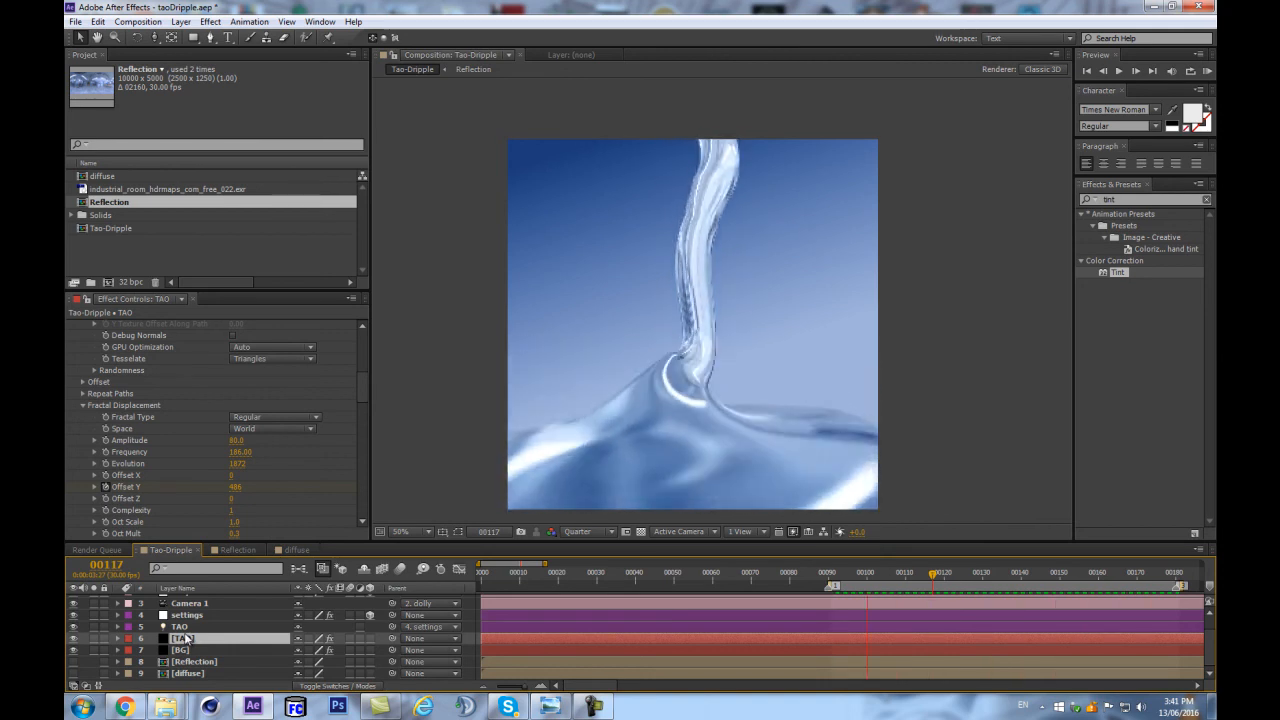
key(space)
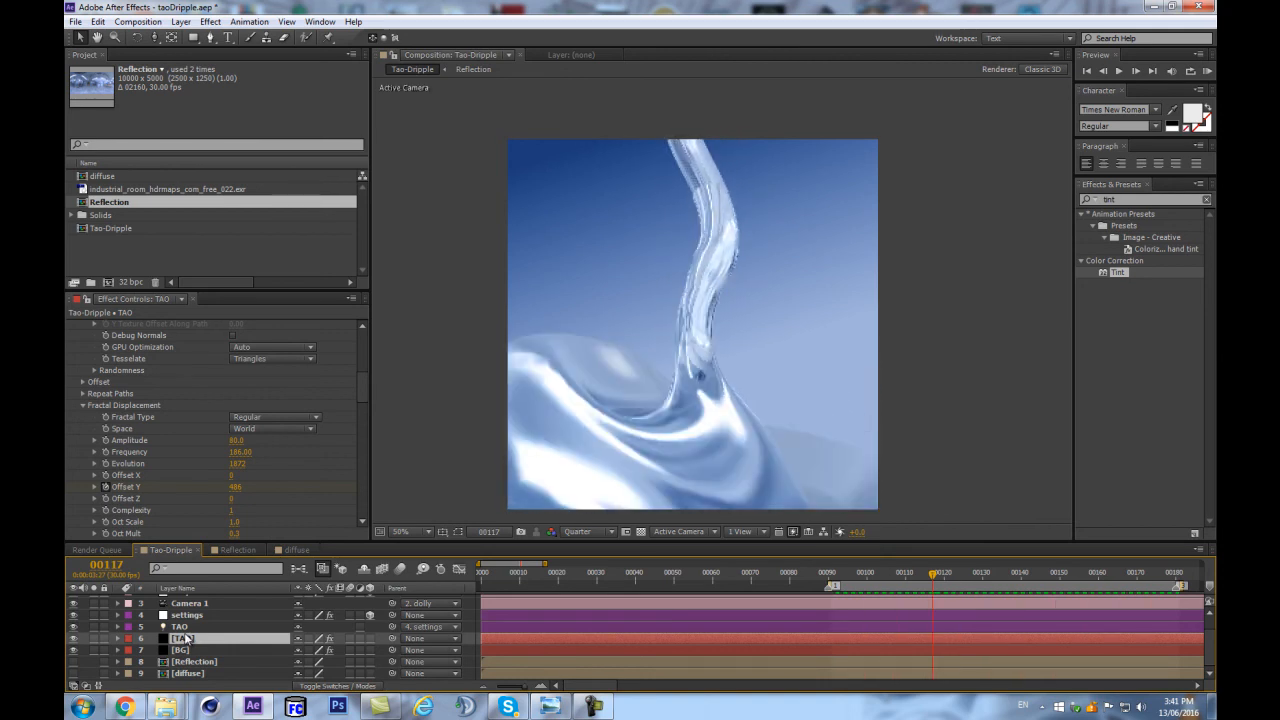
Step: In the BG layer's Ramp, set Start Color to muted grey-blue 7787A7 and Start of Ramp to 356, -98, and save the project
scroll(184, 628, up, 2)
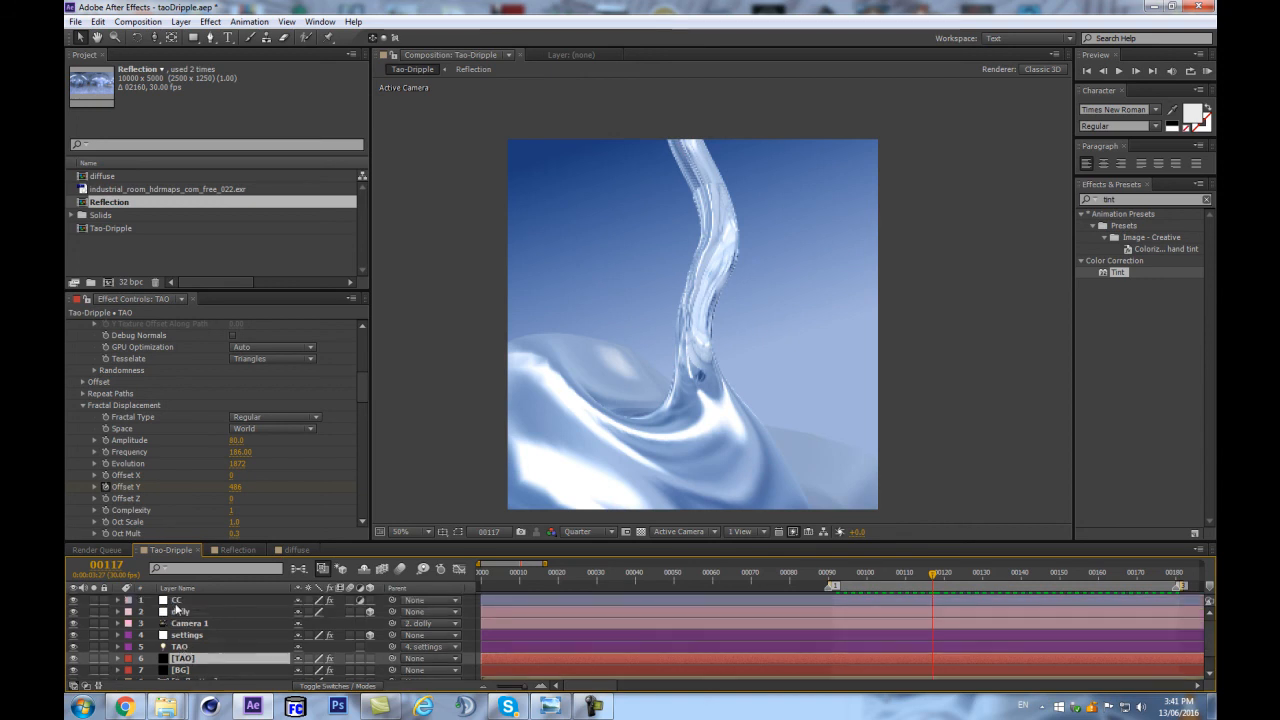
drag(366, 393, 368, 505)
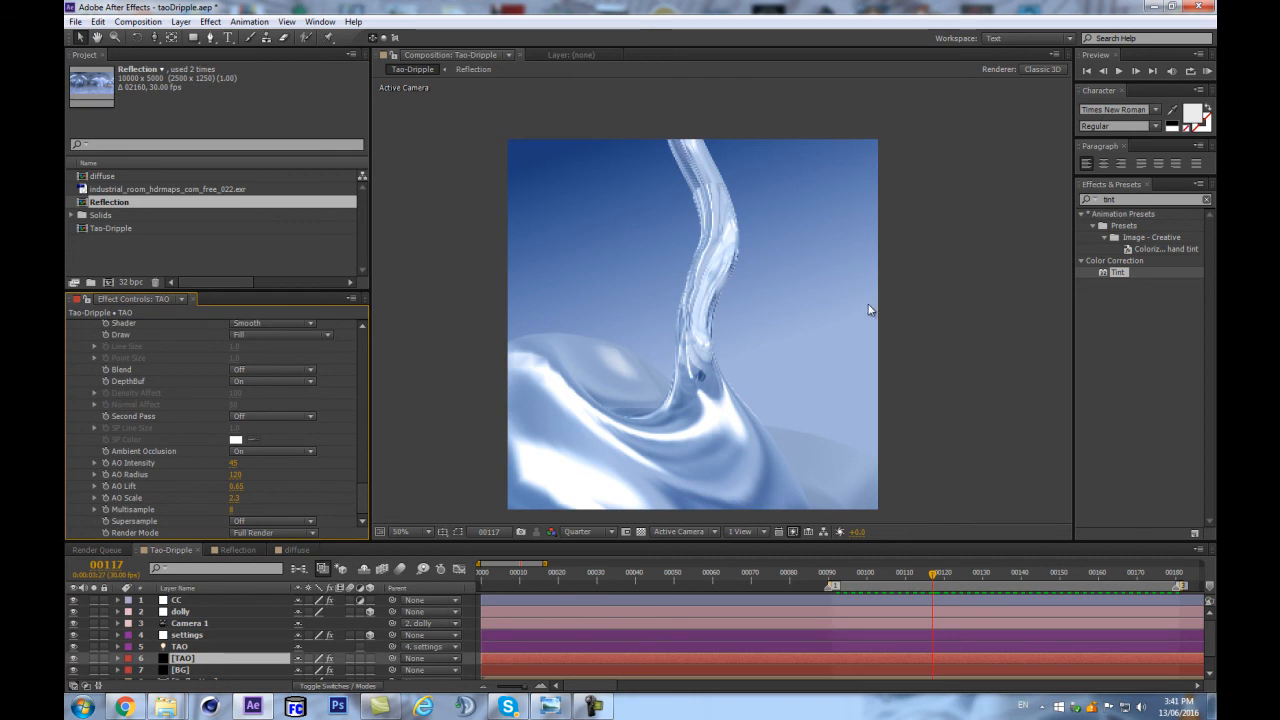
key(comma)
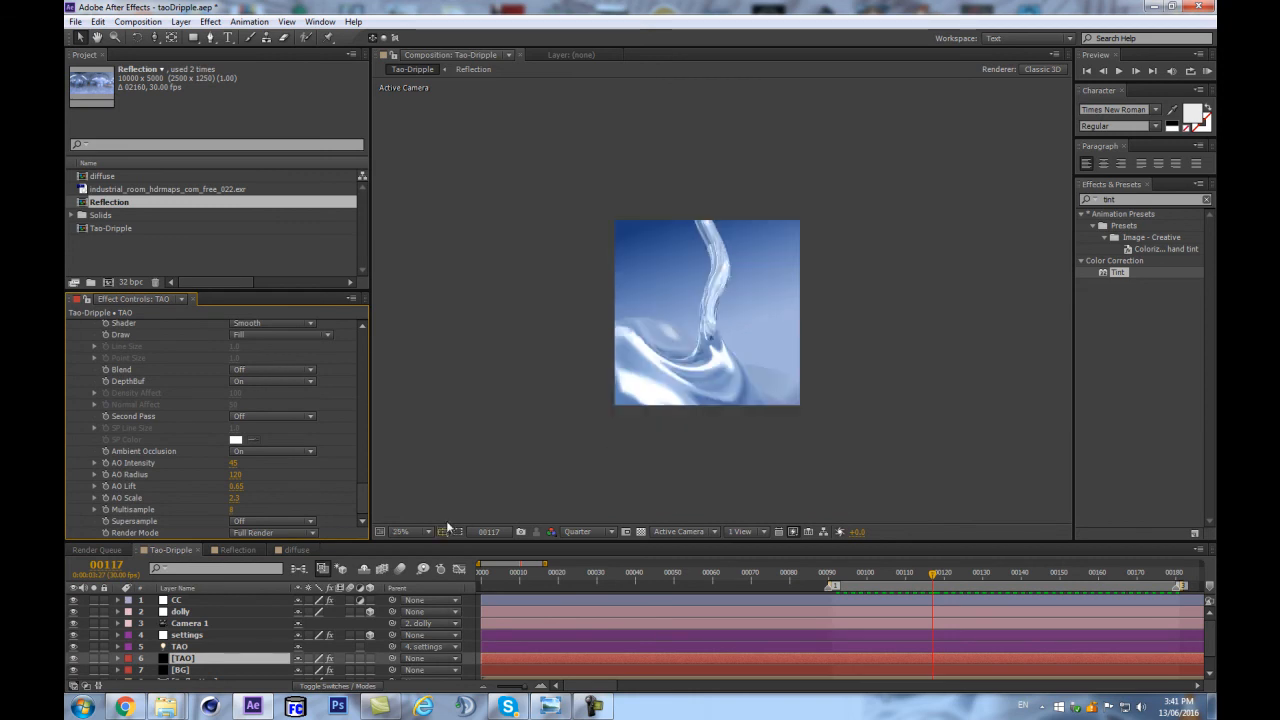
scroll(212, 671, down, 2)
click(190, 650)
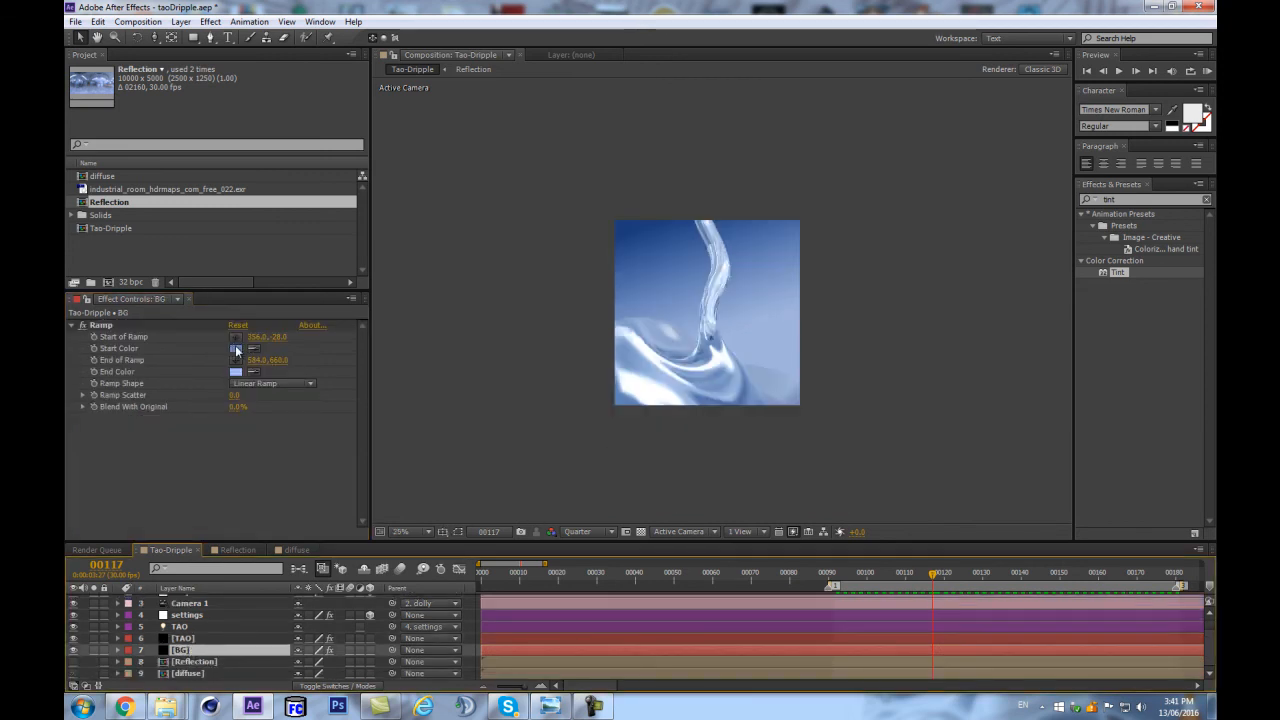
click(236, 350)
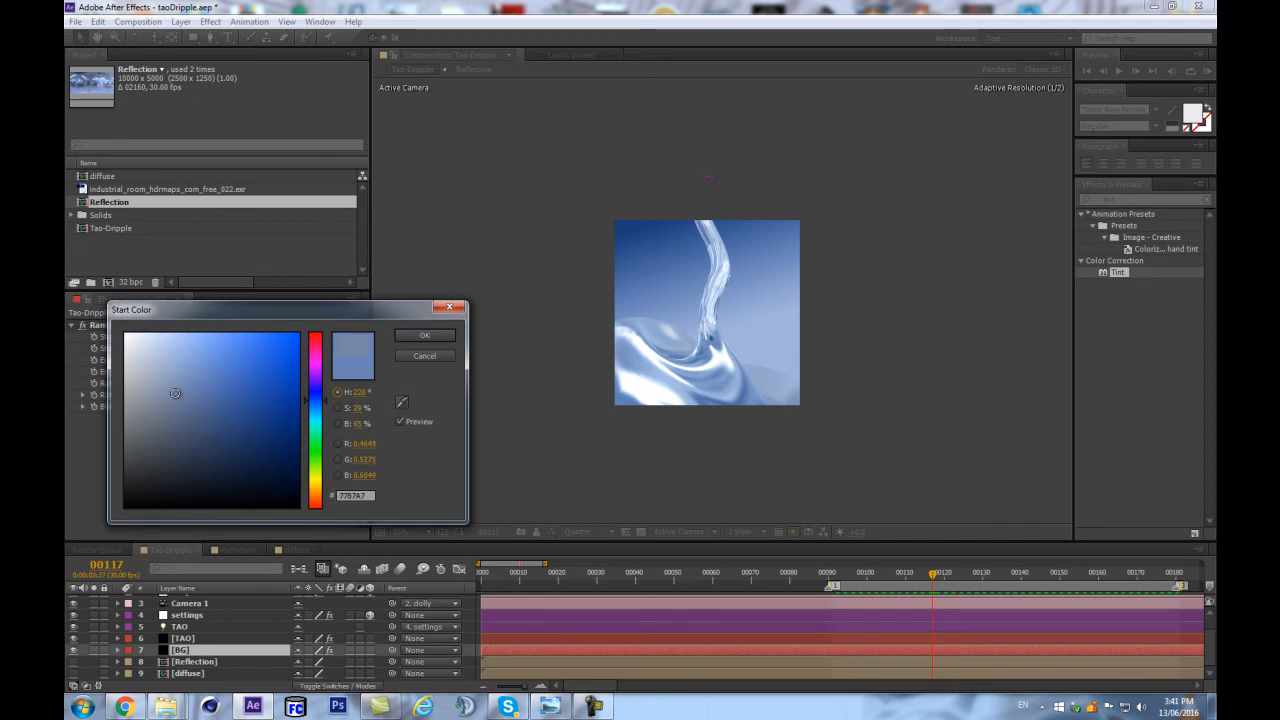
click(425, 336)
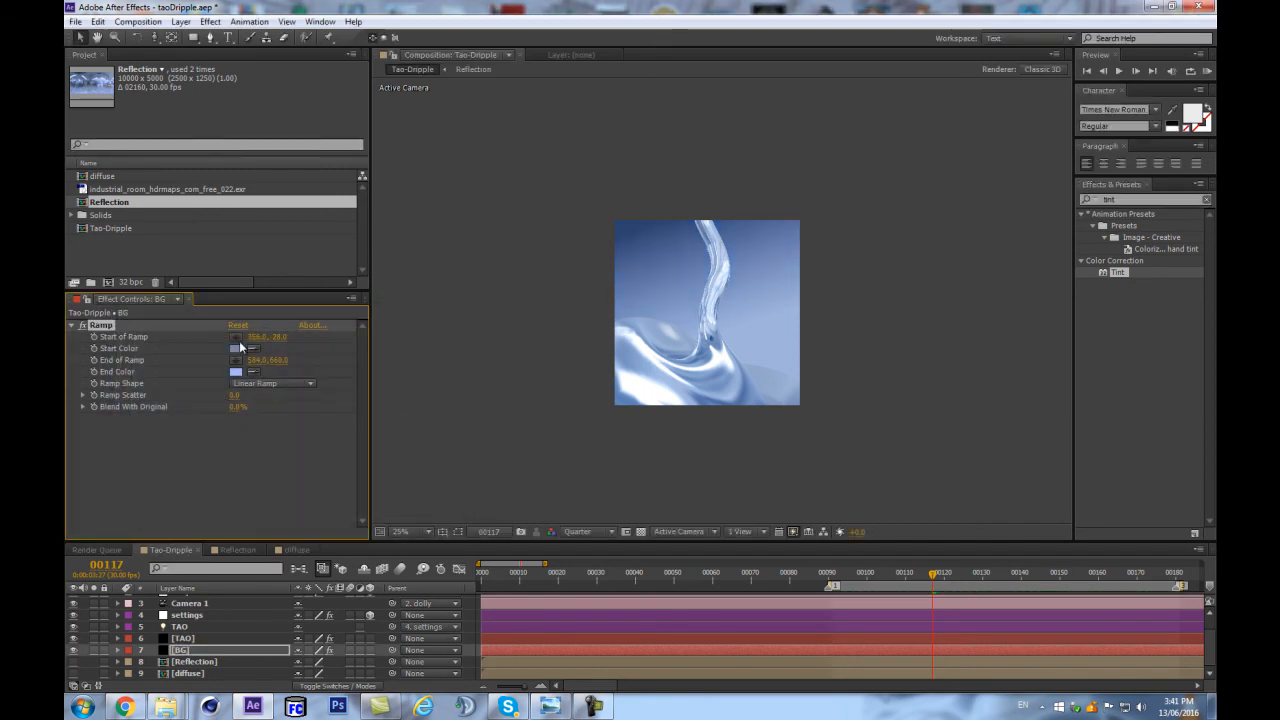
drag(270, 337, 266, 337)
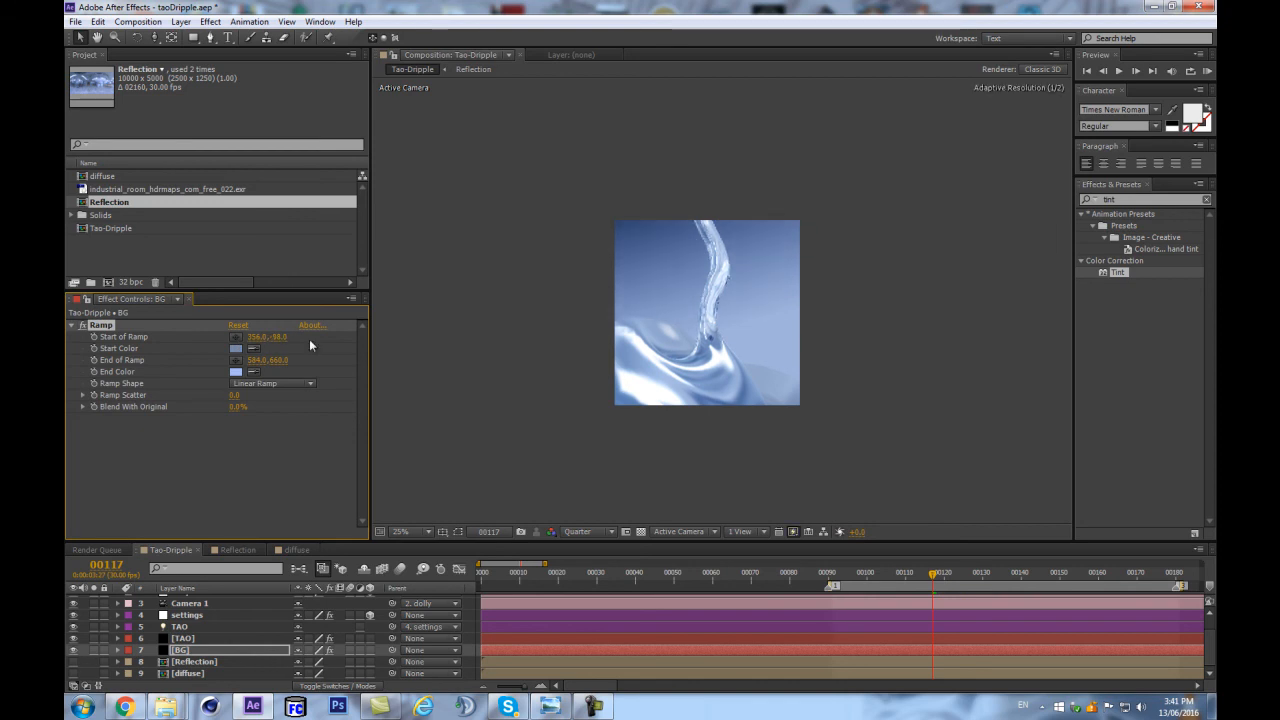
key(ctrl+s)
Step: With no layer selected, draw a four-point beam shape using the Pen tool, widening from beyond the frame's upper-right corner toward the base of the stream
click(388, 607)
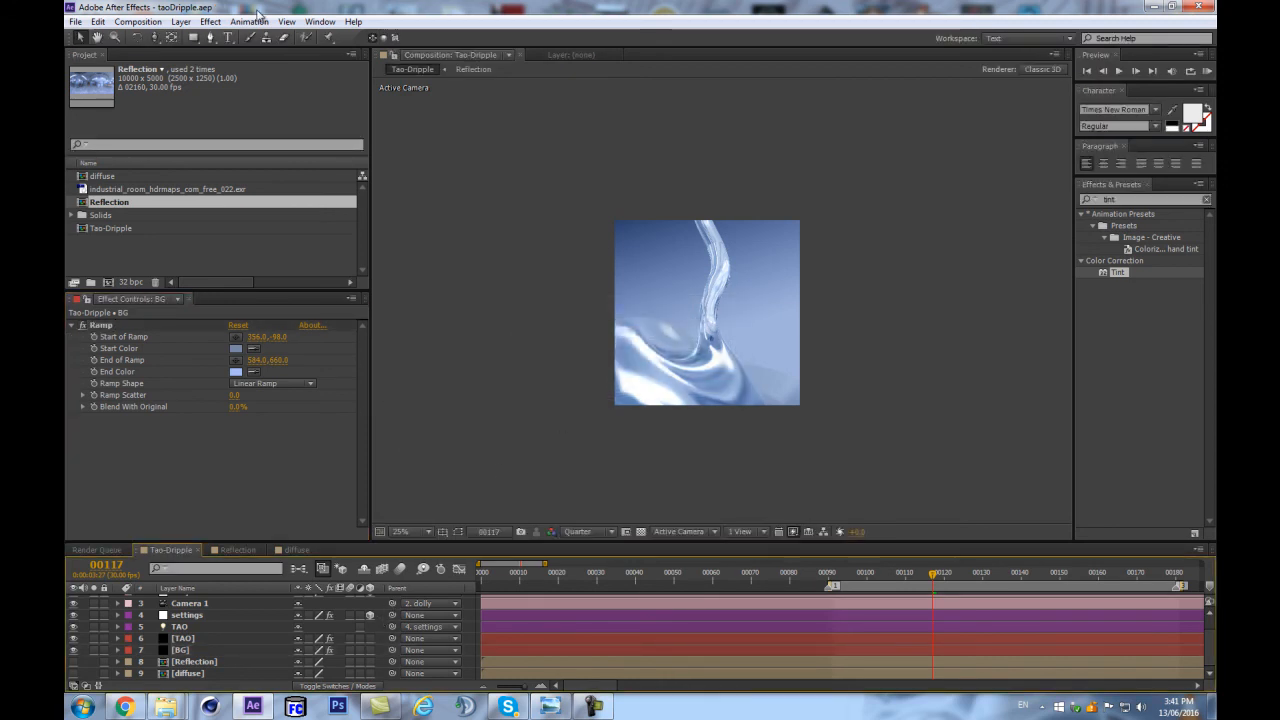
click(211, 37)
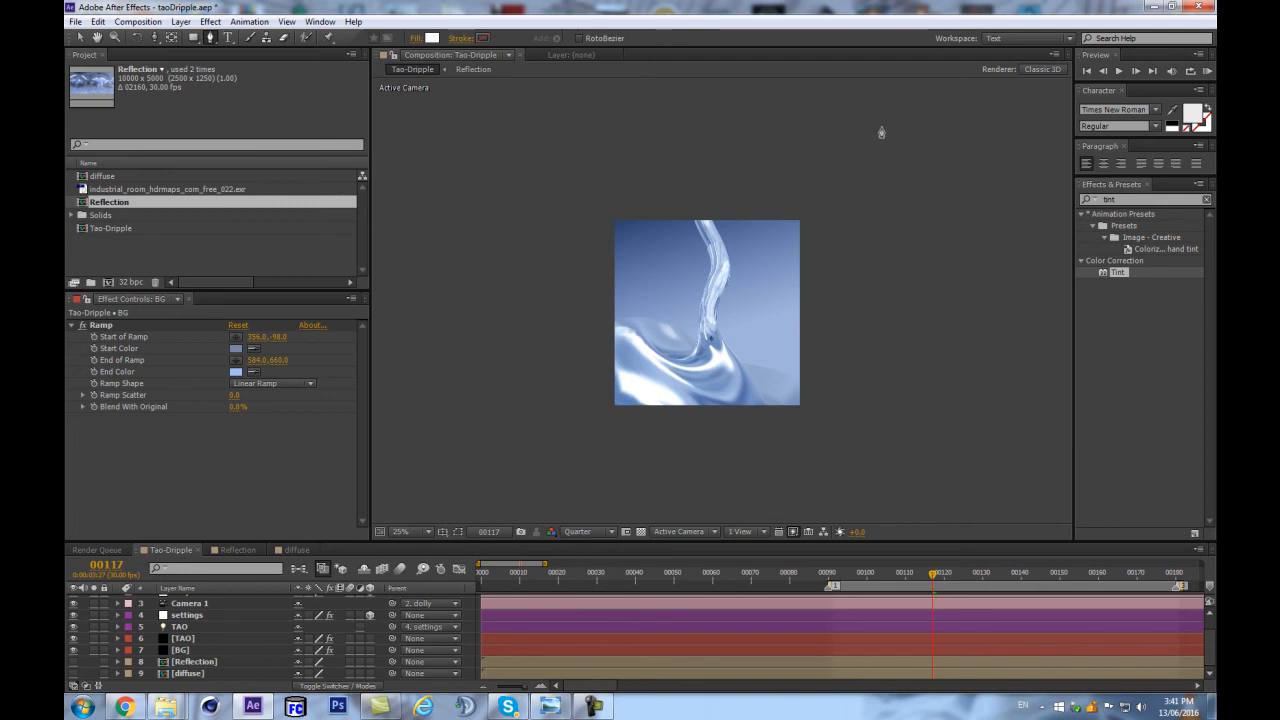
click(645, 365)
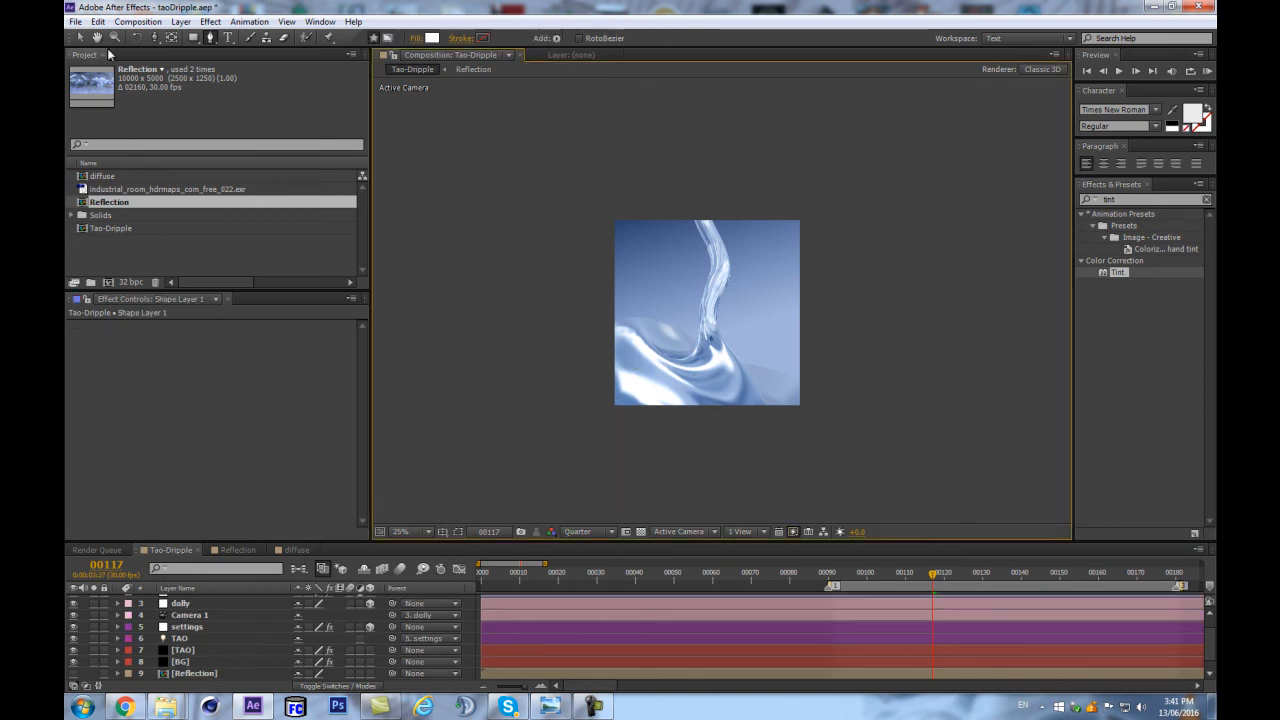
click(882, 126)
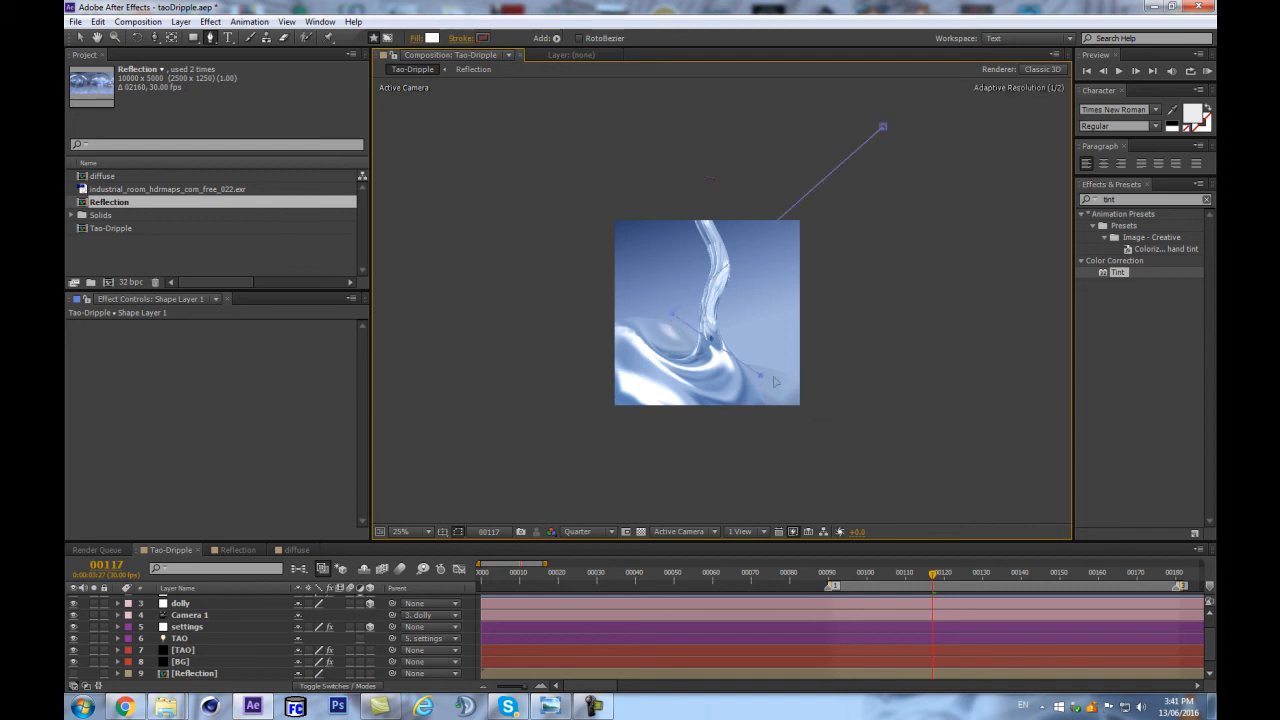
click(889, 135)
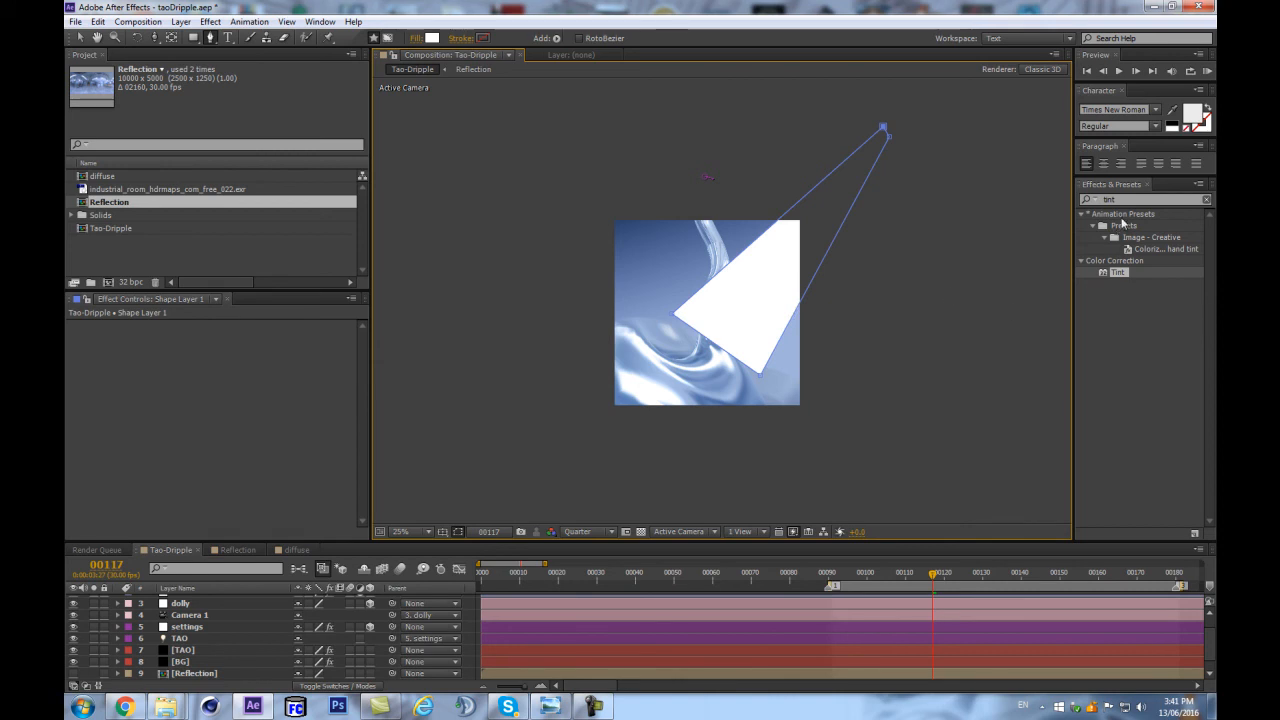
Step: Change the beam shape's fill color from white to pale yellow
click(432, 38)
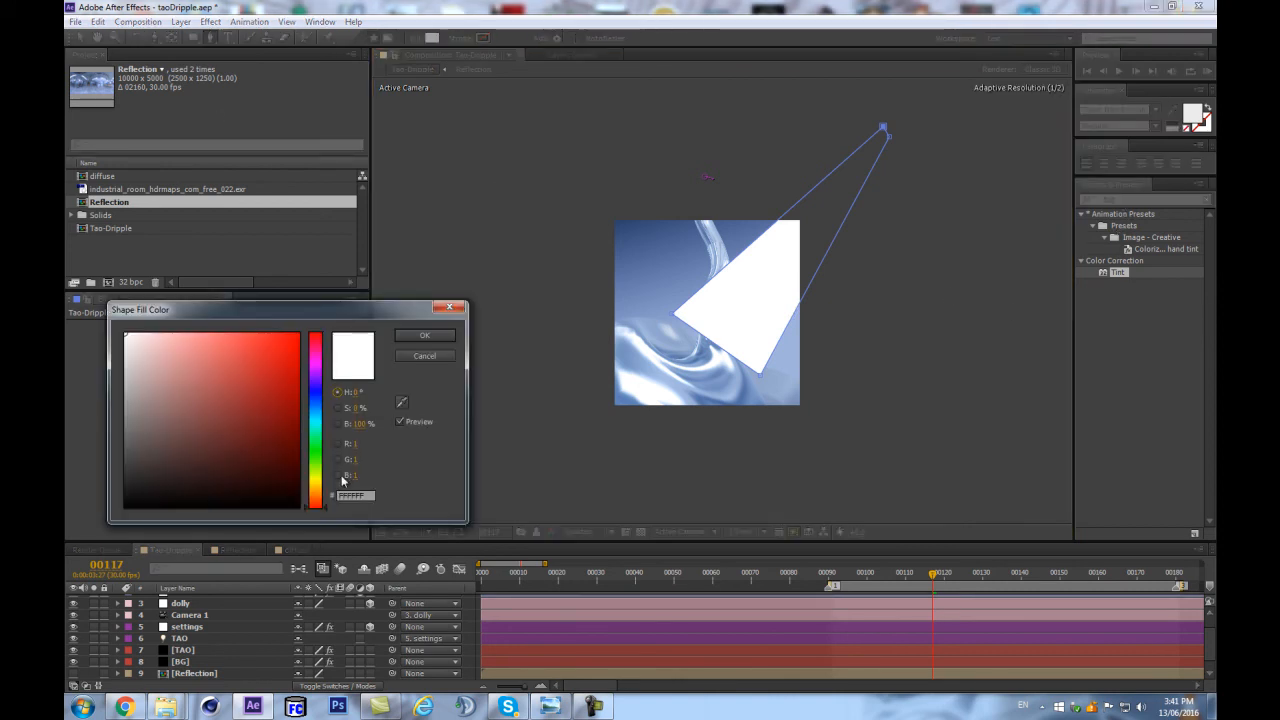
drag(316, 485, 316, 479)
drag(166, 333, 185, 330)
click(424, 335)
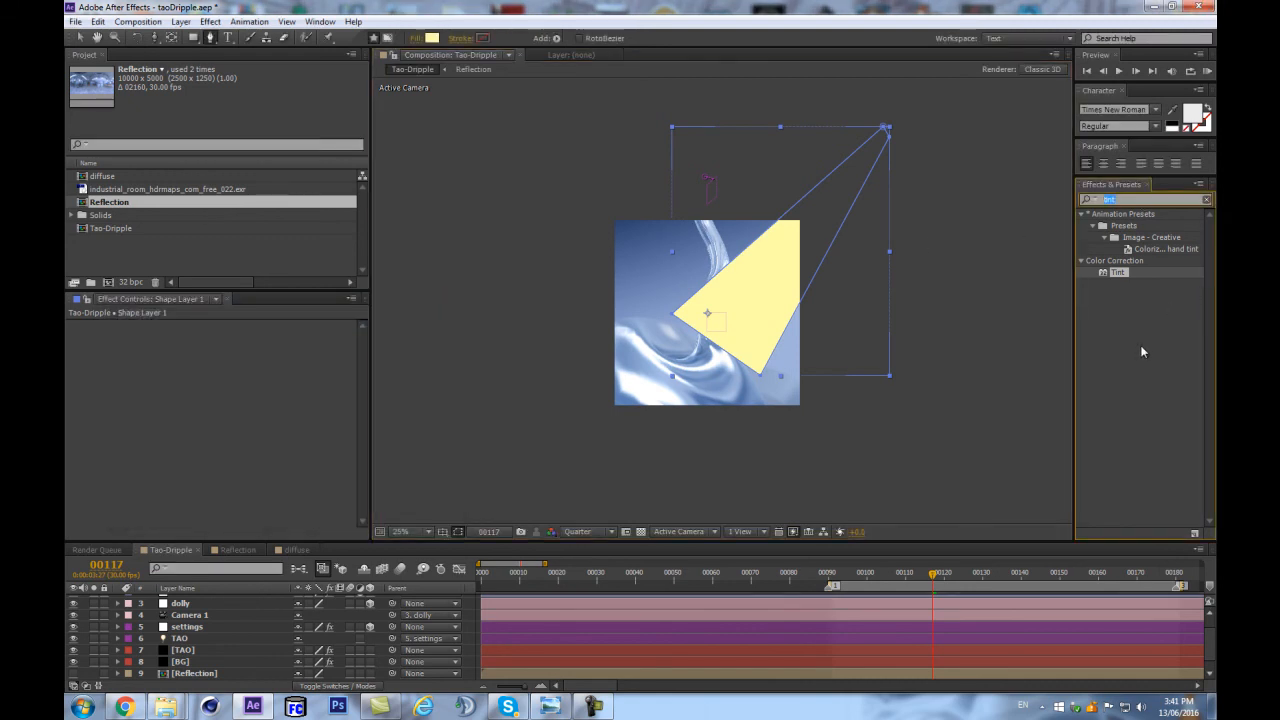
Step: Apply Fast Blur to the beam shape layer and set the layer's blending mode to Screen
text(fast)
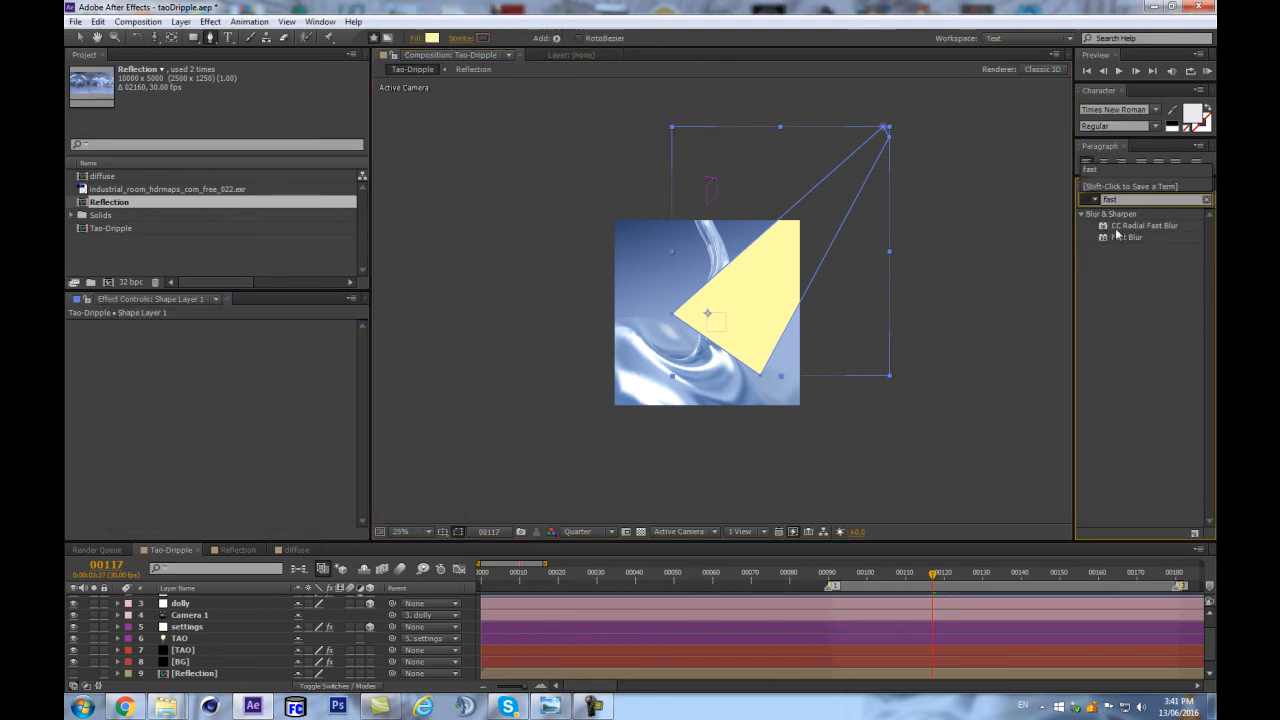
drag(979, 252, 803, 249)
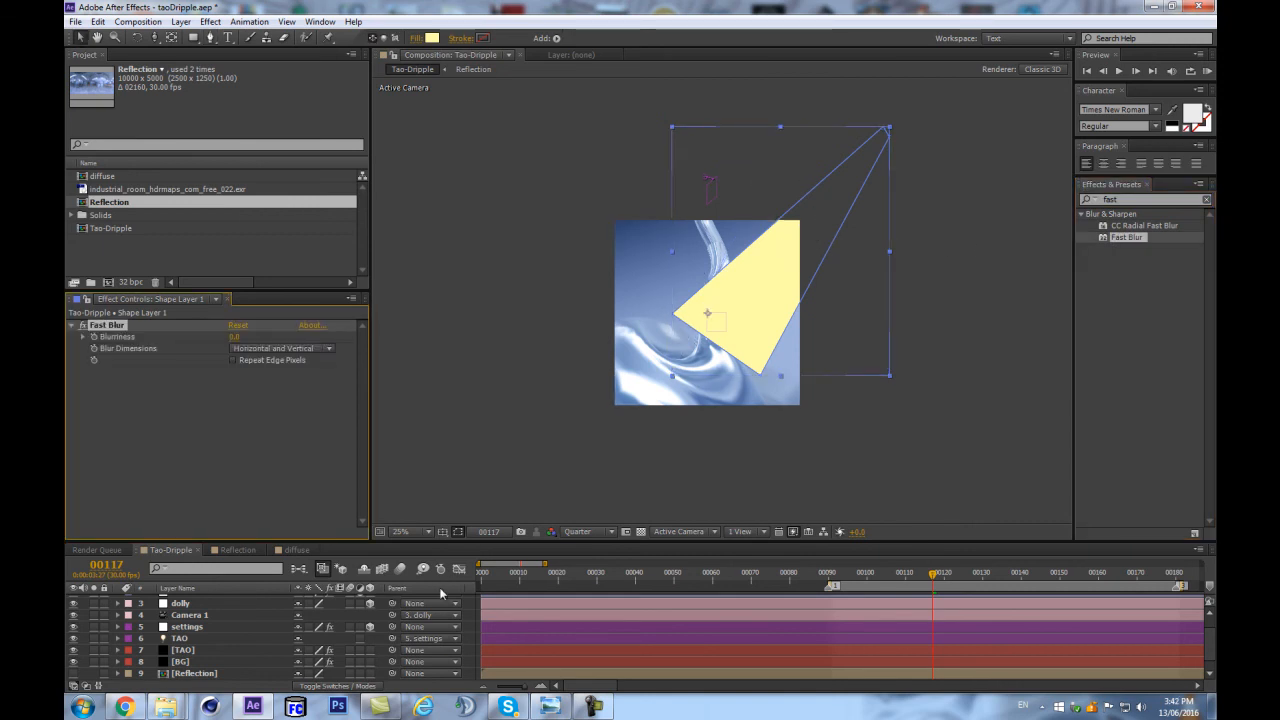
scroll(166, 634, up, 2)
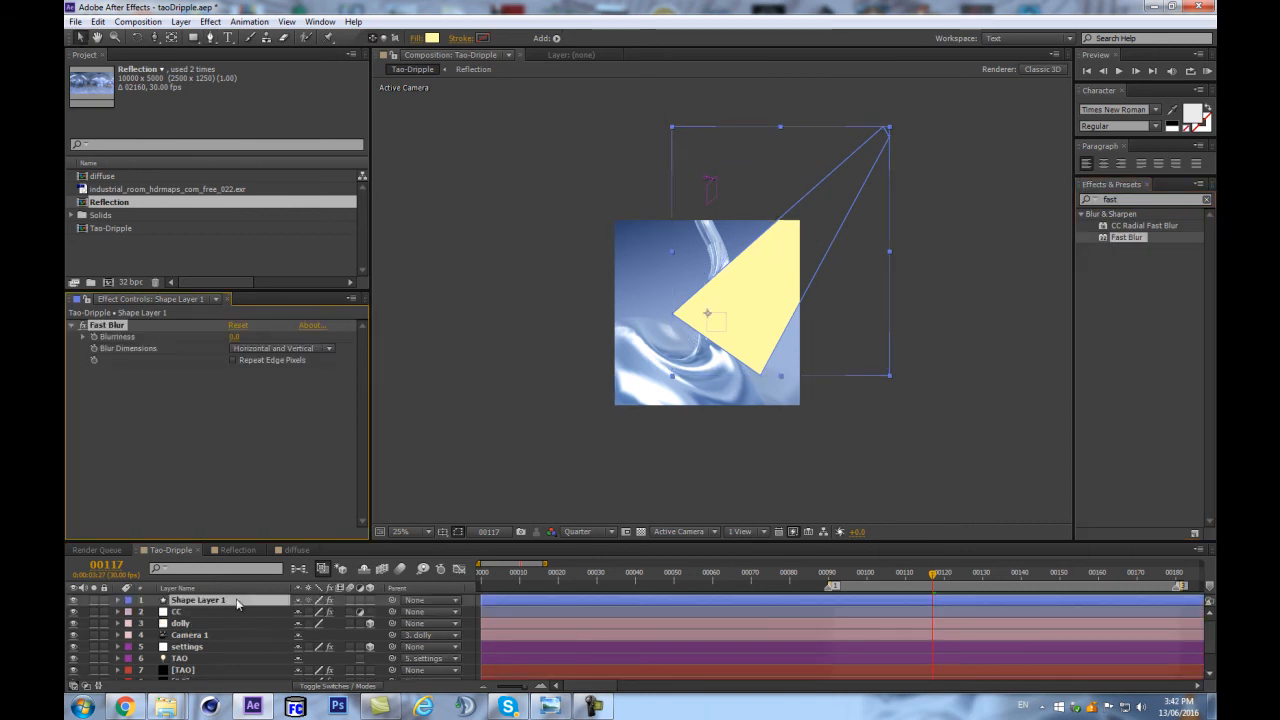
click(236, 598)
key(F4)
click(316, 600)
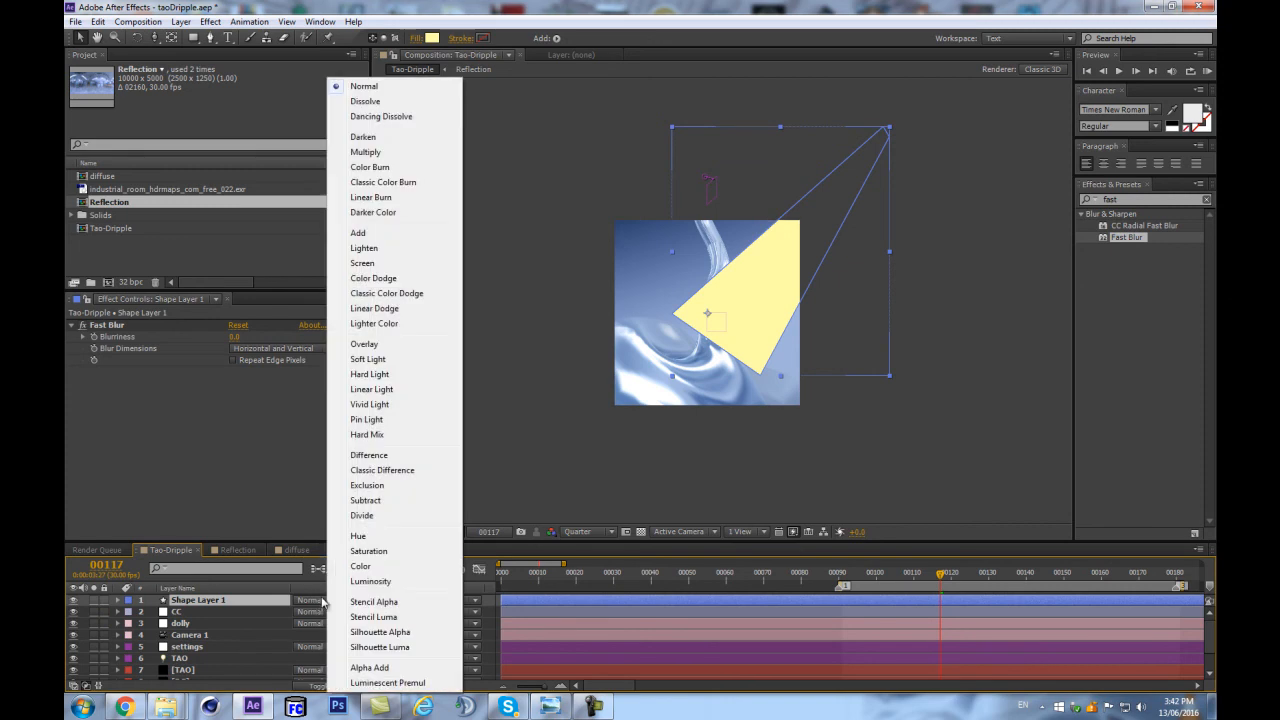
click(372, 263)
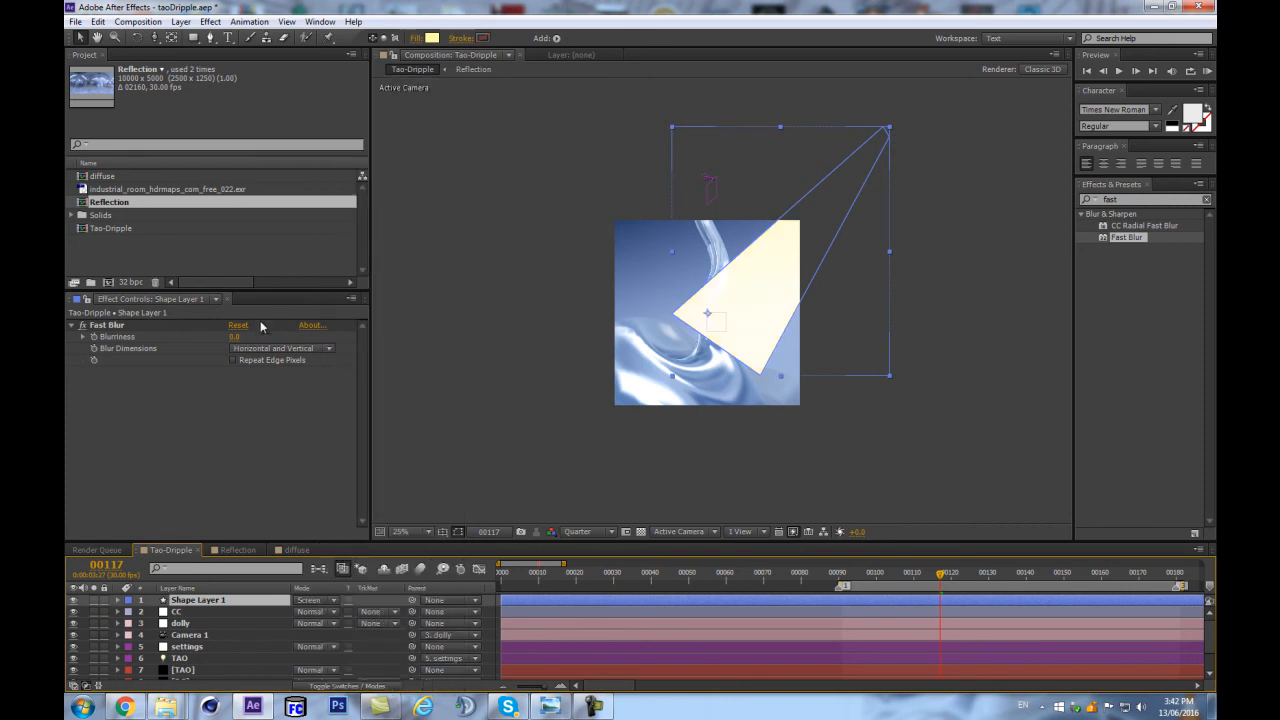
Step: Set the beam's Fast Blur Blurriness to 517 and deepen its fill to a saturated yellow
drag(241, 339, 495, 285)
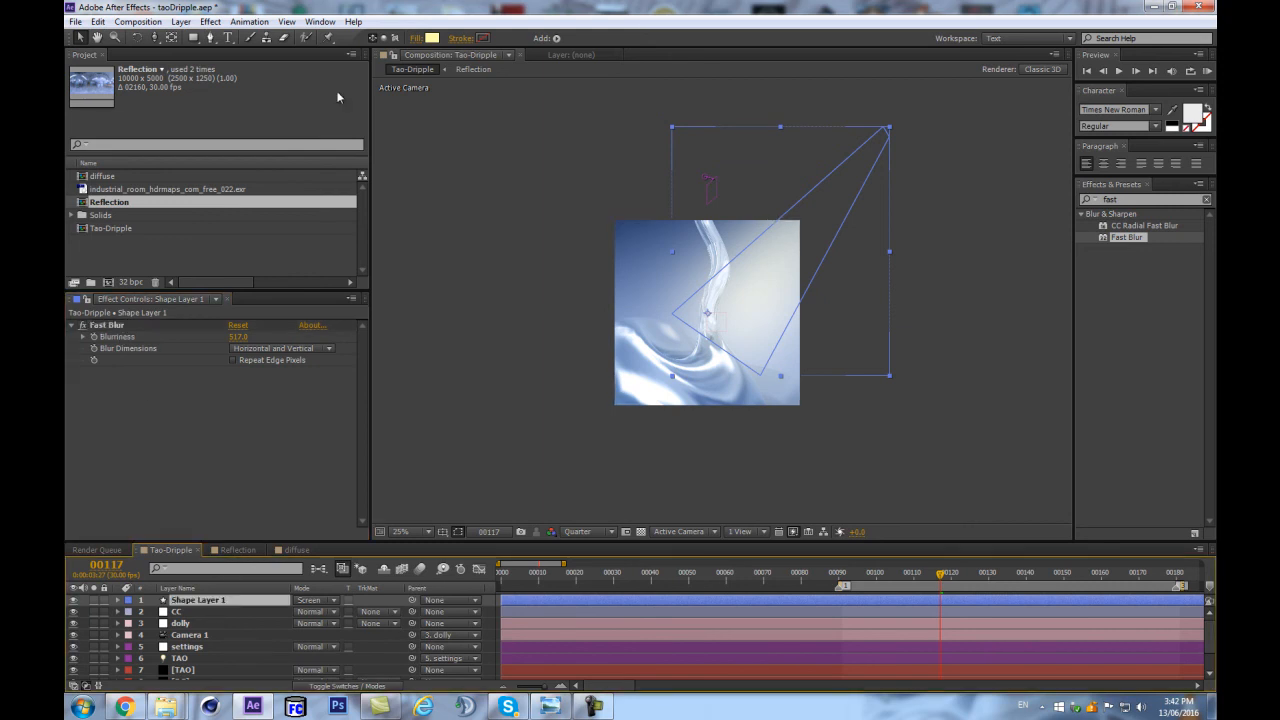
click(432, 38)
mouse_move(208, 345)
mouse_down()
mouse_move(260, 331)
mouse_move(255, 350)
mouse_up()
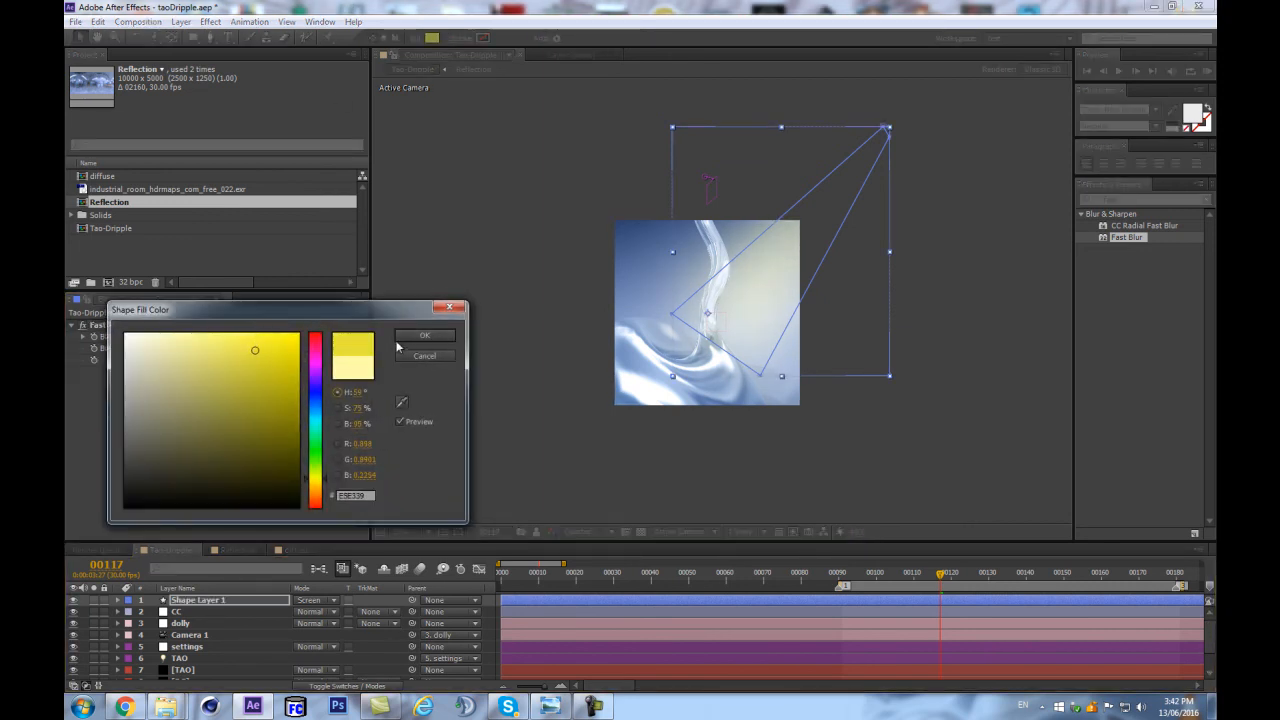
click(408, 337)
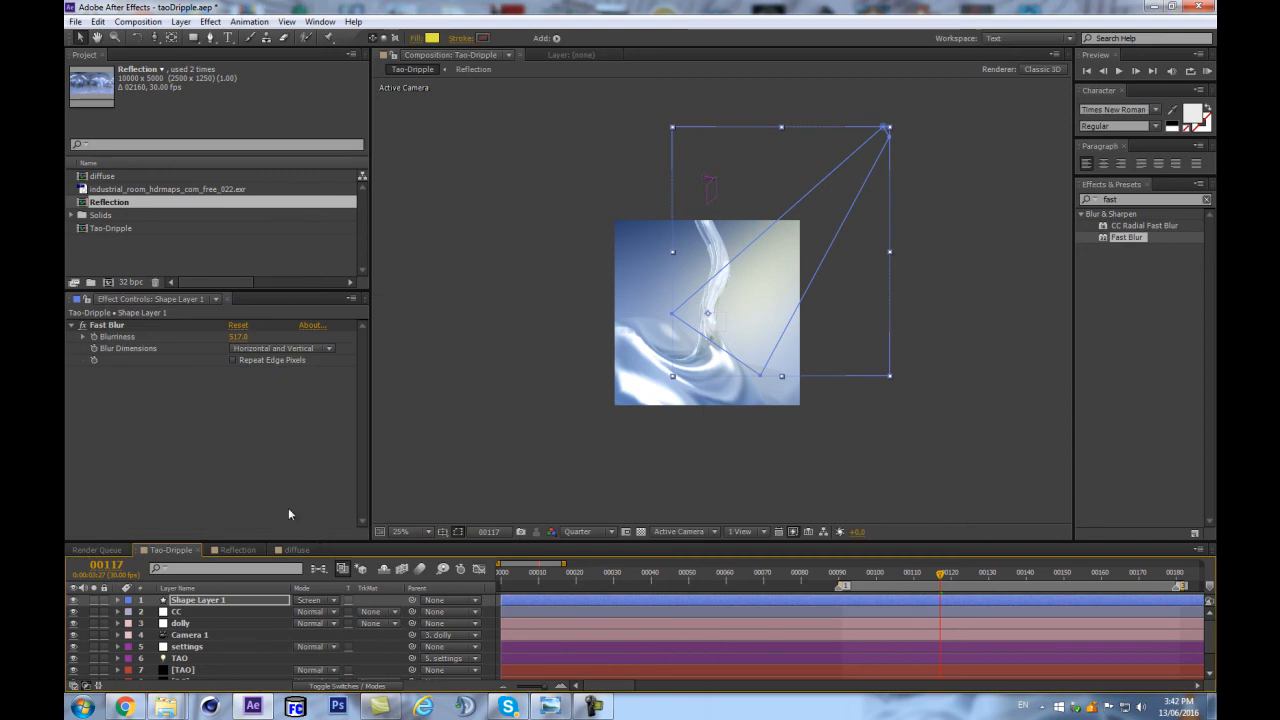
Step: Scale the beam shape layer to 87% and nudge the shape slightly to the left
key(s)
mouse_move(310, 611)
mouse_down()
mouse_move(278, 619)
mouse_move(323, 619)
mouse_up()
drag(762, 293, 757, 292)
scroll(722, 316, up, 3)
scroll(536, 333, down, 2)
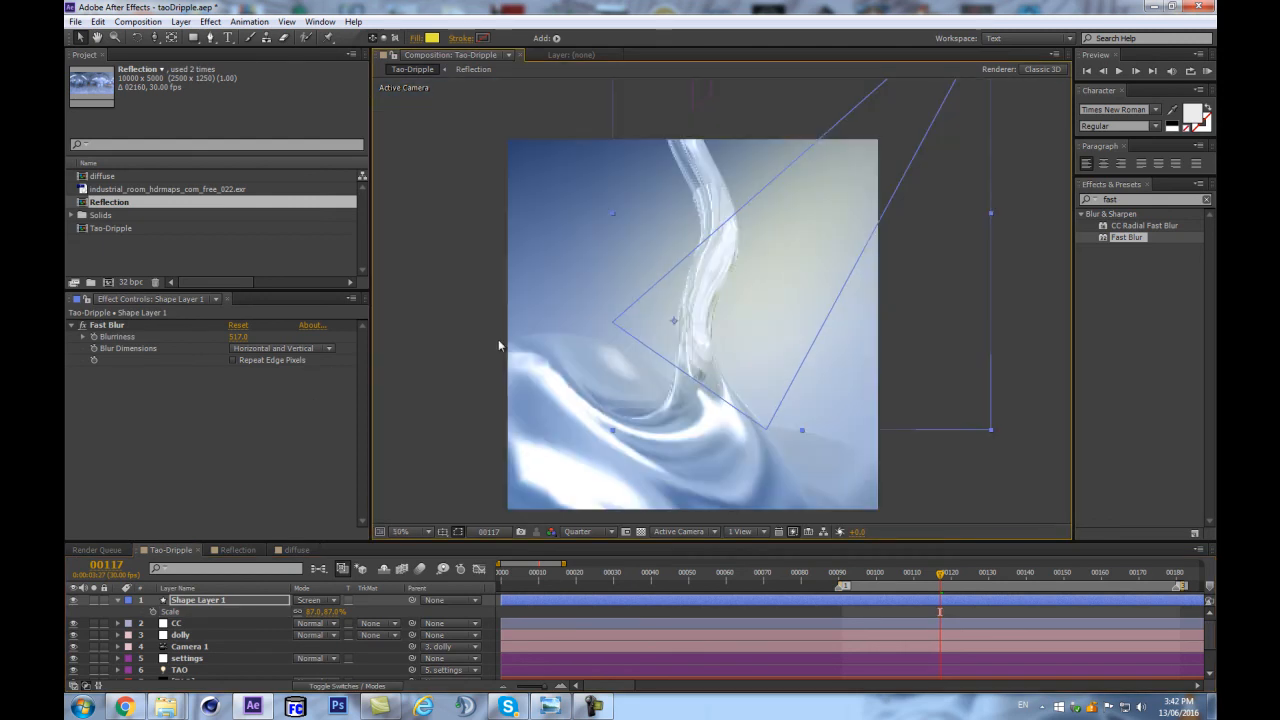
Step: Reduce the beam's Fast Blur Blurriness and change its fill color to orange (FFAE00)
drag(246, 337, 118, 346)
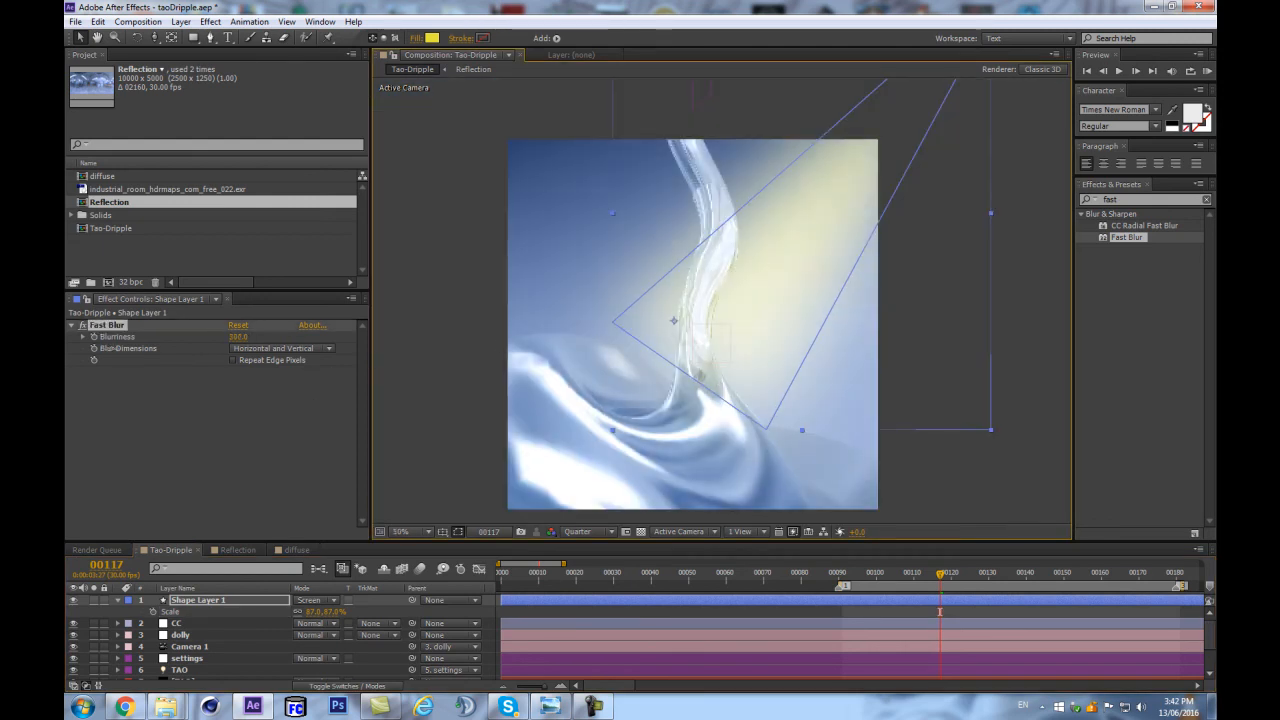
click(431, 38)
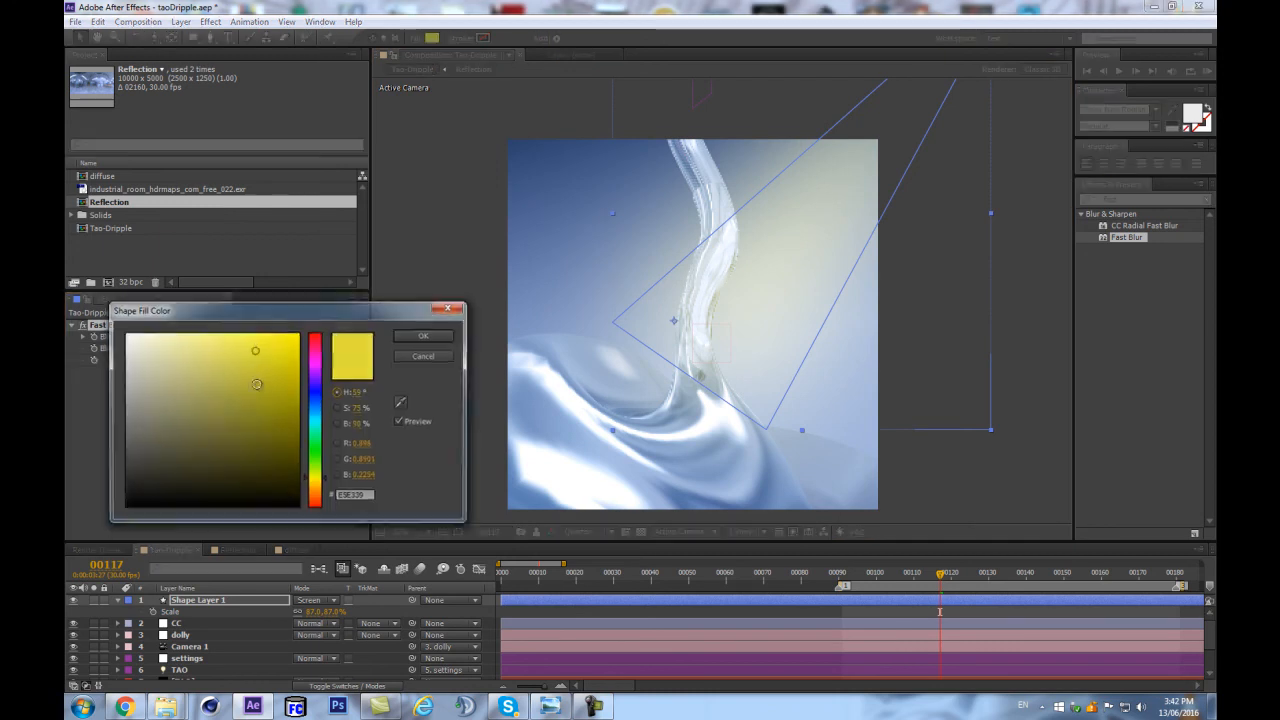
click(317, 495)
drag(317, 495, 319, 493)
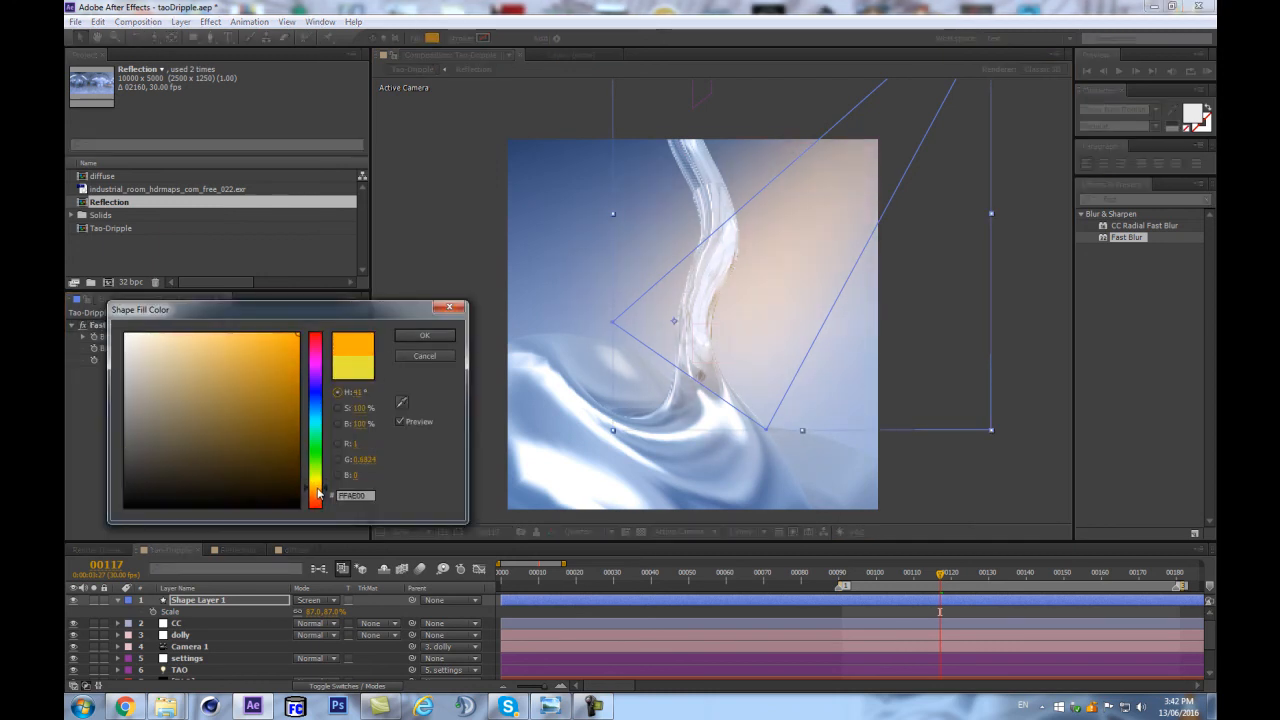
click(424, 335)
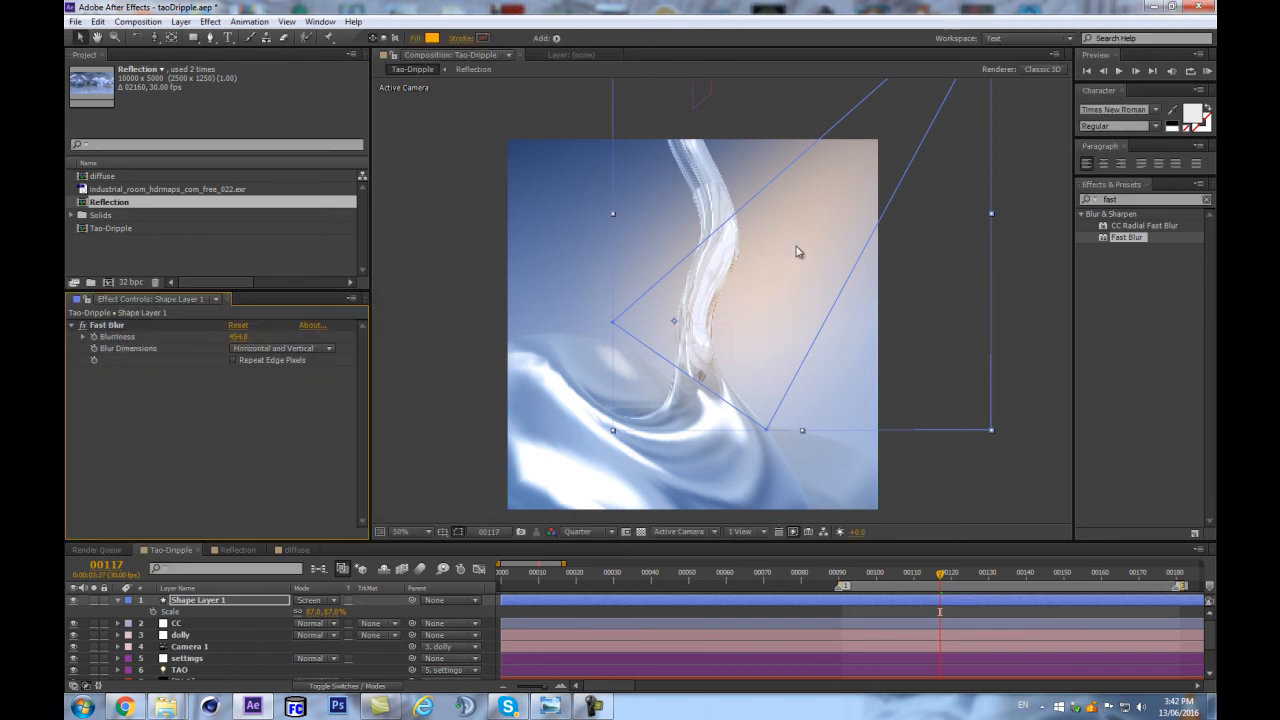
Step: Hide the layer controls, compare the frame with and without the beam, and set its Fast Blur Blurriness to 596
key(ctrl+shift+h)
scroll(815, 240, down, 1)
scroll(815, 240, up, 1)
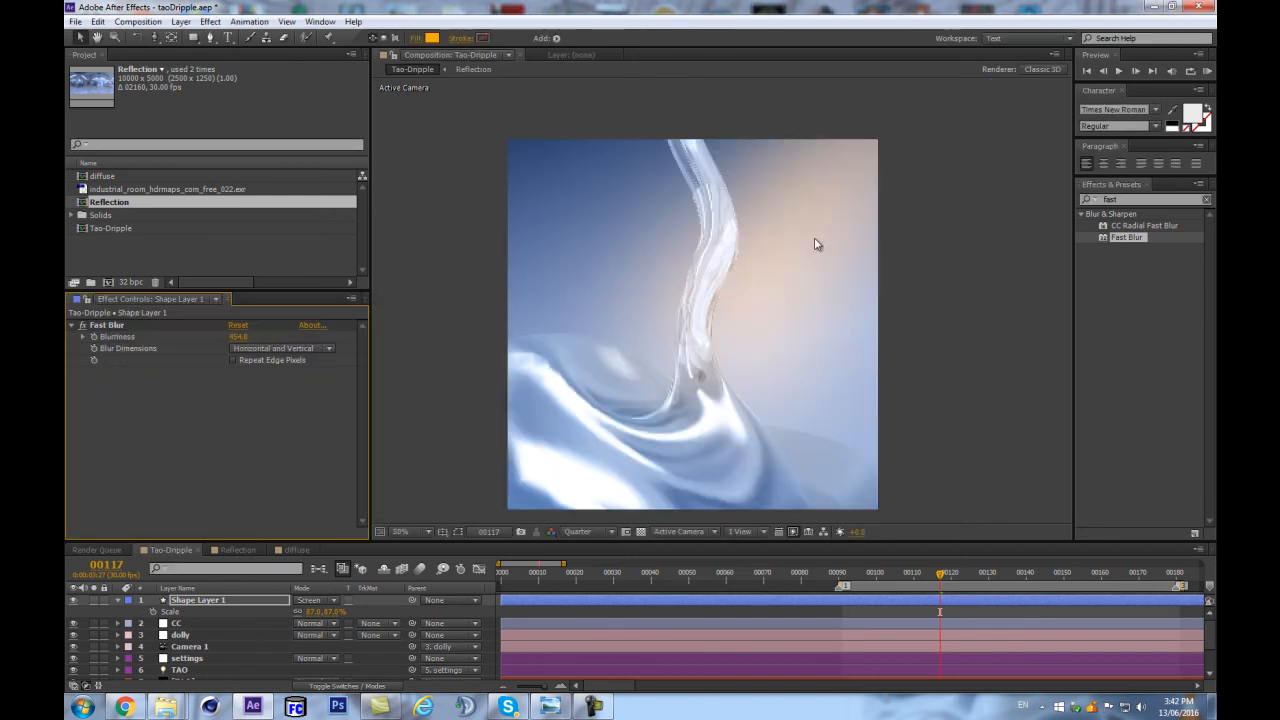
drag(240, 337, 312, 320)
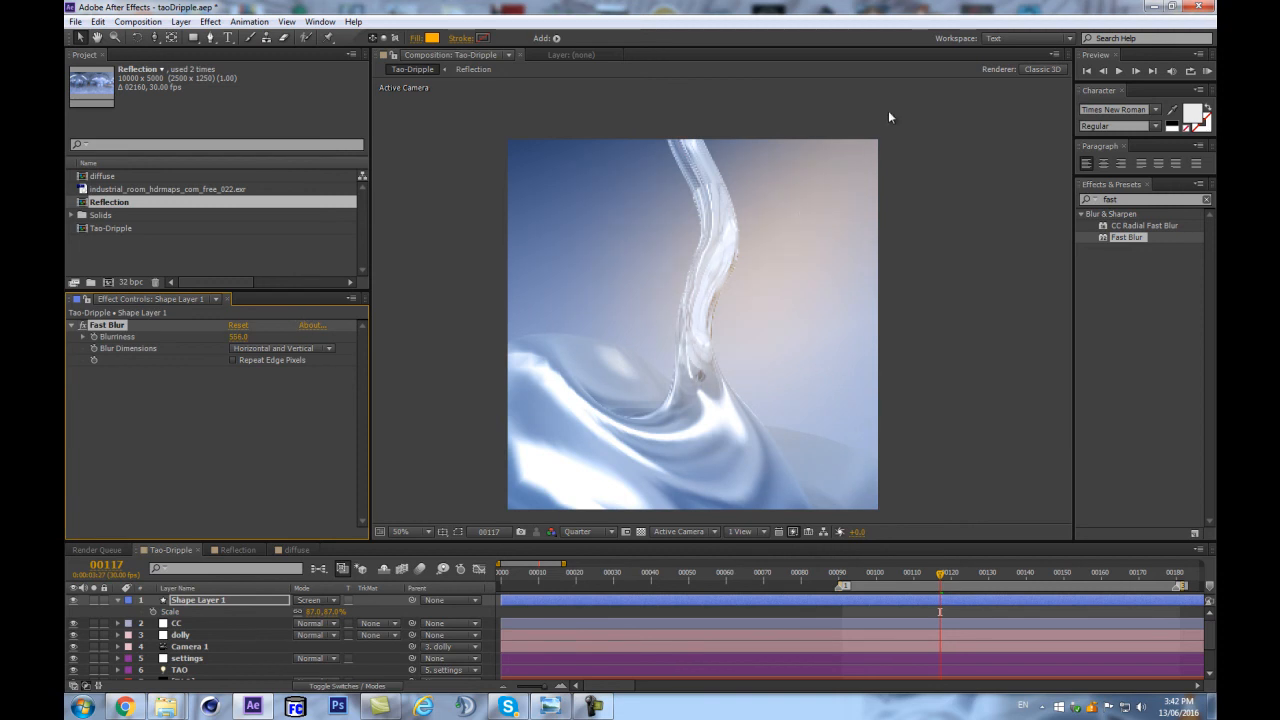
scroll(811, 192, down, 1)
click(73, 600)
click(73, 600)
scroll(828, 200, up, 1)
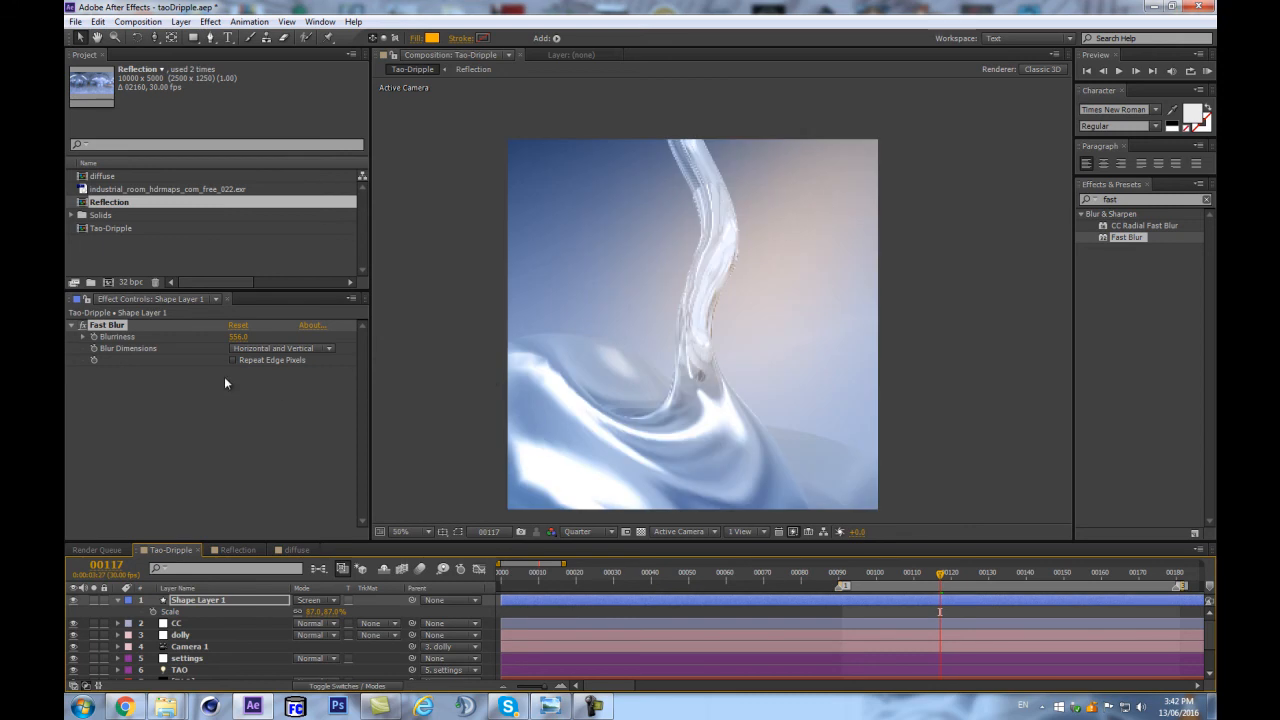
drag(234, 338, 262, 335)
scroll(766, 200, down, 1)
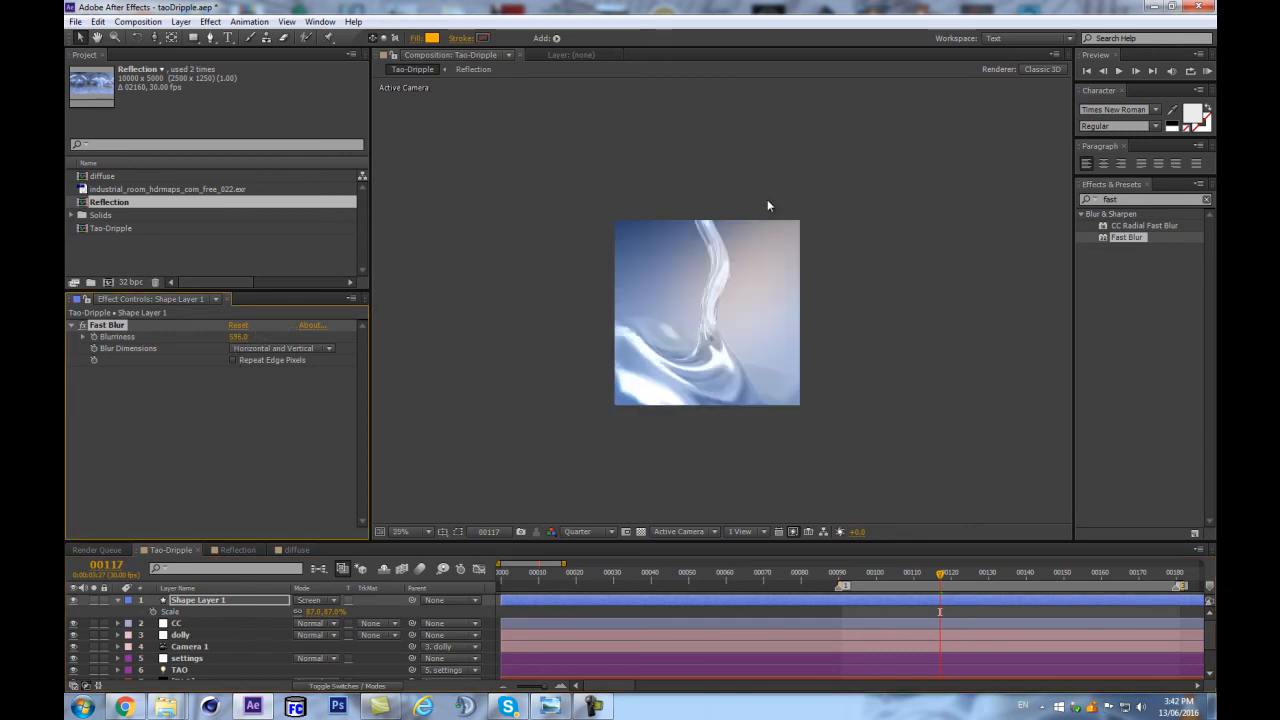
scroll(766, 199, up, 1)
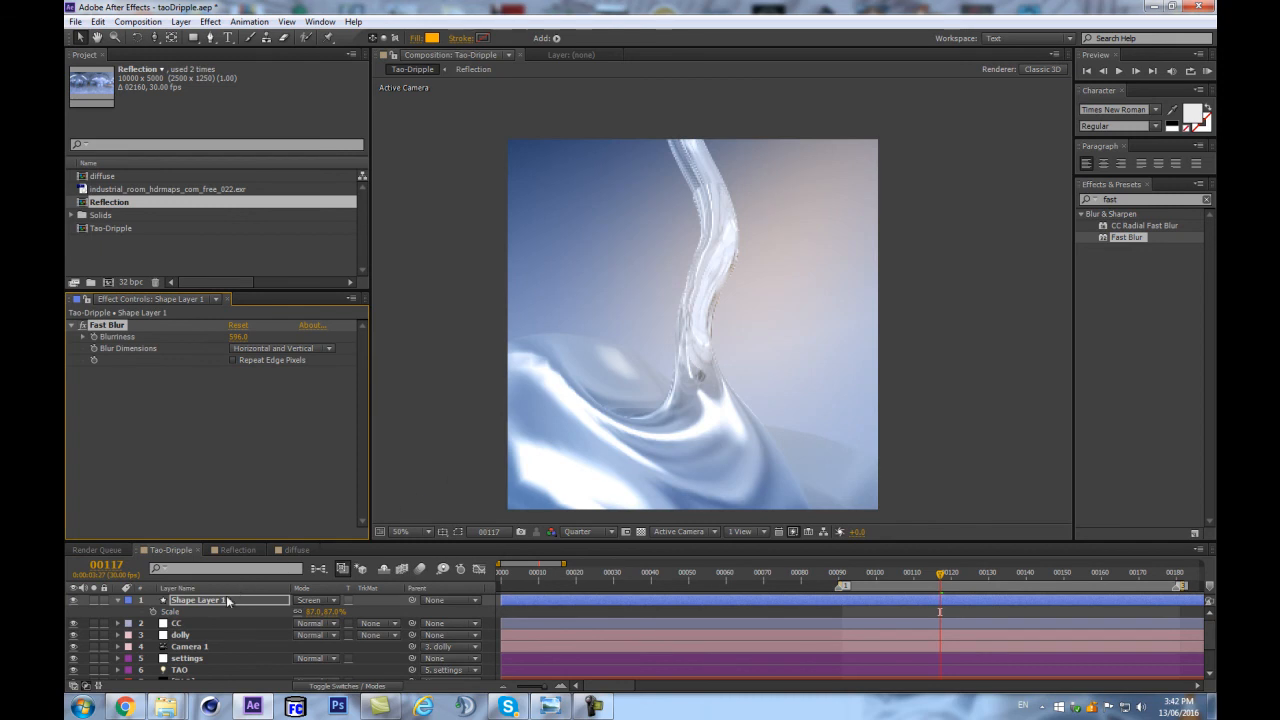
Step: Try a Smoothen Normals value of 2 in the TAO layer's Fractal Displacement, and restore it to 6
click(189, 636)
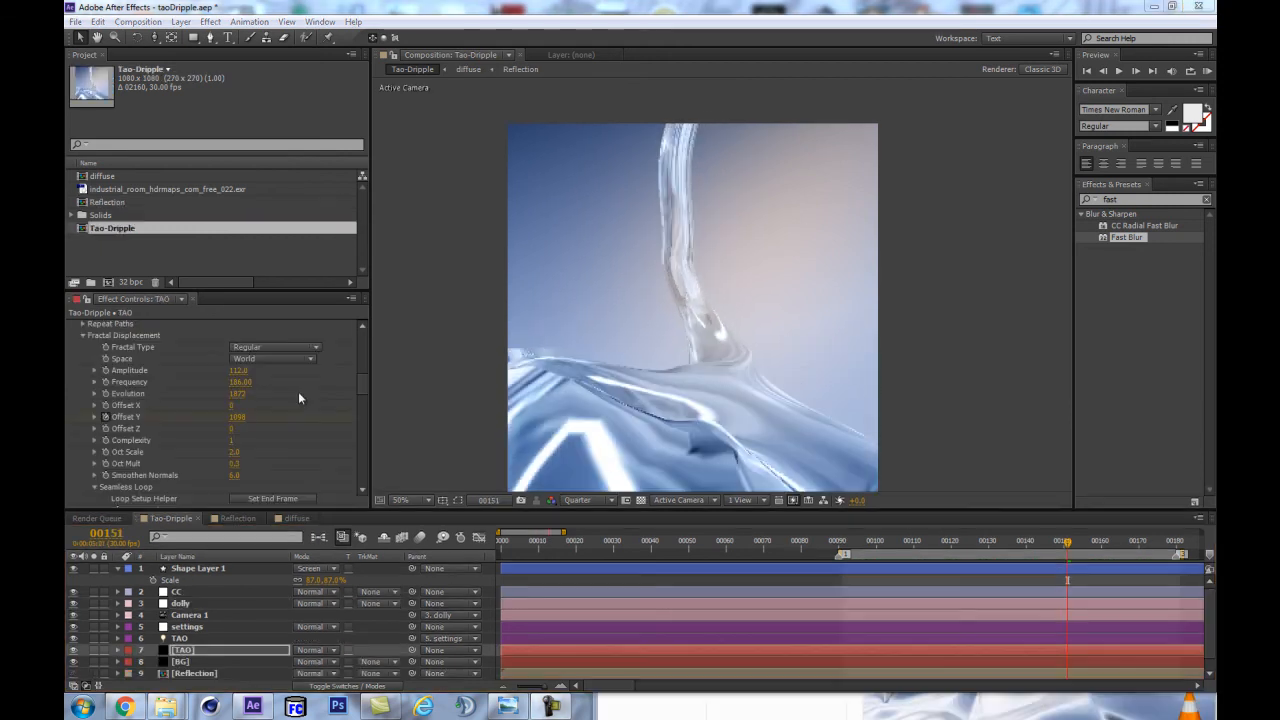
scroll(365, 380, up, 1)
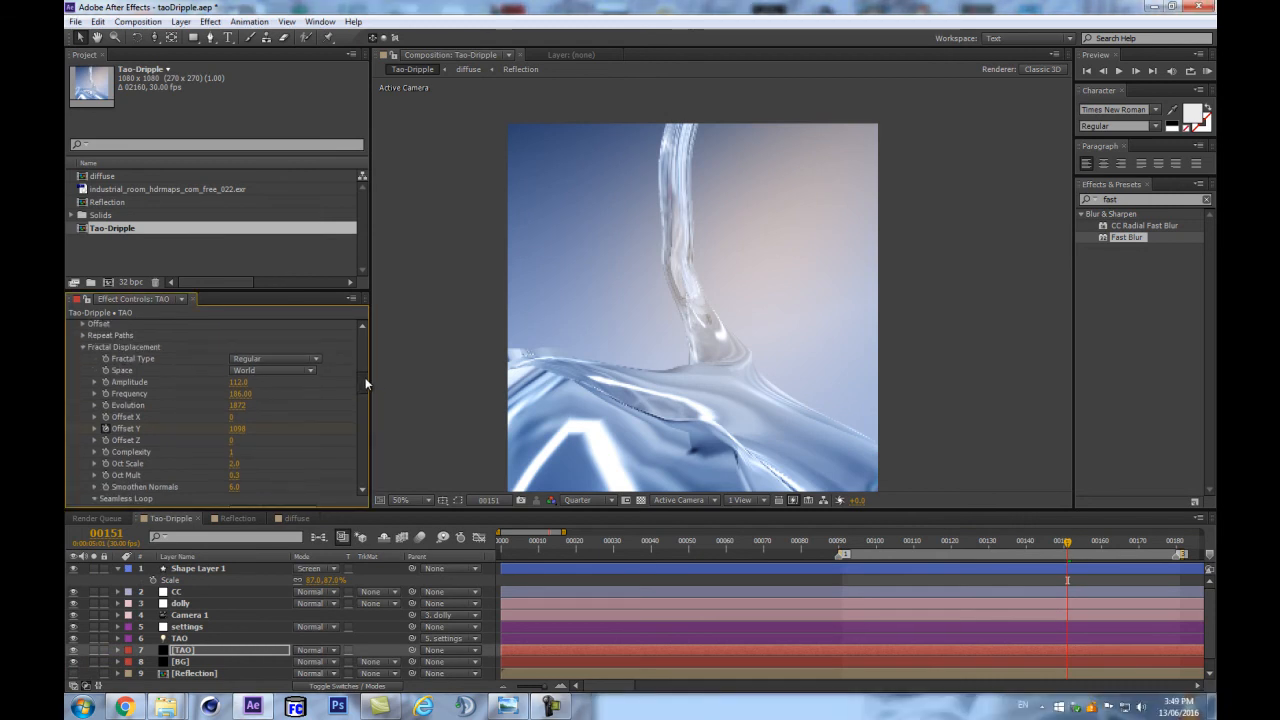
click(236, 487)
key(Return)
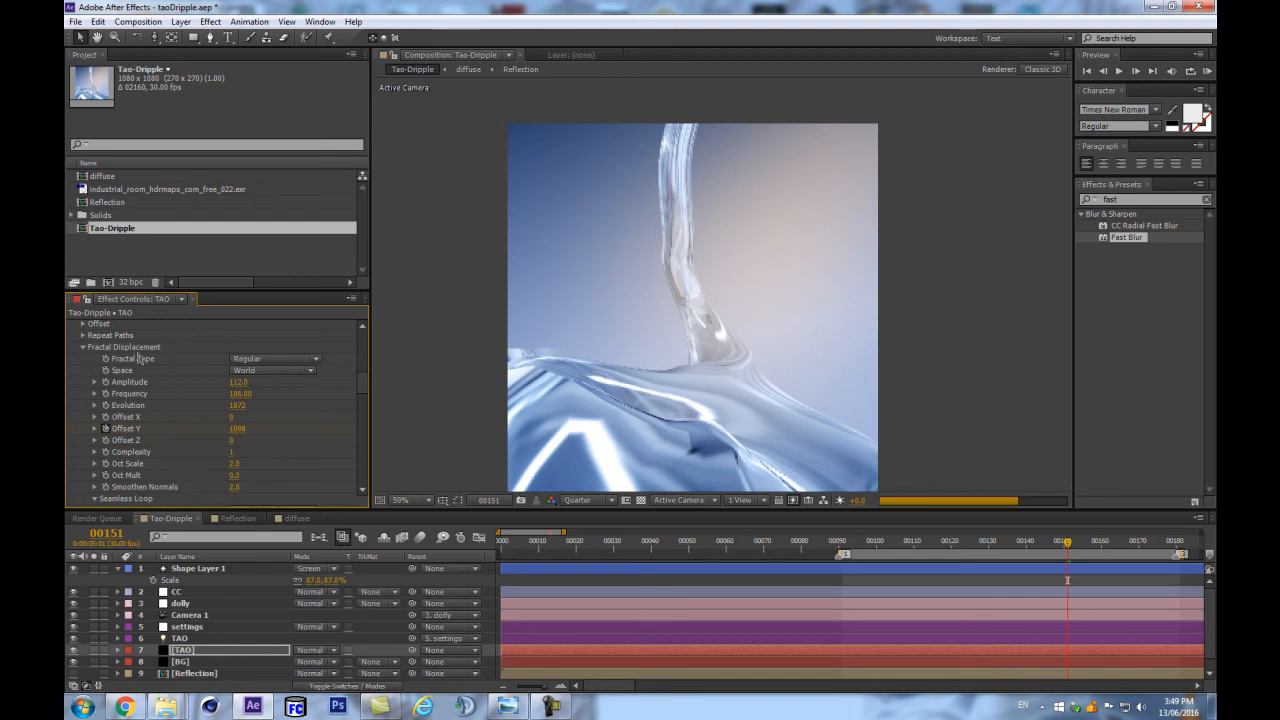
click(238, 487)
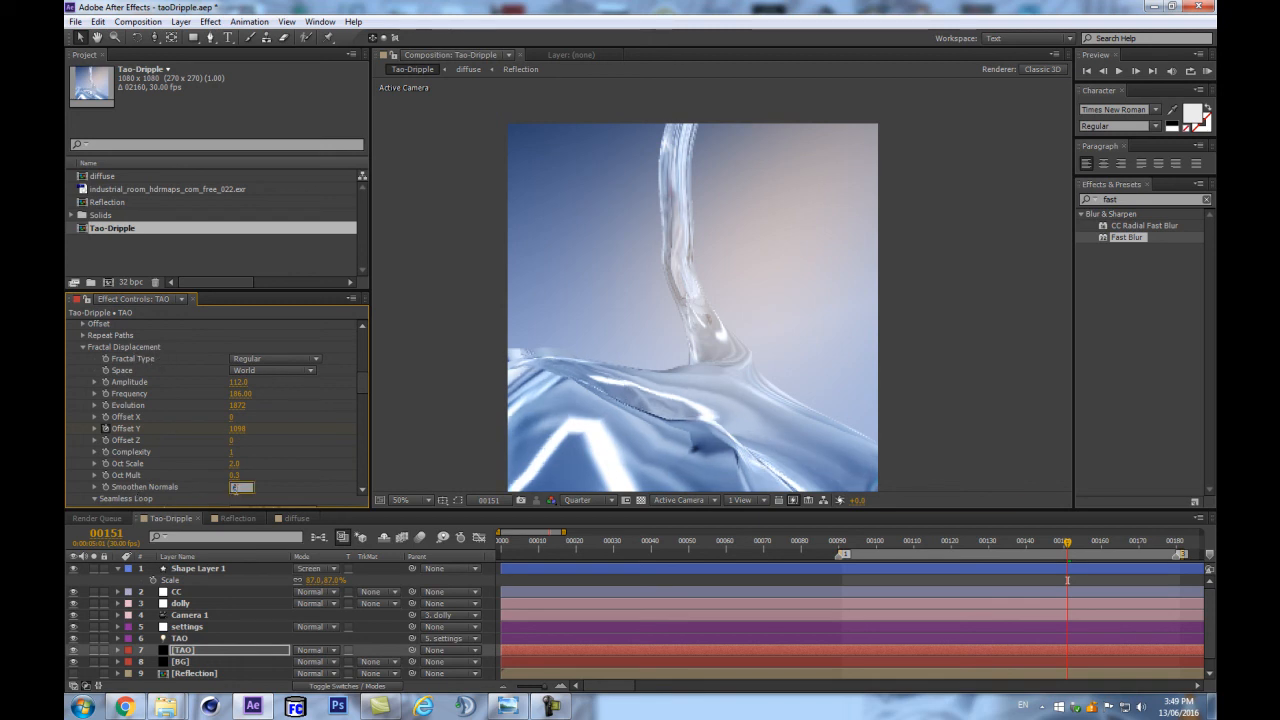
text(6)
key(Return)
Step: Set the TAO layer's Fractal Displacement Frequency to 200 and check the result at frames 108 and 97
click(241, 394)
text(200)
key(Return)
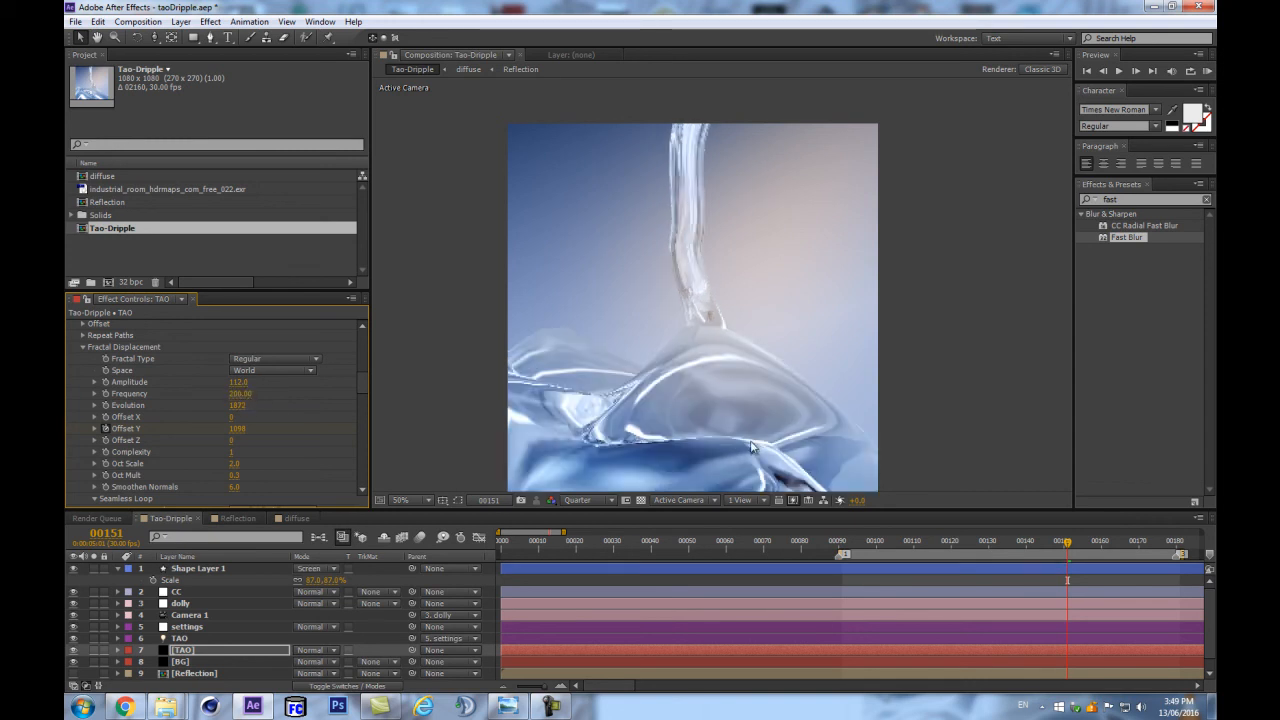
click(906, 545)
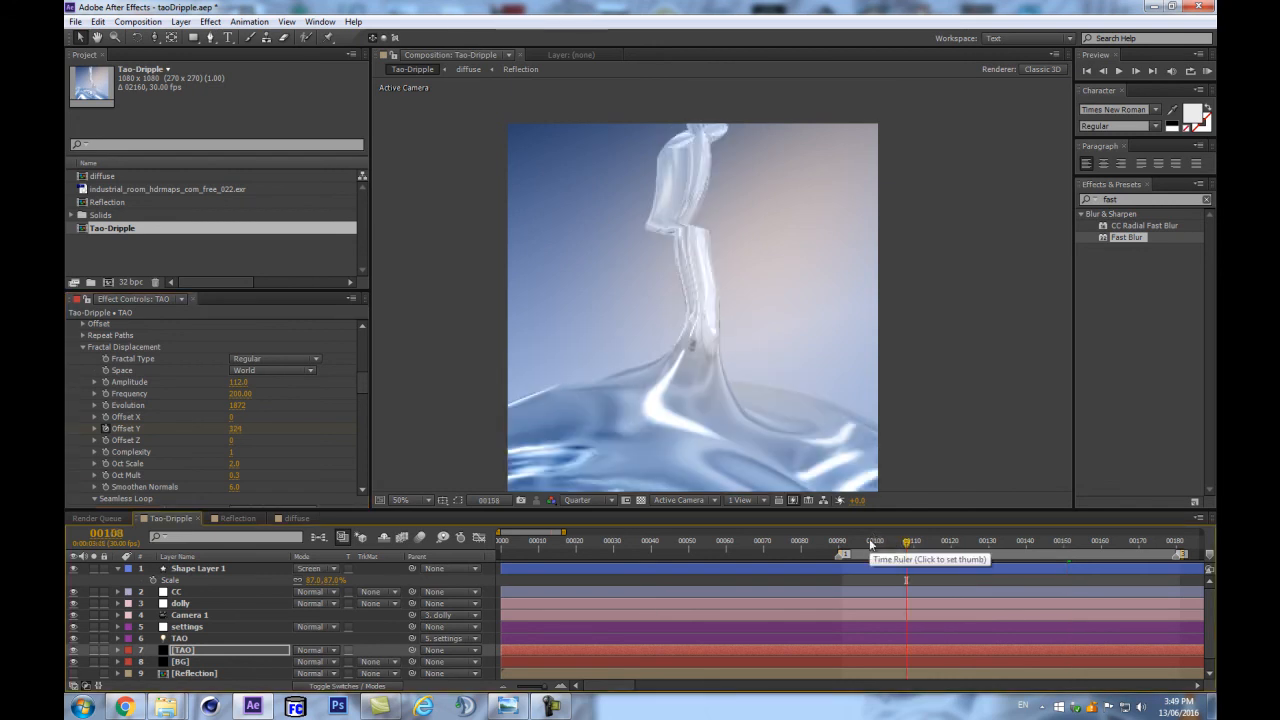
click(866, 545)
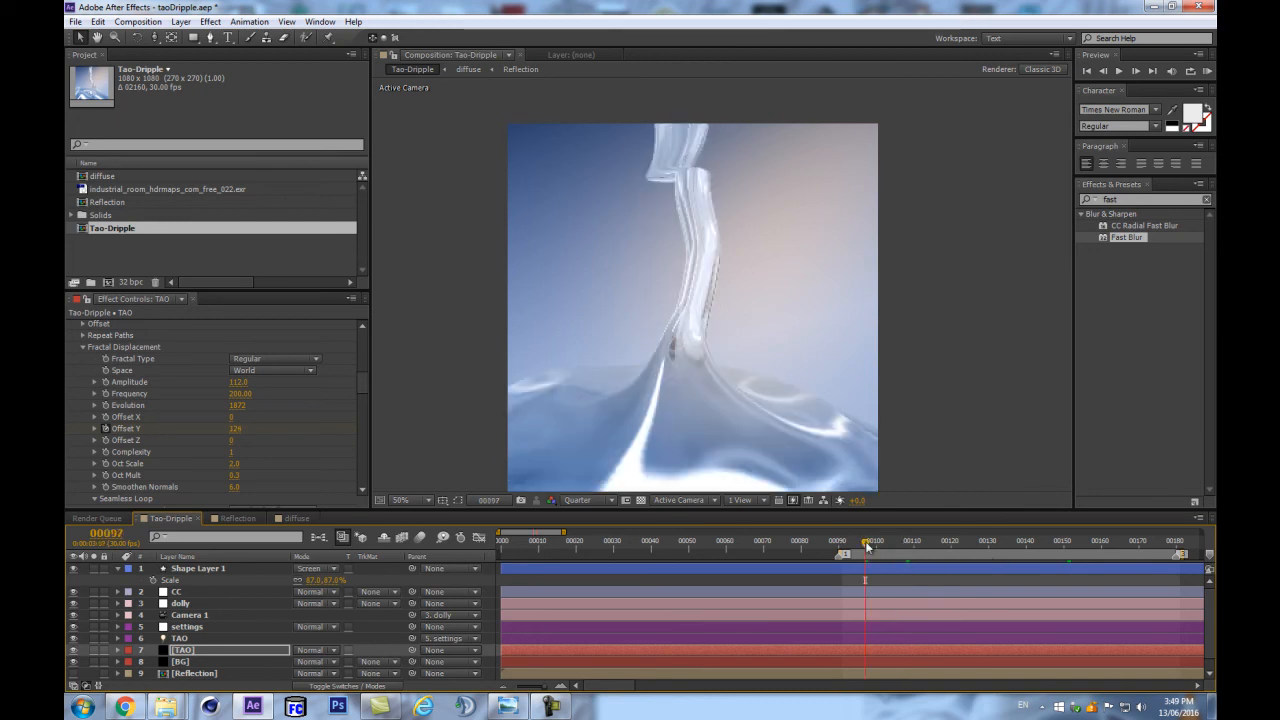
Step: Set the Fractal Displacement Complexity to 2 and reset Oct Mult and Oct Scale to their defaults
scroll(304, 605, down, 1)
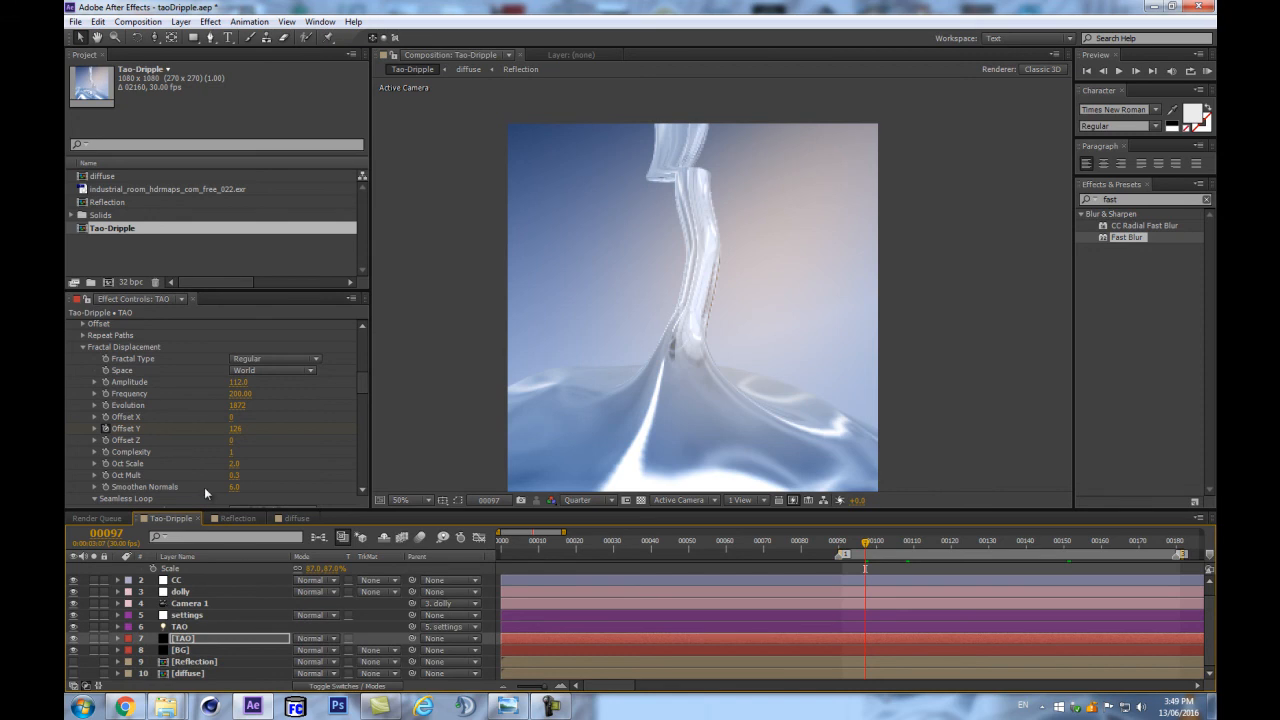
scroll(232, 447, down, 2)
click(235, 413)
right_click(152, 418)
click(170, 500)
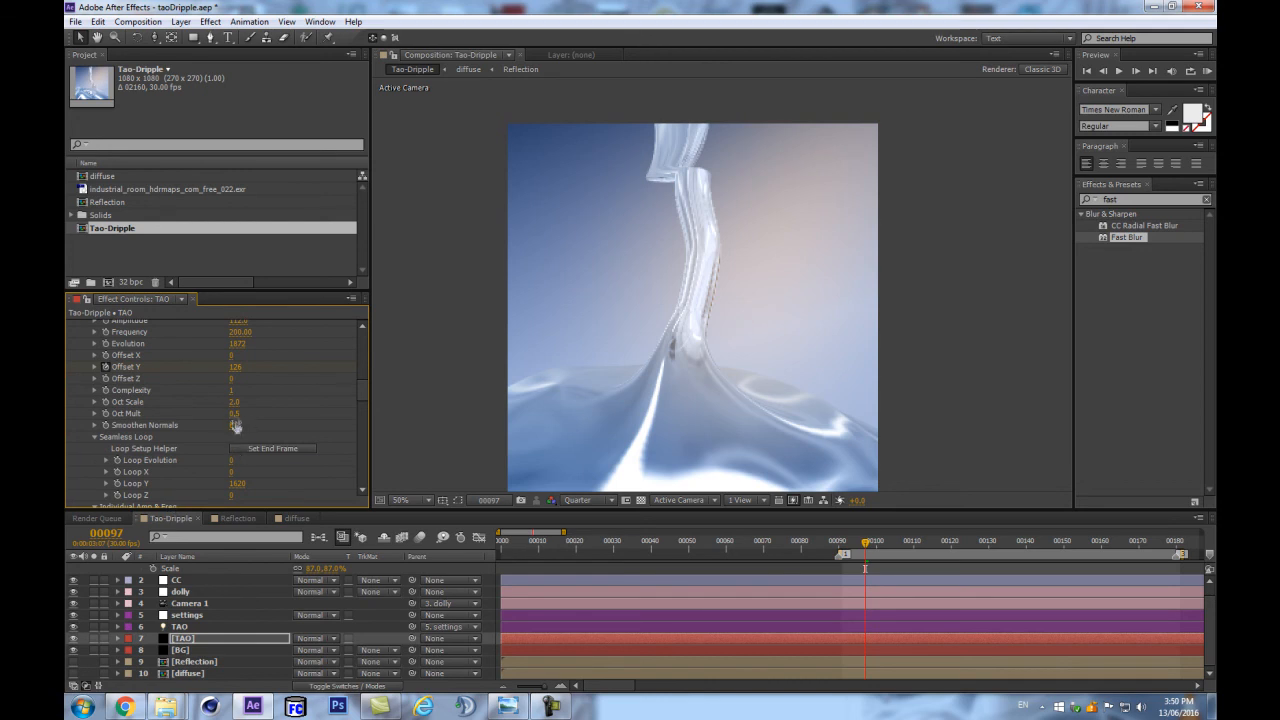
click(235, 390)
key(Return)
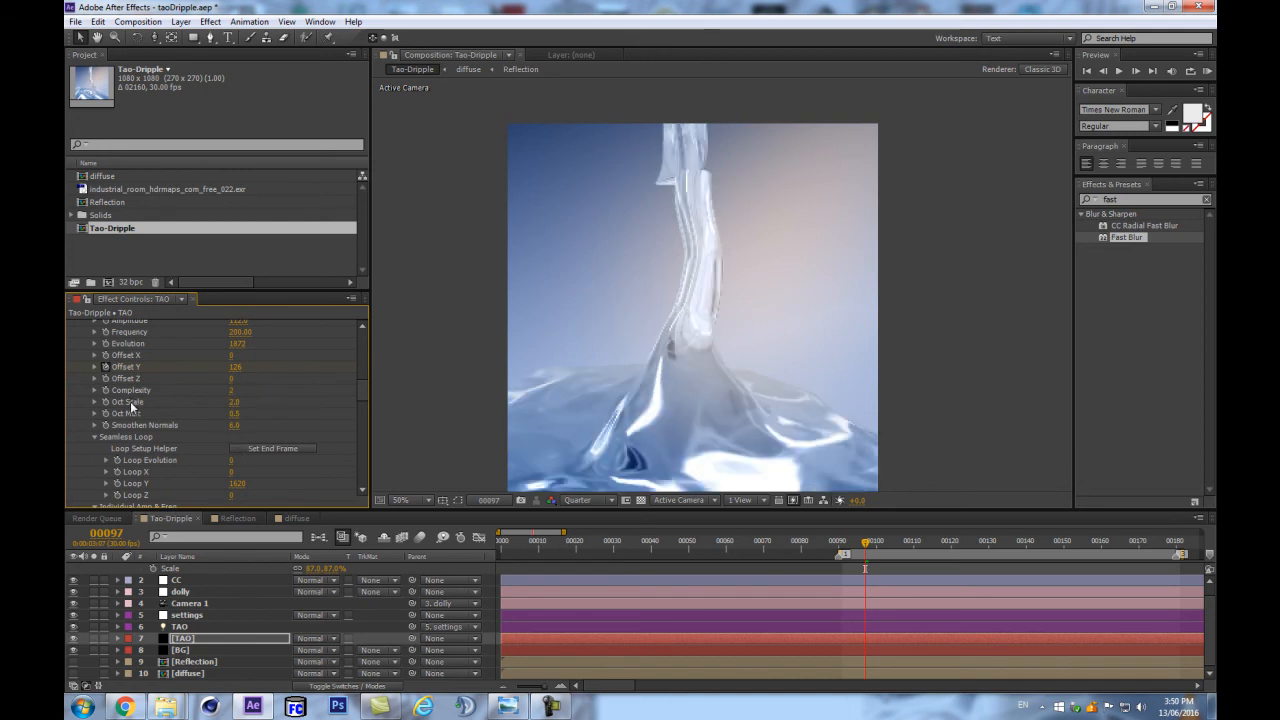
right_click(131, 403)
click(150, 492)
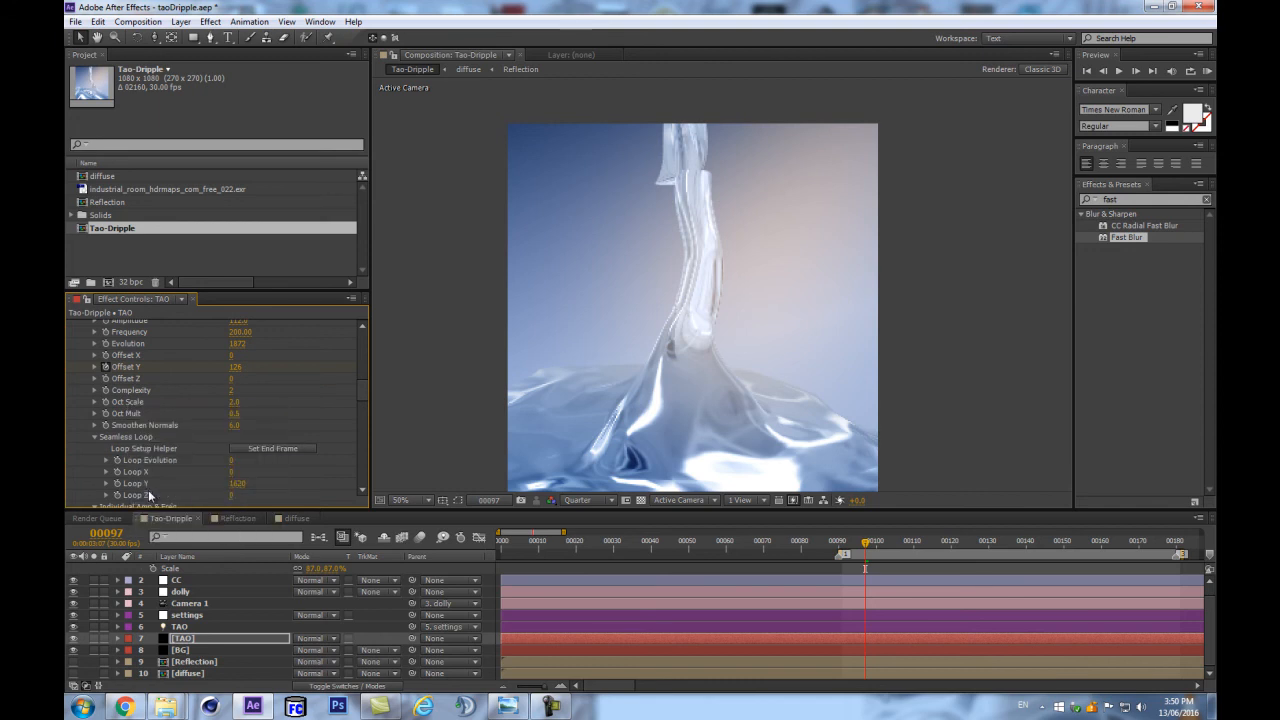
Step: Set the Fractal Displacement's individual Frequency Y and Amplitude Y to 100
scroll(177, 440, down, 1)
scroll(256, 428, up, 2)
scroll(254, 428, down, 4)
click(236, 472)
key(Return)
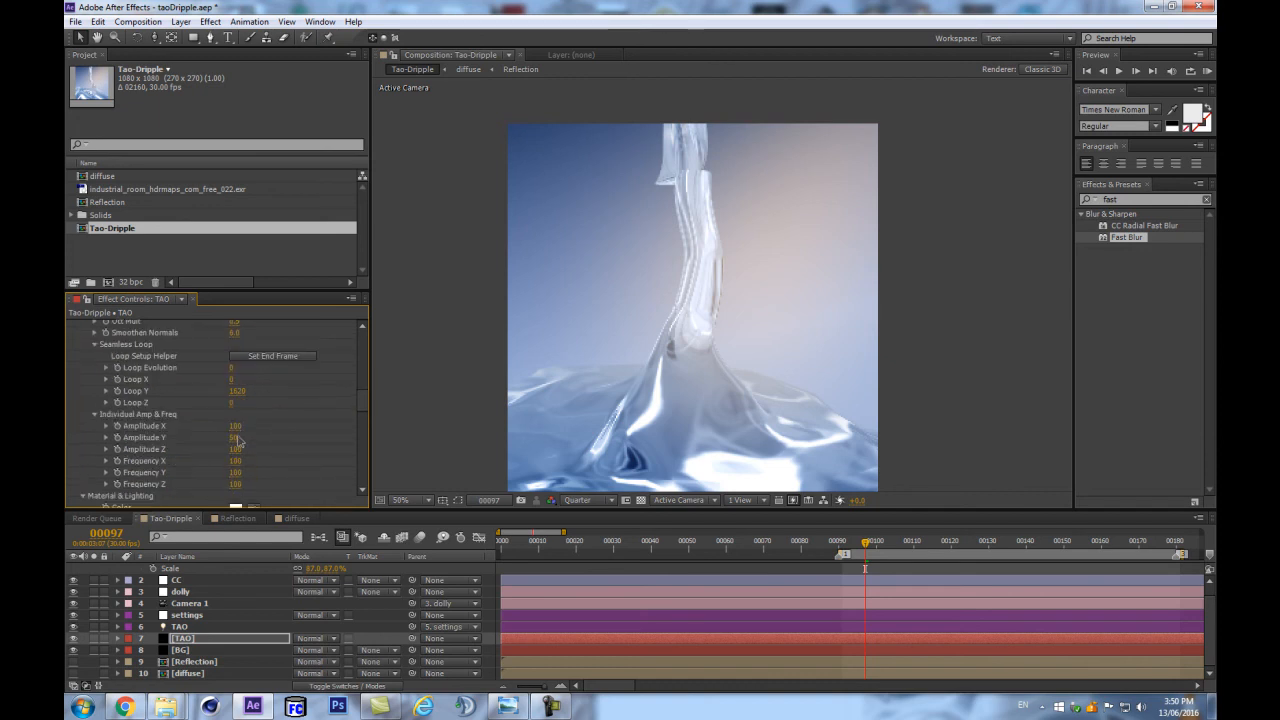
click(236, 439)
text(100)
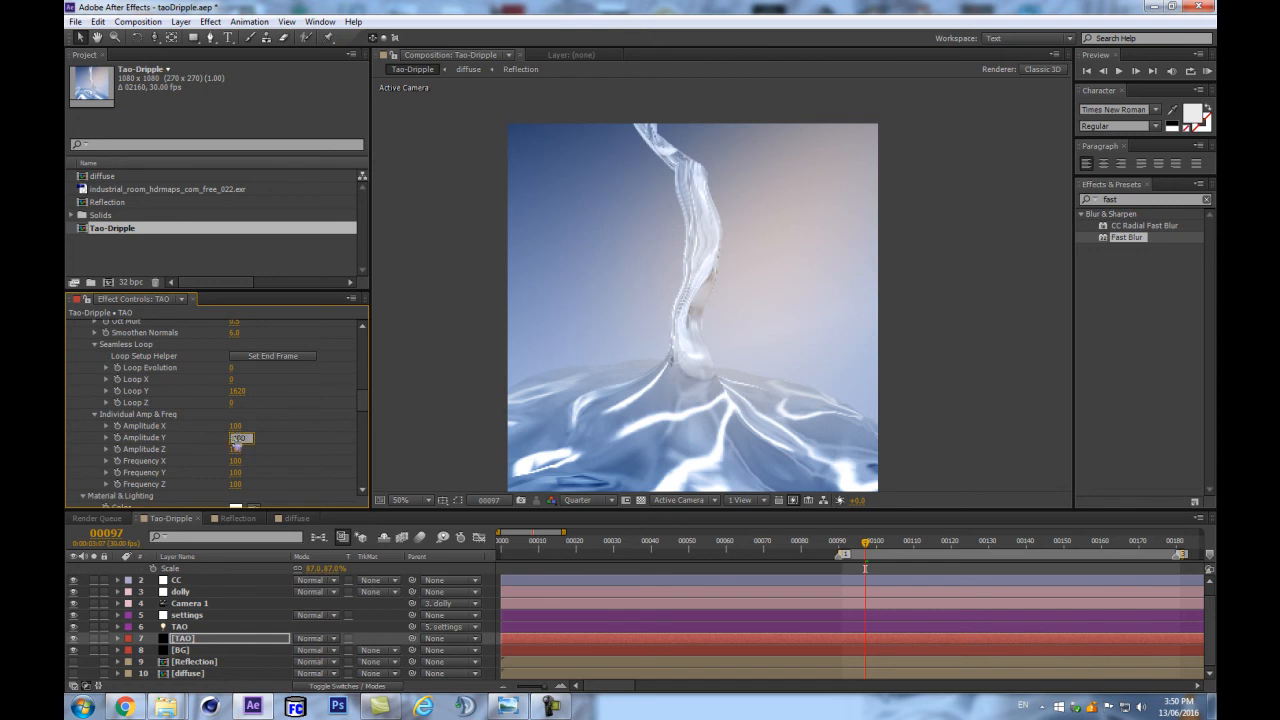
key(Return)
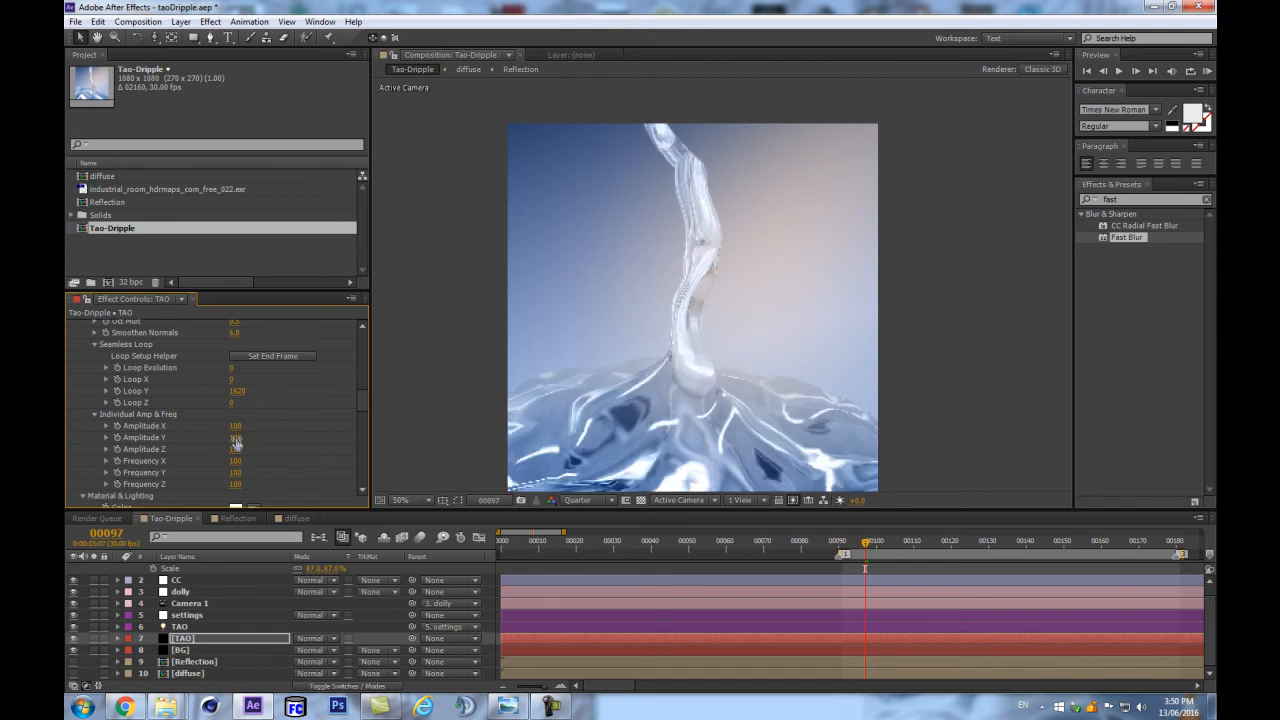
Step: Try to preview the animation with the BG layer selected
click(244, 647)
key(KP_0)
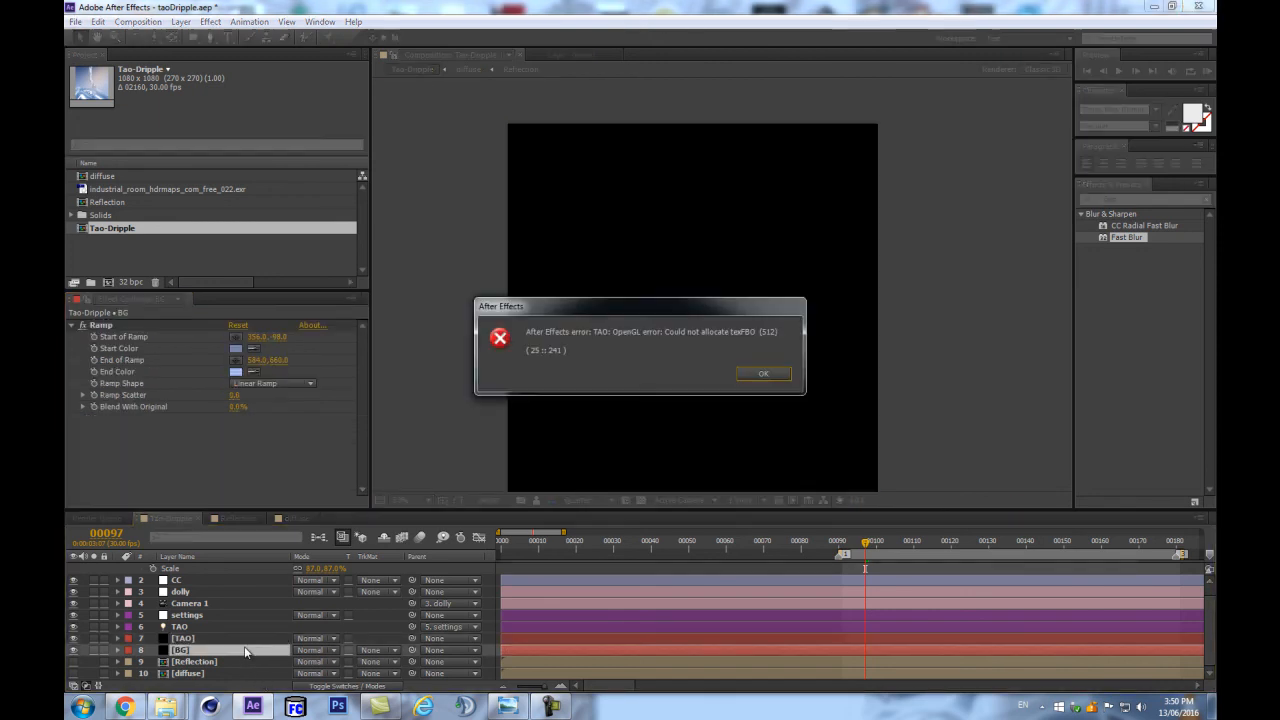
key(Return)
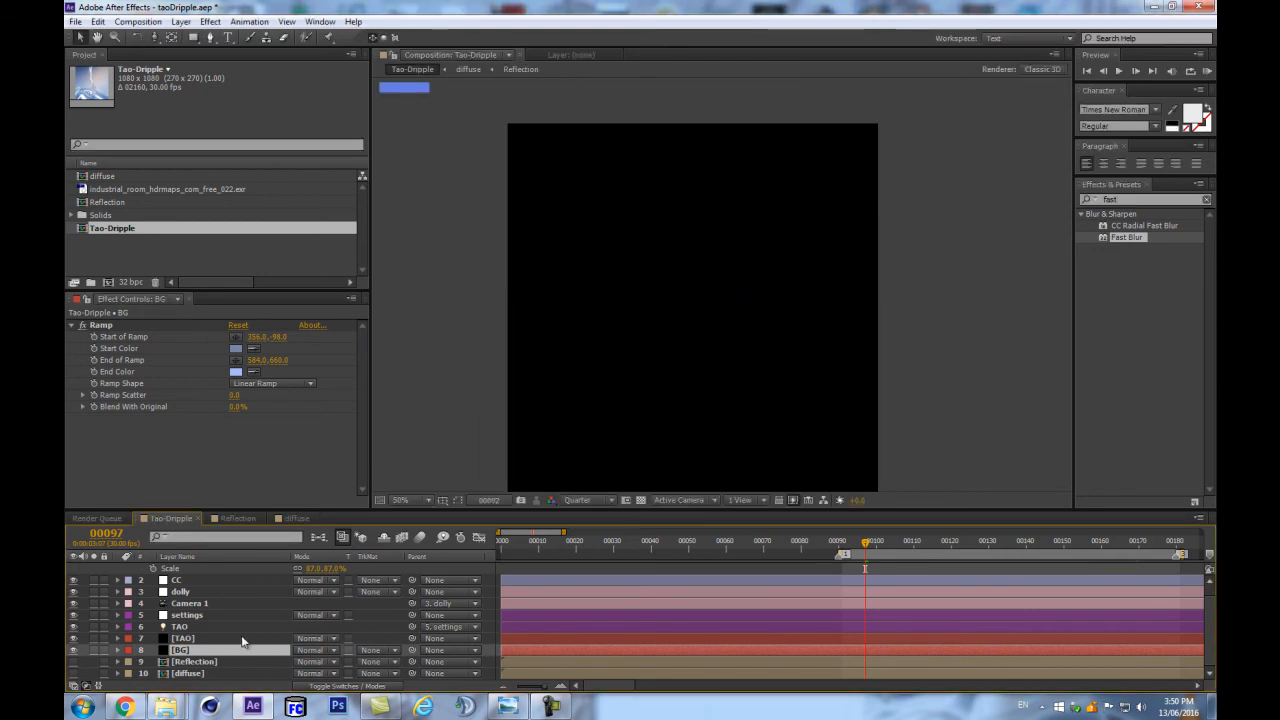
Step: Reduce the TAO layer's Segment geometry to 12 sides and 200 segments
click(235, 639)
click(234, 396)
key(Tab)
text(12)
key(Return)
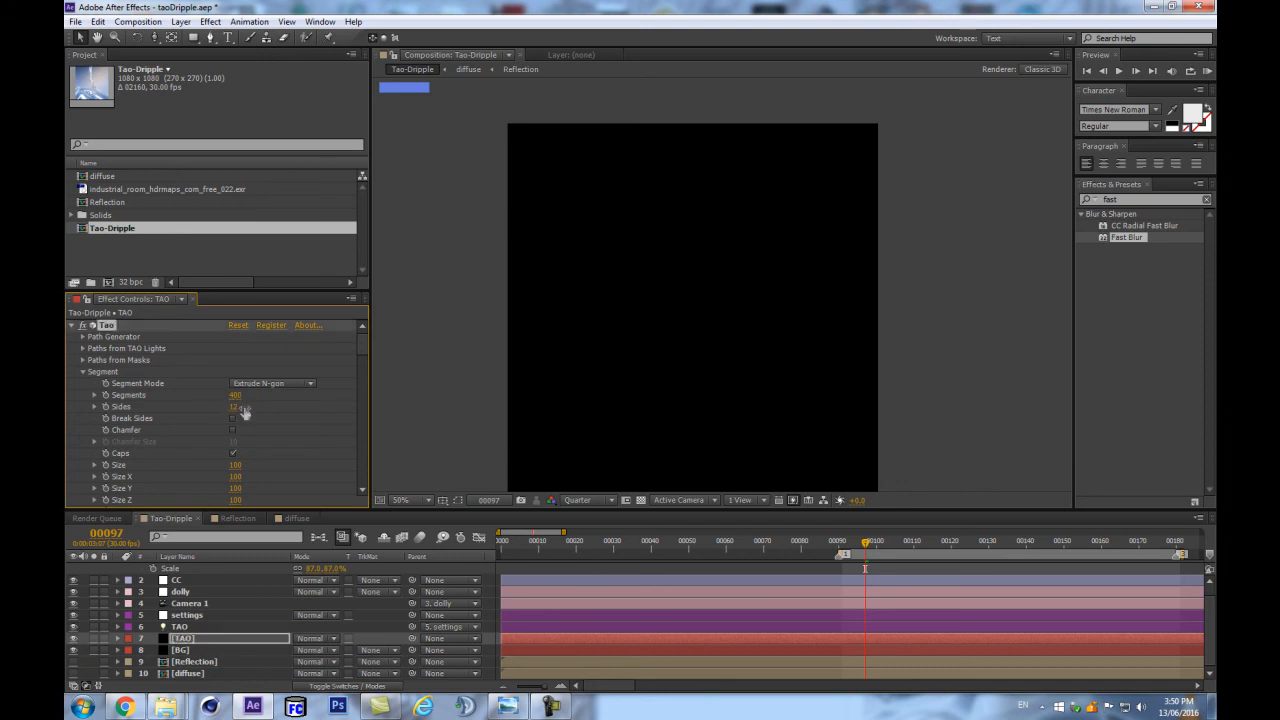
click(916, 541)
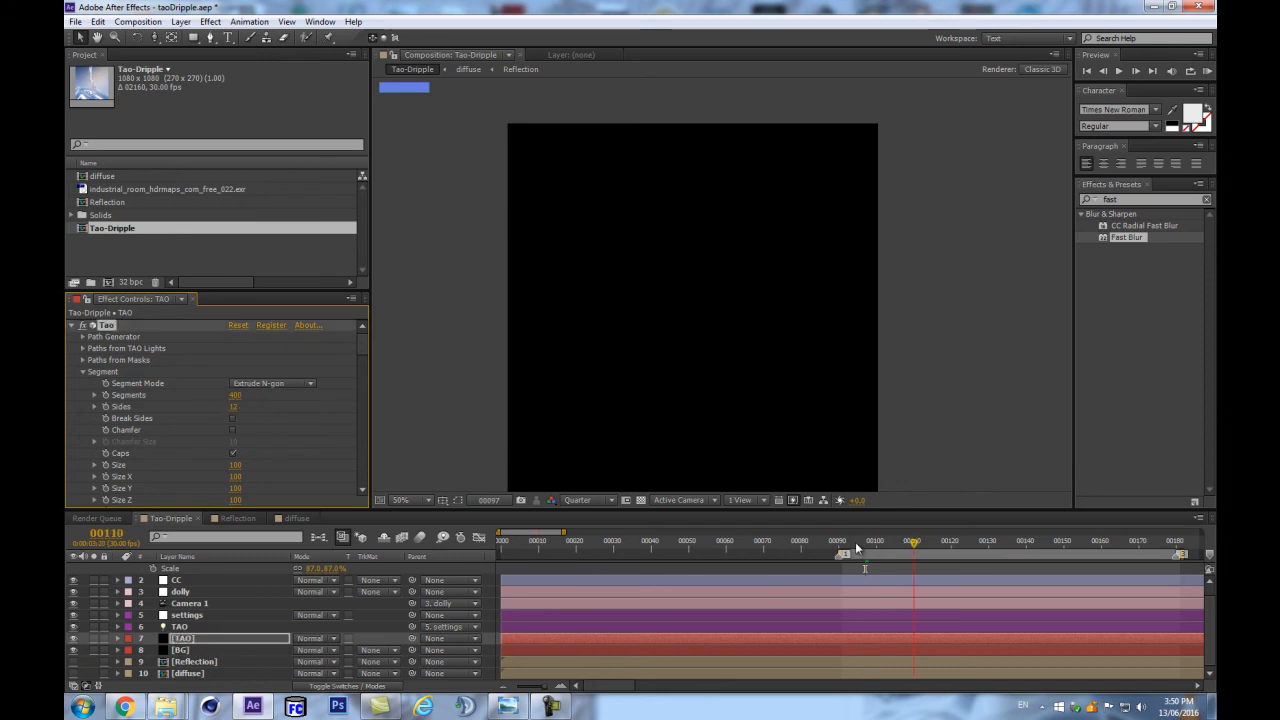
drag(846, 543, 234, 396)
click(234, 395)
text(200)
key(Return)
Step: Play a preview of the dripping animation and inspect the liquid at frames 102, 129 and 137
click(873, 543)
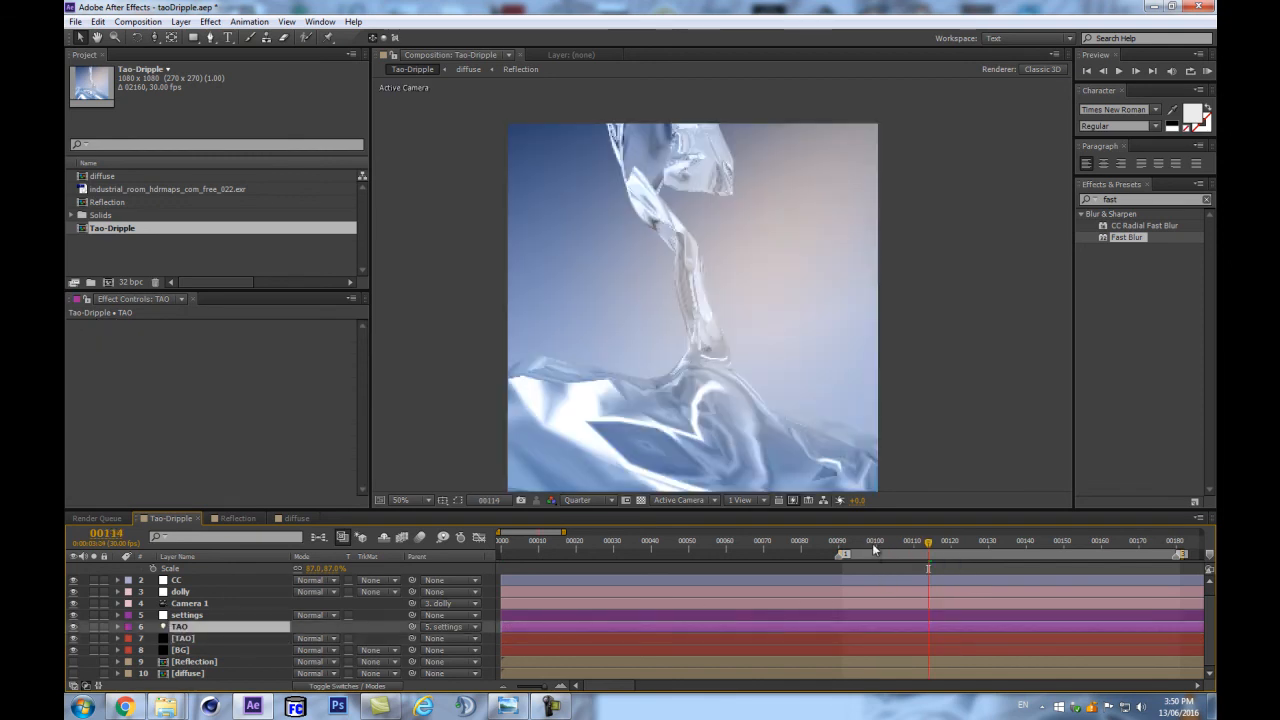
click(873, 548)
click(883, 542)
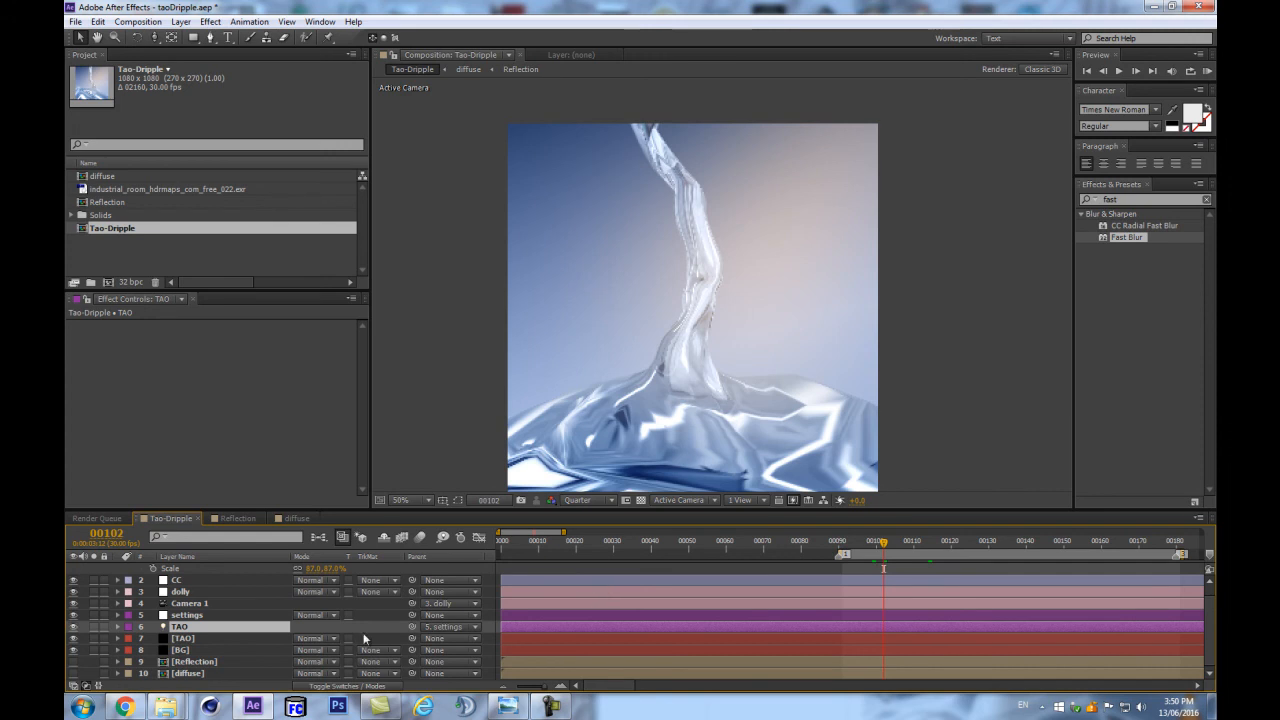
key(space)
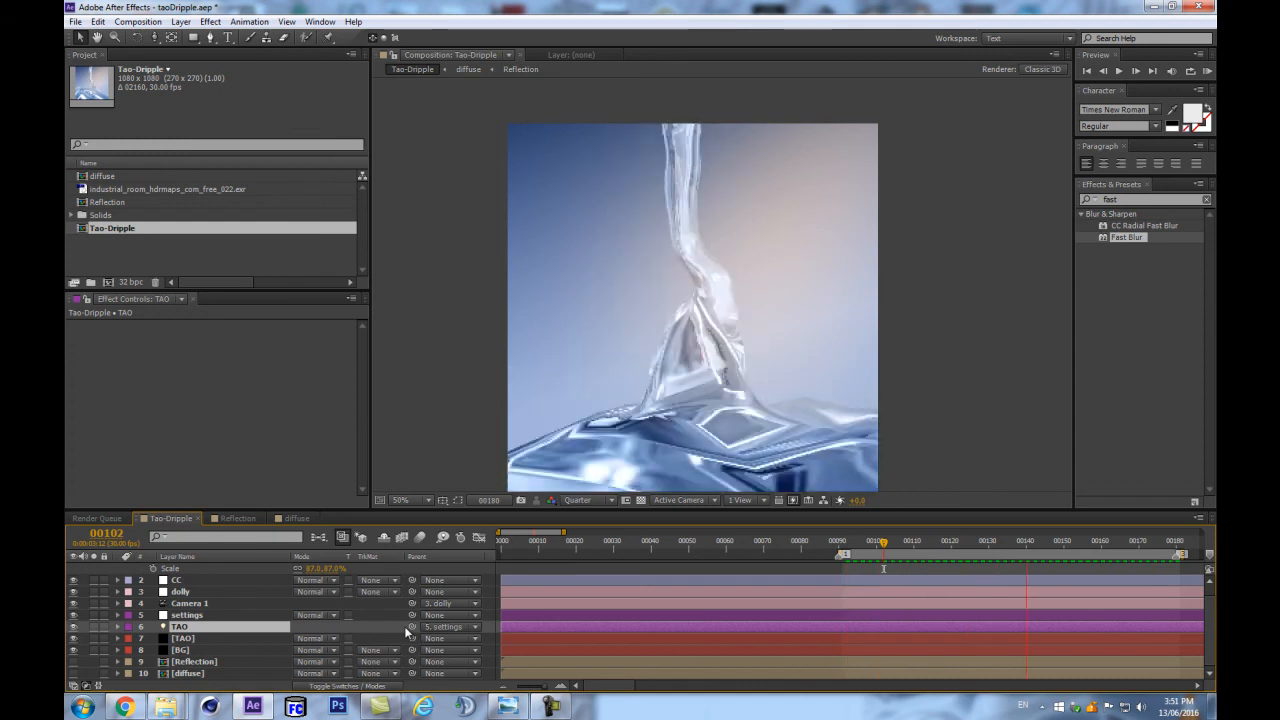
click(985, 541)
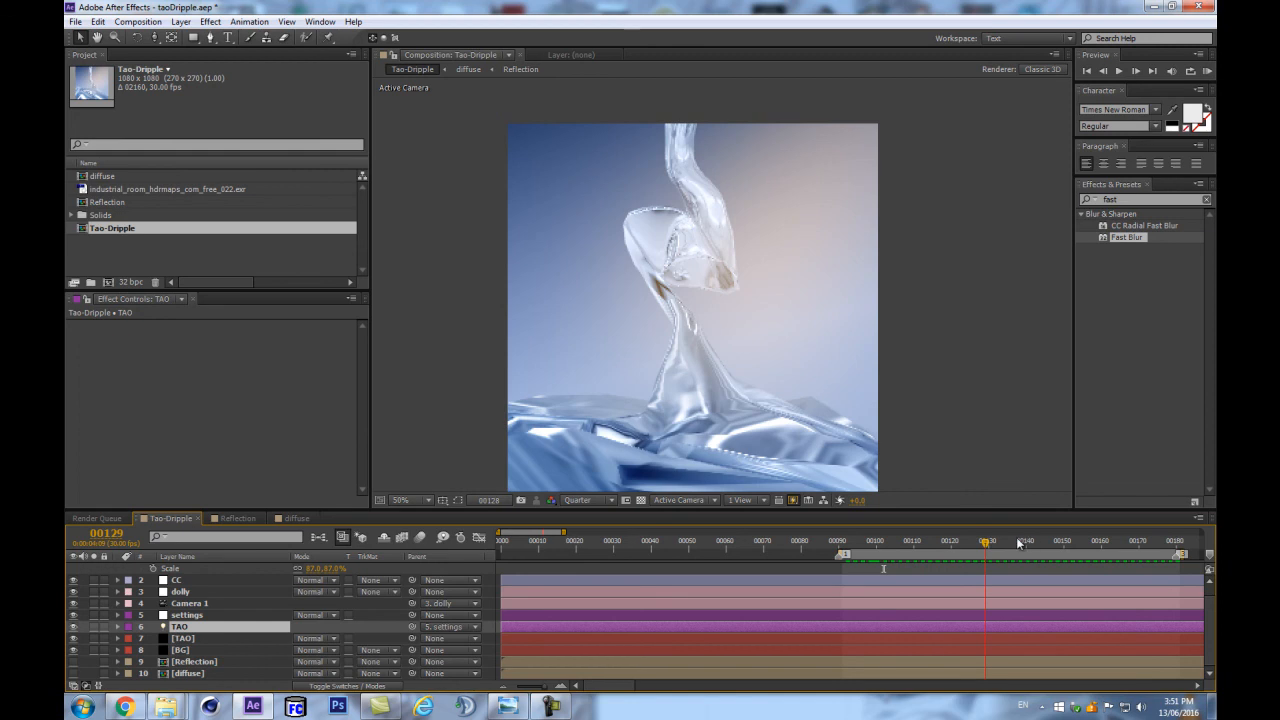
click(1018, 541)
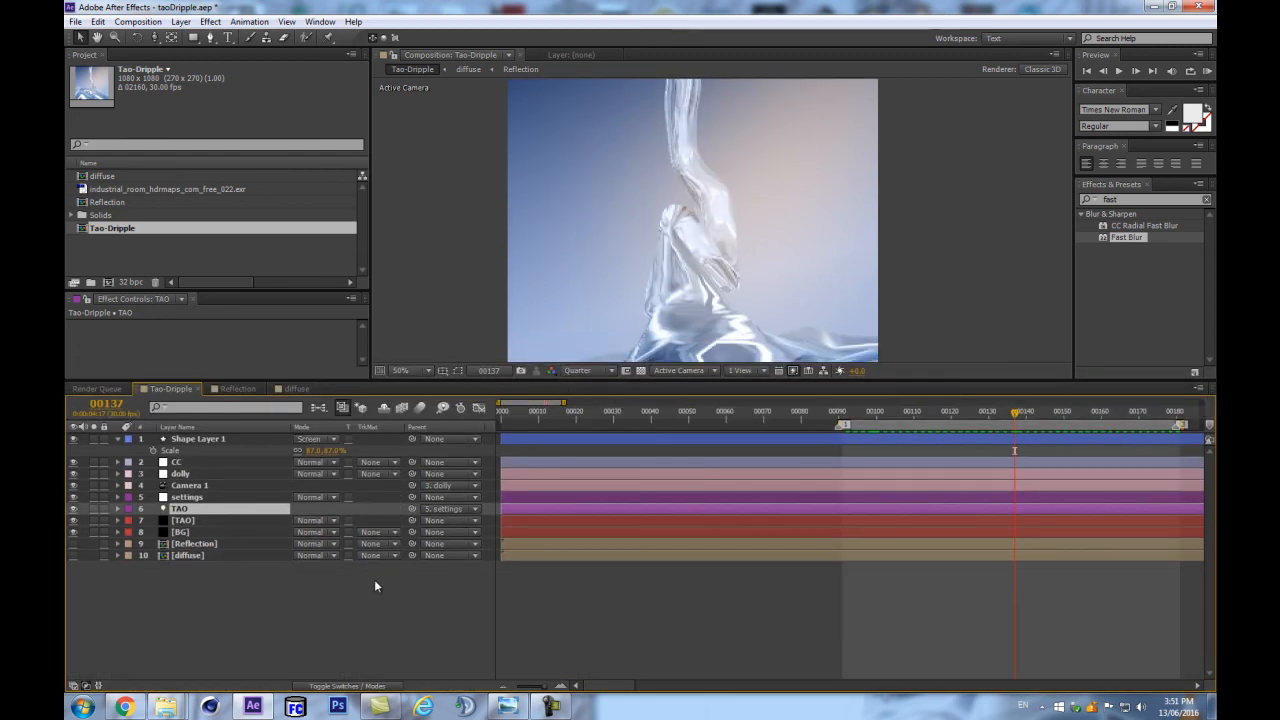
Step: Reveal the TAO light's expressions and enable the one on its Radius
key(e)
key(e)
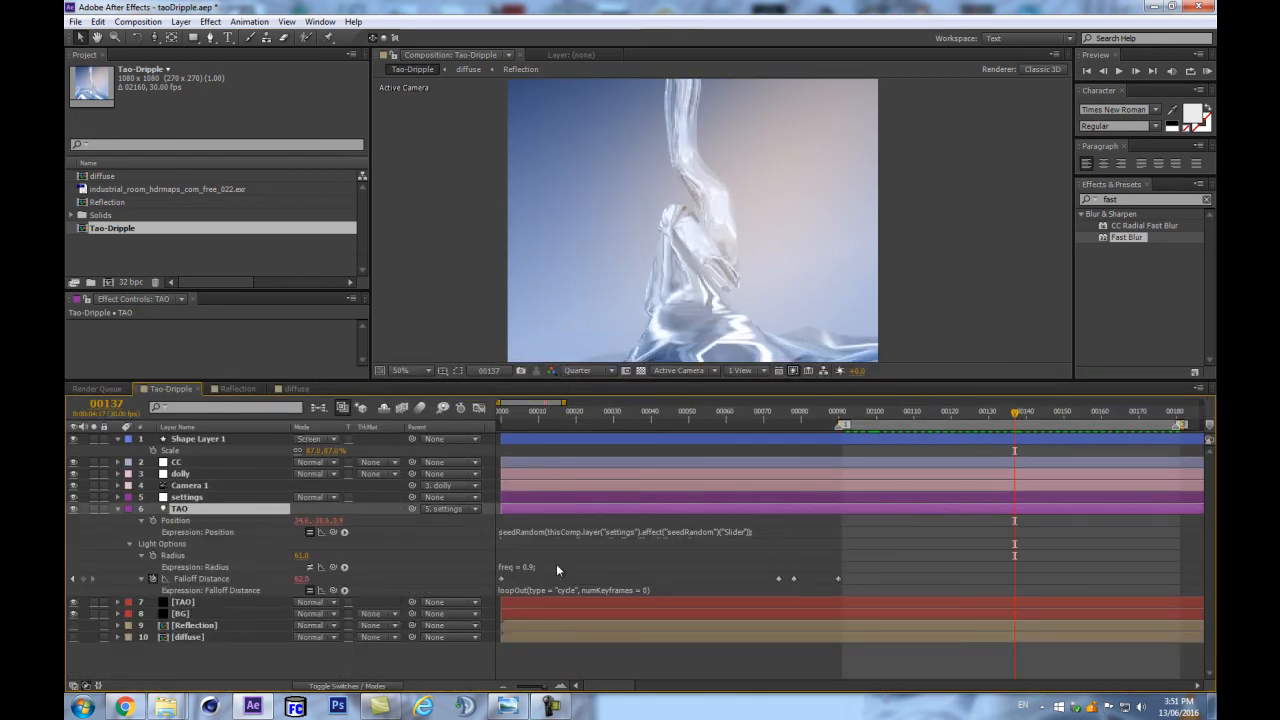
click(310, 567)
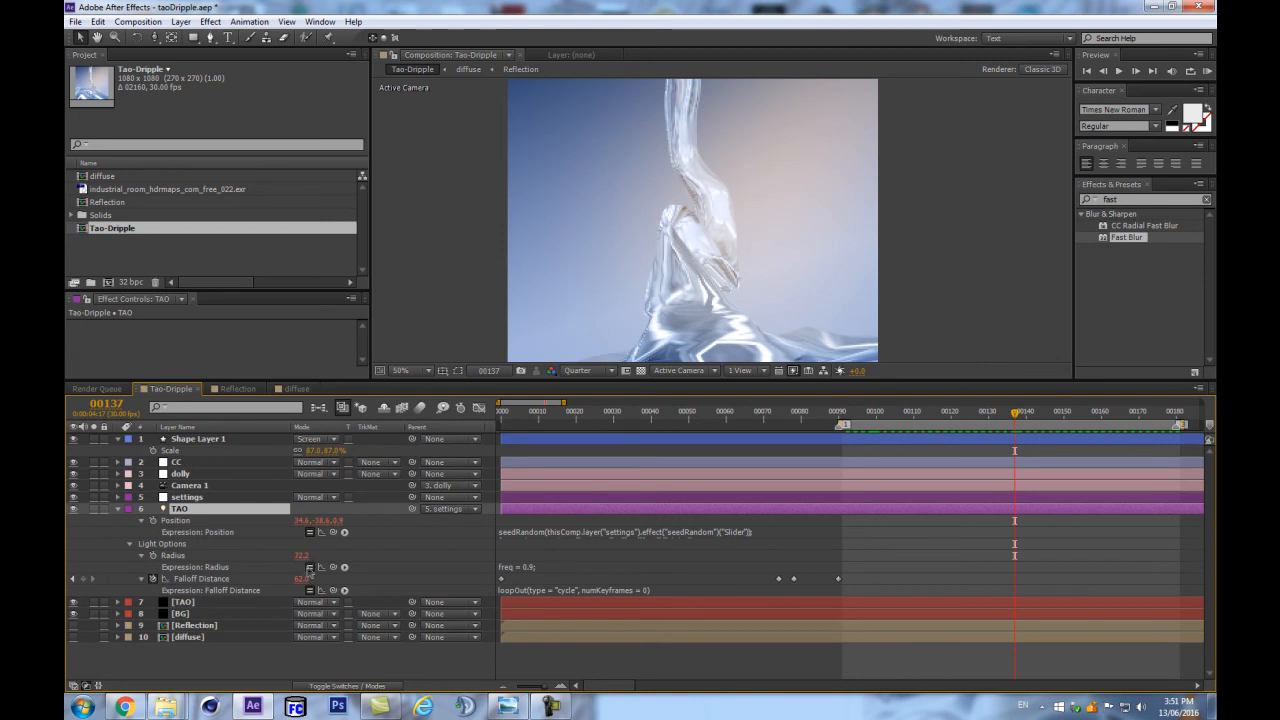
Step: Disable the TAO light's Radius expression, enlarge the Falloff Distance expression area, and check the liquid at frame 76
click(310, 567)
drag(522, 594, 530, 621)
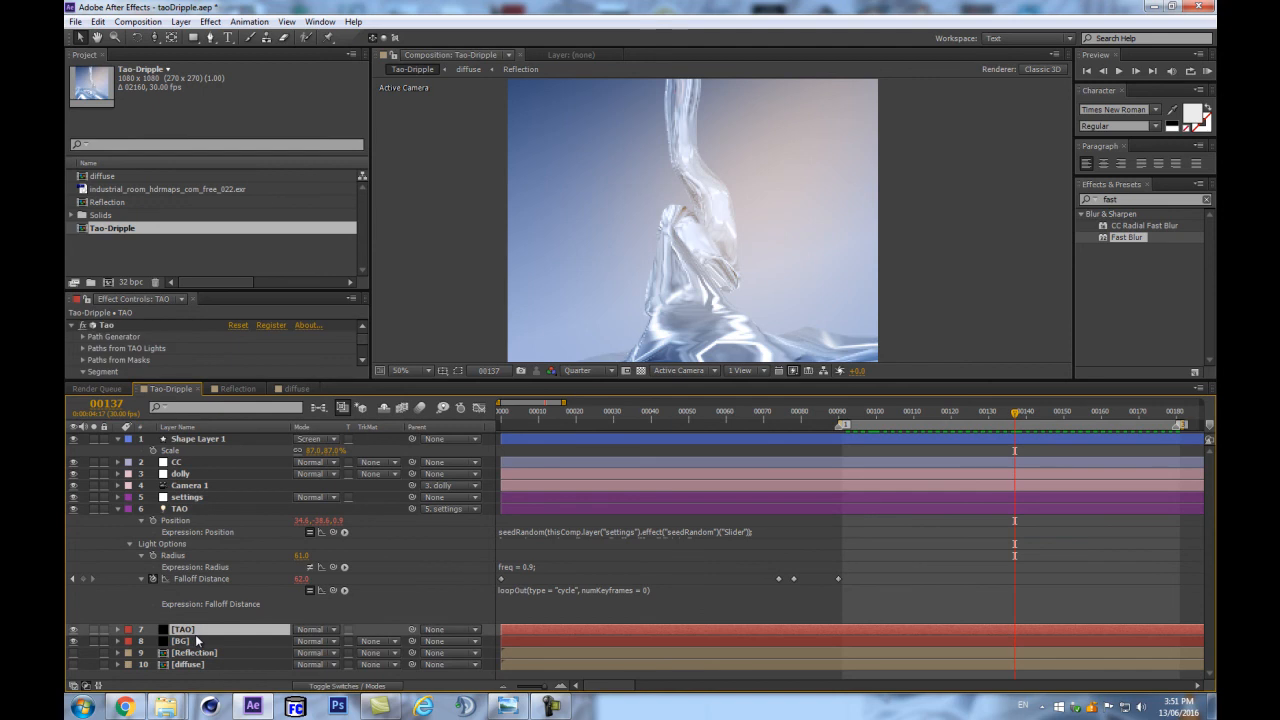
key(Home)
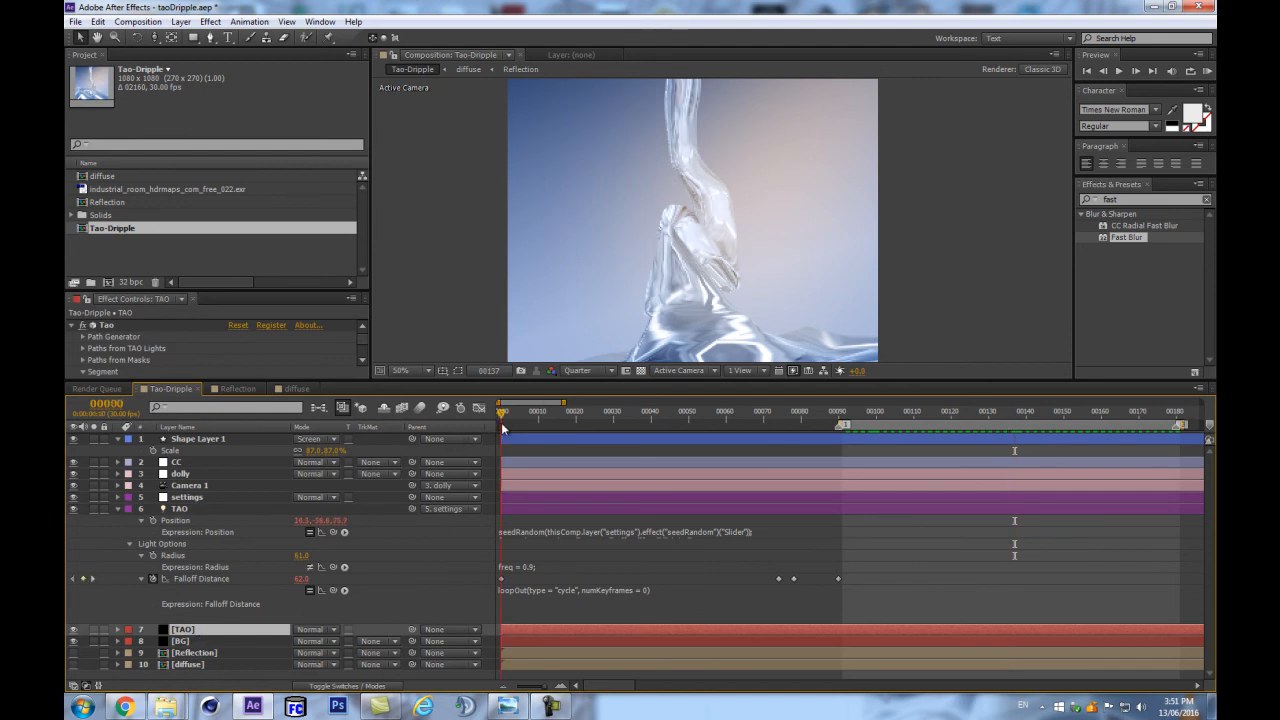
click(787, 413)
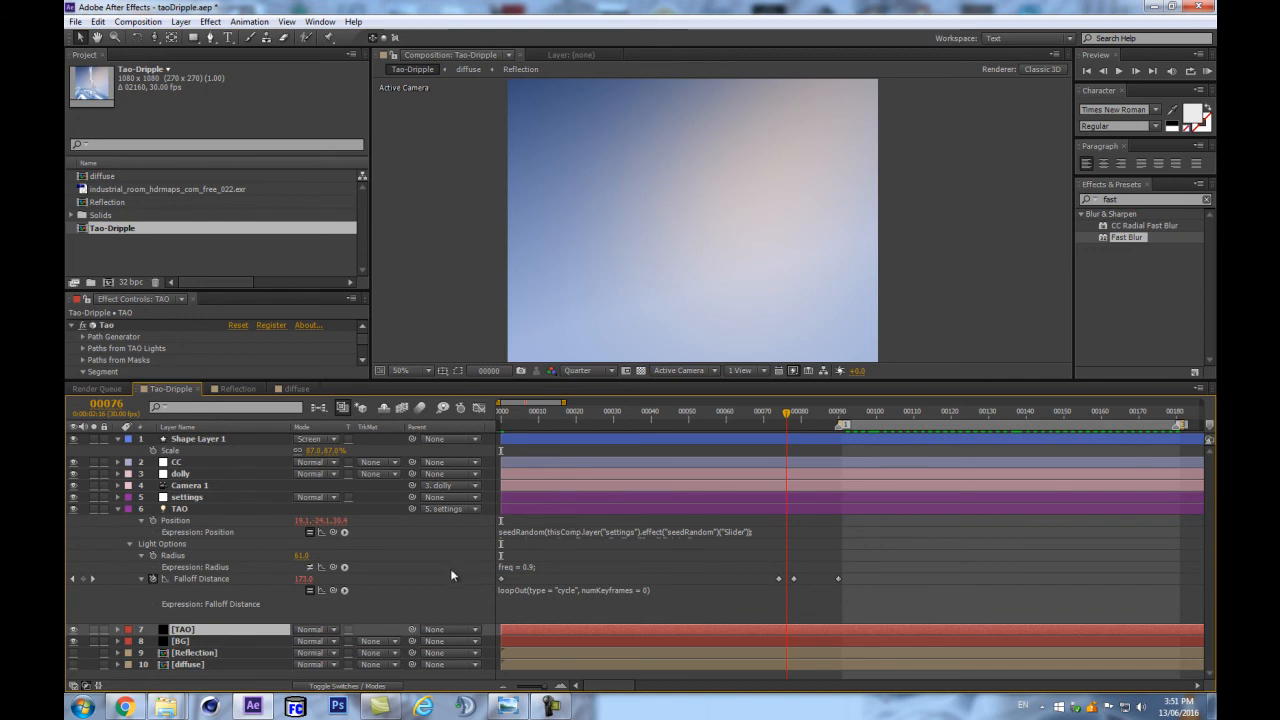
Step: Remove all Falloff Distance keyframes from the TAO light and set its Falloff Distance to 100
click(153, 579)
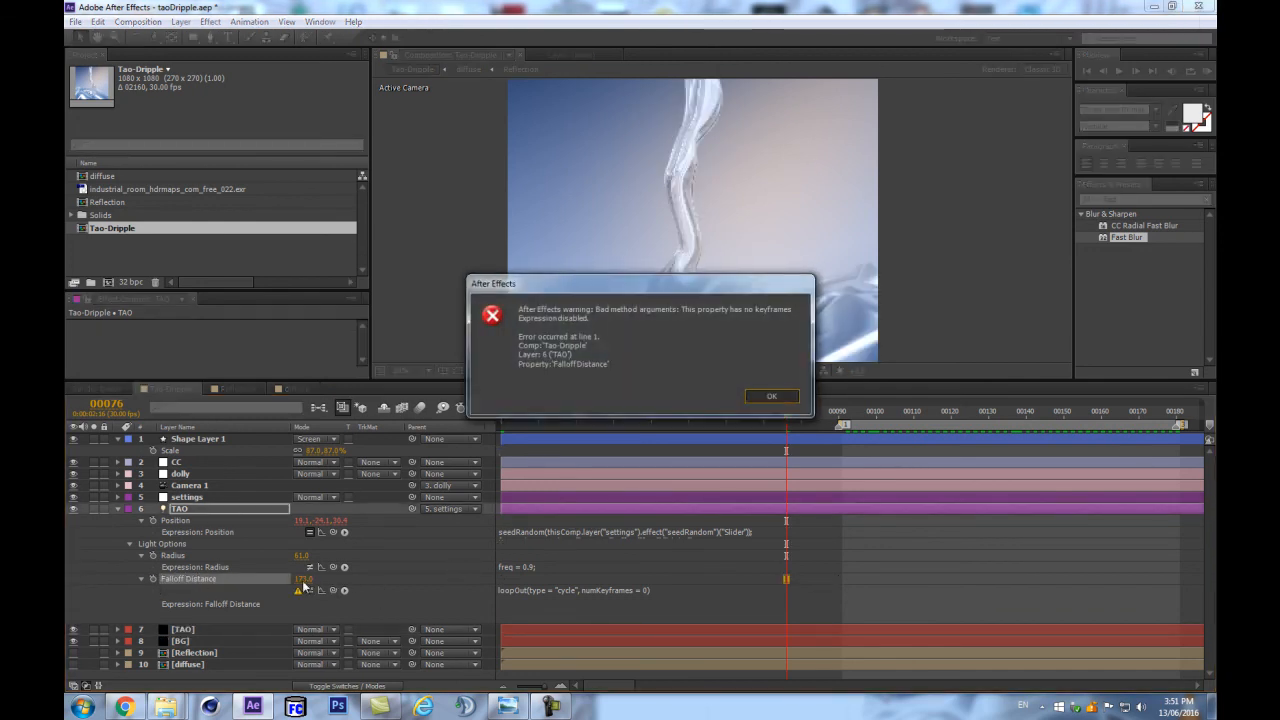
key(Return)
click(304, 579)
text(100)
key(Return)
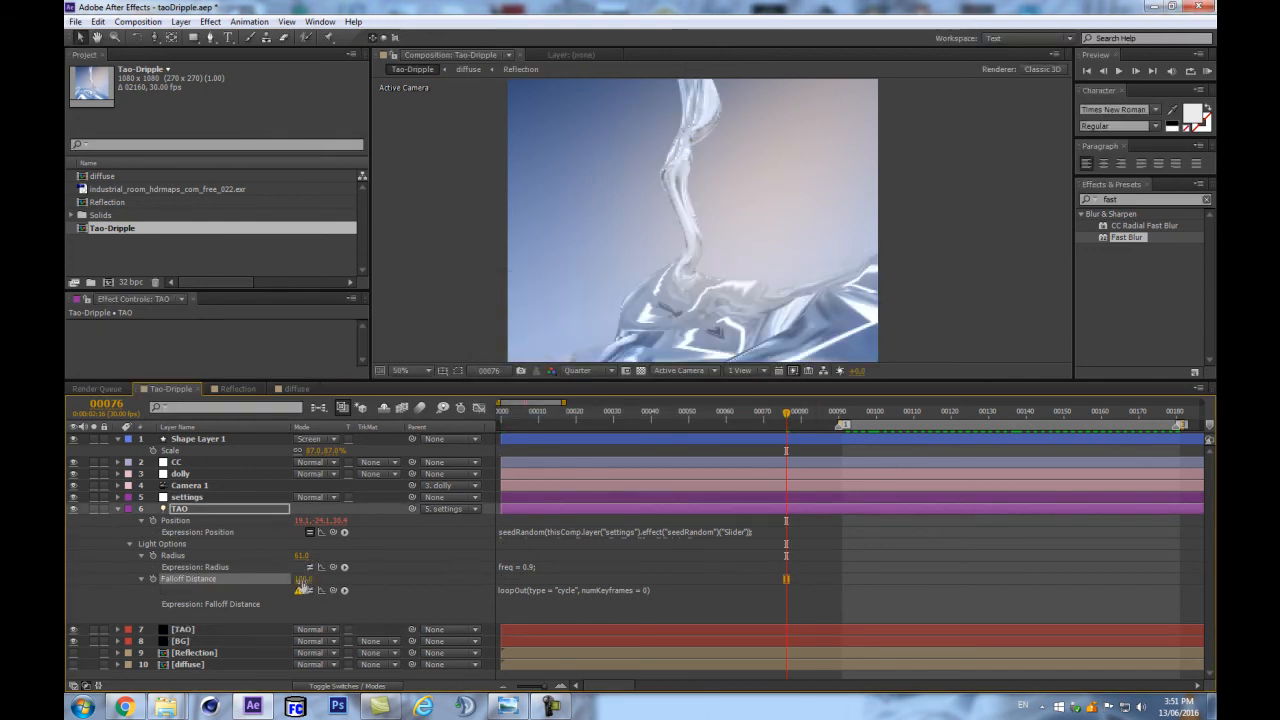
scroll(741, 331, down, 2)
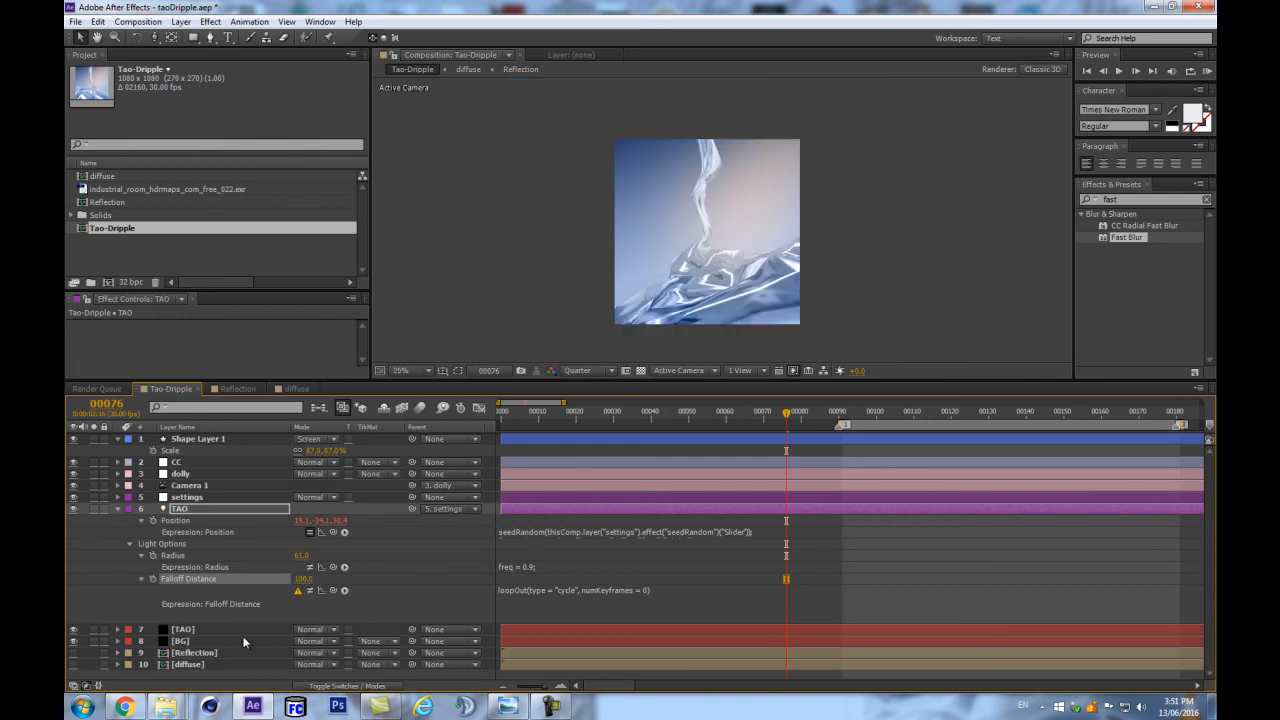
Step: Try to re-enable the TAO light's Falloff Distance expression, dismiss the warning, and delete the expression
click(309, 591)
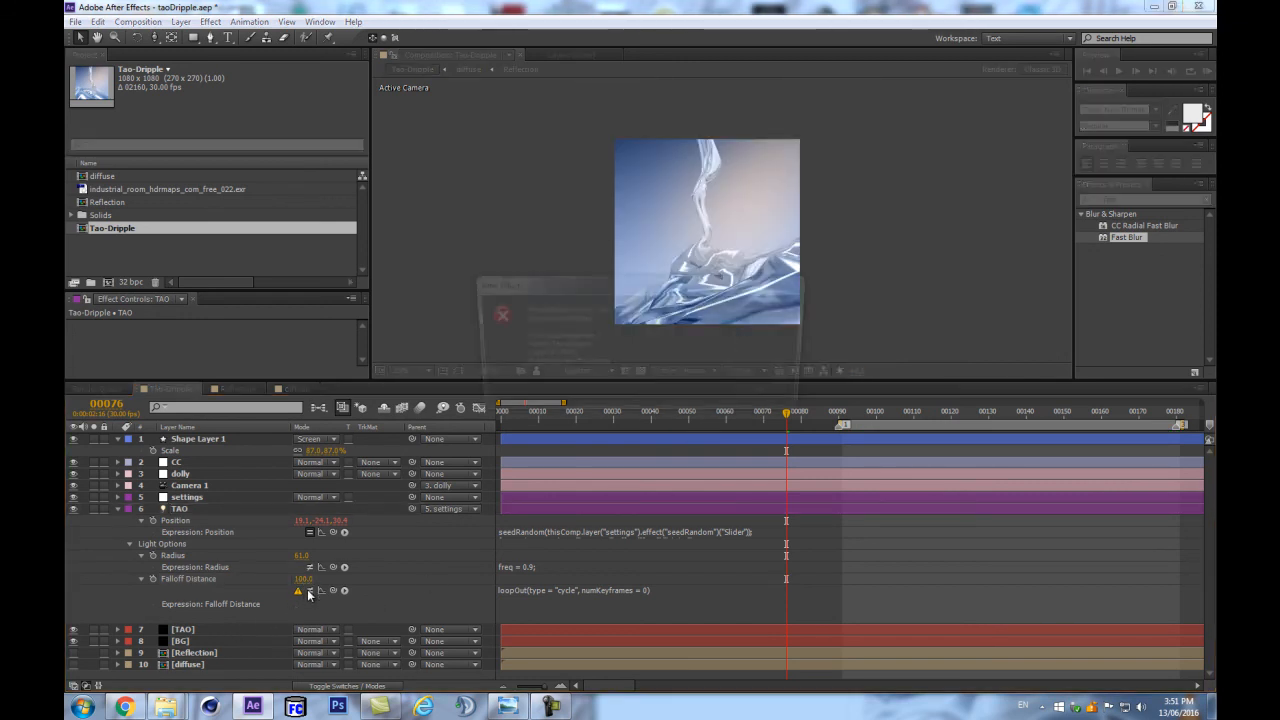
click(762, 398)
click(533, 593)
key(Delete)
click(472, 584)
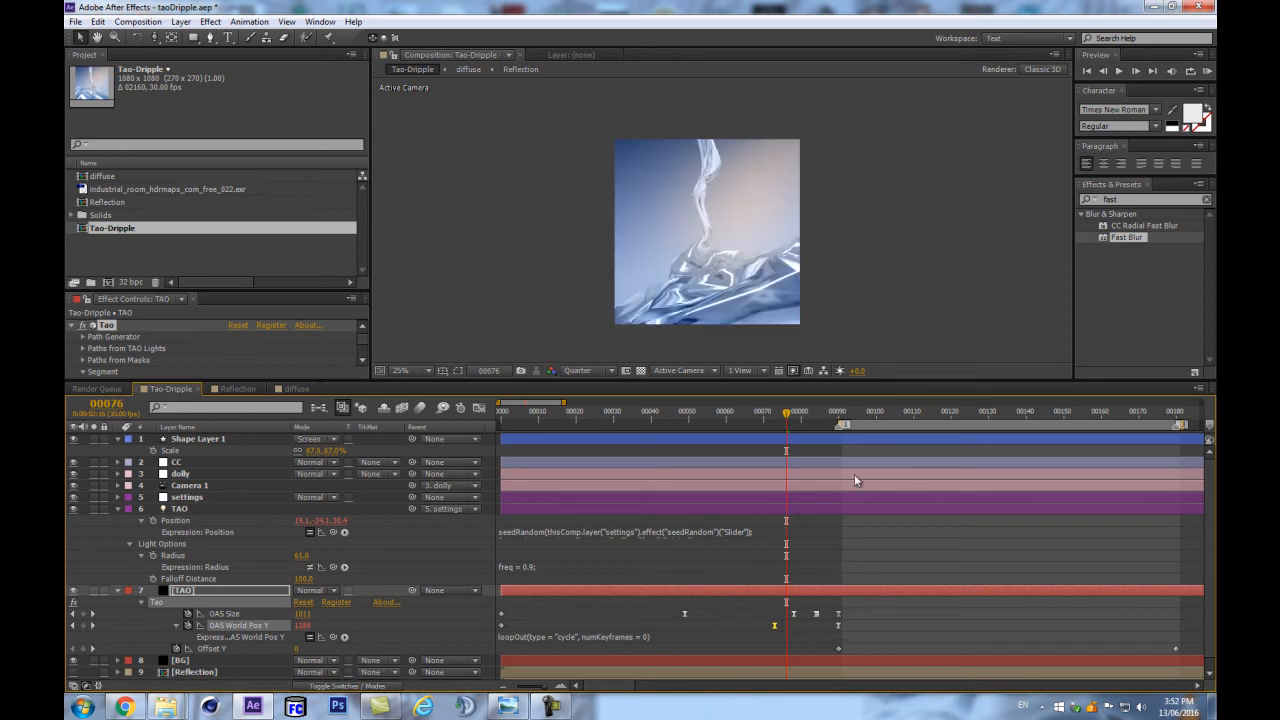
Step: Enlarge the effect controls area and set the Tao effect's Fractal Displacement type to Multi
click(793, 475)
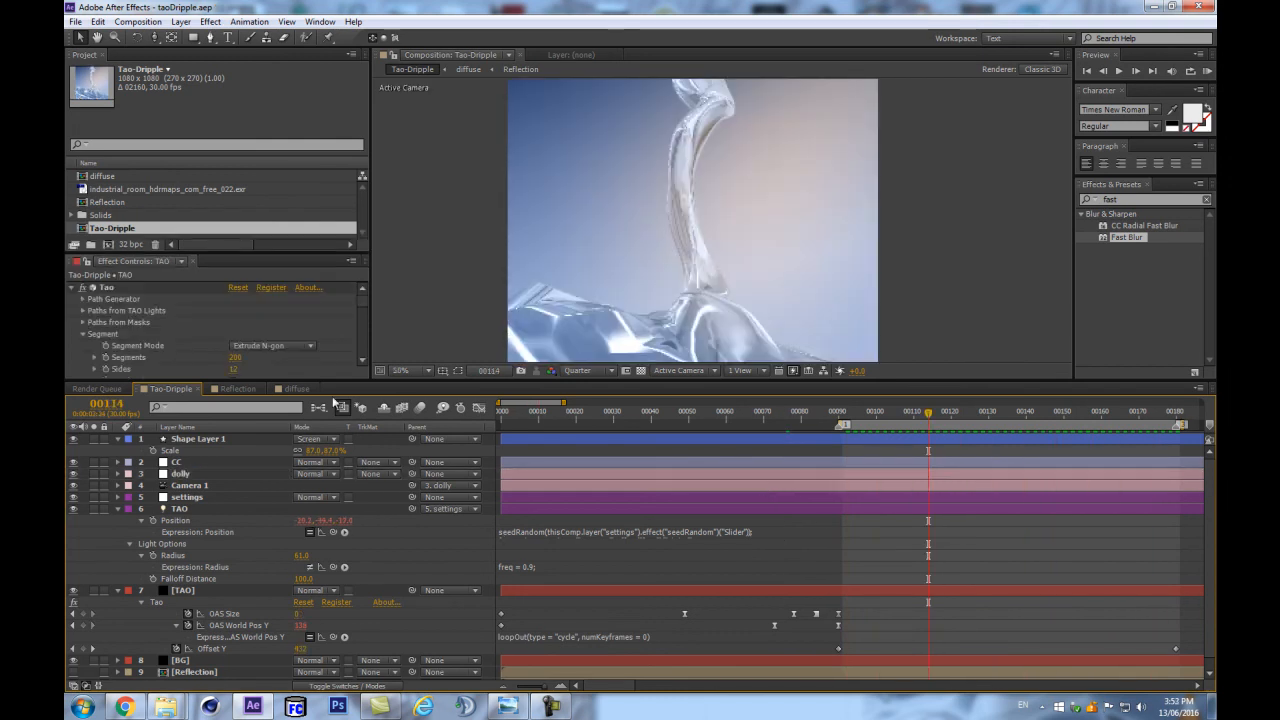
drag(300, 383, 309, 489)
scroll(282, 385, down, 10)
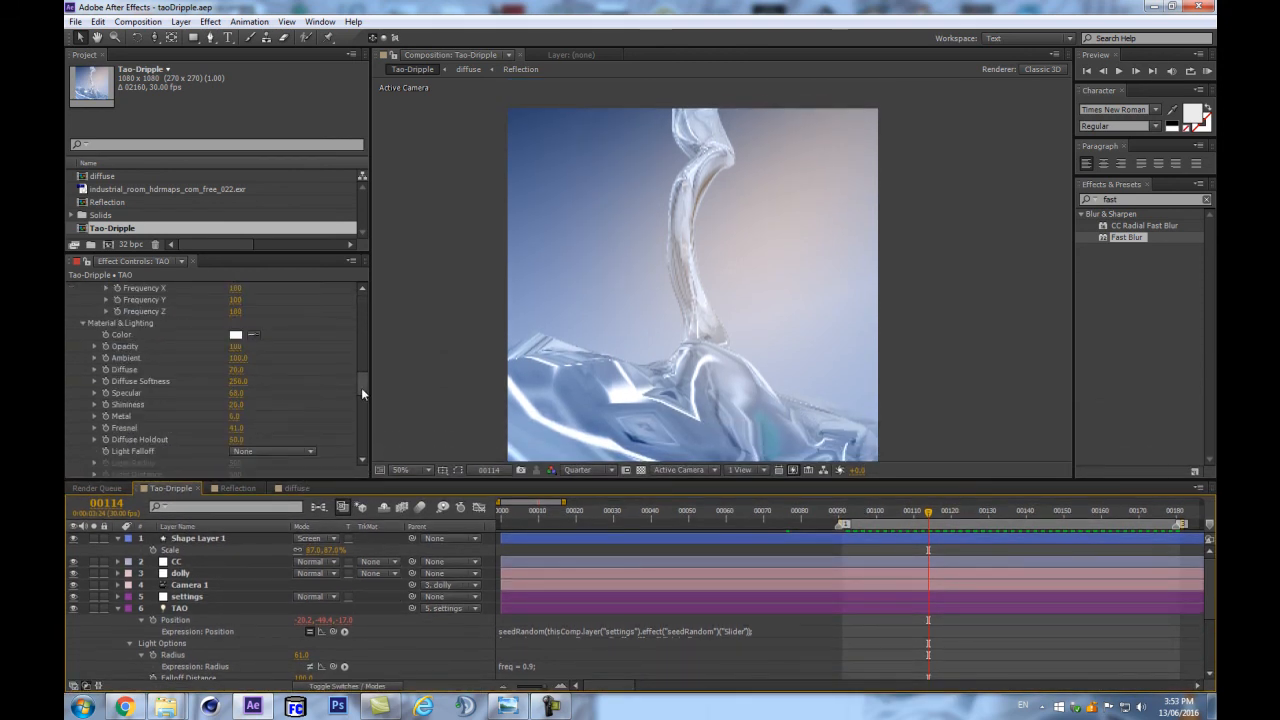
scroll(361, 389, down, 10)
drag(368, 424, 379, 348)
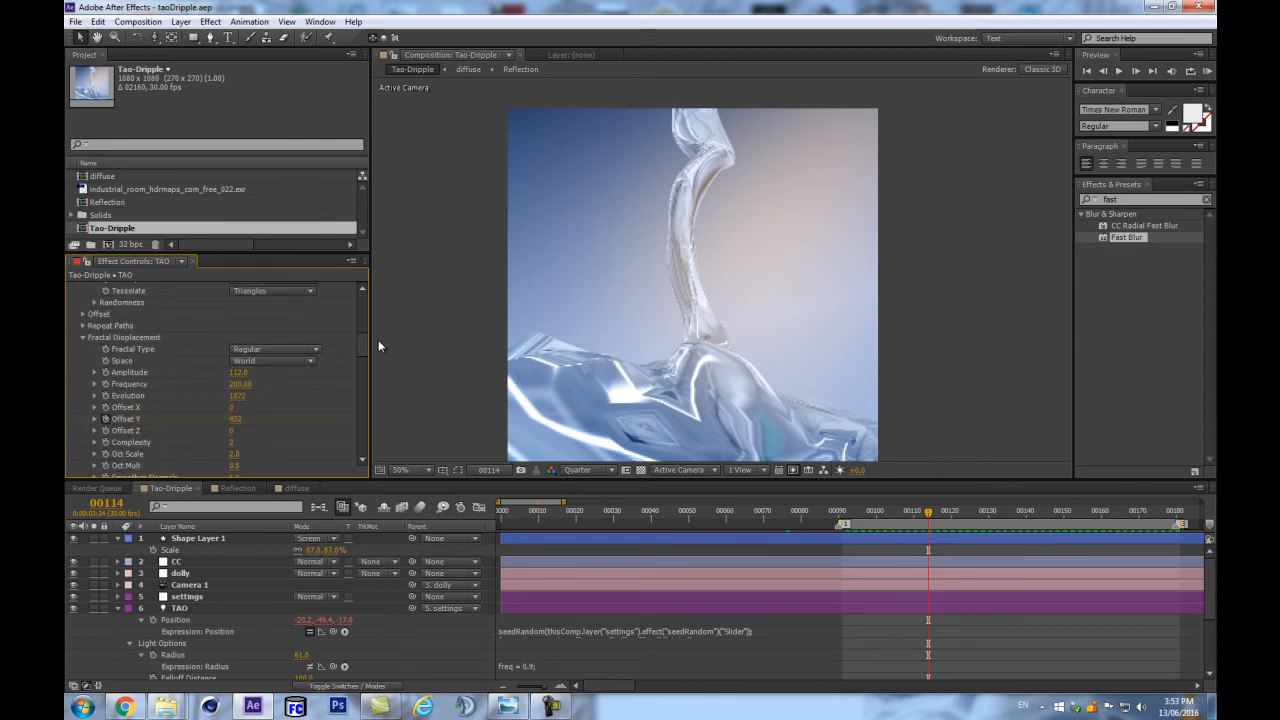
click(287, 349)
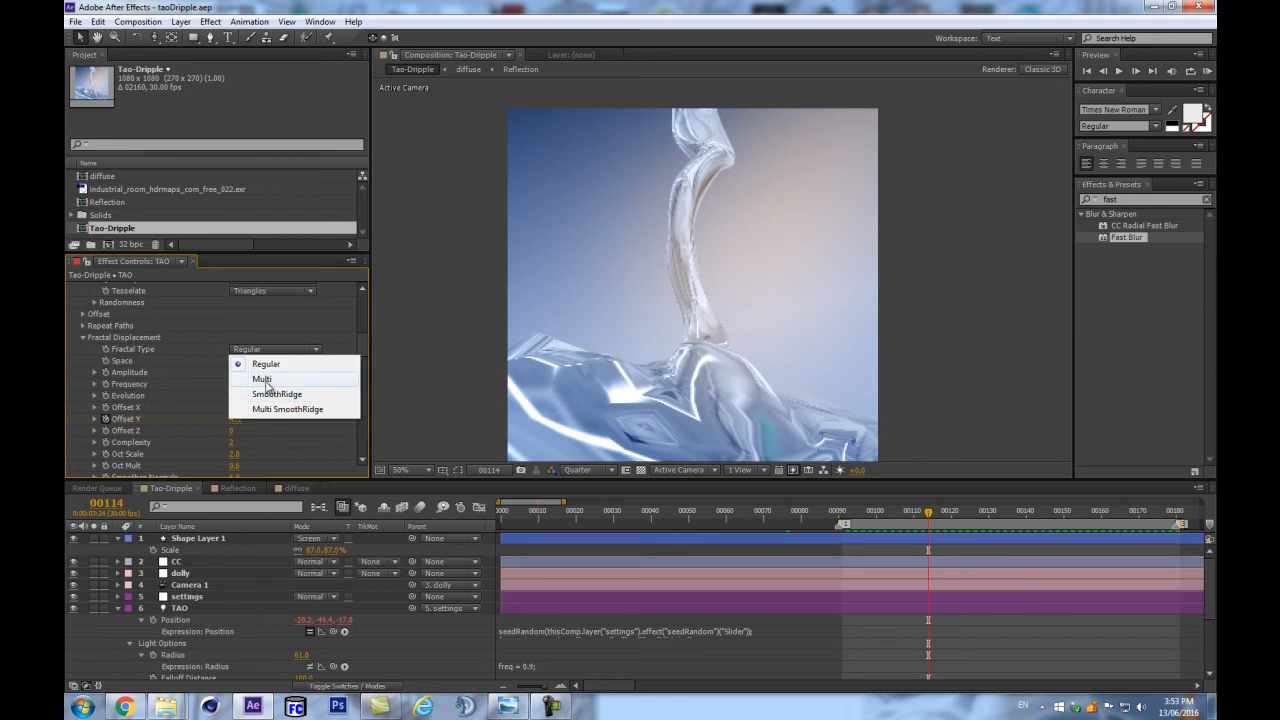
click(263, 380)
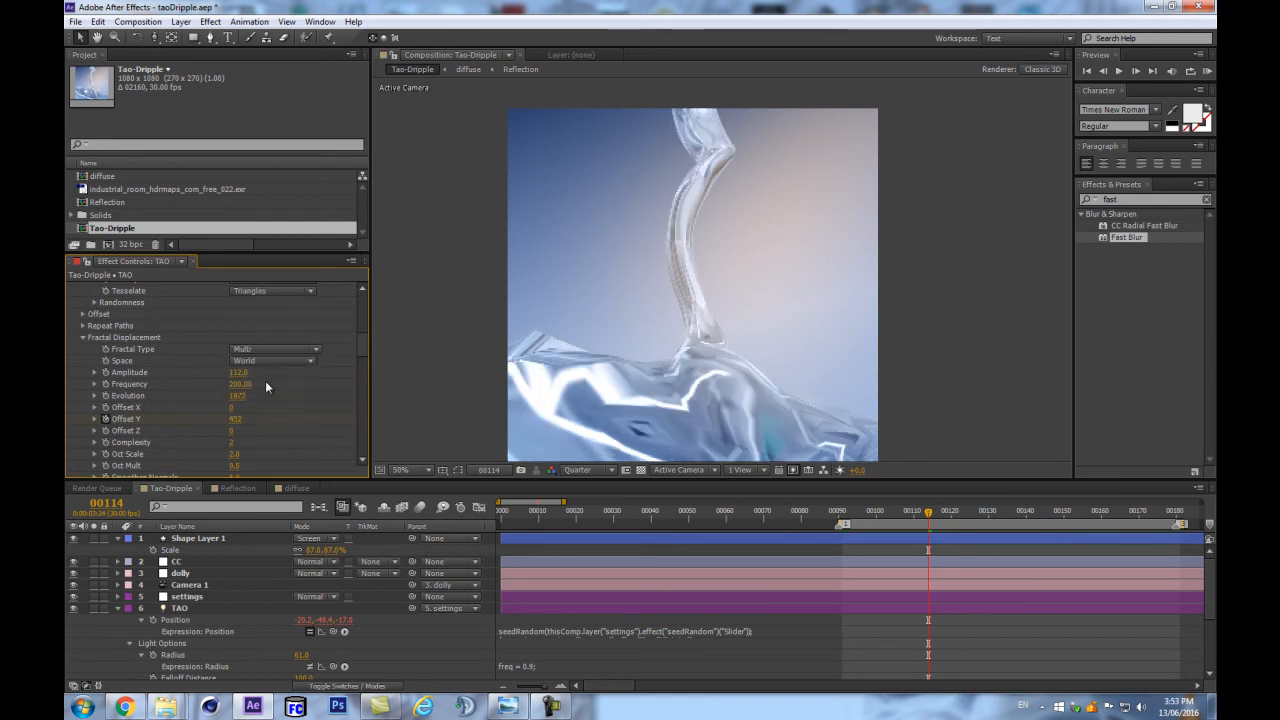
scroll(265, 385, down, 3)
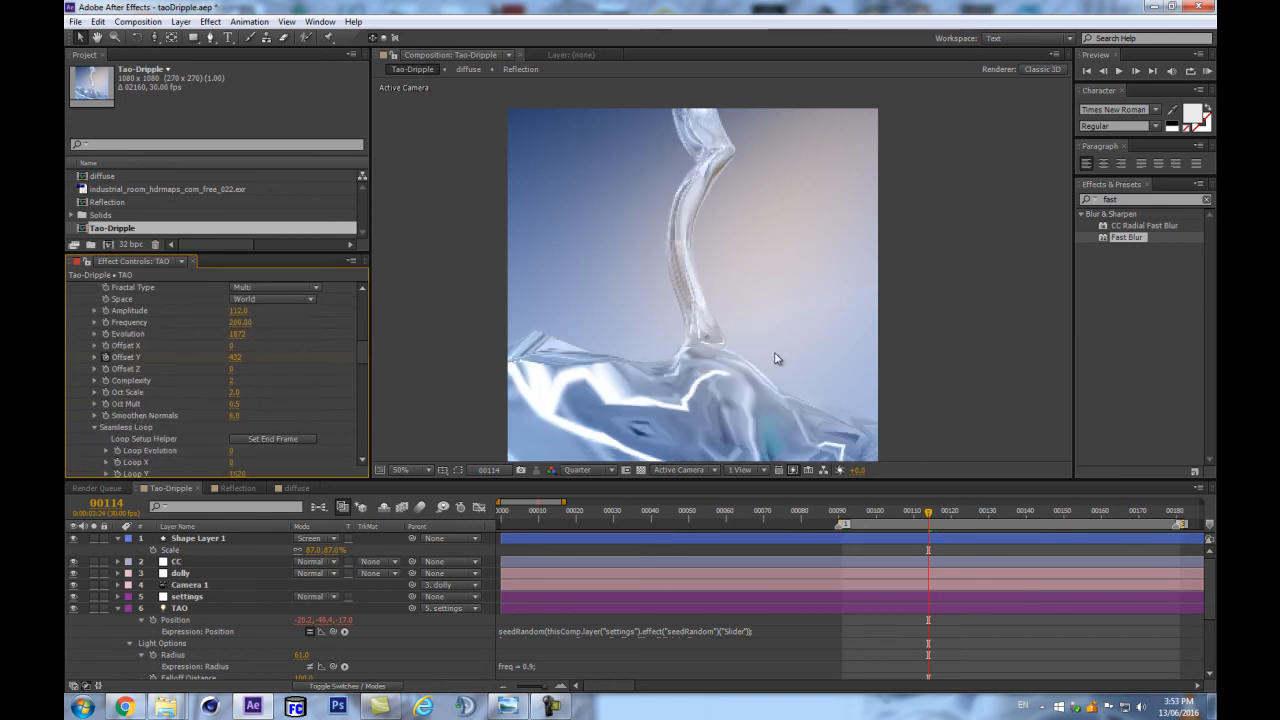
Step: Play a preview of the dripping animation with the Multi fractal type
click(236, 612)
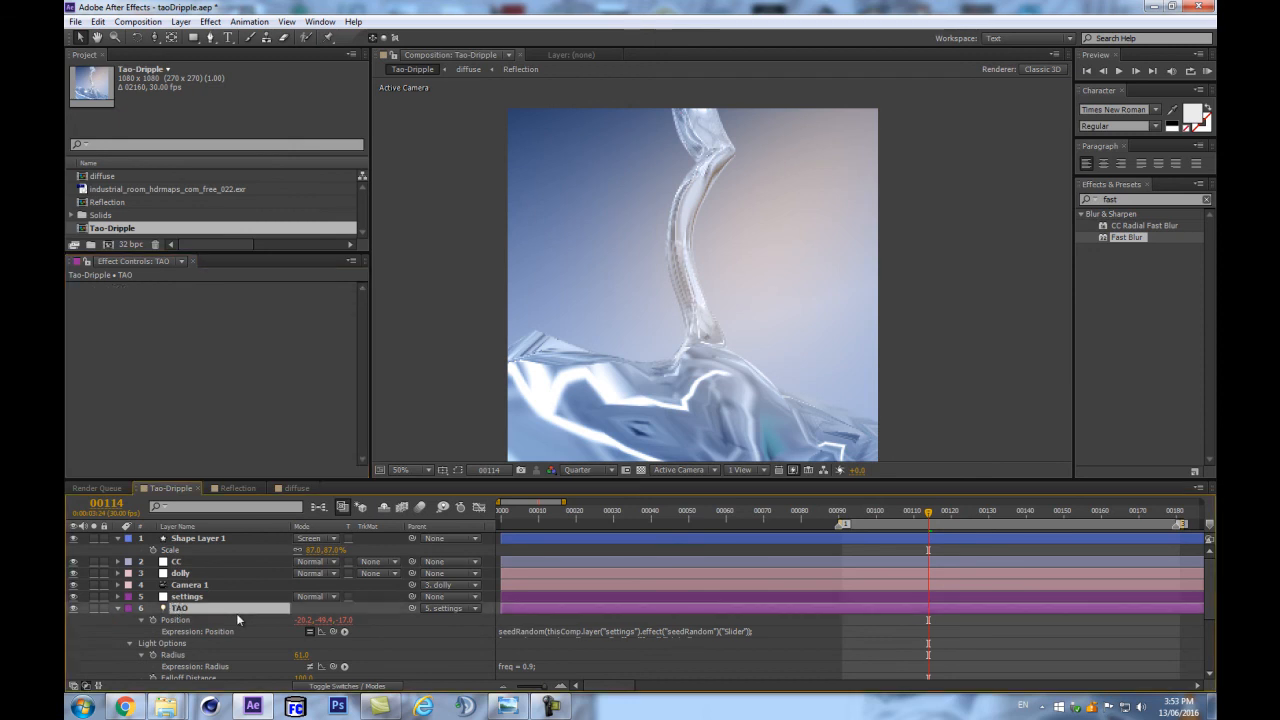
key(KP_0)
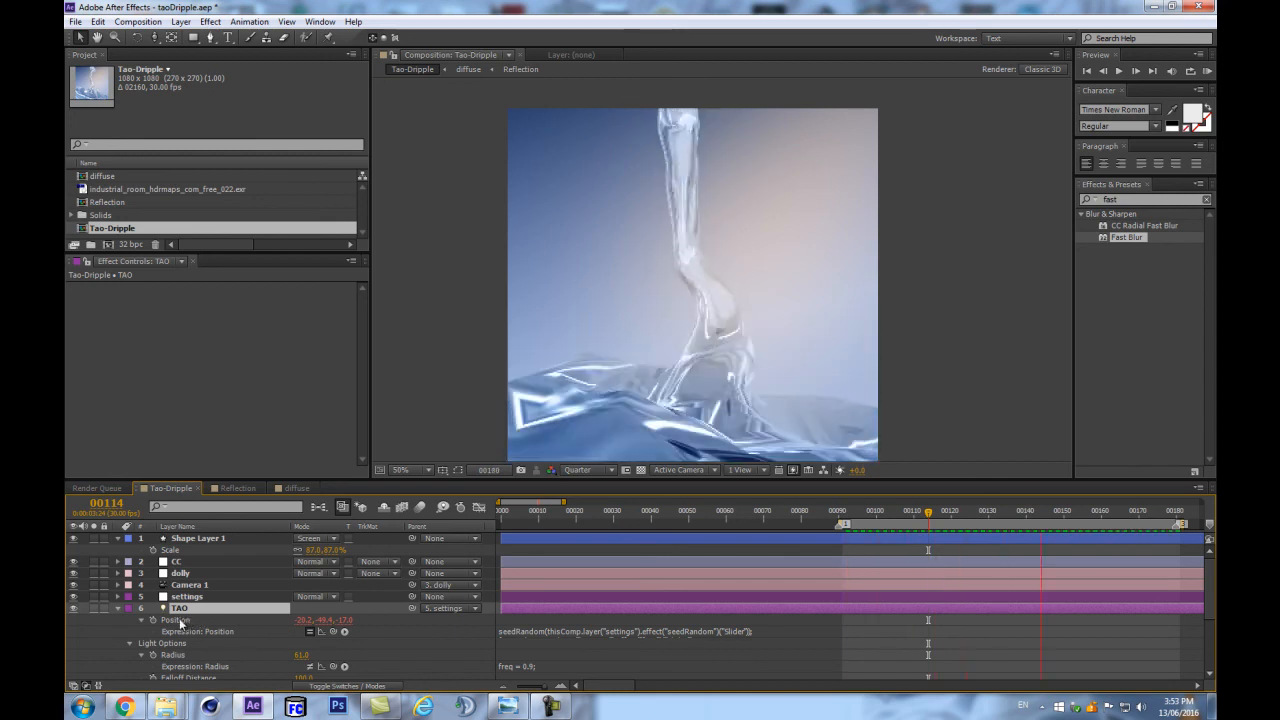
key(space)
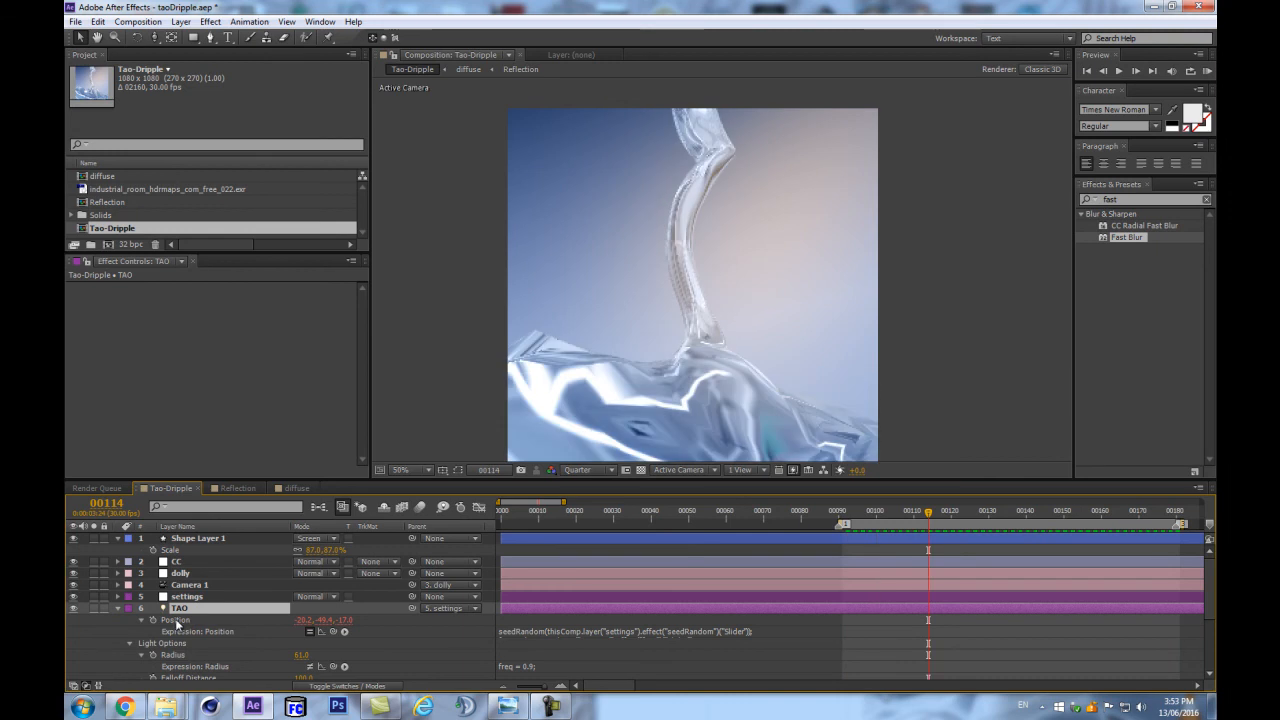
Step: Set the TAO solid's Segment geometry to 400 segments and 400 sides
click(196, 596)
click(190, 610)
scroll(210, 606, down, 3)
click(187, 651)
click(195, 585)
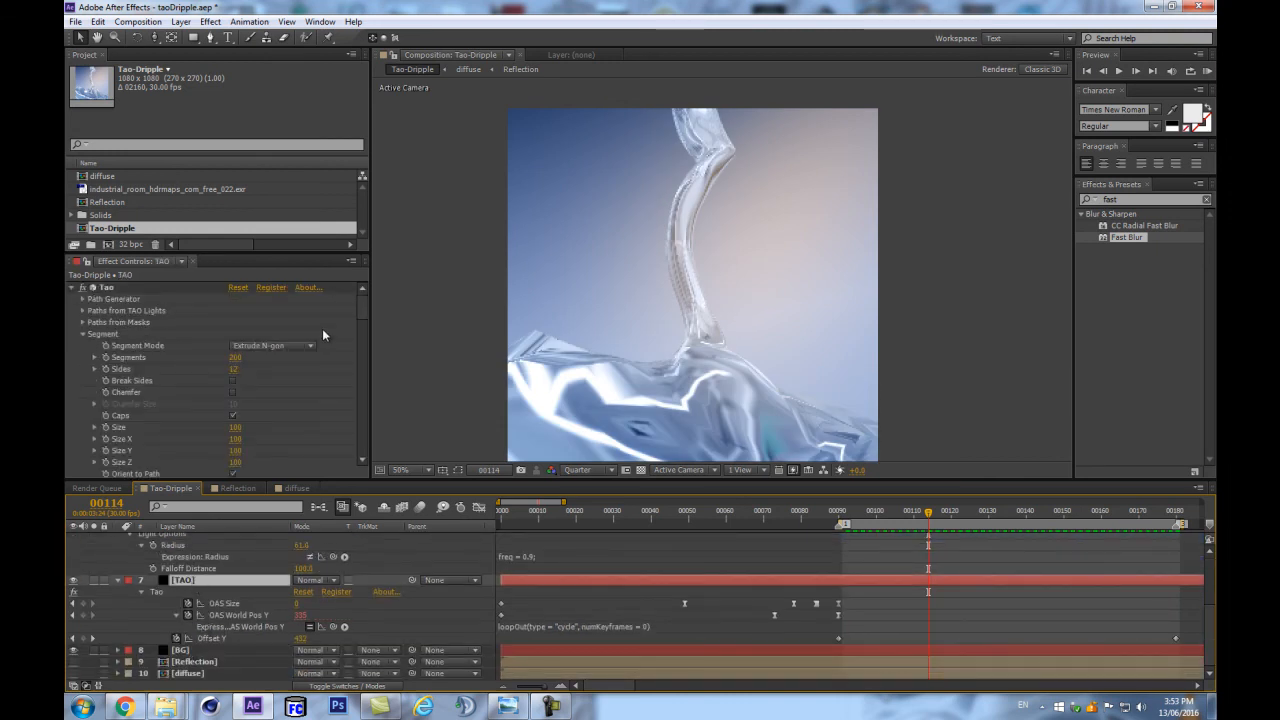
click(234, 370)
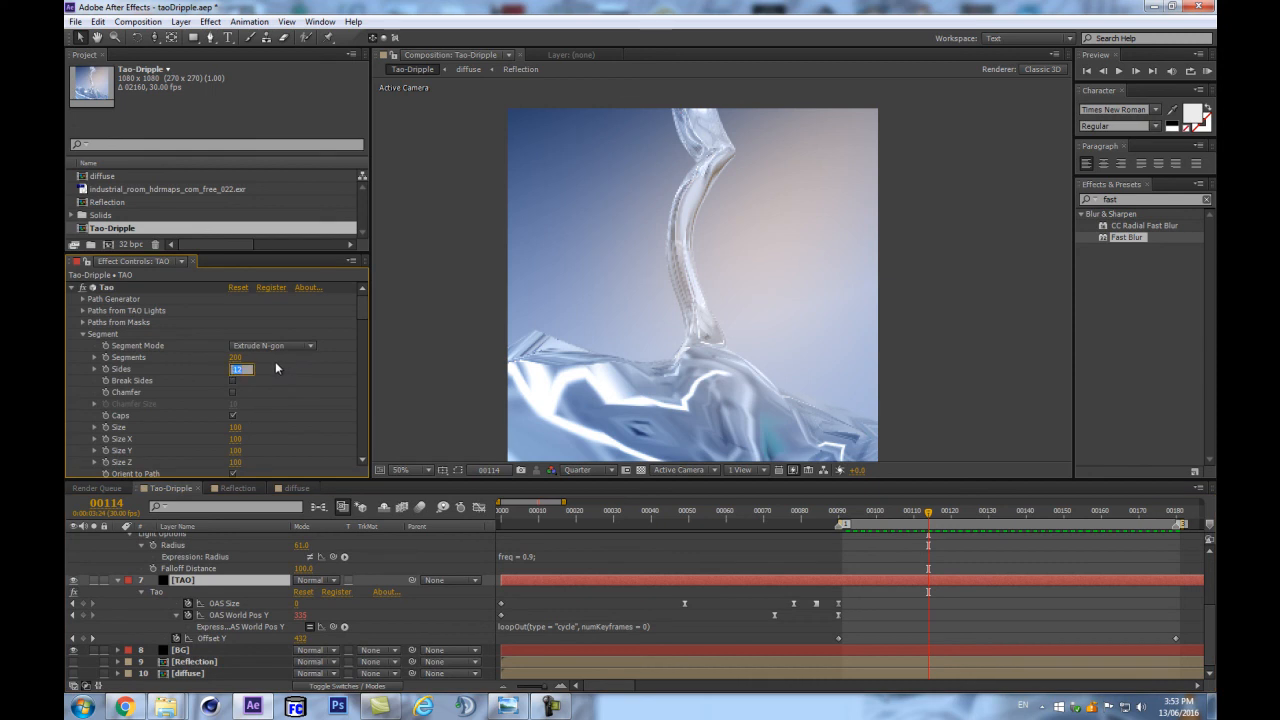
key(shift+Tab)
text(400)
key(Return)
click(236, 370)
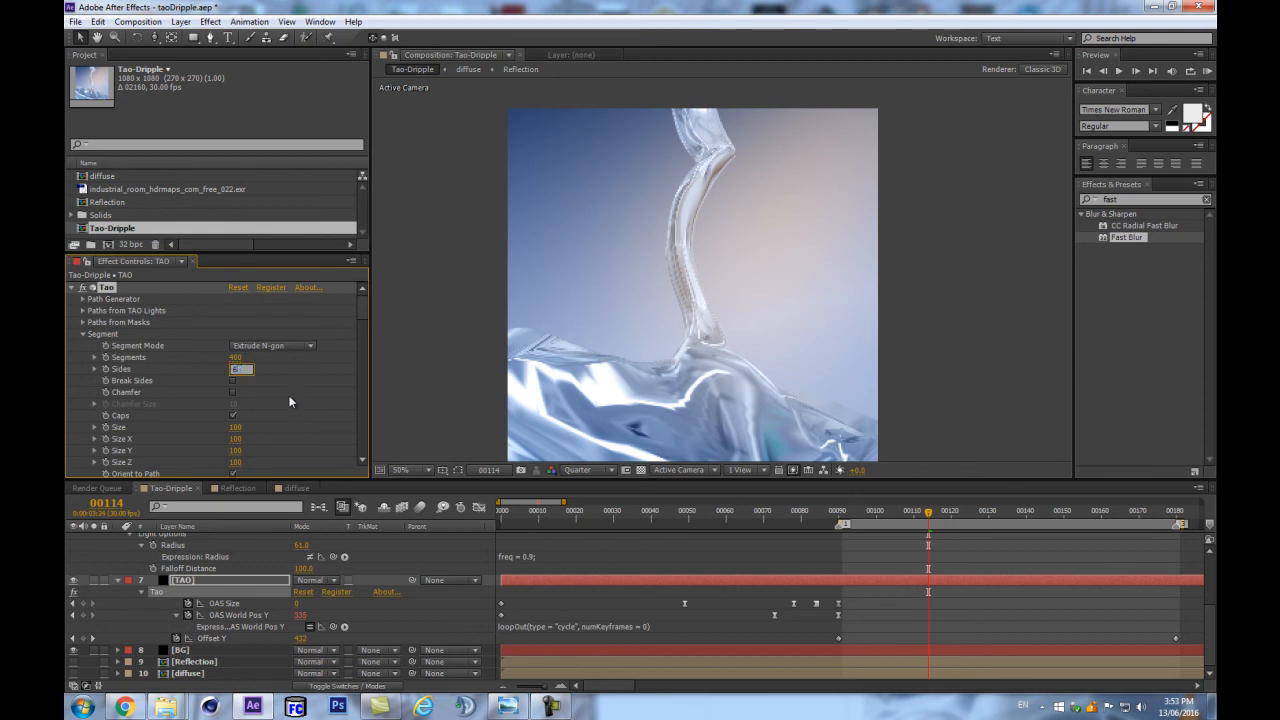
key(Return)
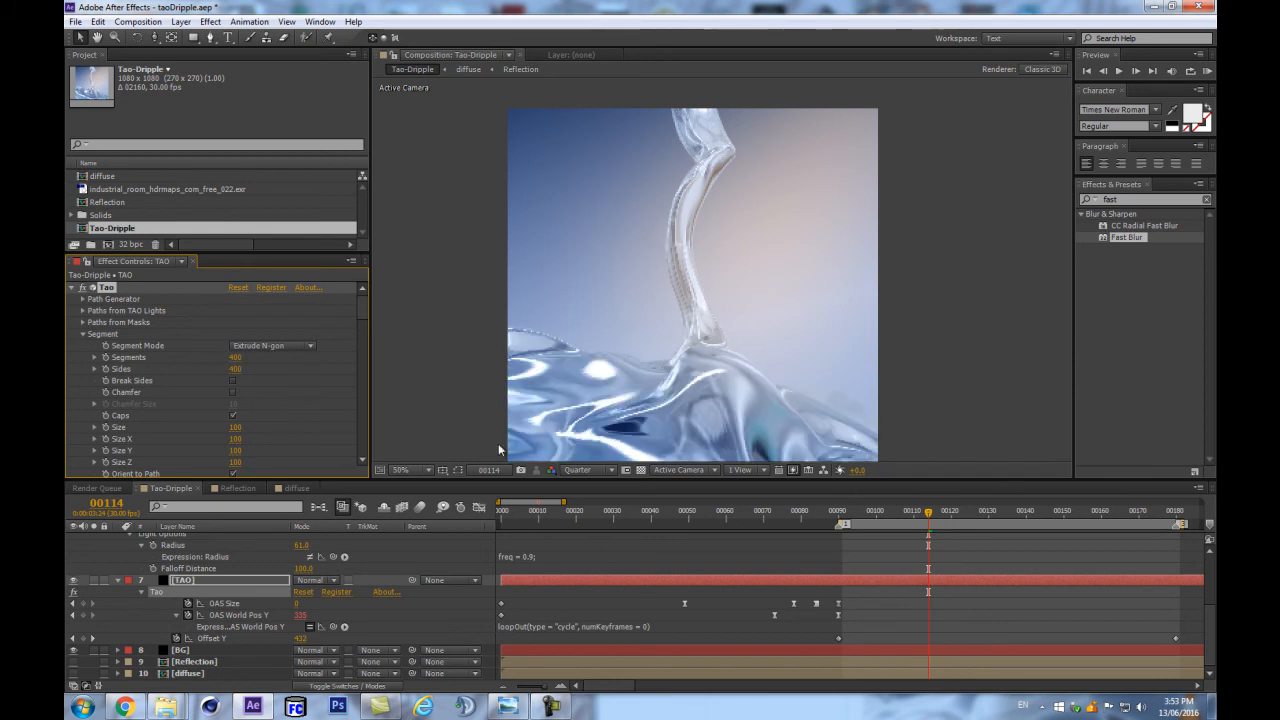
Step: Inspect the liquid surface in the composition view and check it at frames 100 and 123
drag(503, 316, 496, 278)
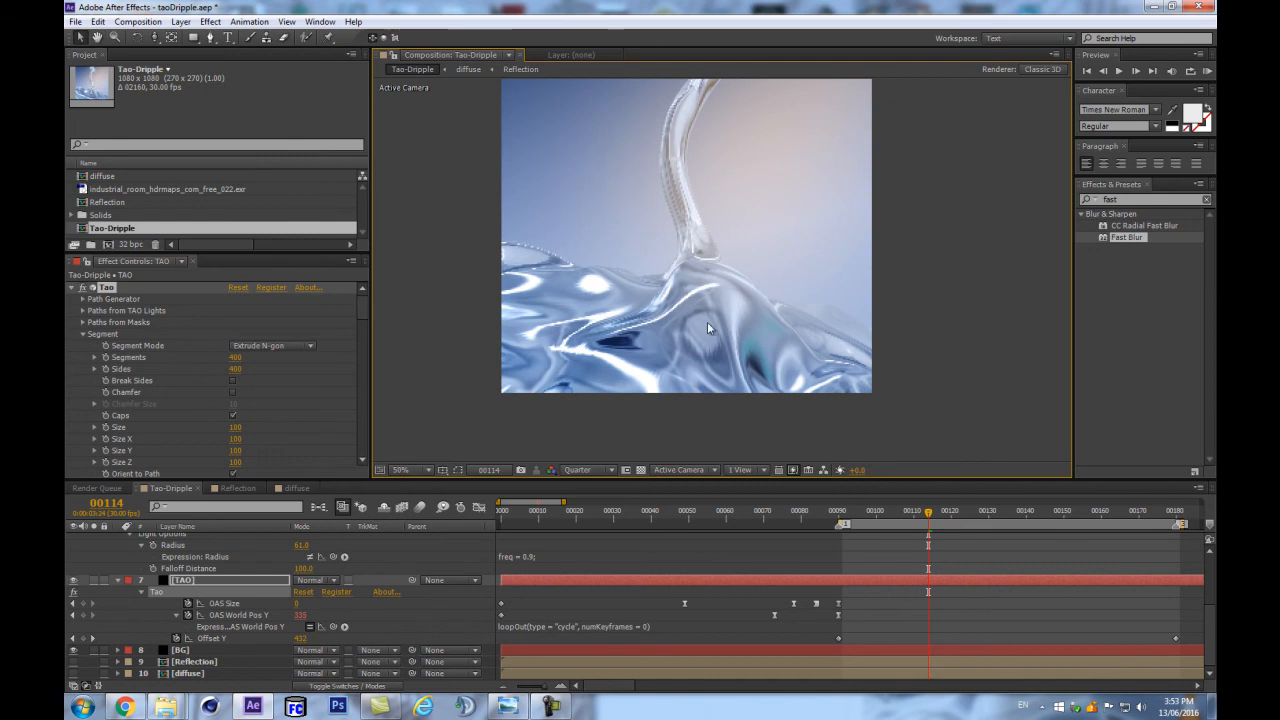
drag(654, 244, 632, 290)
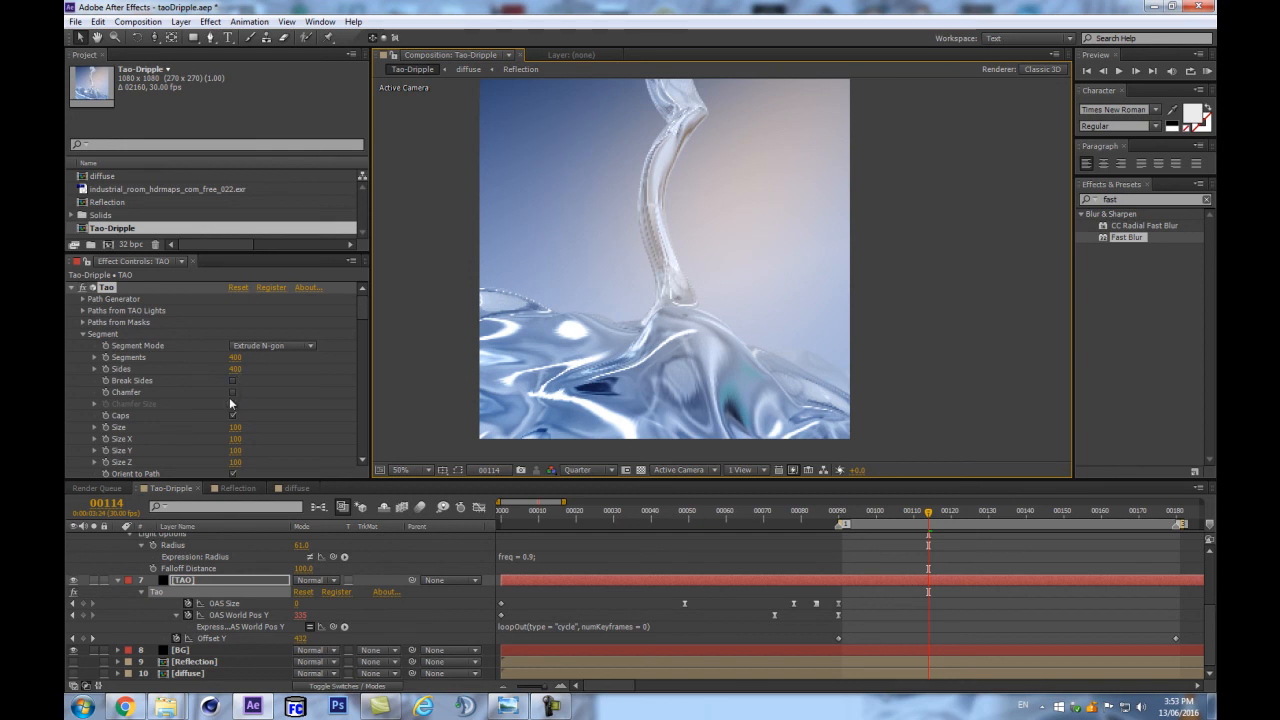
click(876, 513)
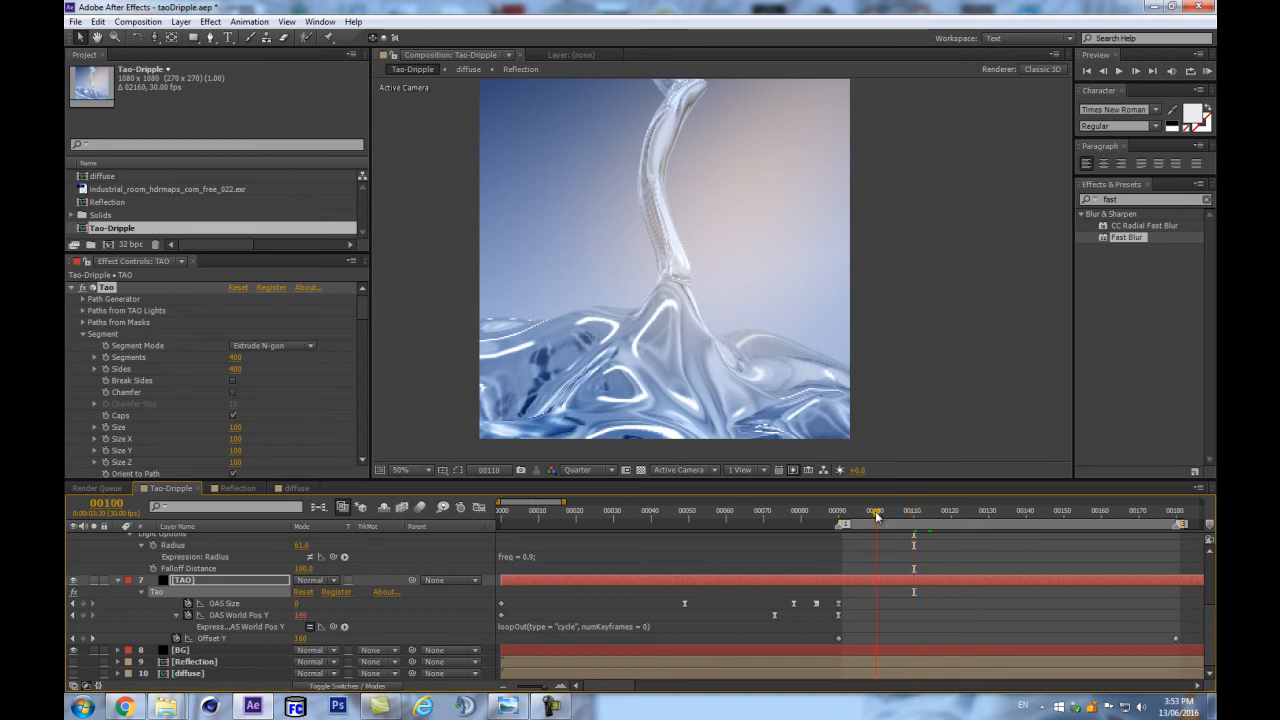
click(932, 513)
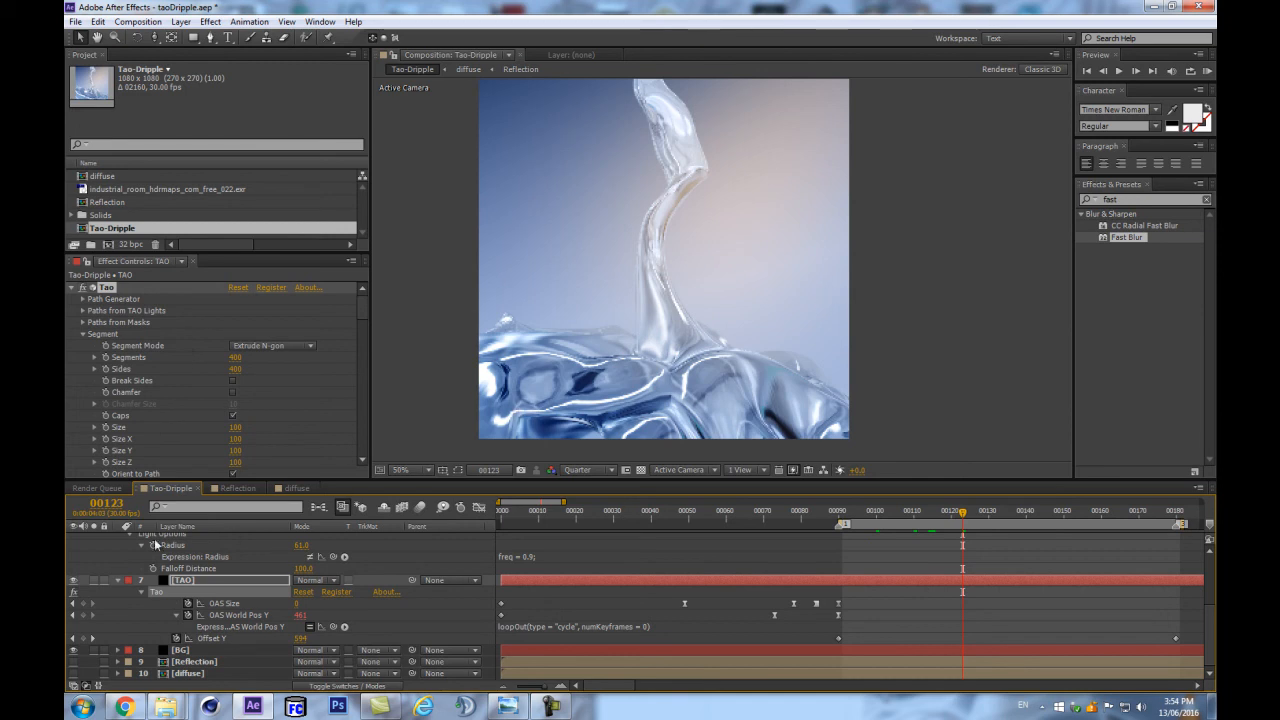
Step: Collapse the revealed properties of Shape Layer 1 and the TAO layers in the timeline
scroll(128, 580, up, 4)
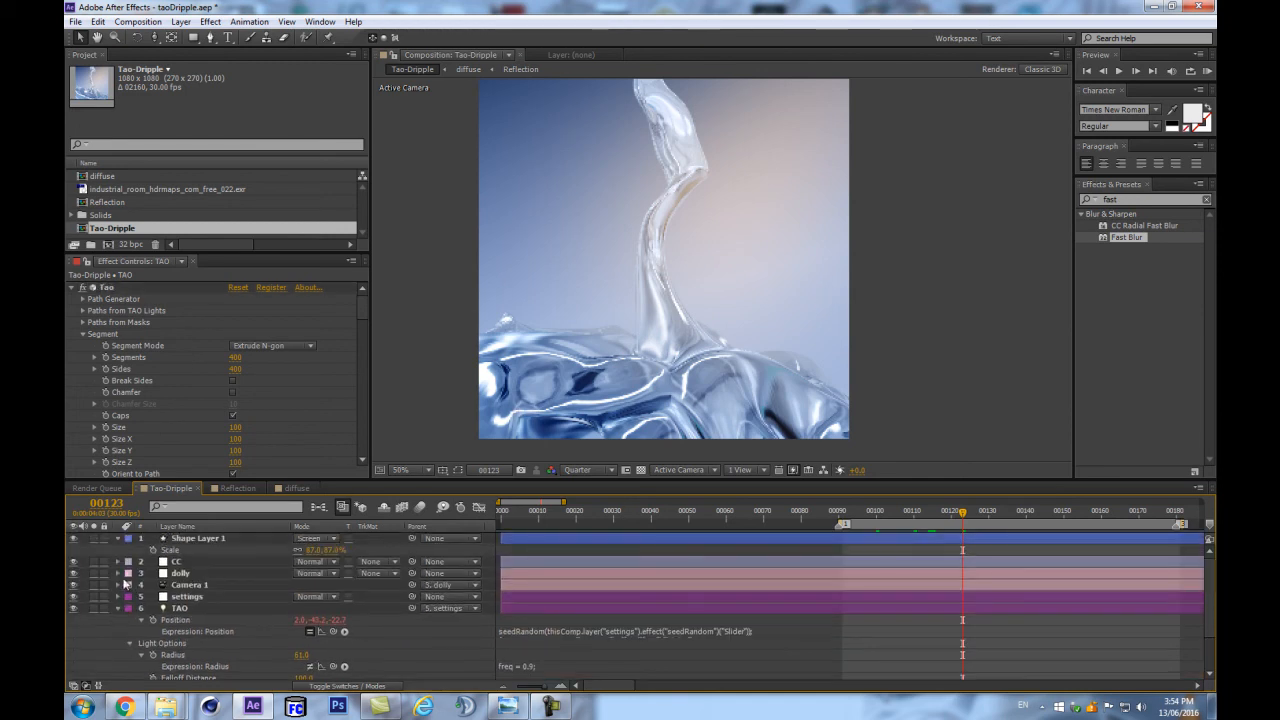
click(119, 538)
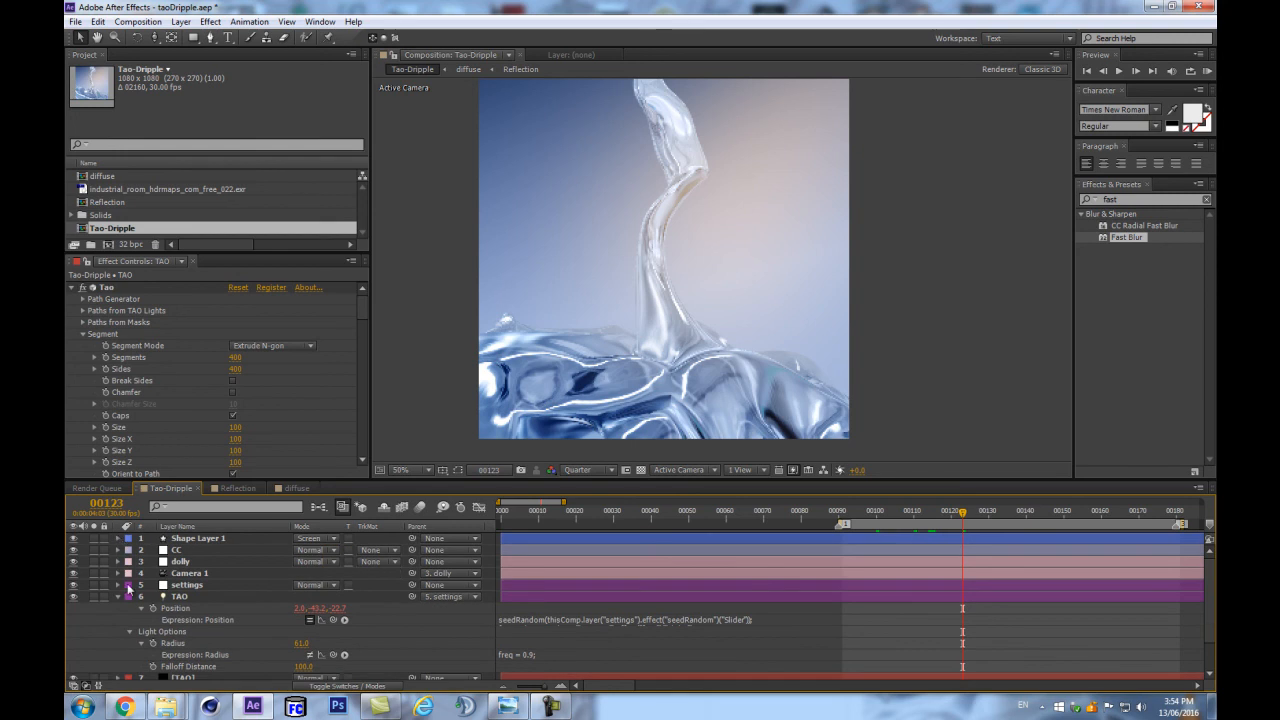
click(118, 597)
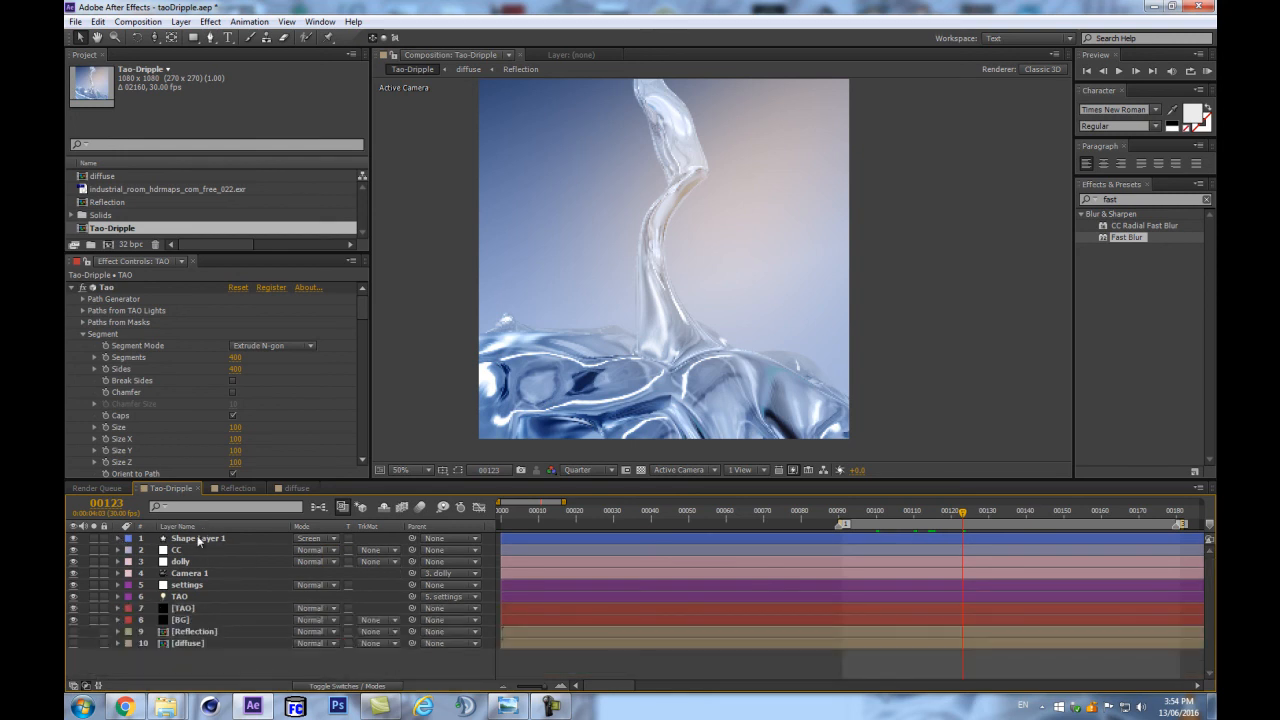